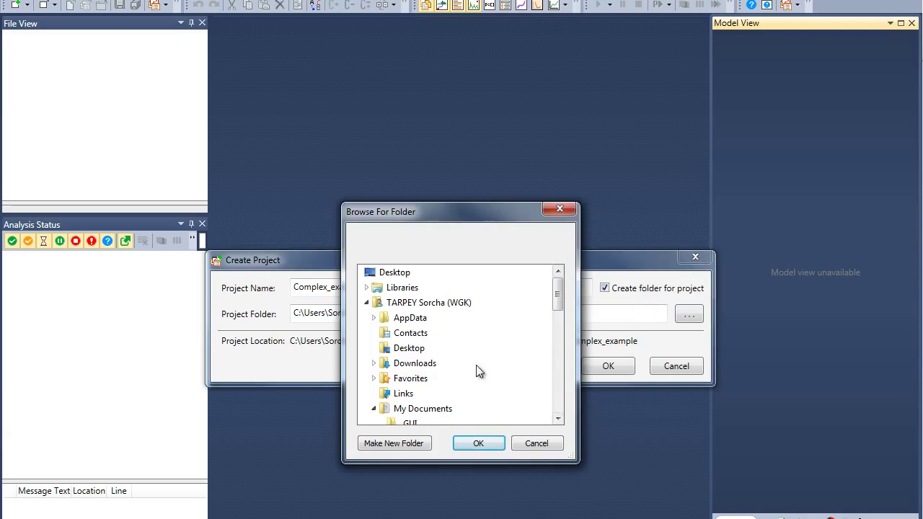
Create the project Complex_example in its own folder inside Documents.
left_click(477, 443)
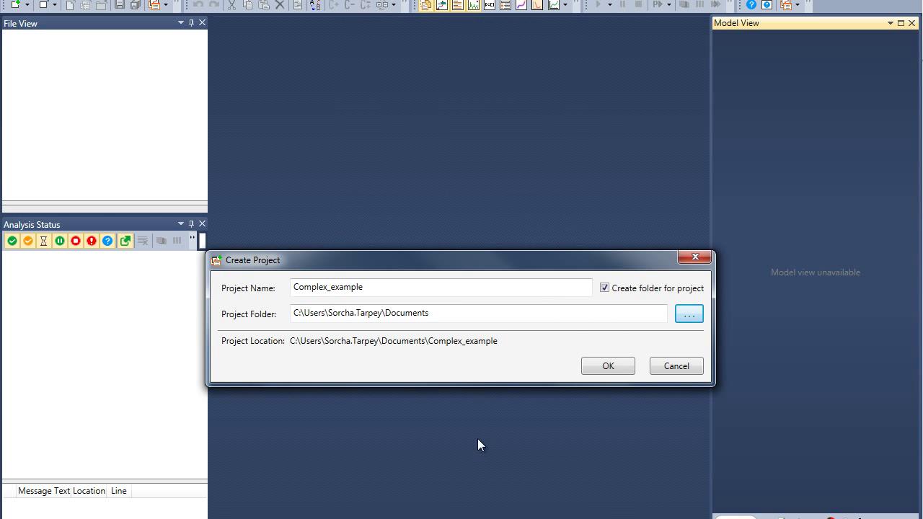
left_click(604, 367)
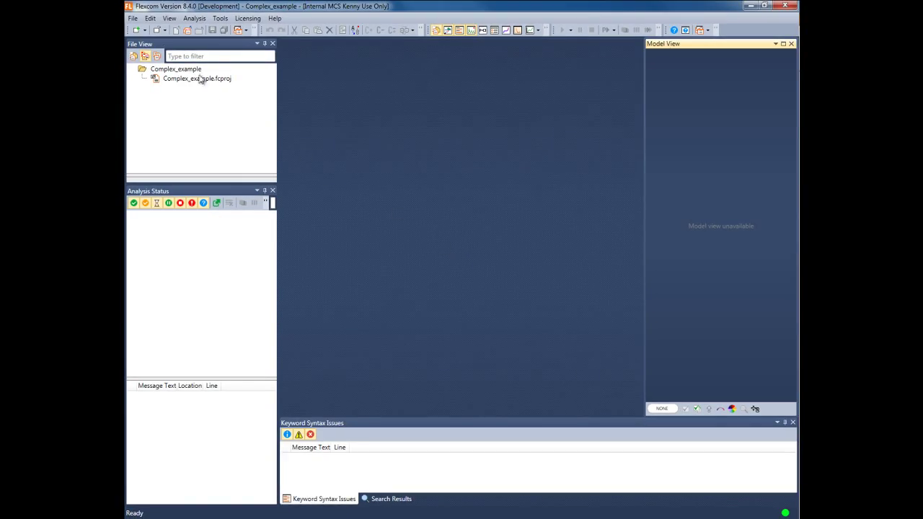
Create a generic keyword file with metric units named Static.keyxm in the project folder.
left_click(132, 22)
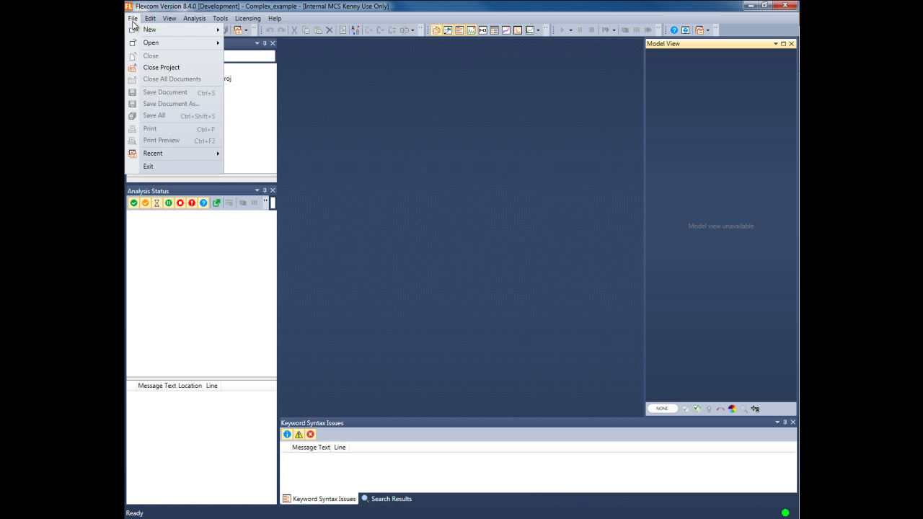
mouse_move(134, 31)
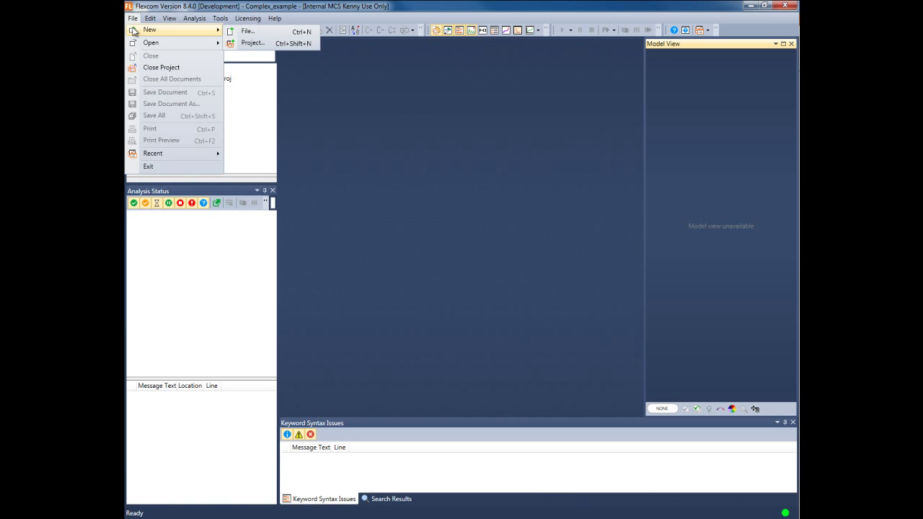
left_click(264, 32)
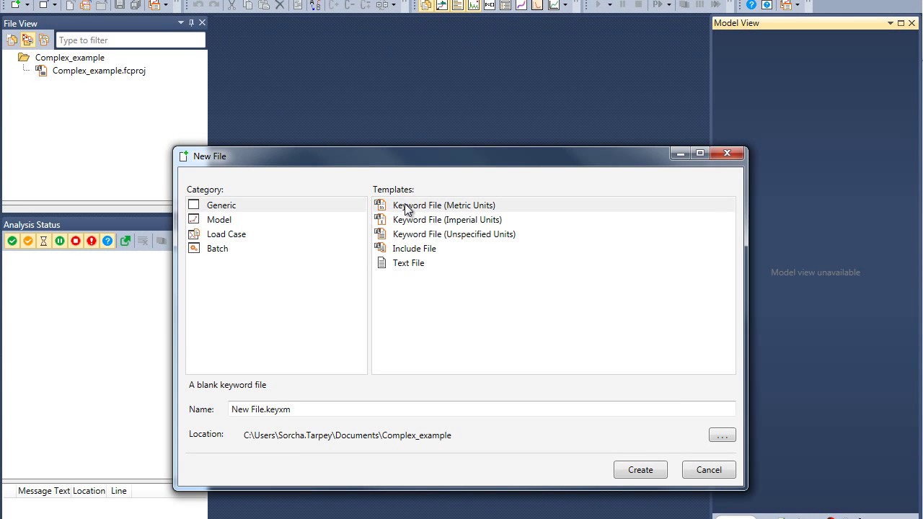
left_click(407, 208)
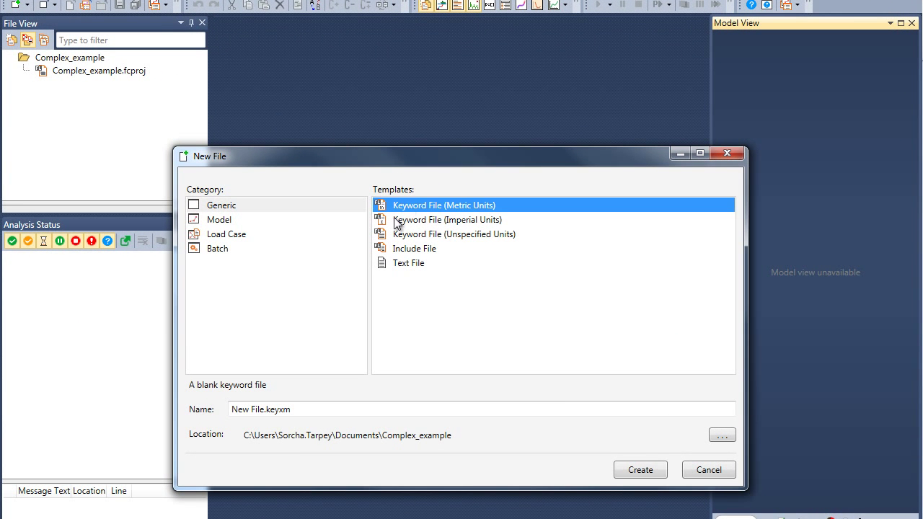
left_click(263, 409)
left_click_drag(263, 409, 224, 415)
type("Static")
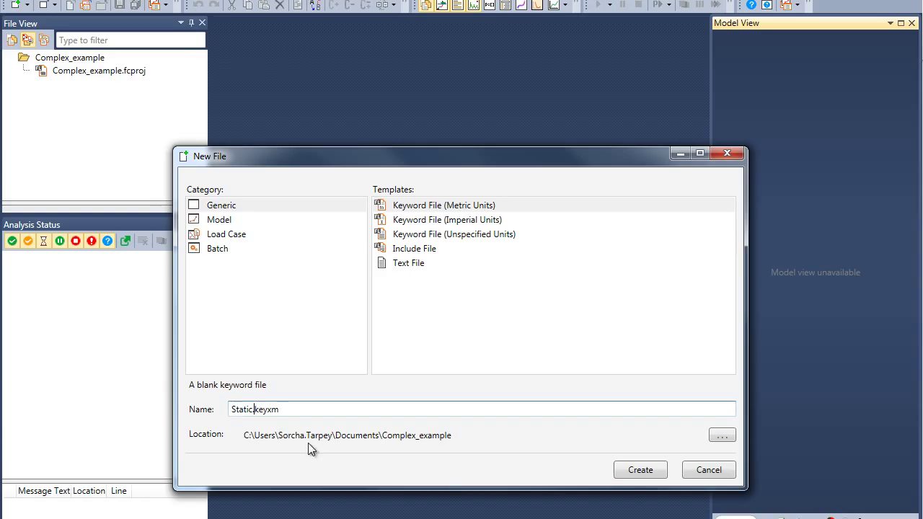
left_click(630, 475)
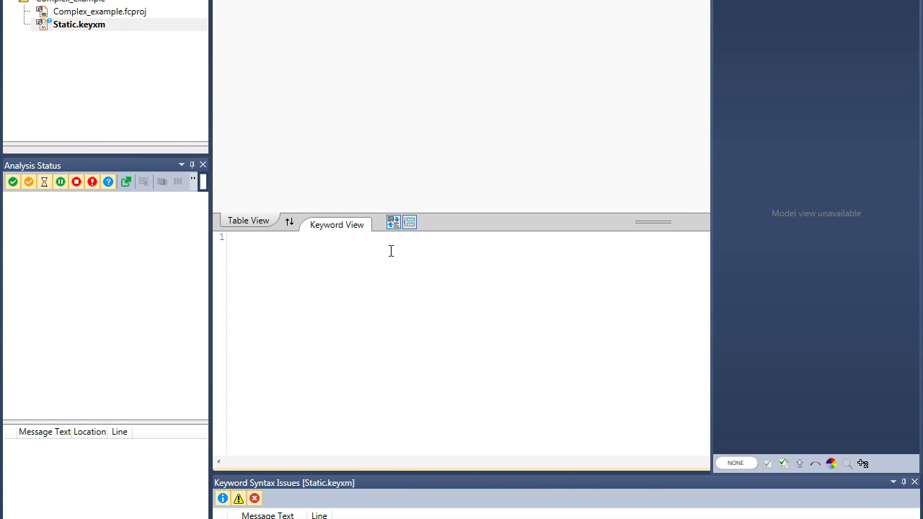
Start the keyword file with a $MODEL section containing the *LINES keyword.
type("$mode")
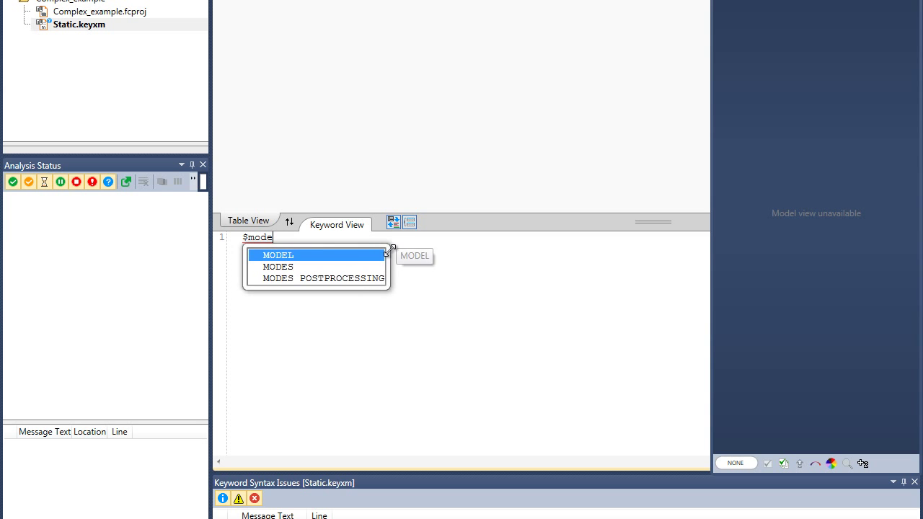
key("Return")
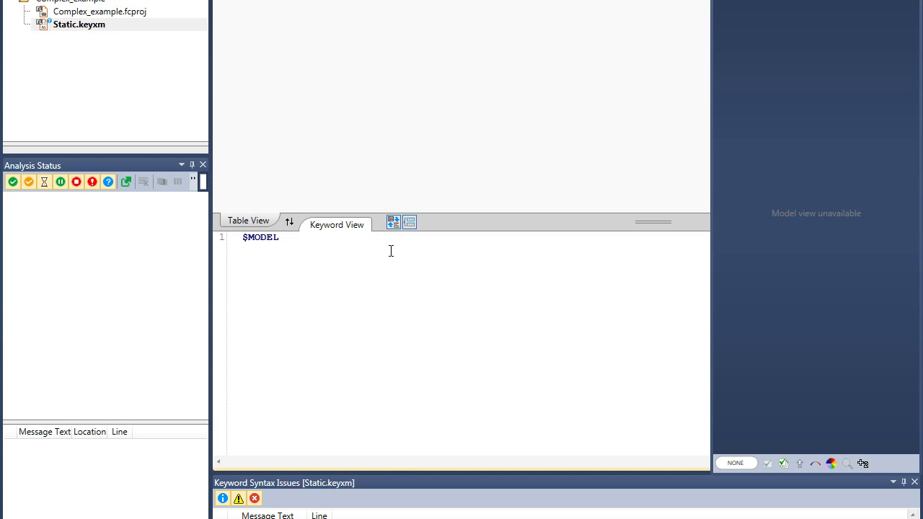
type("*")
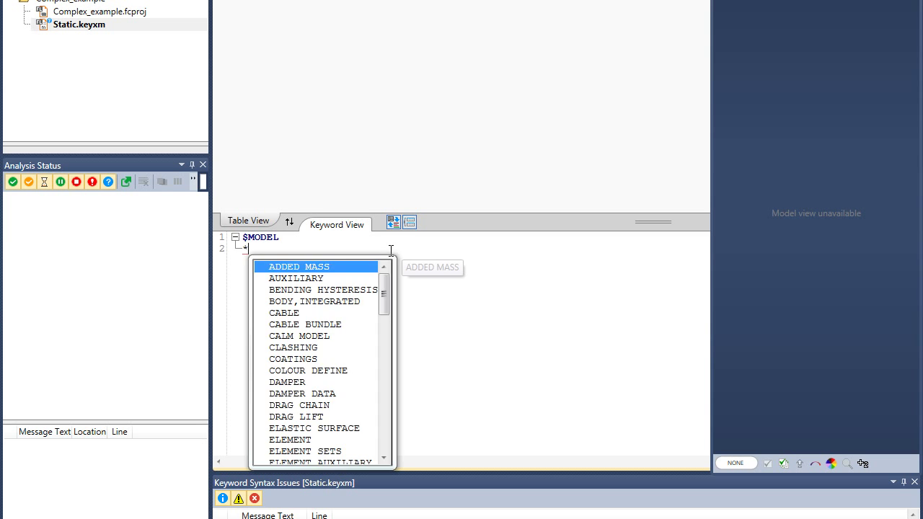
type("li")
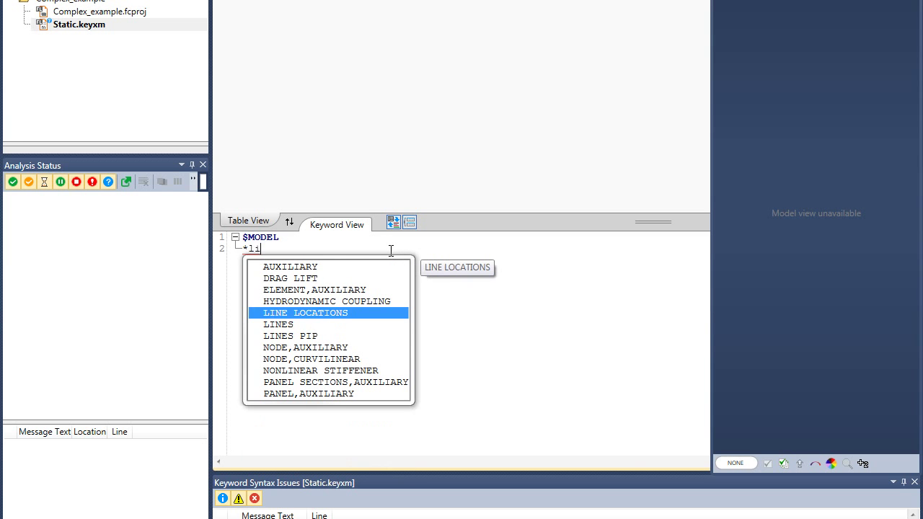
key("Down")
key("Return")
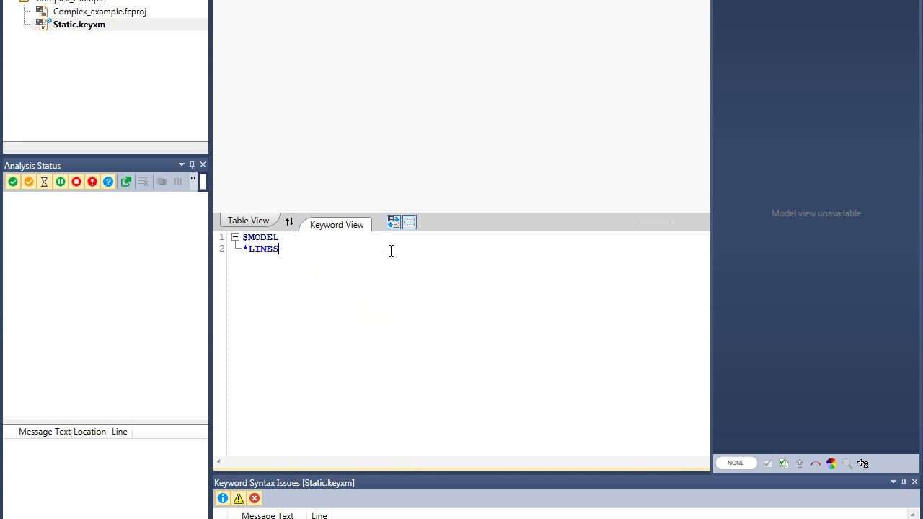
key("Return")
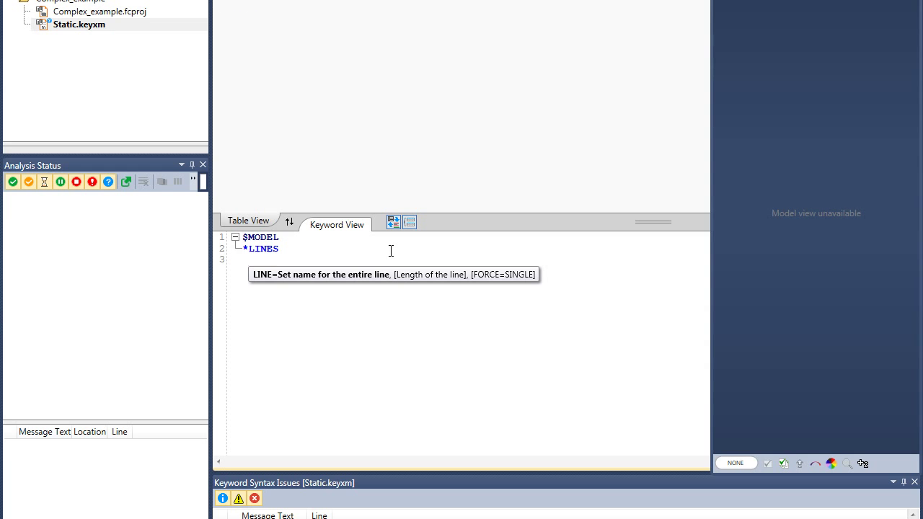
Define the line Central Structure with length 650 m and start node Seabed End at 0, 0, 0.
type("LINE=Central Structure, 650")
key("Return")
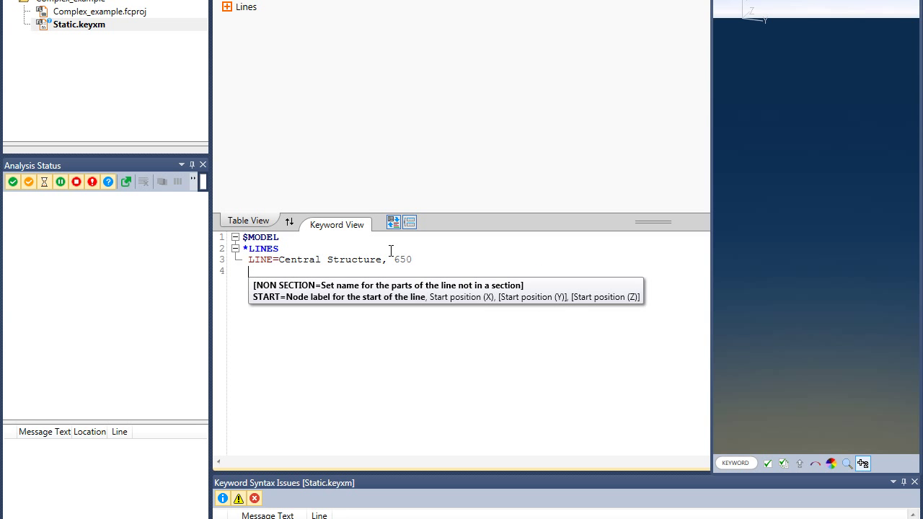
type("START=")
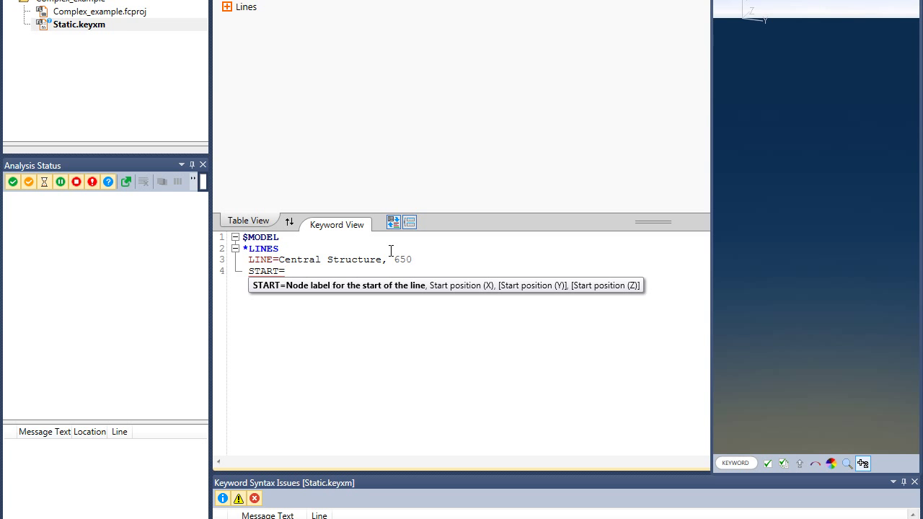
type("Seabed ")
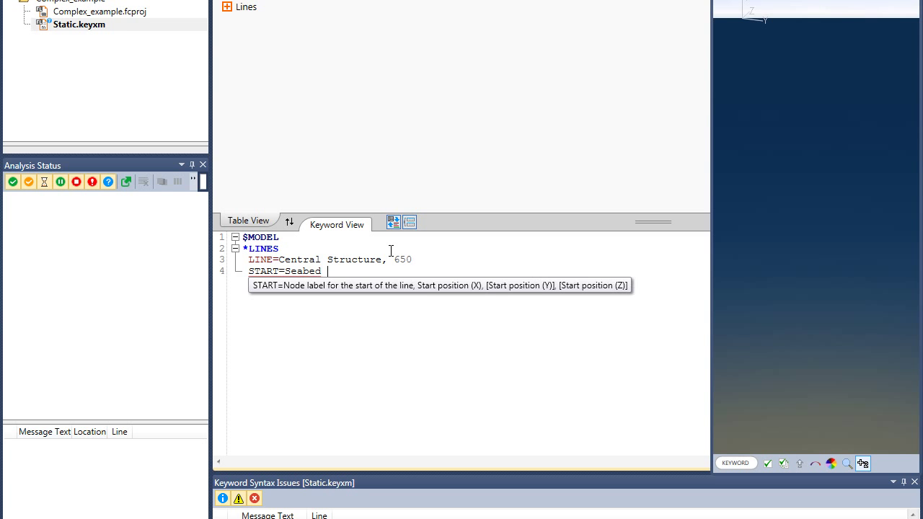
type("End, ")
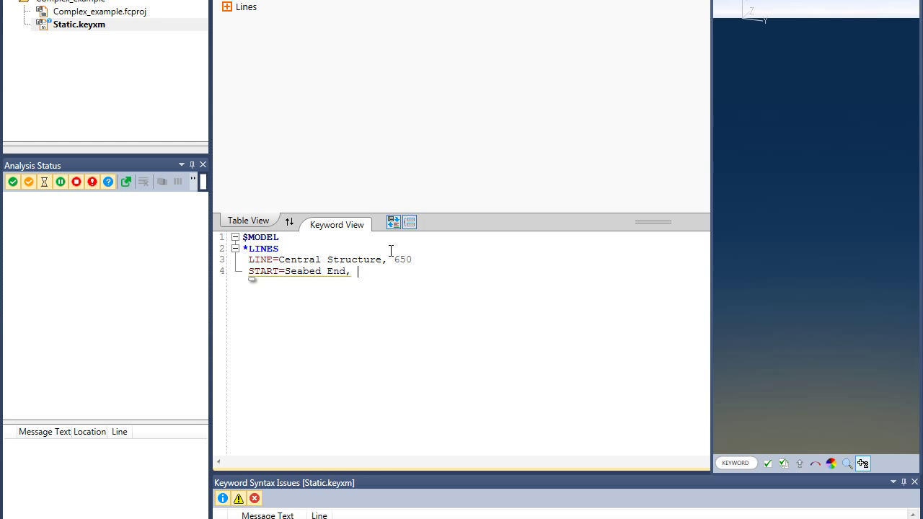
type("0,0")
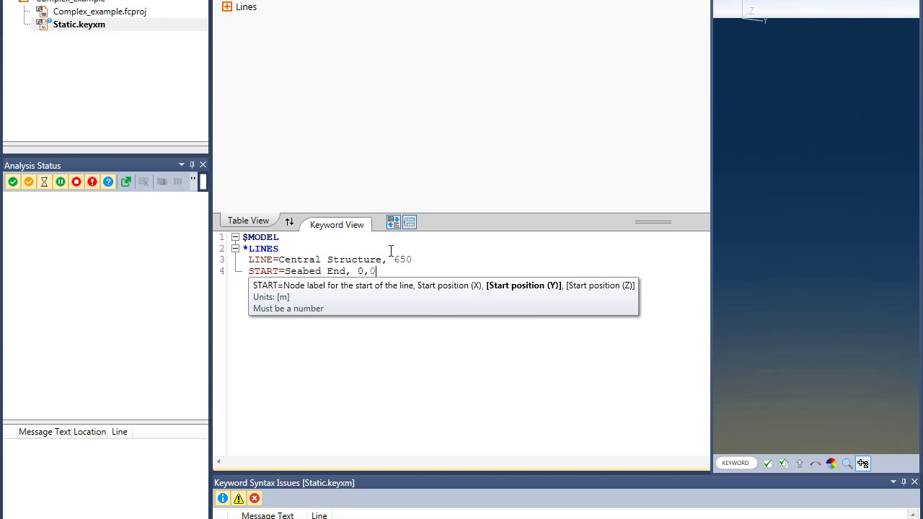
type(",0")
key("Return")
Give the line the end node Buoyancy Tank Top at 650, 0, 0 and a suggested minimum element length of 2 m.
type("END=Buoyancy Tank T")
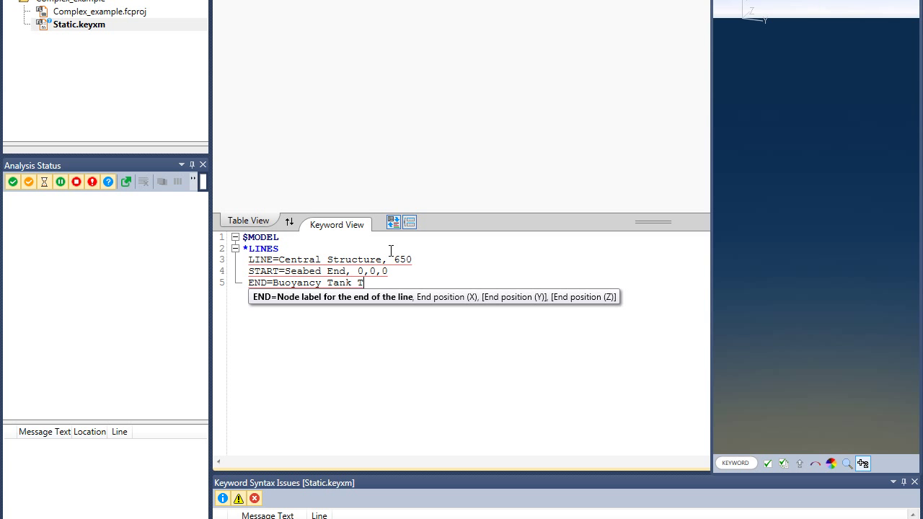
type("op, 650, 0, 0")
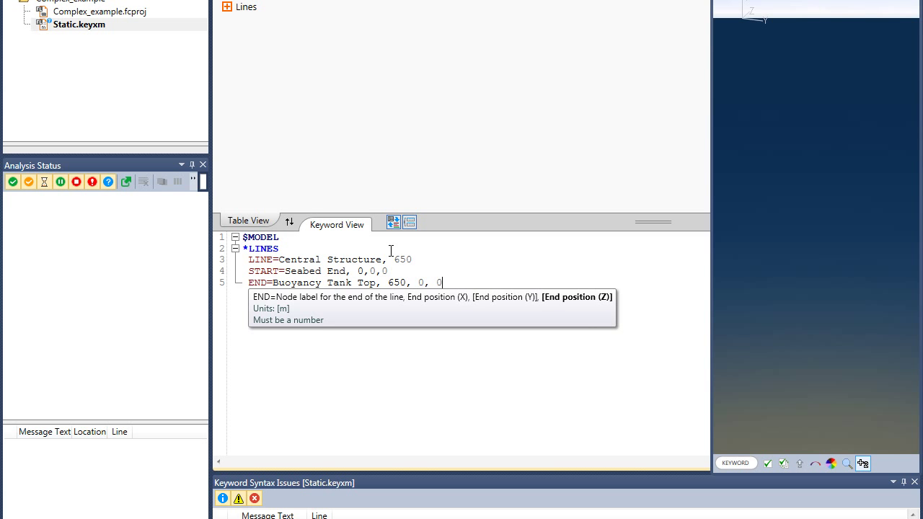
key("Return")
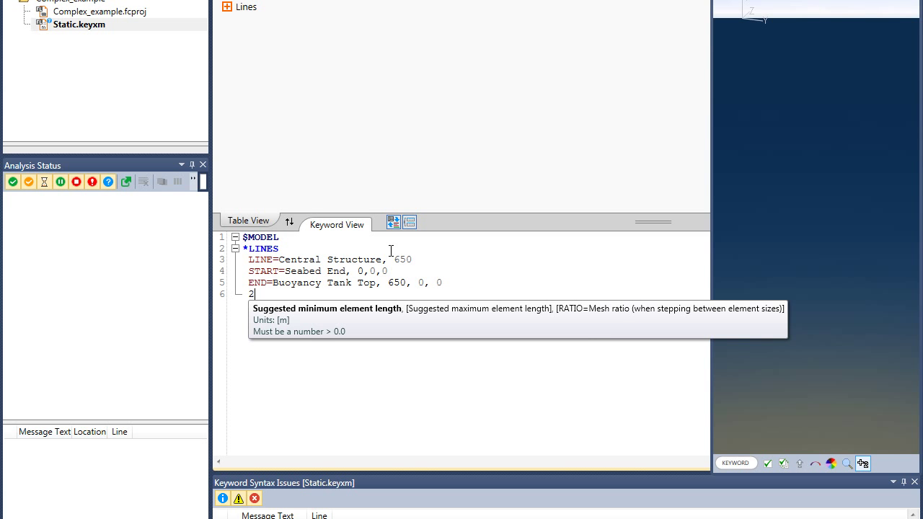
type("2")
key("Return")
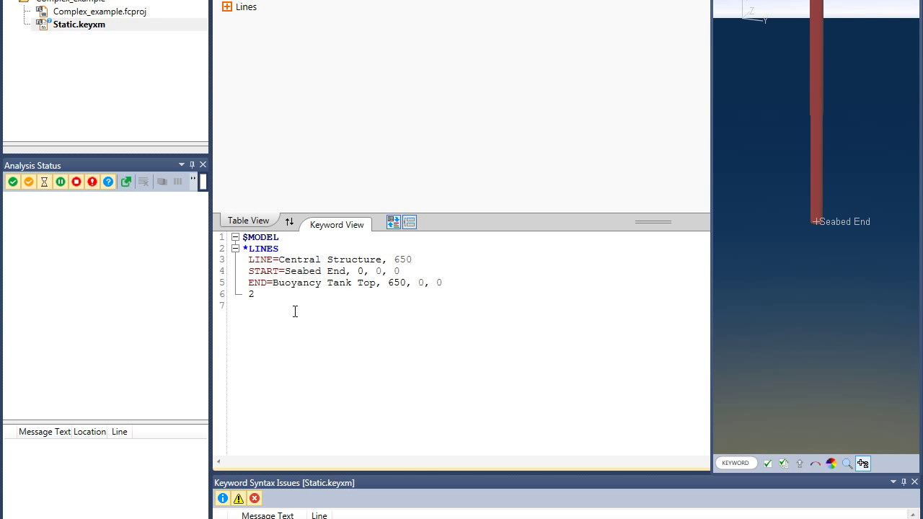
Add the section Lower Flex Joint from 0 to 1 m with a minimum element length of 1 m.
type("SECTION=")
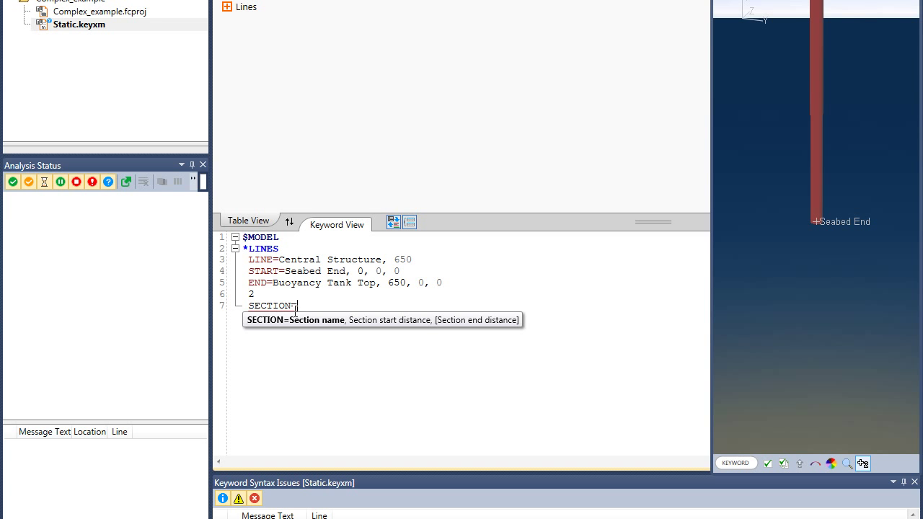
type("Lower Flex Joint,0")
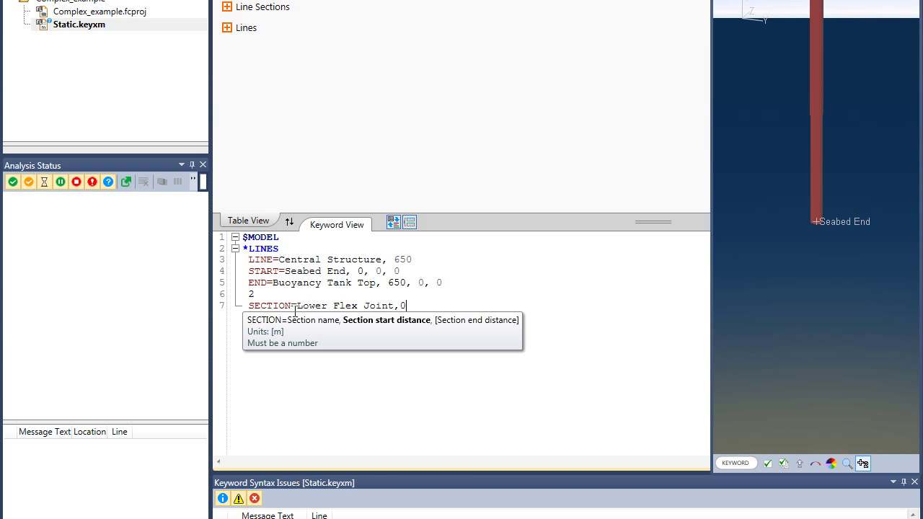
type(",1")
key("Return")
type("1")
key("Return")
Add the section Lower Frame from 1 to 10 m with a minimum element length of 1 m.
type("S")
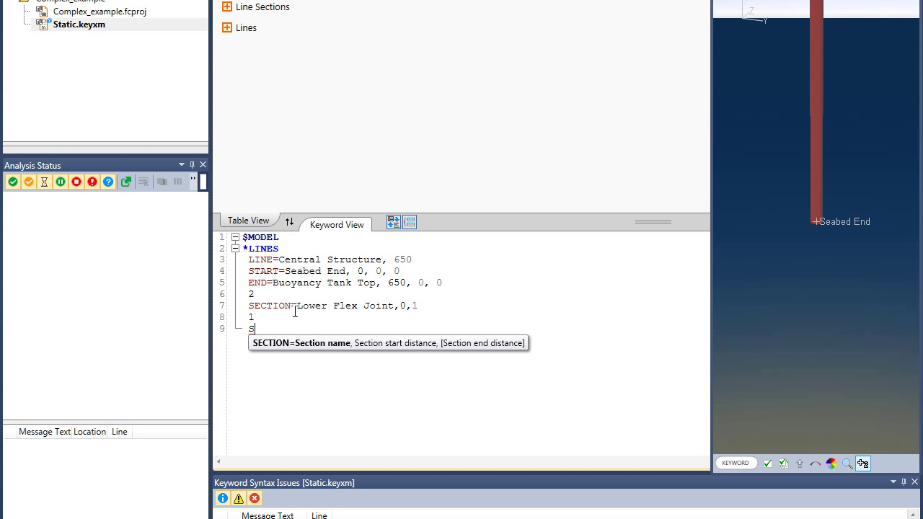
type("ECTION=Lower Frame, 1")
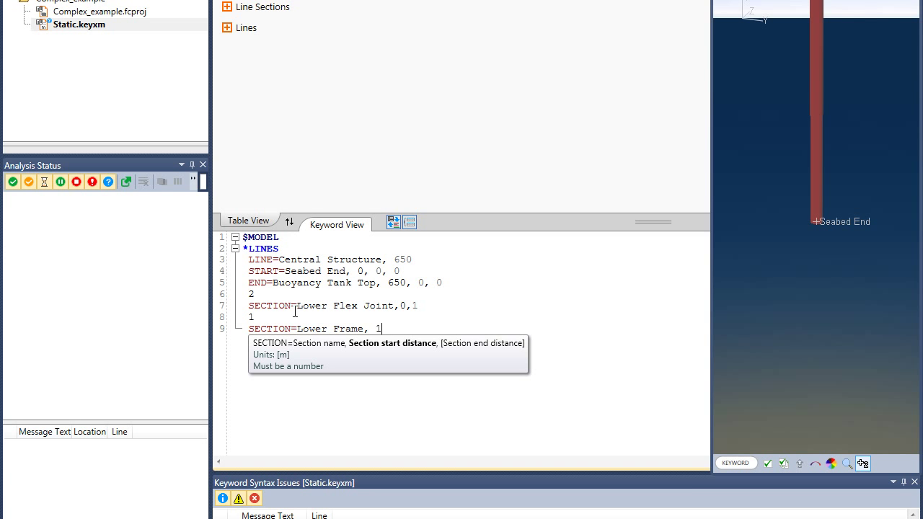
type(", 10")
key("Return")
type("1")
key("Return")
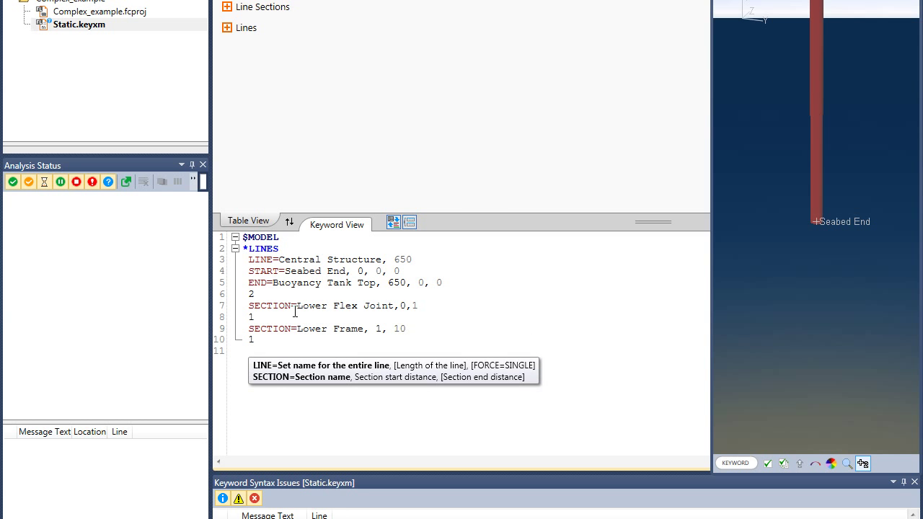
Add the section Outer Pipe from 10 to 615 m with element lengths between 1 and 5 m.
type("SECTION=O")
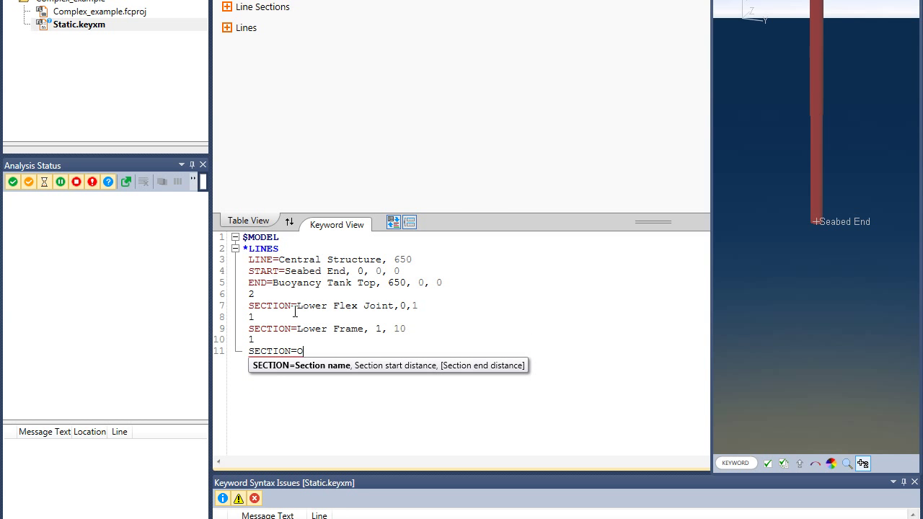
type("uter Pipe,")
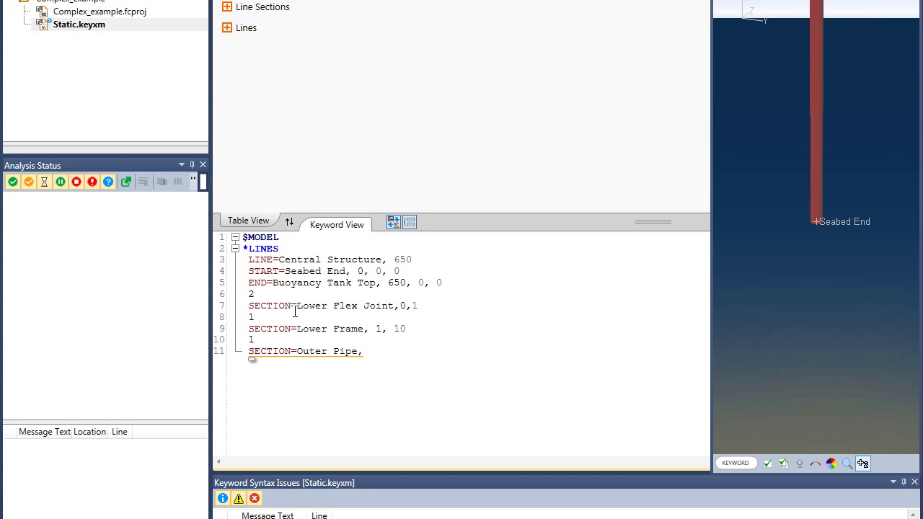
type(" 10, 615")
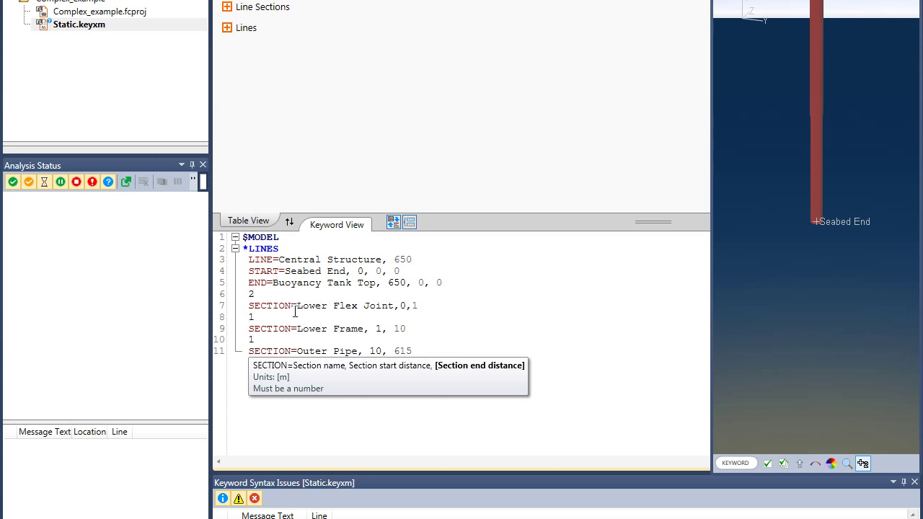
key("Return")
type("1,5")
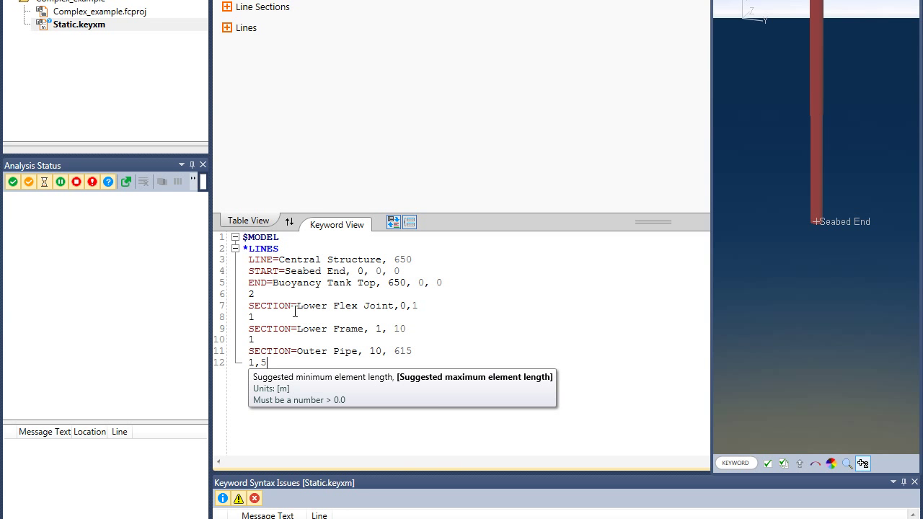
key("Return")
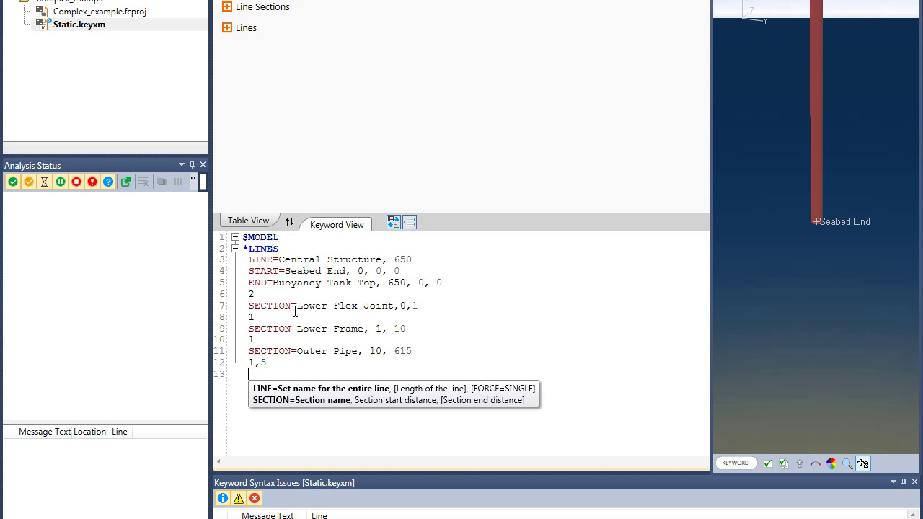
Add the section Upper Frame 1 from 615 to 620 m with a suggested minimum element length of 1 m.
type("SECTION=")
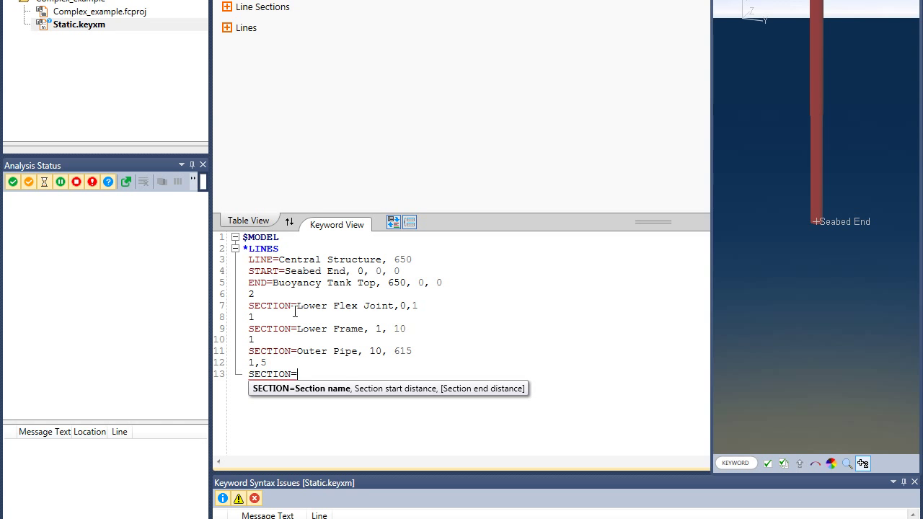
type("Upper Frame ")
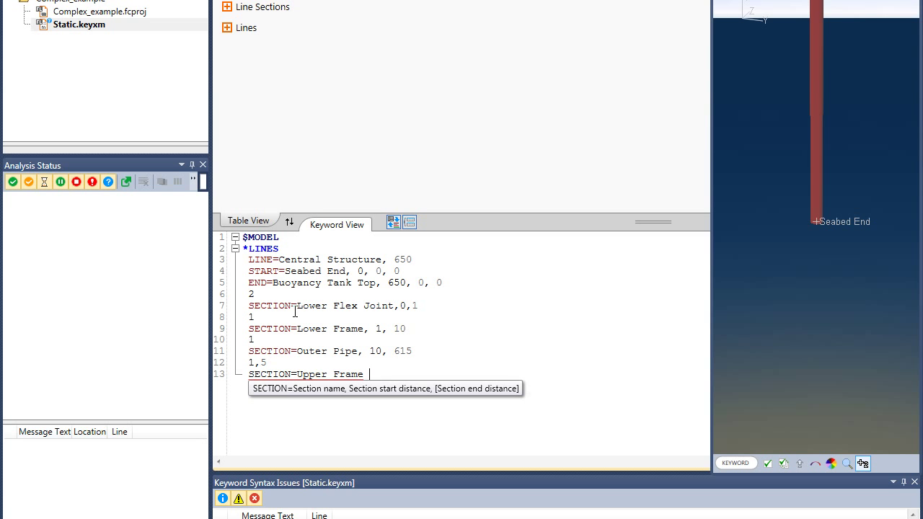
type("1,")
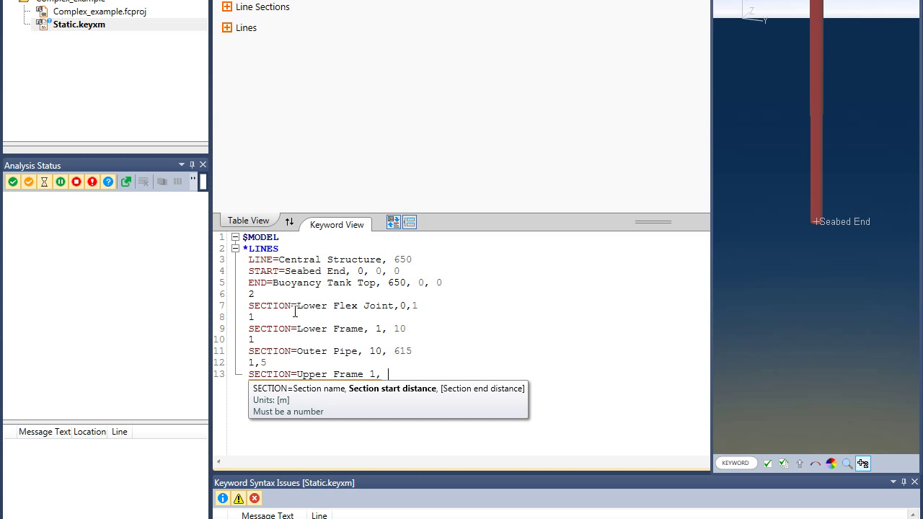
type(" 615,620")
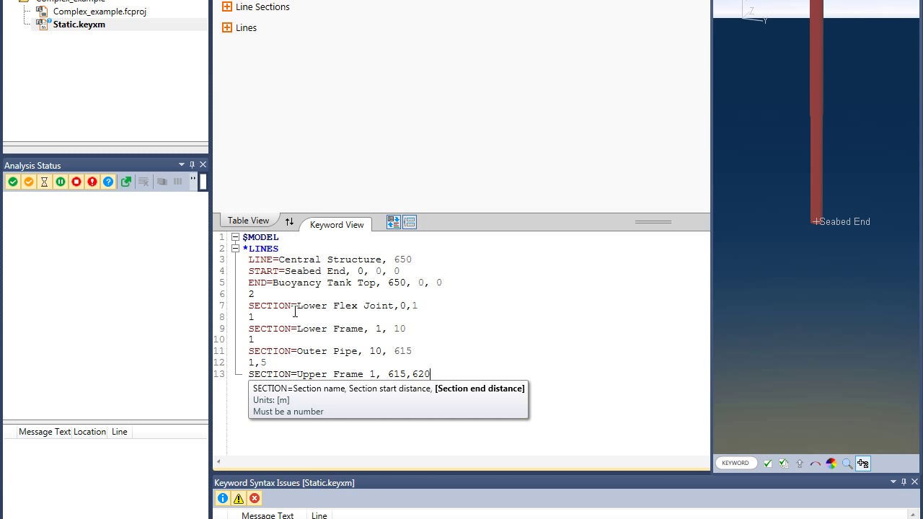
key("Return")
type("1")
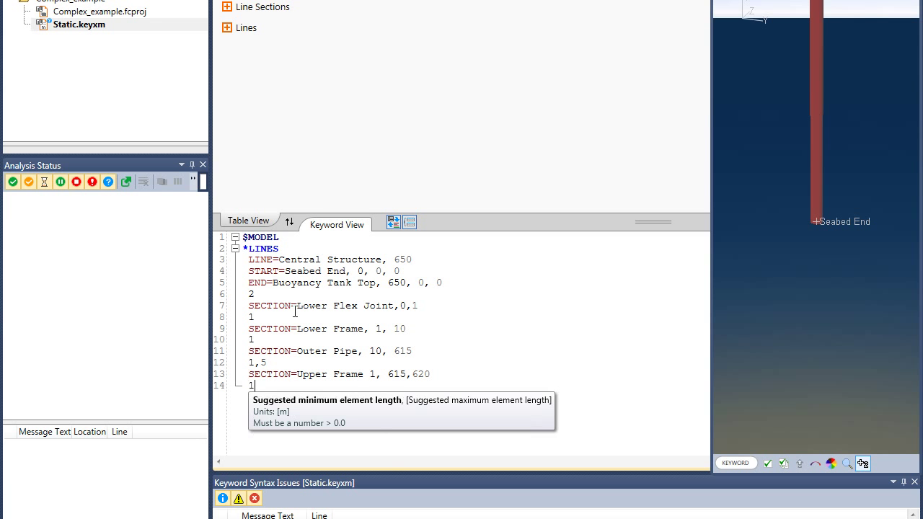
key("Return")
Add the section Upper Flex Joint from 620 to 621 m with a minimum element length of 1 m.
type("SECTION=")
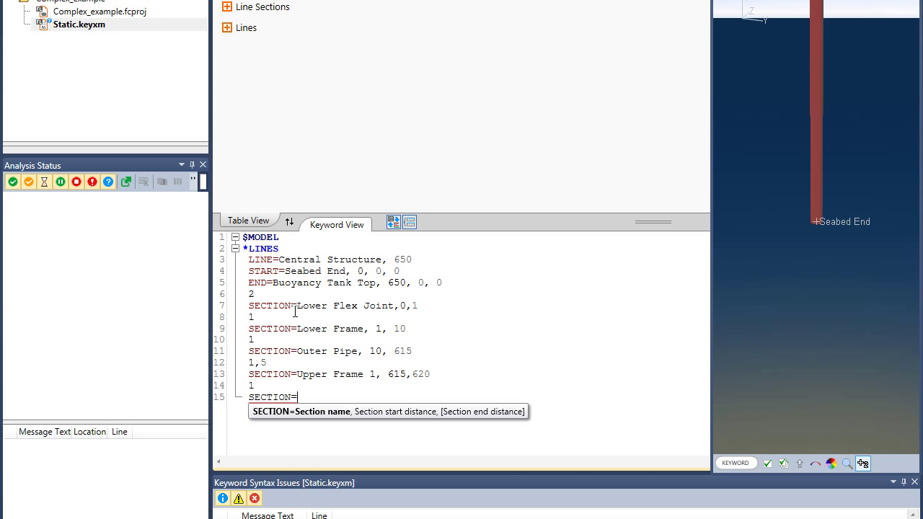
type("Upper Flex ")
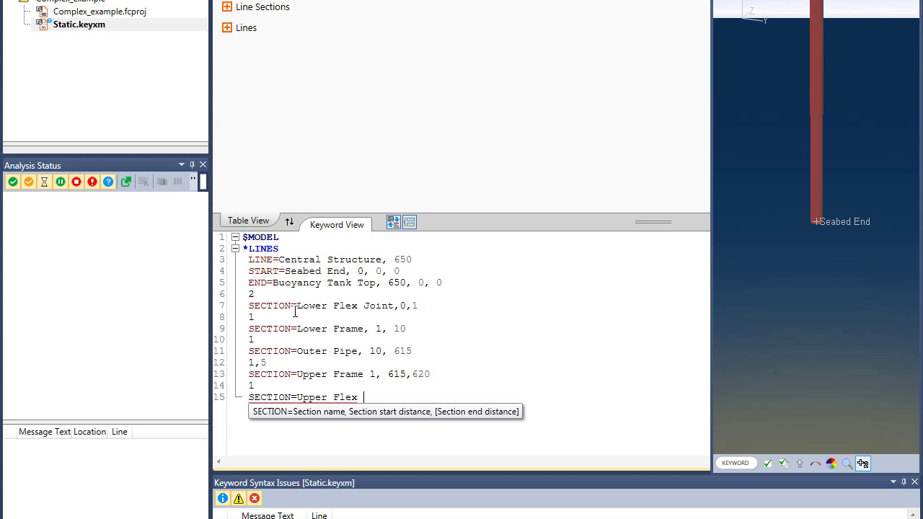
type("Joint,")
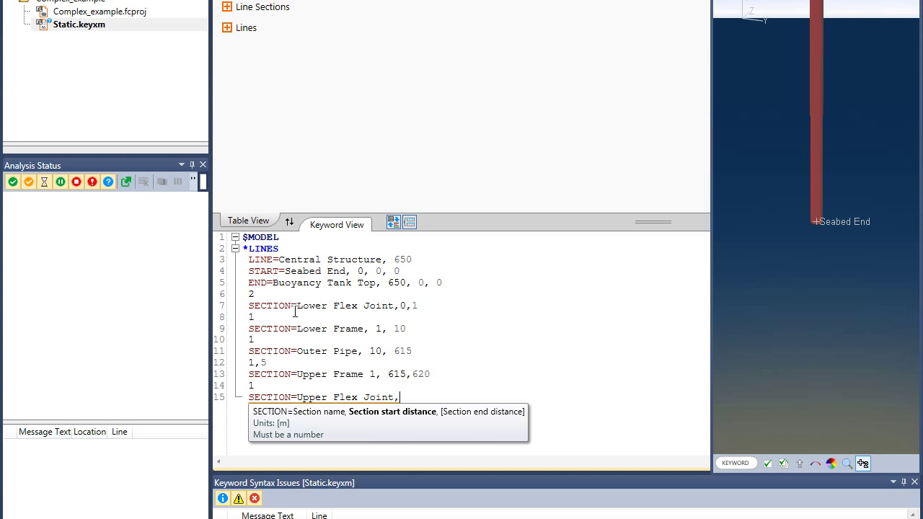
type("620, 621")
key("Return")
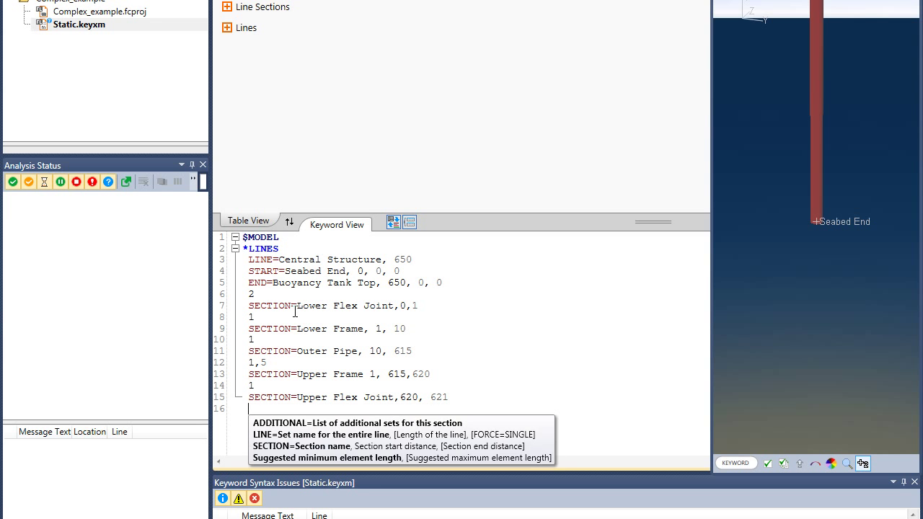
type("1")
key("Return")
Add the section Upper Frame 2 from 621 to 625 m with a minimum element length of 1 m.
type("S")
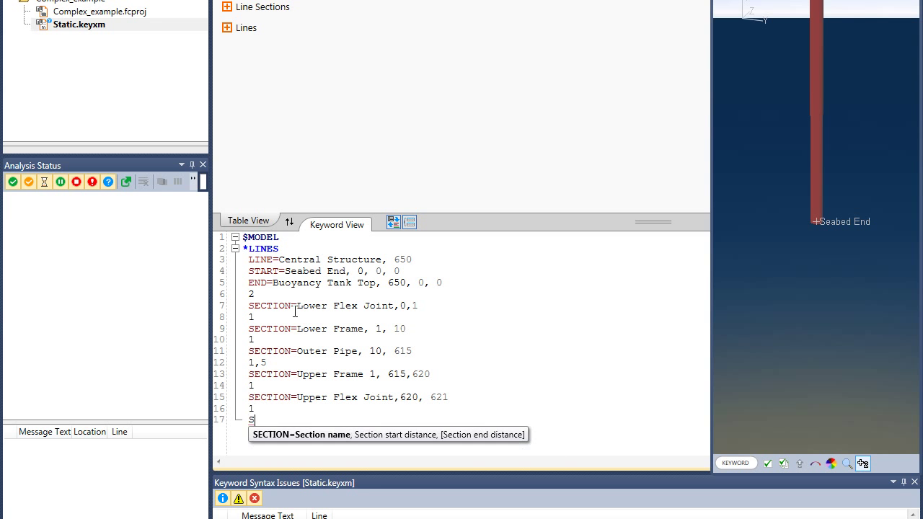
type("ECTION=Upper Frame ")
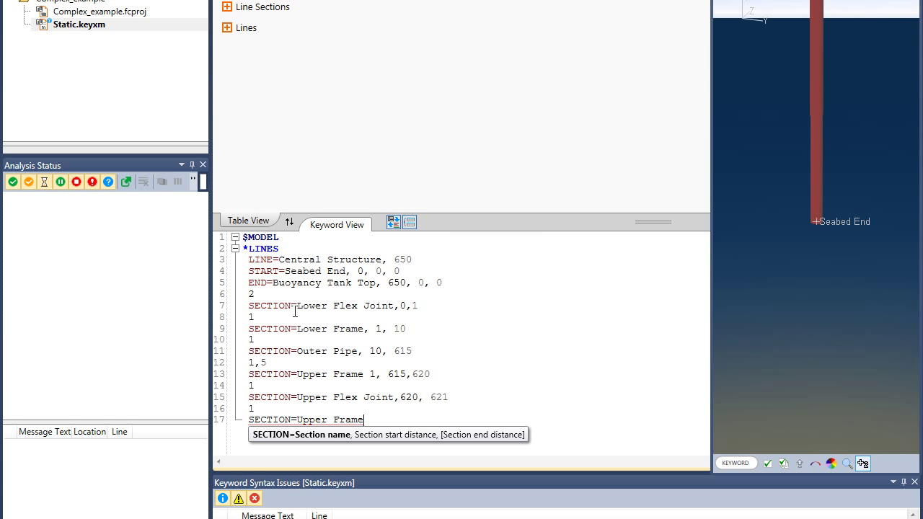
type("2, ")
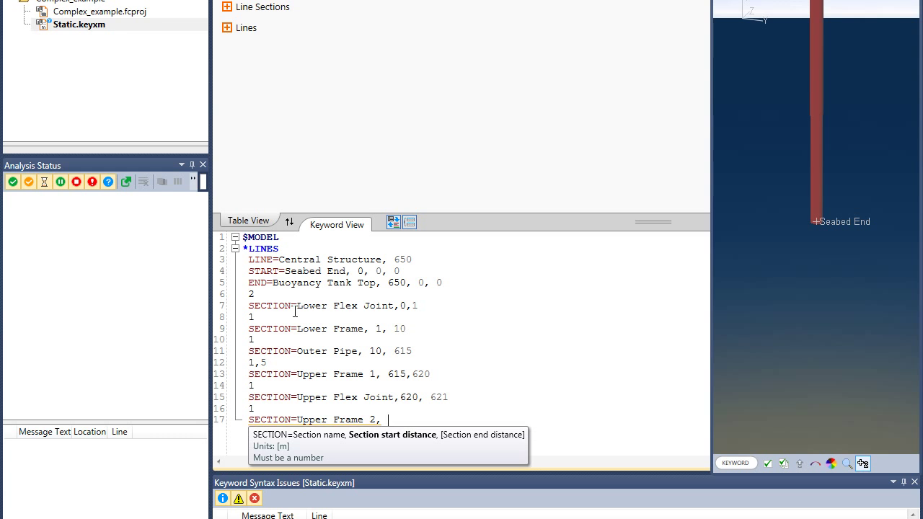
type("621, 625")
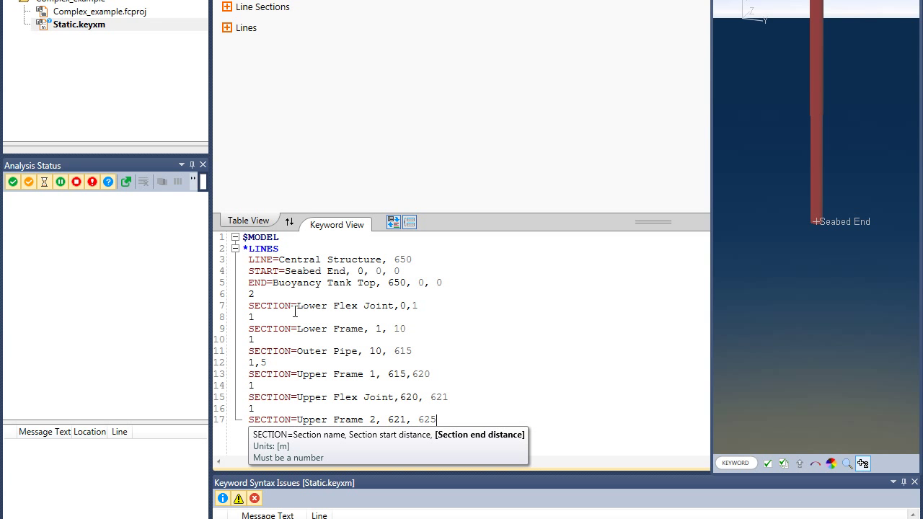
key("Return")
type("1")
key("Return")
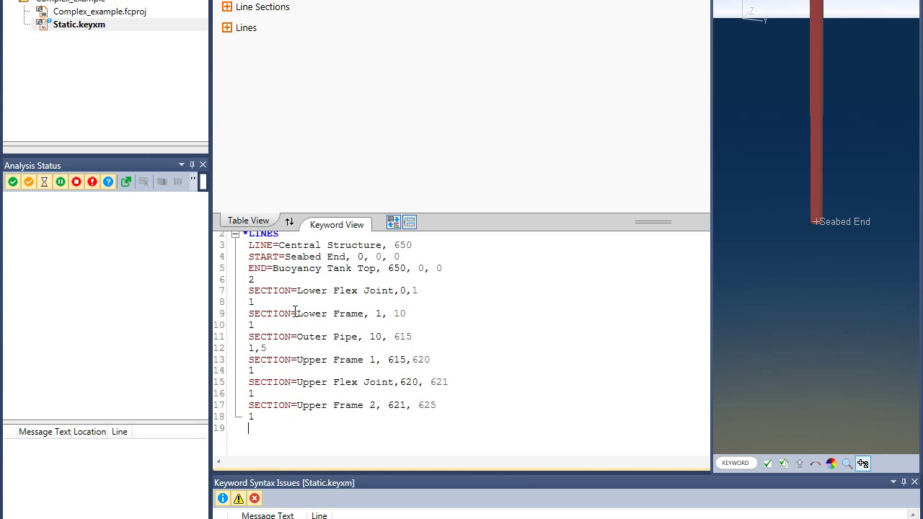
Add the section Buoyancy Tank from 625 to 650 m with a minimum element length of 0.5 m.
type("SECTION=B")
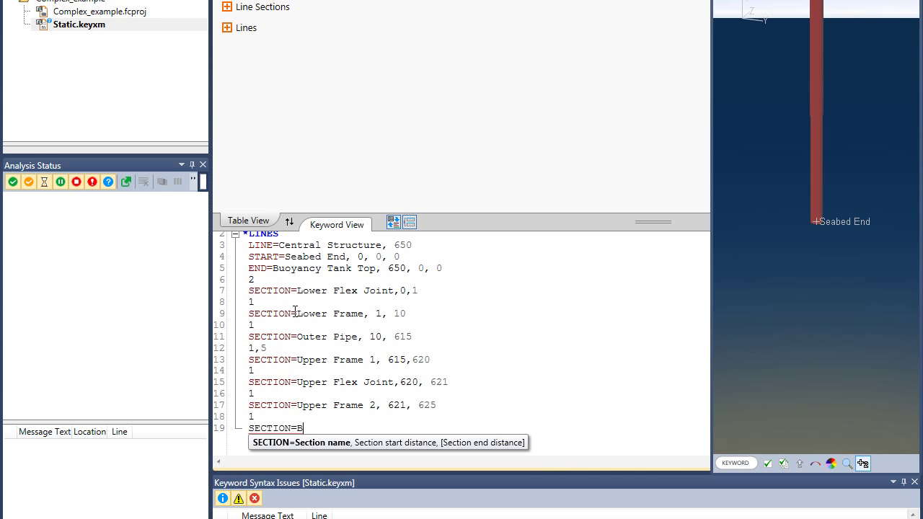
type("uoyant Tank")
key("ctrl+z")
key("Return")
type("SECTION=Buoyancy Tank,")
type("25, 650")
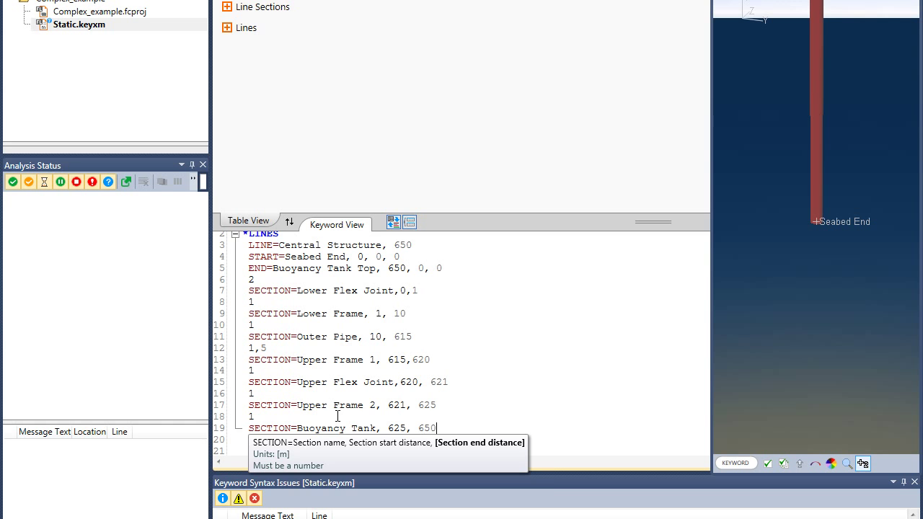
key("Return")
type("0.5")
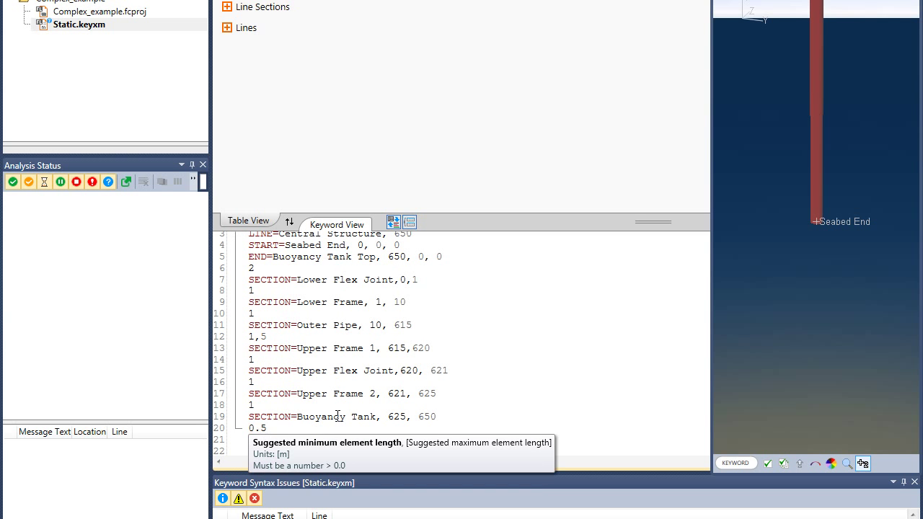
key("Return")
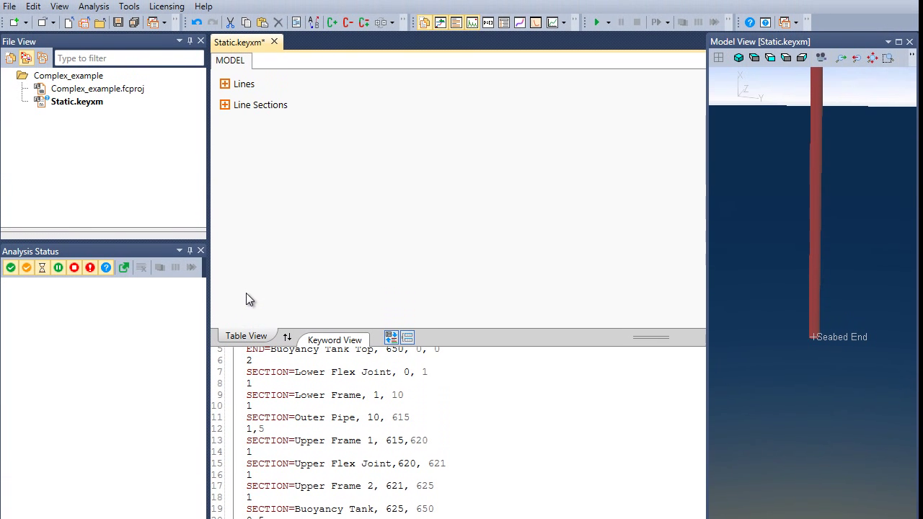
Add the Element Sets feature from the geometric properties to the model tables.
right_click(243, 177)
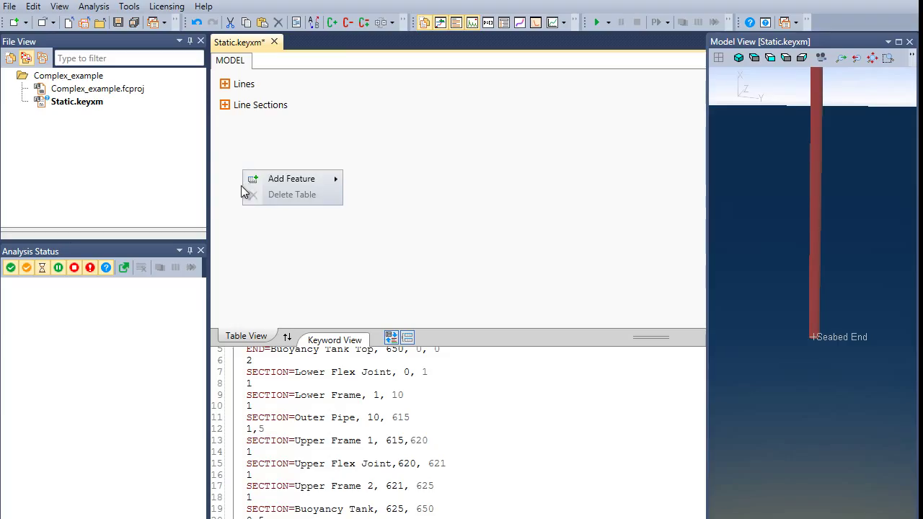
mouse_move(278, 181)
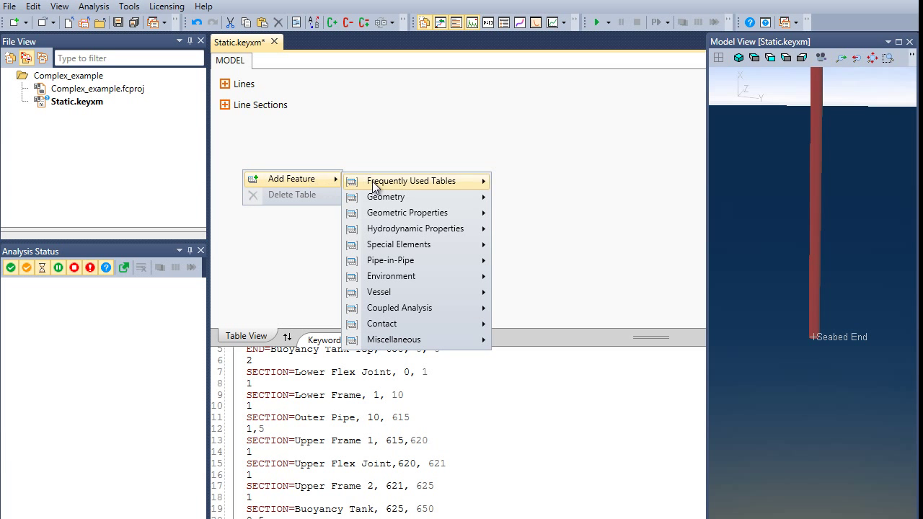
mouse_move(374, 200)
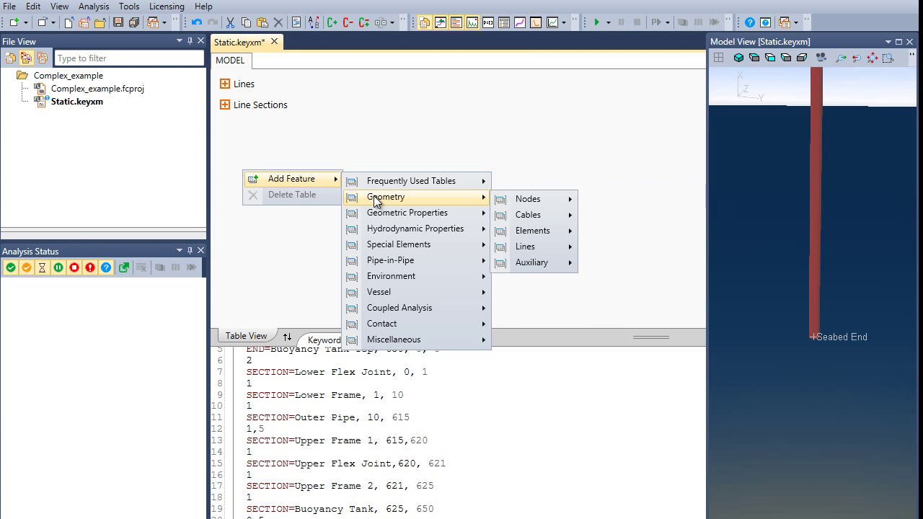
mouse_move(374, 215)
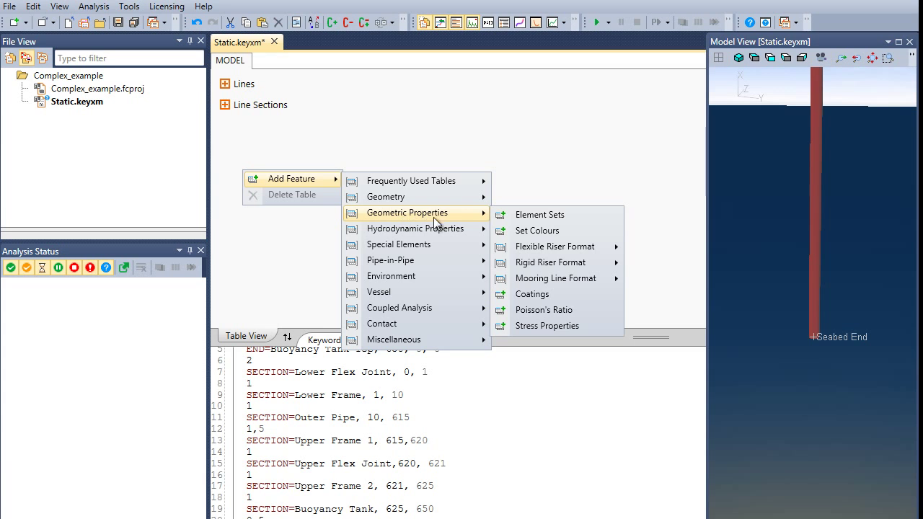
left_click(522, 216)
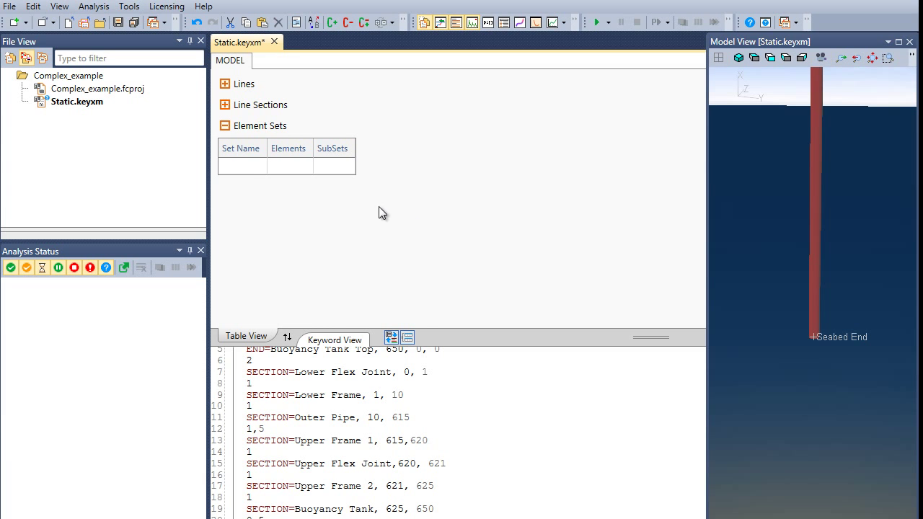
Create an element set named Upper Frame and assign Upper Frame 1 as its first subset.
left_click(259, 171)
left_click(259, 171)
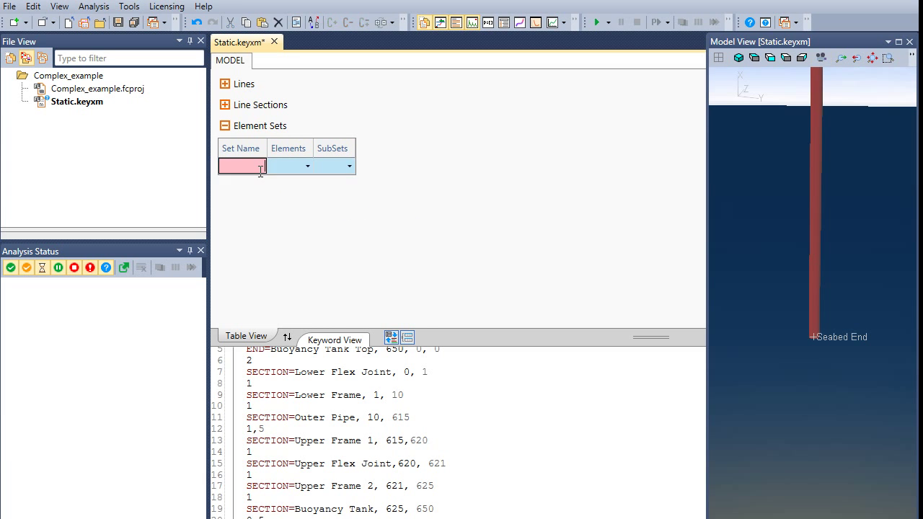
type("Upper")
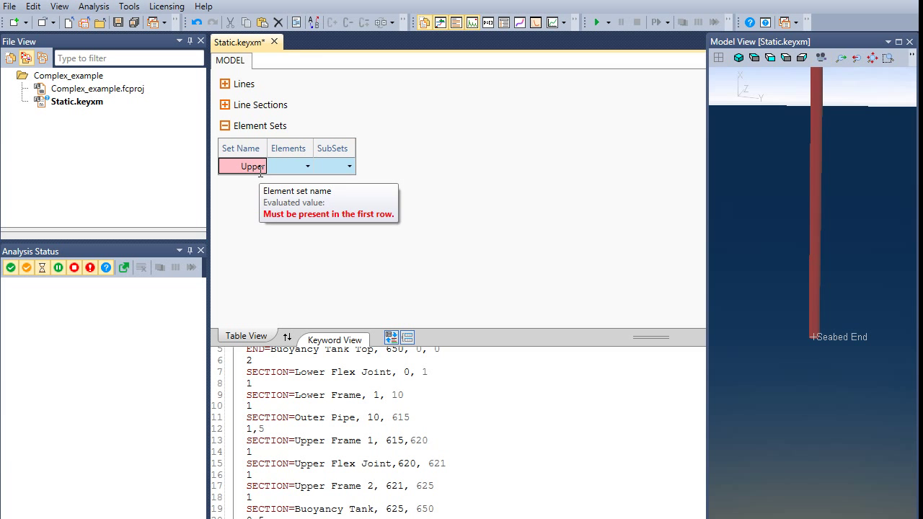
type(" Frame")
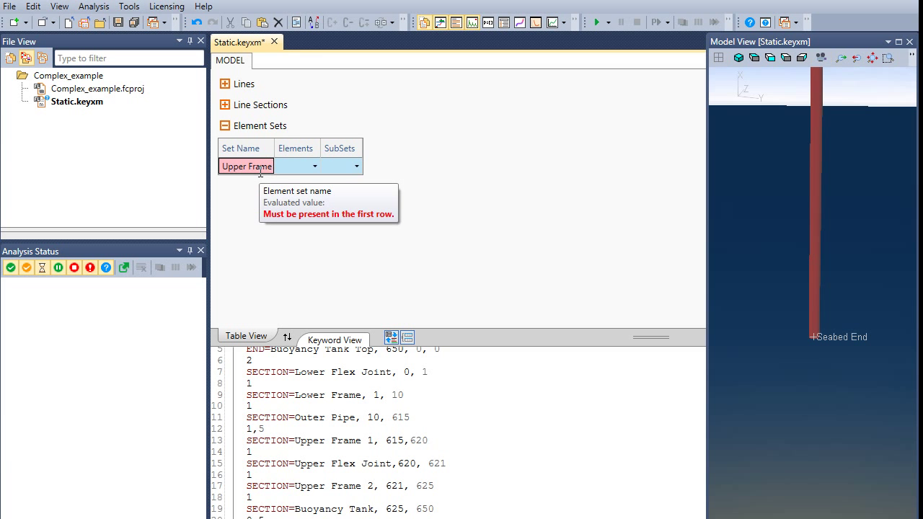
key("Tab")
key("Tab")
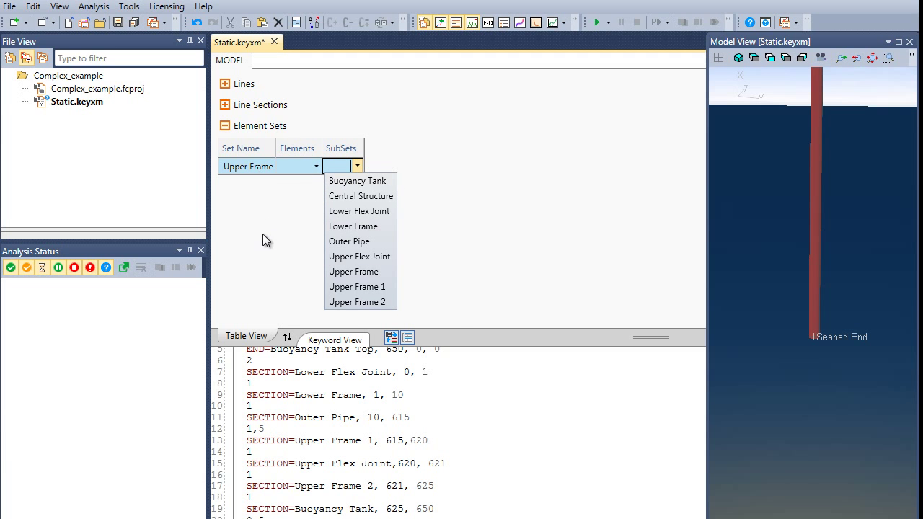
left_click(340, 290)
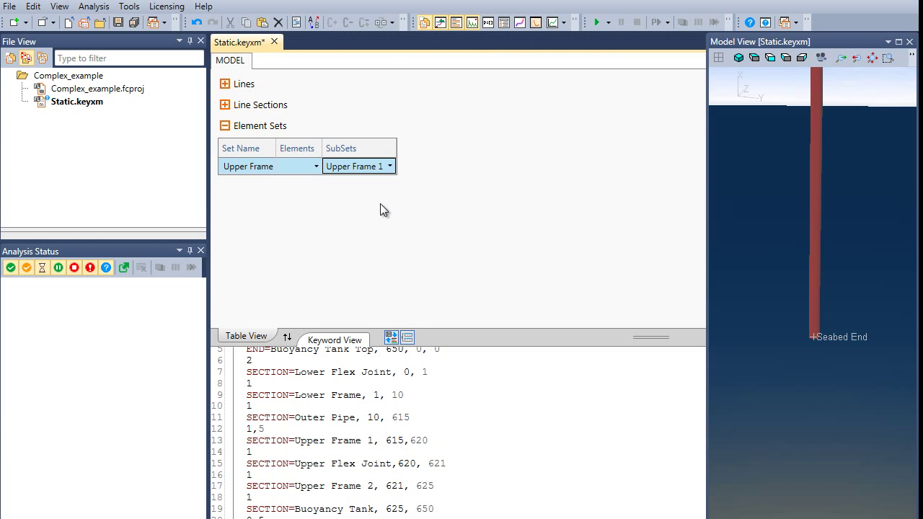
key("Return")
Add Upper Frame 2 as the second subset of the Upper Frame set and collapse the Element Sets table.
left_click(389, 185)
left_click(389, 185)
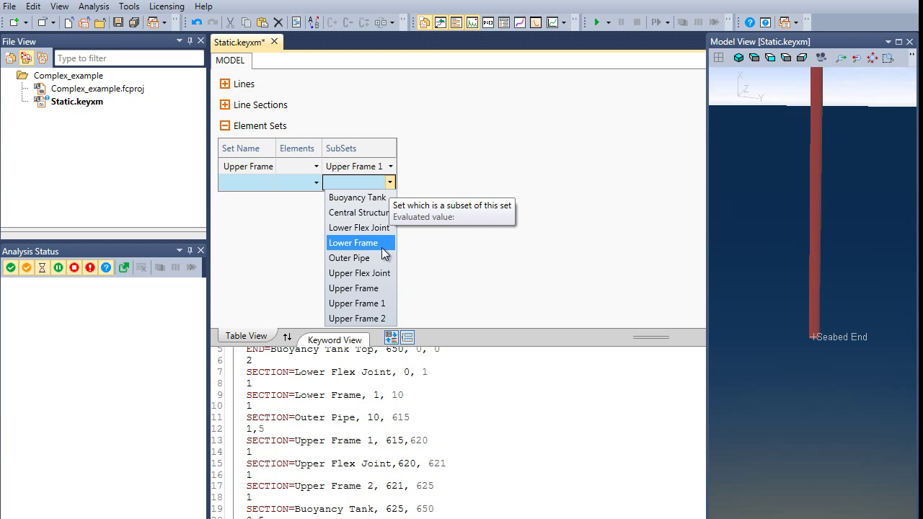
left_click(380, 319)
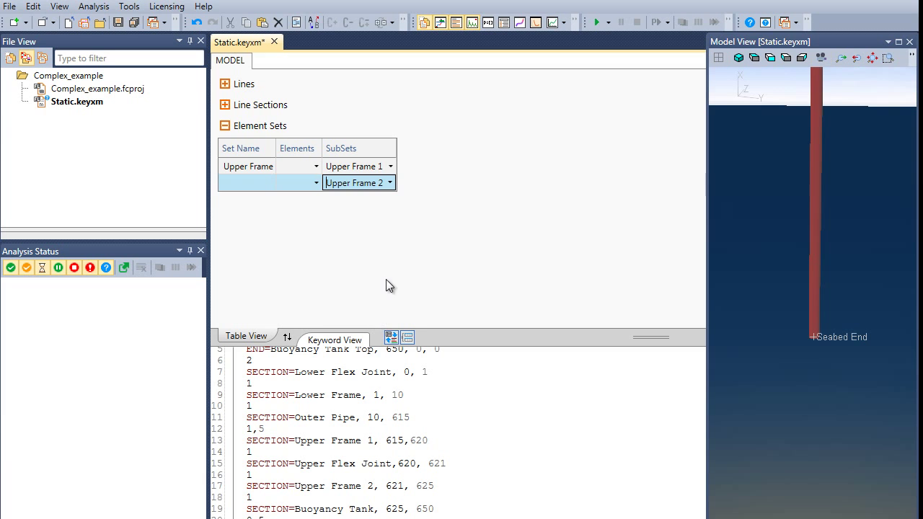
key("Return")
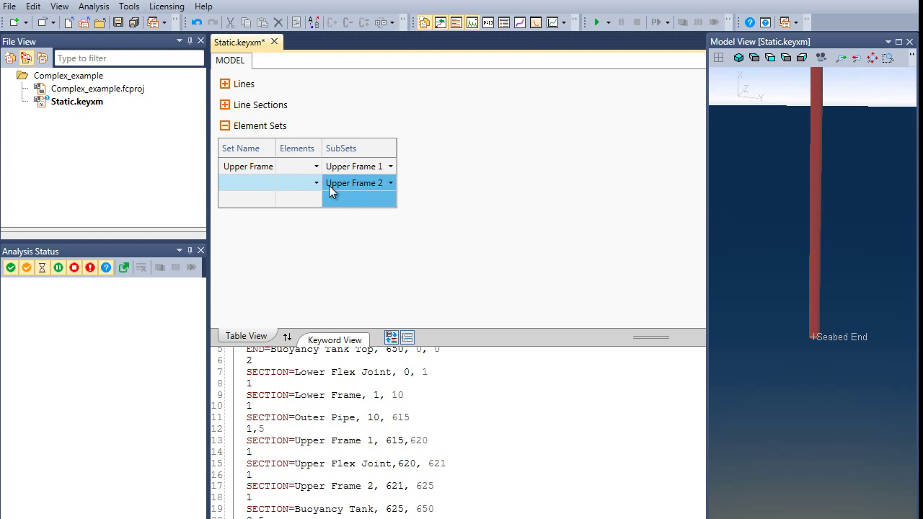
left_click(226, 127)
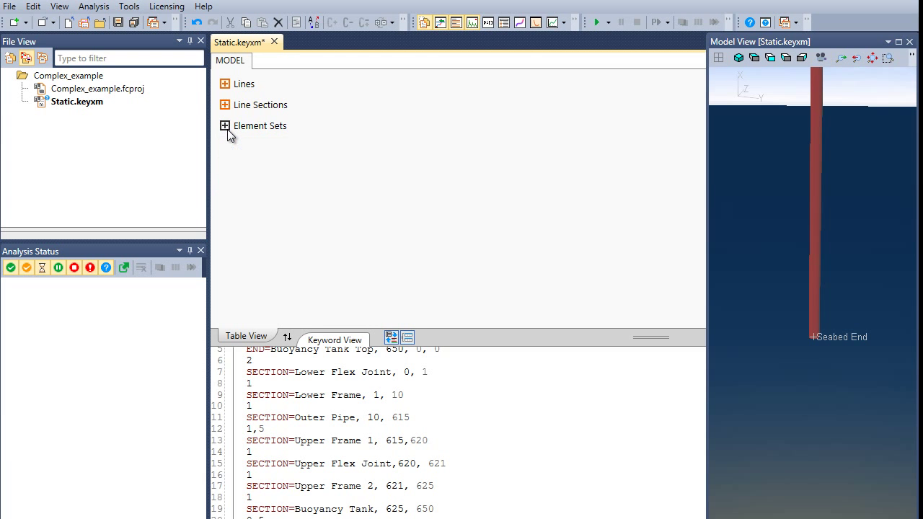
Add the line Locations feature from the geometry features to the model tables.
right_click(235, 165)
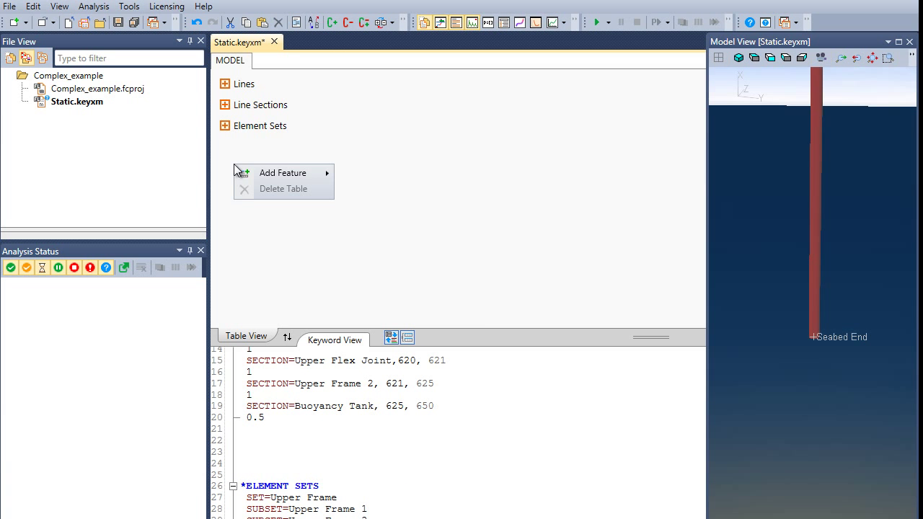
mouse_move(254, 177)
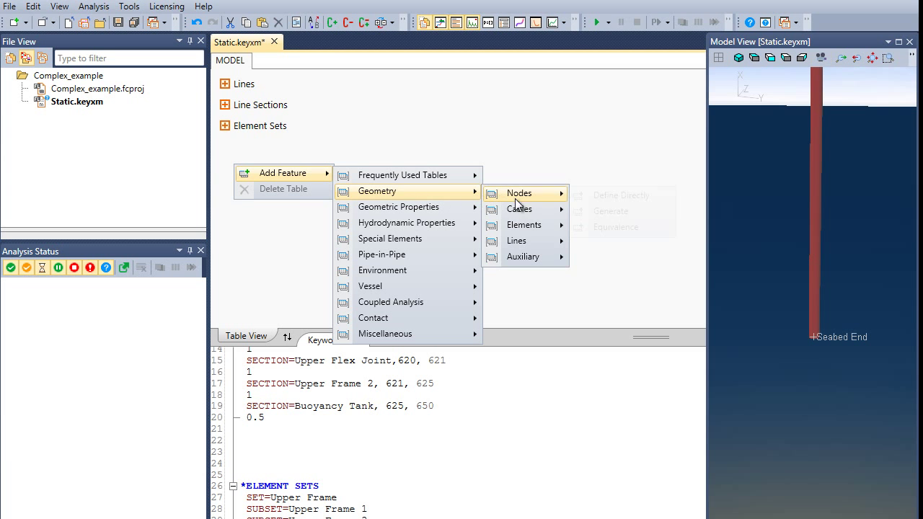
mouse_move(523, 227)
mouse_move(549, 244)
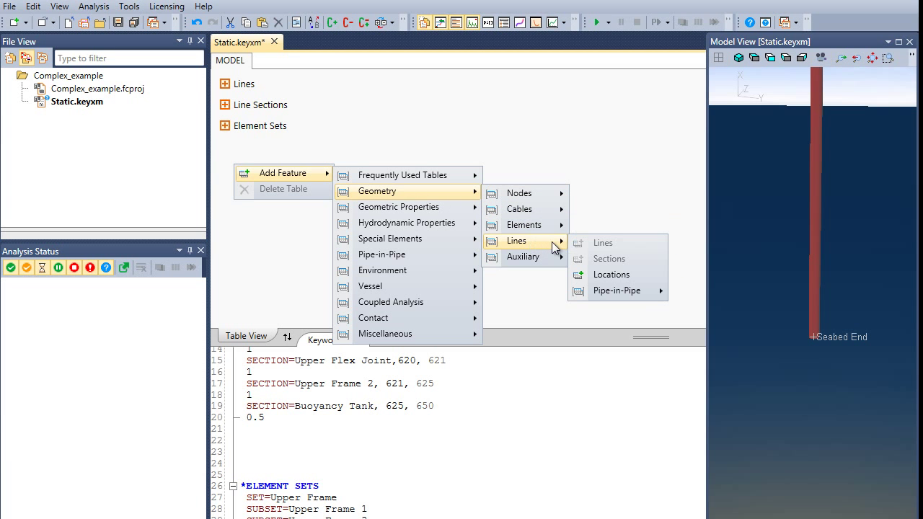
left_click(602, 276)
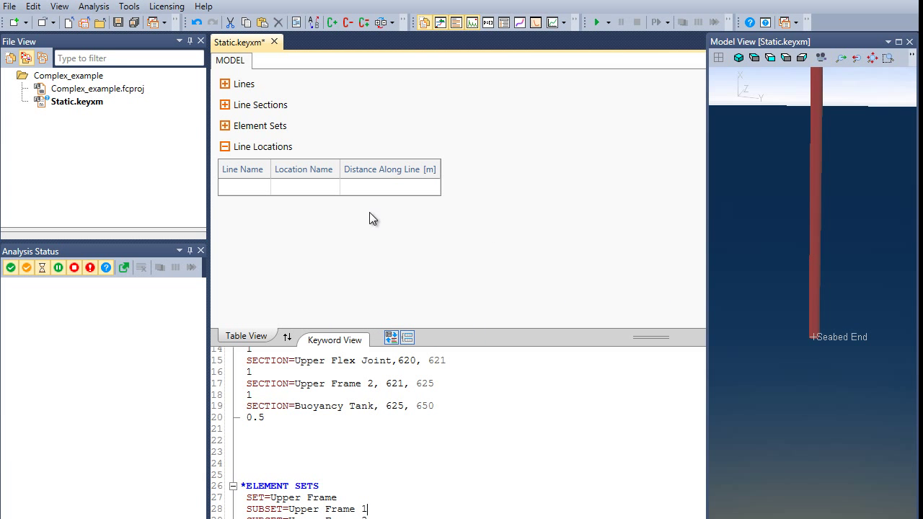
Assign the first entry of the Line Locations table to the Central Structure line.
left_click(262, 186)
left_click(262, 186)
left_click(264, 187)
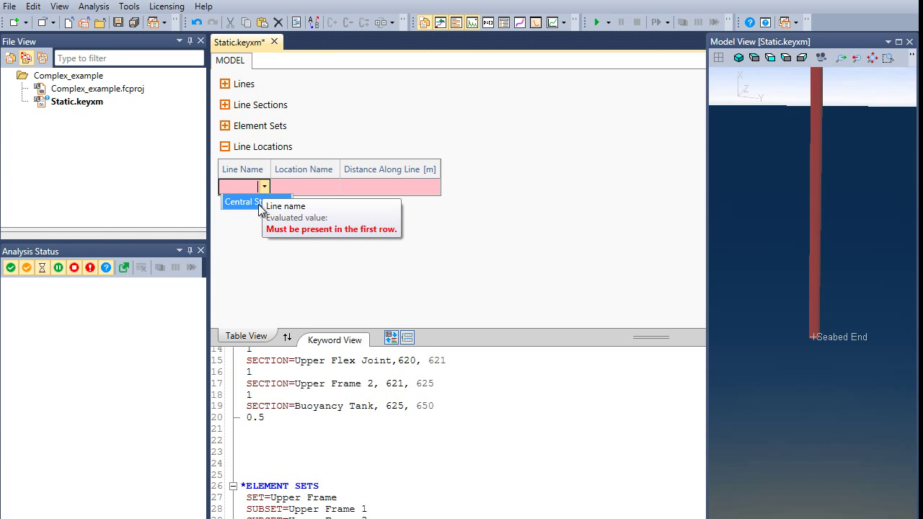
left_click(236, 203)
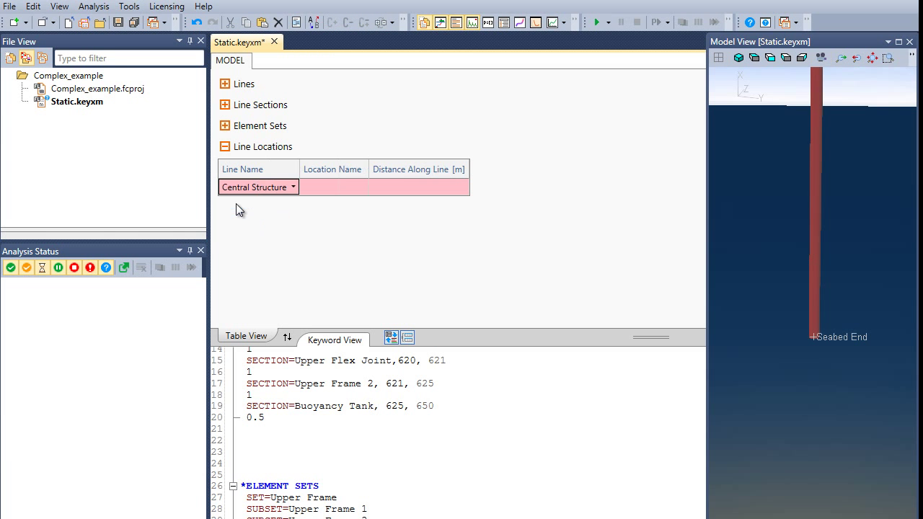
Name the location Central Structure T-Frame, set its distance along the line to 619 m, and collapse the Line Locations table.
left_click(309, 189)
type("Cent")
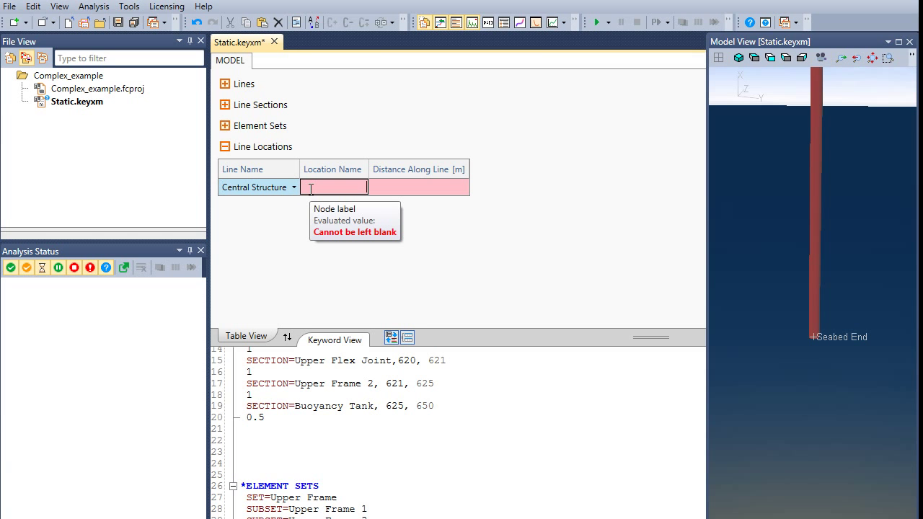
type("ral Structure")
key("Return")
type("T")
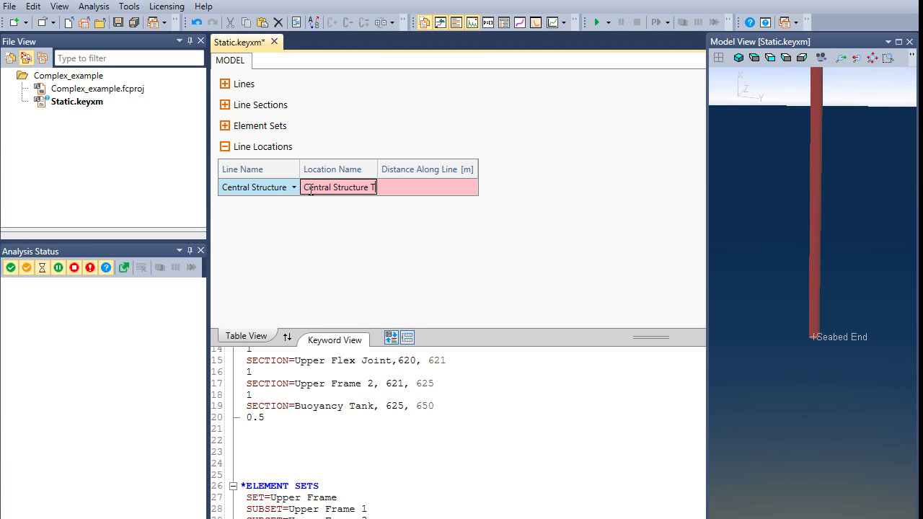
type("-Frame")
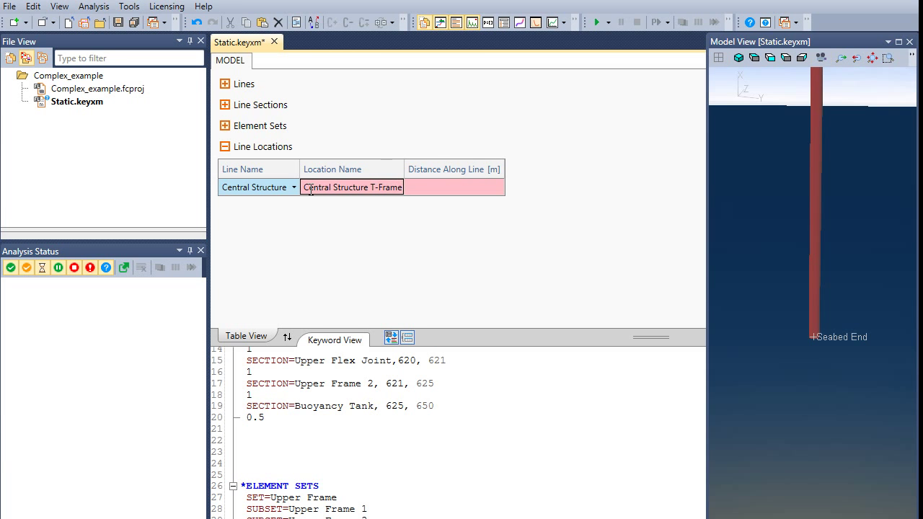
key("Tab")
type("619")
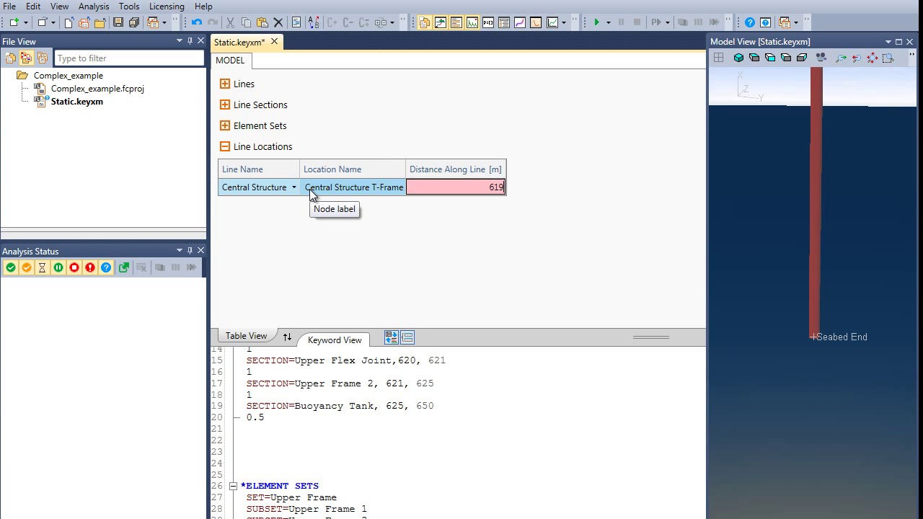
key("Return")
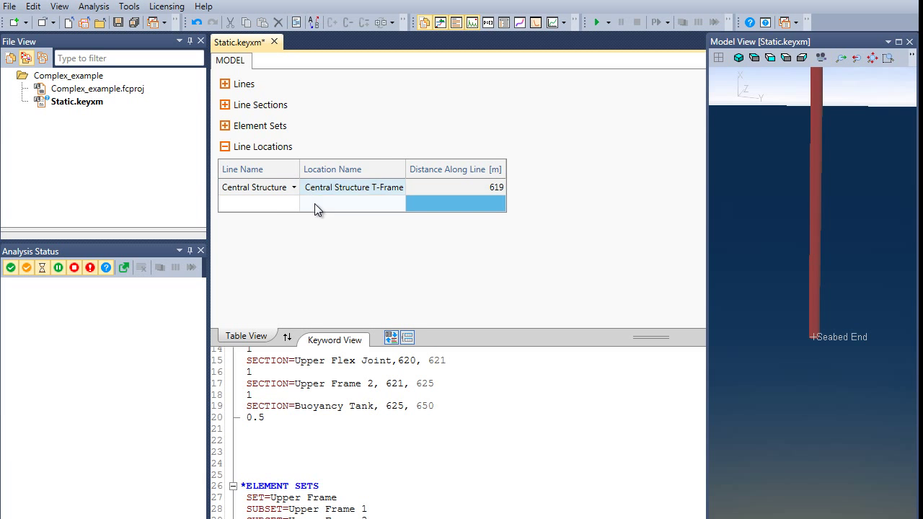
left_click(224, 147)
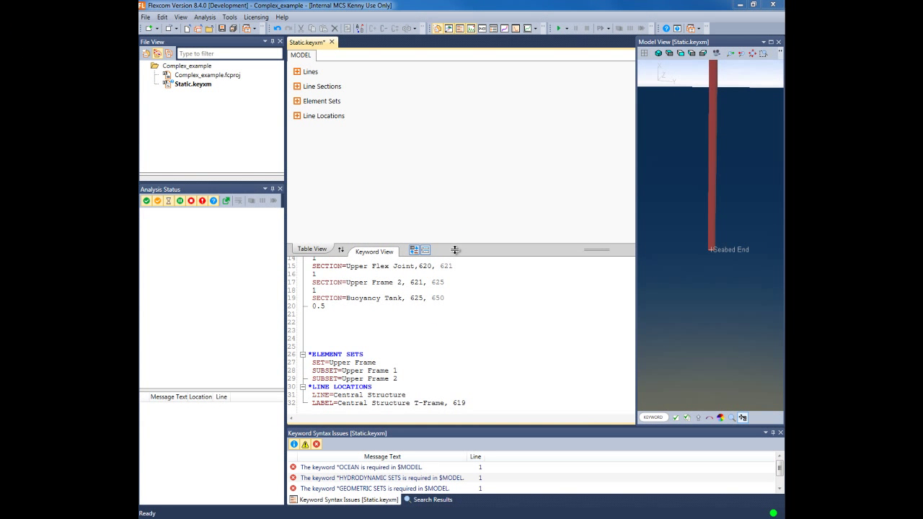
Enlarge the keyword text area and add a line keyword entry named Inner Pipe, 605 m long, below the Buoyancy Tank section.
left_click_drag(455, 250, 456, 214)
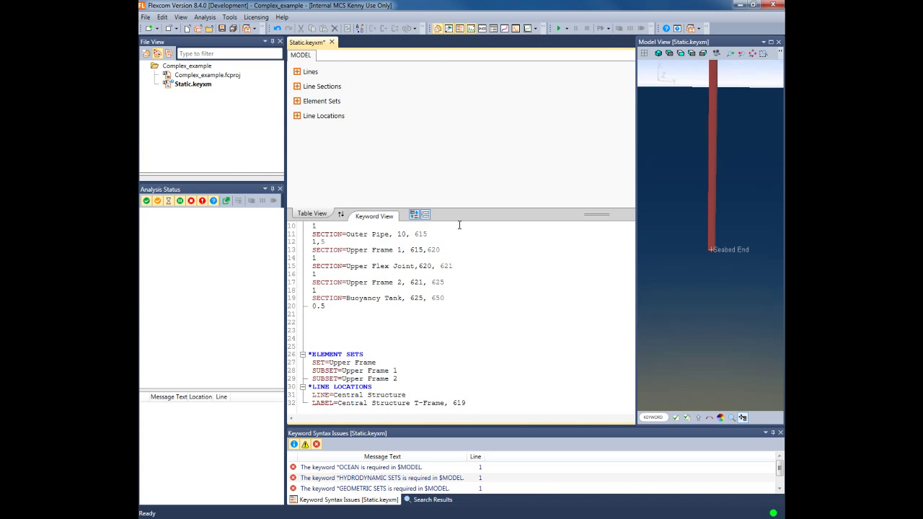
left_click(462, 244)
scroll(461, 246, "up", 3)
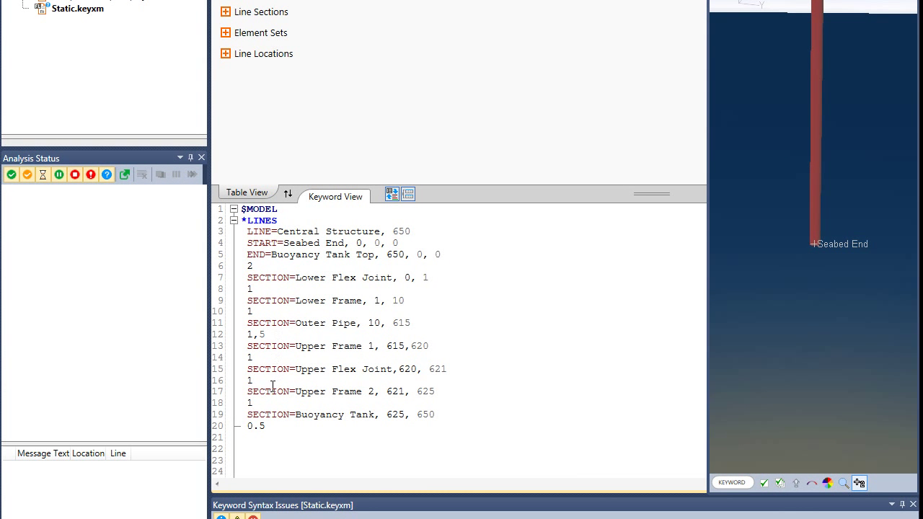
left_click(257, 442)
type("L")
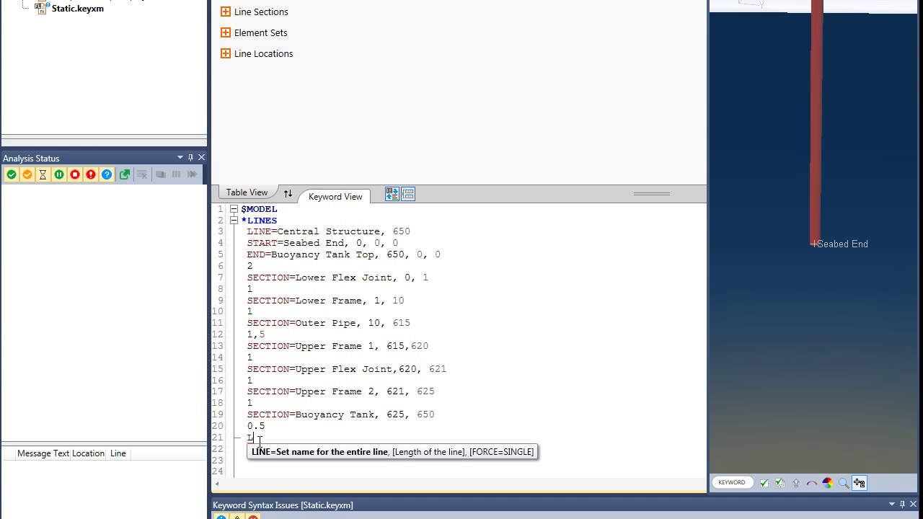
type("INE=Inner Pipe, 605")
key("Return")
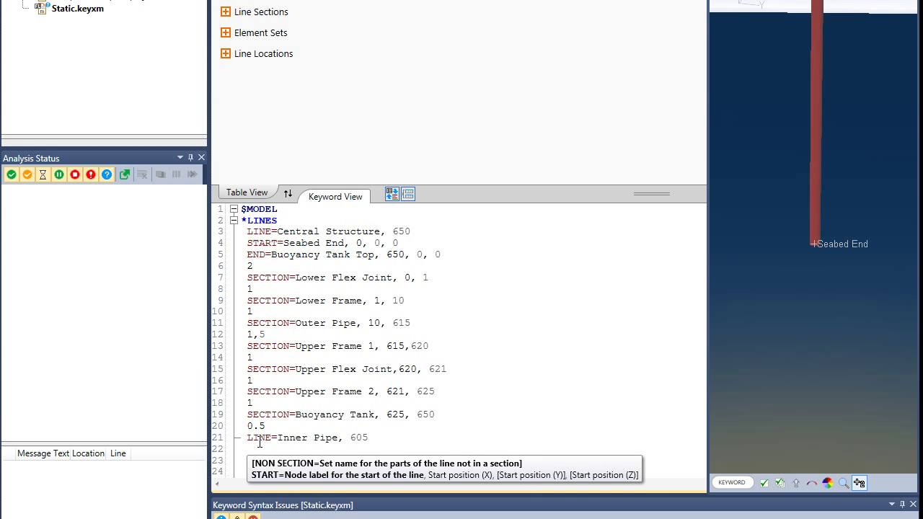
Define the Inner Pipe's start node Riser Lower at 10, 0, 0 and its end node Riser Upper at 615, 0, 0.
type("START=")
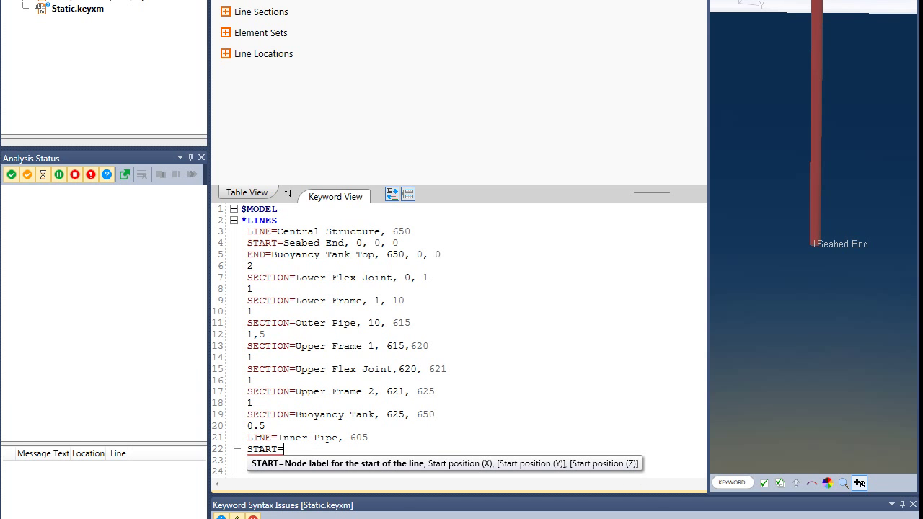
type("Riser Lower, 10,0")
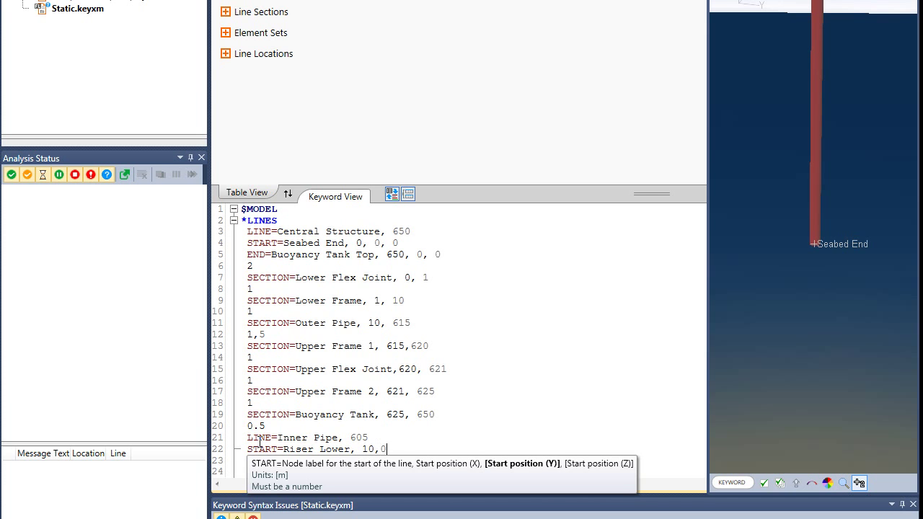
type(", 0")
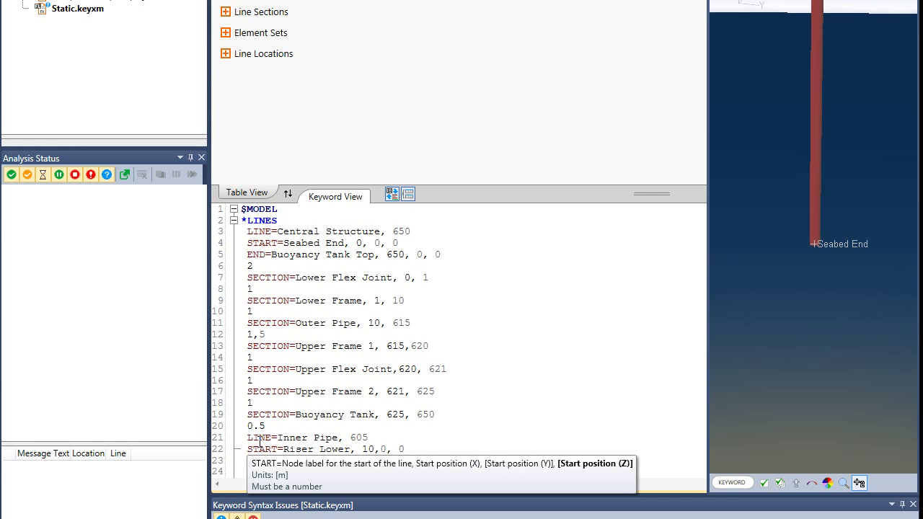
key("Return")
type("END=")
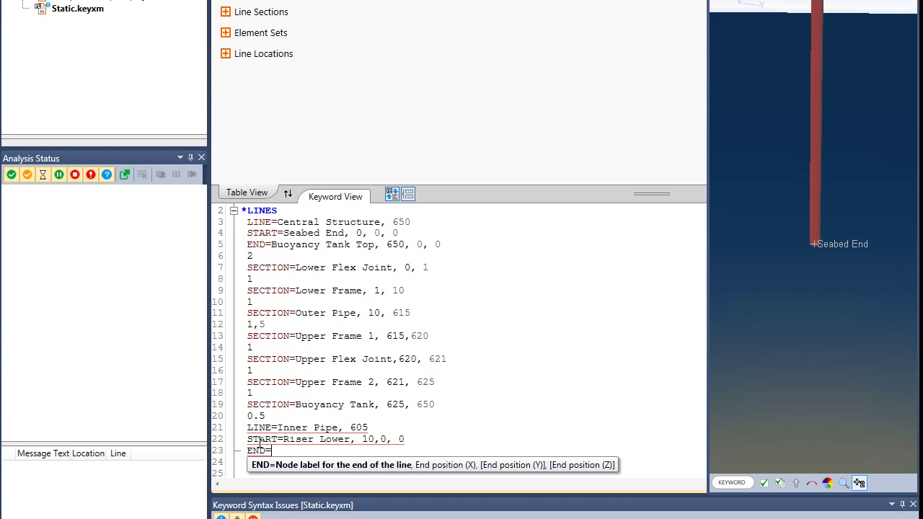
type("Riser Upper, 615, 0, 0")
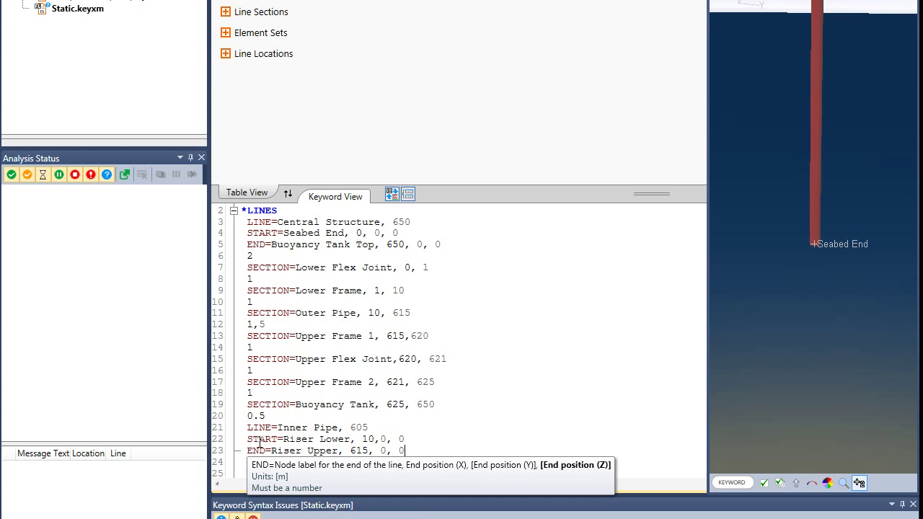
Set the Inner Pipe's suggested minimum element length to 1 m and maximum to 5 m.
key("Return")
type("1,5")
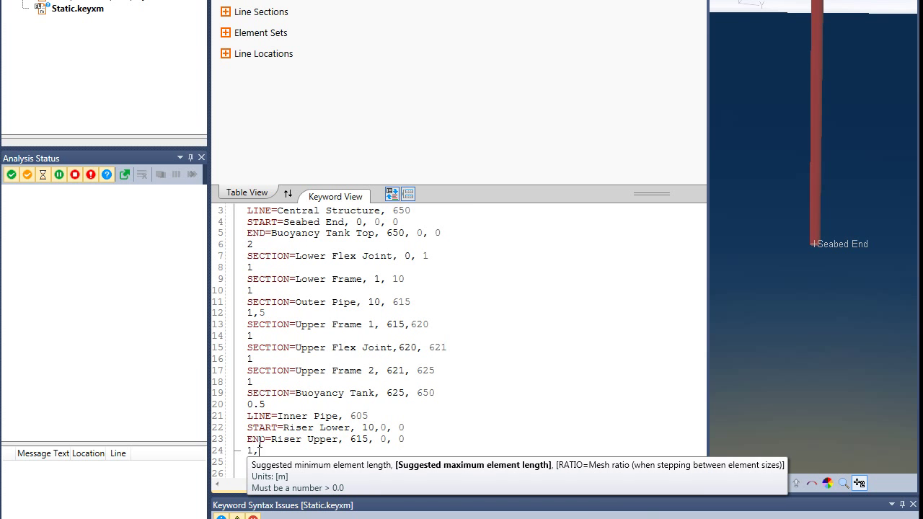
key("Return")
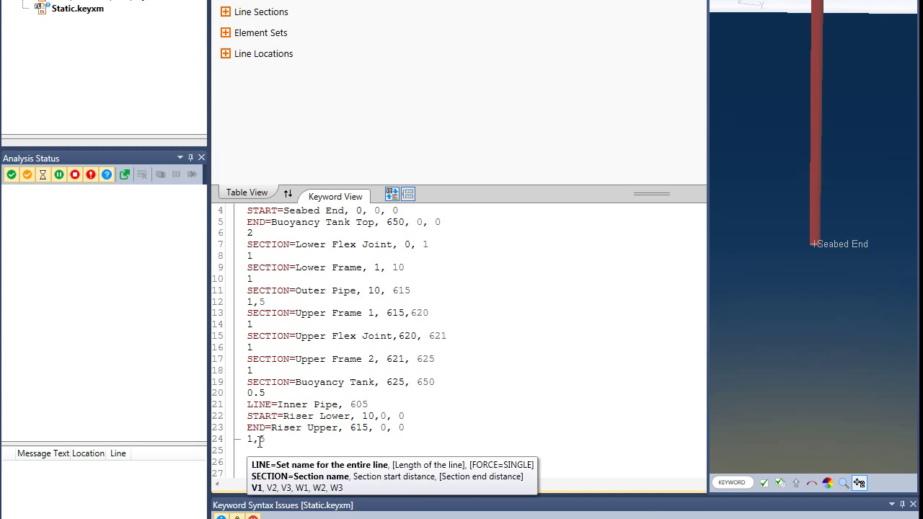
Add a *LINES PIP keyword block below the *LINE LOCATIONS block.
left_click(252, 453)
scroll(252, 452, "down", 4)
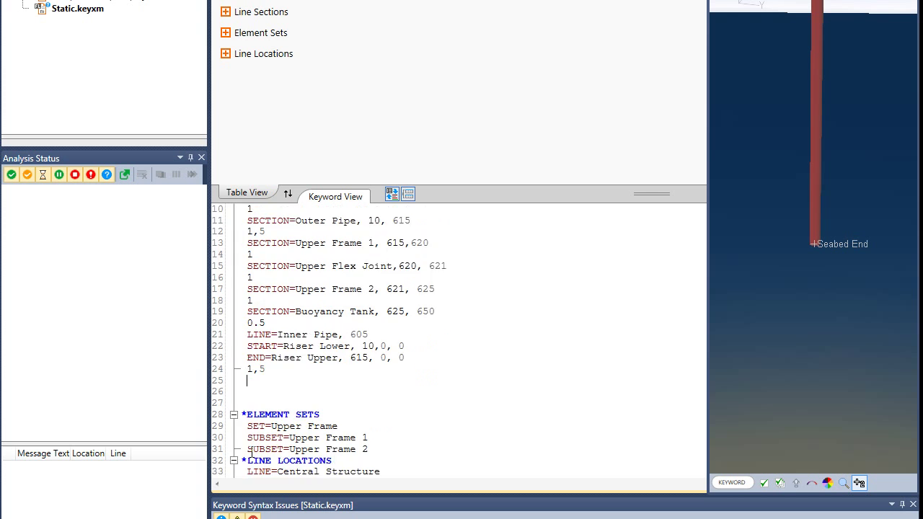
scroll(252, 448, "down", 1)
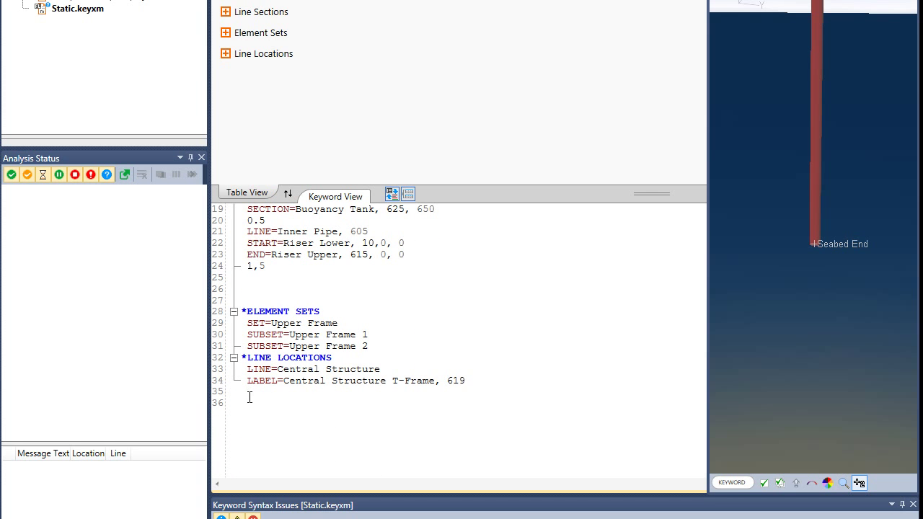
left_click(248, 397)
key("Return")
type("*")
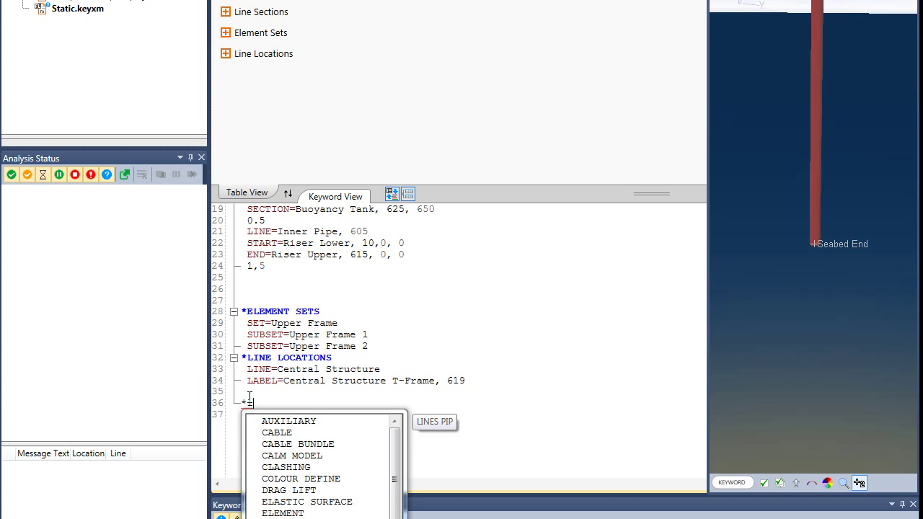
type("L")
key("Return")
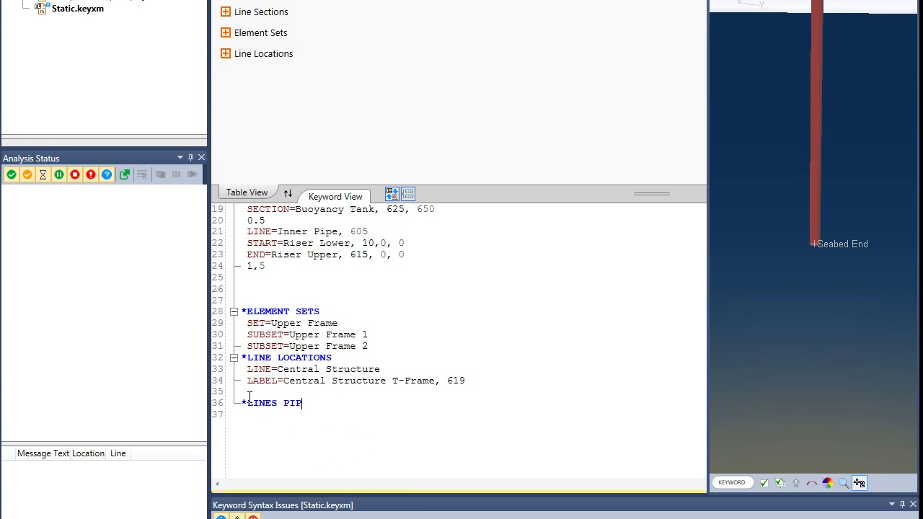
key("Return")
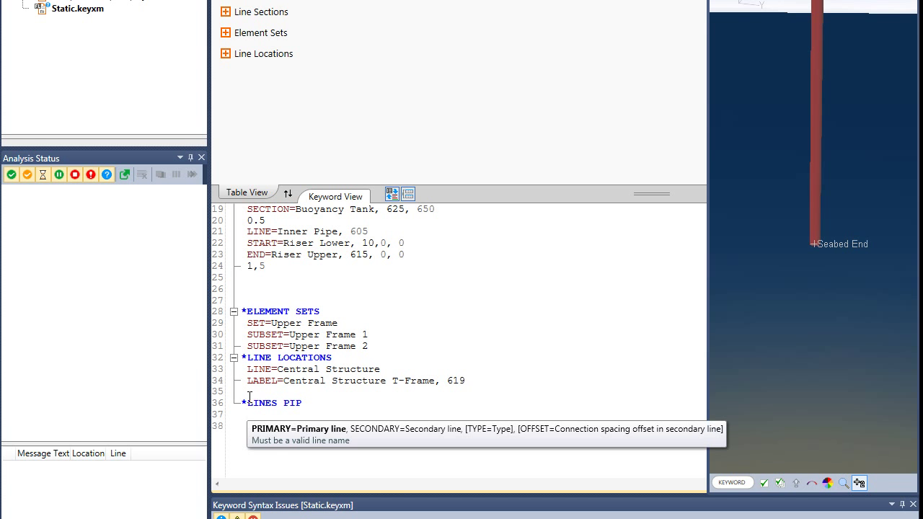
Specify Central Structure as the primary line and Inner Pipe as the secondary line of the pipe-in-pipe definition.
type("P")
key("Return")
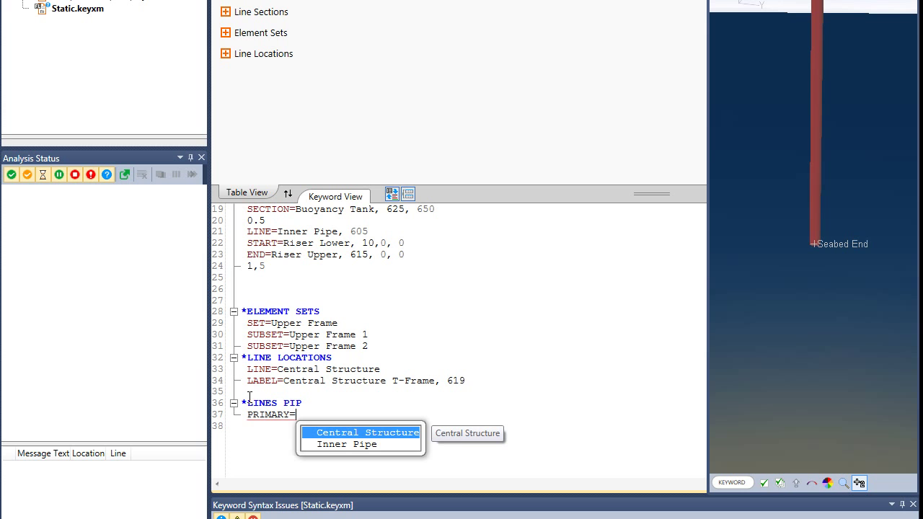
key("Return")
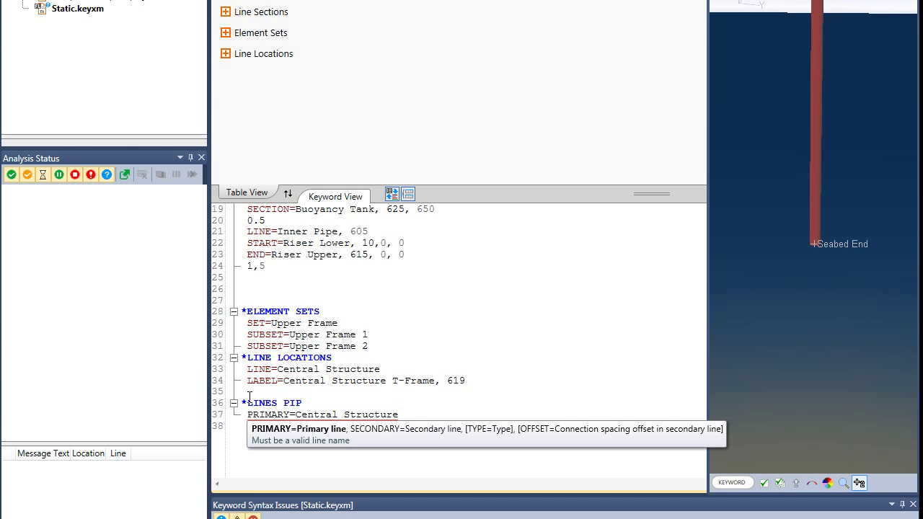
type(",")
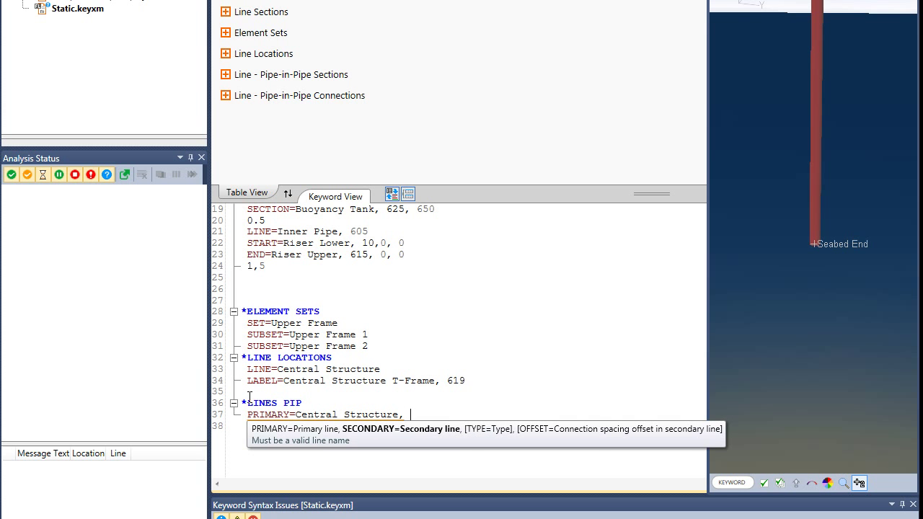
type(" SECONDARY=")
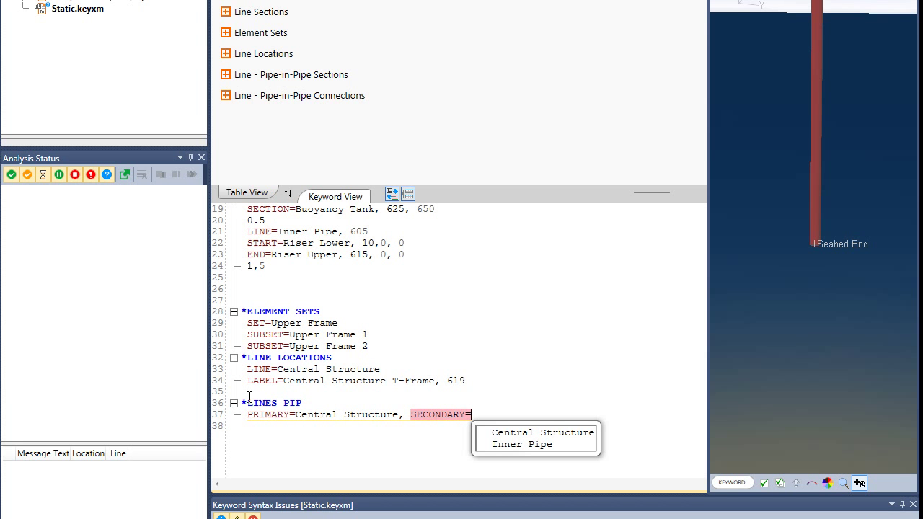
key("Down")
key("Down")
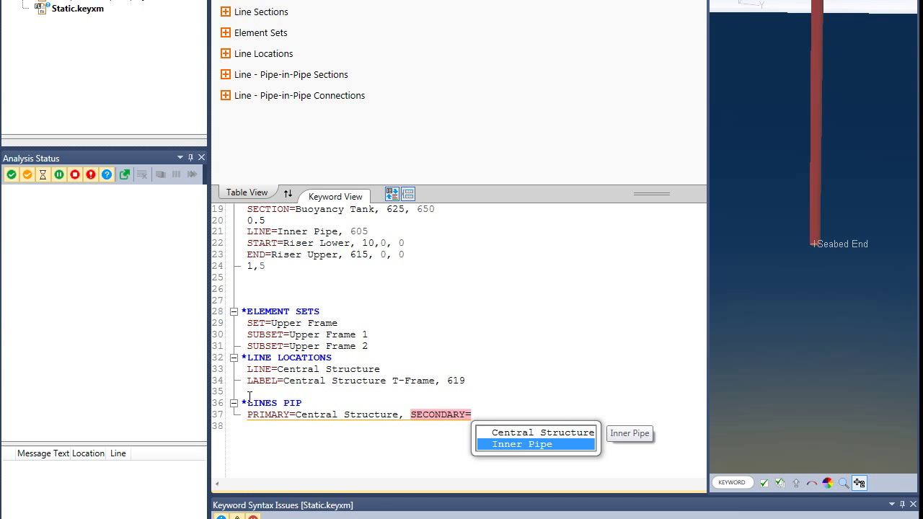
key("Return")
type(", ")
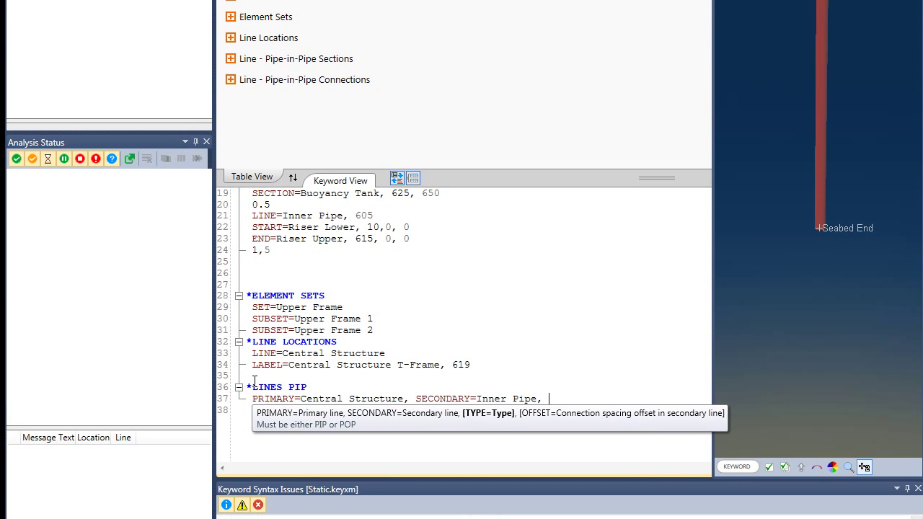
Set the type of the pipe-in-pipe definition to PIP, followed by a comma for the offset entry.
type("TYPE=")
key("Down")
key("Return")
type(", ")
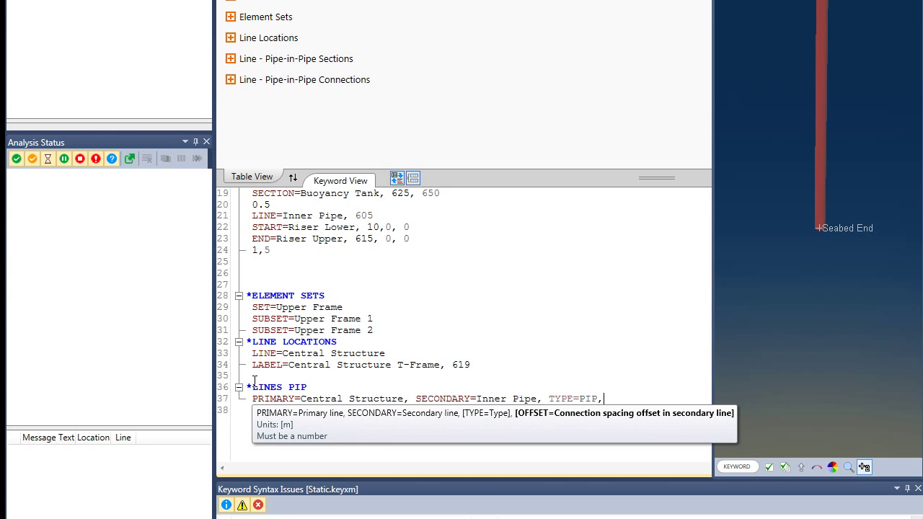
Set the pipe-in-pipe connection offset to 10 m and add a bulkhead entry with 605 m spacing and a 10 m start distance.
type("OFFSET=10")
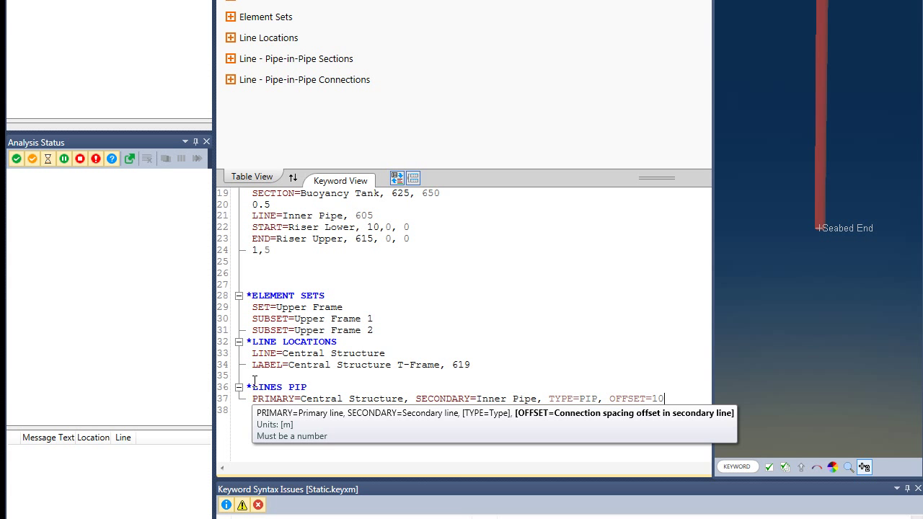
key("Return")
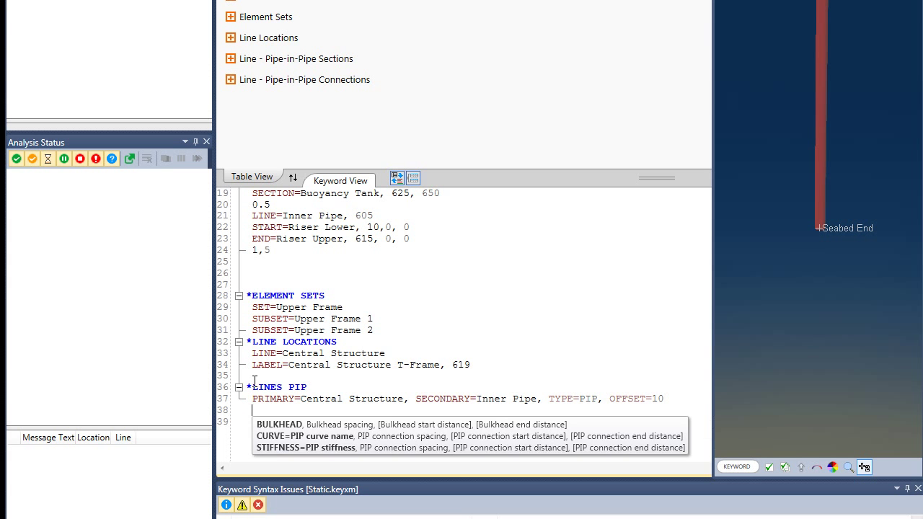
type("B")
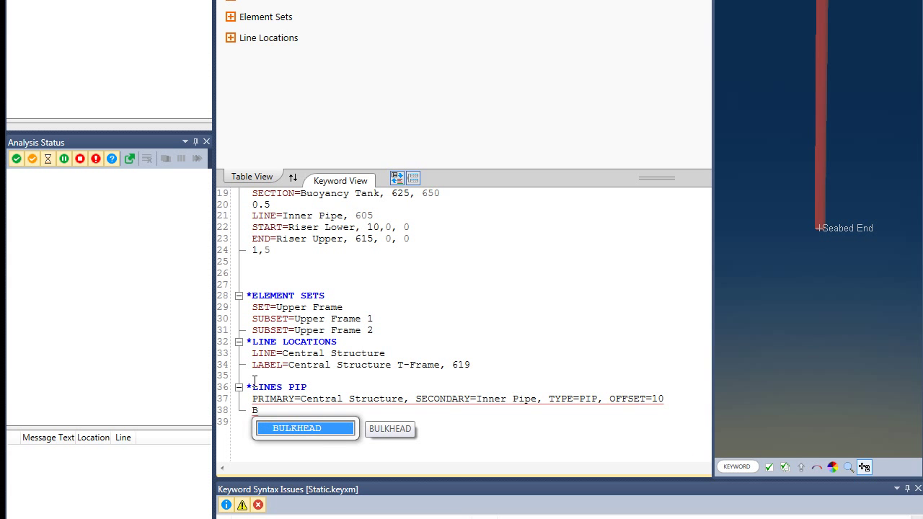
key("Return")
type(",")
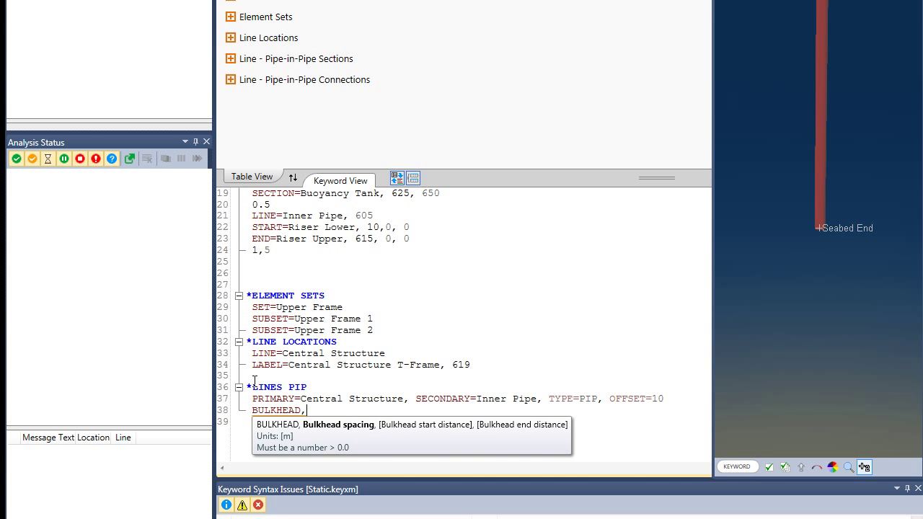
type("605,10")
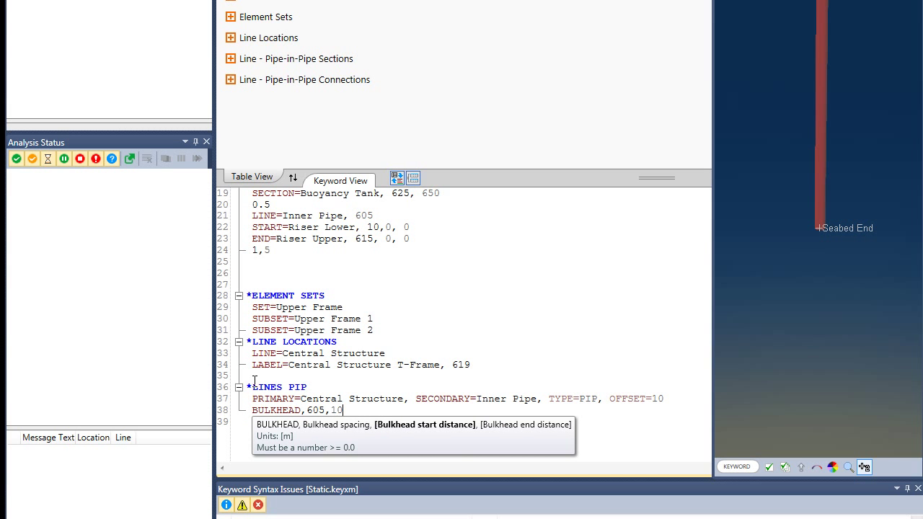
key("Return")
Add a pipe-in-pipe stiffness entry of 1.0E+06 N/m with 25 m connection spacing and a 10 m start distance.
type("S")
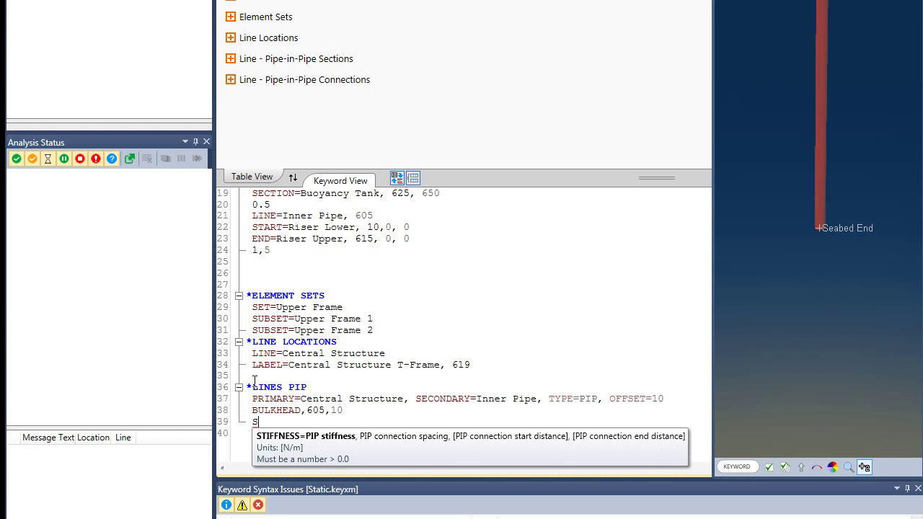
key("Return")
type("1.0E")
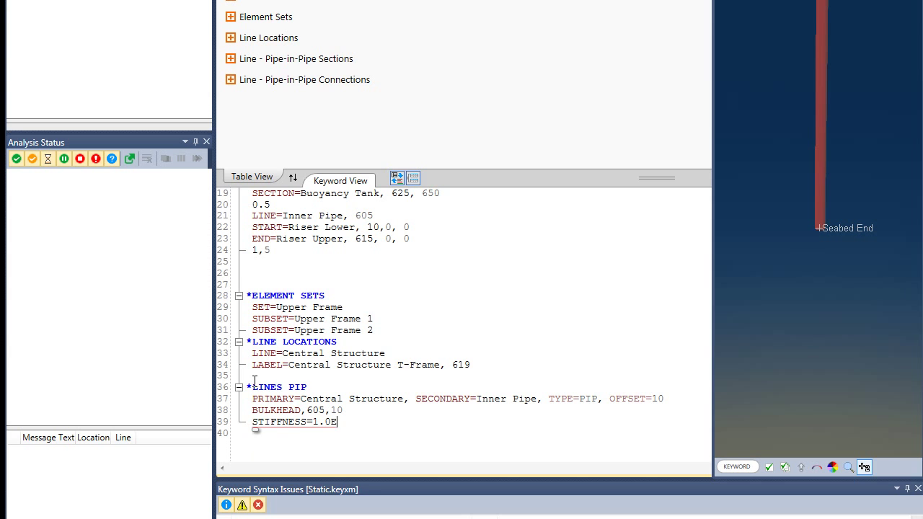
type("+06")
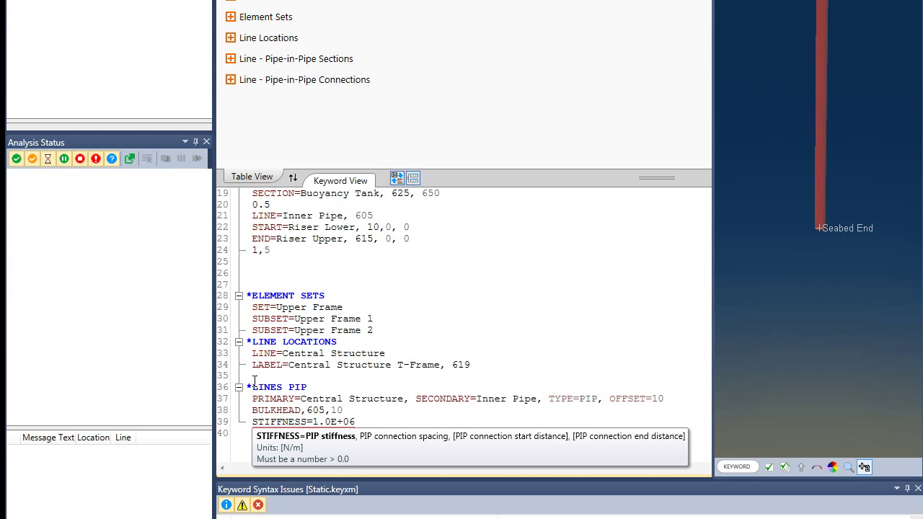
type(",25")
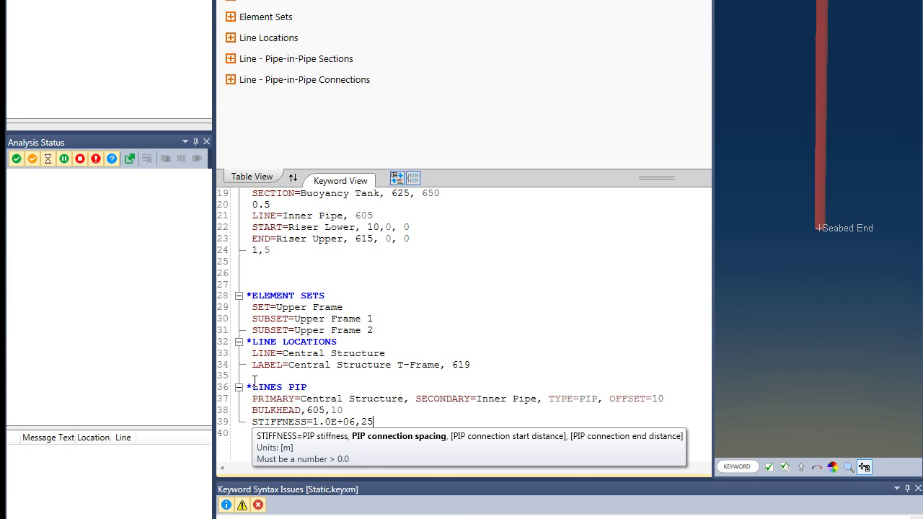
type(",10")
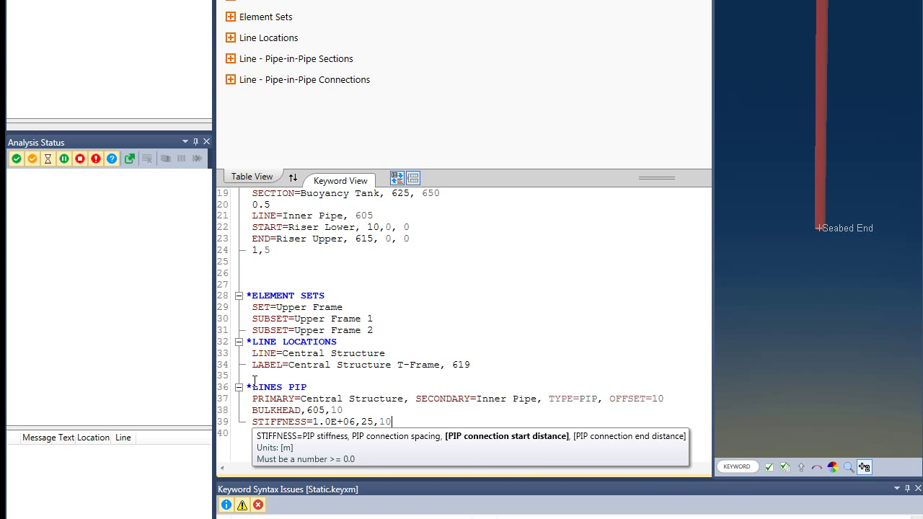
key("Return")
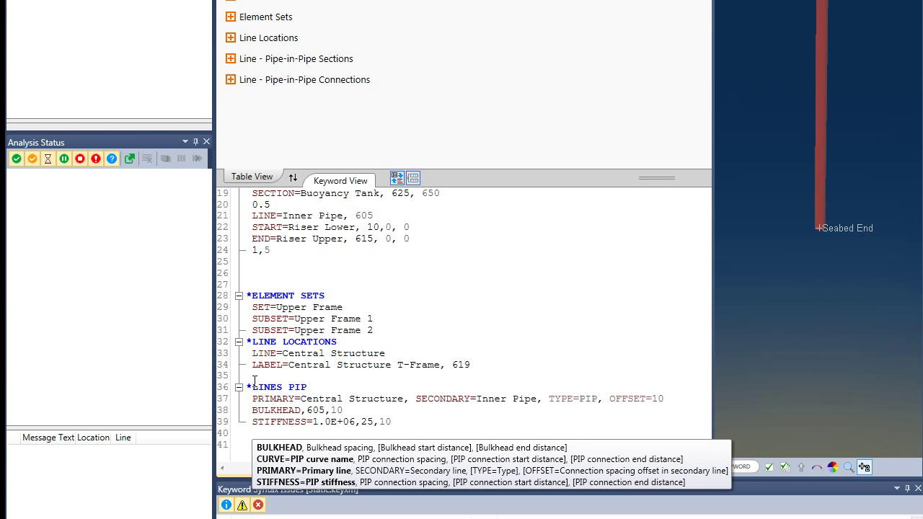
Add a pipe-in-pipe curve entry named Gap with 5 m connection spacing and a 10 m start distance.
type("CURVE=Gap, ")
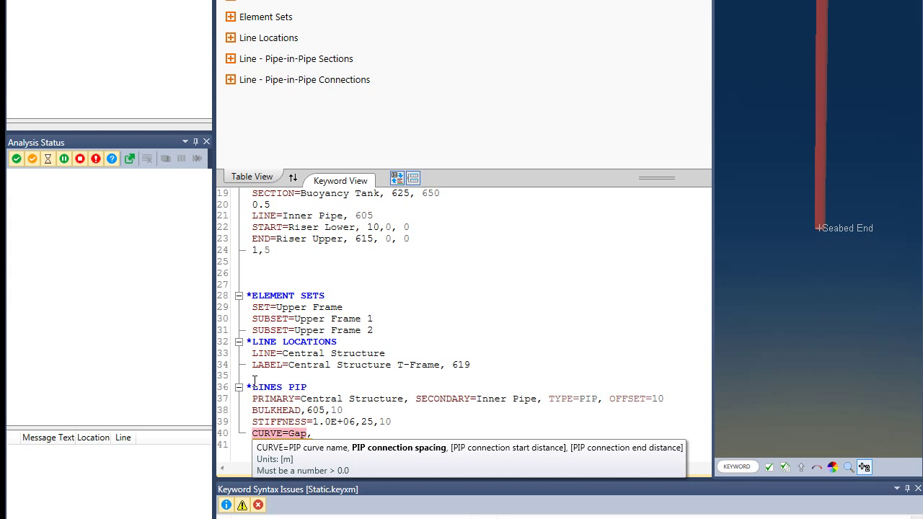
type("5,10")
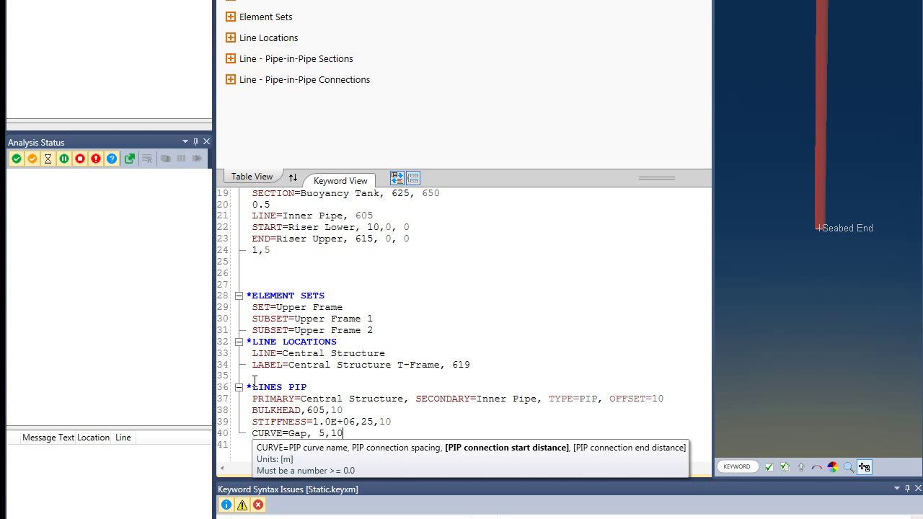
key("Return")
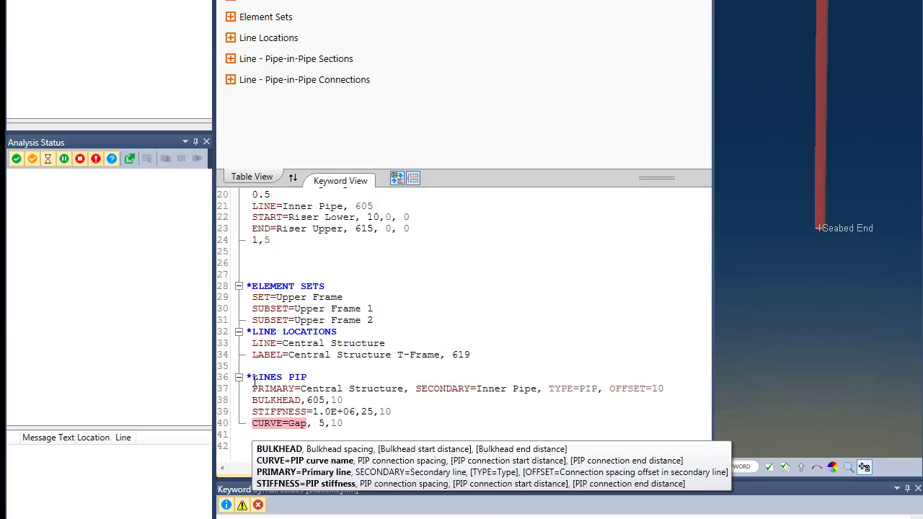
Add a Power Law force-deflection relationship table for pipe-in-pipe stiffness to the model.
scroll(254, 382, "up", 1)
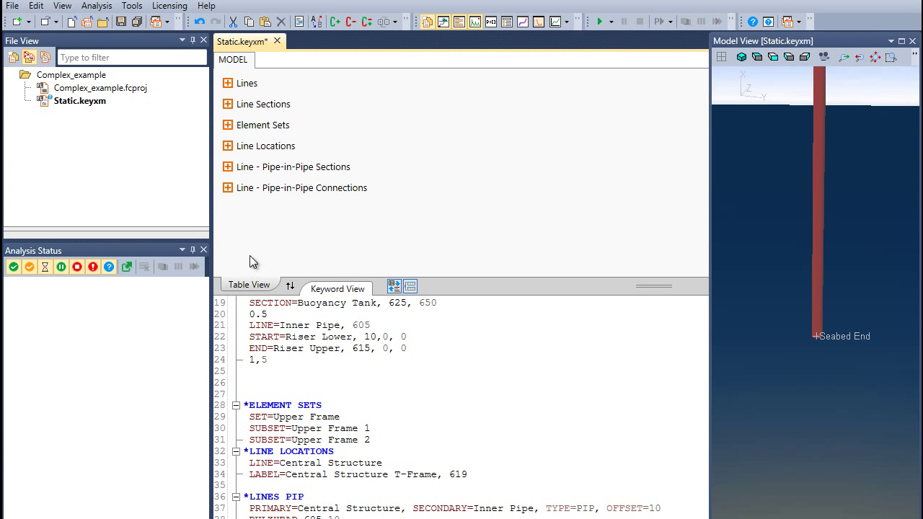
right_click(233, 224)
mouse_move(245, 233)
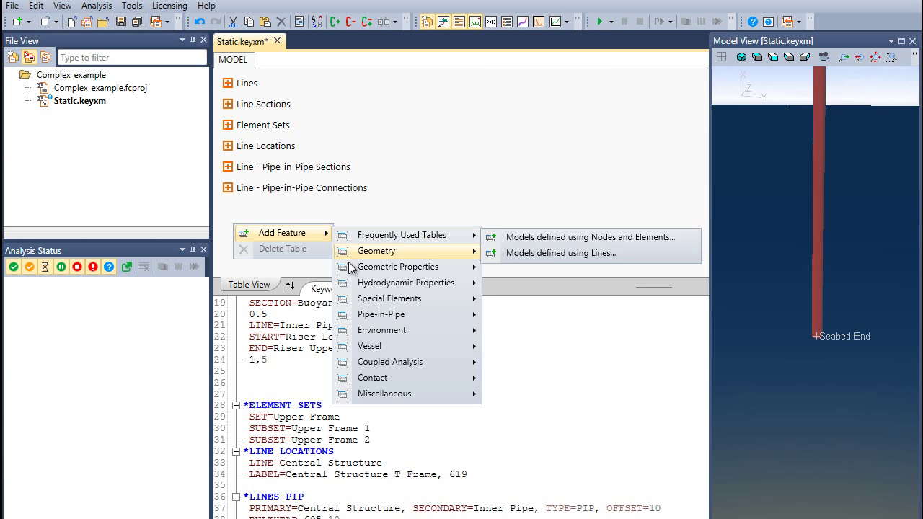
mouse_move(353, 315)
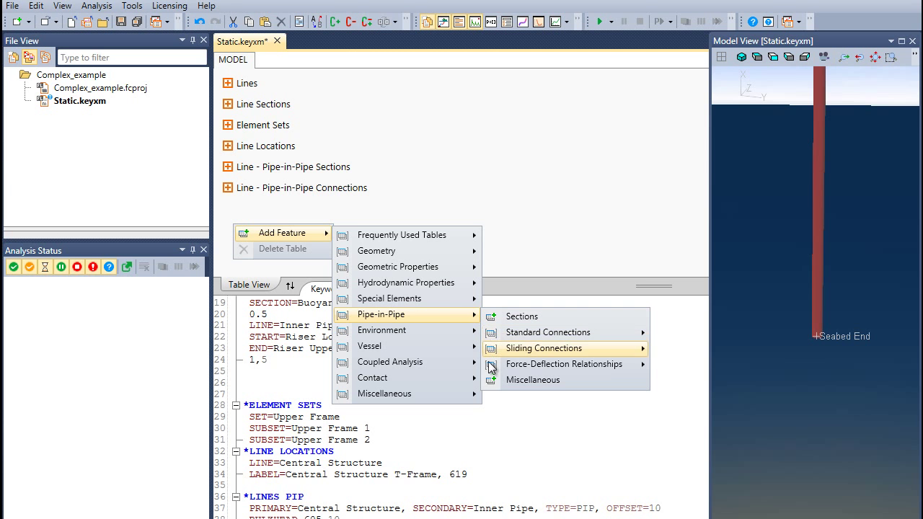
mouse_move(490, 372)
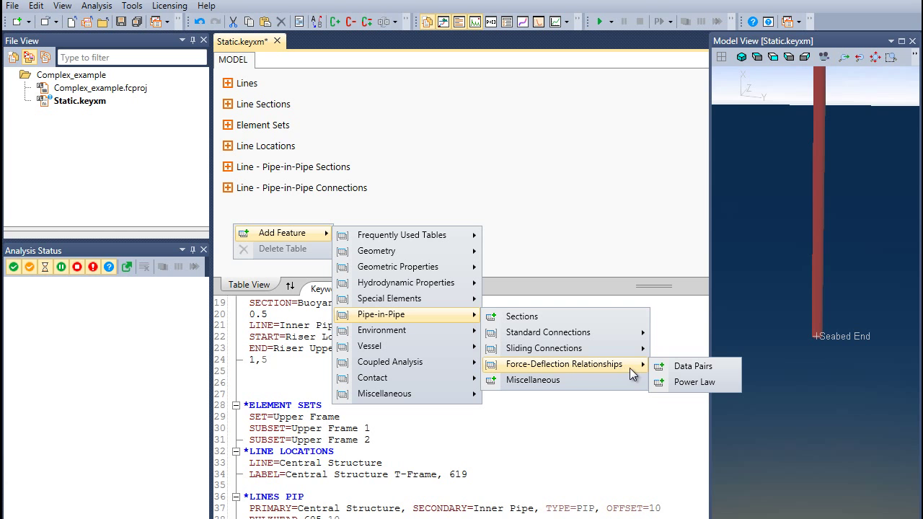
left_click(677, 383)
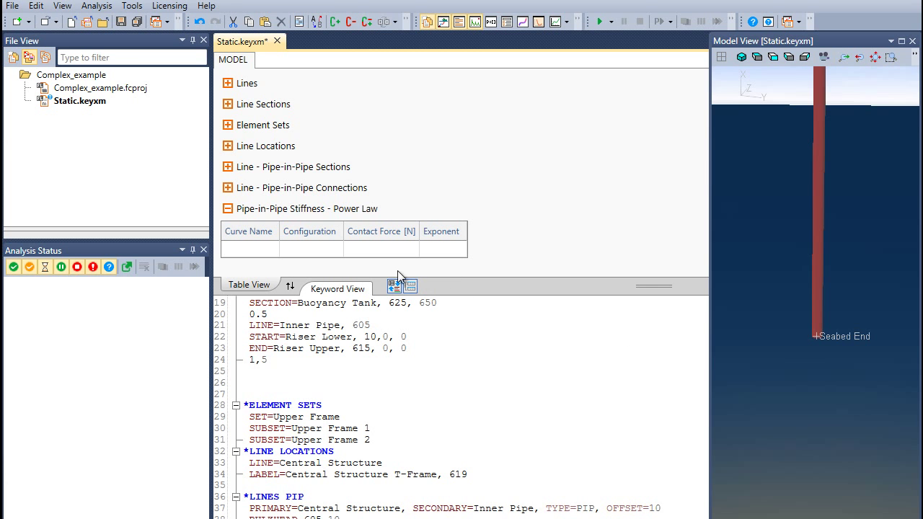
Define the power law curve Gap with a contact force of 1.0E+06 N, and collapse its table.
left_click(268, 247)
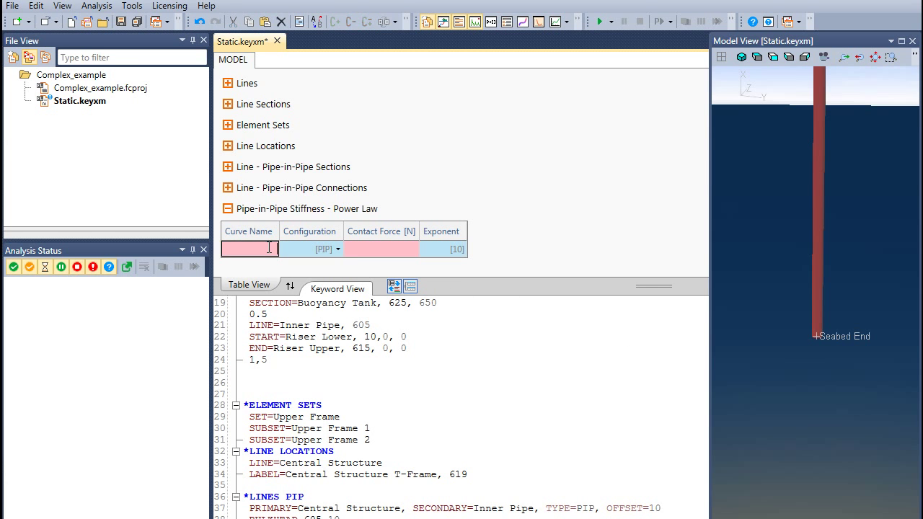
type("Gap")
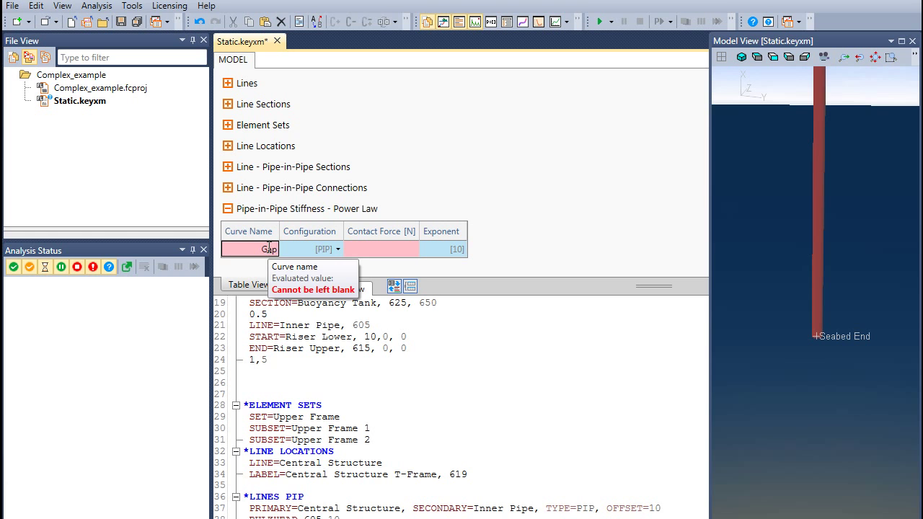
key("Tab")
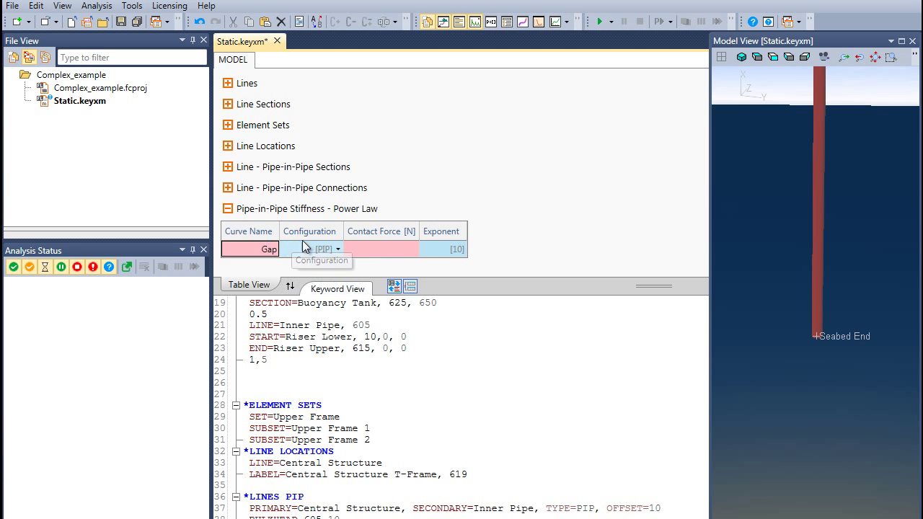
left_click(356, 248)
type("1.0E+")
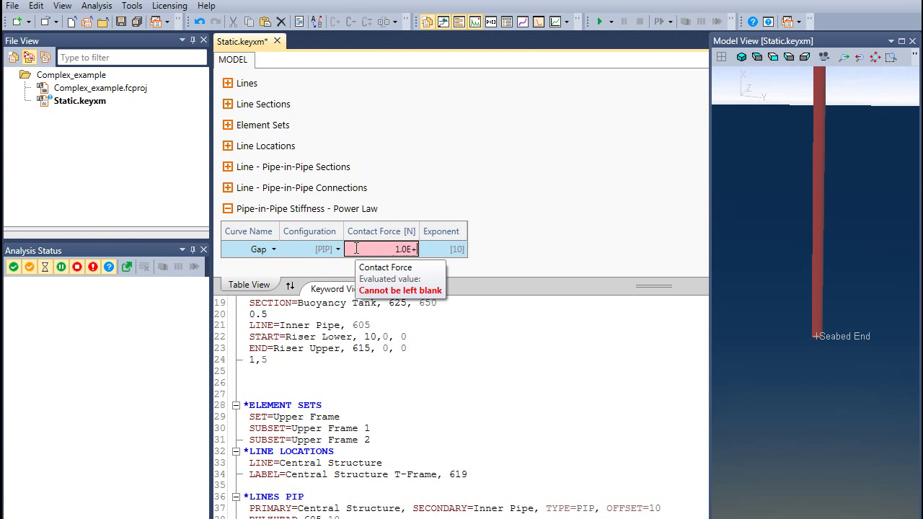
type("06")
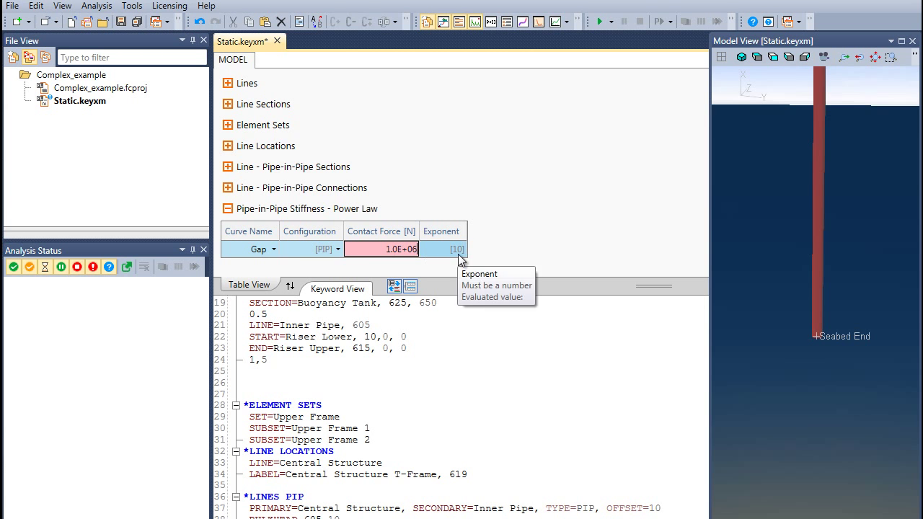
key("Return")
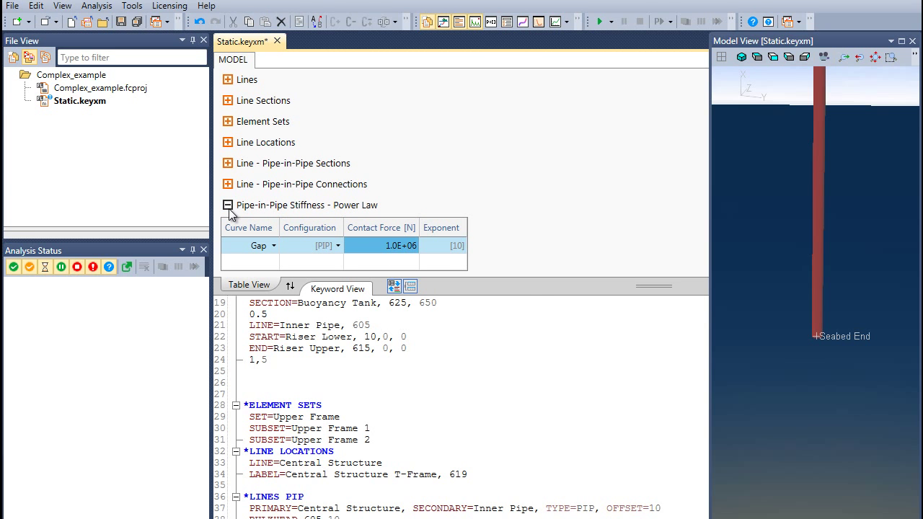
left_click(228, 205)
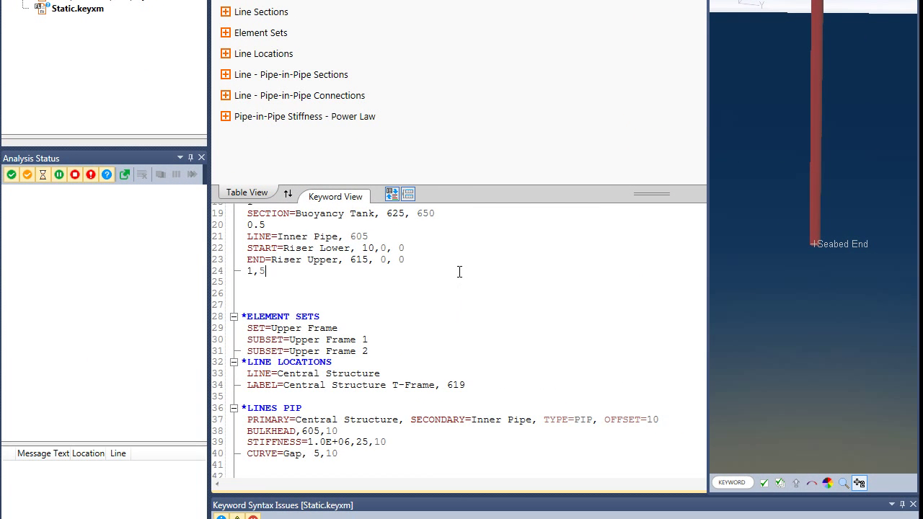
Add a line named Oil Jumper with a length of 350 m below the Inner Pipe line definition.
scroll(459, 271, "up", 6)
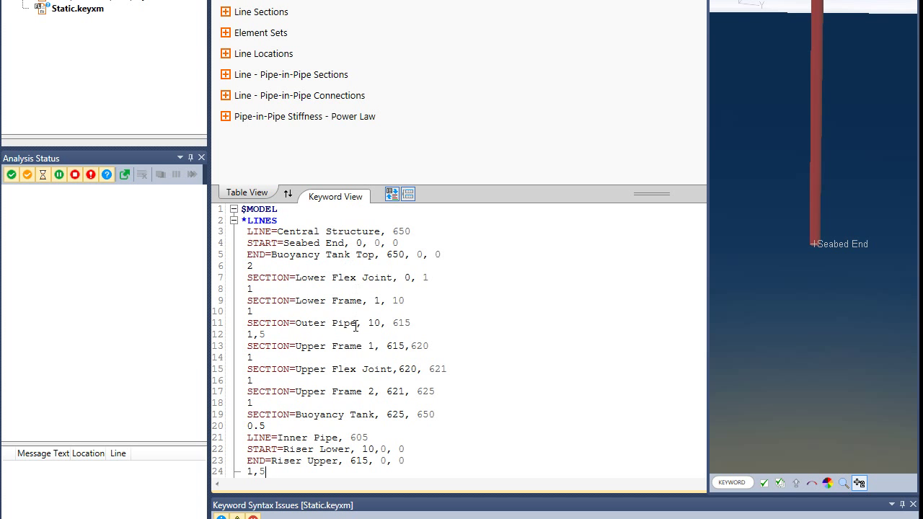
scroll(349, 368, "down", 4)
left_click(281, 347)
type("LINE=Oi")
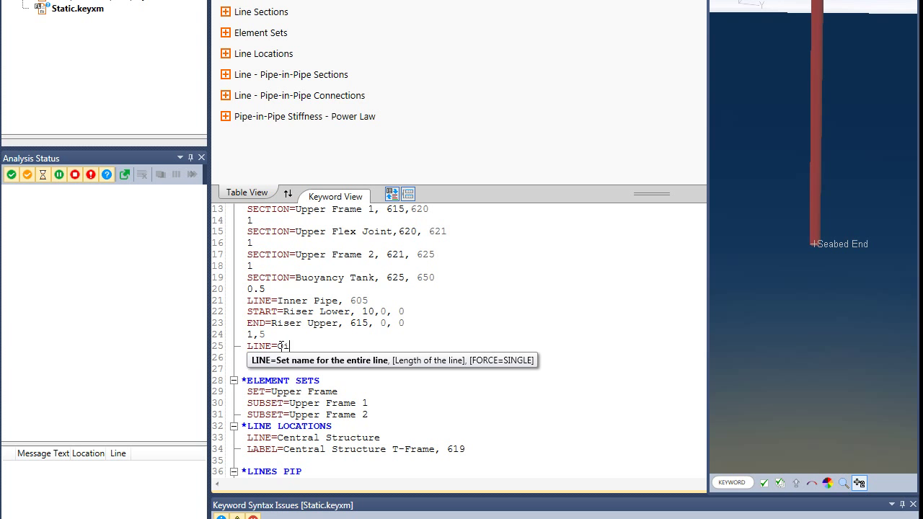
type("l Jumper, 350")
key("Return")
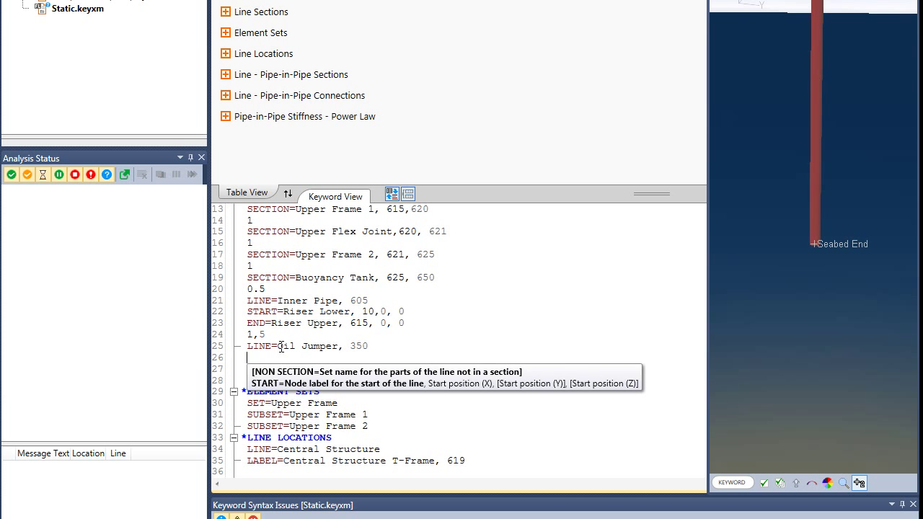
Define the Oil Jumper's start node as Oil Jumper FPSO at position 695, 225, -1.5.
type("START=Oil Jumper")
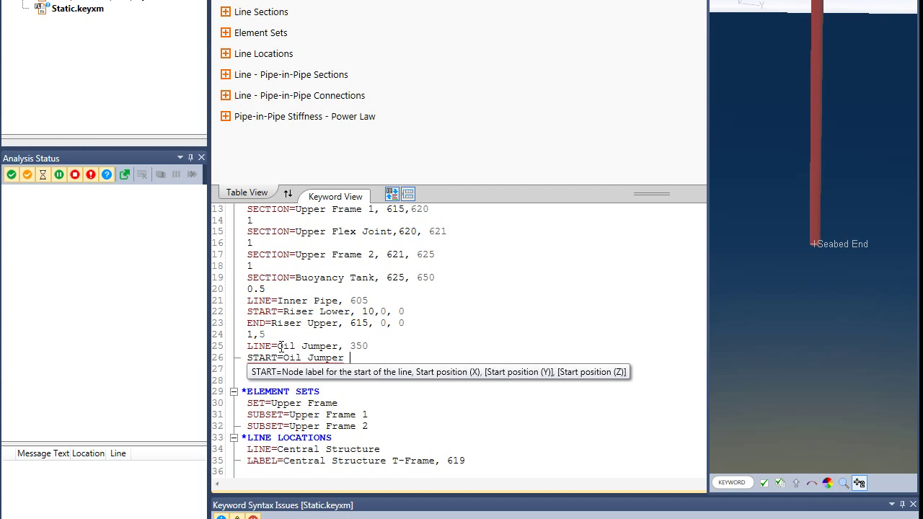
type(" FPSO")
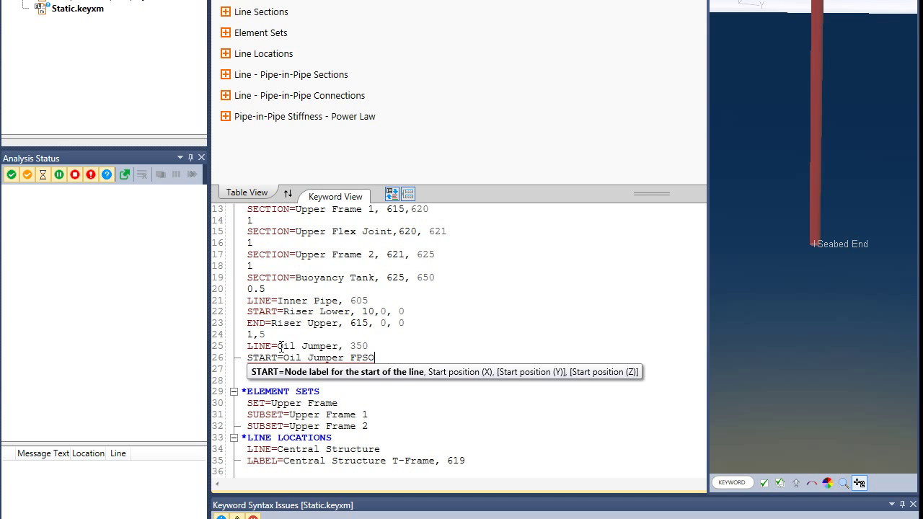
type(", 695, ")
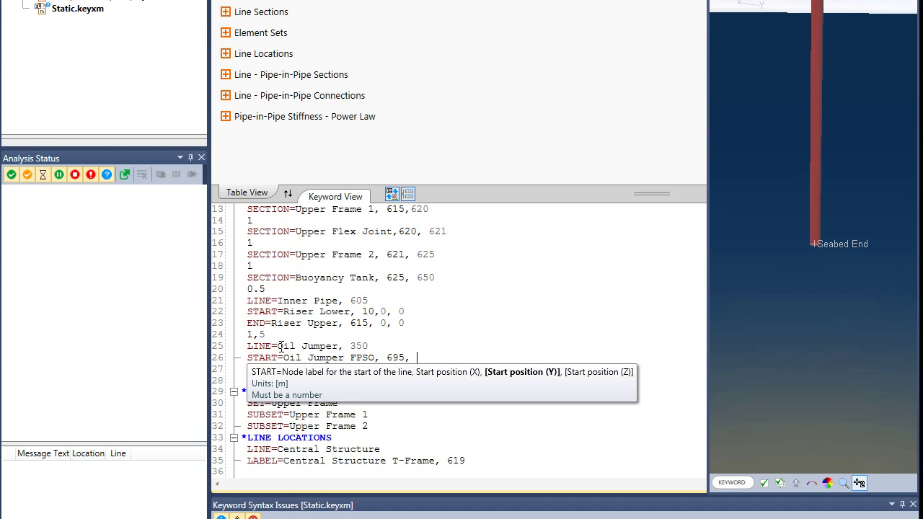
type("225, -1.5")
key("Return")
Define the Oil Jumper's end node as Oil Jumper T-Frame at 619, 1.5, -1.5, with suggested element lengths of 1 to 5 m.
type("END=O")
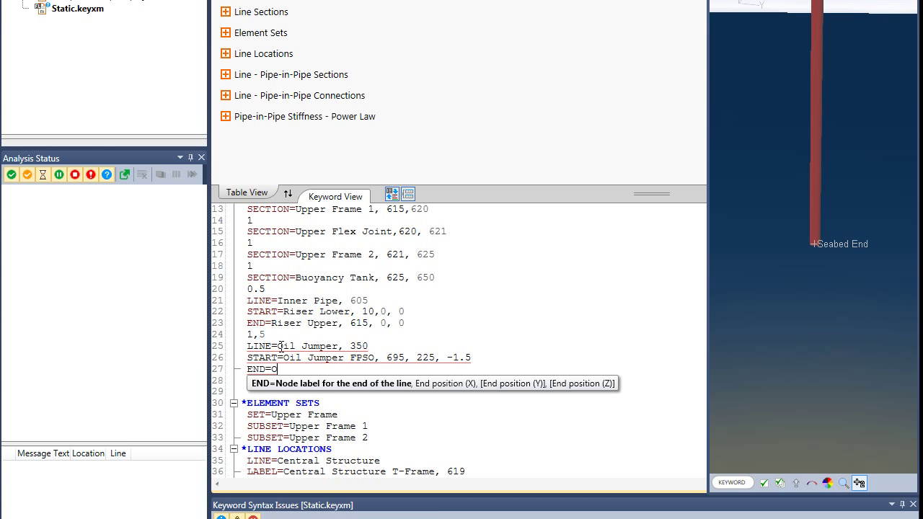
type("il Jumper T-Frame")
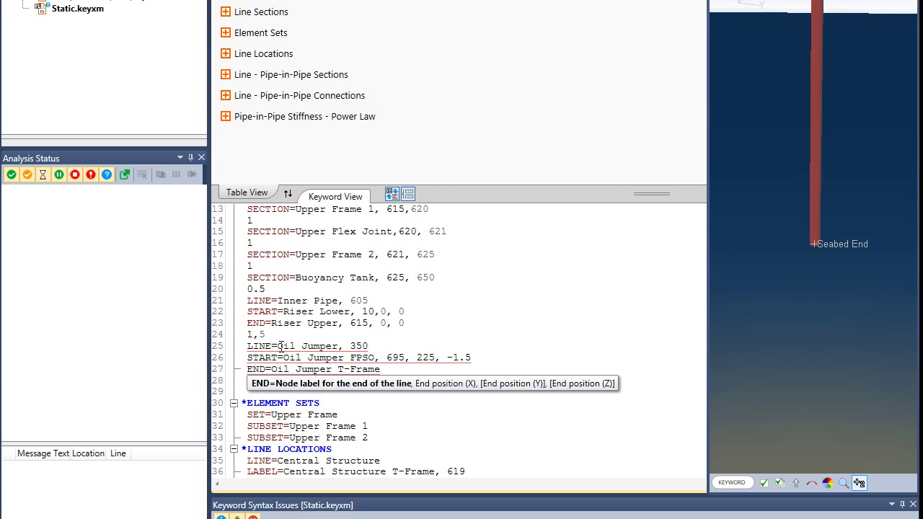
type(", 619, ")
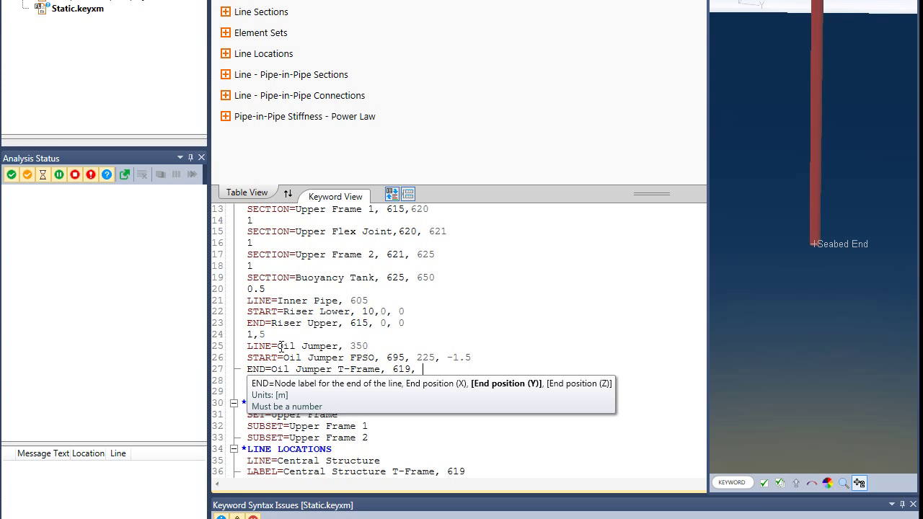
type("1.5, -1.5")
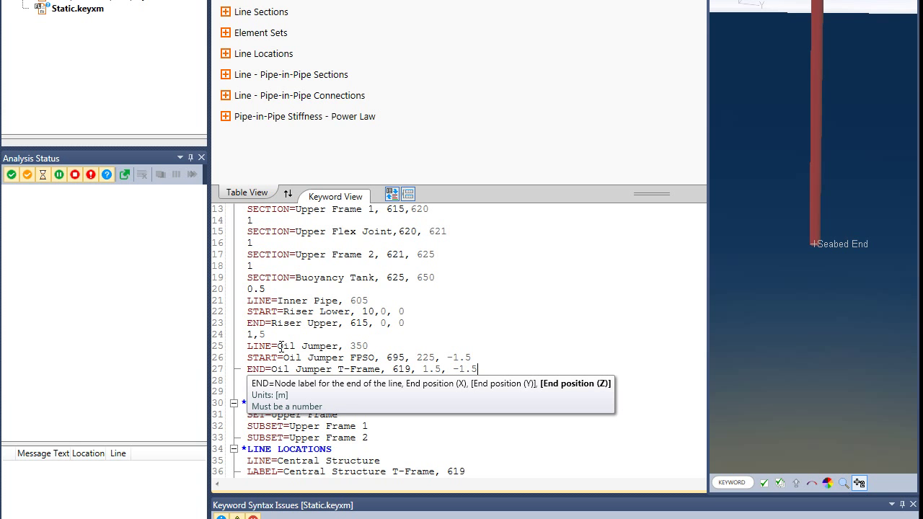
key("Return")
type("1")
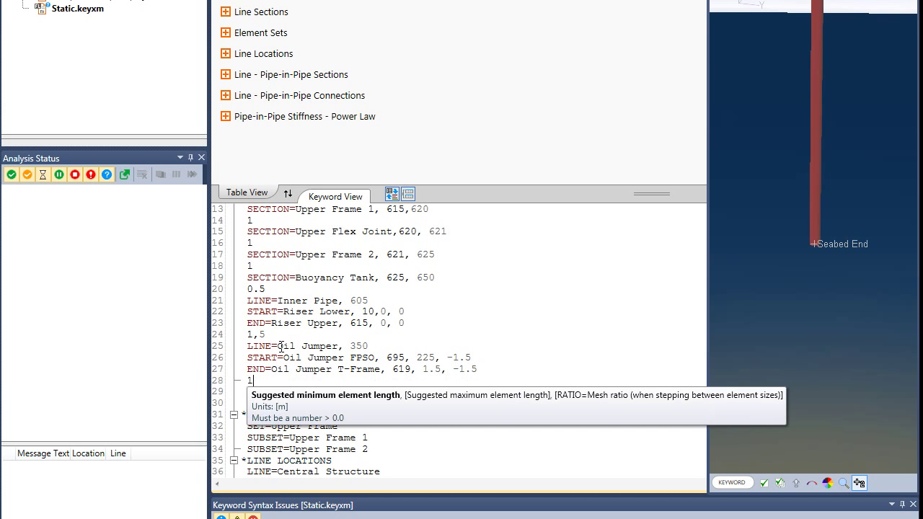
type(",5")
key("Return")
Add a line named Gas Jumper with a length of 350 m below the Oil Jumper definition.
type("LINE=")
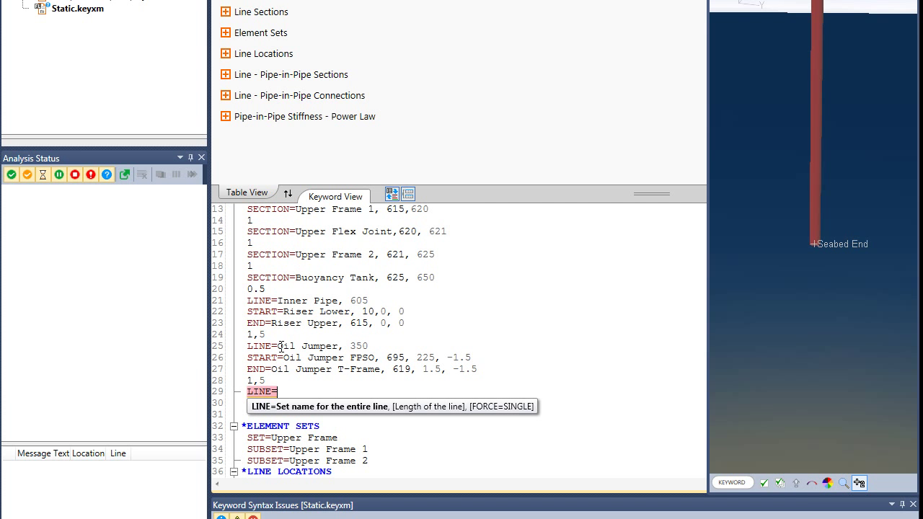
type("Gas J")
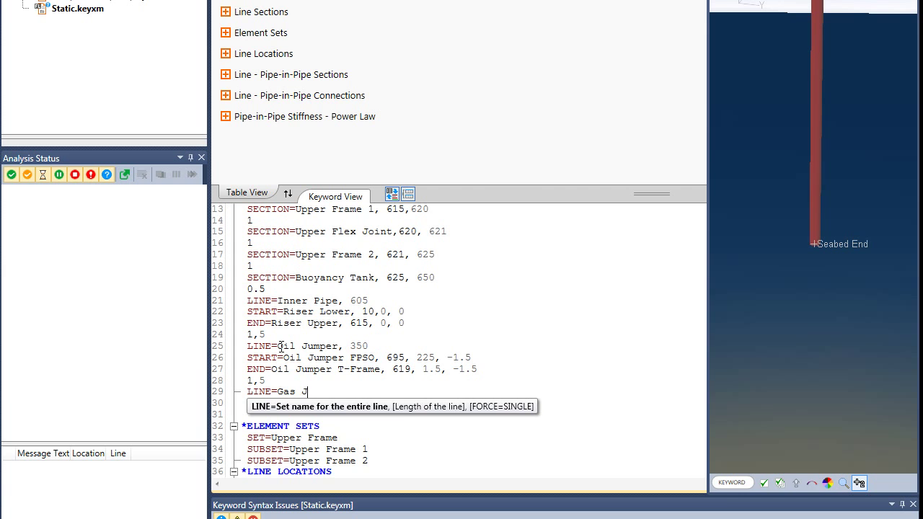
type("umper, 350")
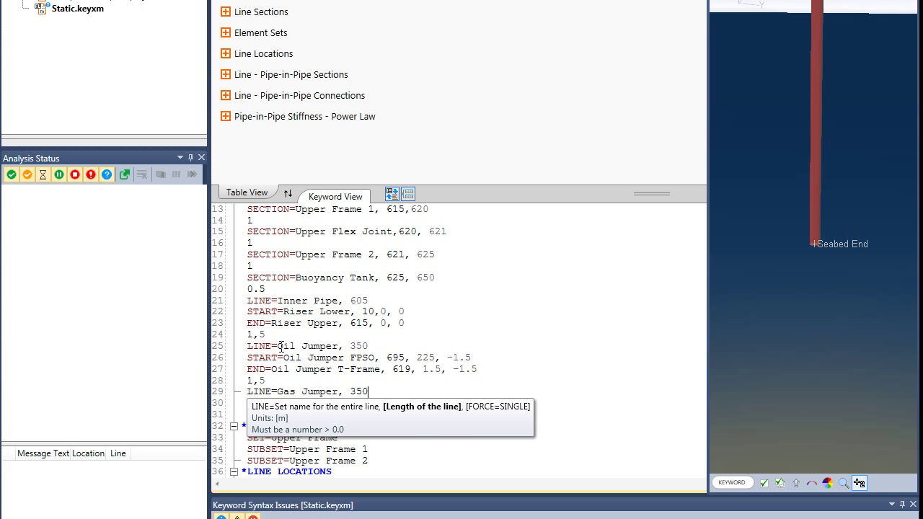
key("Return")
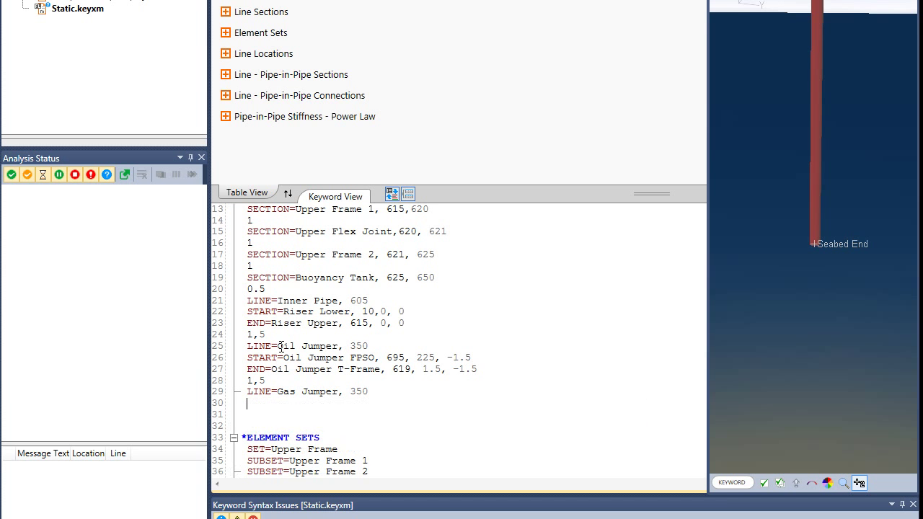
Define the Gas Jumper's start node as Gas Jumper FPSO at position 695, 225, 1.5.
type("START=G")
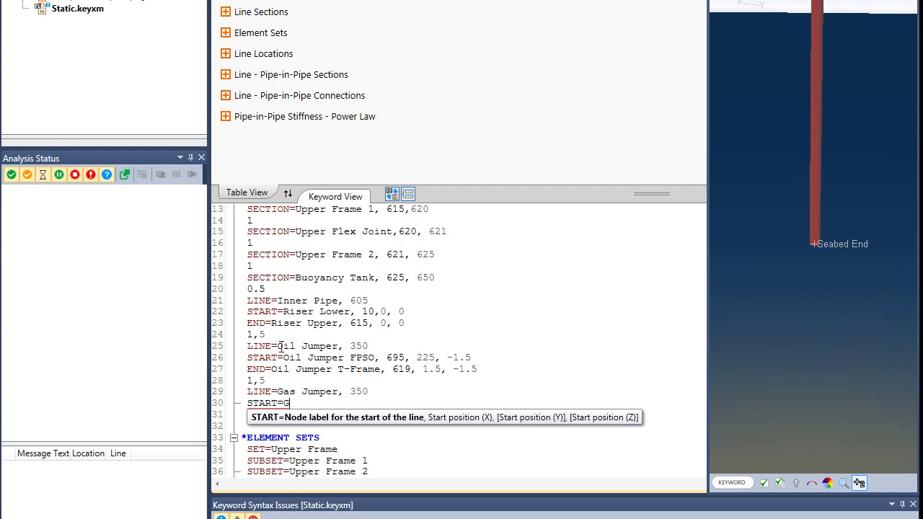
type("as Jumper FPSO, 695")
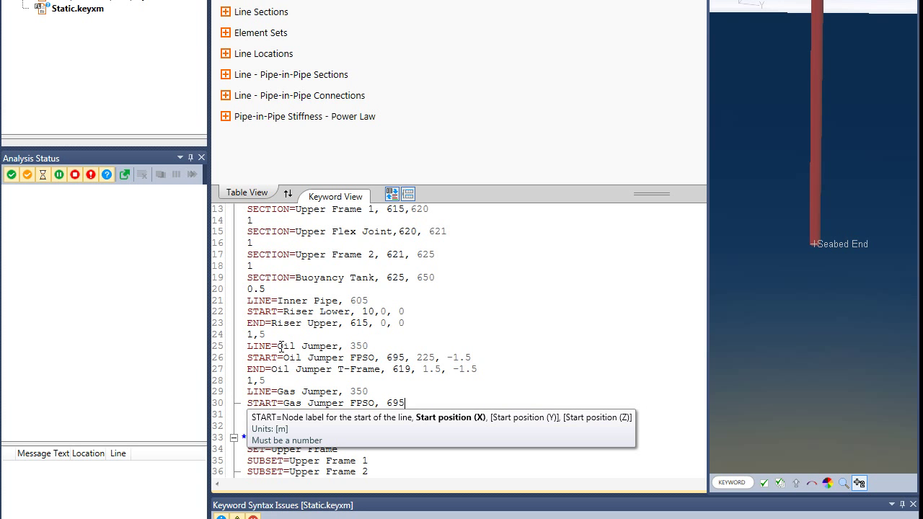
type(", 225")
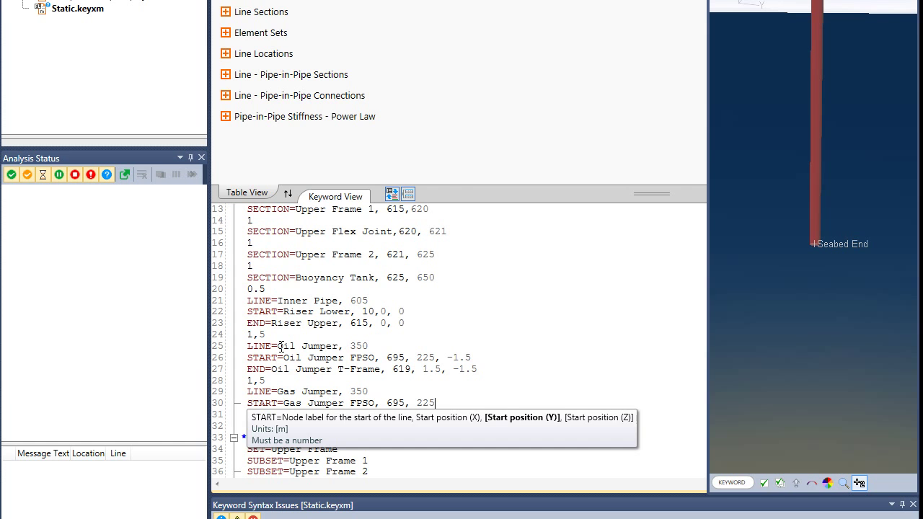
type(", ")
type("1.5")
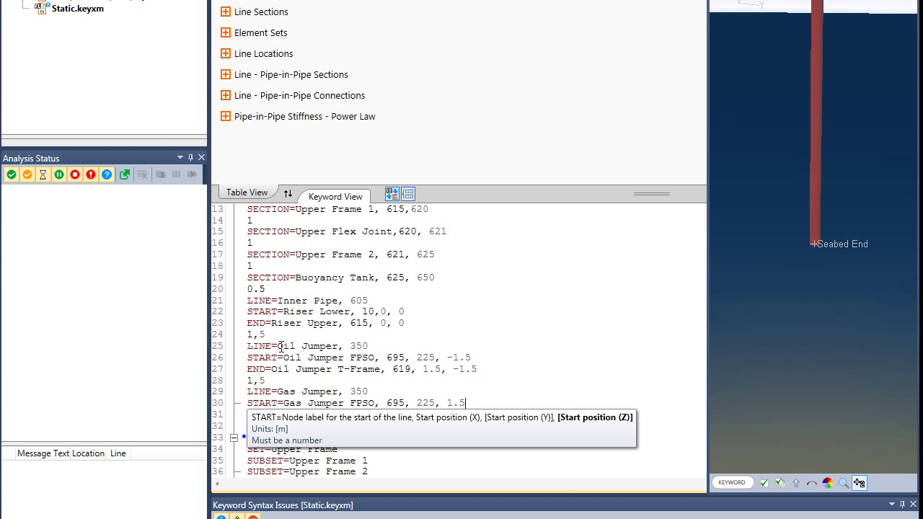
key("Return")
Define the Gas Jumper's end node as Gas Jumper T-Frame at 619, 1.5, 1.5, with suggested element lengths of 1 to 5 m.
type("E")
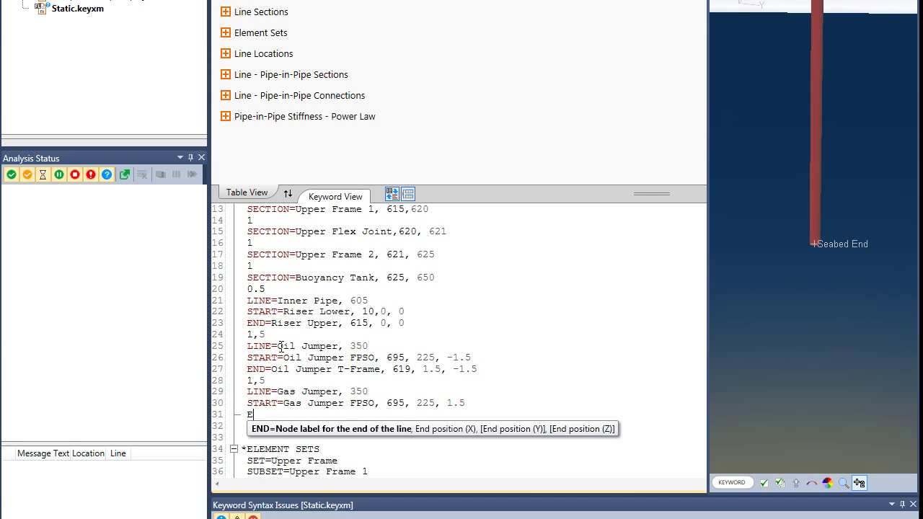
type("ND=Ga")
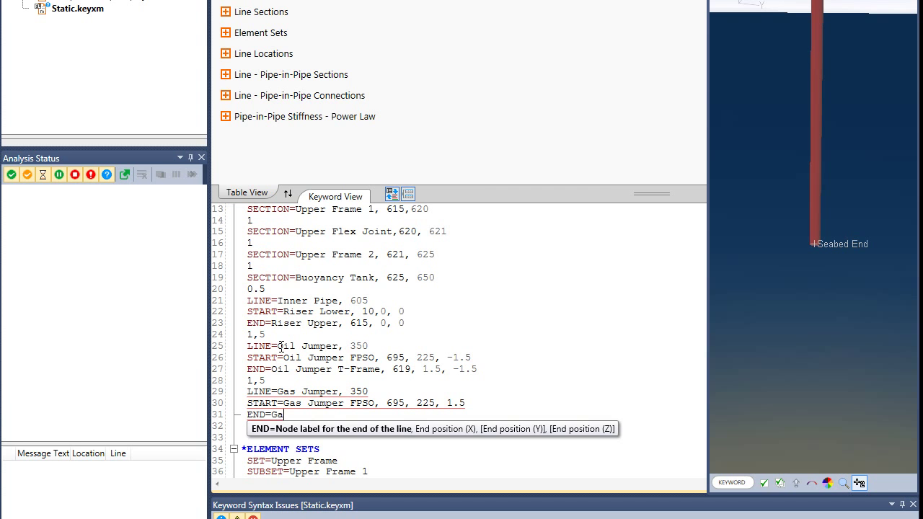
type("s Jumper T-Frame")
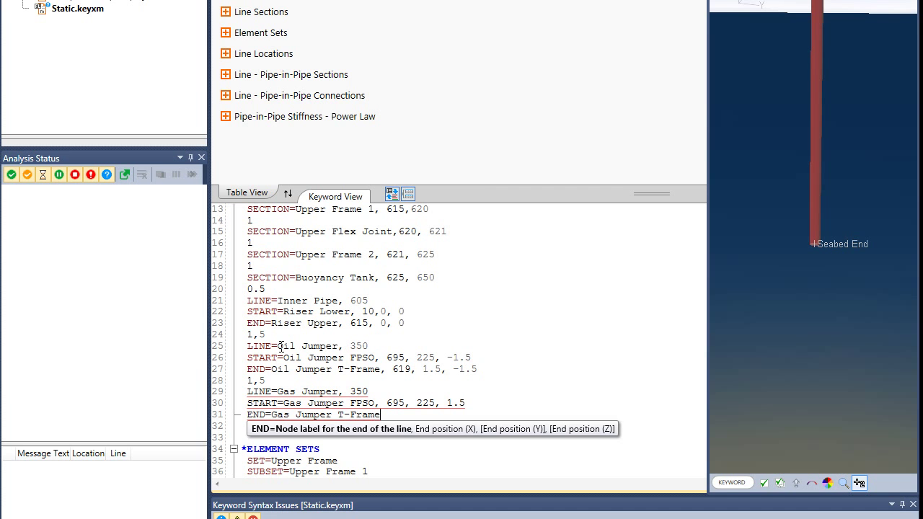
type(", 619")
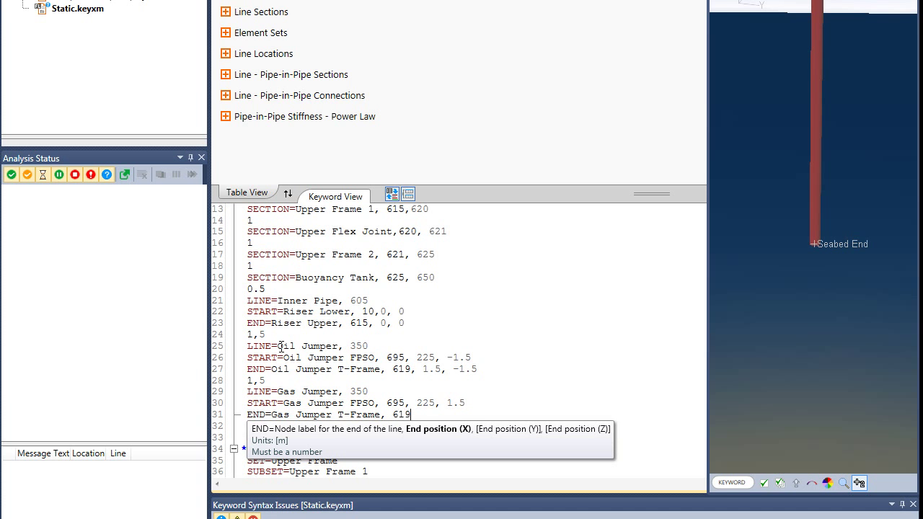
type(", 1.5, 1.5")
key("Return")
type("1,5")
key("Return")
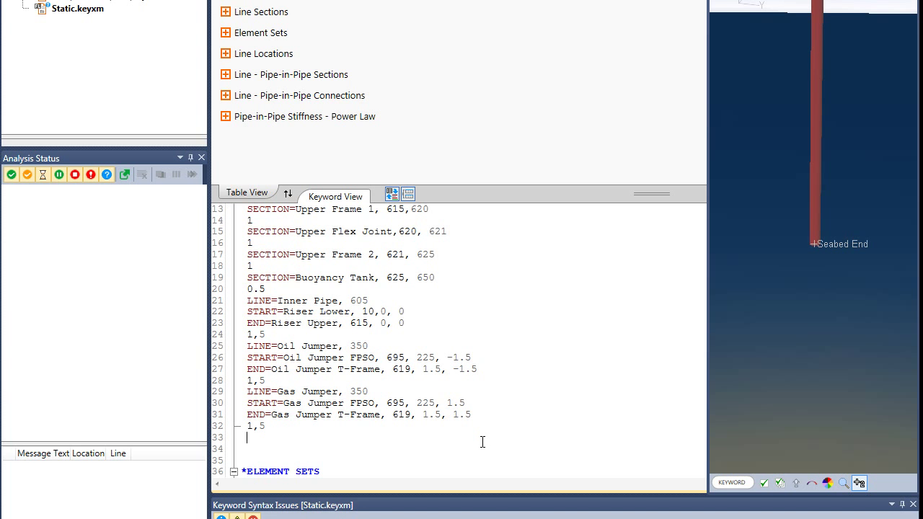
Add a line named T-Frame Top with a length of 3 m below the Gas Jumper definition.
type("L")
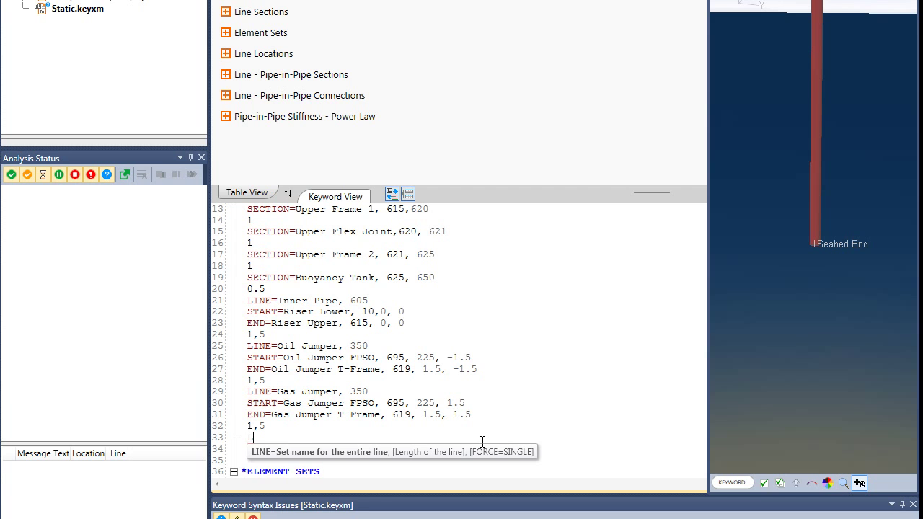
type("INE=")
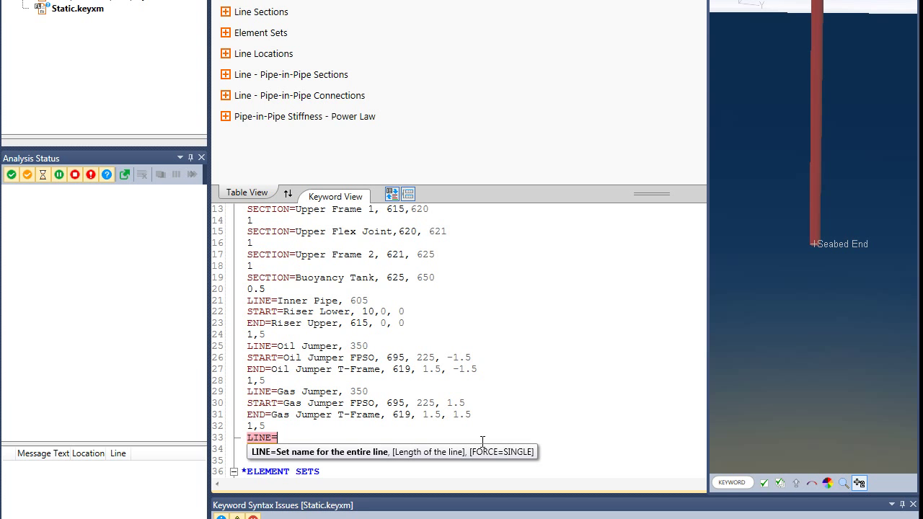
type("T-Fr")
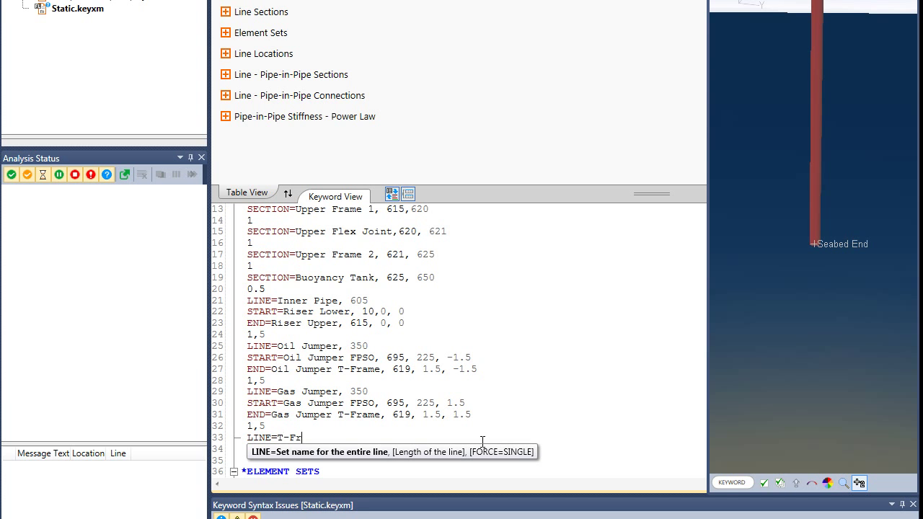
type("ame Top,")
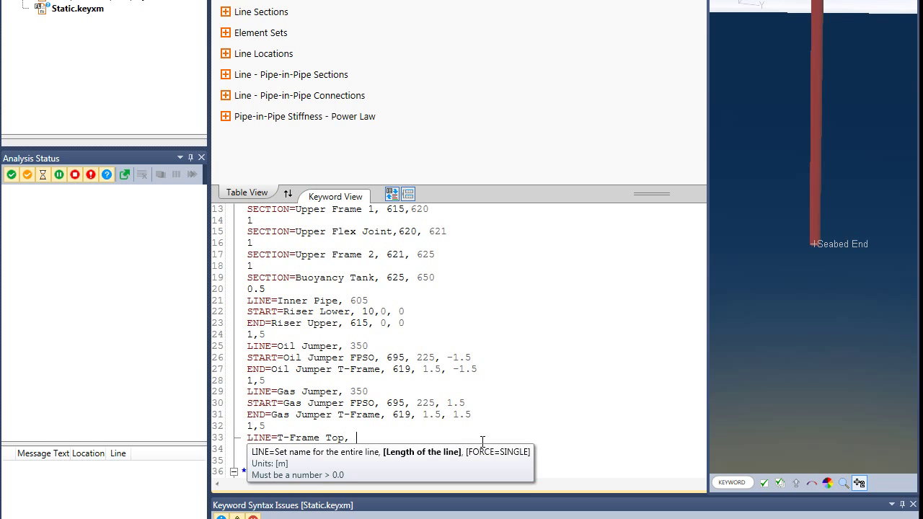
type(" 3")
key("Return")
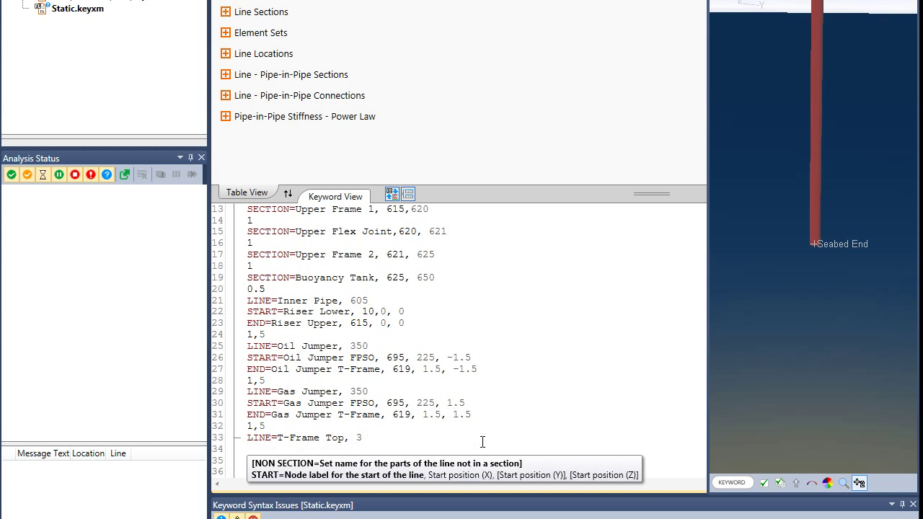
Define the T-Frame Top line's start node as T-Frame-1 at position 619, 1.5, -1.5.
type("START=")
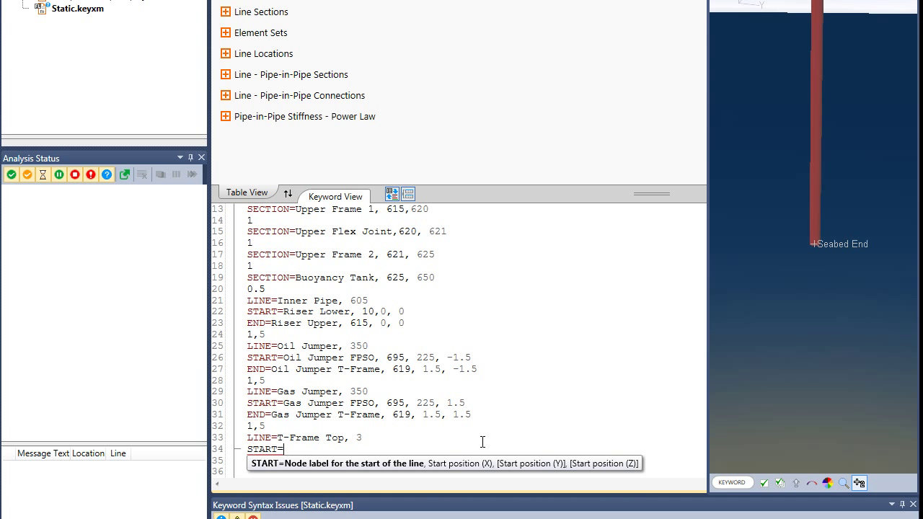
type("T-Frame-1, 619,")
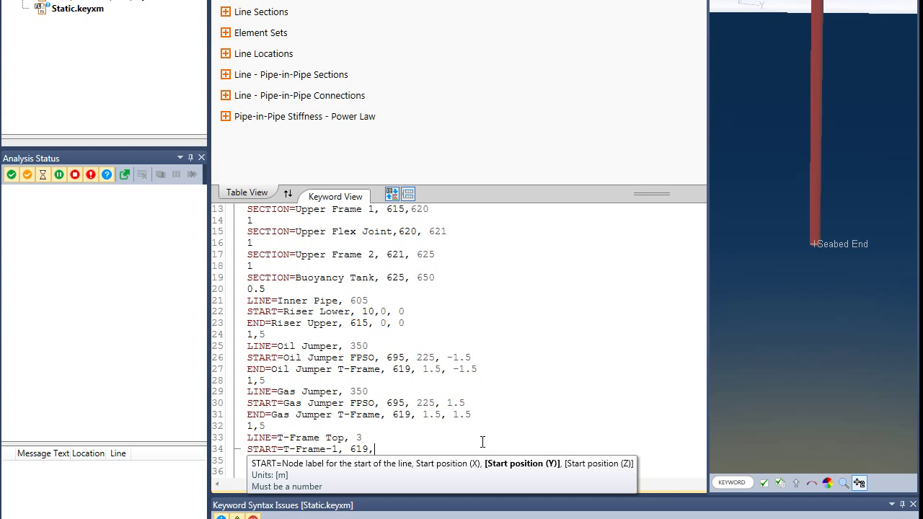
type(" 1.5,")
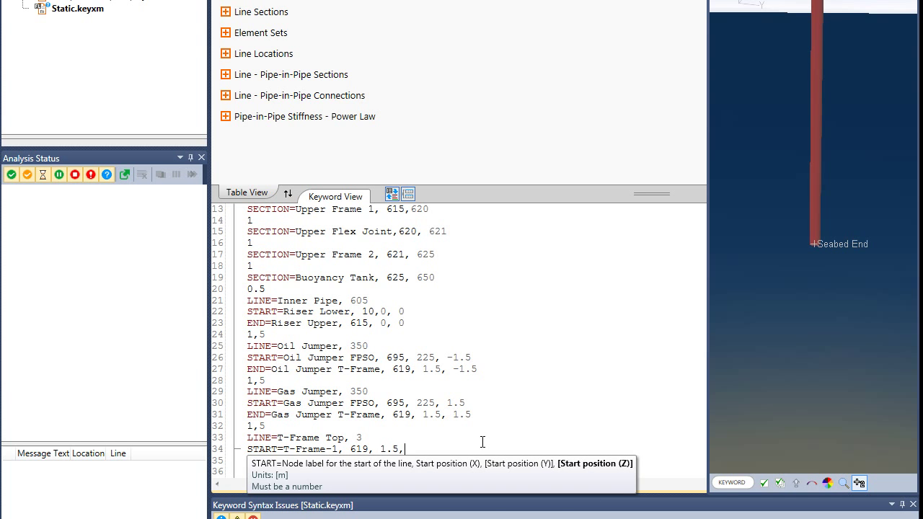
type(" -1.5")
key("Return")
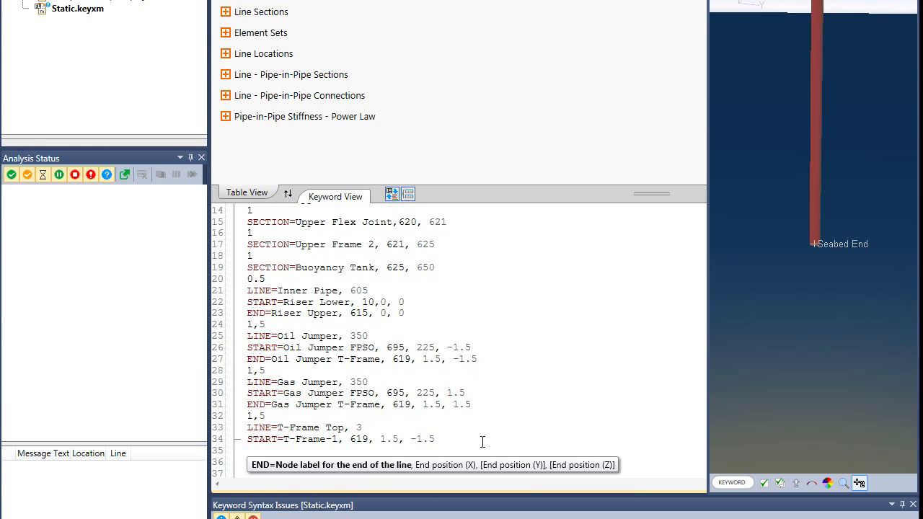
Define the T-Frame Top line's end node as T-Frame-2 at 619, 1.5, 1.5, with a suggested minimum element length of 1.5 m.
type("END=")
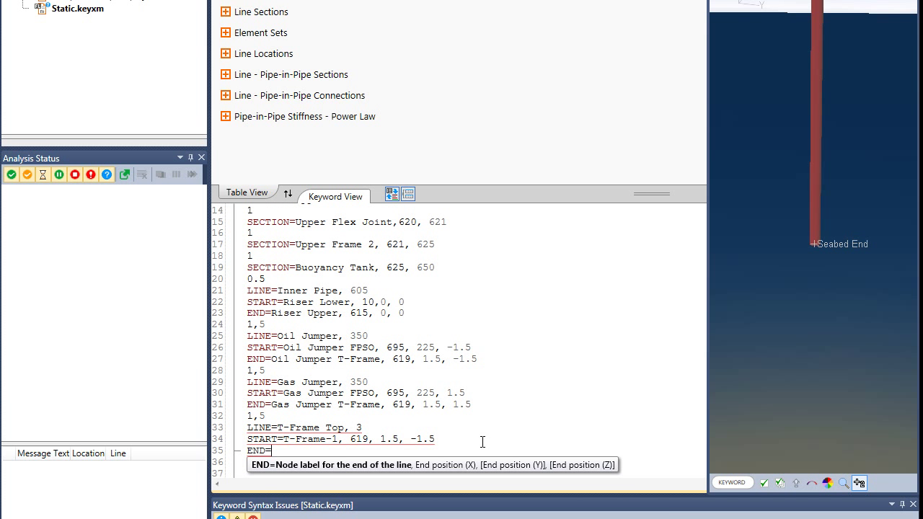
type("T-Frame-2, 619")
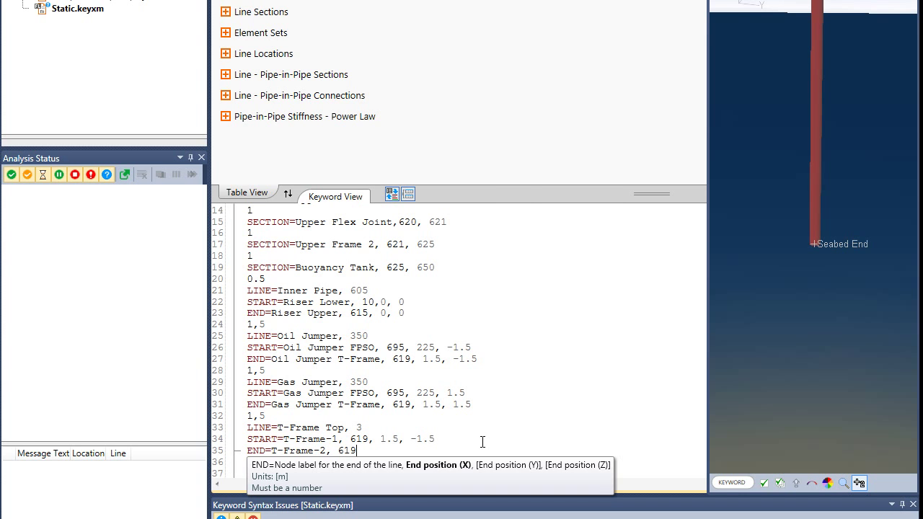
type(", 1.5, 1.5")
key("Return")
type("1.5")
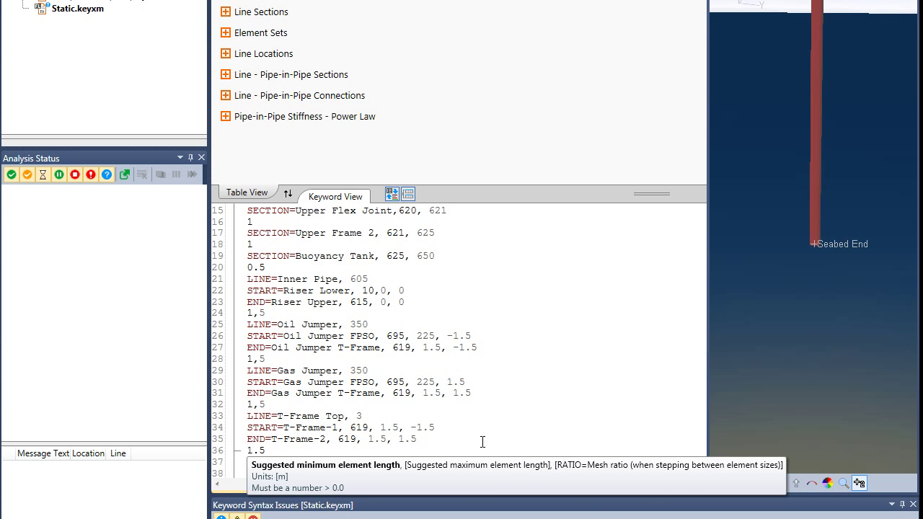
key("Return")
Add a line named T-Frame-Leg with a length of 1.5 m and start node T-Frame-4 at position 619, 0, 0.
type("L")
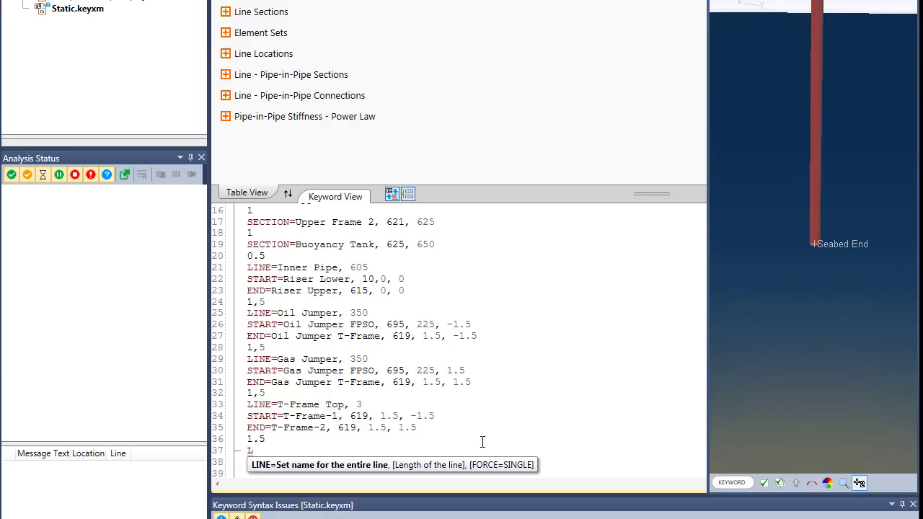
type("INE=T-Frame-Leg, 1.5")
key("Return")
type("S")
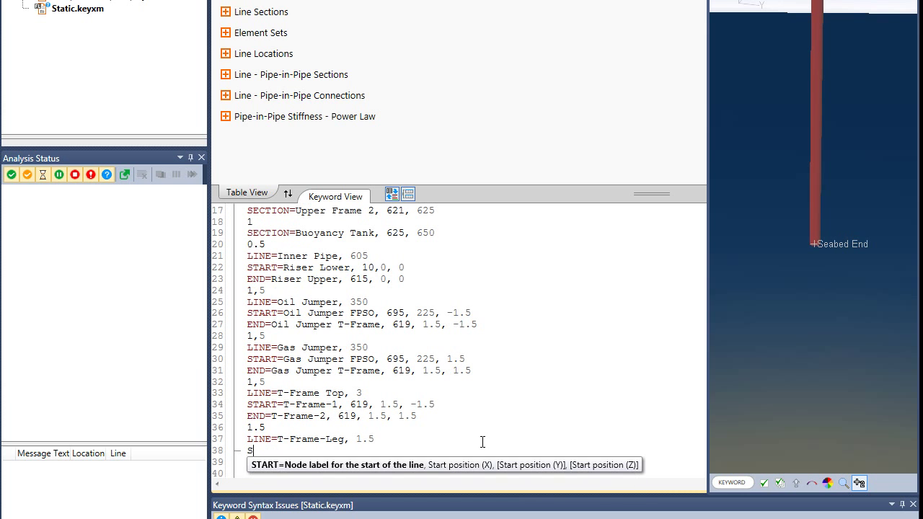
type("TART=T-Frame")
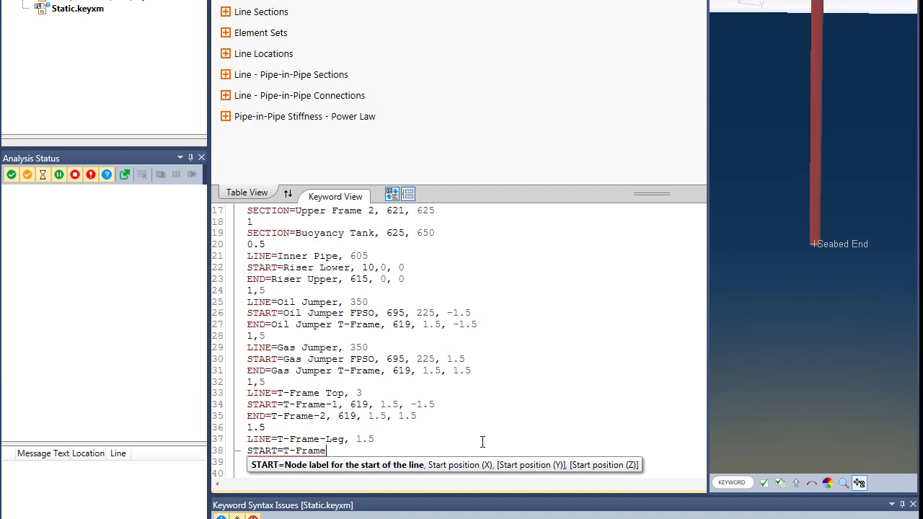
type("-4, ")
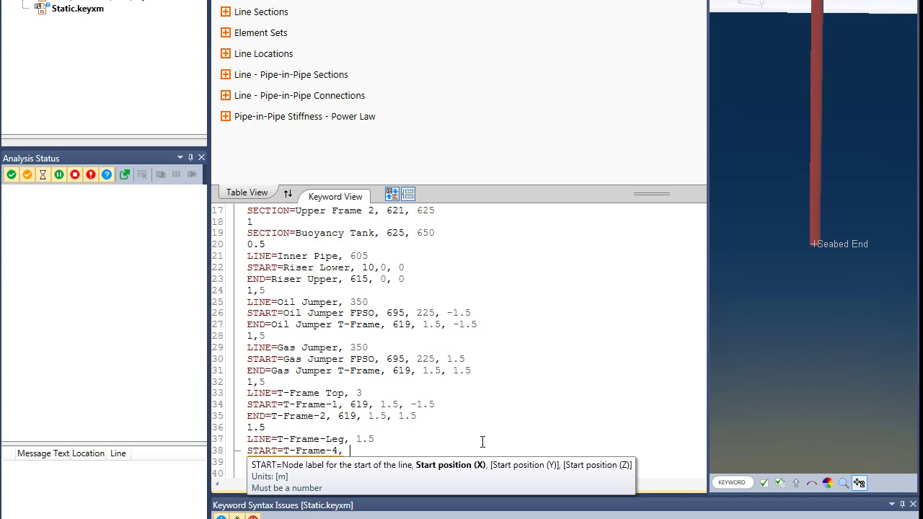
type("619, 0,0")
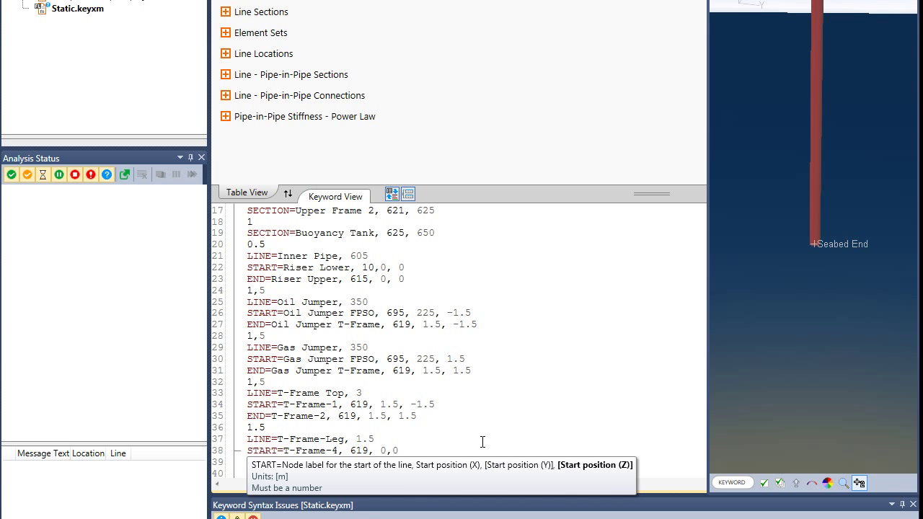
Define the T-Frame-Leg line's end node as T-Frame-5 at 619, 1.5, 0, with a suggested minimum element length of 1.5 m.
key("Return")
type("END=")
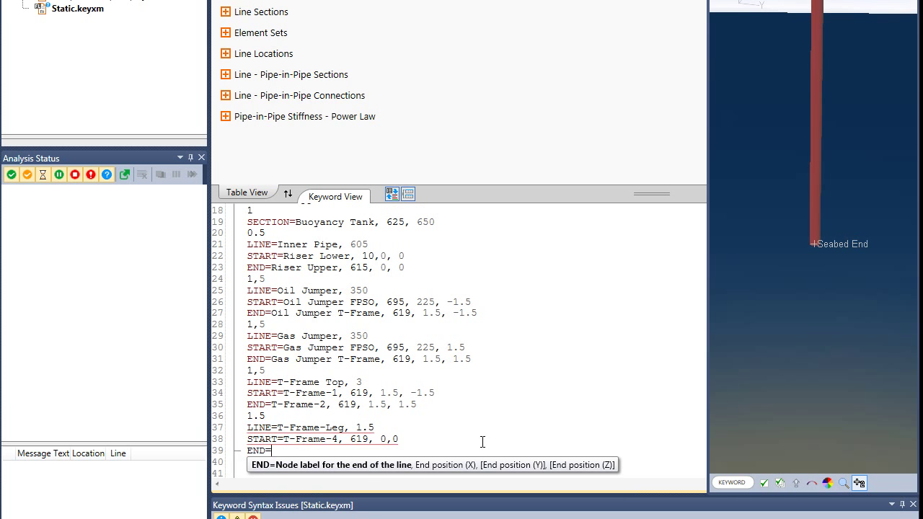
type("T-Frame-5,")
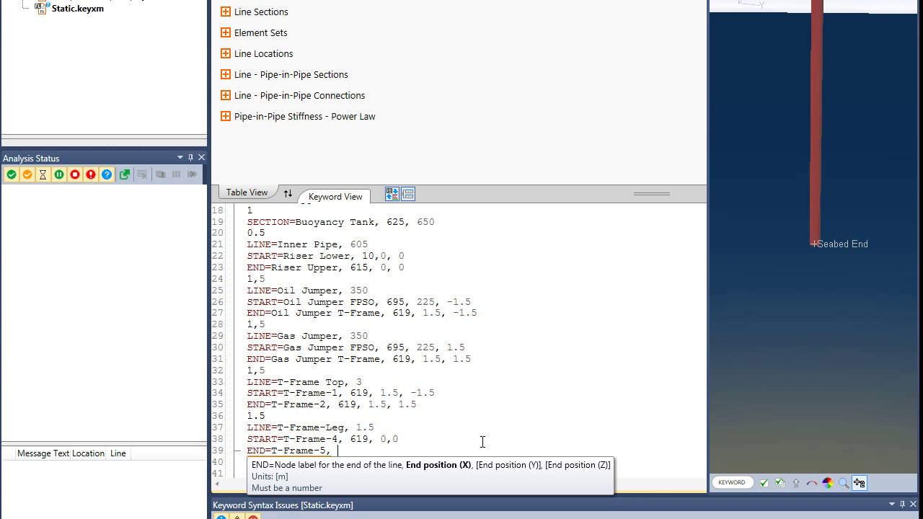
type(" 619, 1.5")
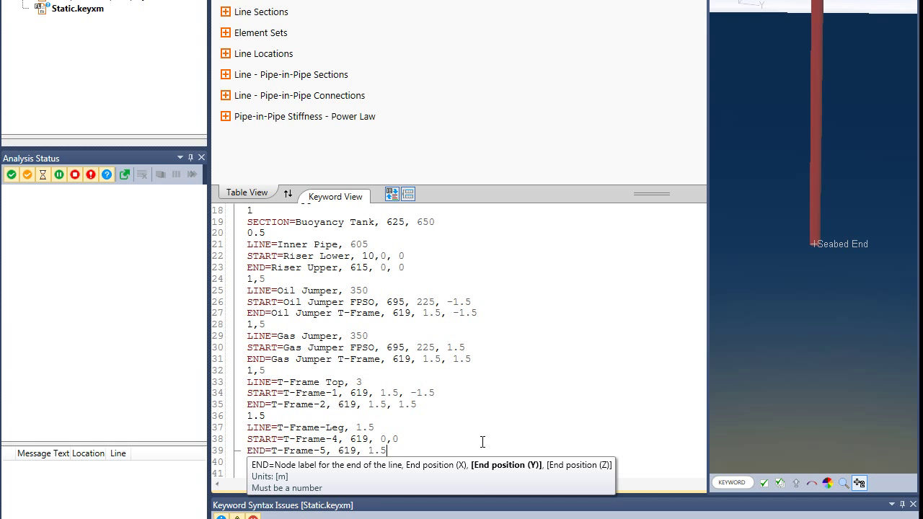
type(", 0")
key("Return")
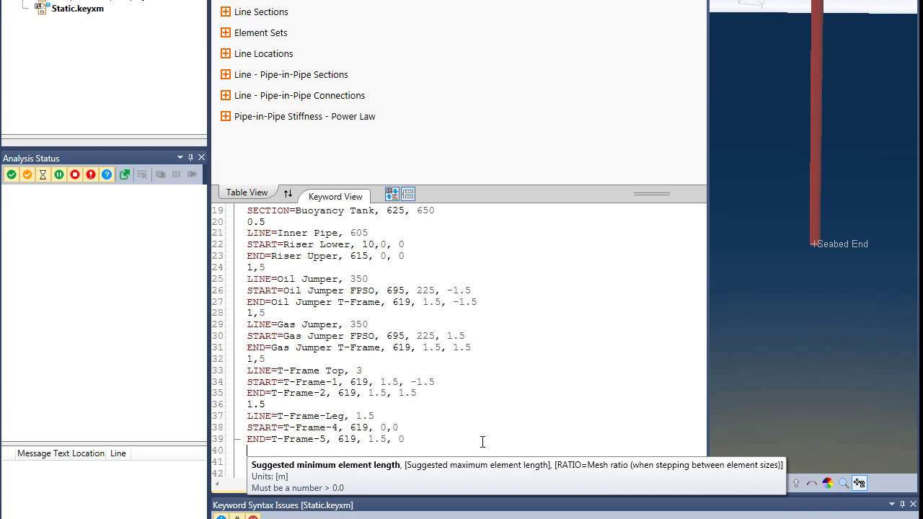
type("1.5")
key("Return")
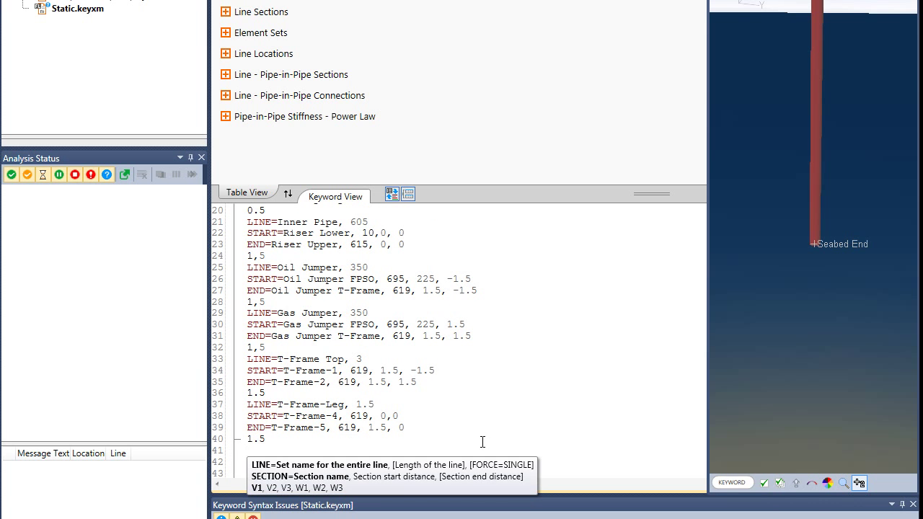
left_click(557, 448)
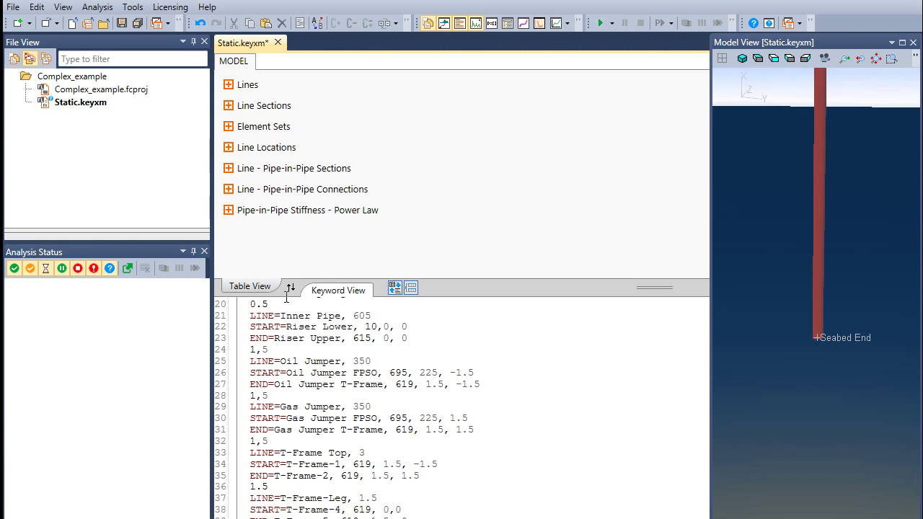
Add a line location named T-Frame-3 on the T-Frame Top line at a distance of 1.5 m along it.
left_click(229, 148)
left_click(236, 205)
left_click(297, 205)
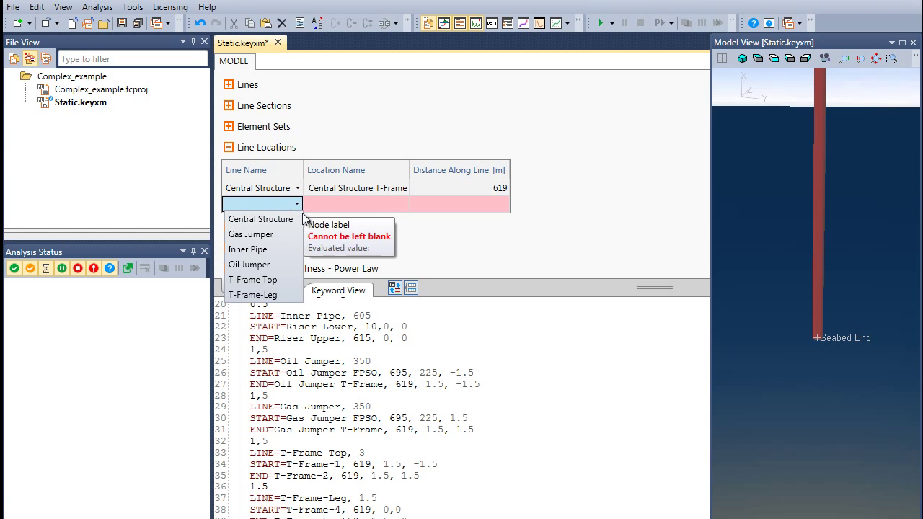
left_click(292, 279)
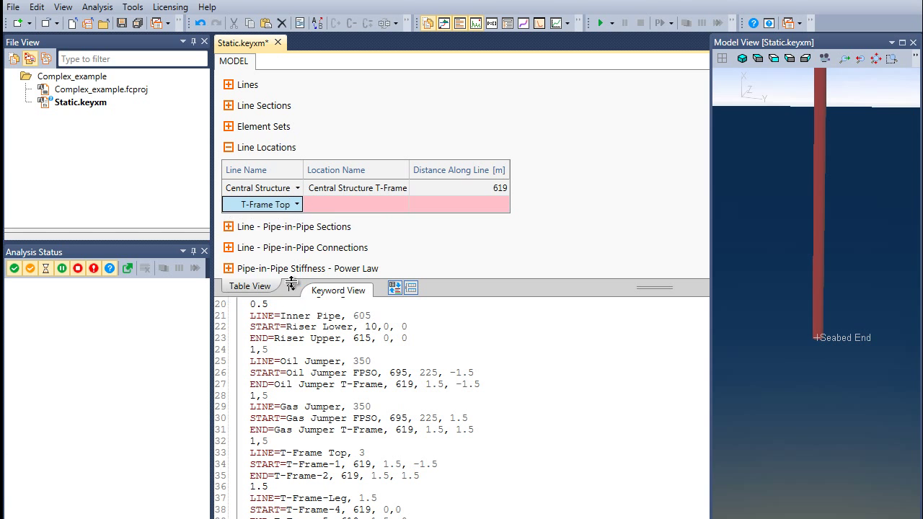
left_click(311, 206)
type("T-Fra")
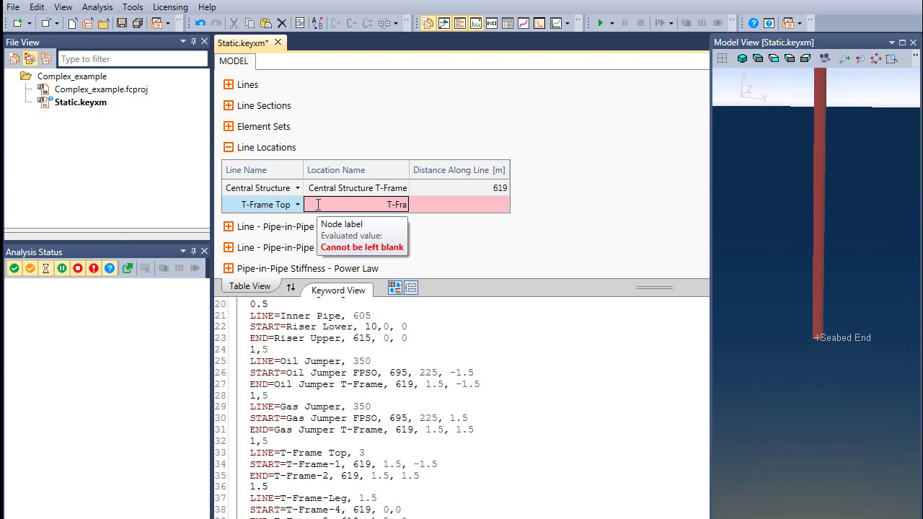
type("me-3")
key("Tab")
type("1.5")
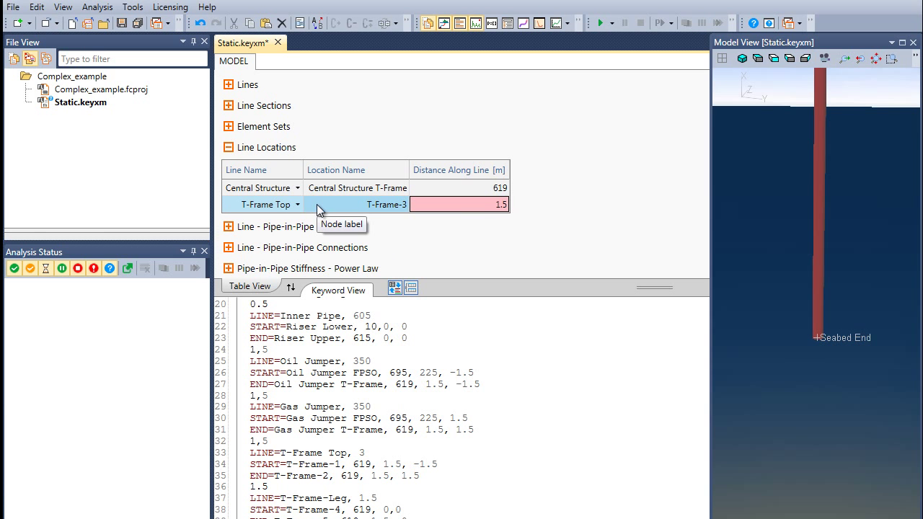
left_click(531, 245)
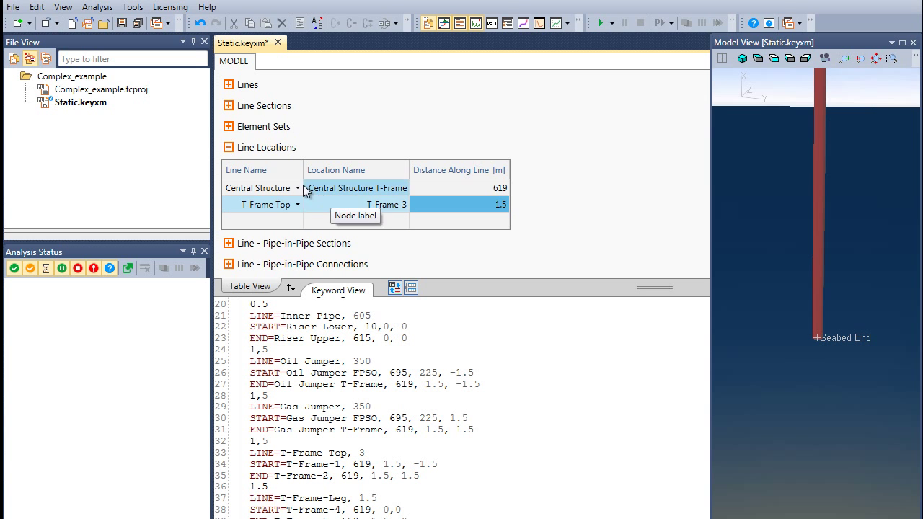
left_click(228, 148)
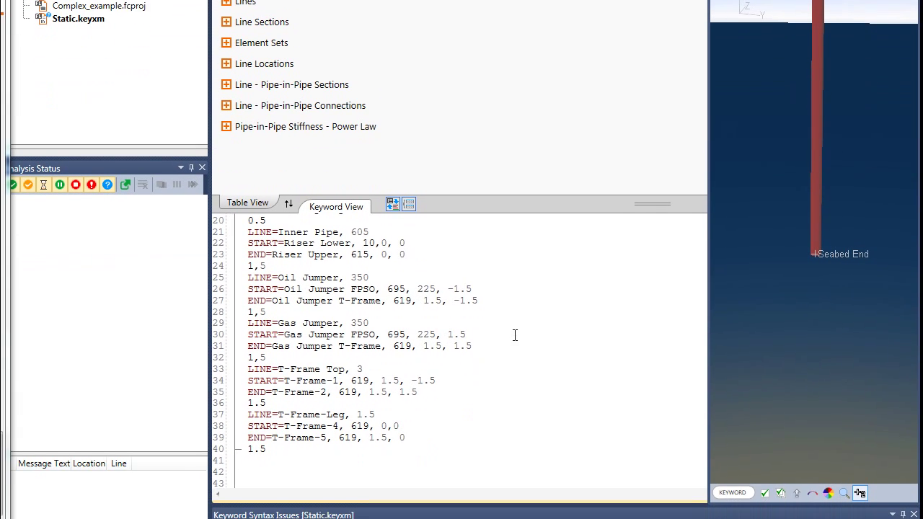
Insert an *EQUIVALENT keyword below the *PIP STIFFNESS block at the end of the keyword file.
scroll(518, 409, "down", 4)
scroll(515, 326, "down", 7)
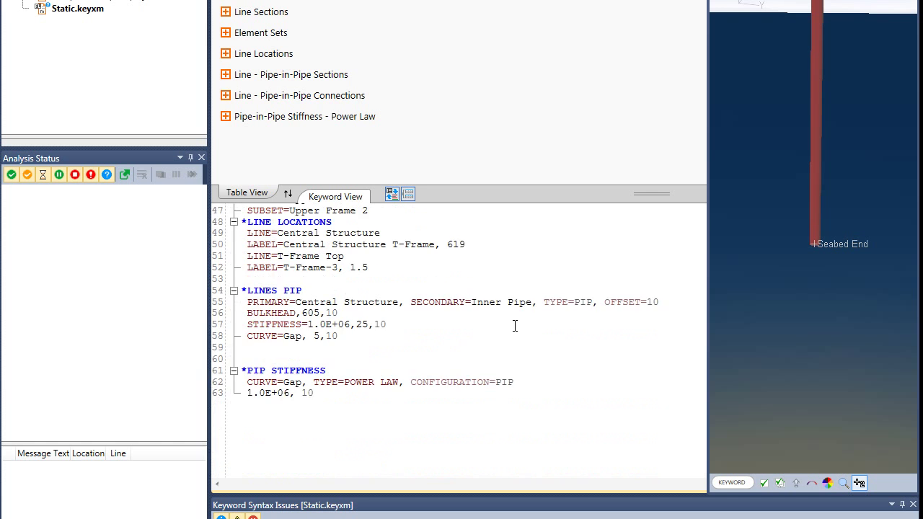
left_click(339, 336)
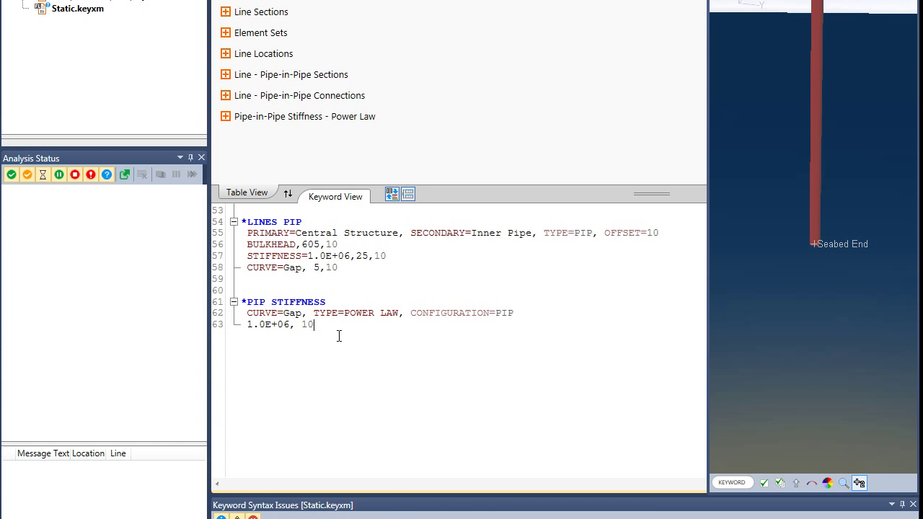
key("Return")
key("Return")
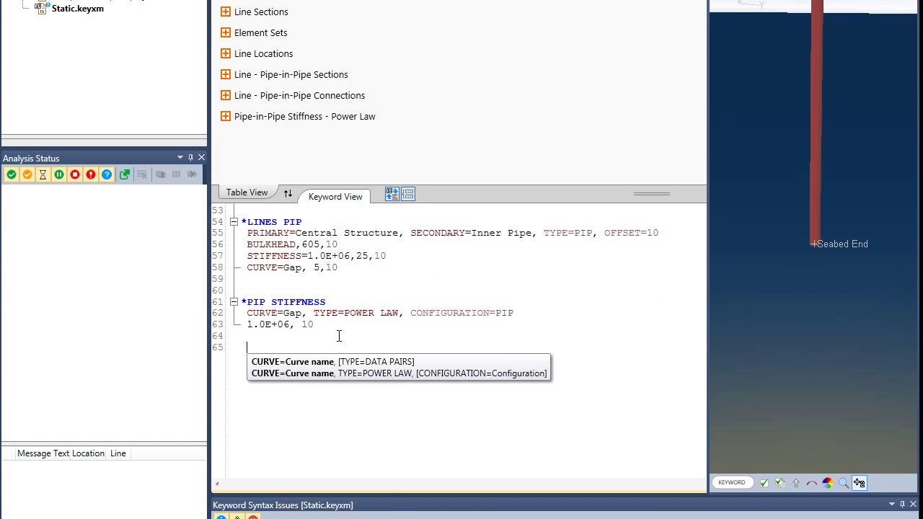
type("*E")
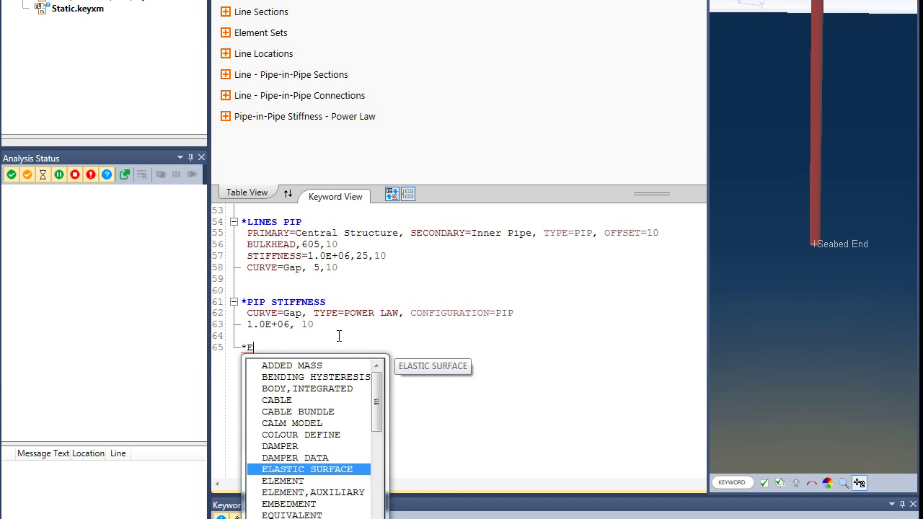
key("Down")
key("Down")
key("Down")
key("Down")
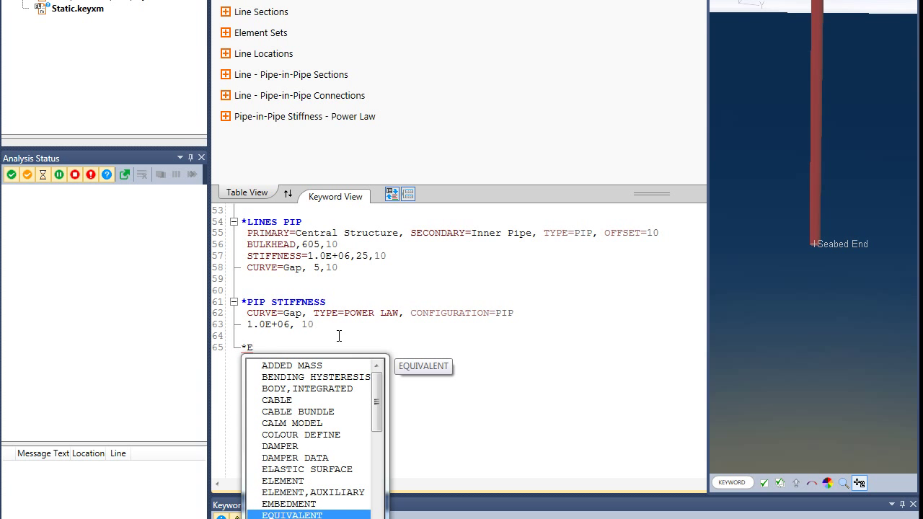
key("Return")
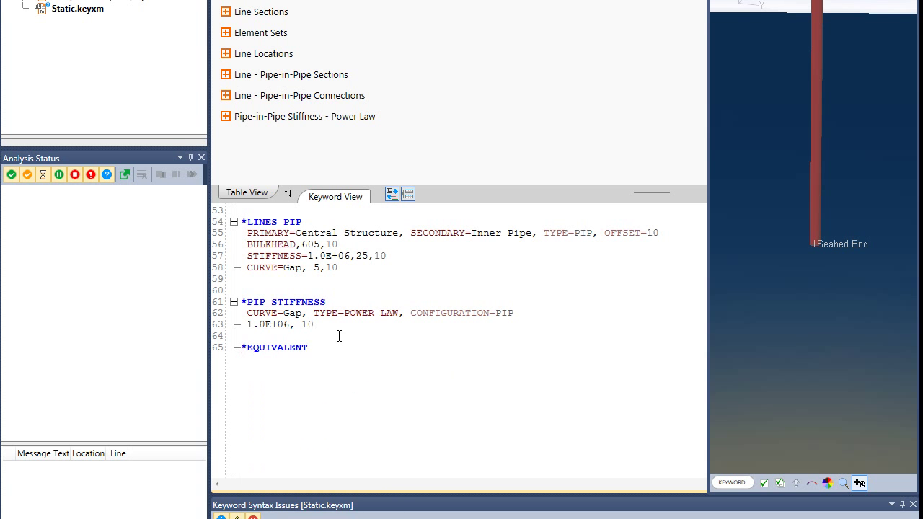
Make node T-Frame-3 equivalent to node T-Frame-5 under the *EQUIVALENT keyword.
key("Return")
key("Down")
key("Down")
key("Down")
key("Down")
key("Down")
key("Down")
key("Down")
key("Down")
key("Down")
key("Down")
key("Down")
key("Down")
key("Down")
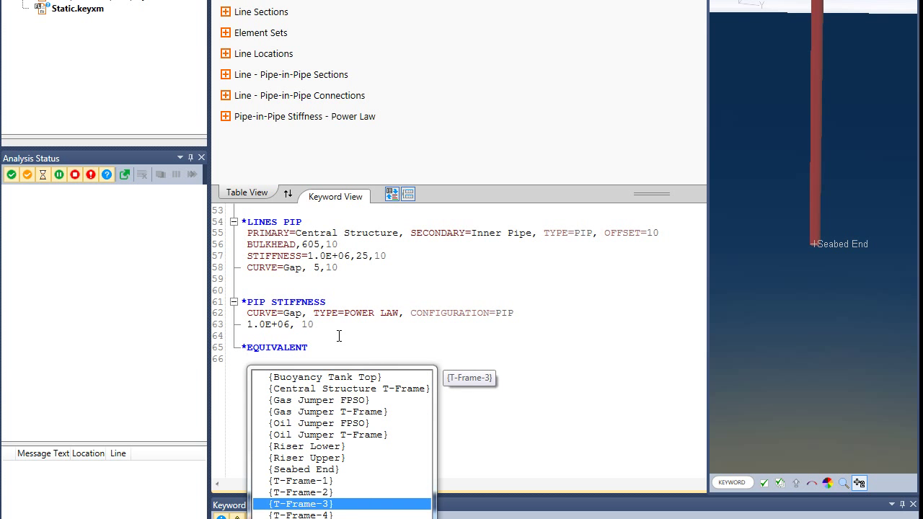
key("Return")
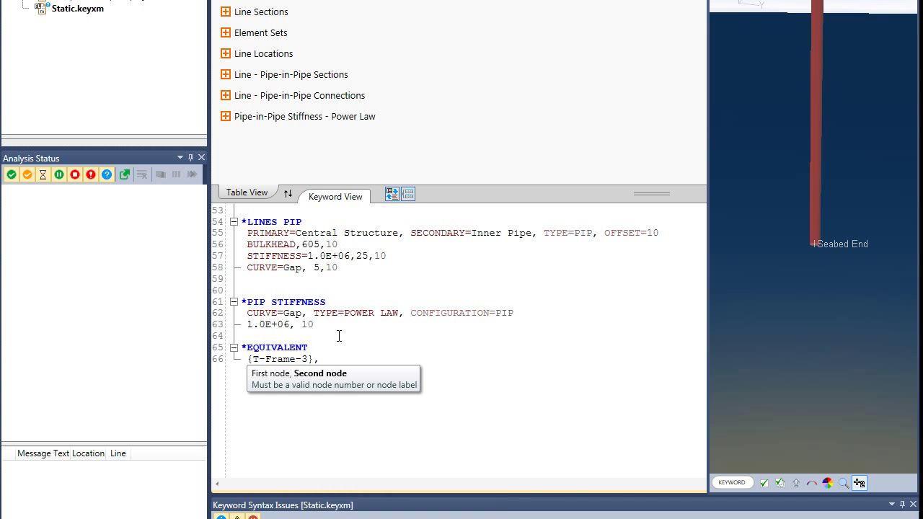
type(",")
key("Down")
key("Down")
key("Down")
key("Down")
key("Down")
key("Down")
key("Down")
key("Down")
key("Down")
key("Down")
key("Down")
key("Down")
key("Down")
key("Down")
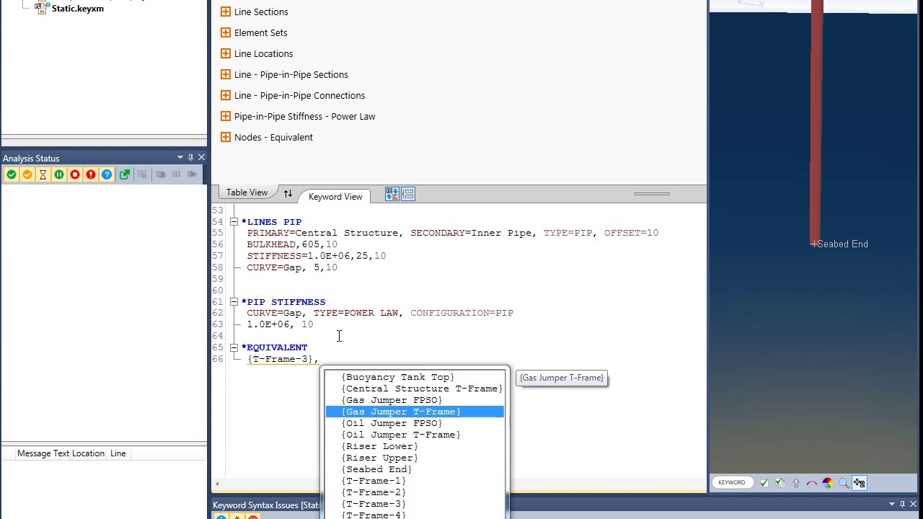
key("Return")
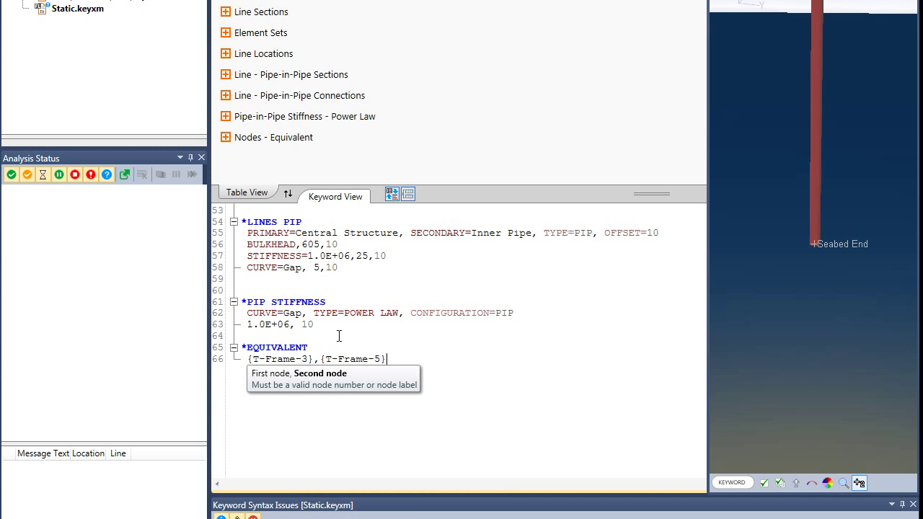
Add a second equivalent node pair linking T-Frame-4 to Central Structure T-Frame.
key("Return")
key("Down")
key("Down")
key("Down")
key("Down")
key("Down")
key("Down")
key("Down")
key("Down")
key("Down")
key("Down")
key("Down")
key("Down")
key("Down")
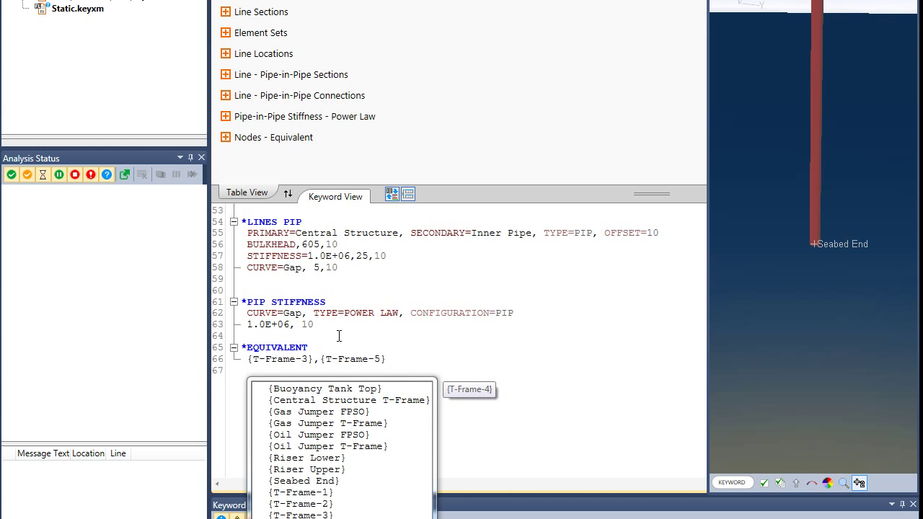
key("Return")
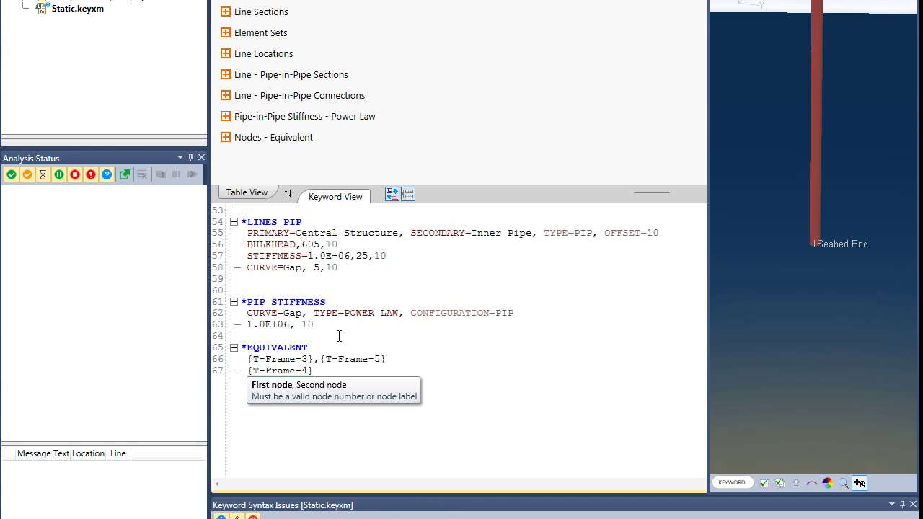
type(",")
key("Down")
key("Down")
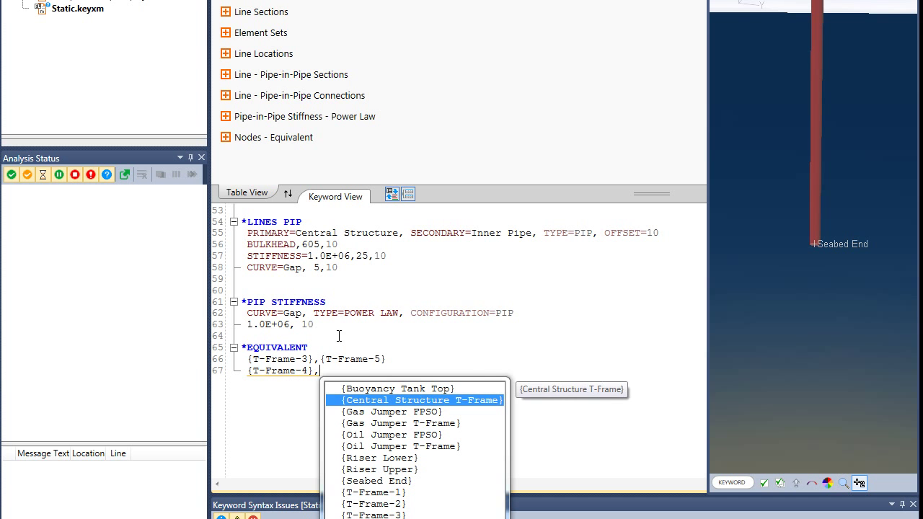
key("Return")
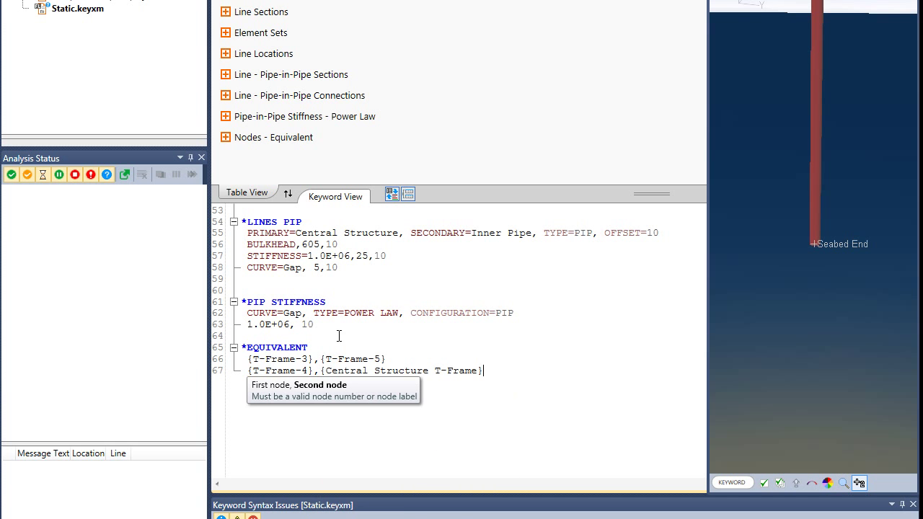
key("Return")
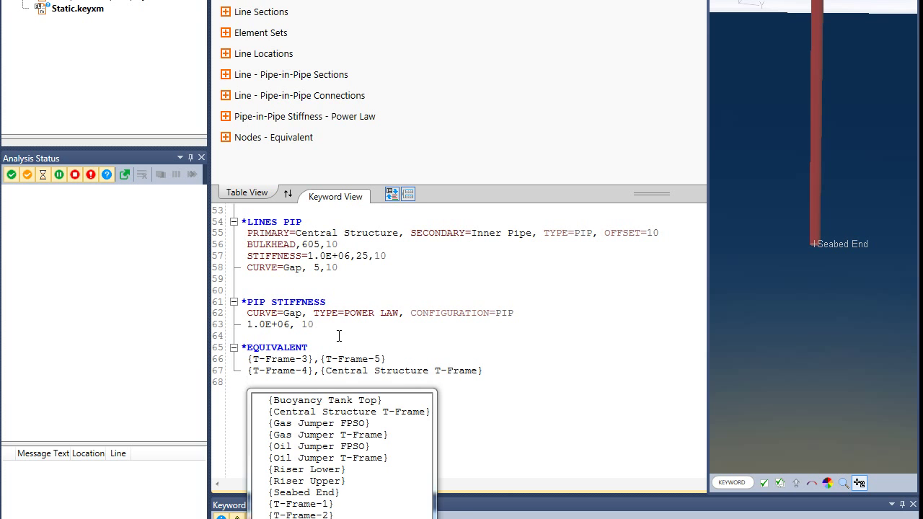
key("Escape")
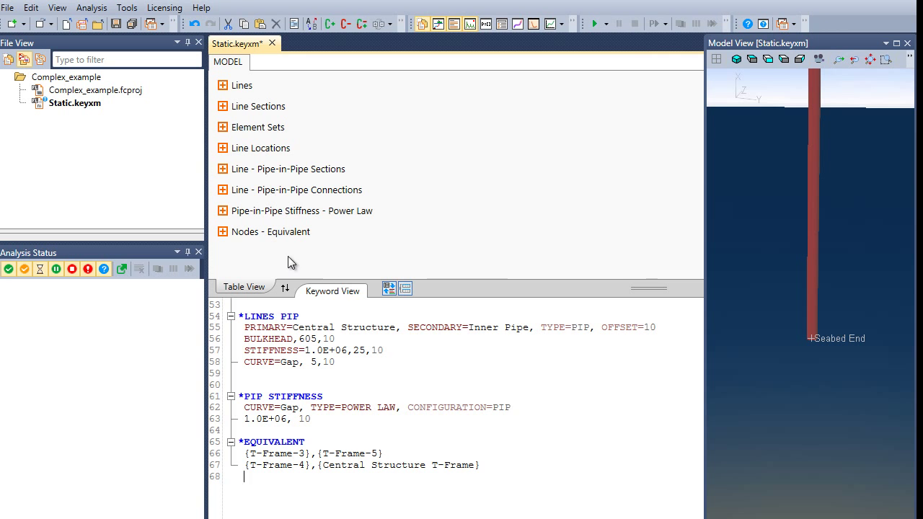
Add the Elements - Define Directly geometry feature to the model.
right_click(262, 251)
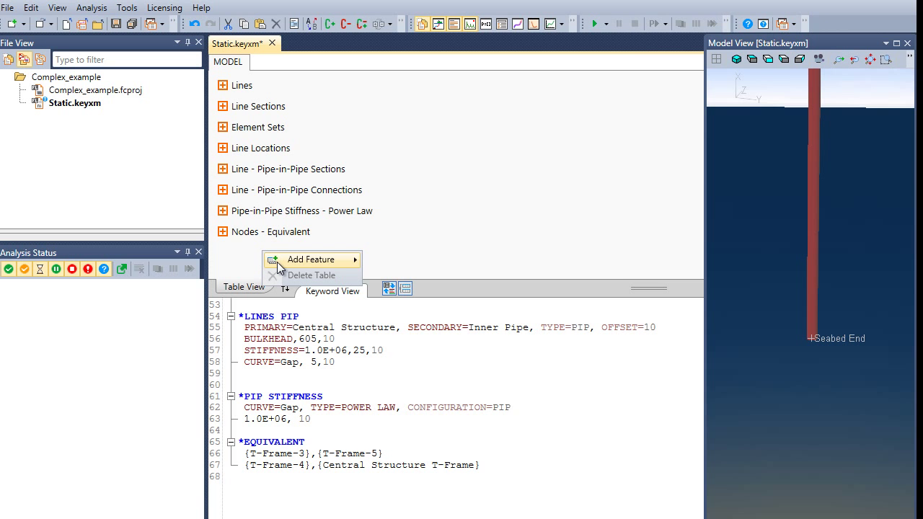
mouse_move(280, 267)
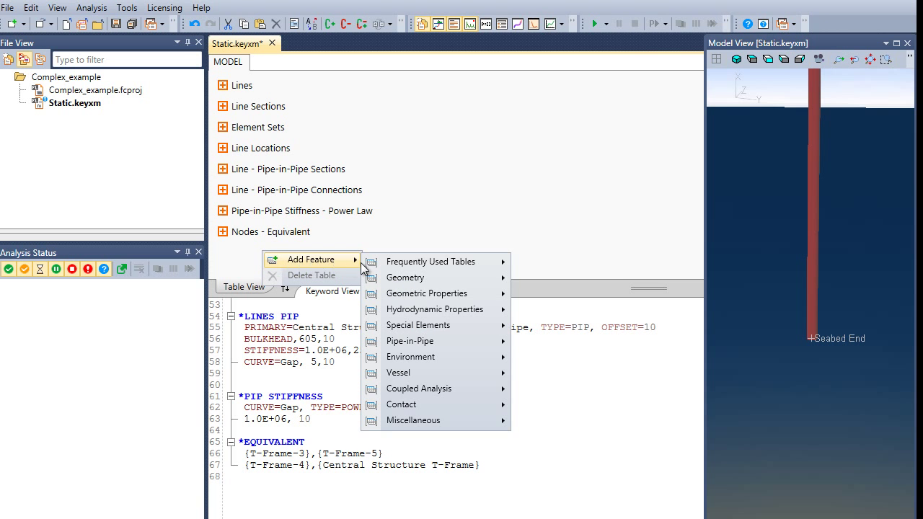
mouse_move(380, 284)
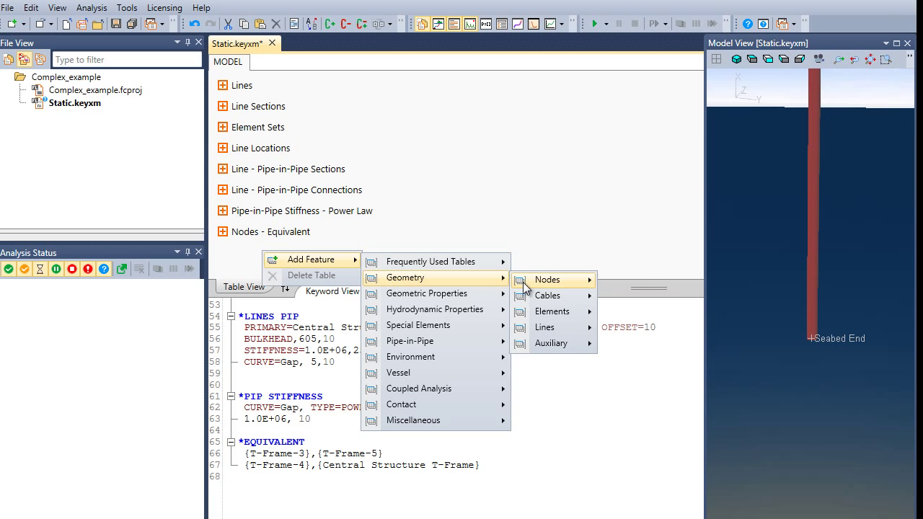
mouse_move(533, 297)
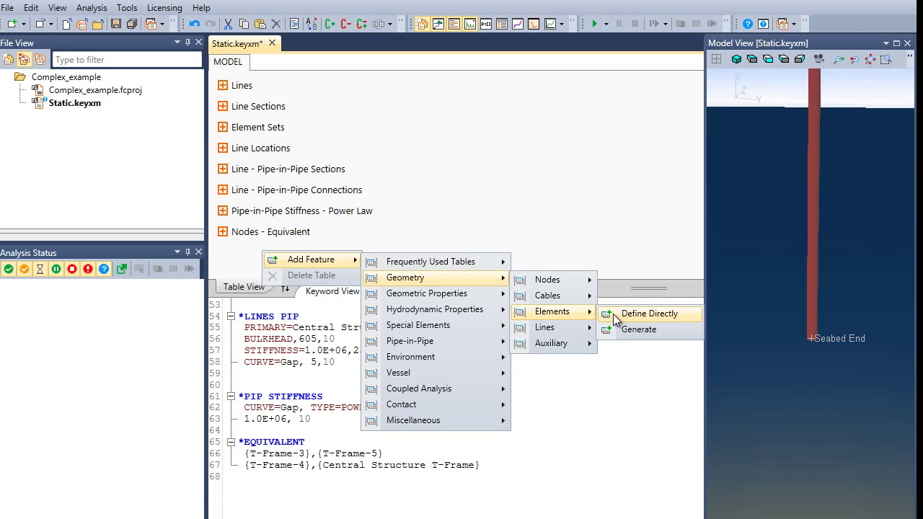
left_click(615, 315)
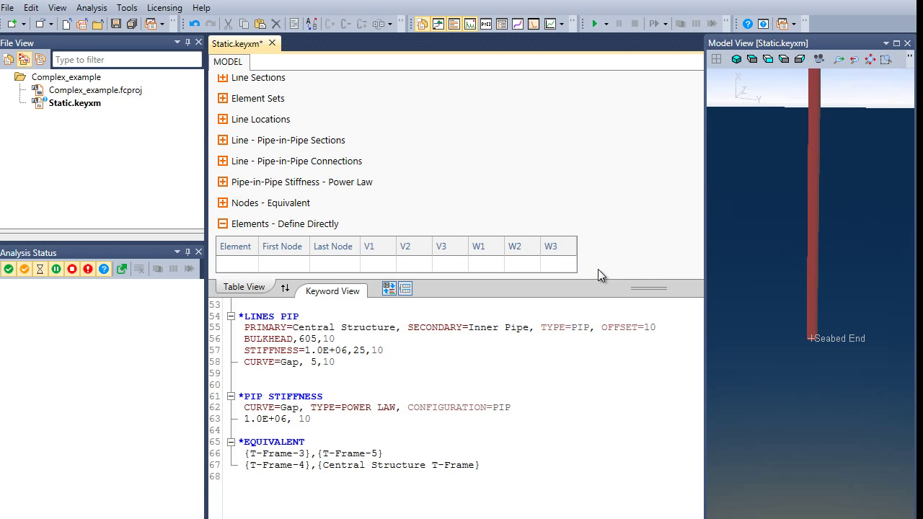
Define element 1 directly from node T-Frame-1 to node Oil Jumper T-Frame.
left_click(236, 261)
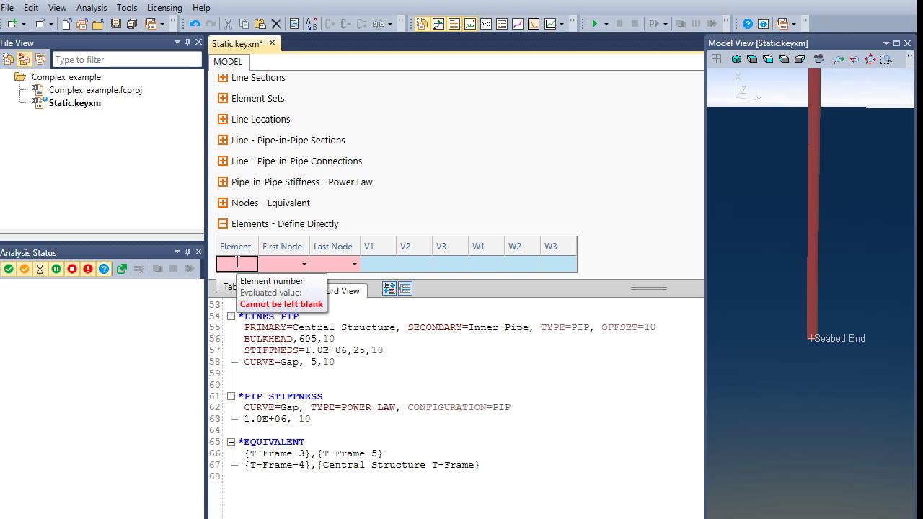
type("1")
key("Tab")
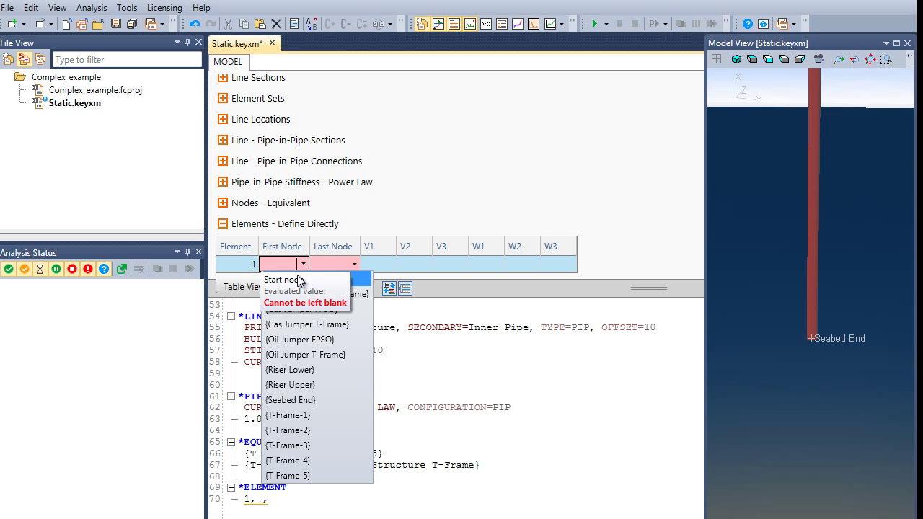
left_click(296, 415)
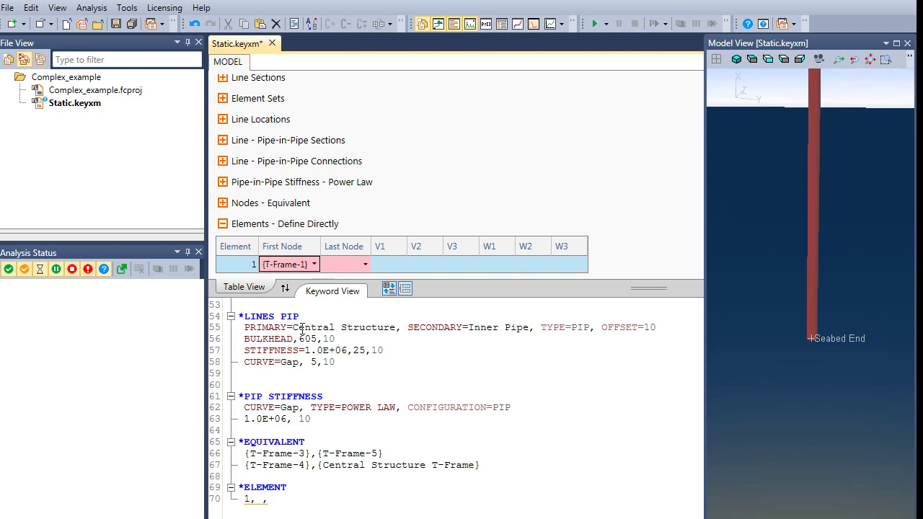
left_click(365, 265)
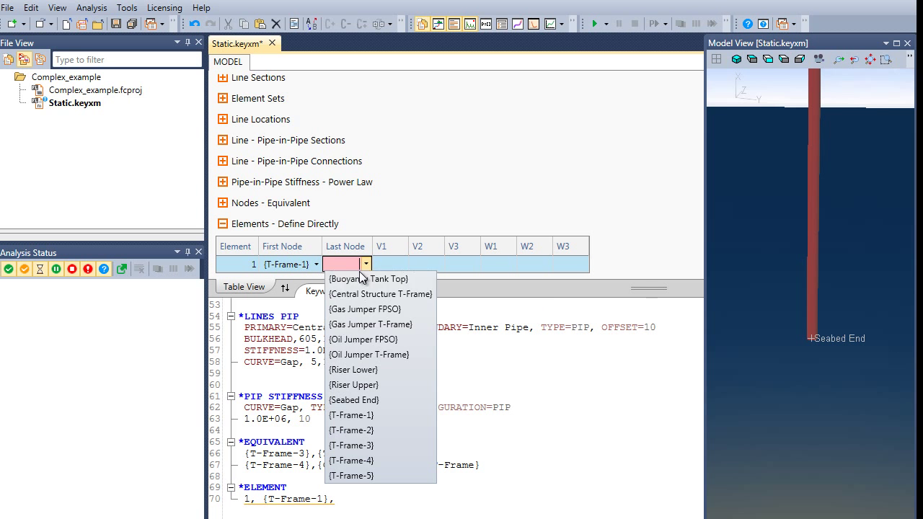
left_click(358, 347)
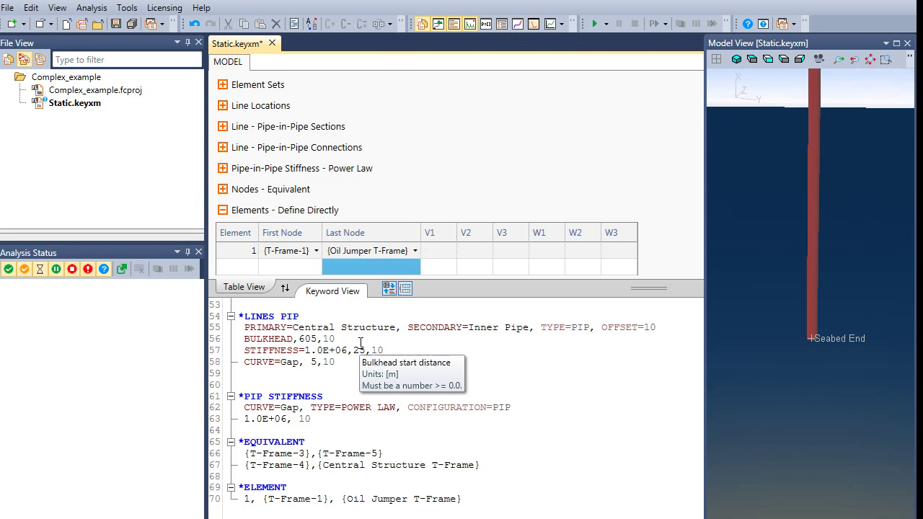
Define element 2 from node T-Frame-2 to node Gas Jumper T-Frame and collapse the Elements - Define Directly table.
left_click(254, 266)
left_click(311, 269)
left_click(315, 267)
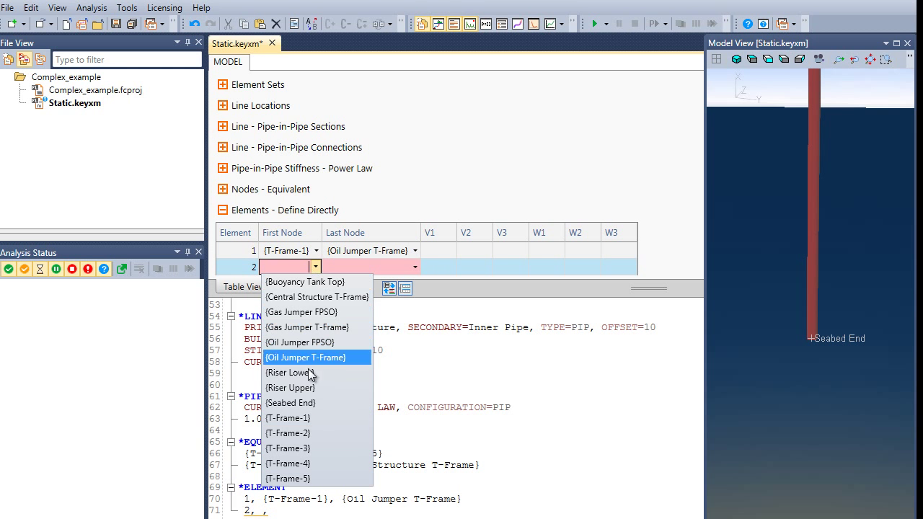
left_click(303, 432)
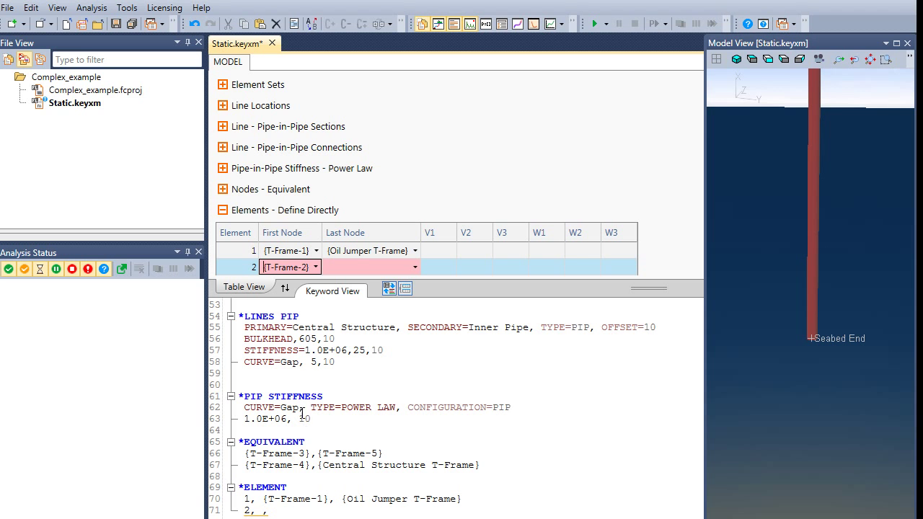
left_click(410, 268)
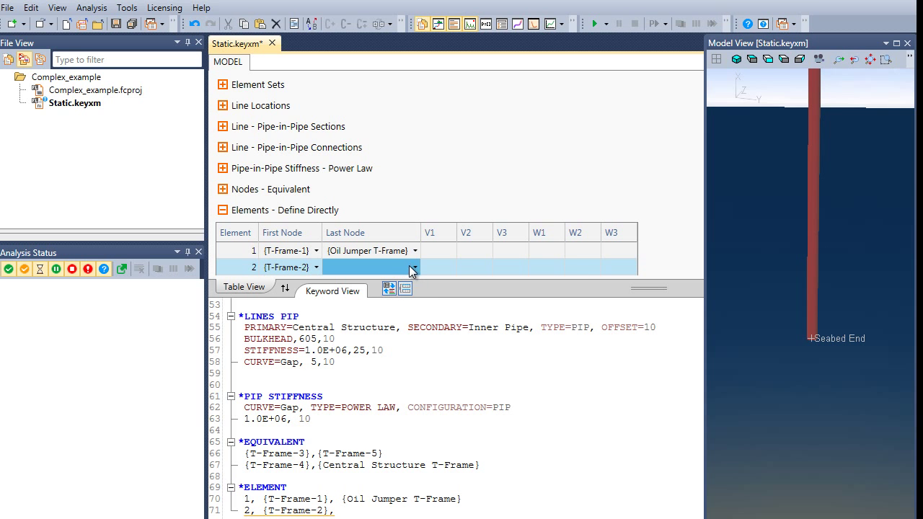
left_click(415, 269)
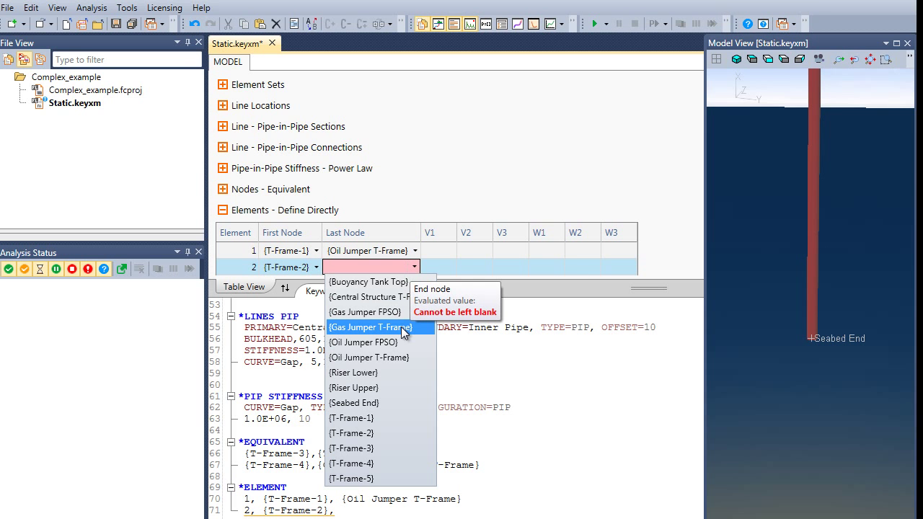
left_click(403, 330)
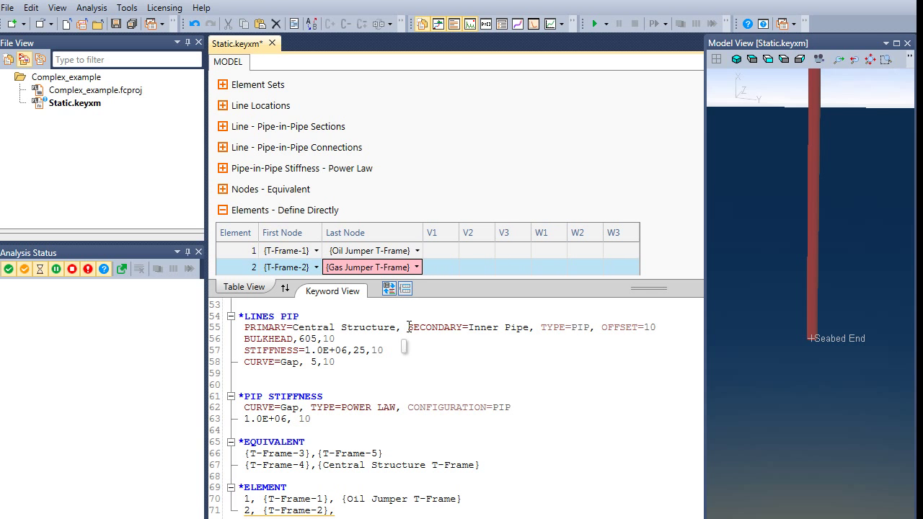
left_click(658, 267)
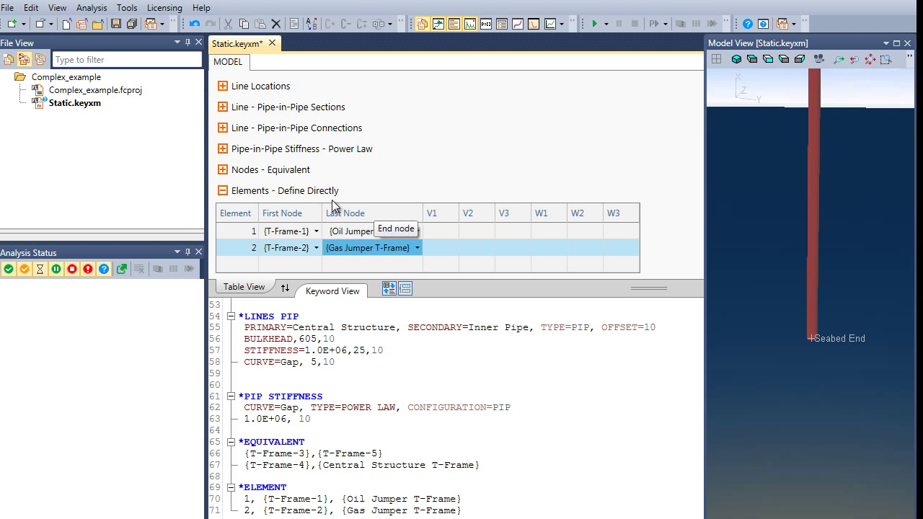
left_click(222, 191)
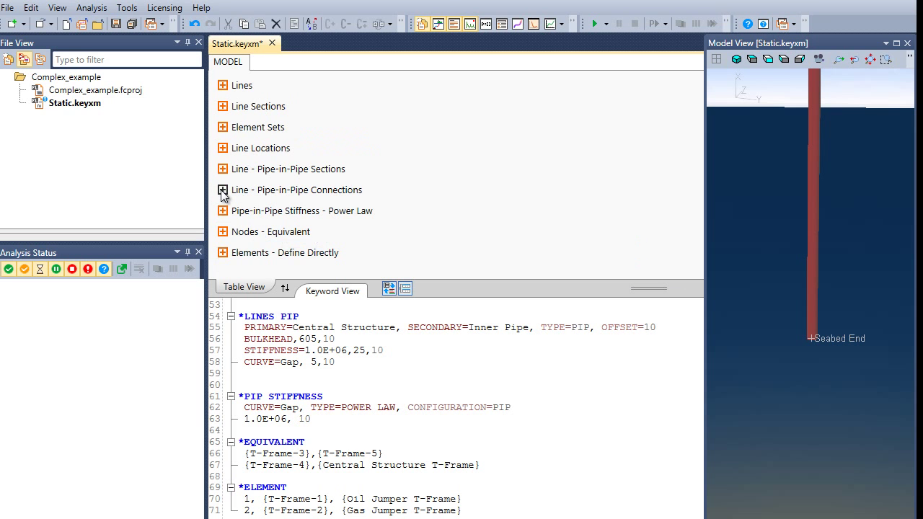
Add the Hinges special elements feature to the model.
right_click(233, 266)
mouse_move(251, 277)
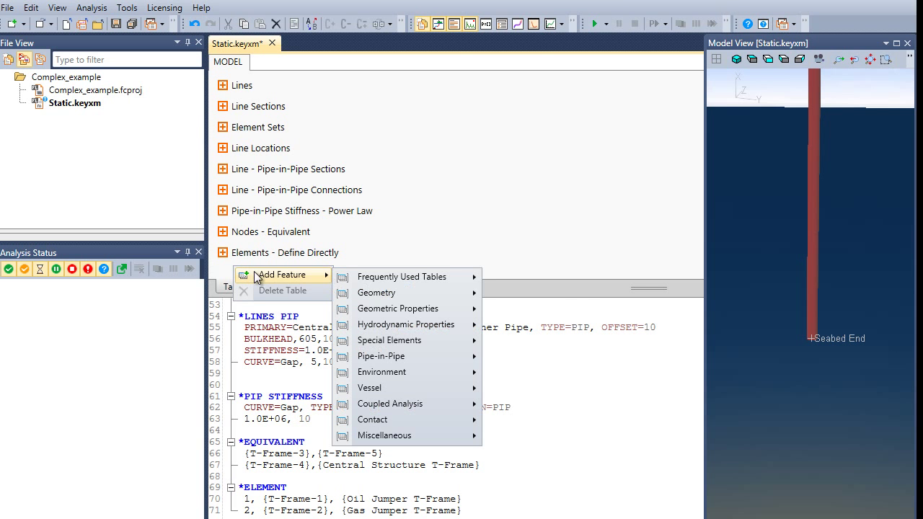
mouse_move(353, 296)
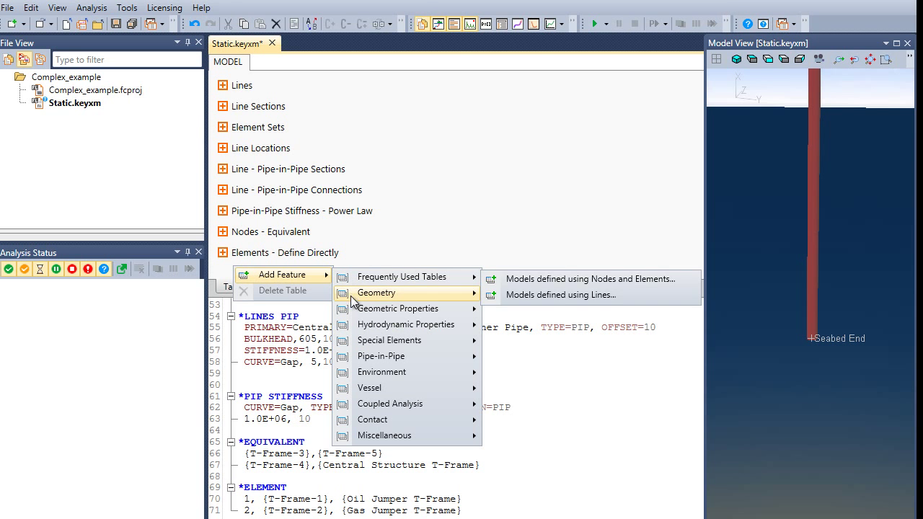
mouse_move(356, 344)
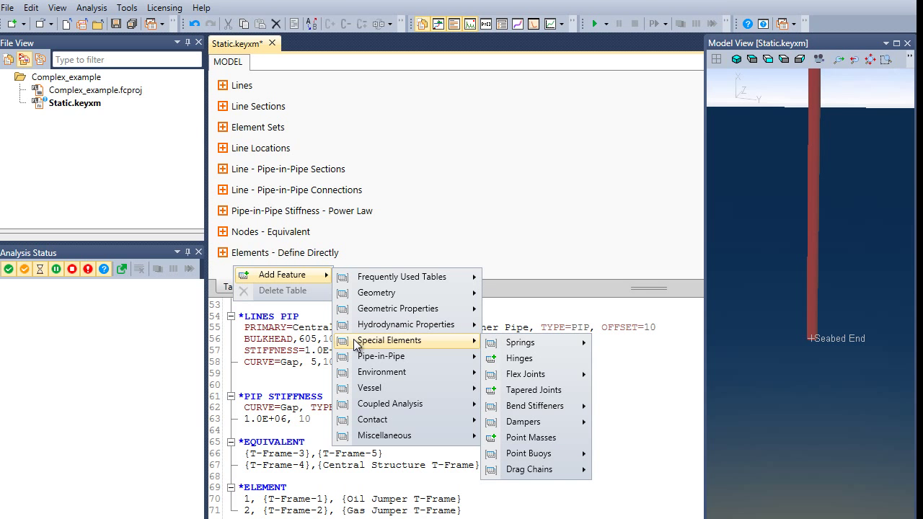
left_click(518, 358)
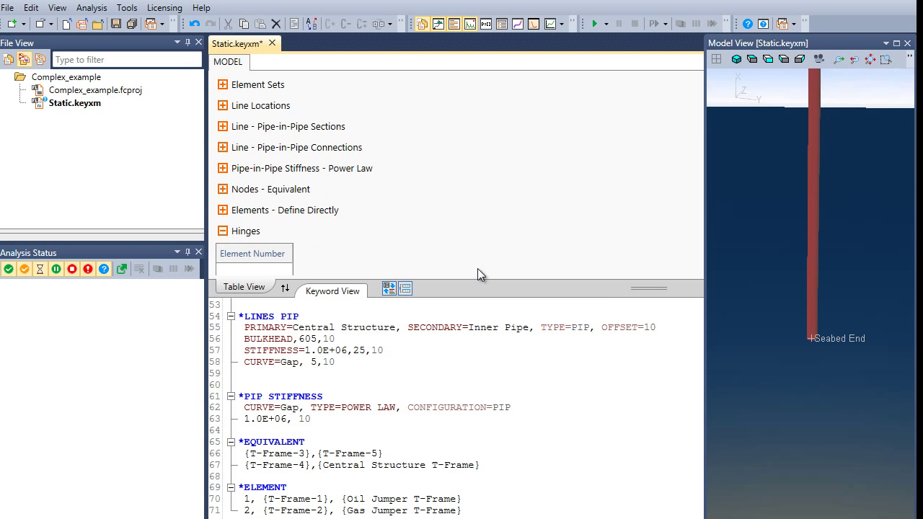
Assign elements 1 and 2 as hinges and collapse the Hinges table.
left_click(277, 265)
left_click(278, 265)
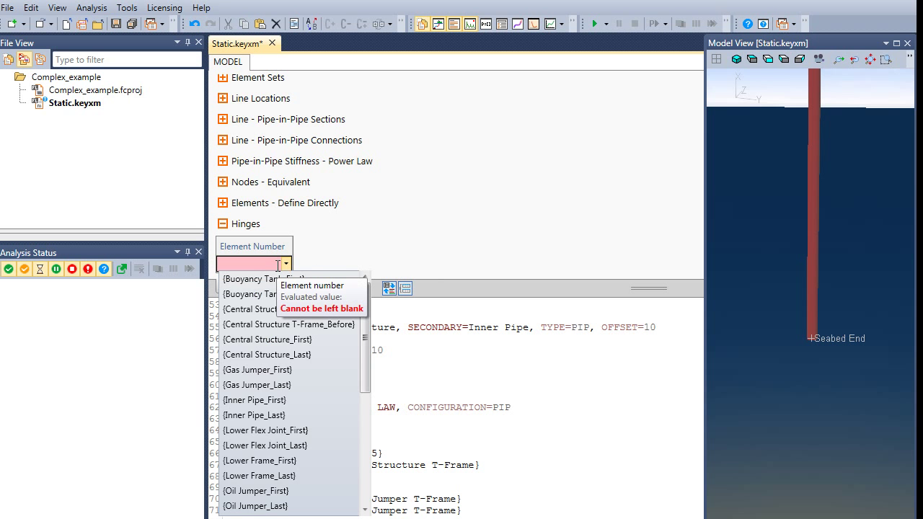
type("1")
left_click(268, 310)
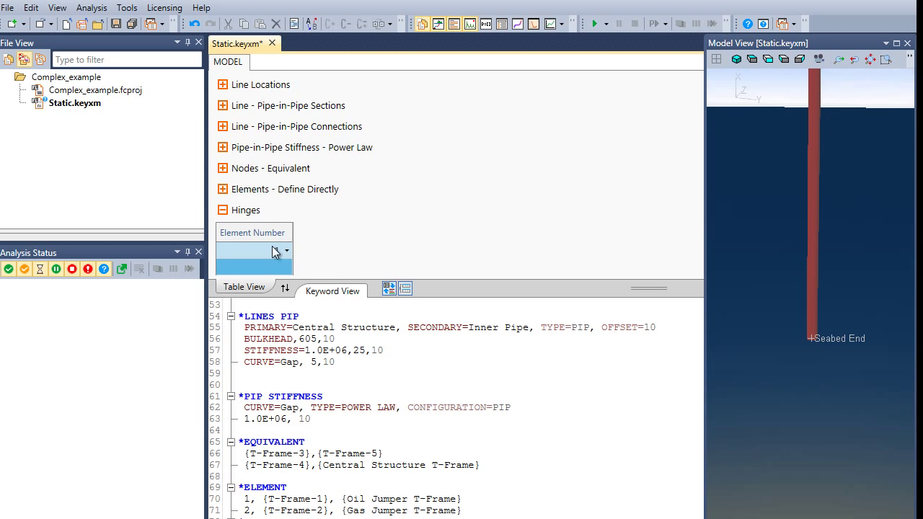
left_click(280, 266)
type("2")
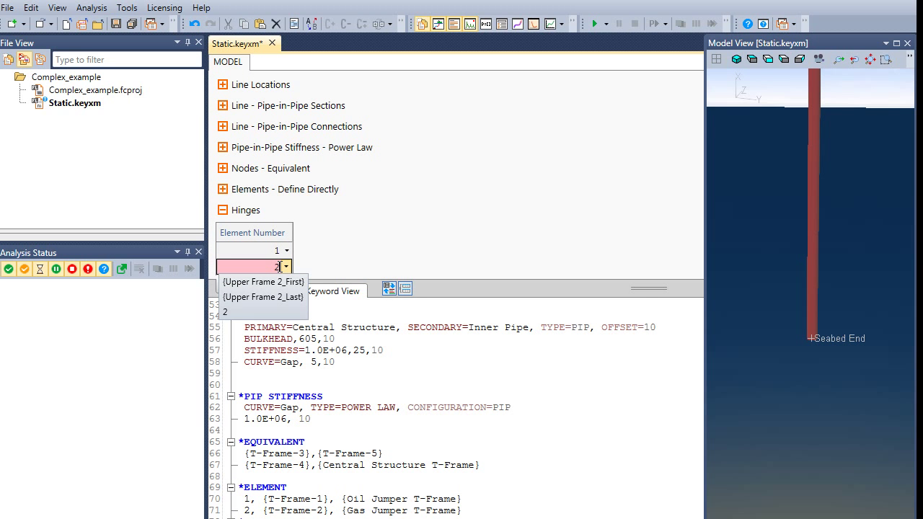
left_click(279, 311)
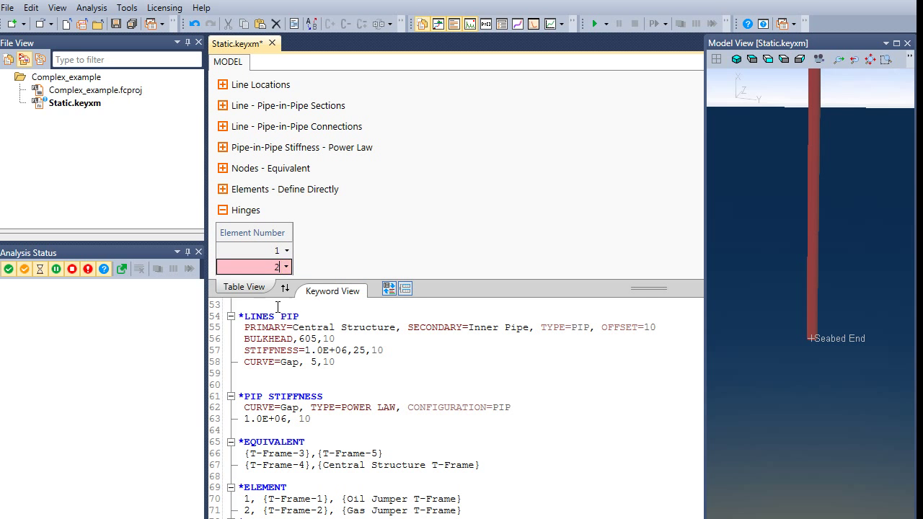
left_click(355, 262)
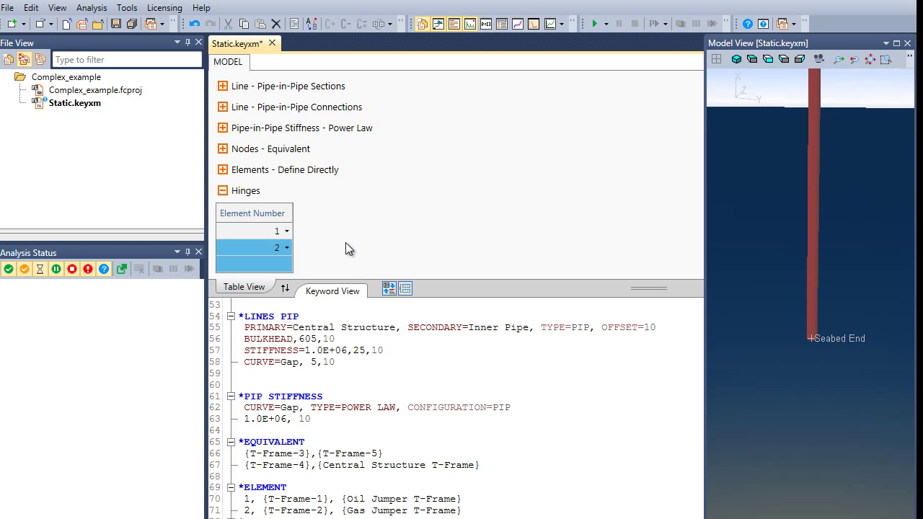
left_click(225, 191)
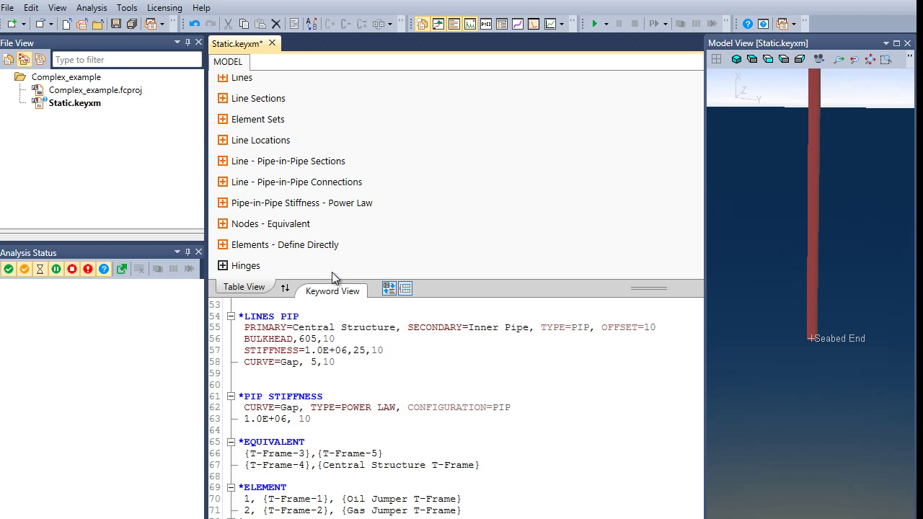
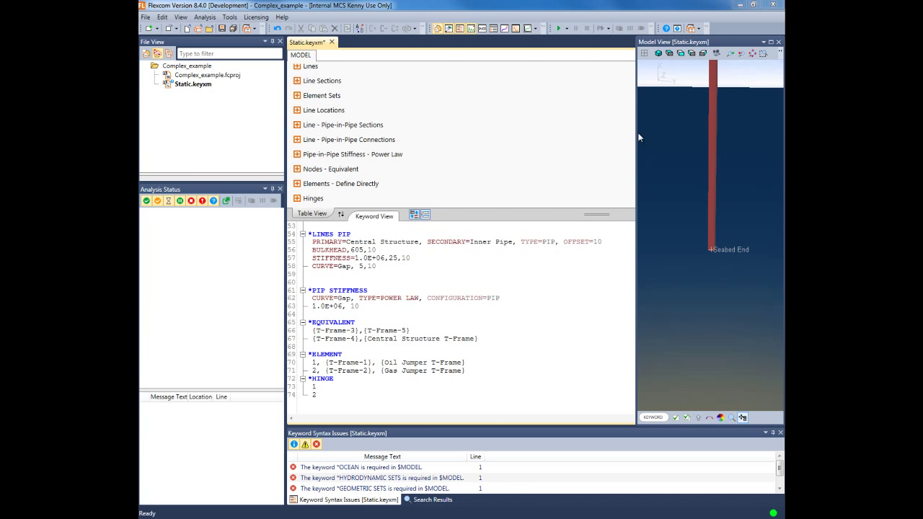
Enlarge the model view over the editor area and examine the whole riser and jumper layout in isometric view.
left_click_drag(633, 134, 285, 172)
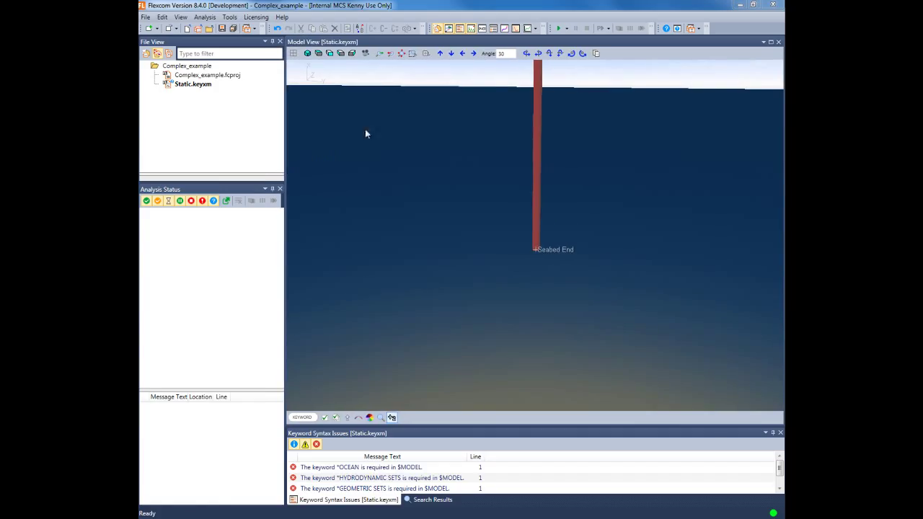
left_click(308, 53)
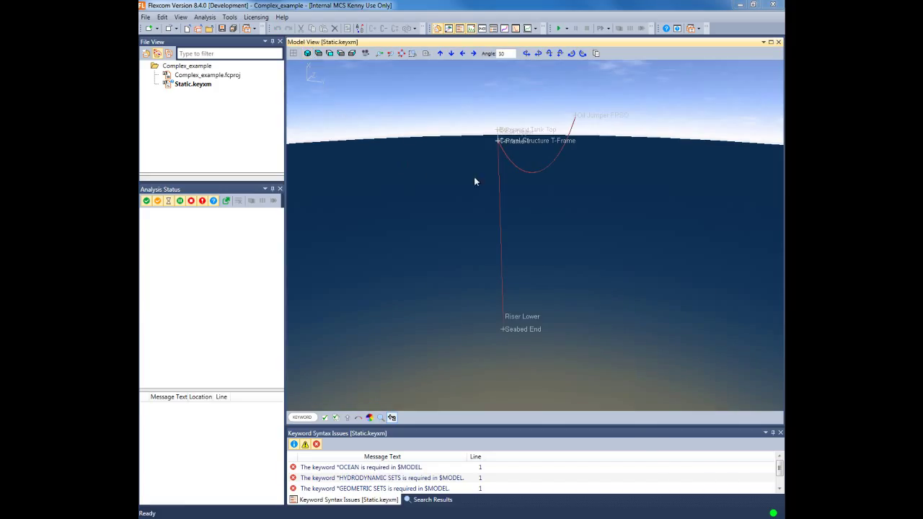
mouse_move(533, 216)
left_mouse_down()
mouse_move(519, 224)
mouse_move(533, 281)
left_mouse_up()
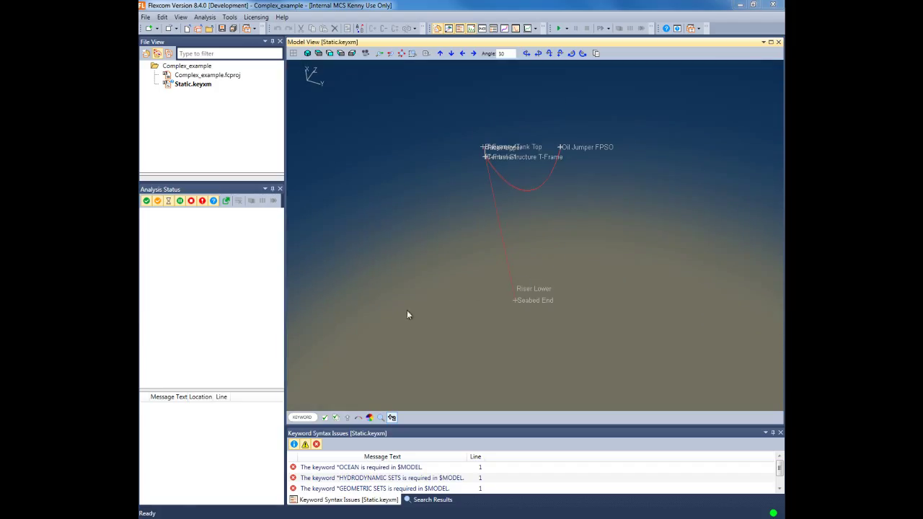
Hide the node labels in the model view, switching the node numbers on for a check and off again.
left_click(326, 418)
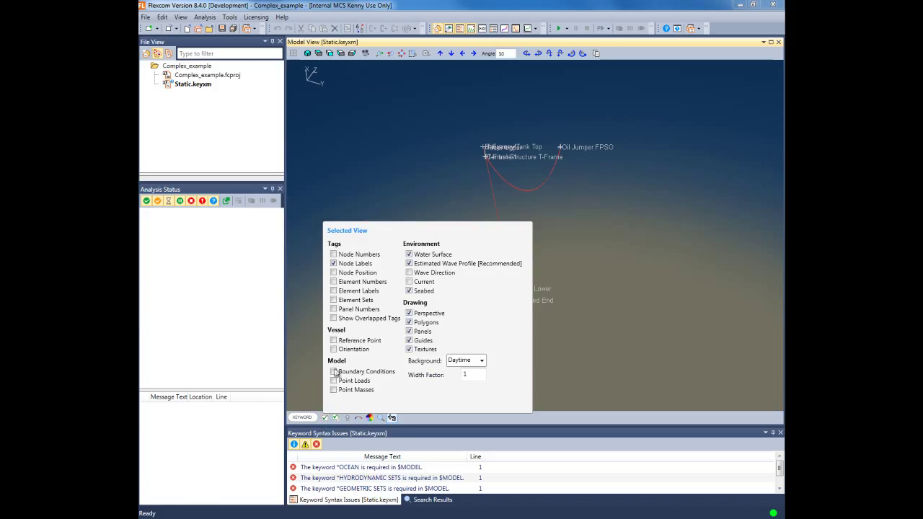
left_click(333, 264)
left_click(333, 255)
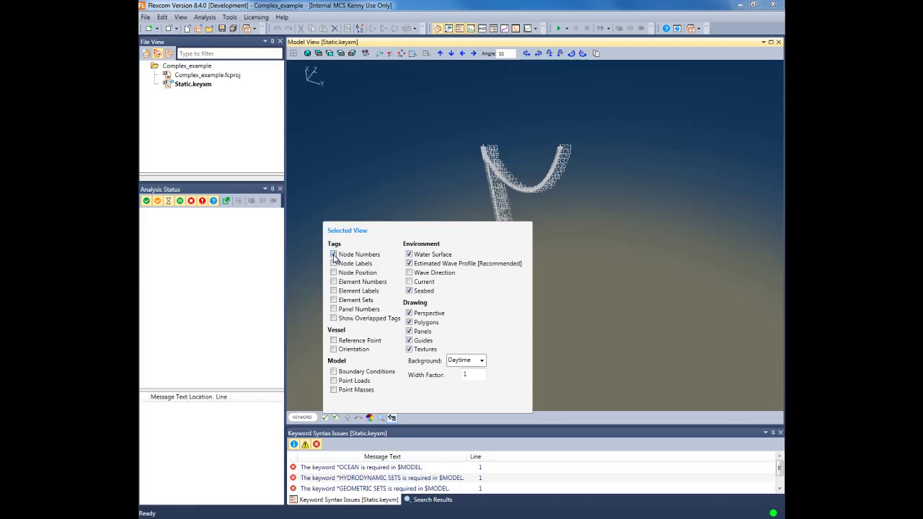
left_click(334, 255)
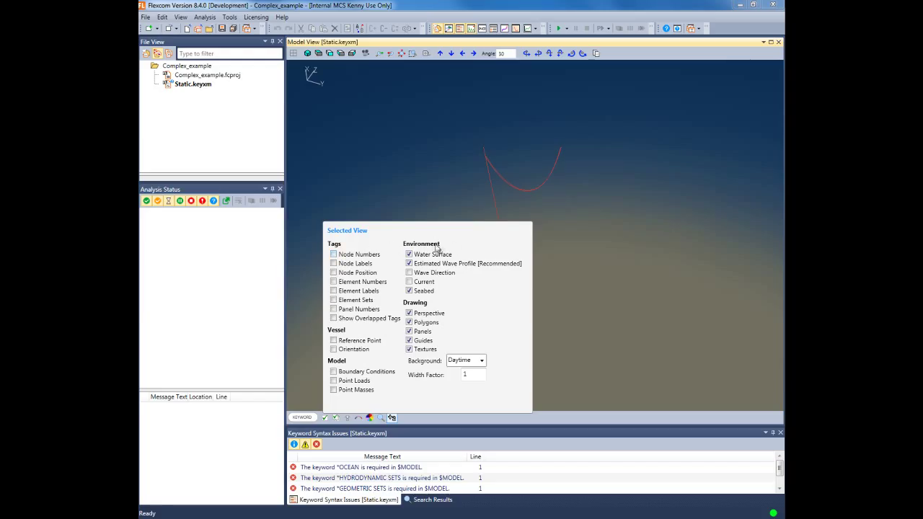
left_click(553, 282)
Examine the unlabelled model from another angle and narrow the model view to bring back the keyword editor.
left_click(477, 333)
left_click_drag(478, 334, 448, 312)
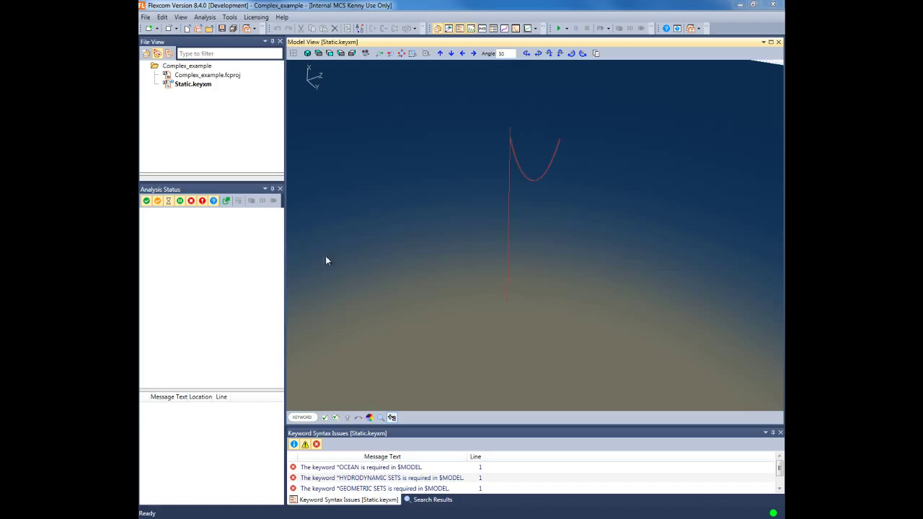
left_click_drag(284, 254, 638, 283)
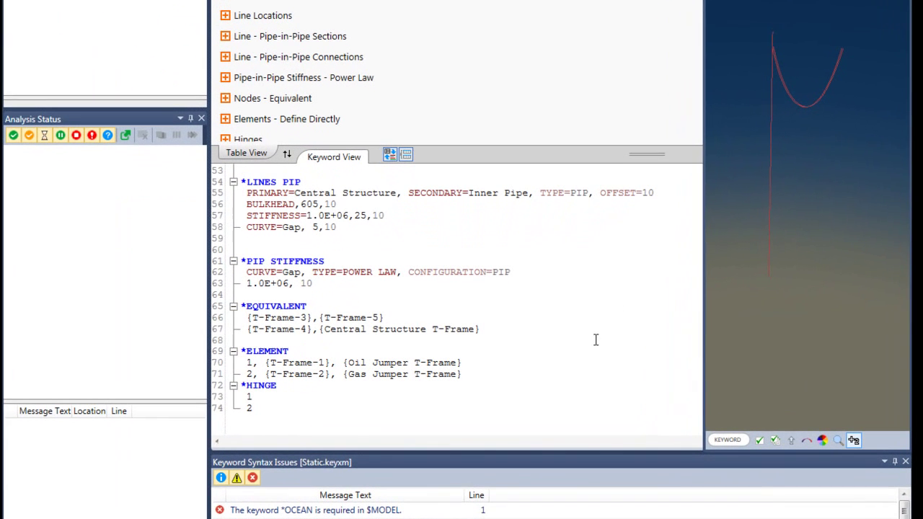
Insert a *GEOMETRIC SETS keyword below the *HINGE block at the end of the keyword file.
left_click(378, 424)
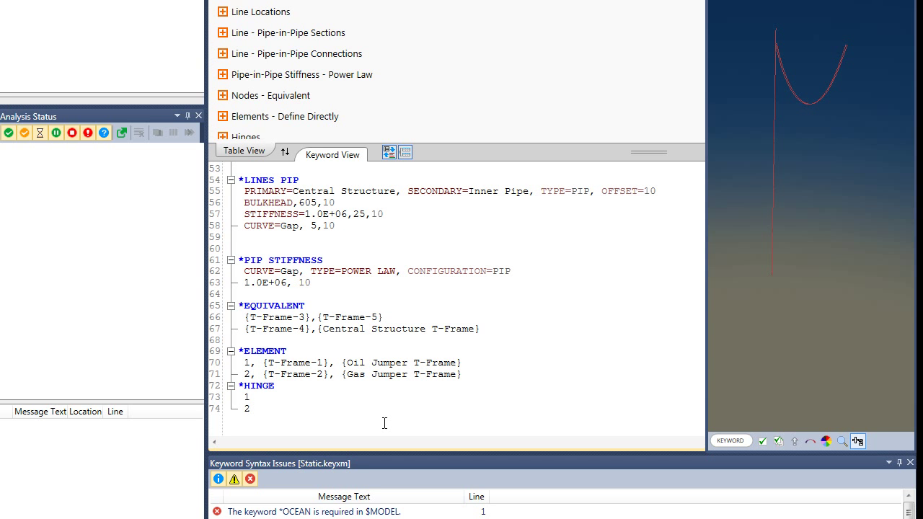
key("Return")
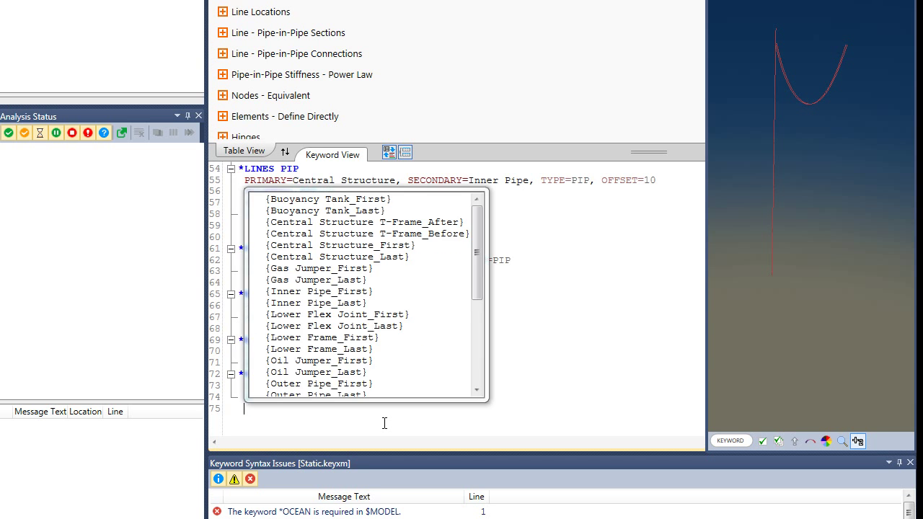
key("Escape")
key("Return")
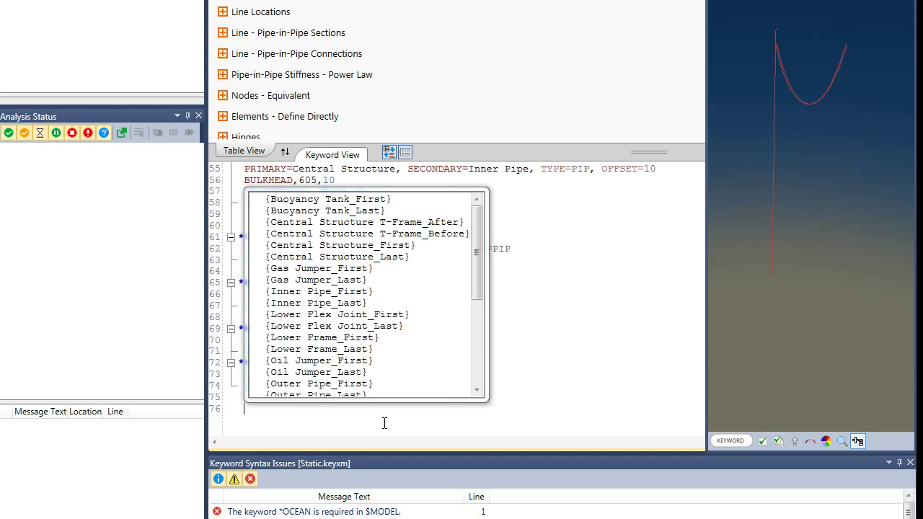
type("*Geo")
key("Return")
key("Return")
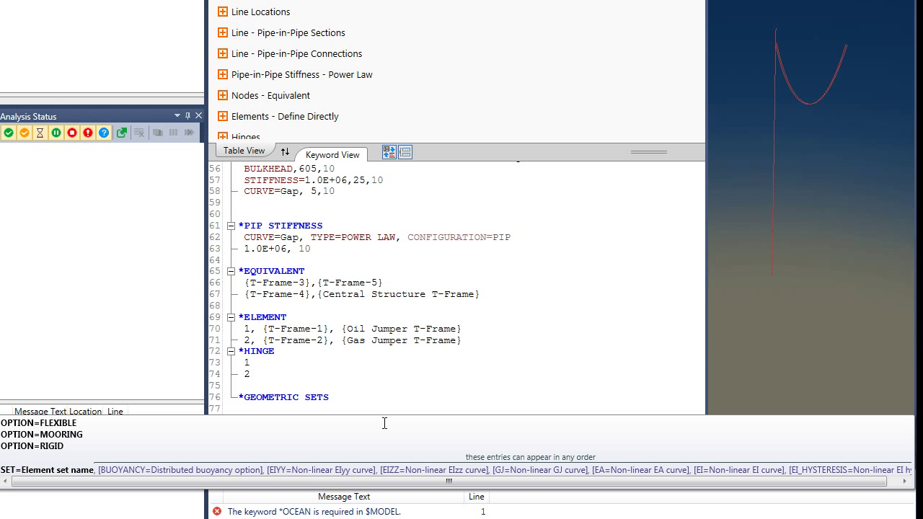
Begin a rigid-format entry (OPTION=RIGID) for the Inner Pipe element set under the *GEOMETRIC SETS keyword.
type("o")
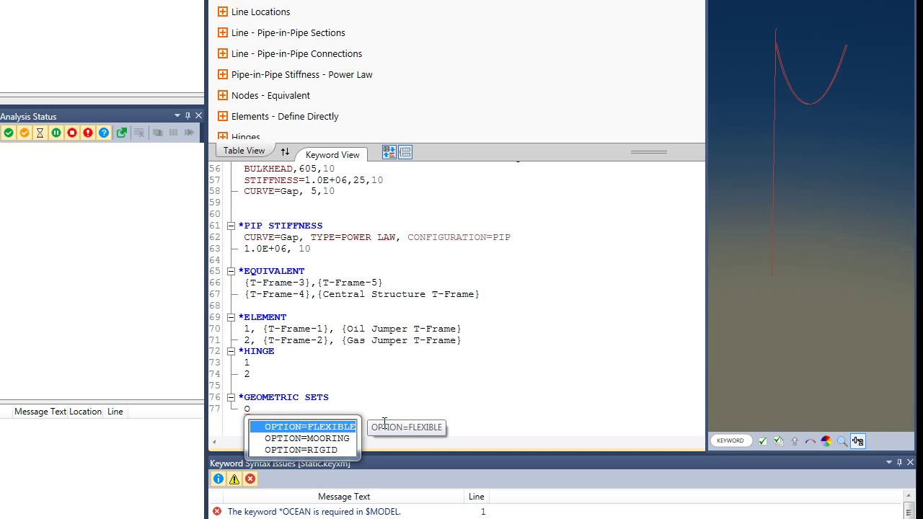
key("Down")
key("Down")
key("Return")
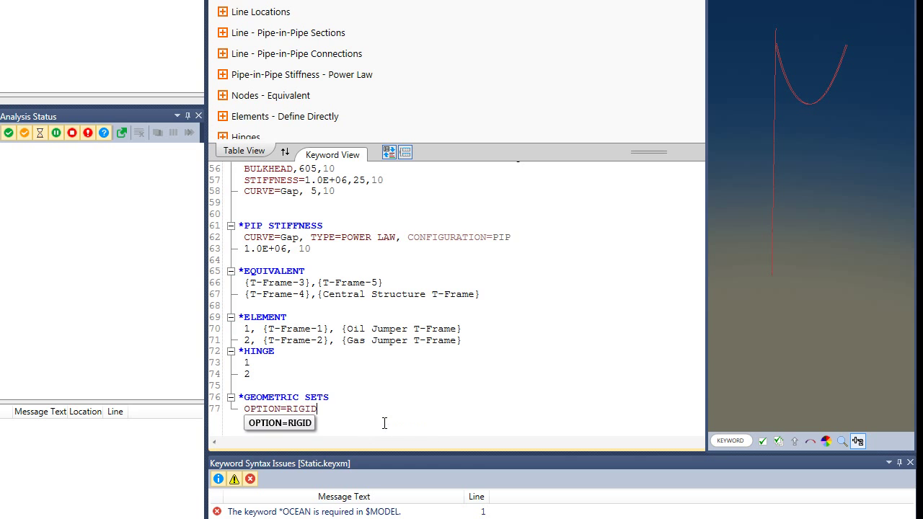
key("Return")
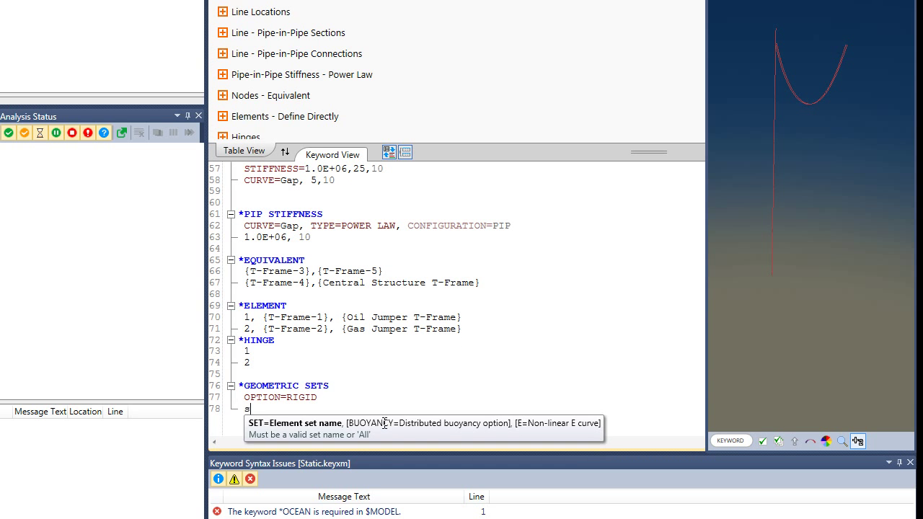
type("s")
key("Return")
key("Down")
key("Down")
key("Down")
key("Down")
key("Down")
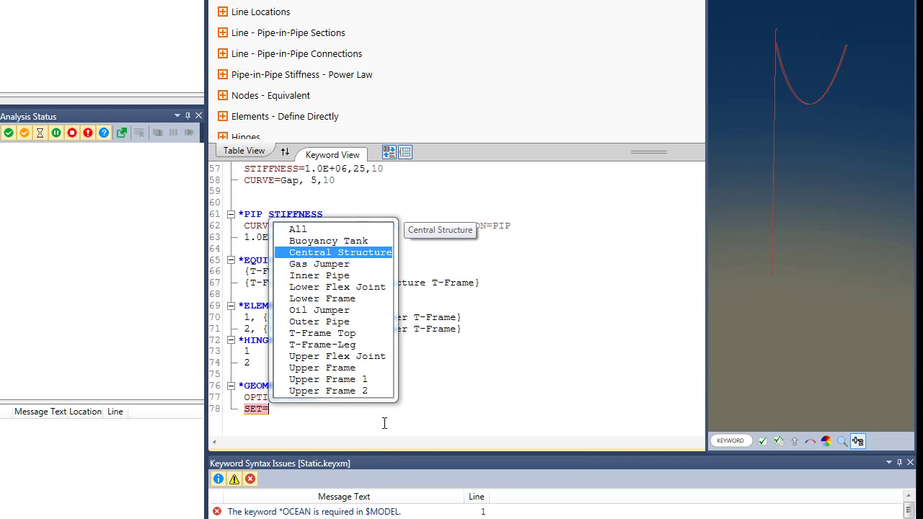
key("Return")
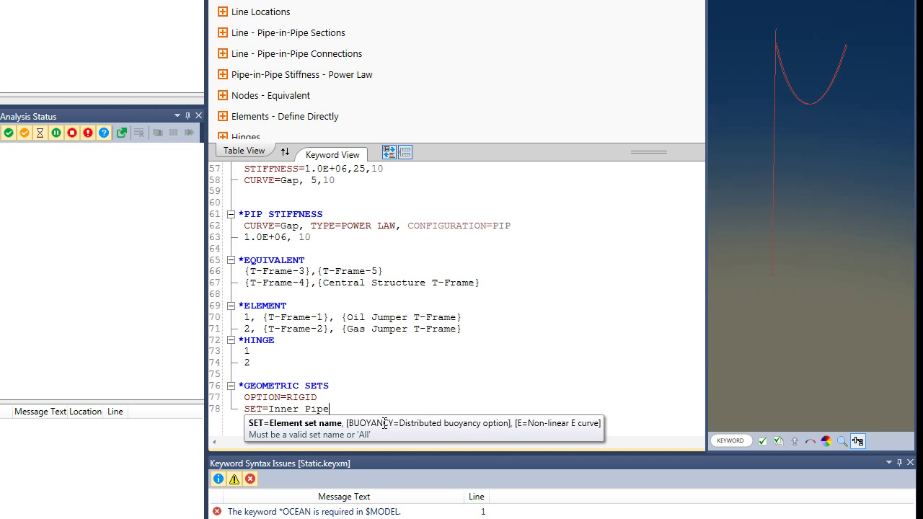
key("Return")
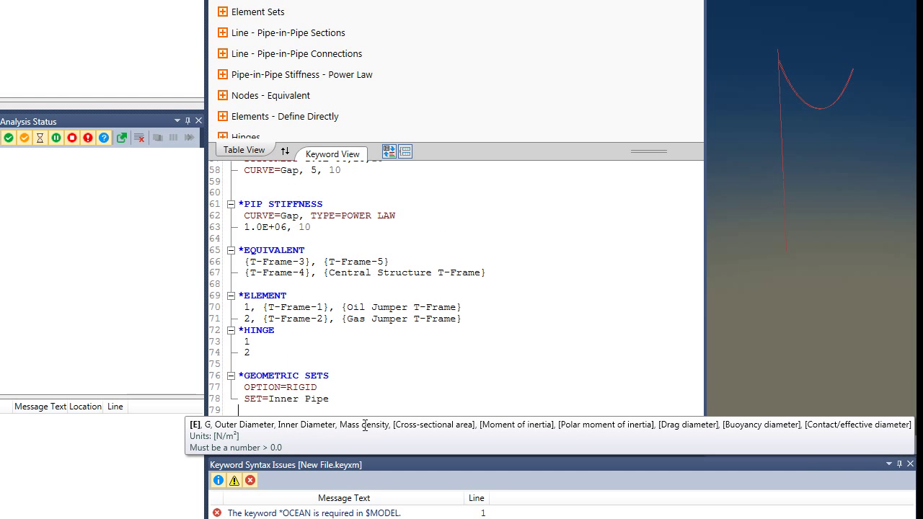
Enter the Inner Pipe properties: E 2.07E+11, G 8.00E+10, outer diameter 0.296 m, inner diameter 0.254 m and mass density 7850.
type("2.07E+11")
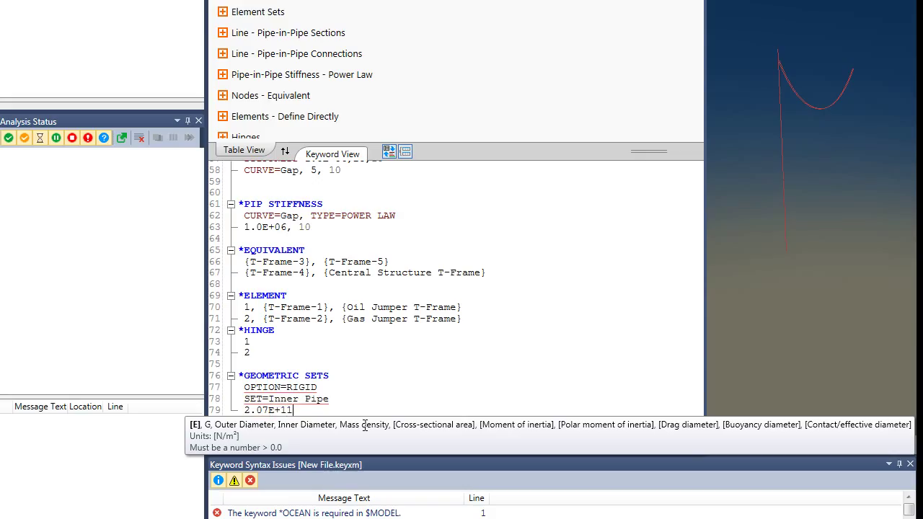
type(", 8.0")
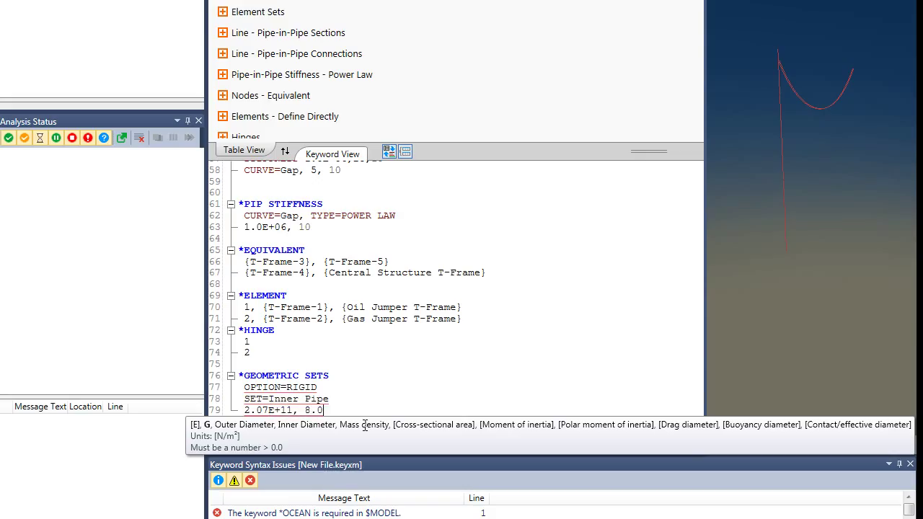
type("0E+10, 0.296")
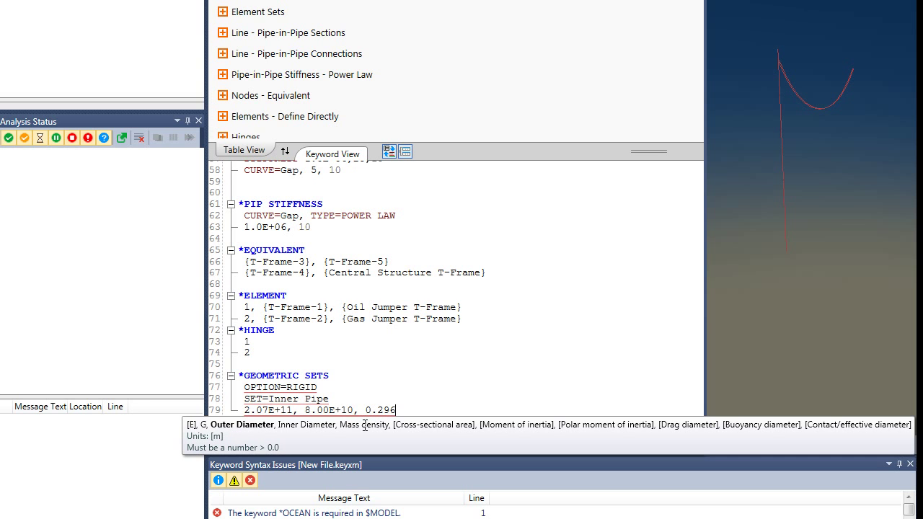
type(", 0.2")
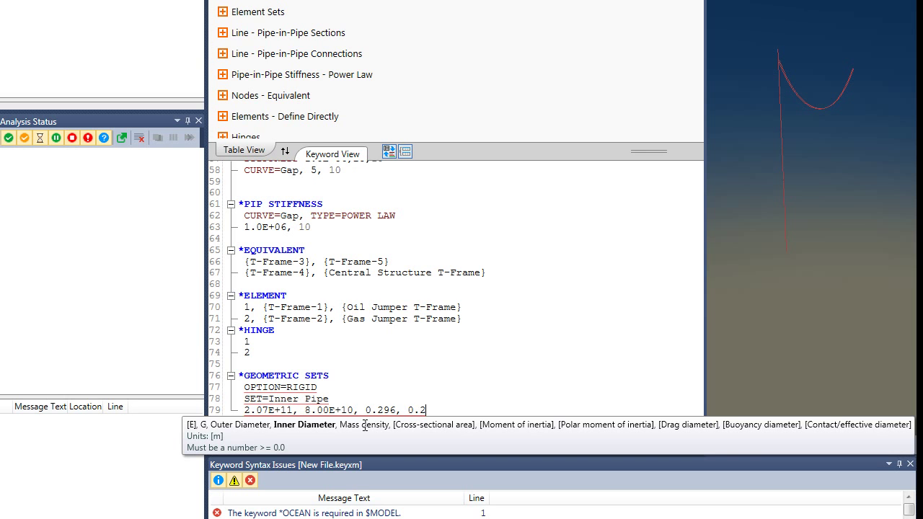
type("54, ")
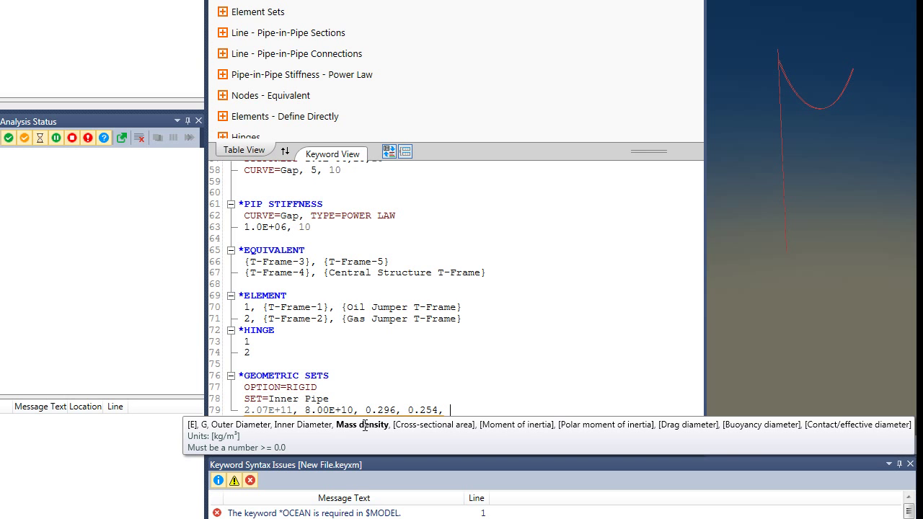
type("78")
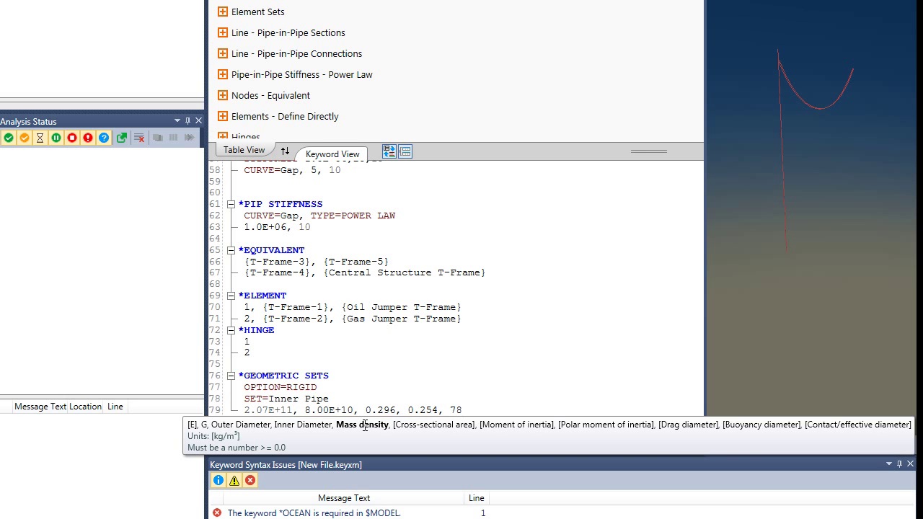
type("50")
key("Return")
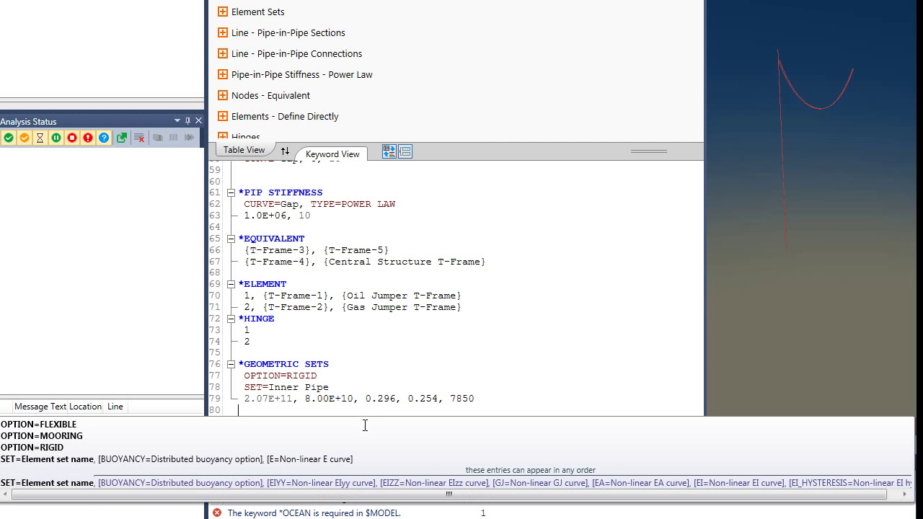
Begin a second OPTION=RIGID entry for the Outer Pipe element set below the Inner Pipe properties.
type("o")
key("Down")
key("Down")
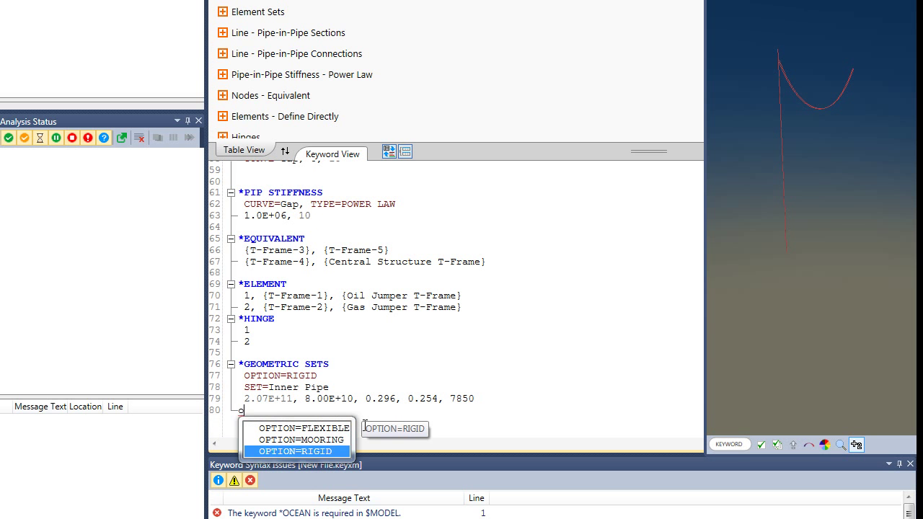
key("Return")
key("Return")
type("s")
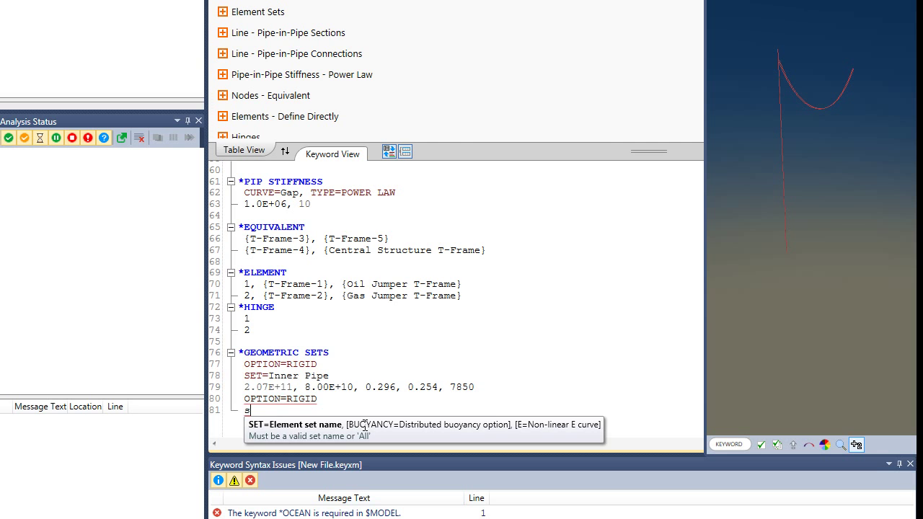
type("et=")
key("Down")
key("Down")
key("Down")
key("Down")
key("Down")
key("Down")
key("Down")
key("Down")
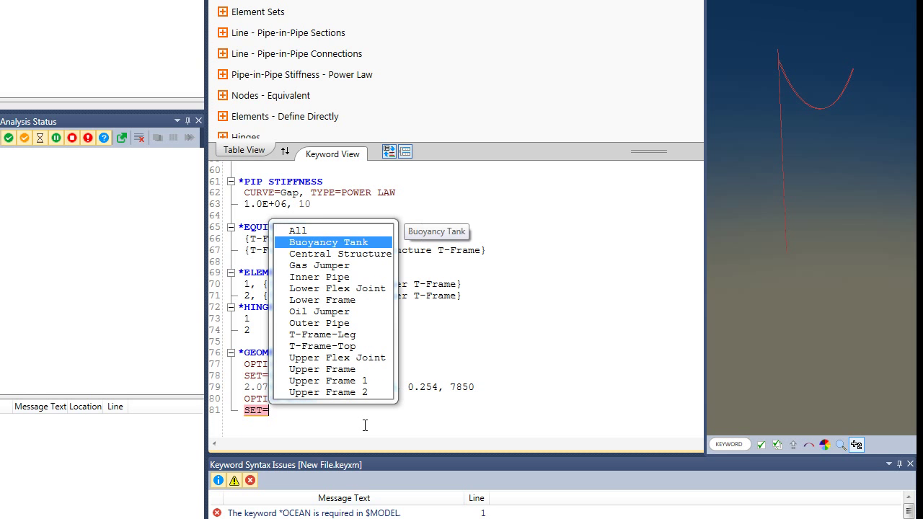
key("Down")
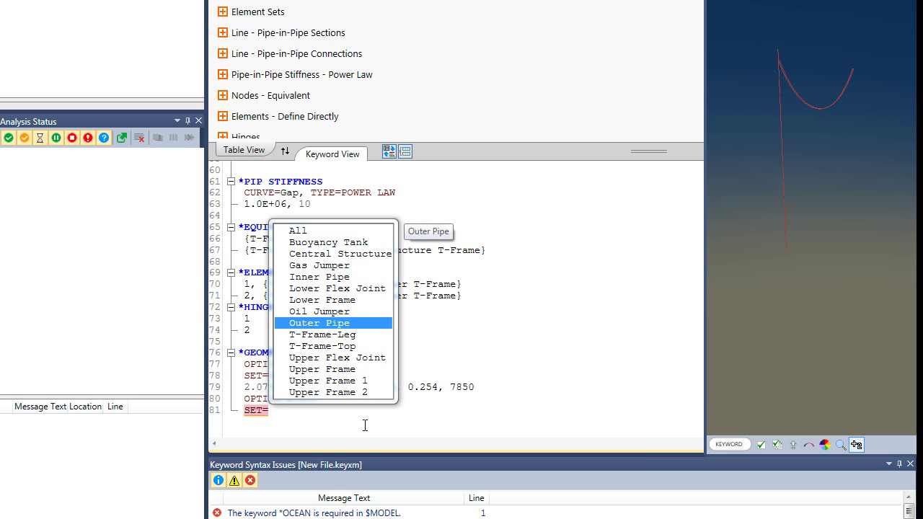
key("Return")
key("Return")
Enter the Outer Pipe properties: E 2.07E+11, G 8.00E+10, diameters 0.364 and 0.316 m, density 7850, and 0.524 m drag and buoyancy diameters.
type("2.07")
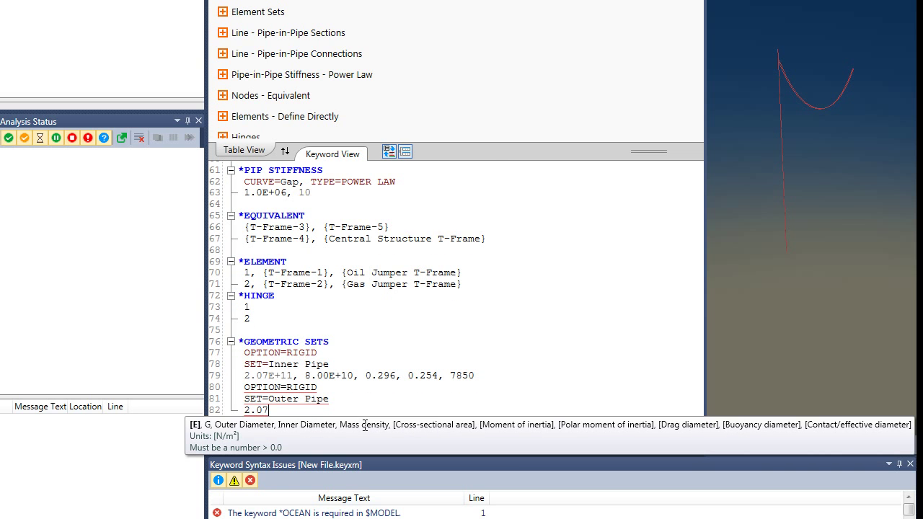
type("E+11, ")
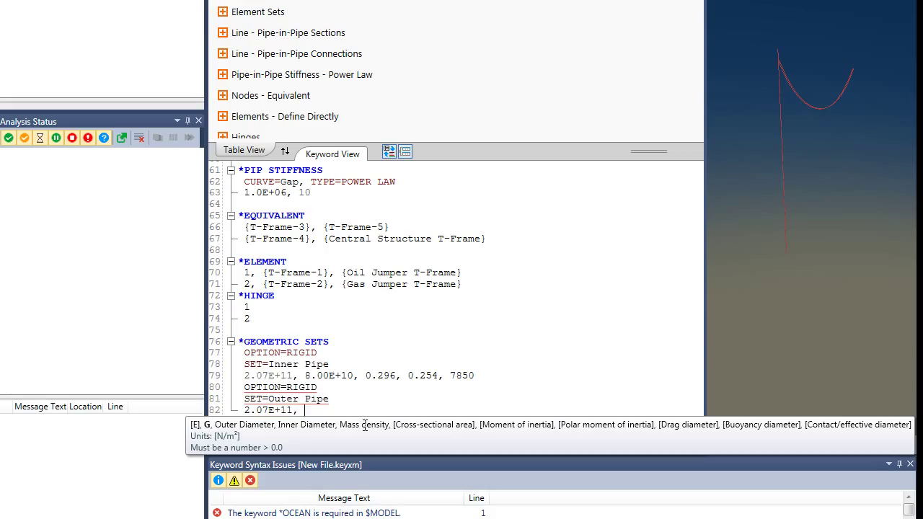
type("8.00E+10, 0")
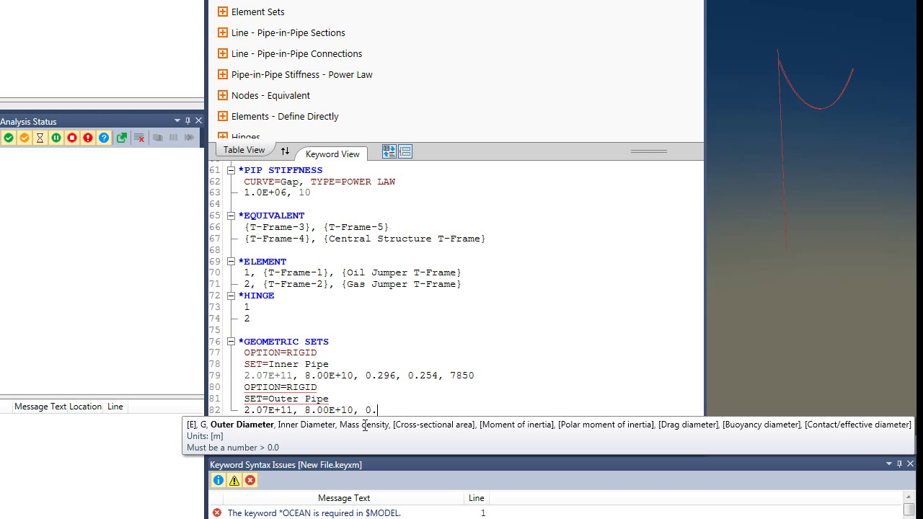
type(".364, 0.")
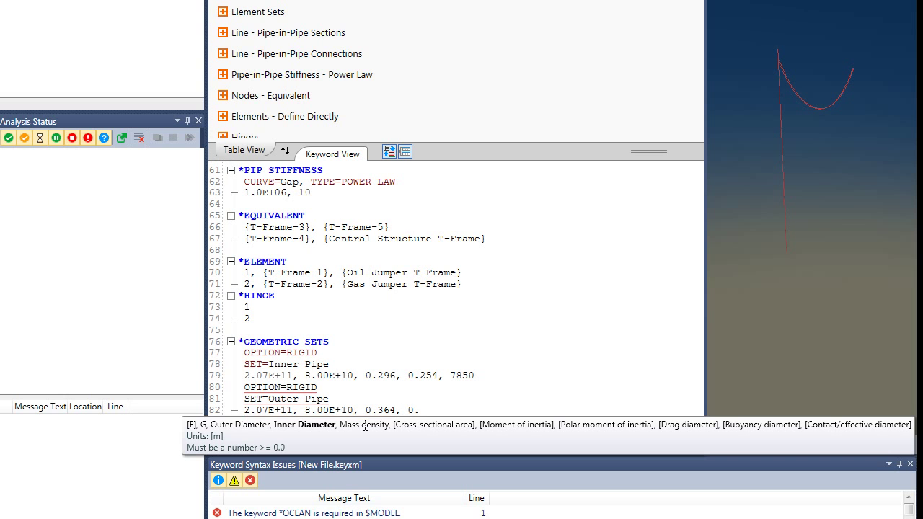
type("316, 78")
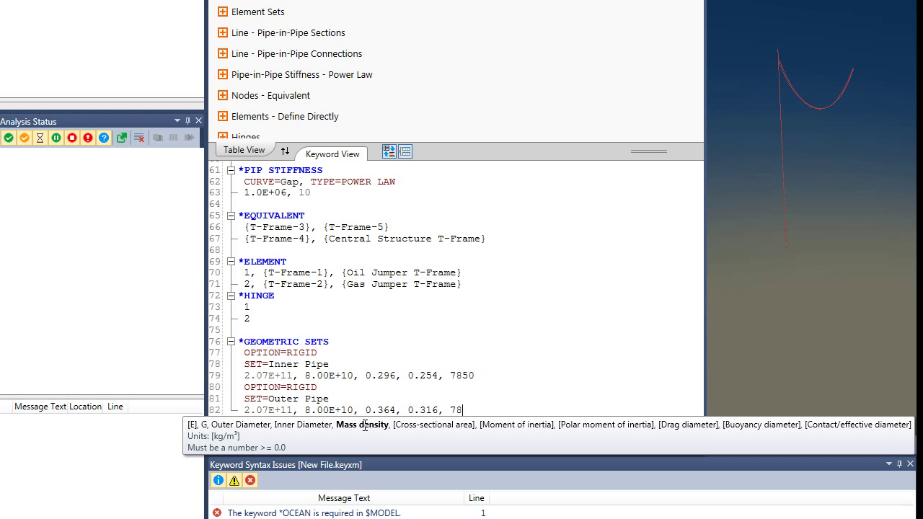
type("50, , , , ")
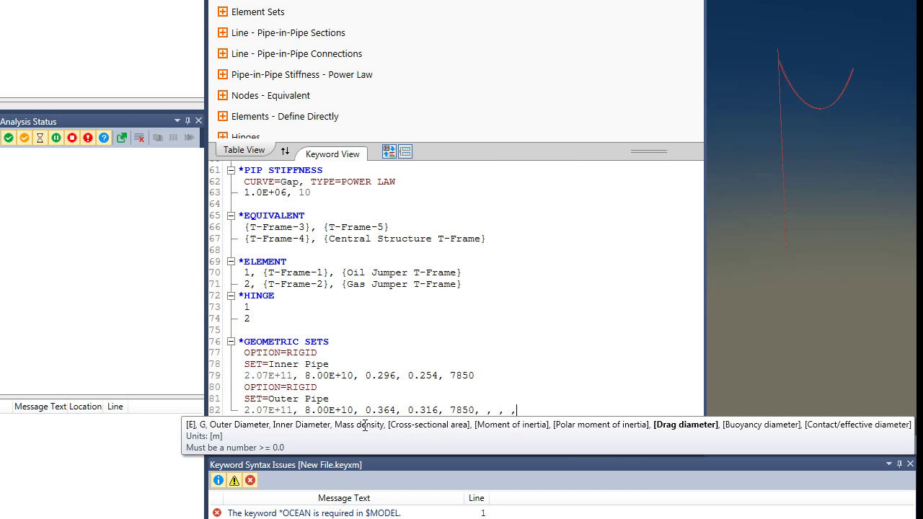
type("0.524, 0.524")
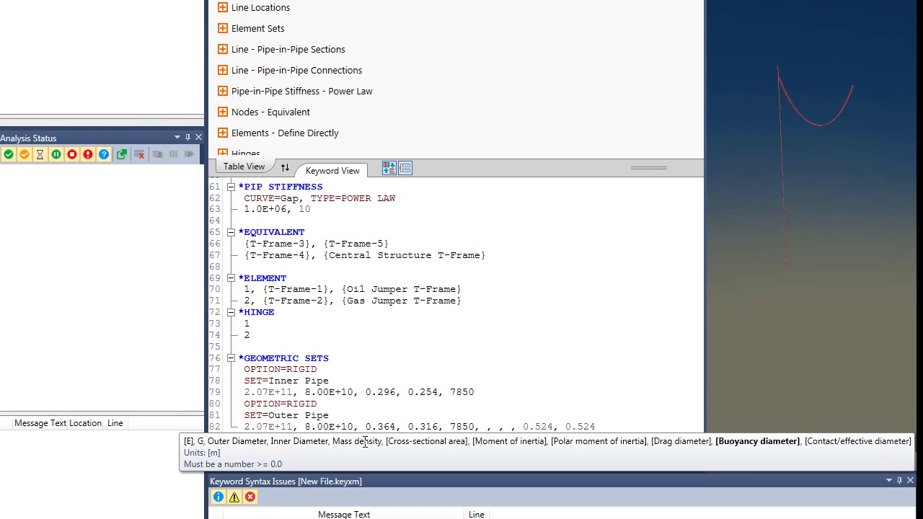
left_click(630, 414)
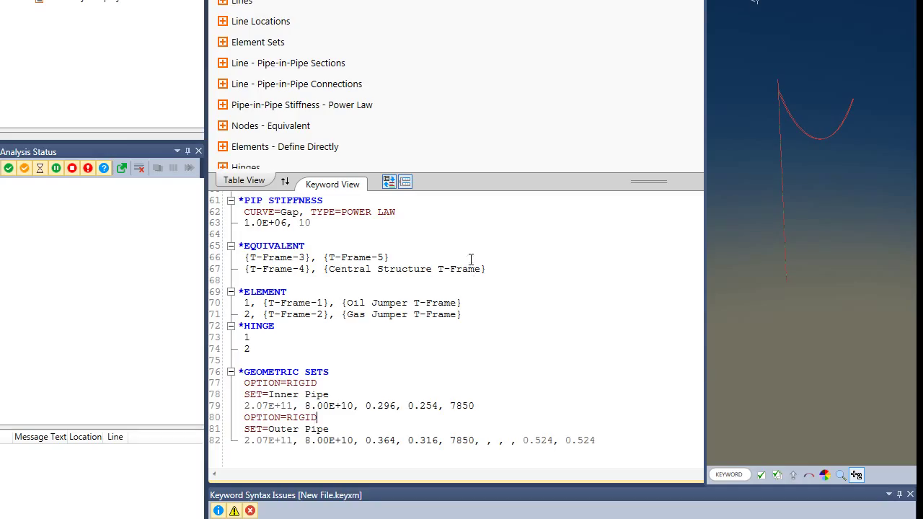
Add a Coatings table to the model from the geometric property features.
scroll(452, 161, "down", 1)
right_click(452, 162)
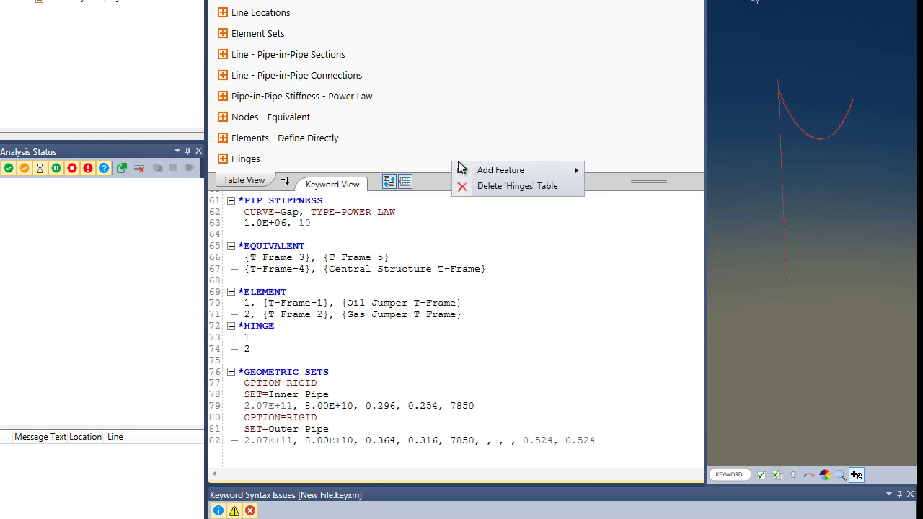
mouse_move(464, 171)
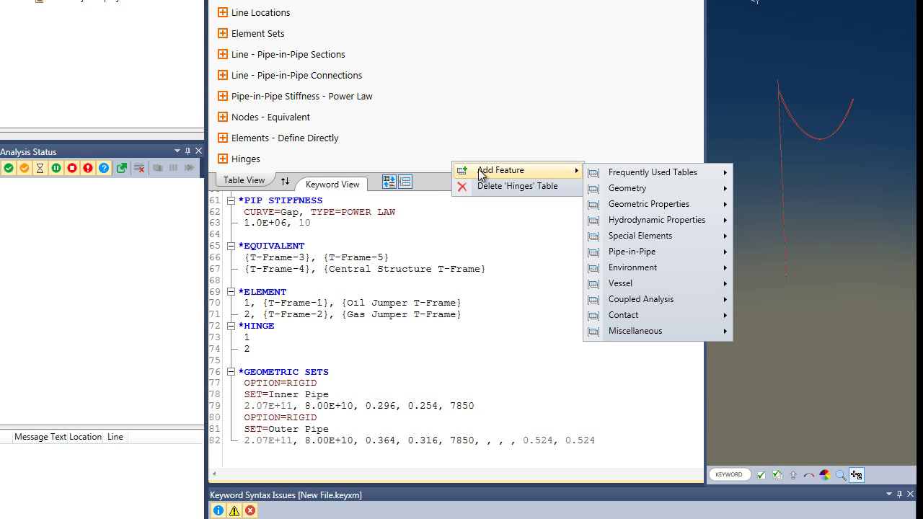
mouse_move(608, 177)
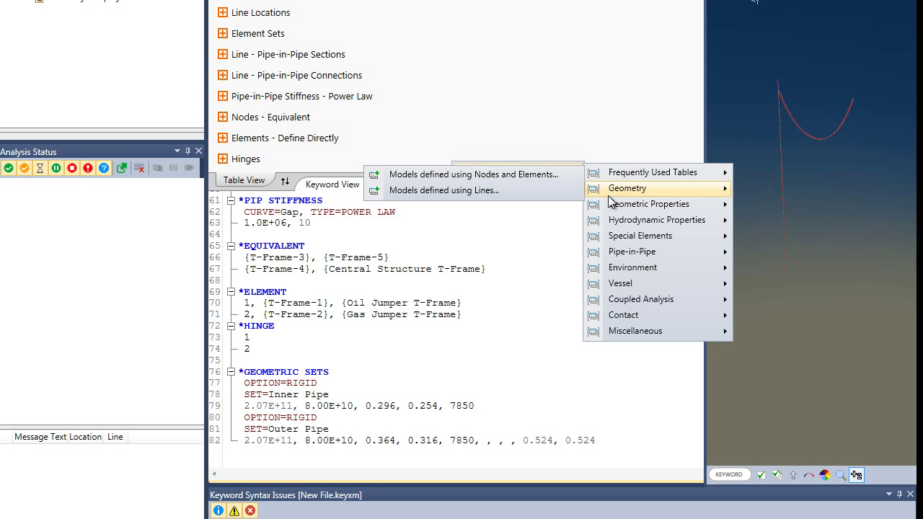
mouse_move(612, 209)
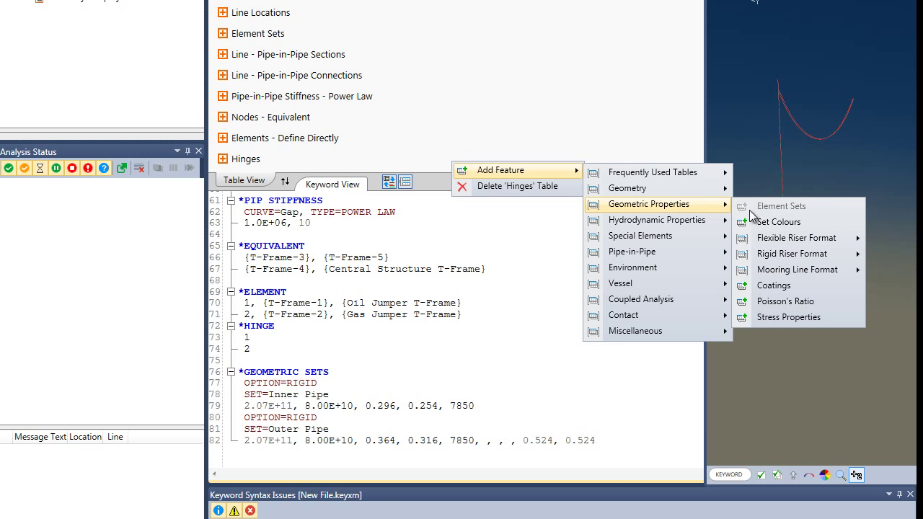
left_click(765, 287)
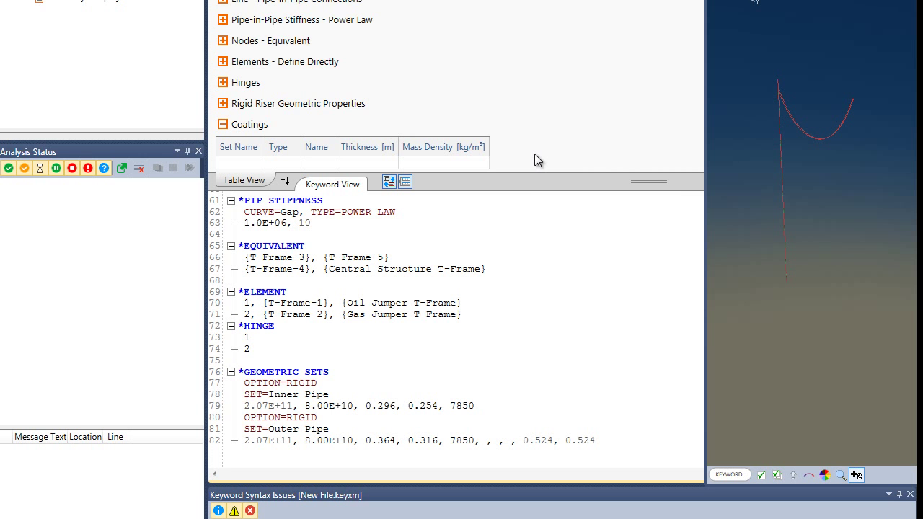
Define an external coating on the Outer Pipe set named Insulation, with thickness 0.08 m and mass density 900 kg/m³.
left_click(246, 163)
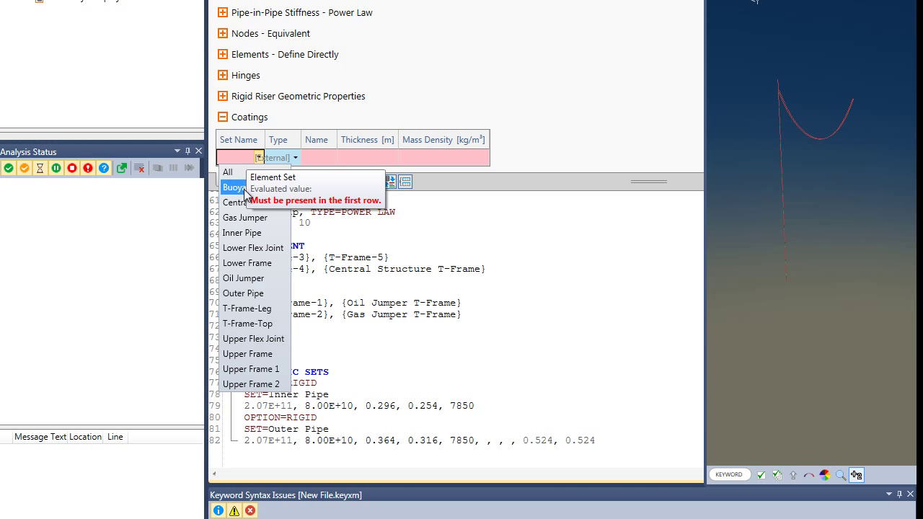
left_click(266, 300)
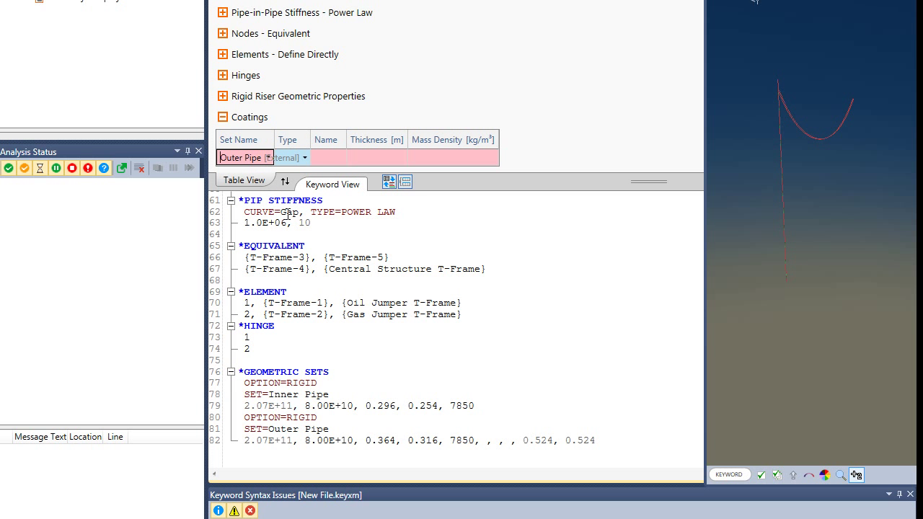
left_click(304, 157)
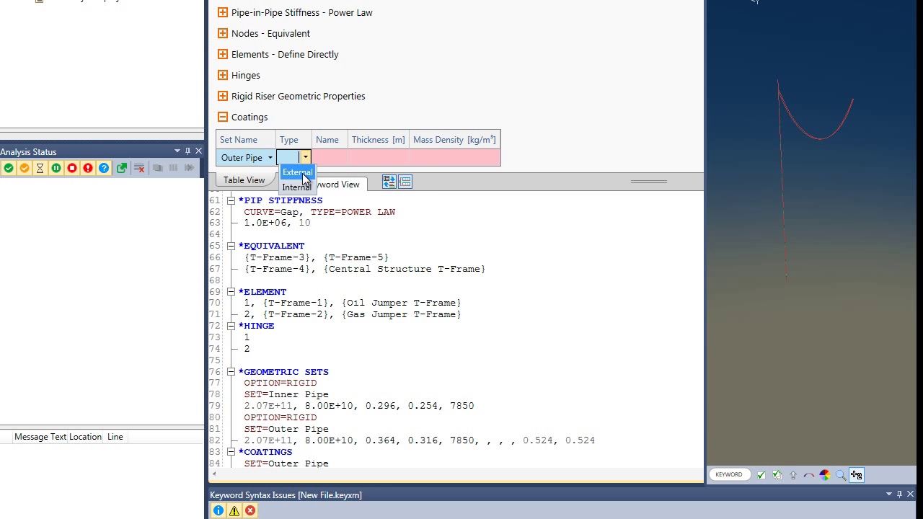
left_click(304, 171)
left_click(337, 159)
type("Insulation")
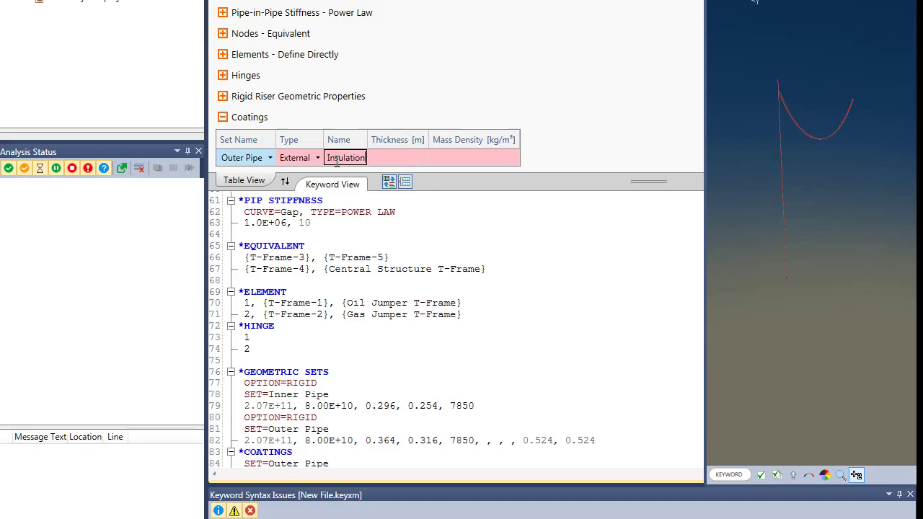
key("Tab")
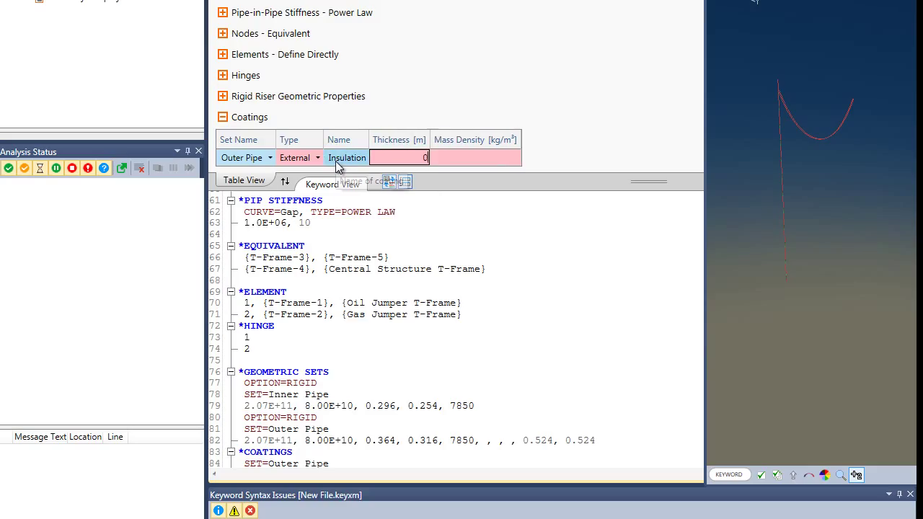
type("8")
key("Tab")
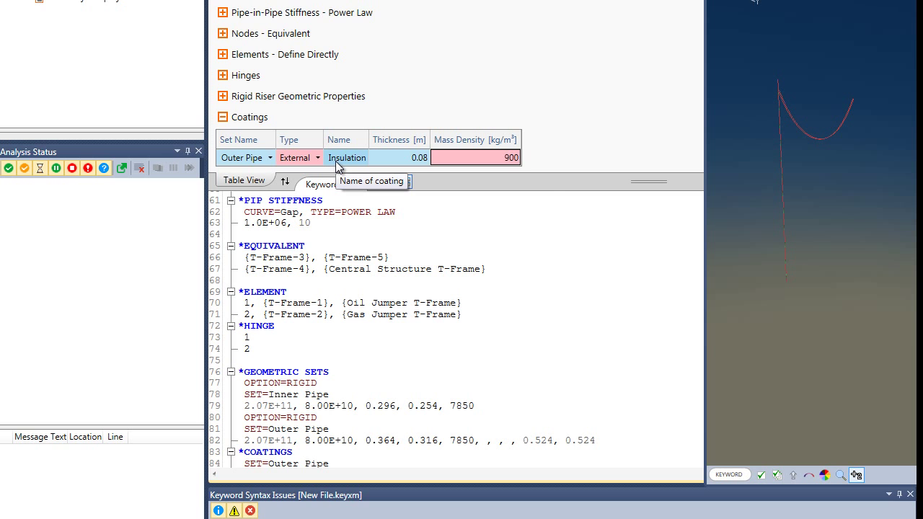
key("Return")
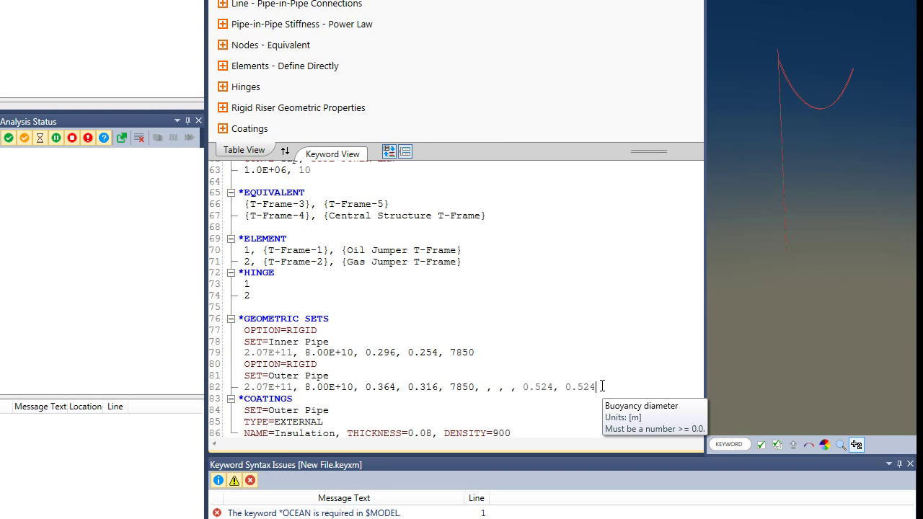
Insert a new line after the Outer Pipe properties and examine the flexible-format sets from Oil Jumper to Buoyancy Tank.
left_click(603, 386)
key("Return")
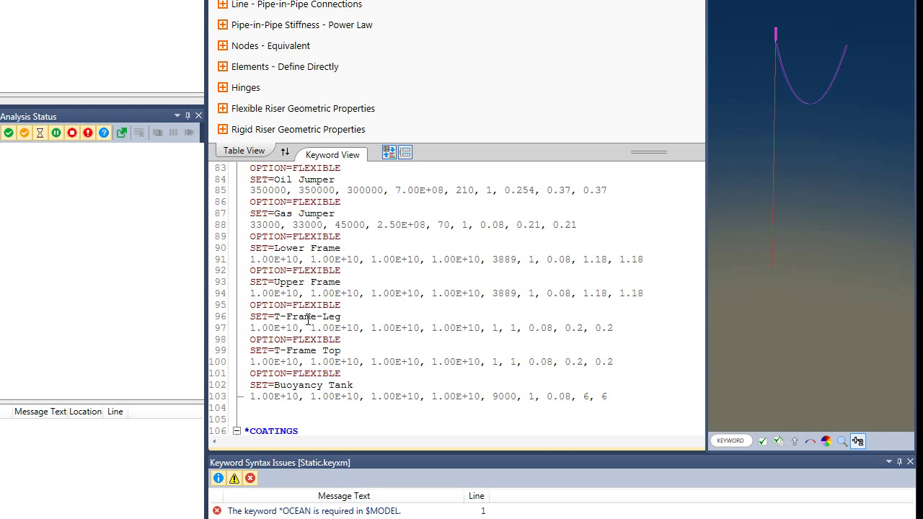
scroll(515, 313, "up", 1)
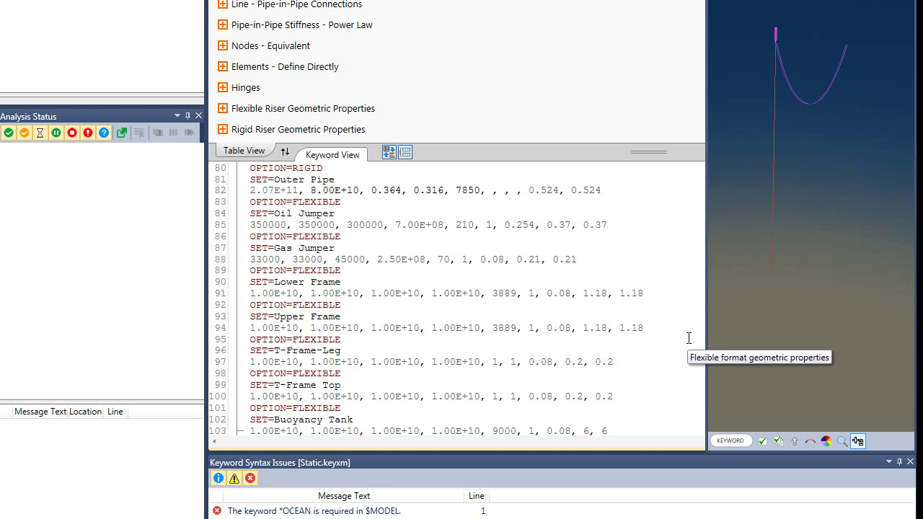
scroll(689, 338, "down", 1)
scroll(689, 339, "down", 1)
left_click(646, 374)
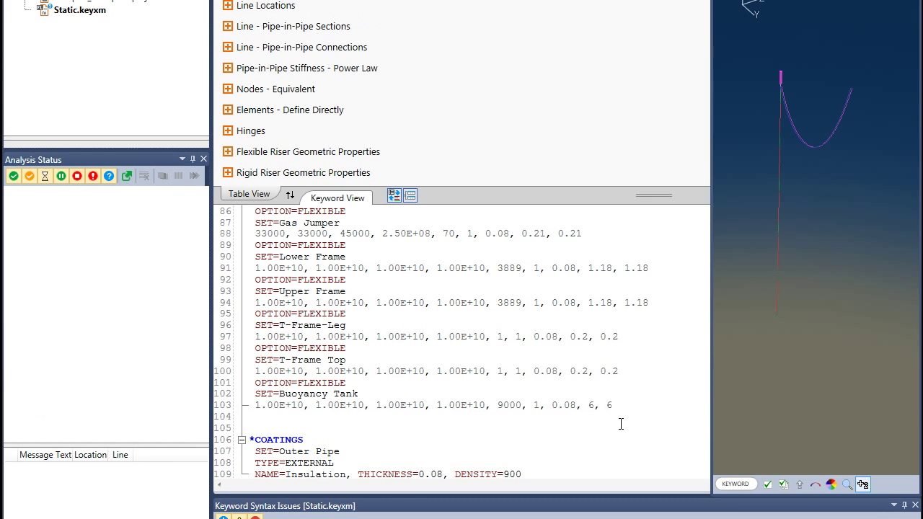
Start a *FLEX JOINT keyword block below the *COATINGS block.
left_click(616, 382)
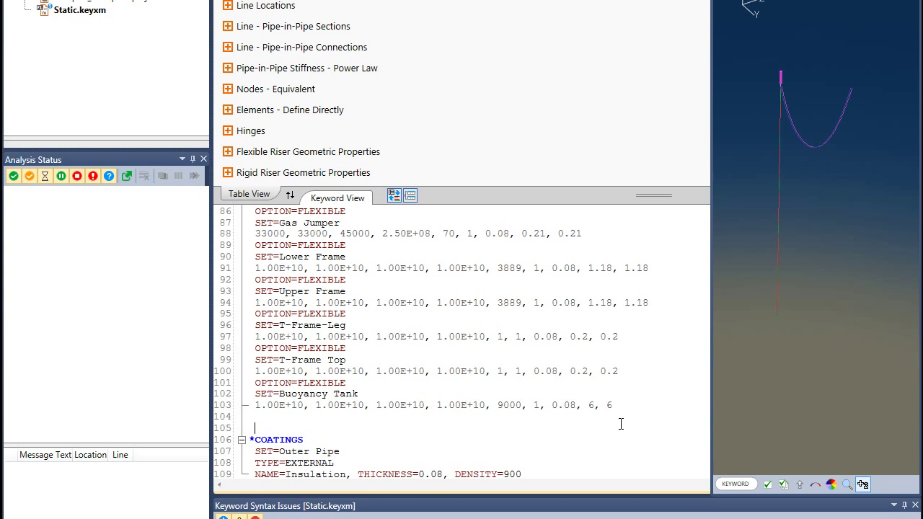
scroll(621, 424, "down", 3)
left_click(560, 381)
key("Return")
key("Return")
type("*")
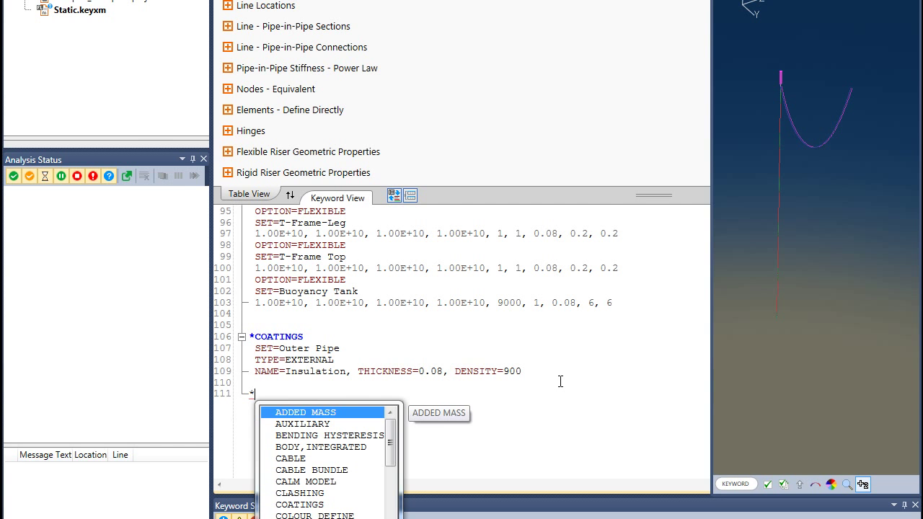
type("f")
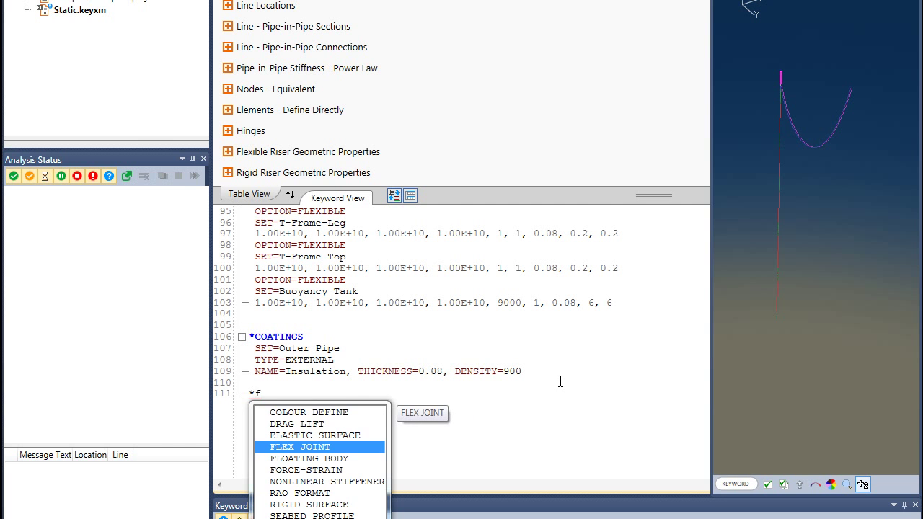
key("Return")
key("Return")
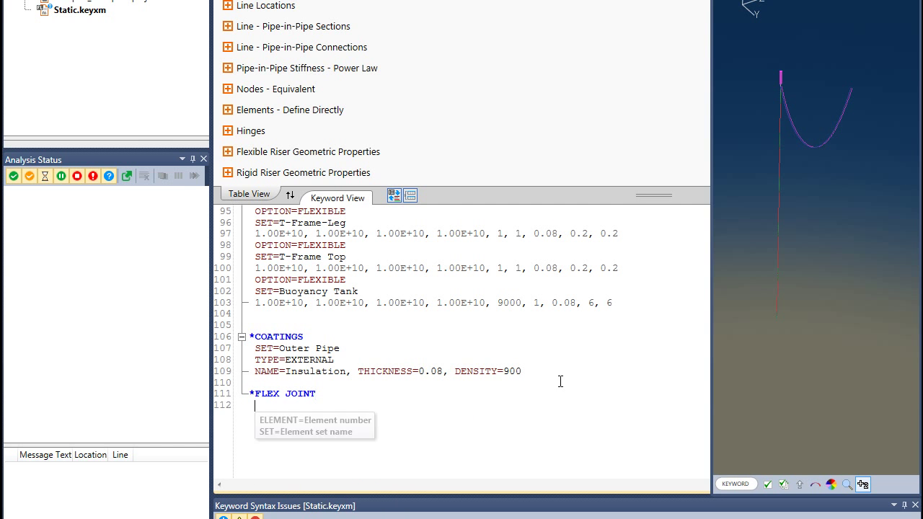
Assign the first flex joint entry to the Lower Flex Joint element set.
type("s")
key("Return")
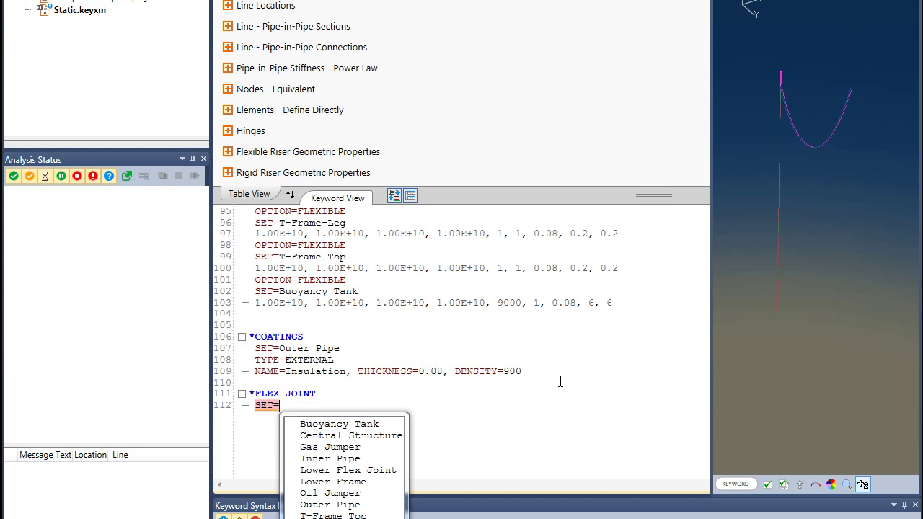
key("Down")
key("Down")
key("Down")
key("Down")
key("Down")
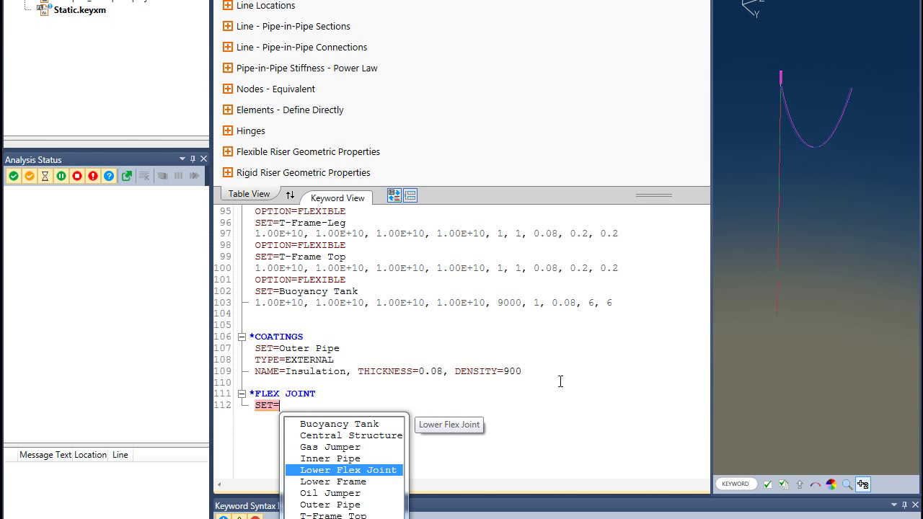
key("Return")
key("Return")
Give the lower flex joint weights of 0.0 in water and air and a LINEAR stiffness of 20000 N.m/°.
type("0.0, 0.0")
key("Return")
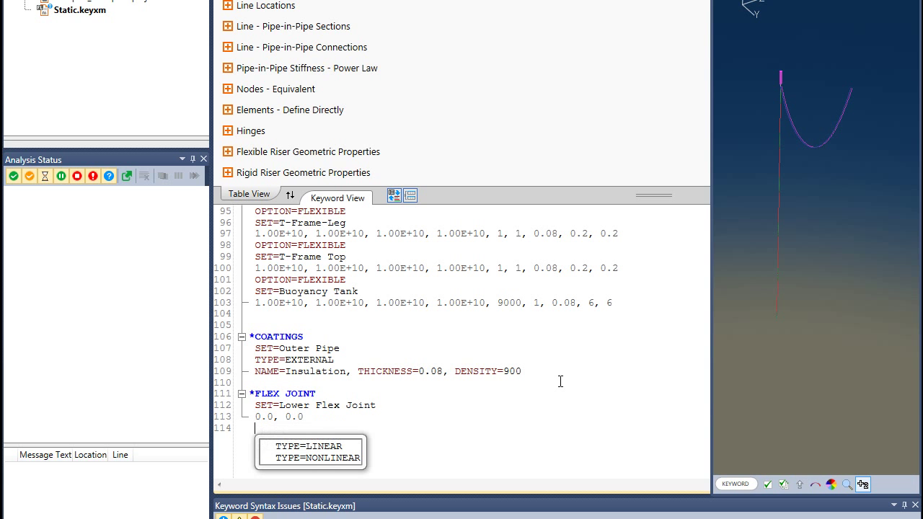
key("Return")
key("Return")
type("20000")
key("Return")
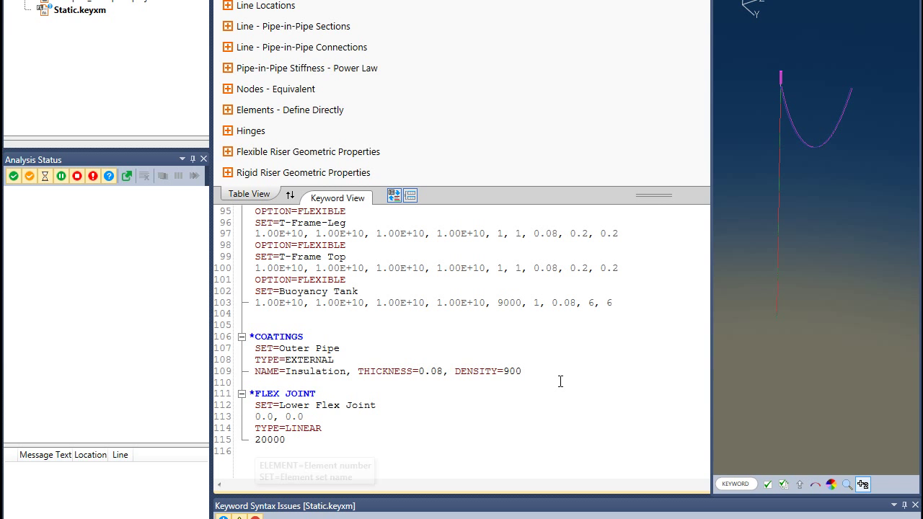
Add a second flex joint entry for the Upper Flex Joint element set.
type("s")
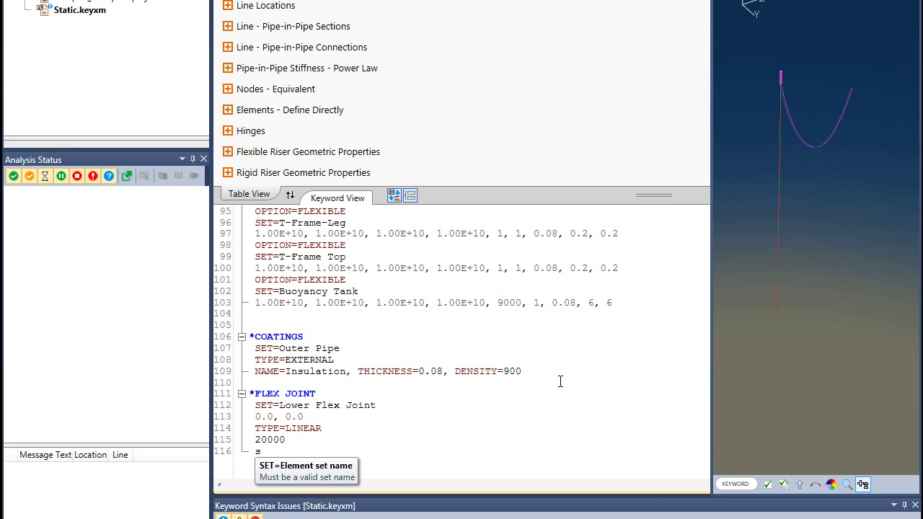
key("Return")
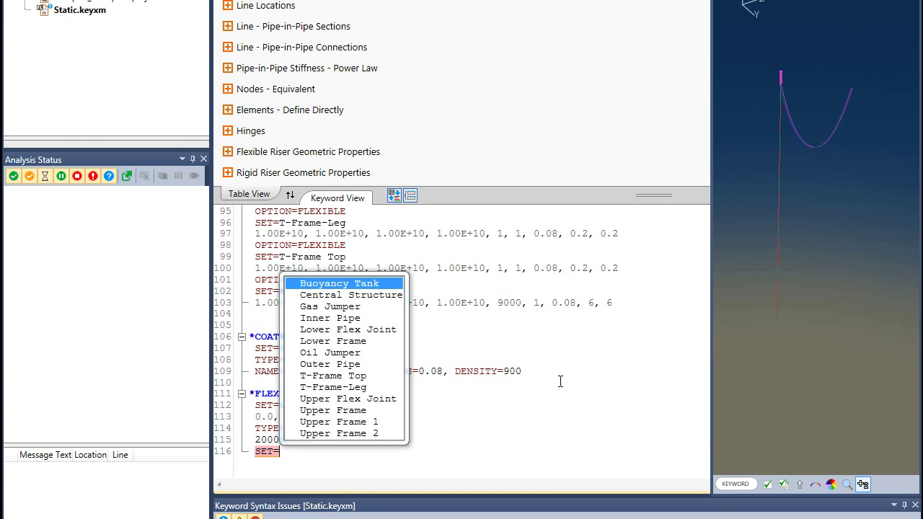
key("Down")
key("Down")
key("Down")
key("Down")
key("Down")
key("Down")
key("Down")
key("Down")
key("Down")
key("Down")
key("Down")
key("Return")
key("Return")
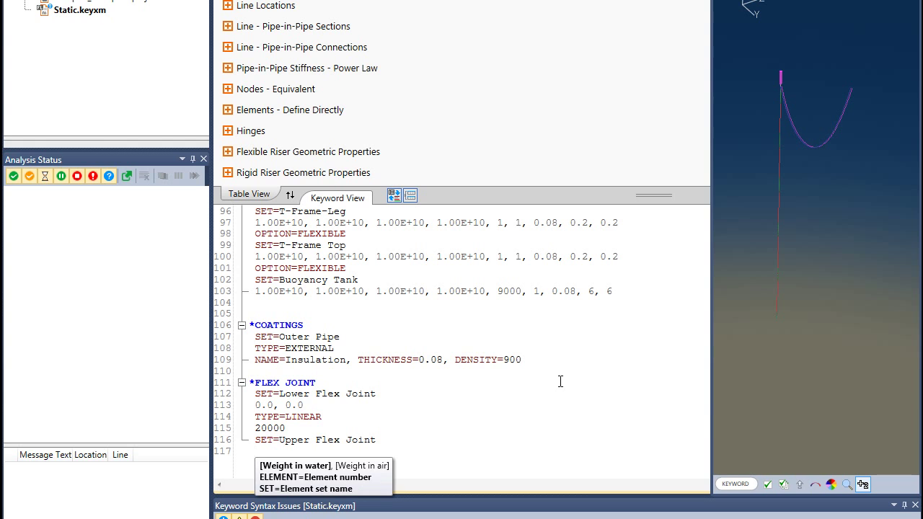
Give the upper flex joint weights of 0.0 in water and air and a LINEAR stiffness of 20000 N.m/°.
type("0.0")
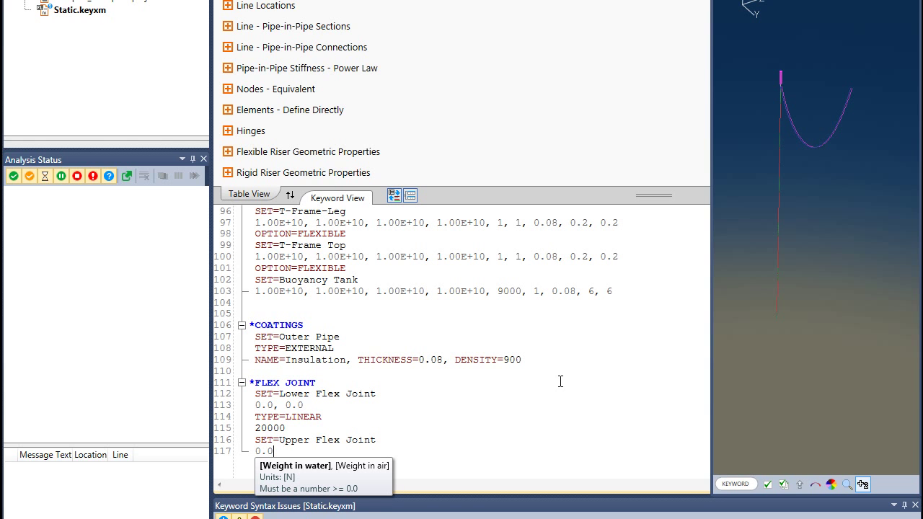
type(", 0")
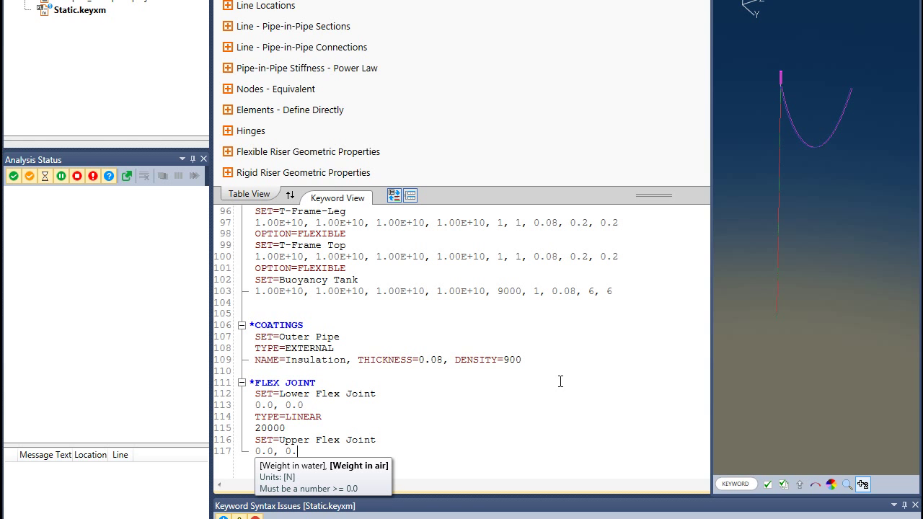
type(".0")
key("Return")
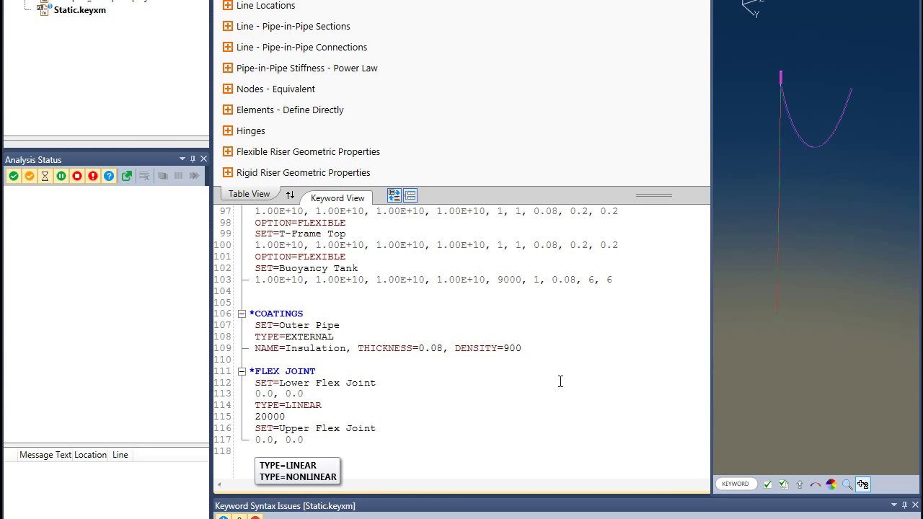
type("TYPE=")
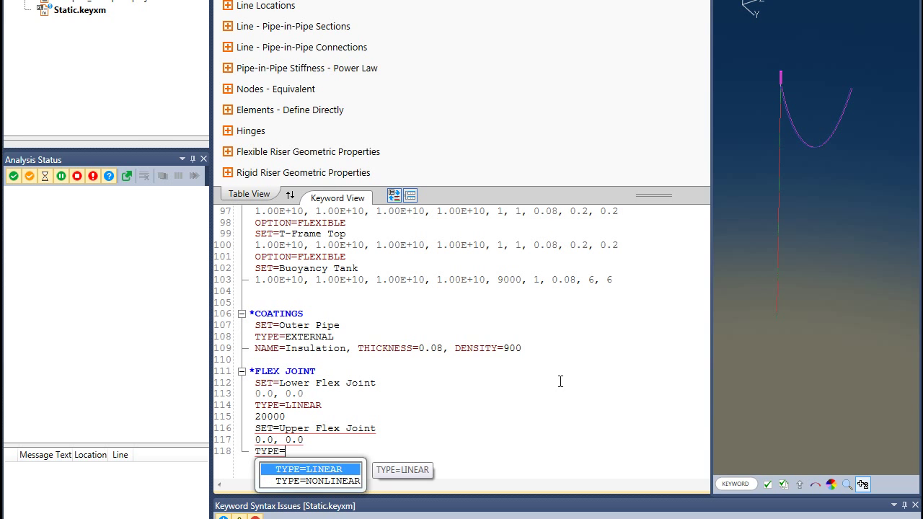
key("Return")
key("Return")
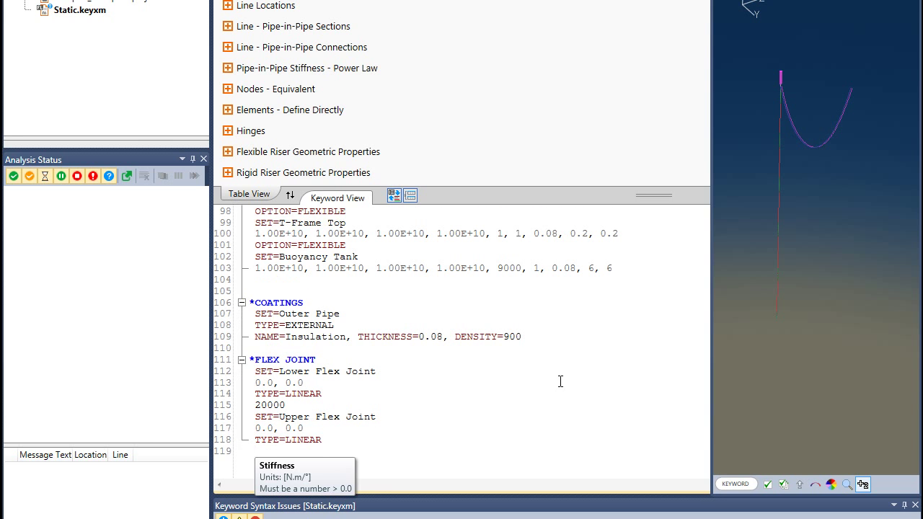
type("20000")
key("Return")
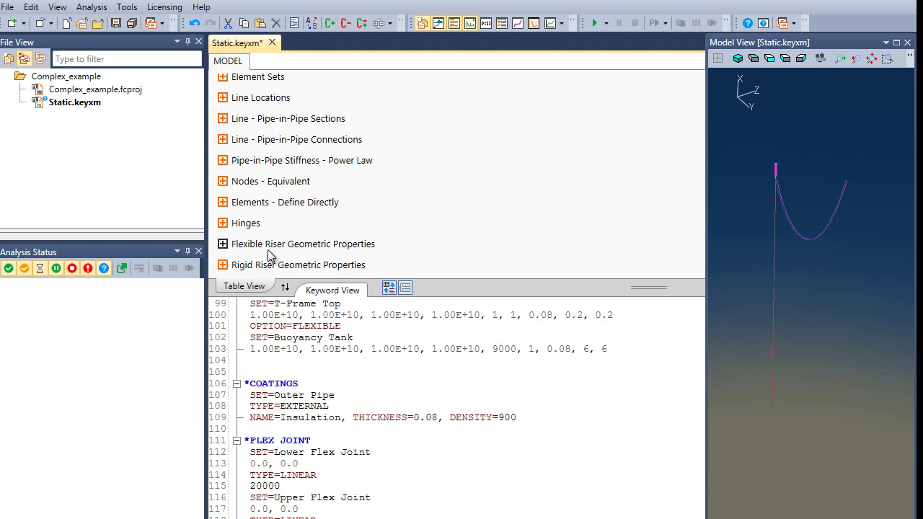
Add a constant hydrodynamic properties table to the model.
right_click(375, 225)
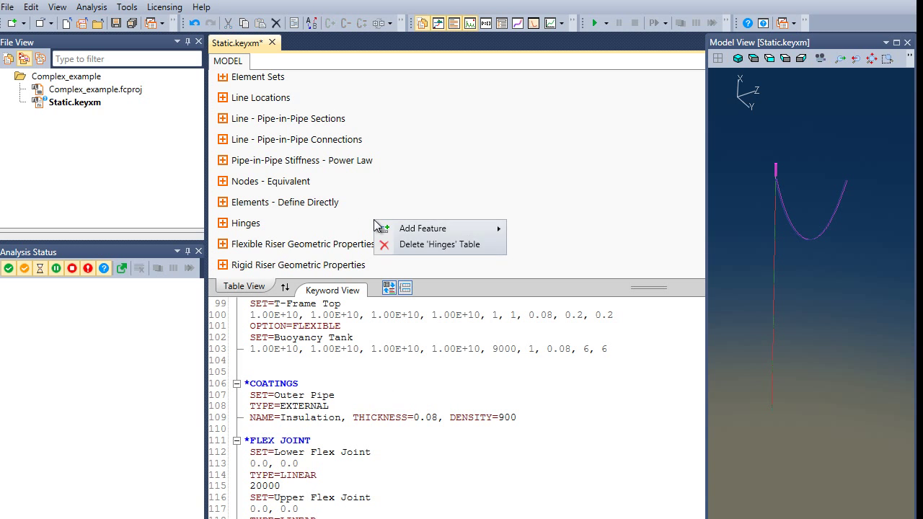
mouse_move(382, 230)
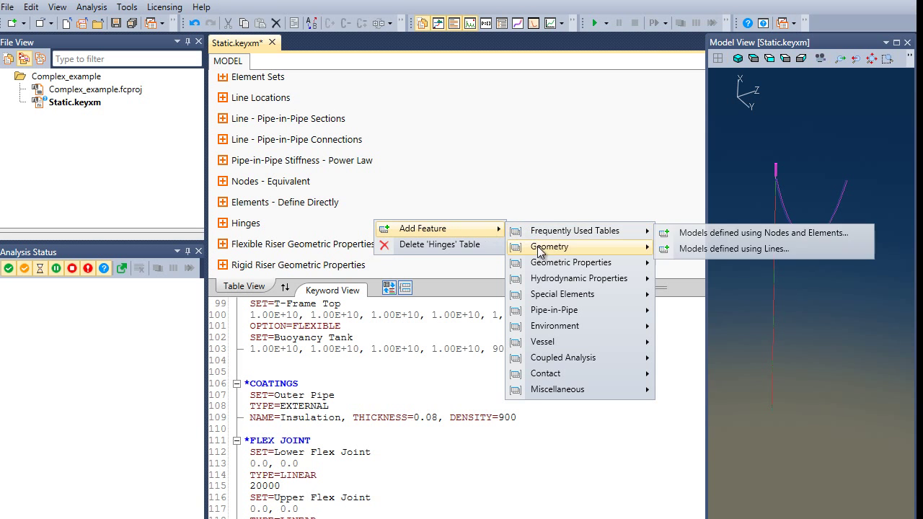
mouse_move(555, 286)
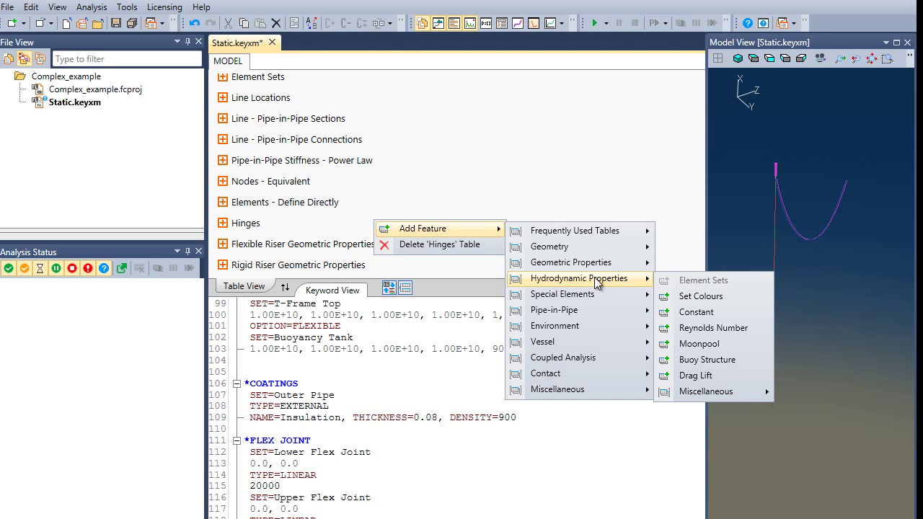
left_click(682, 314)
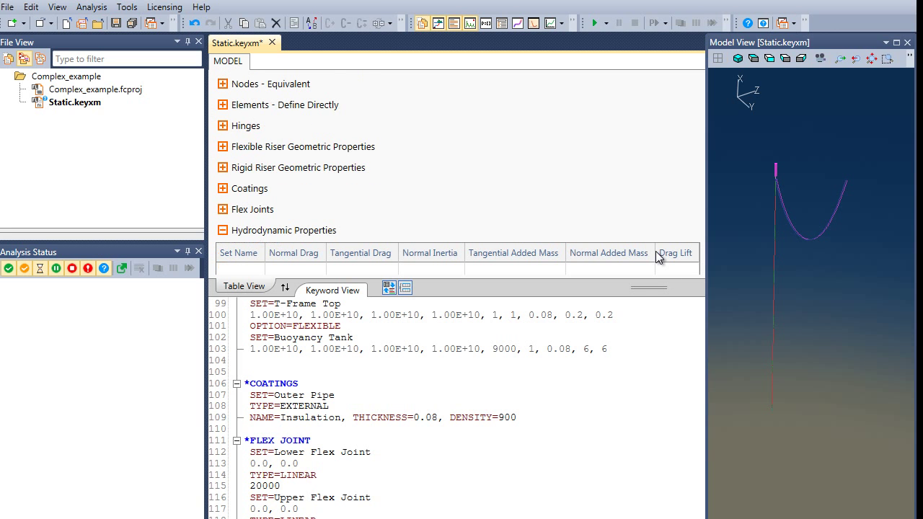
Assign a normal drag coefficient of 1.2 to the set All in the hydrodynamic properties, and collapse the table.
left_click(252, 267)
left_click(252, 268)
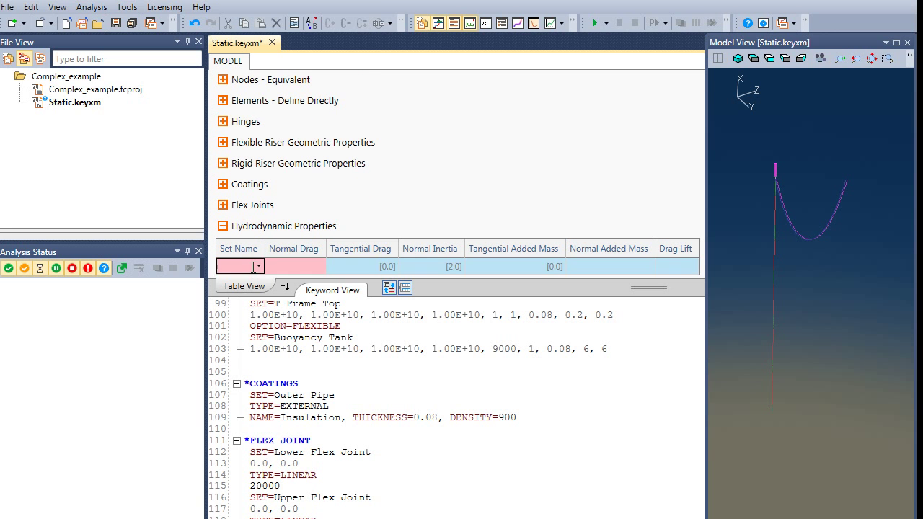
left_click(254, 267)
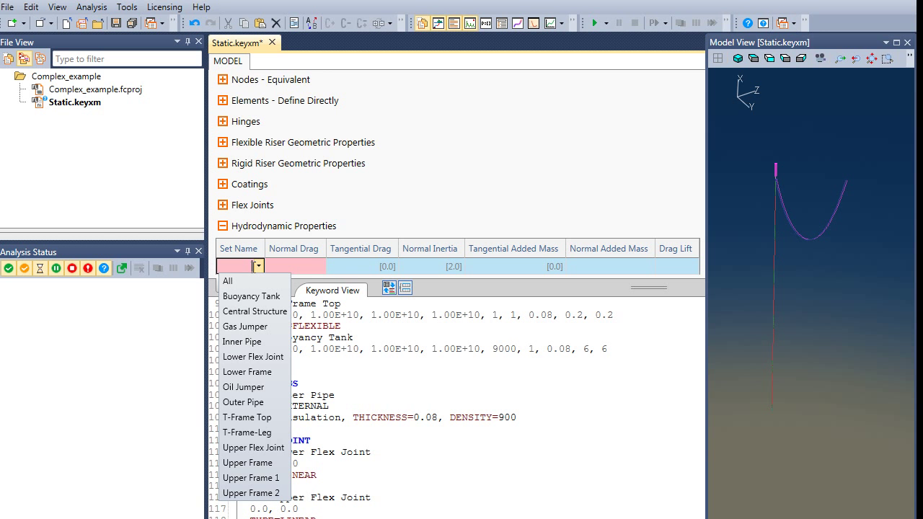
left_click(248, 282)
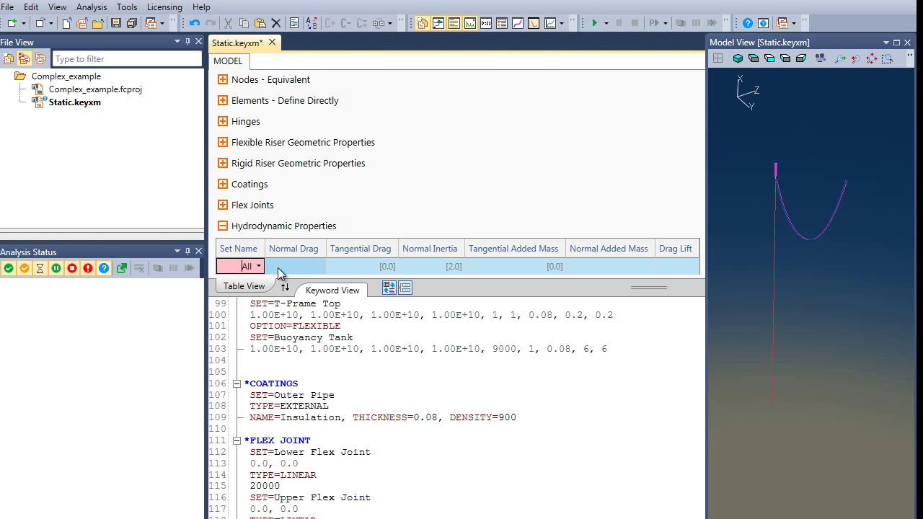
left_click(280, 267)
type("1.2")
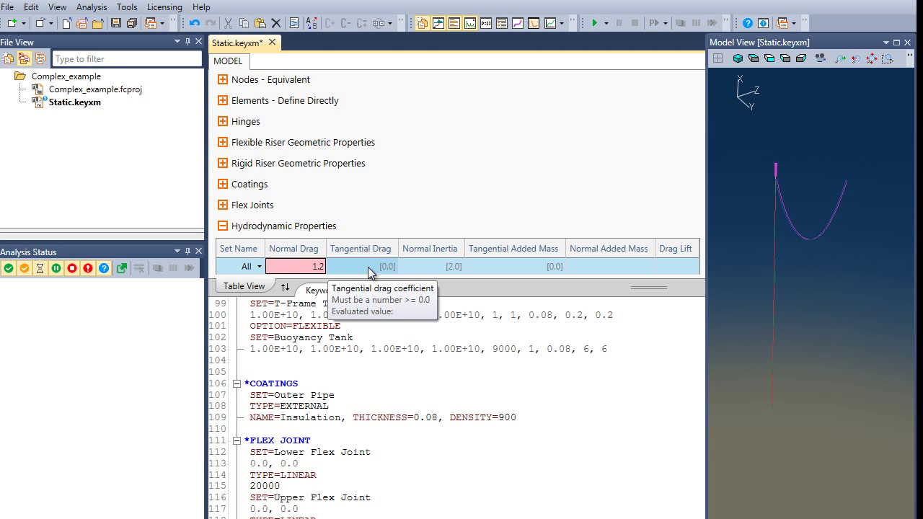
left_click(222, 225)
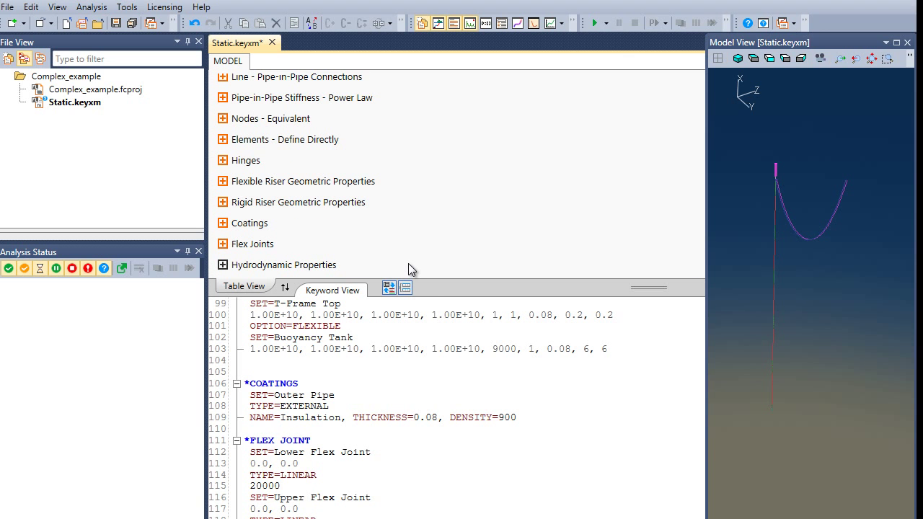
Add an Ocean environment properties table to the model.
right_click(405, 225)
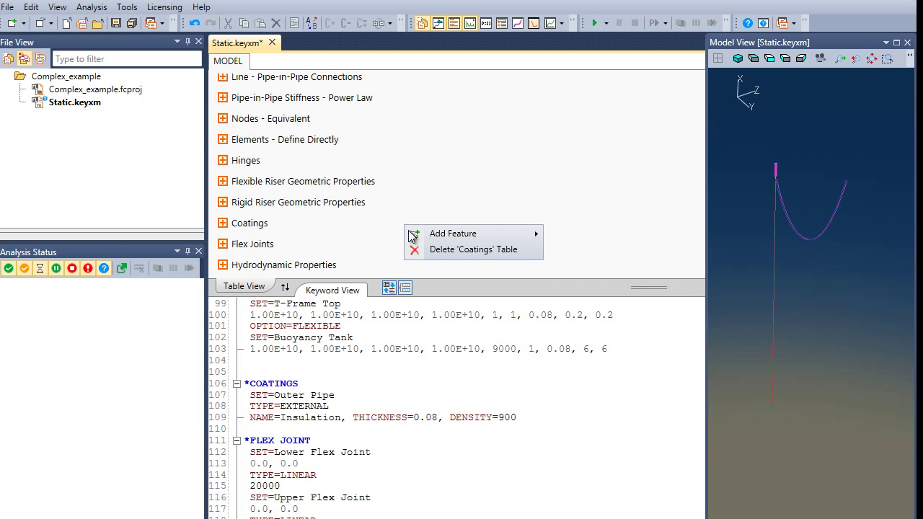
mouse_move(413, 240)
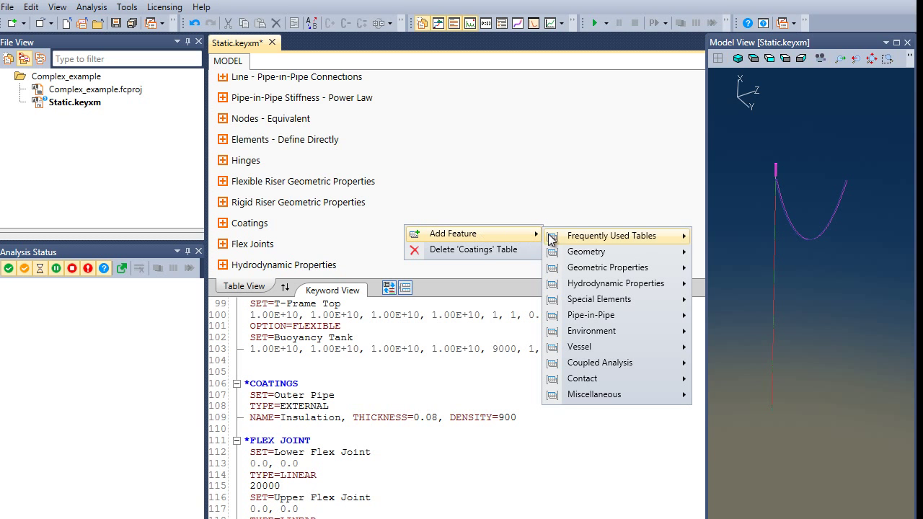
mouse_move(583, 334)
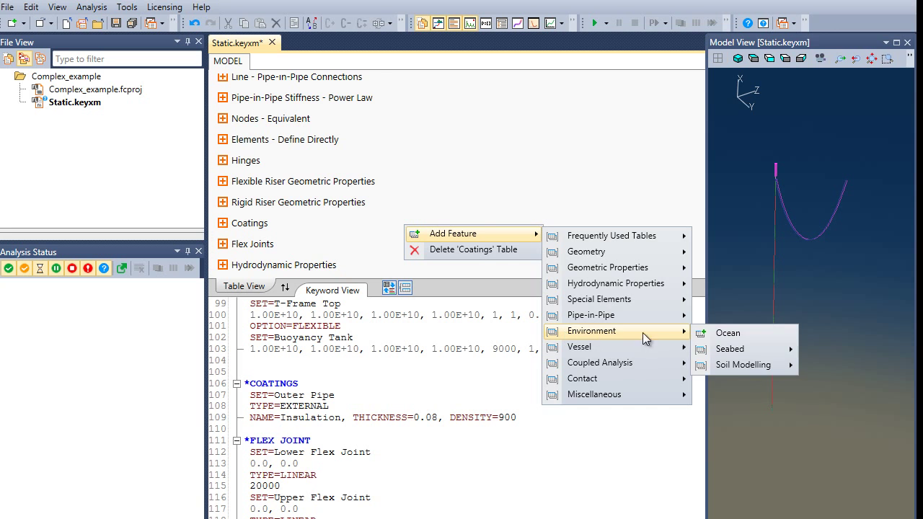
left_click(714, 333)
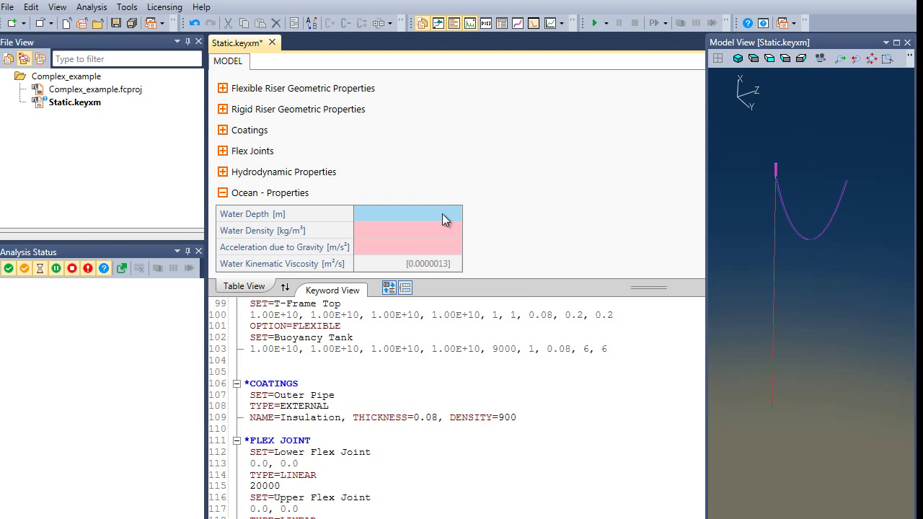
Set the ocean's water depth to 700 m, density to 1025 kg/m³ and gravity to 9.81 m/s², and collapse the table.
left_click(444, 215)
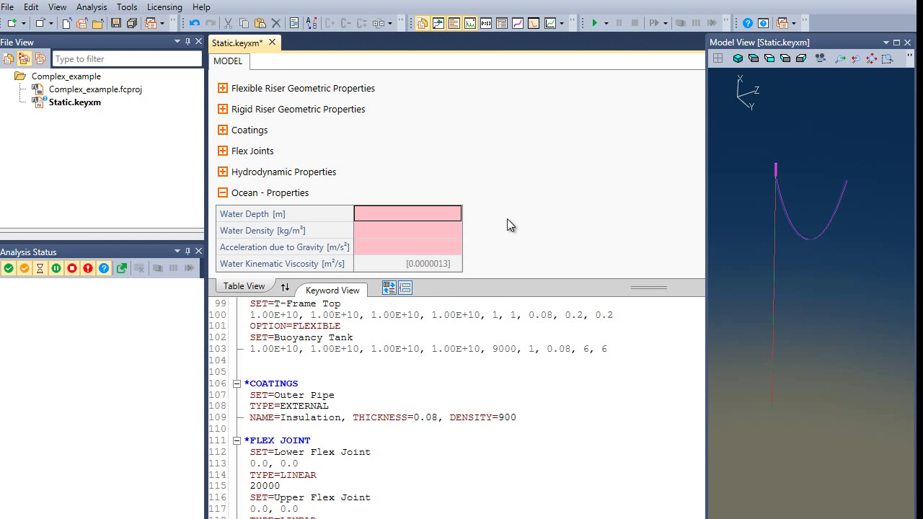
type("700")
left_click(457, 229)
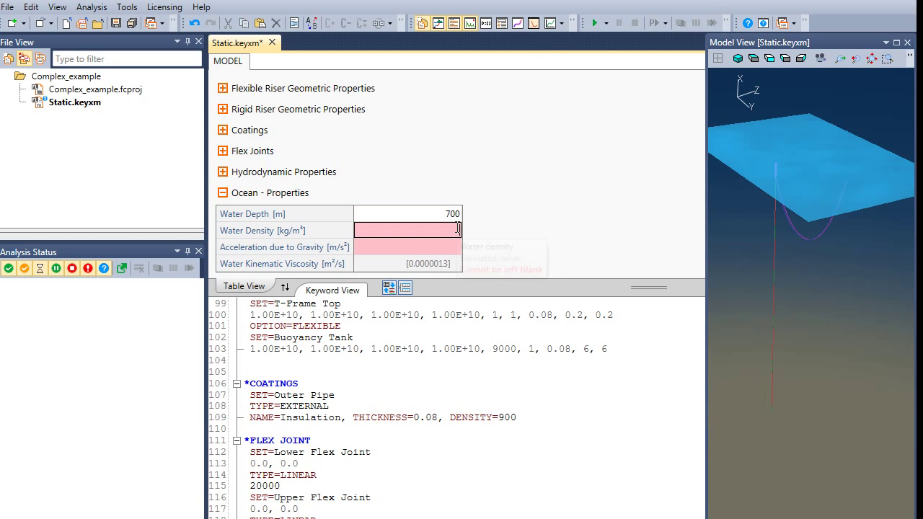
type("1025")
left_click(457, 247)
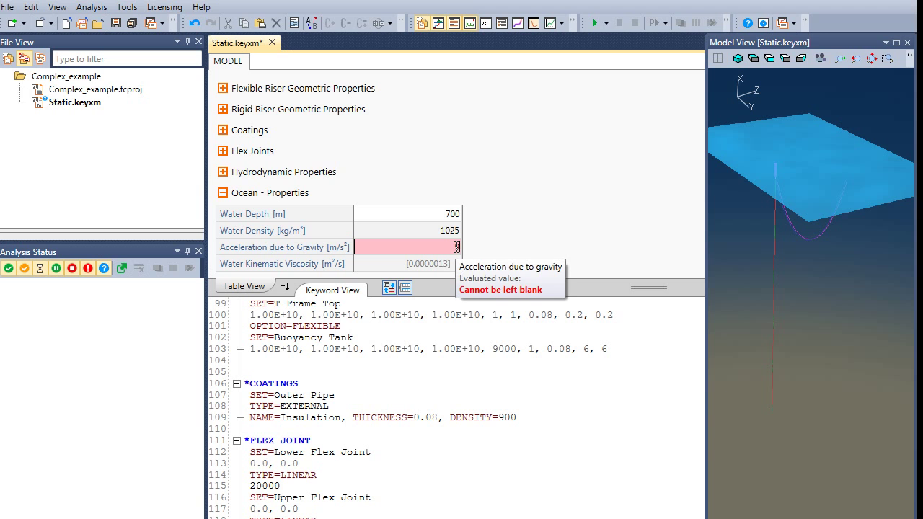
type("9.81")
key("Return")
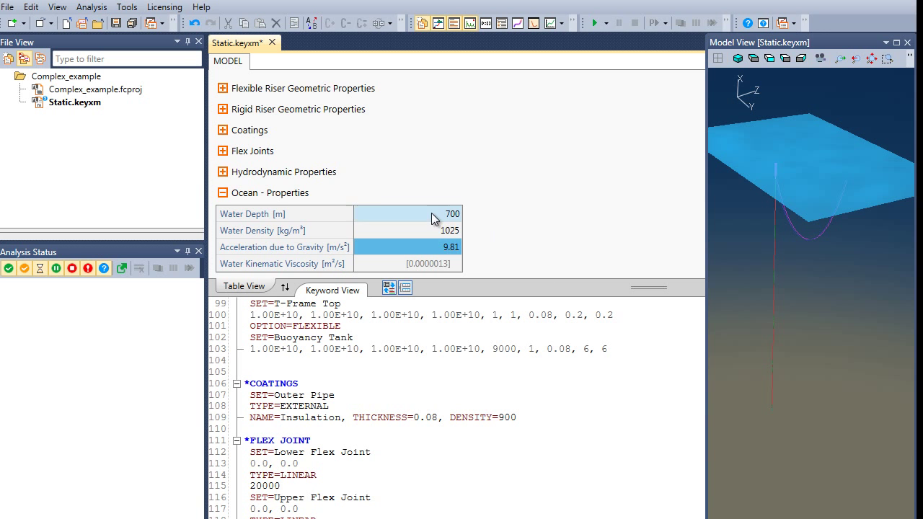
left_click(223, 194)
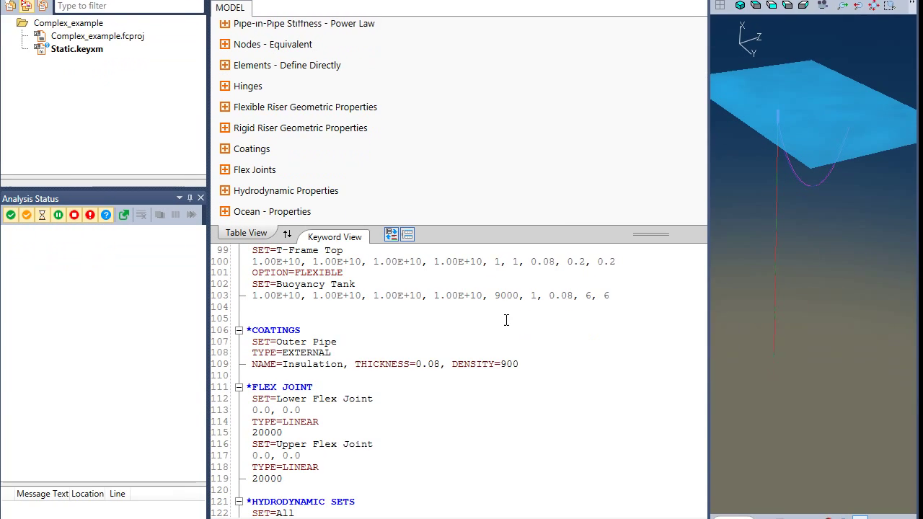
Add a $LOAD CASE section below the *OCEAN data at the end of the keyword file.
scroll(535, 415, "down", 4)
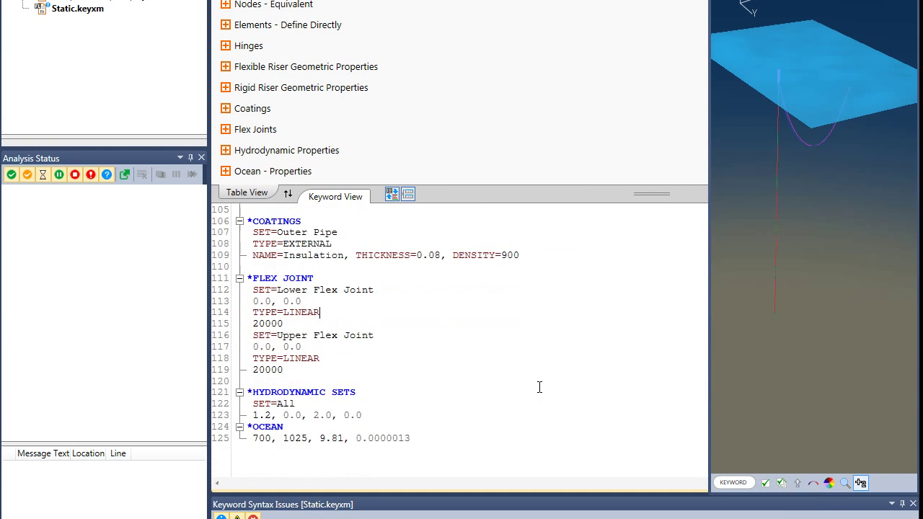
left_click(494, 381)
key("Return")
key("Return")
type("$L")
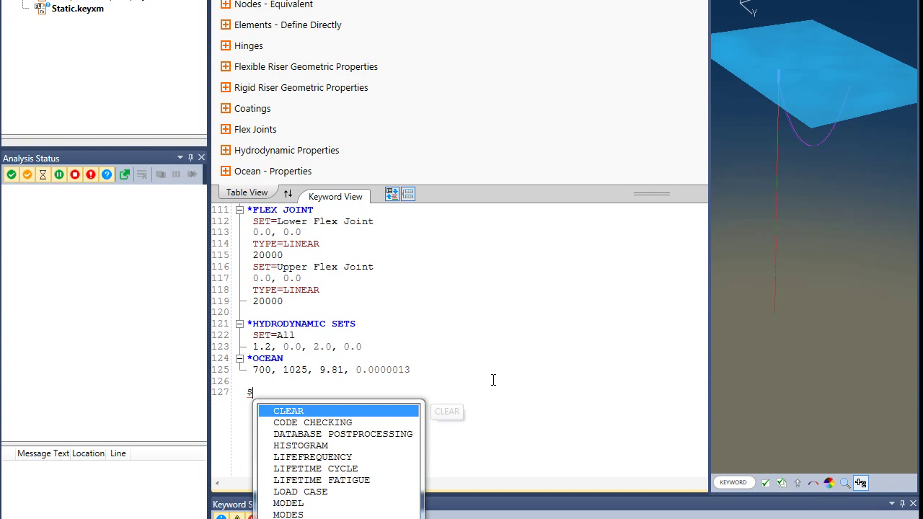
key("Down")
key("Down")
key("Down")
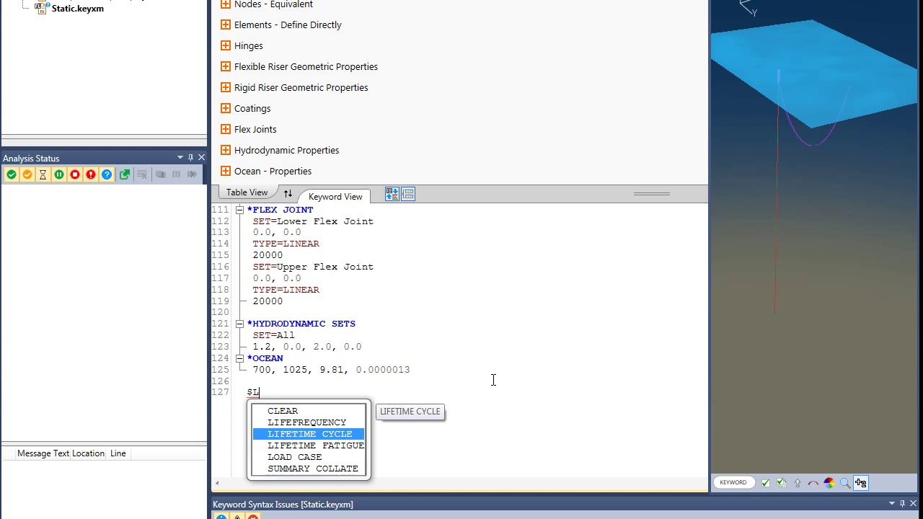
key("Return")
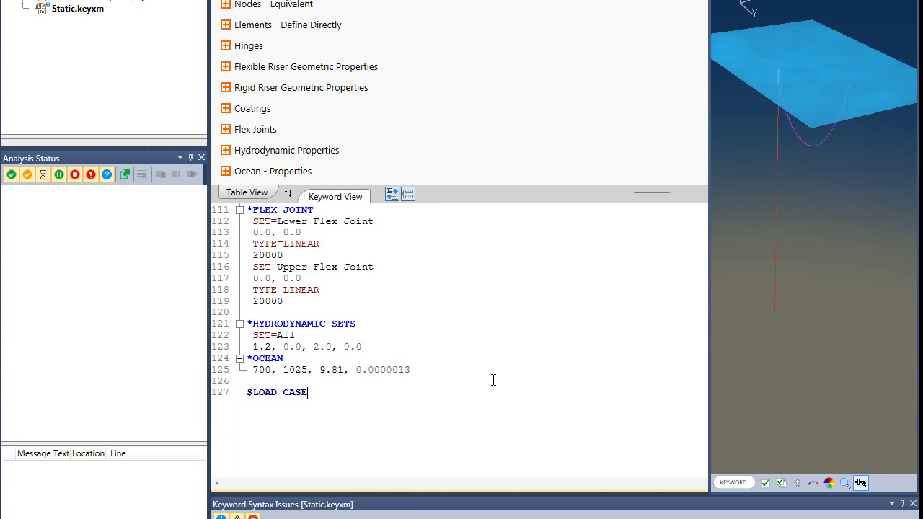
Add an *INTERNAL FLUID keyword under the $LOAD CASE section.
key("Return")
type("*")
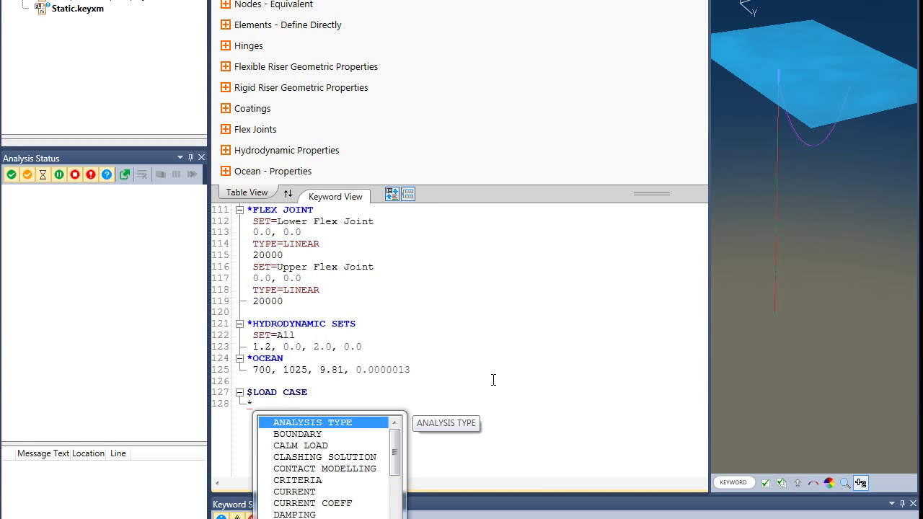
type("in")
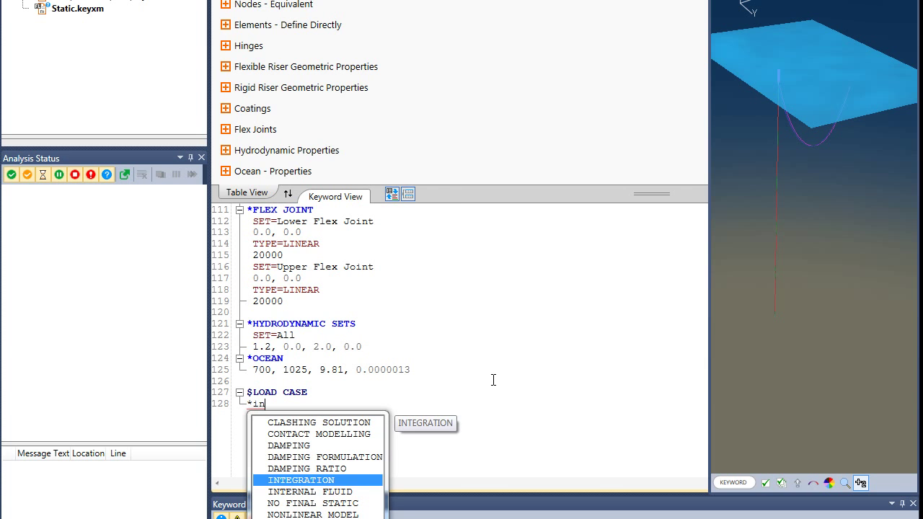
key("Down")
key("Return")
Define the internal fluid for the set Inner Pipe with a level above mudline of 615 m and a mass density of 800 kg/m³.
key("Return")
type("s")
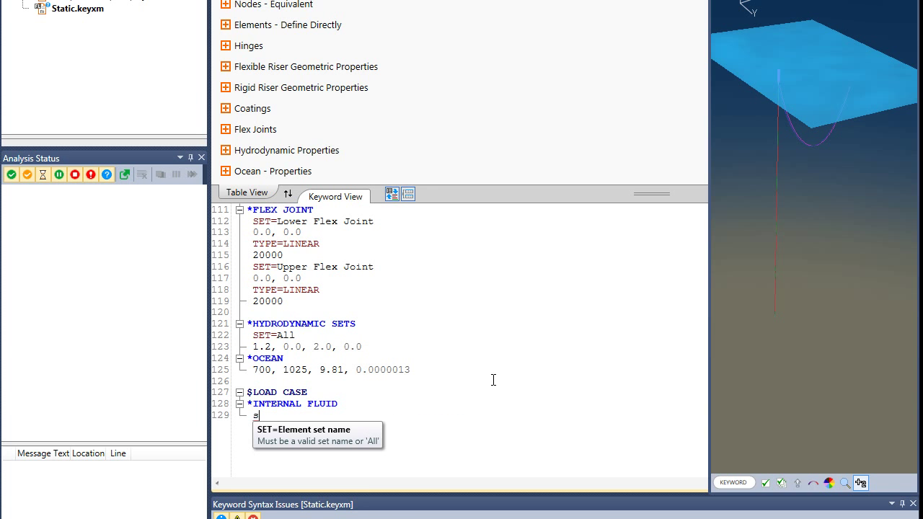
type("et=i")
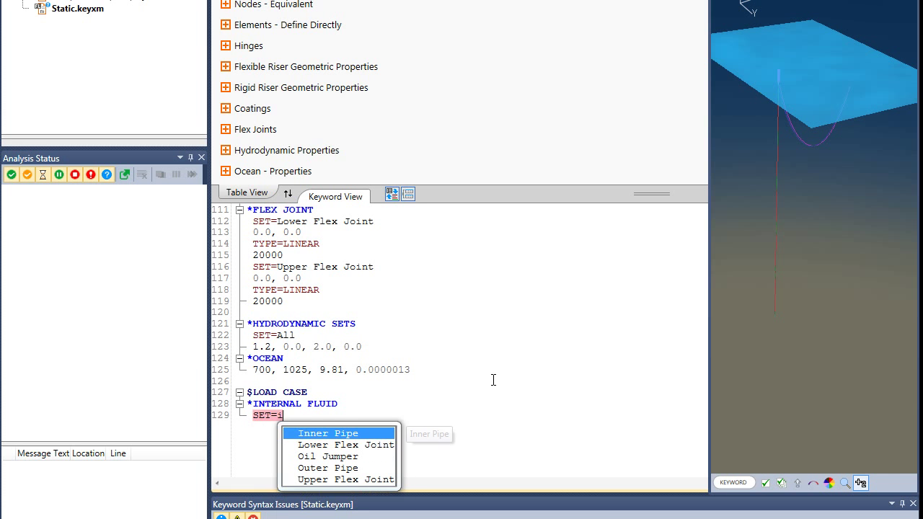
key("Return")
key("Return")
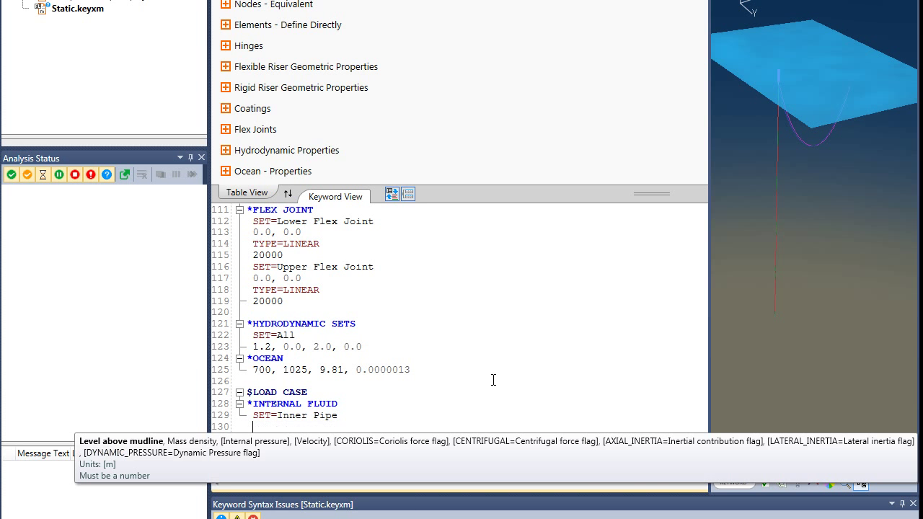
type("615, 800")
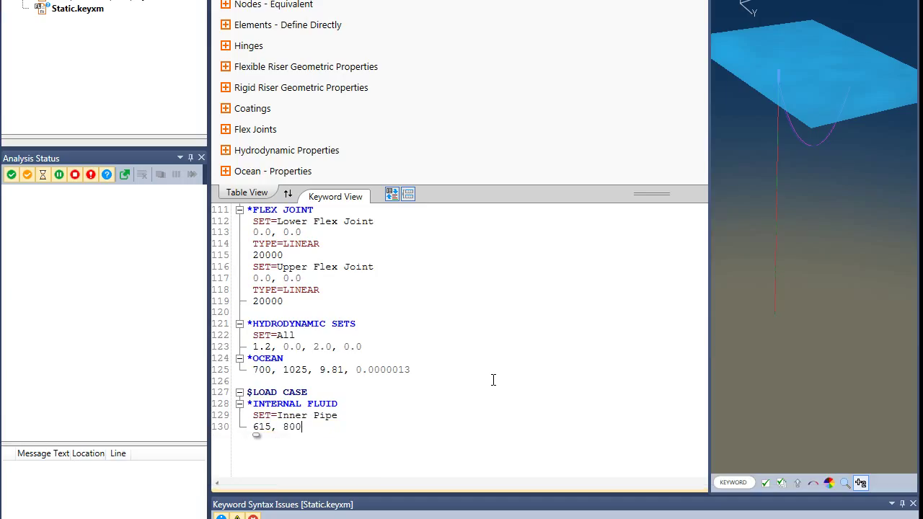
Define the internal fluid for the set Outer Pipe with a level of 615 m and a mass density of 200 kg/m³.
key("Return")
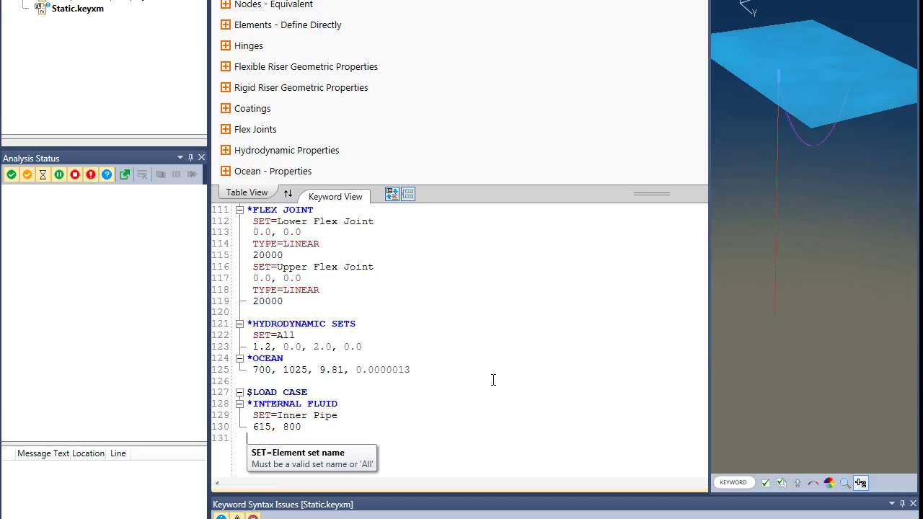
type("SET=")
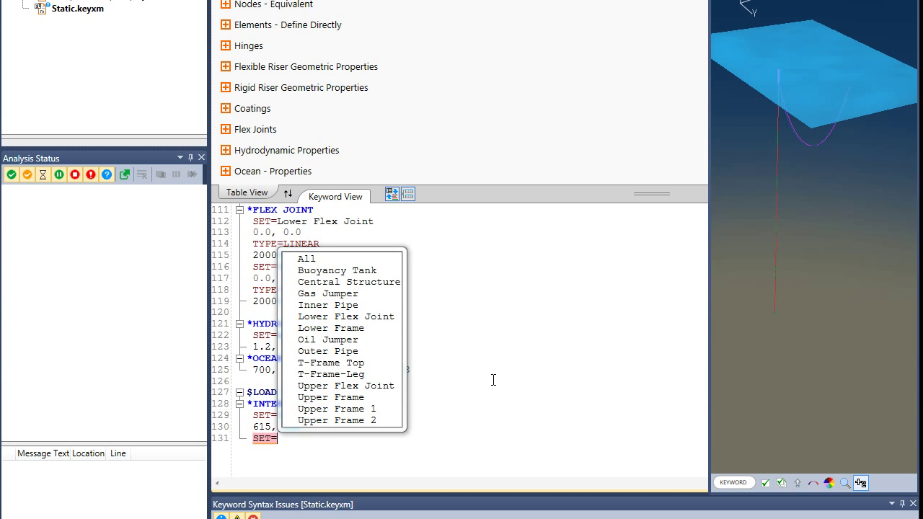
type("o")
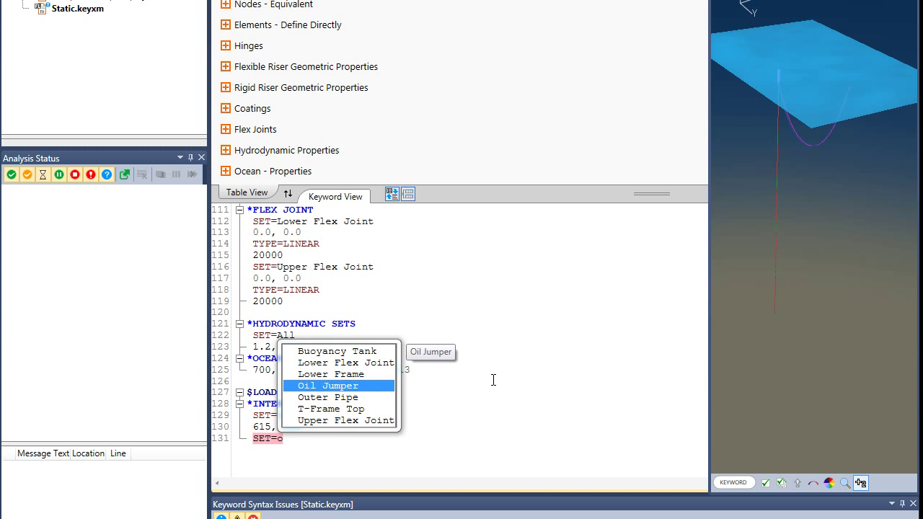
key("Down")
key("Return")
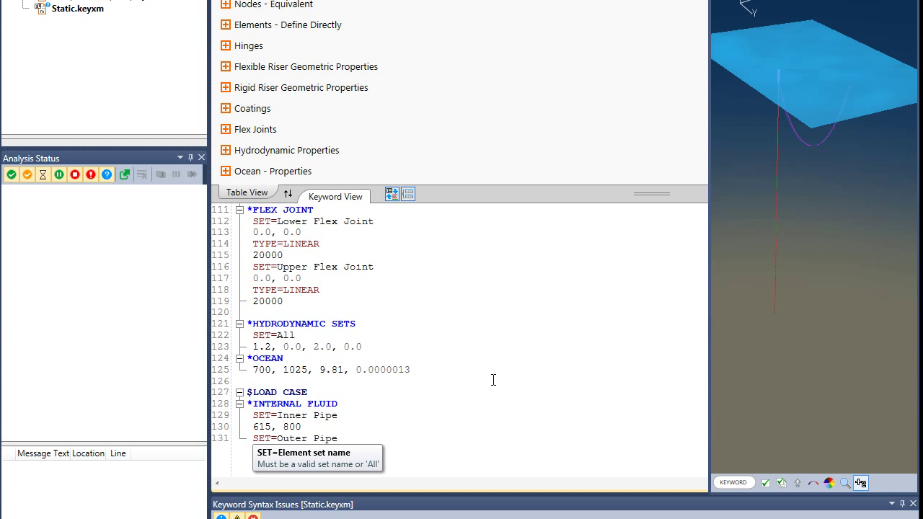
key("Return")
type("61")
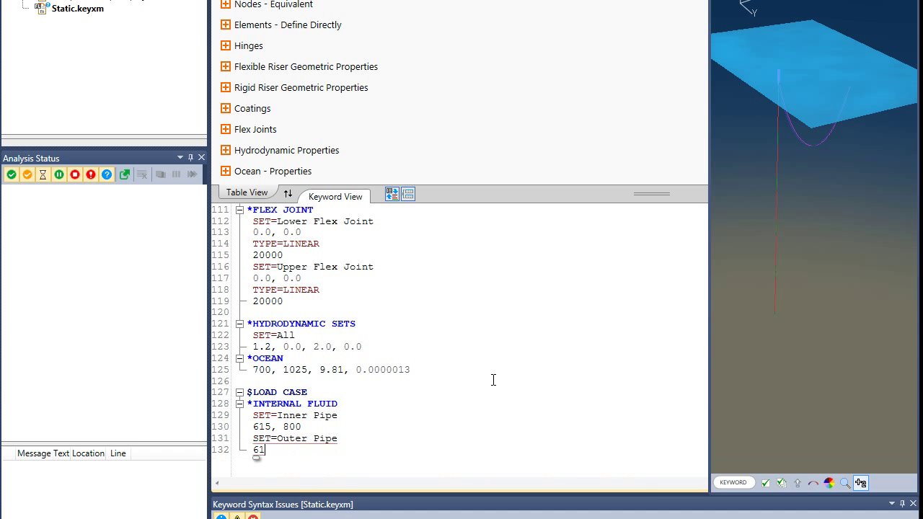
type("5,  200")
Define the internal fluid for the set Oil Jumper with a level of 695 m and a mass density of 800 kg/m³.
key("Return")
type("s")
key("Tab")
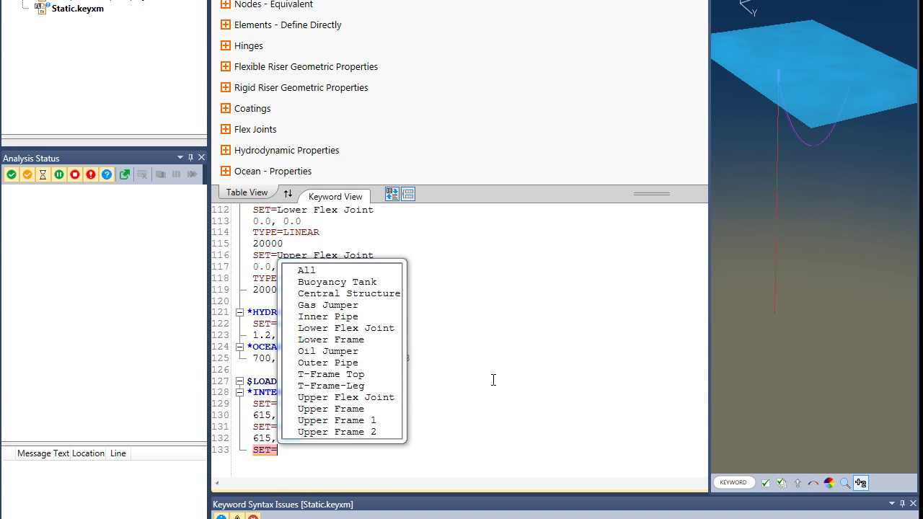
type("oil")
key("Return")
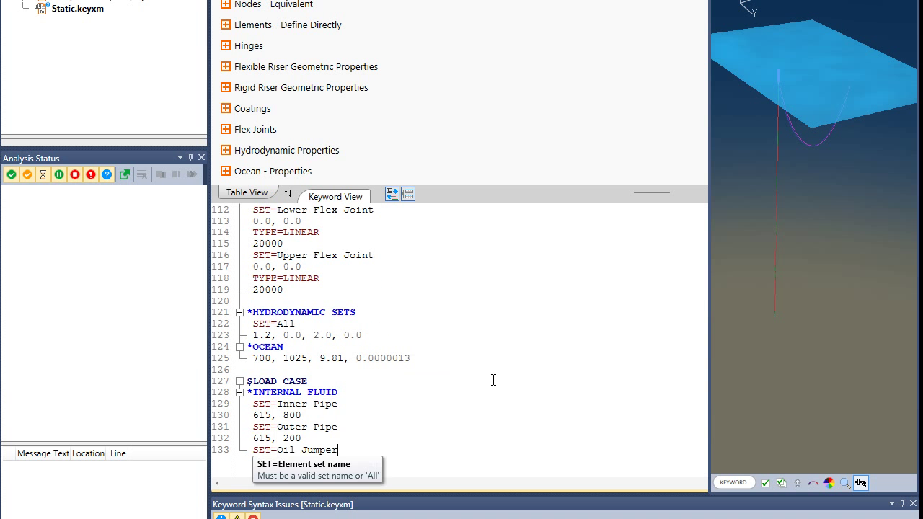
key("Return")
type("695,")
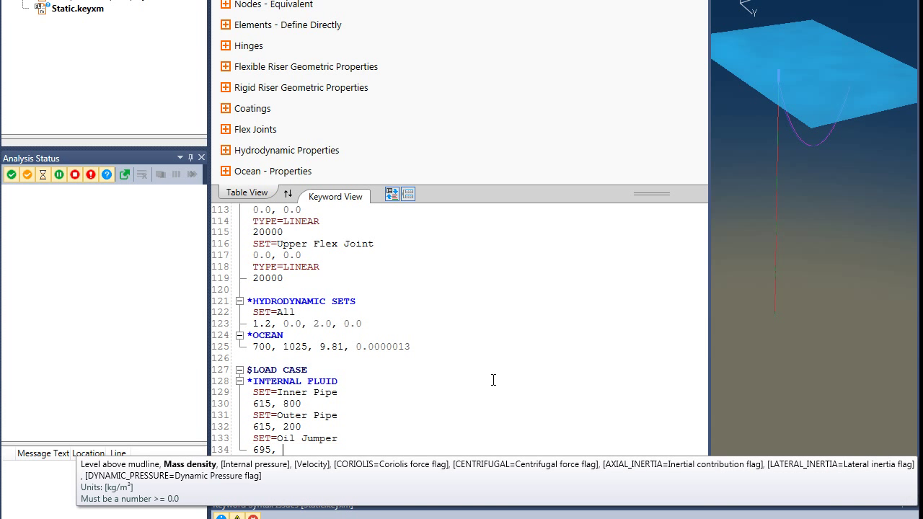
type(" 800")
Define the internal fluid for the set Gas Jumper with a level of 695 m and a mass density of 200 kg/m³.
key("Return")
type("s")
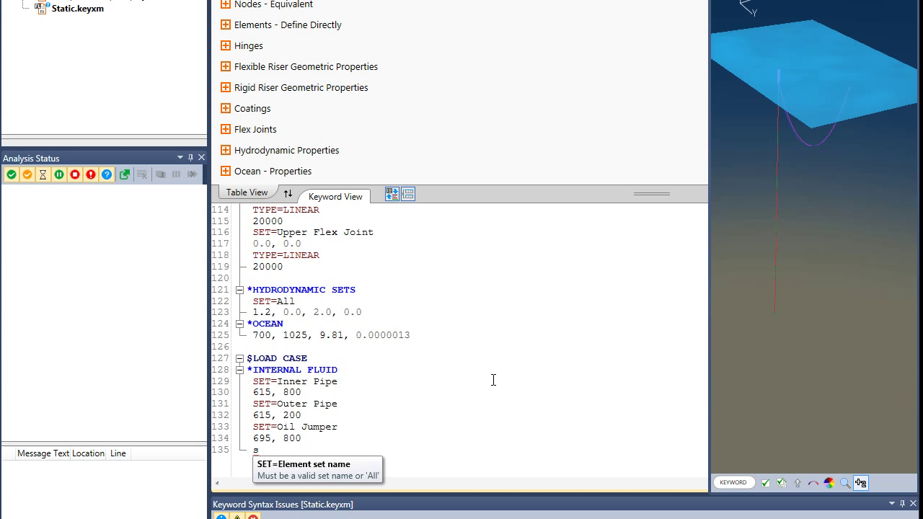
type("et=g")
key("Return")
key("Return")
type("695, ")
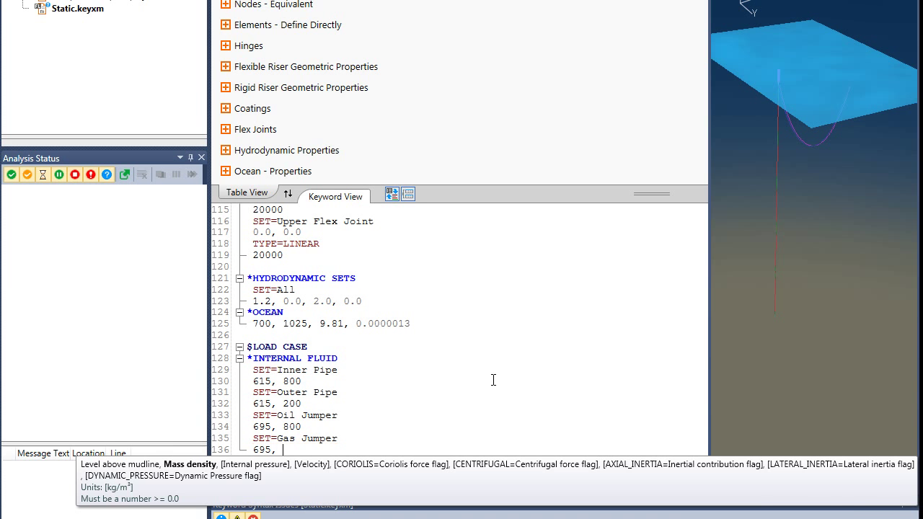
type("200")
key("Return")
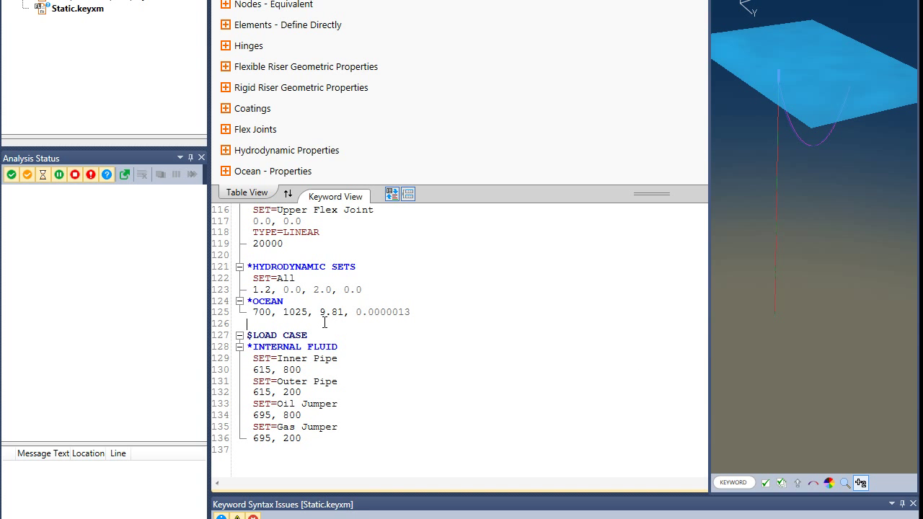
Insert a *VESSEL,INTEGRATED keyword between the *OCEAN data and the $LOAD CASE section.
key("Return")
key("Return")
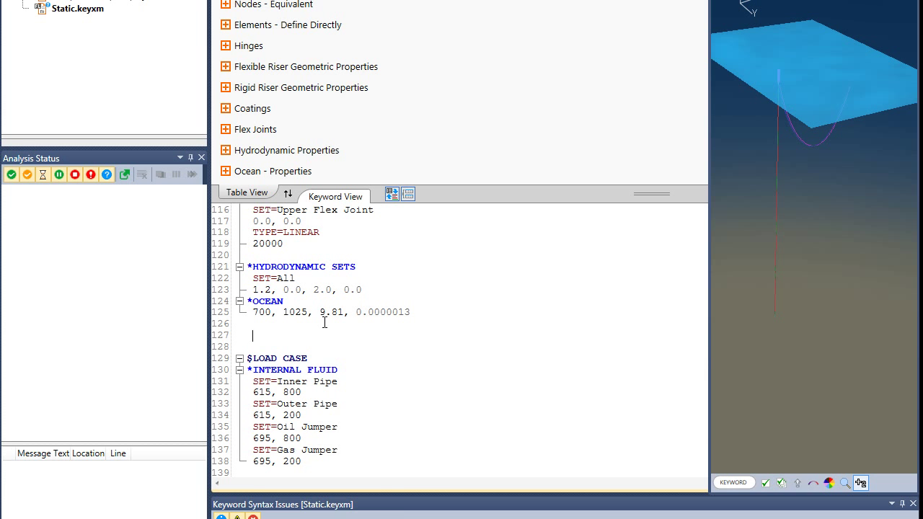
type("*v")
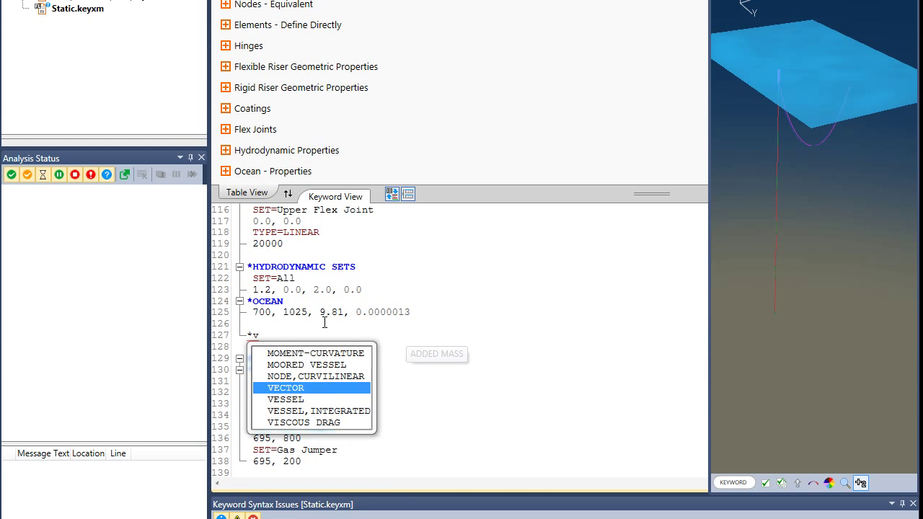
key("Down")
key("Down")
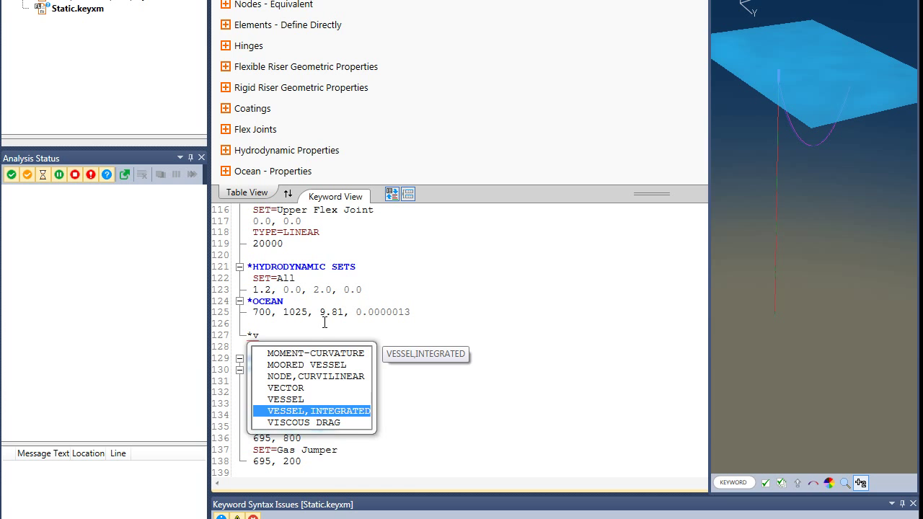
key("Return")
Name the integrated vessel FPSO and set its initial position to 700, 220, 0 with an initial yaw of 90°.
key("Return")
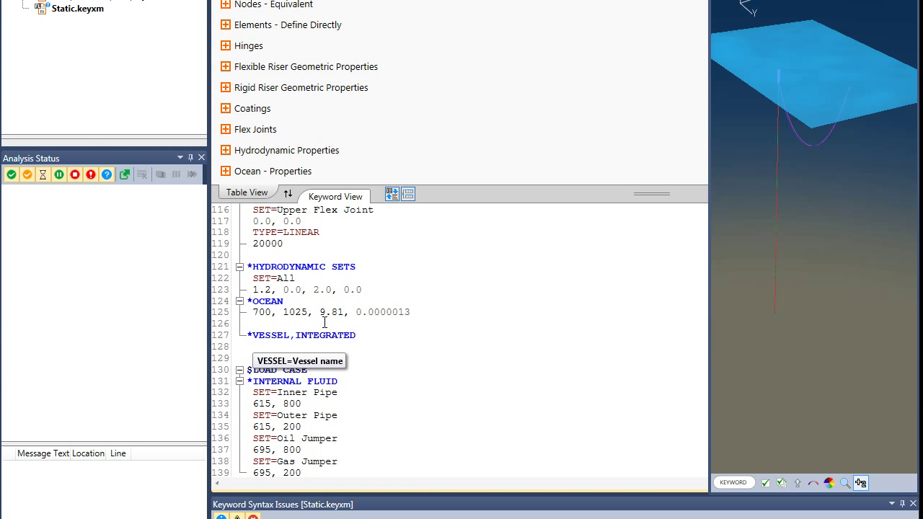
type("VESSEL=")
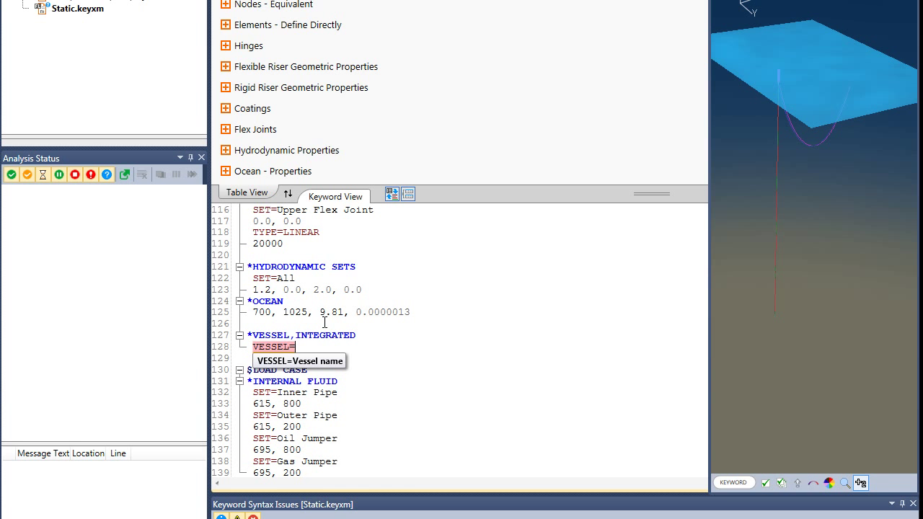
type("FPSO")
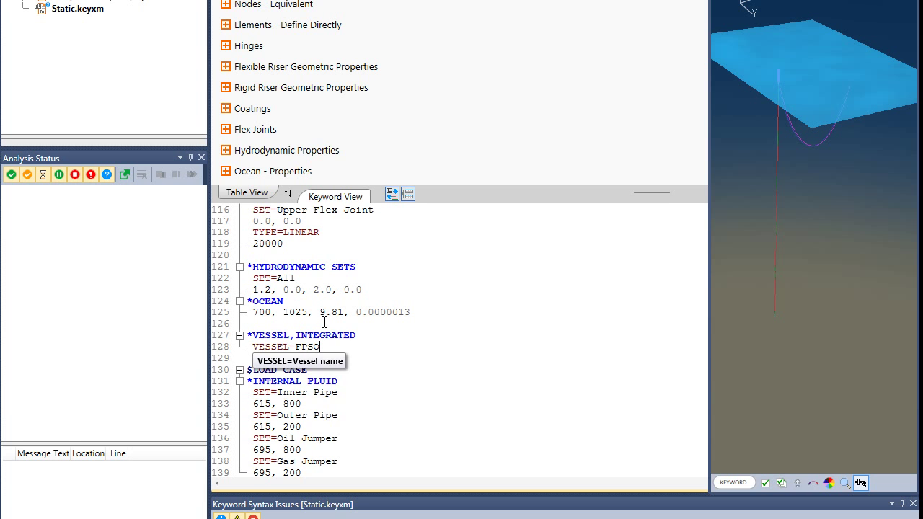
key("Return")
type("i")
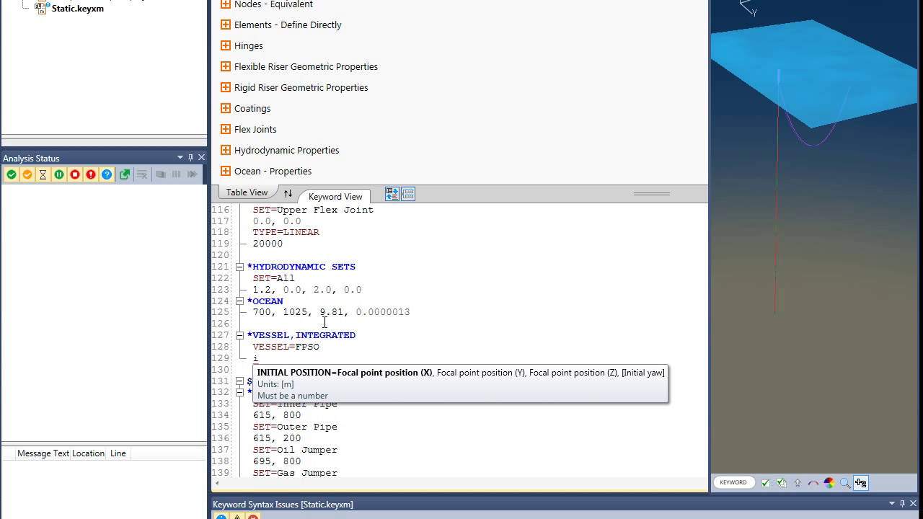
key("Tab")
type("700,")
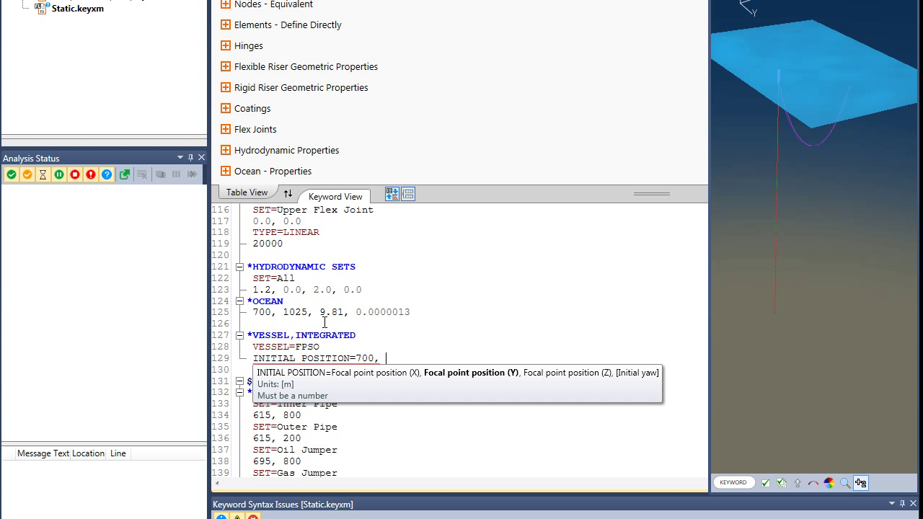
type(" 220, 0")
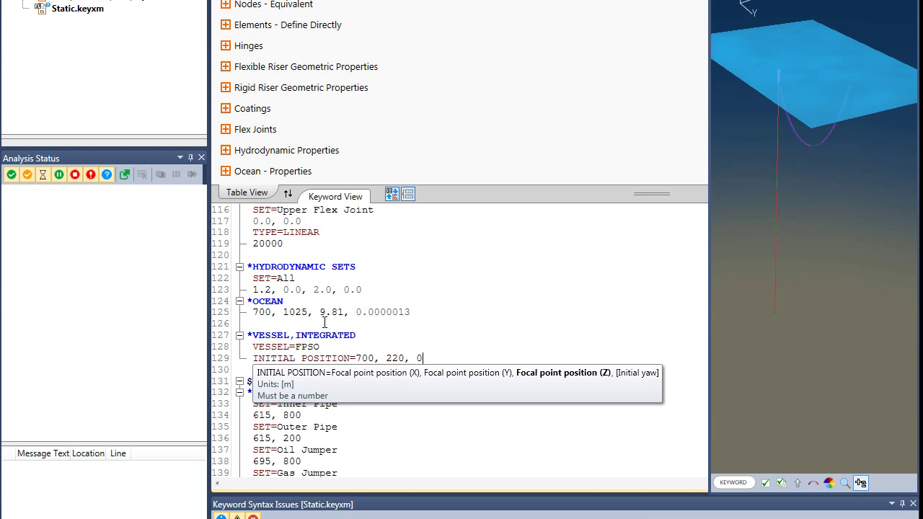
type(", 90")
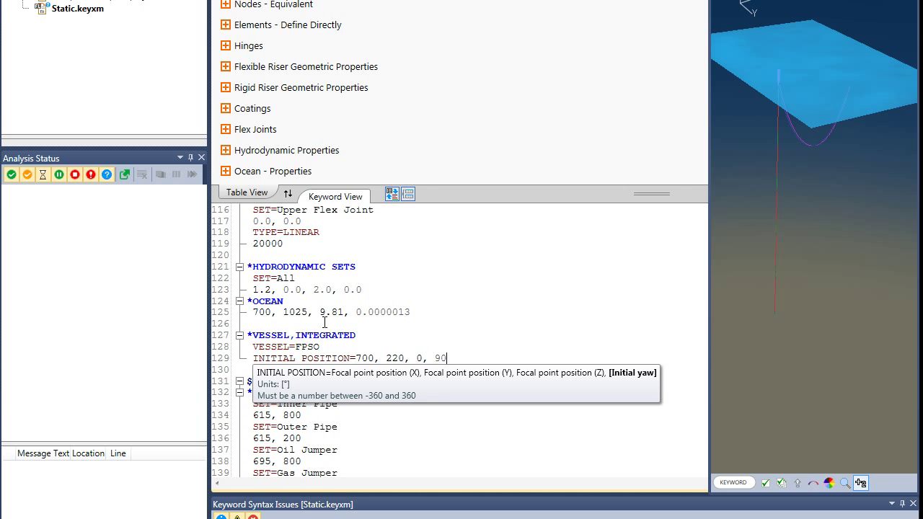
Start an RAO= entry on a new line below the FPSO vessel's initial position.
key("Return")
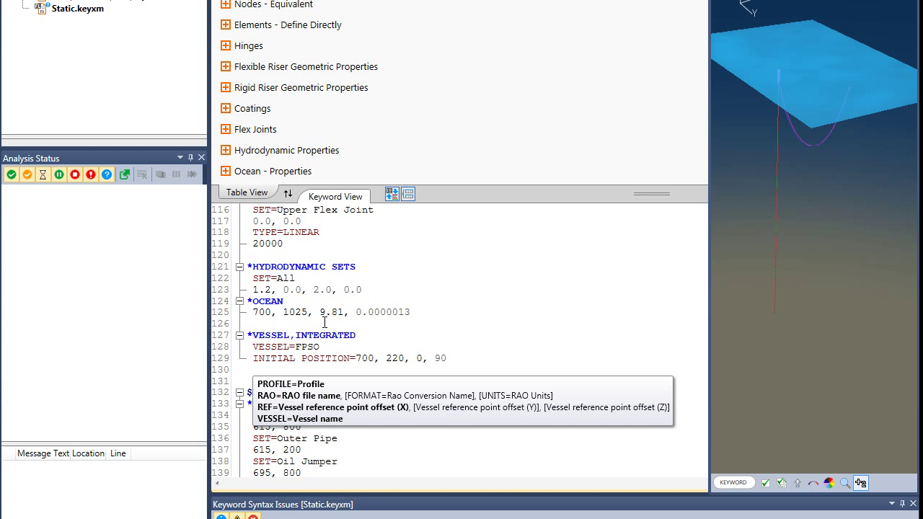
type("RAO=")
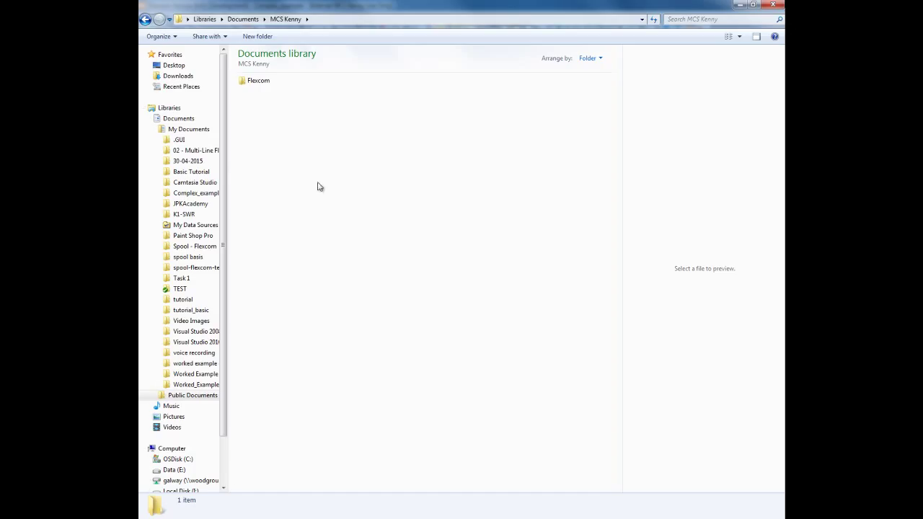
In Windows Explorer, open the folder 02 - Worked Example - Complex under Flexcom, Version 8.4.0, Example Projects, K - Software Tutorials.
double_click(262, 85)
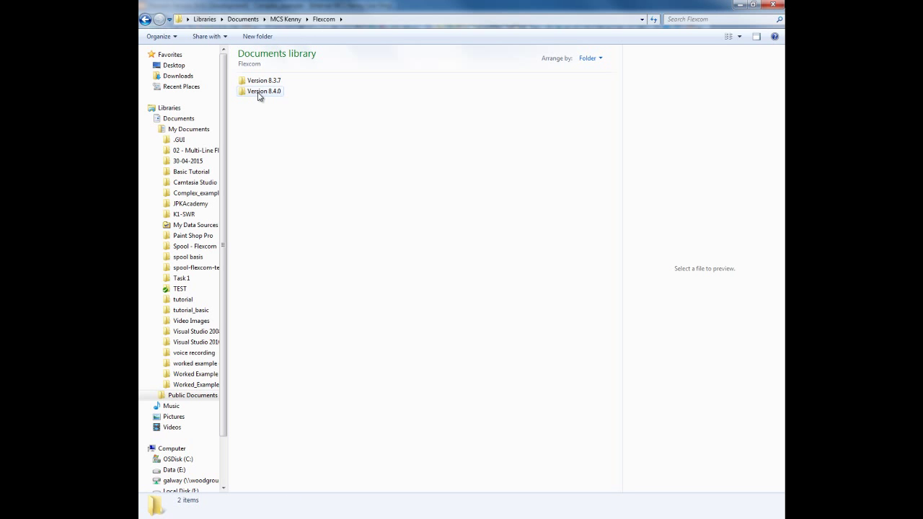
double_click(259, 93)
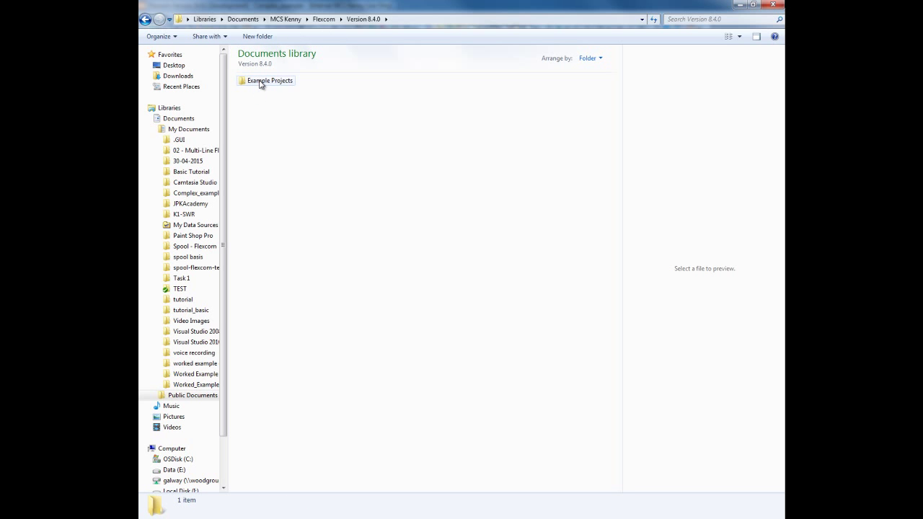
double_click(261, 82)
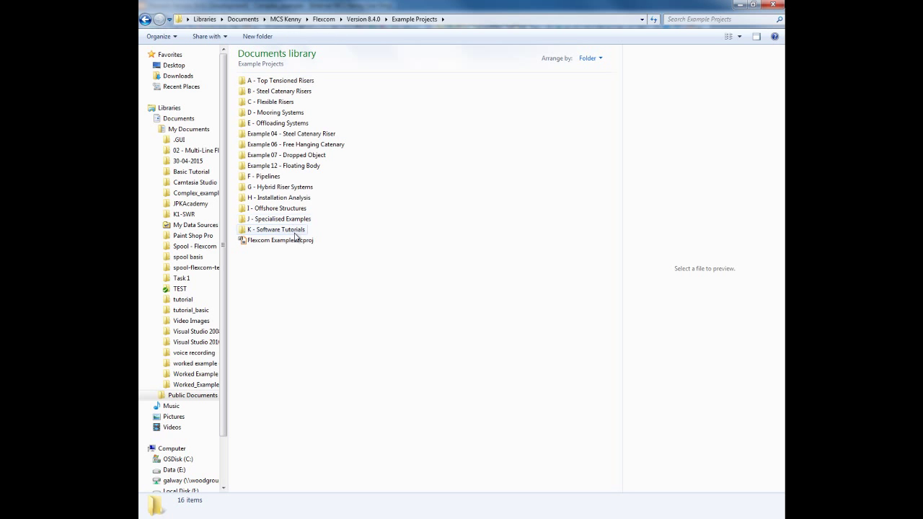
double_click(282, 231)
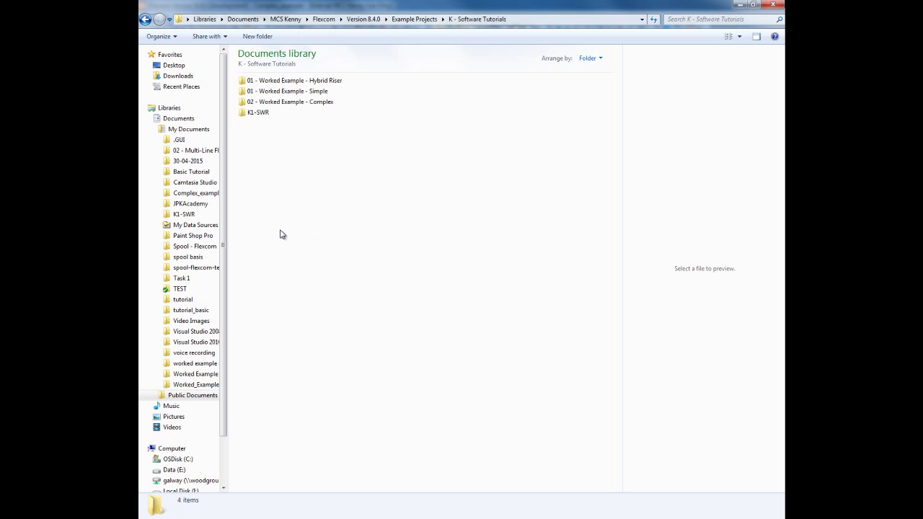
left_click(323, 103)
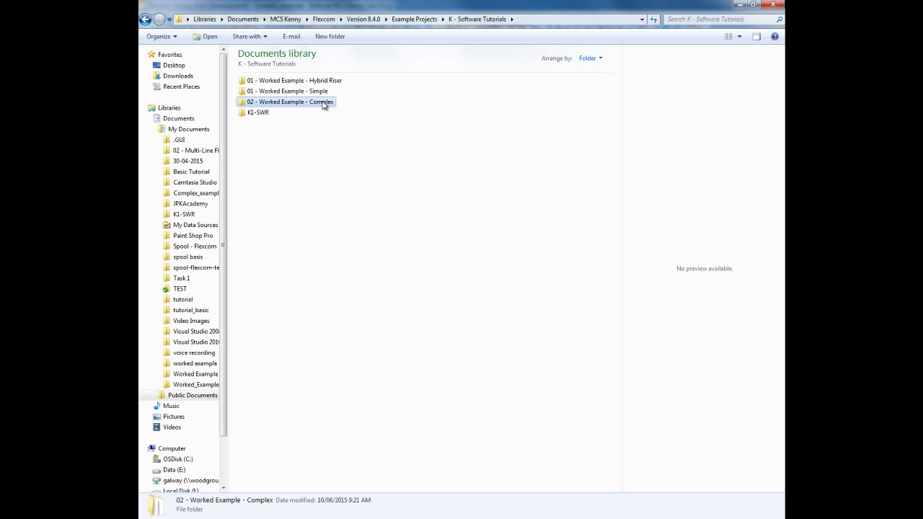
double_click(323, 104)
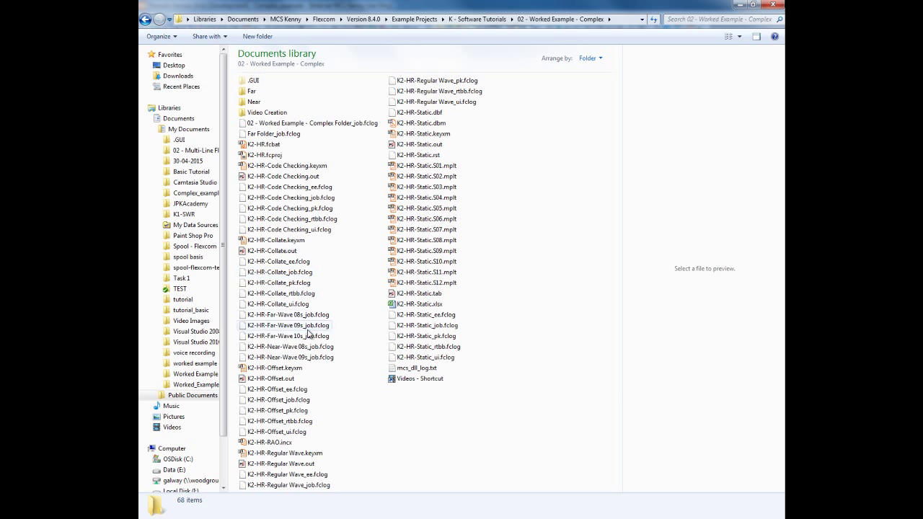
Copy the file K2-HR-RAO.incx into the Complex_example project folder.
left_click(278, 443)
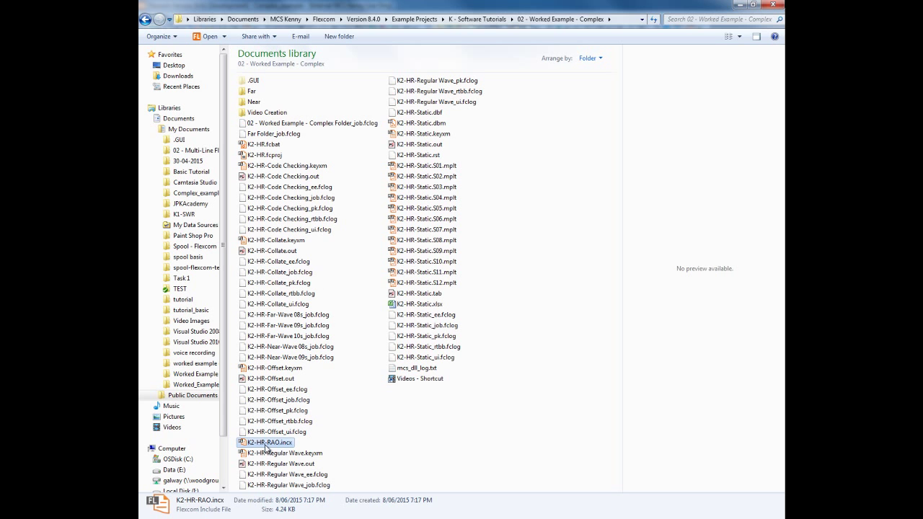
right_click(266, 447)
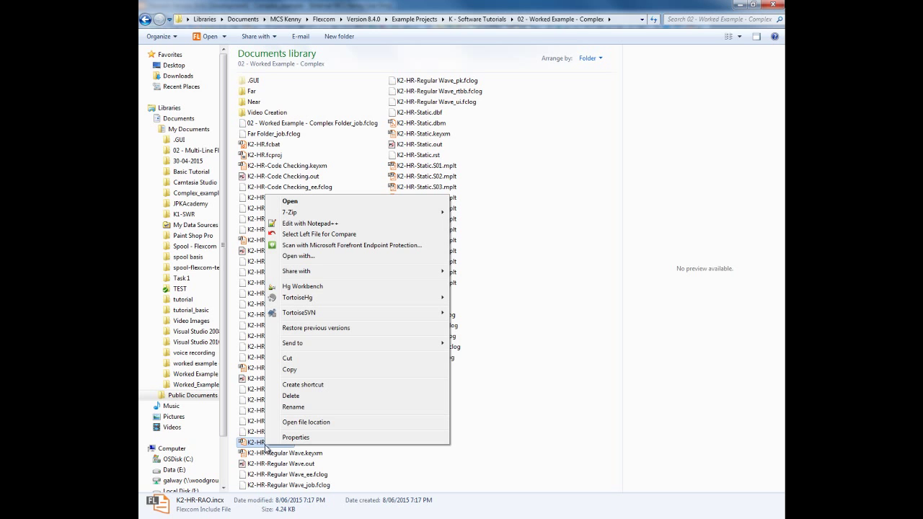
left_click(298, 371)
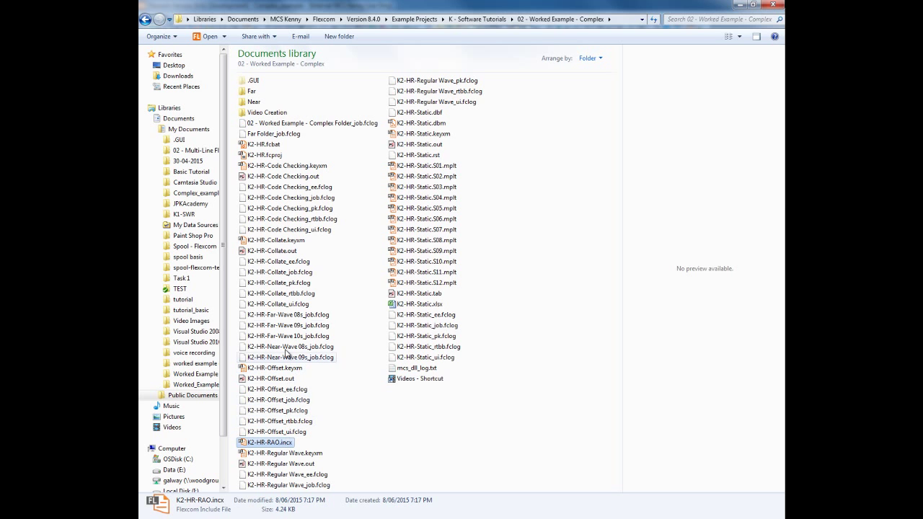
left_click(212, 196)
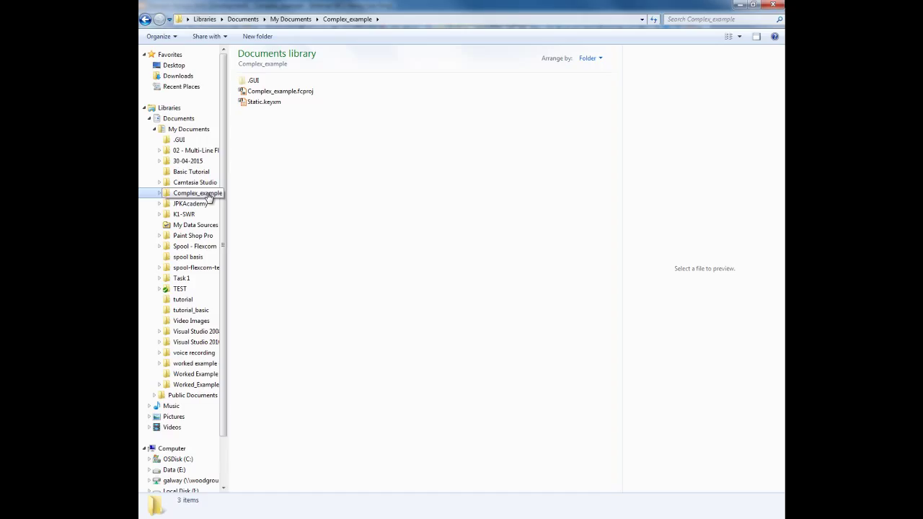
right_click(268, 126)
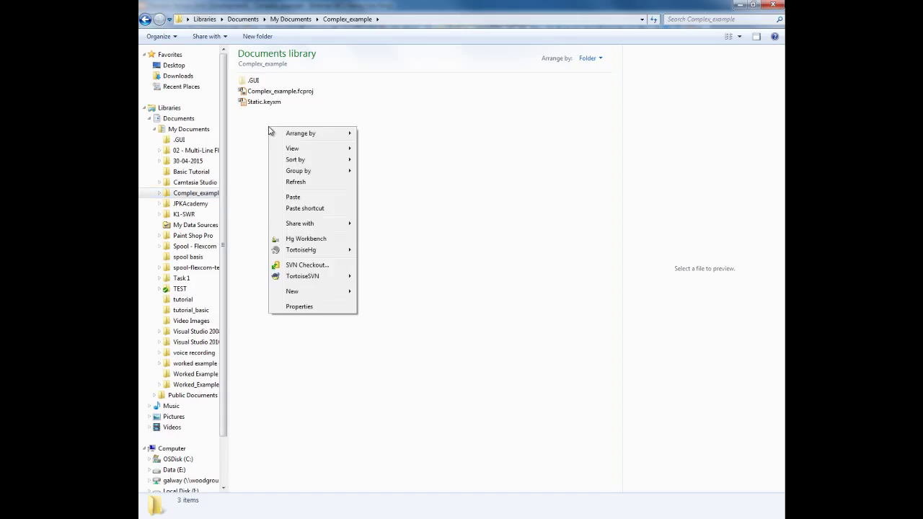
left_click(295, 197)
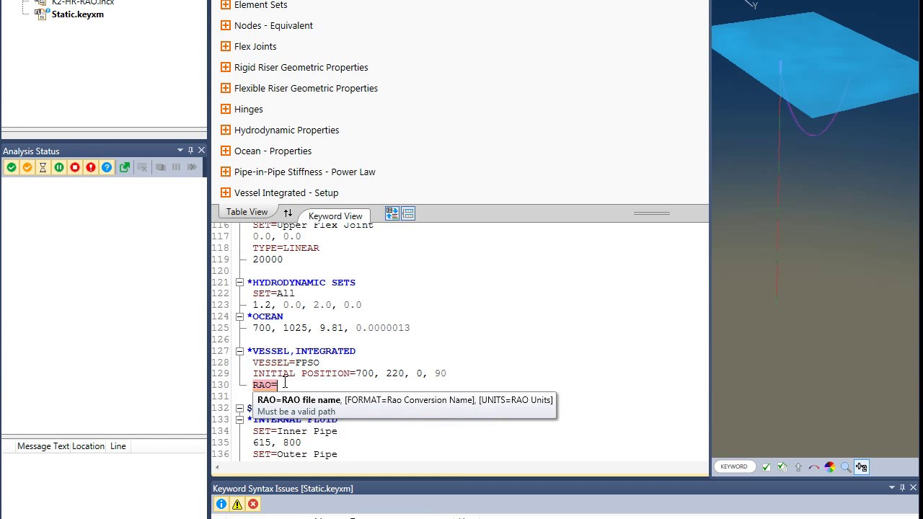
Switch back to Flexcom and complete the vessel's RAO entry with the file name K2-HR-RAO.incx.
type("K2-HR")
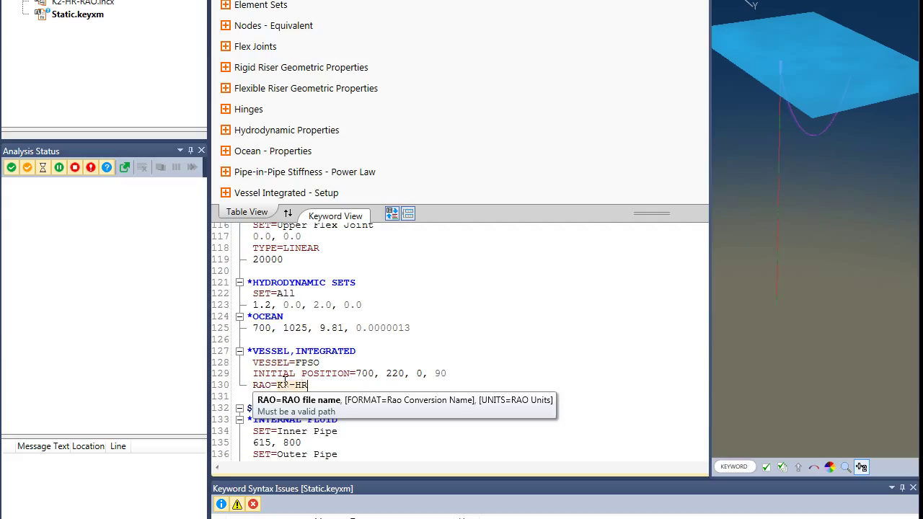
type("-RAO.incx")
key("Return")
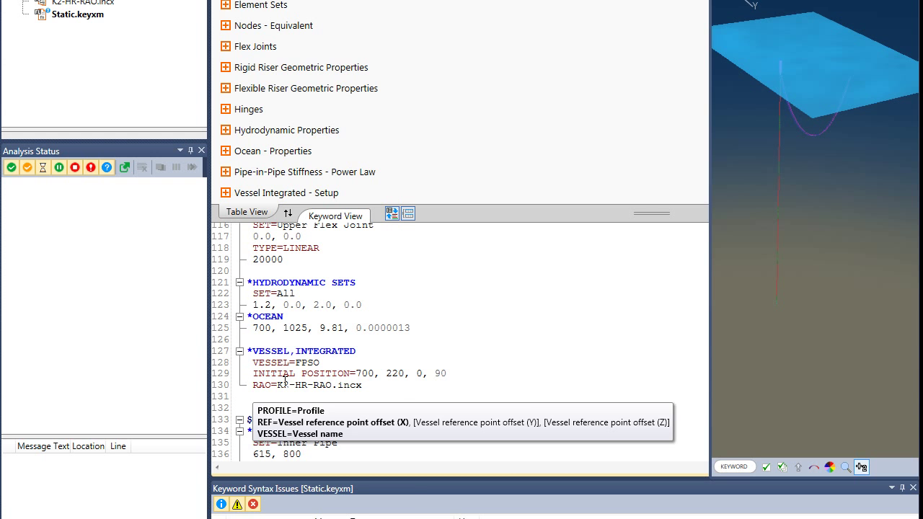
Add a PROFILE entry to the integrated vessel and set it to FPSO.
type("P")
key("Tab")
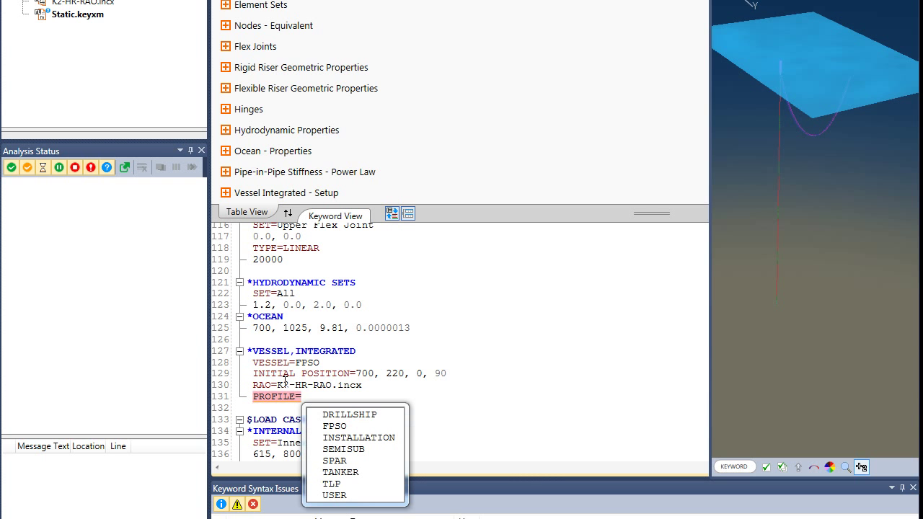
key("Down")
key("Down")
key("Delete")
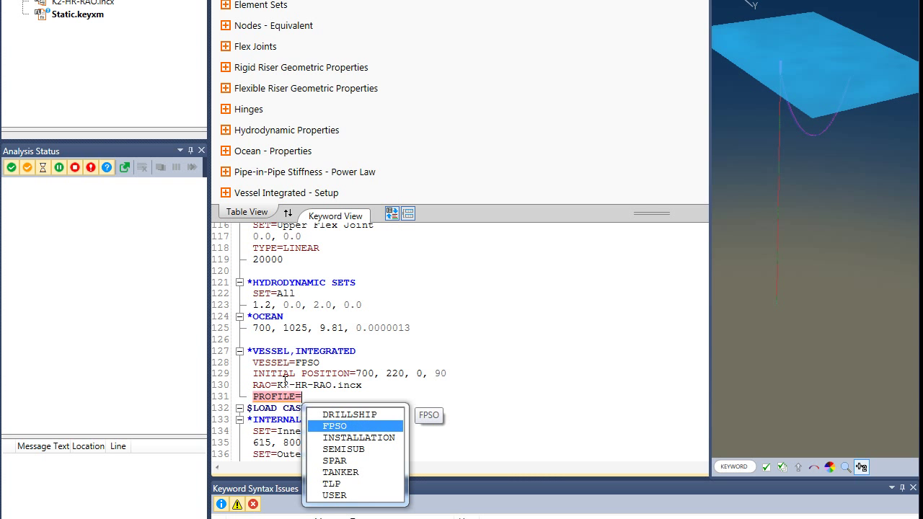
key("Return")
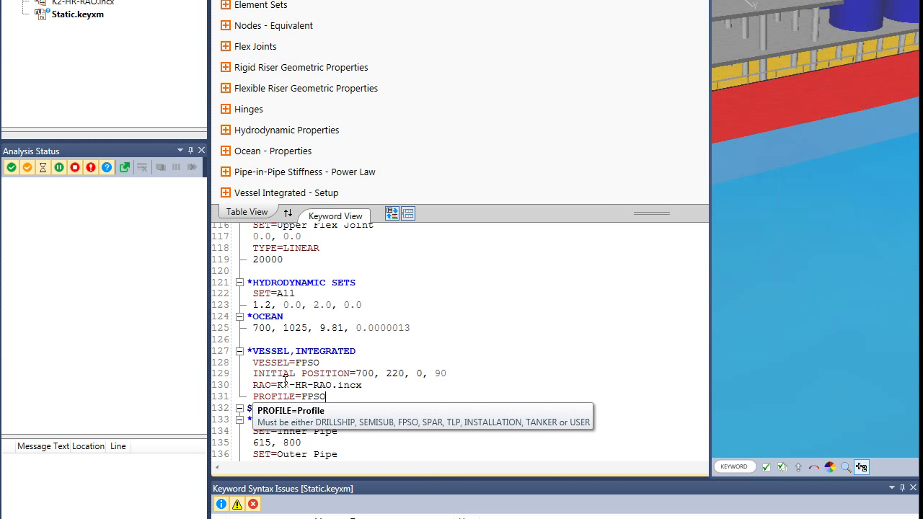
Add the vessel profile's DIMENSIONS entry with a height of 100 m, length of 280 m and width of 50 m.
key("Return")
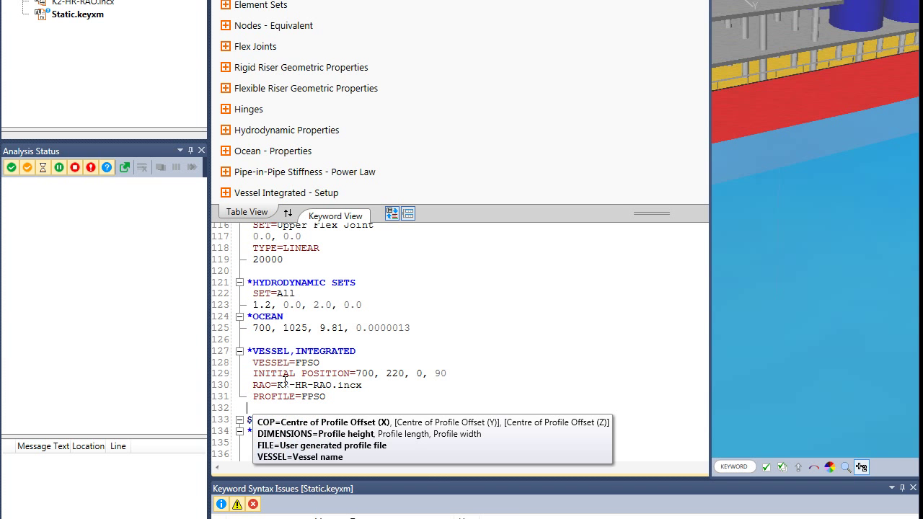
type("DIMENSIONS=100,")
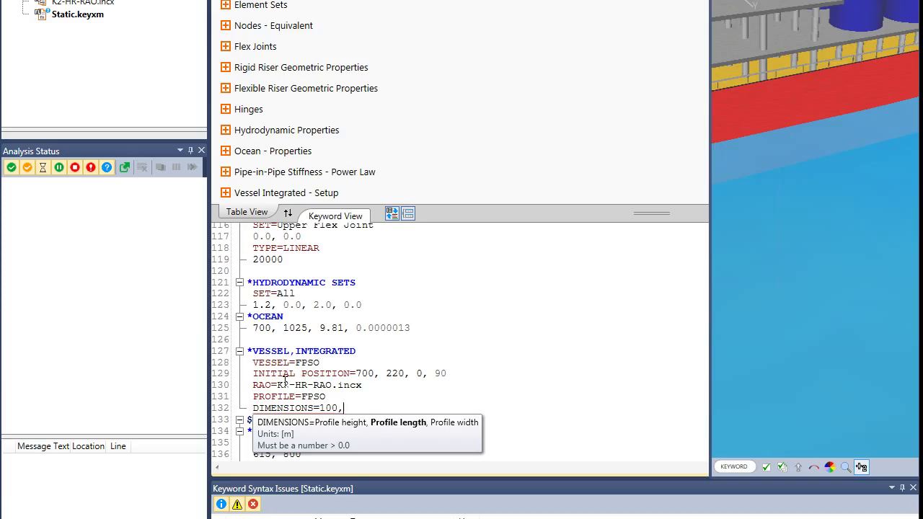
type(" 280, 50")
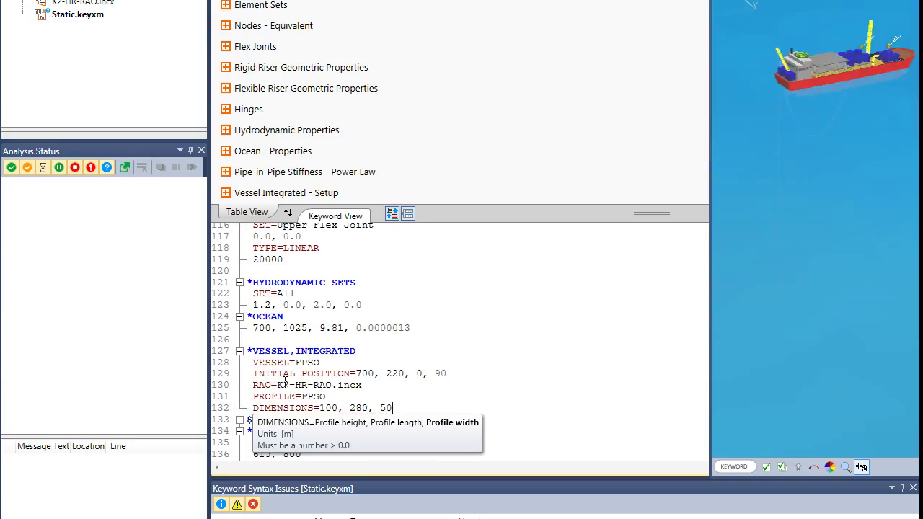
key("Return")
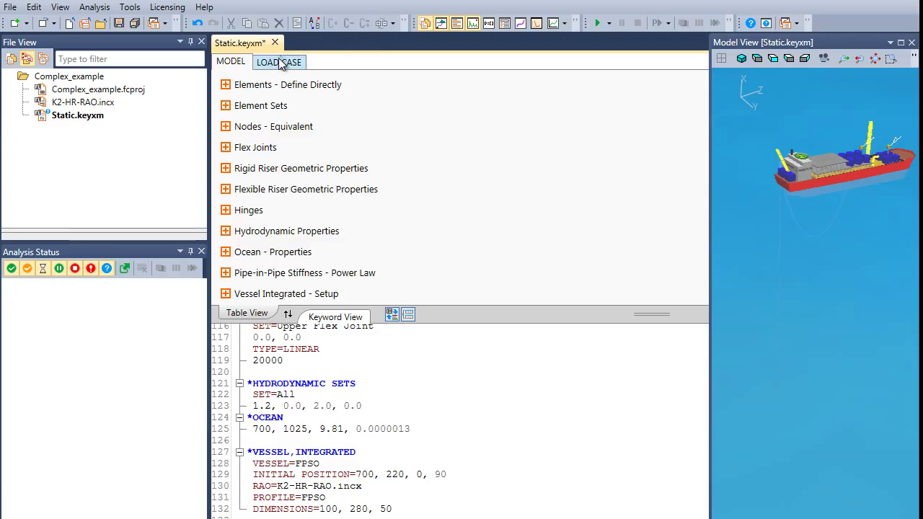
Add a directly defined constant boundary conditions table to the load case.
left_click(280, 63)
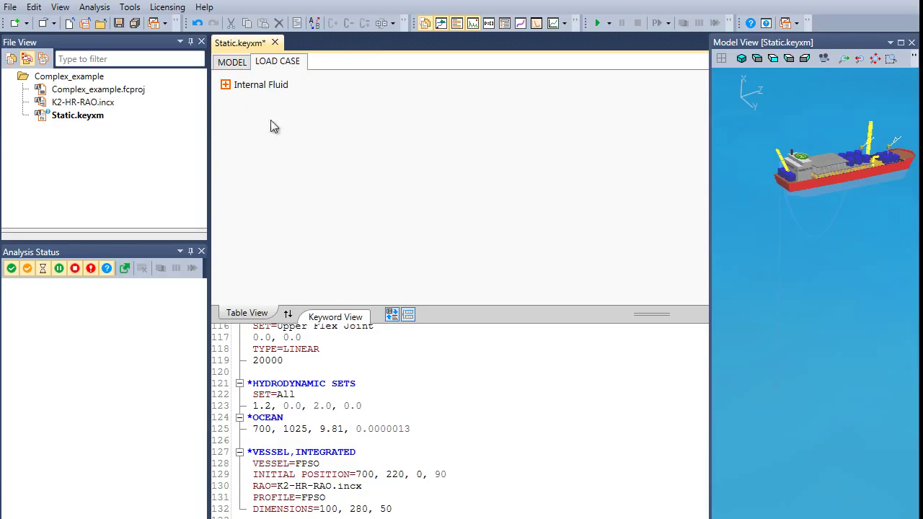
right_click(232, 130)
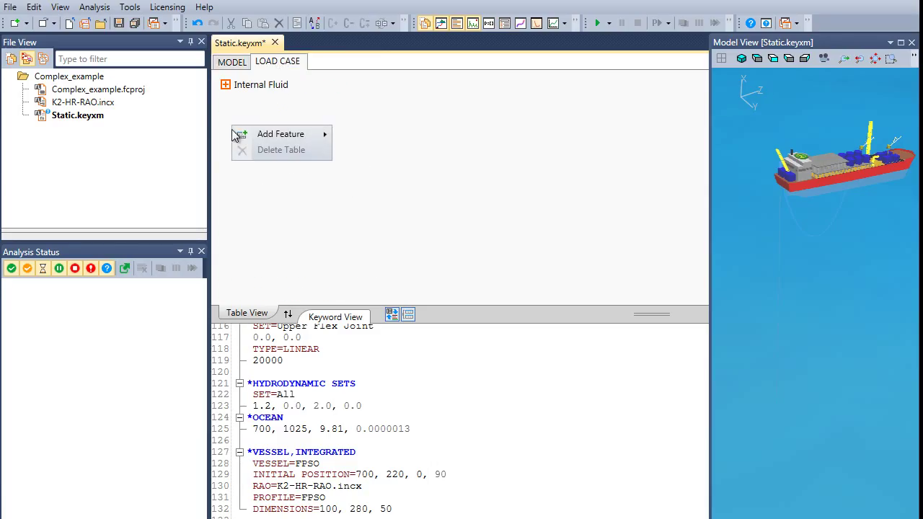
mouse_move(256, 134)
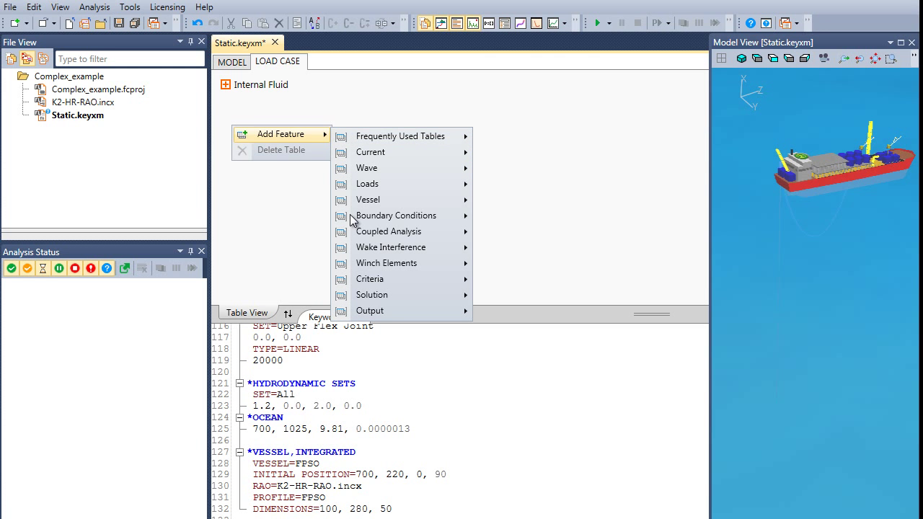
mouse_move(365, 223)
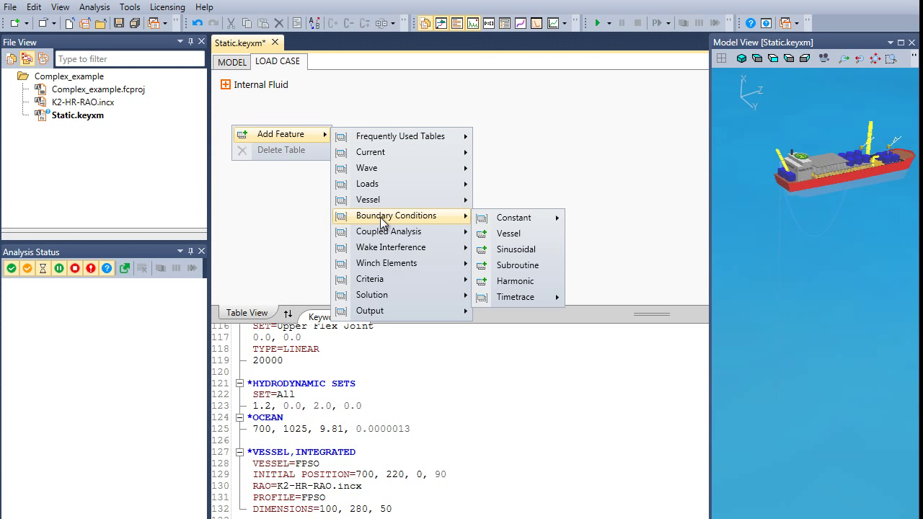
mouse_move(520, 224)
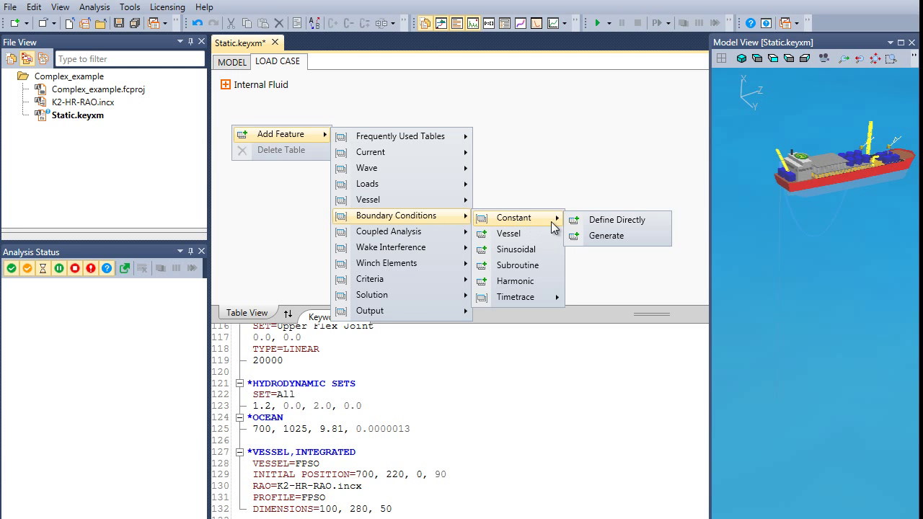
left_click(592, 222)
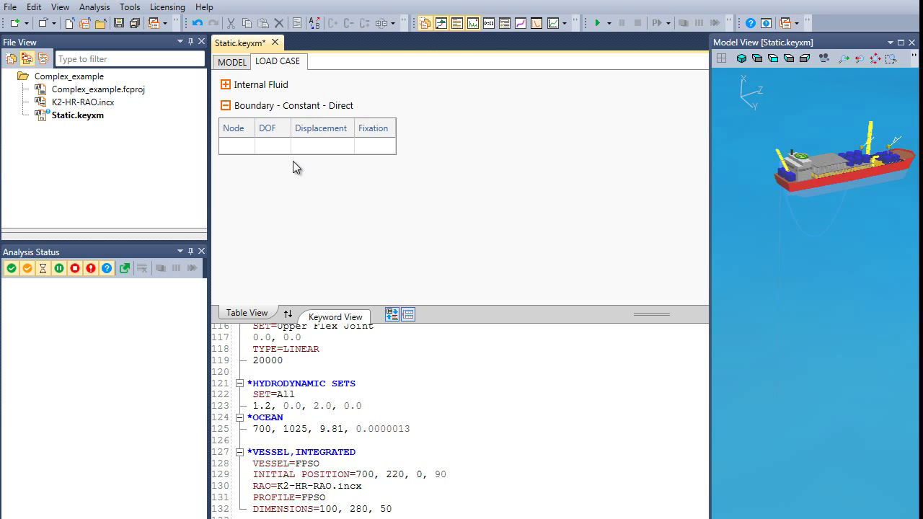
Define a constant boundary condition on the node {Seabed End} in degree of freedom 1.
left_click(243, 148)
left_click(248, 146)
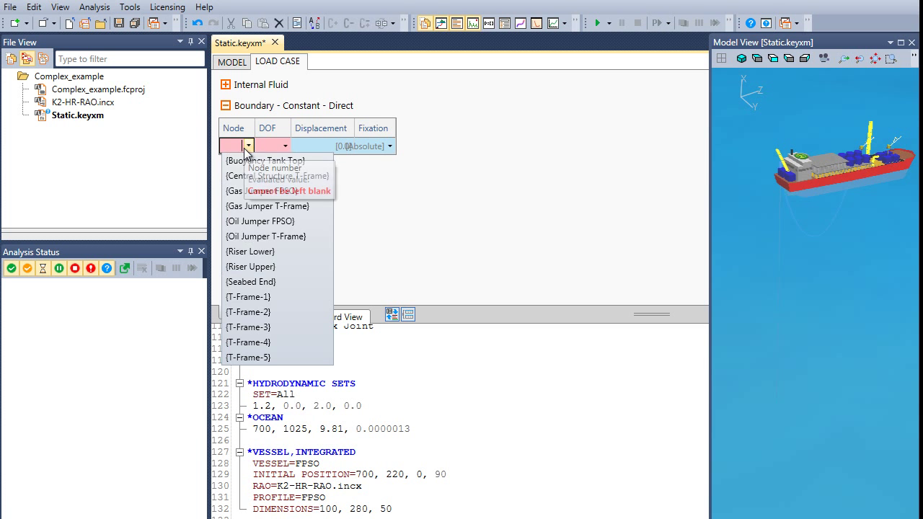
left_click(256, 283)
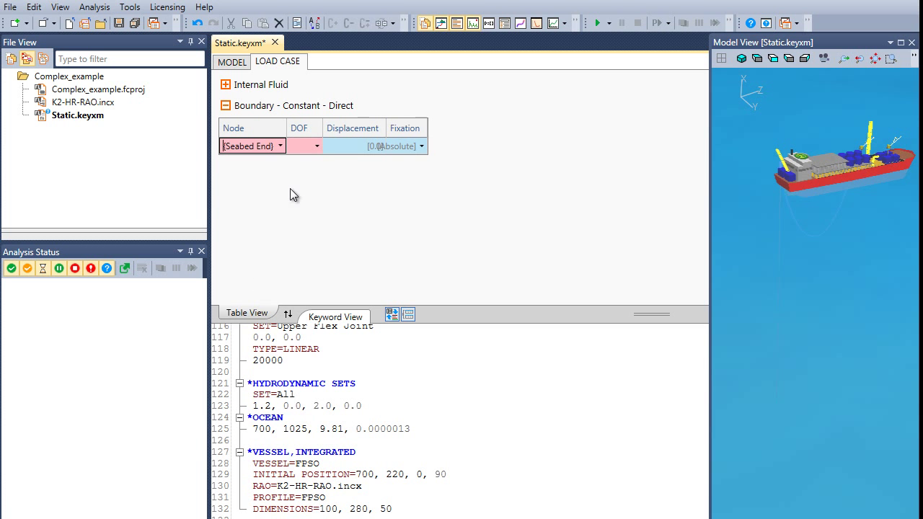
left_click(310, 147)
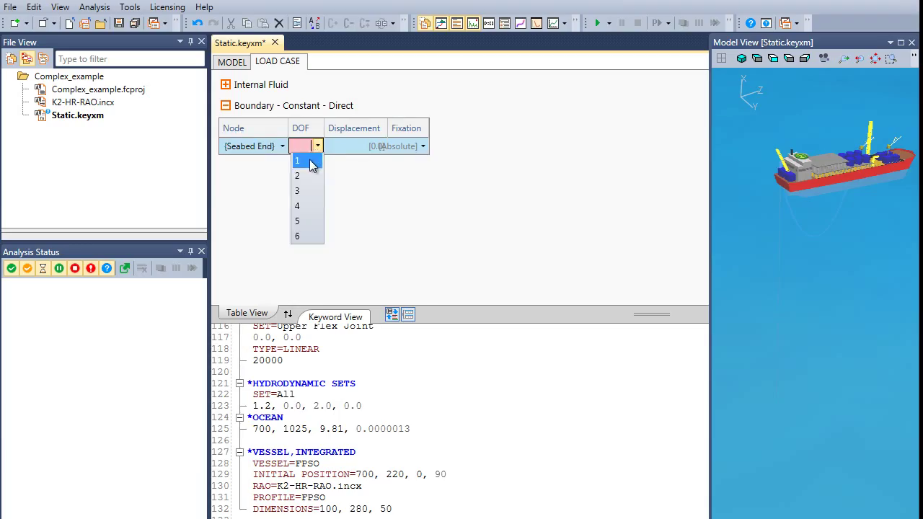
left_click(311, 162)
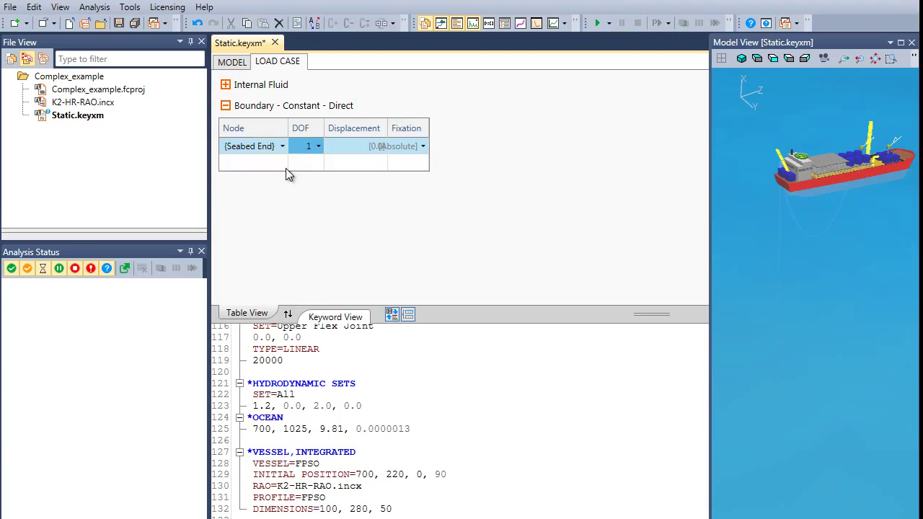
Add a constant boundary condition on the node {Seabed End} in degree of freedom 2.
left_click(284, 166)
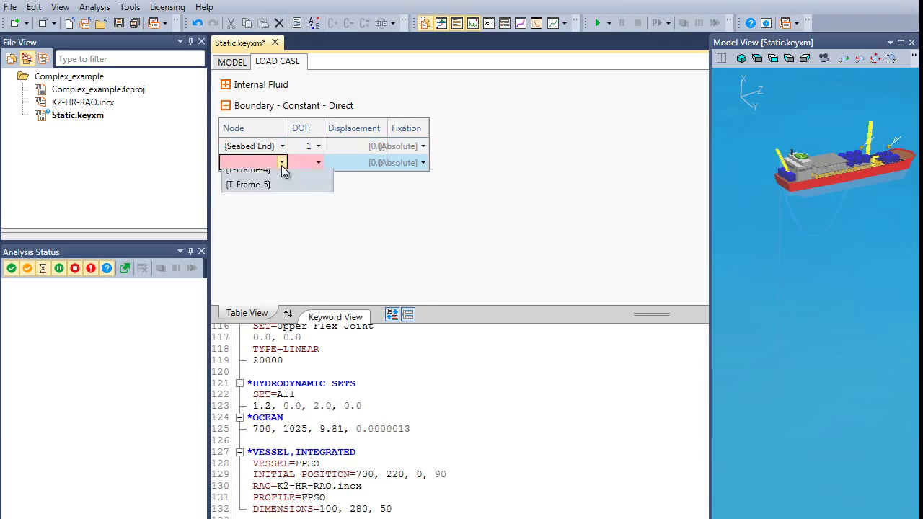
left_click(282, 163)
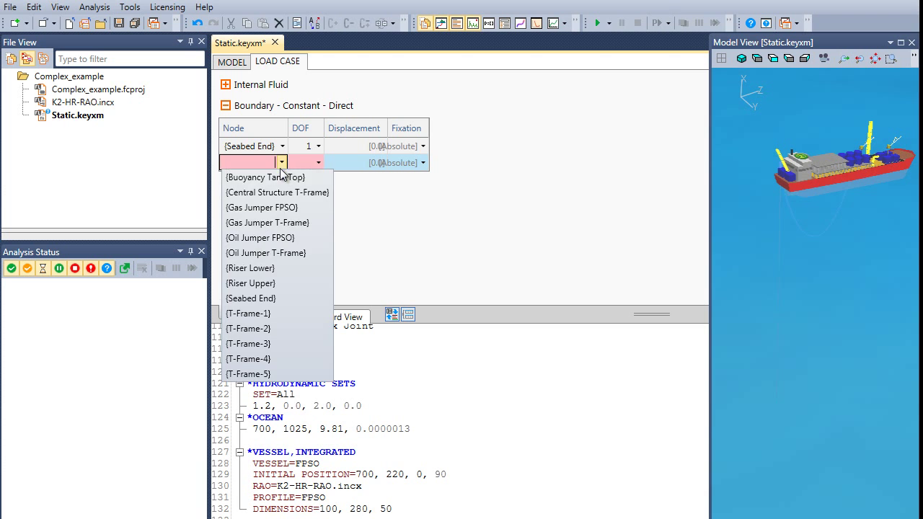
left_click(271, 298)
left_click(318, 163)
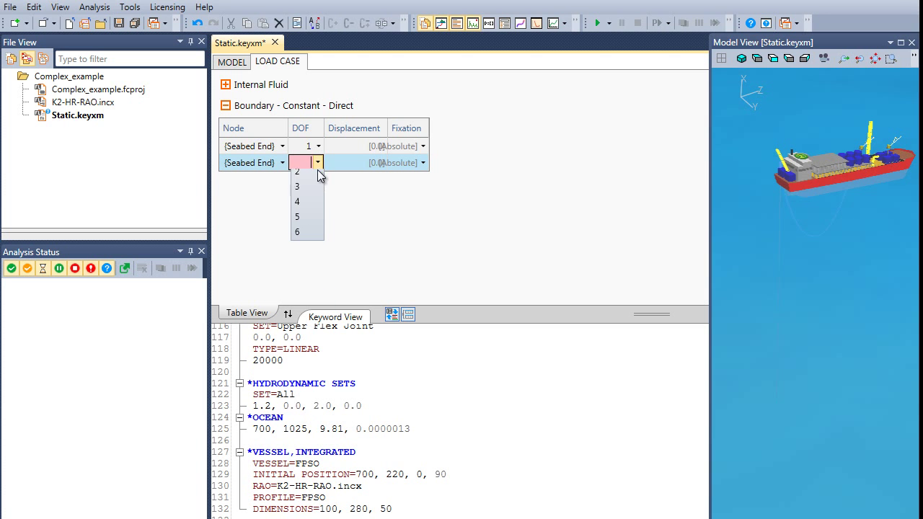
left_click(313, 192)
Add a constant boundary condition on the node {Seabed End} in degree of freedom 3.
left_click(287, 195)
left_click(281, 183)
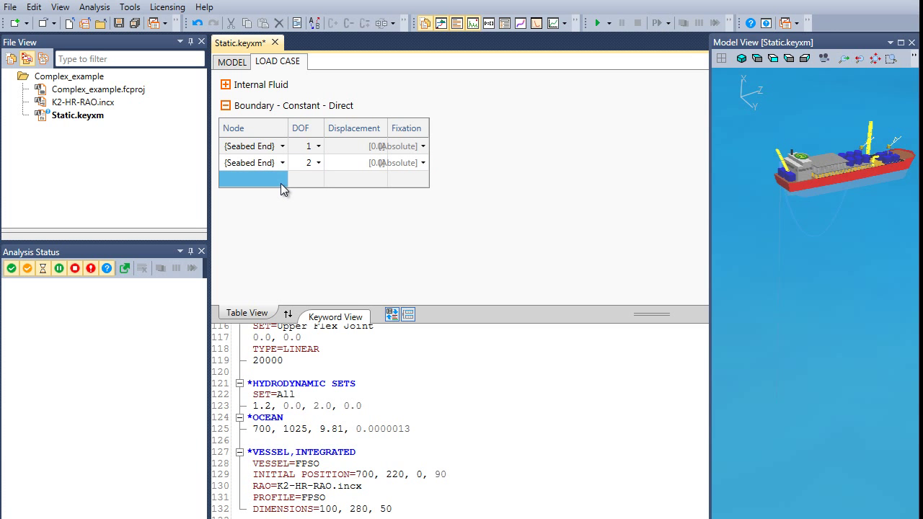
left_click(281, 184)
left_click(281, 183)
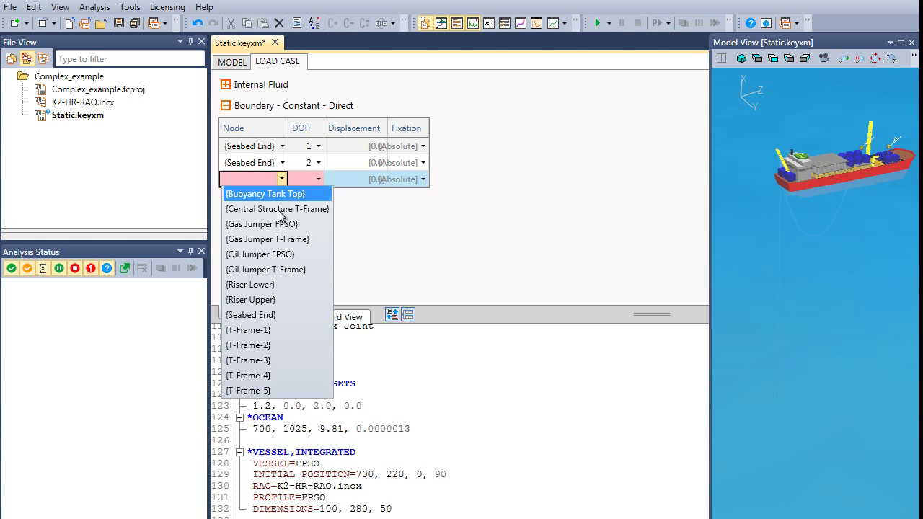
left_click(269, 314)
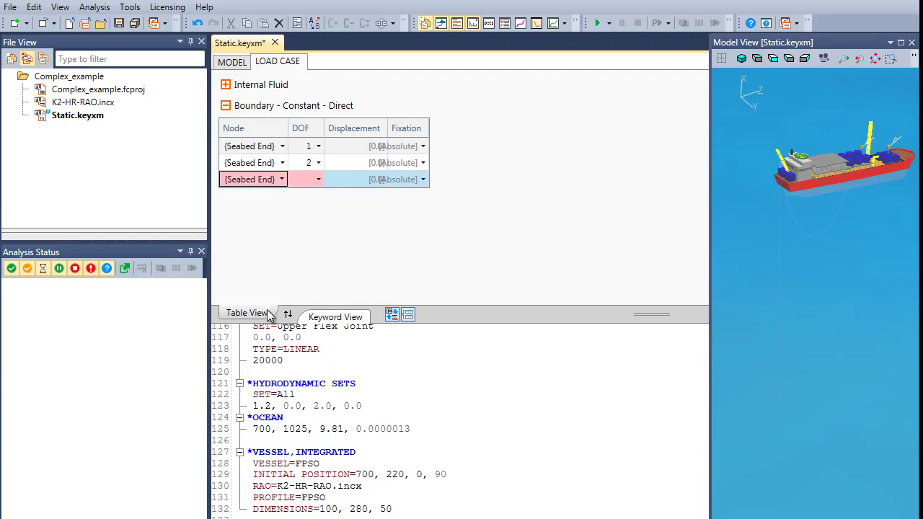
left_click(318, 179)
left_click(314, 224)
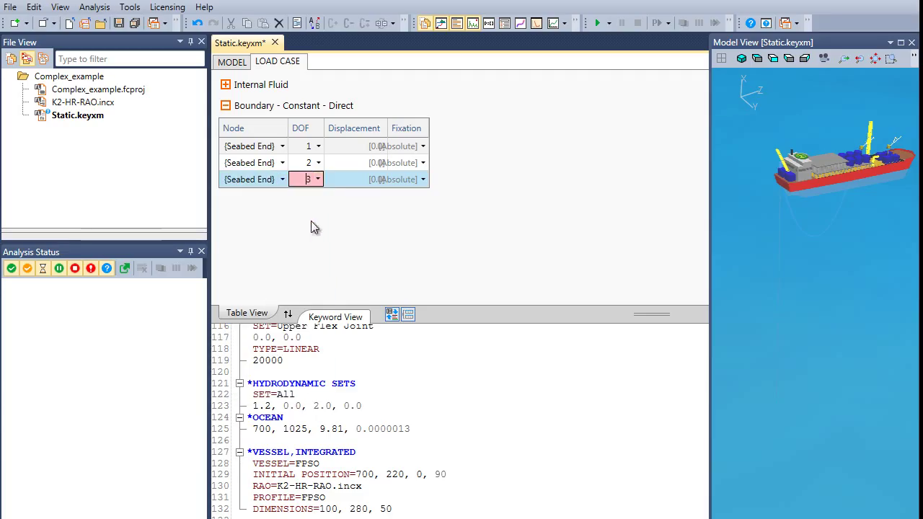
Add a constant boundary condition on the node {Seabed End} in degree of freedom 4.
left_click(291, 214)
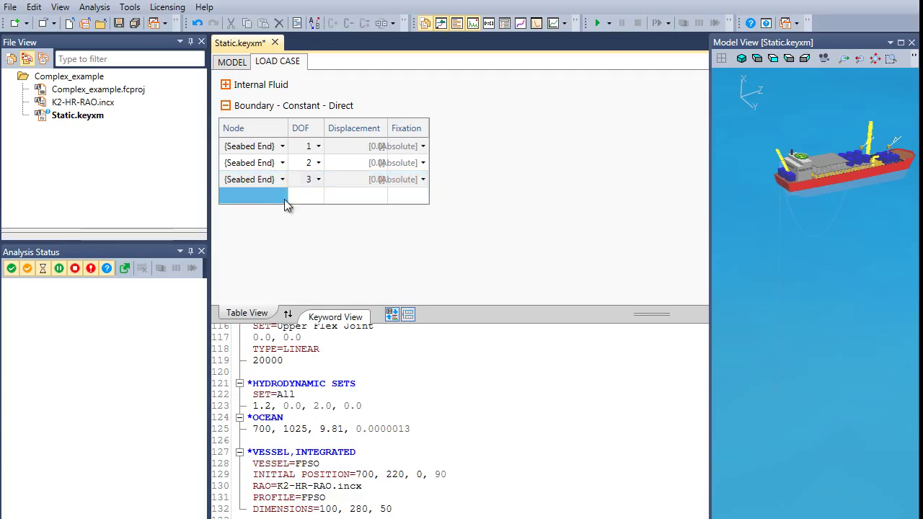
left_click(284, 199)
left_click(284, 199)
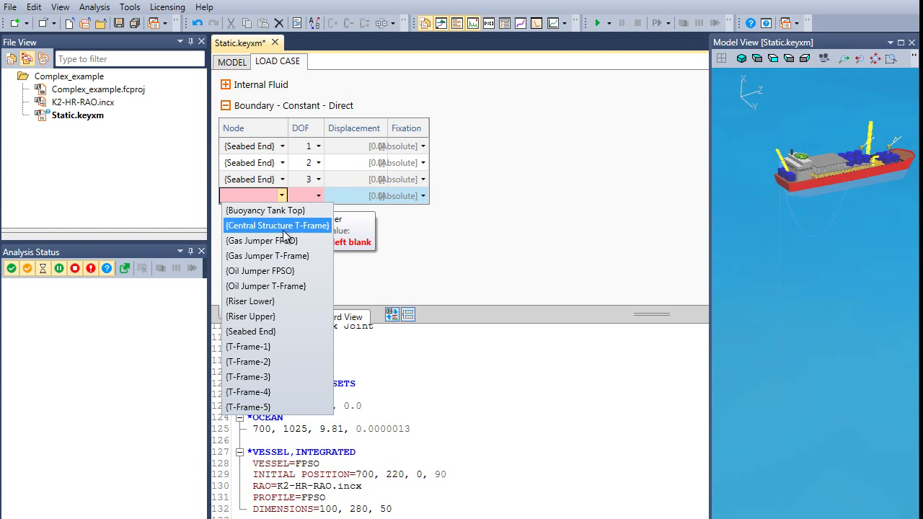
left_click(279, 330)
left_click(316, 197)
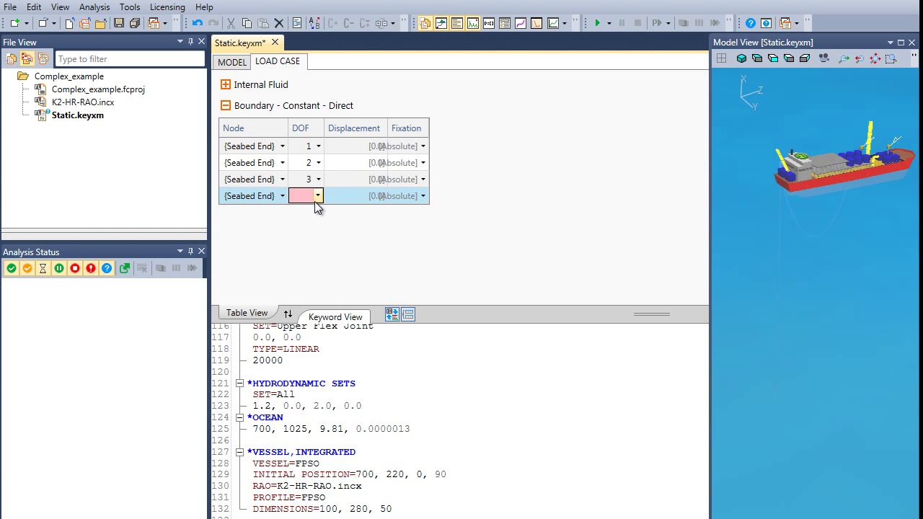
left_click(316, 197)
left_click(310, 257)
Add a constant boundary condition on the node {Seabed End} in degree of freedom 5.
left_click(280, 239)
left_click(278, 213)
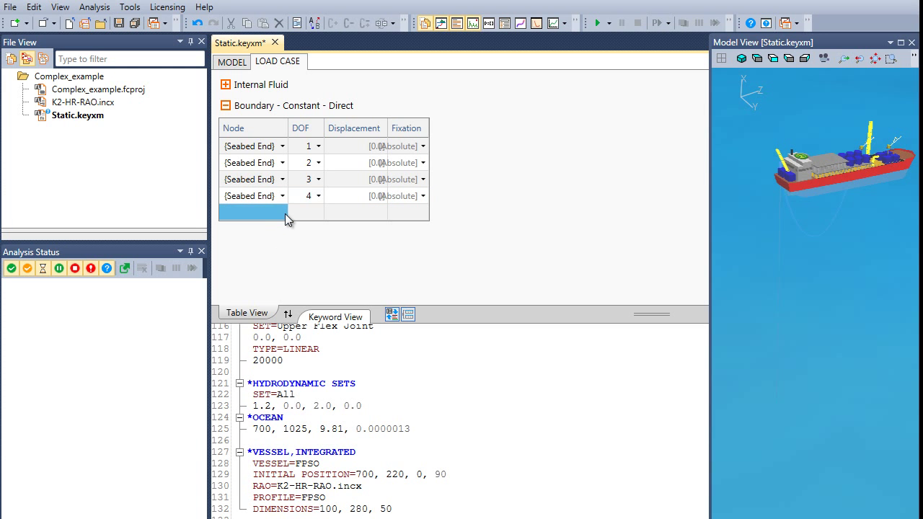
left_click(285, 214)
left_click(285, 214)
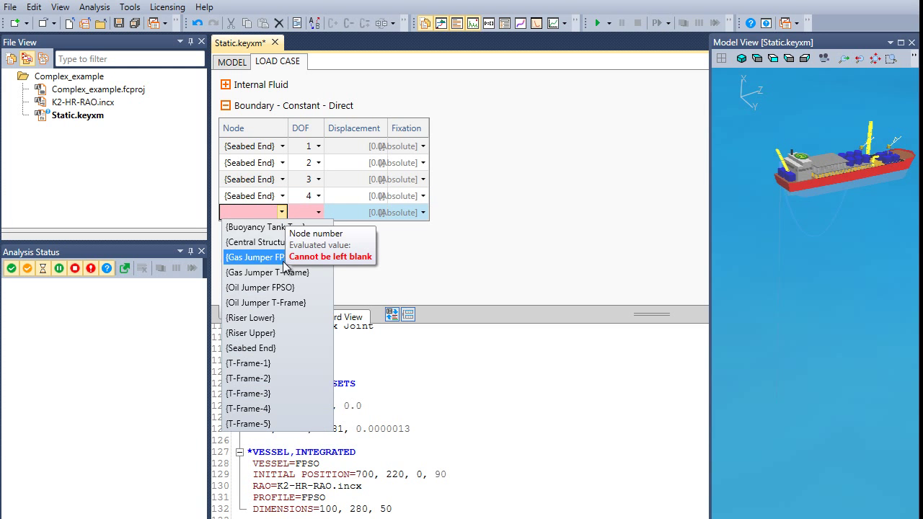
left_click(287, 346)
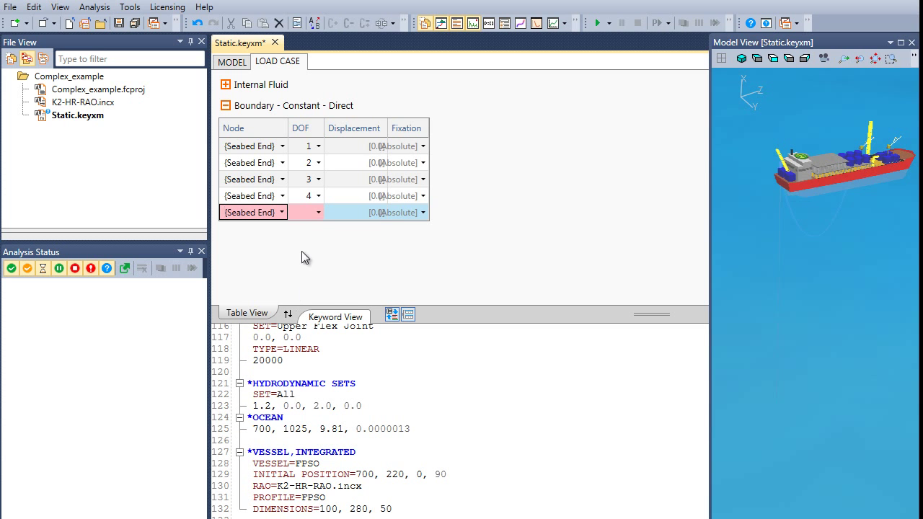
left_click(317, 213)
left_click(317, 212)
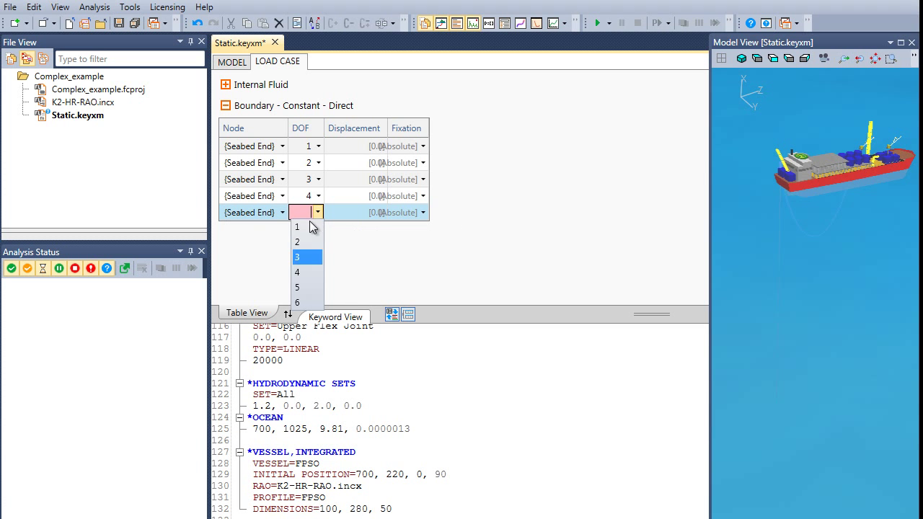
left_click(307, 288)
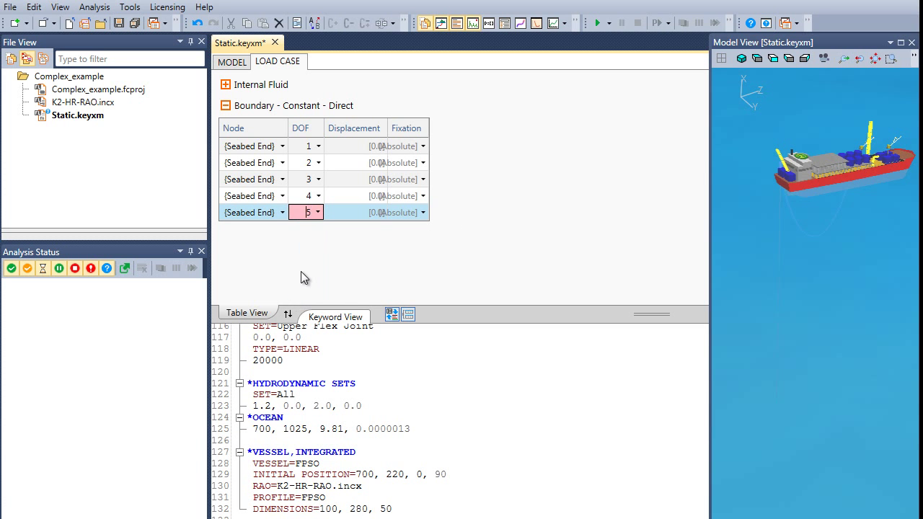
Add a constant boundary condition on the node {Seabed End} in degree of freedom 6.
left_click(282, 231)
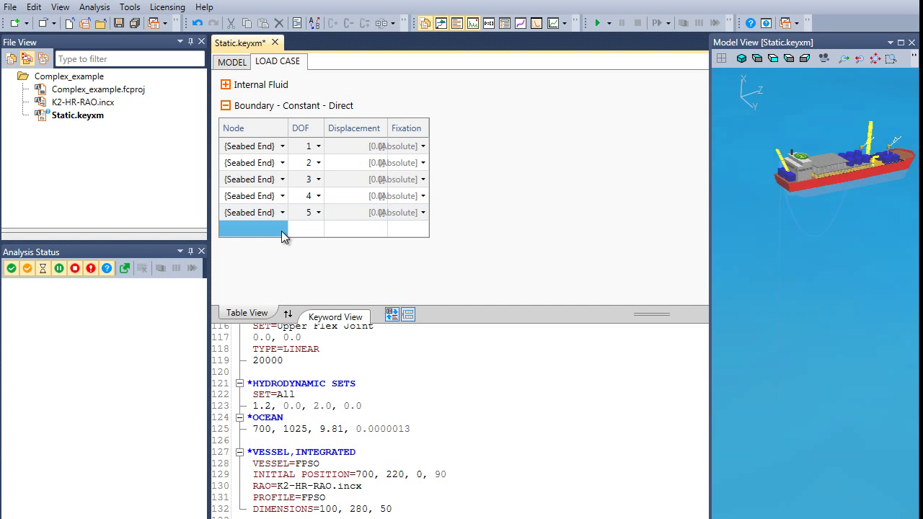
left_click(286, 232)
left_click(284, 231)
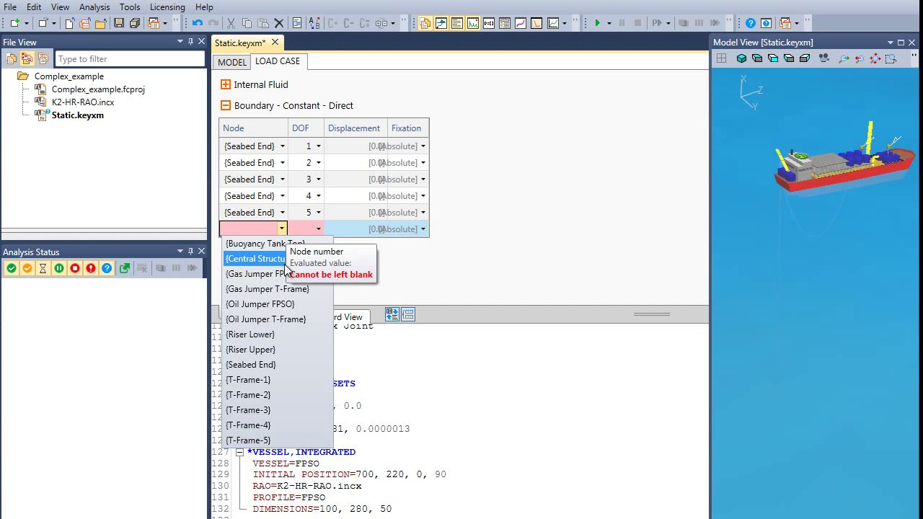
left_click(277, 367)
left_click(318, 228)
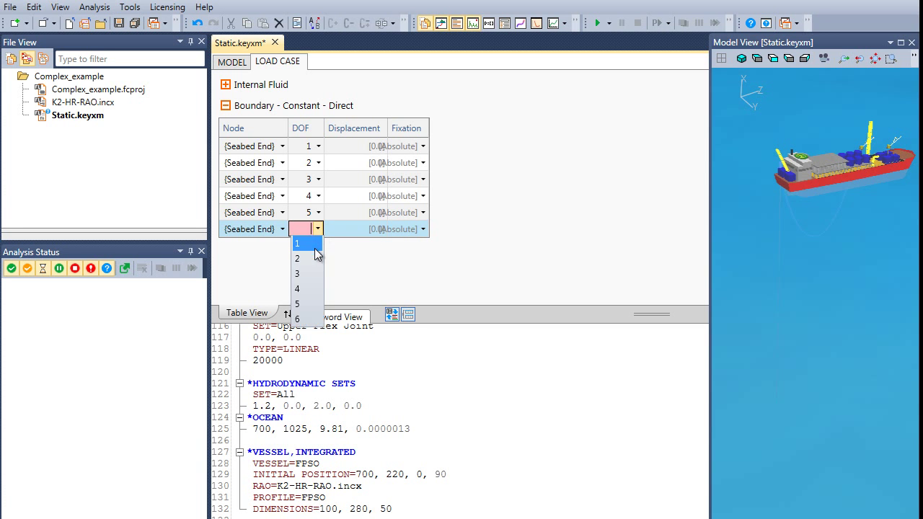
left_click(312, 319)
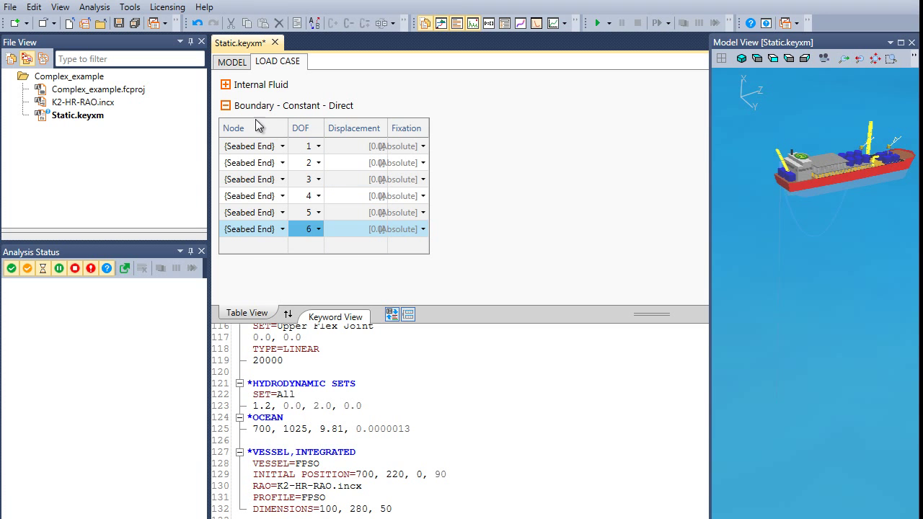
Collapse the constant boundary table and add a vessel boundary conditions table to the load case.
left_click(226, 108)
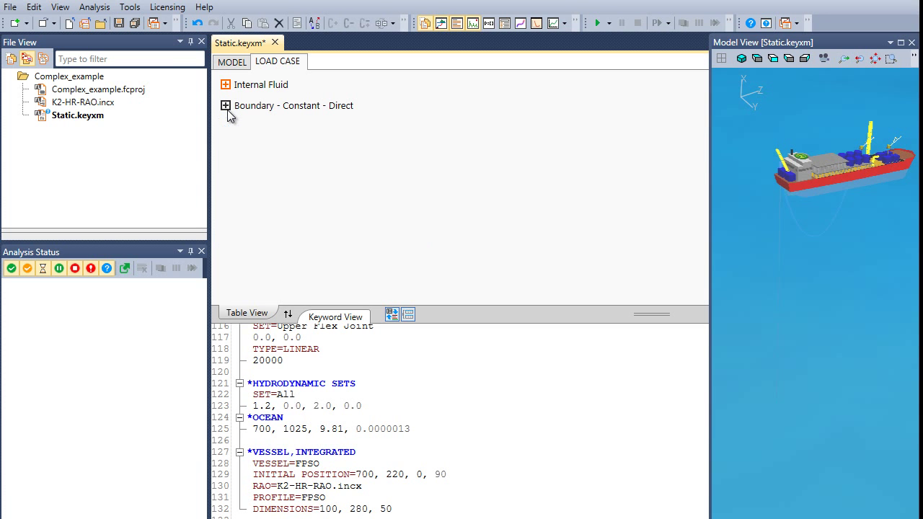
right_click(271, 155)
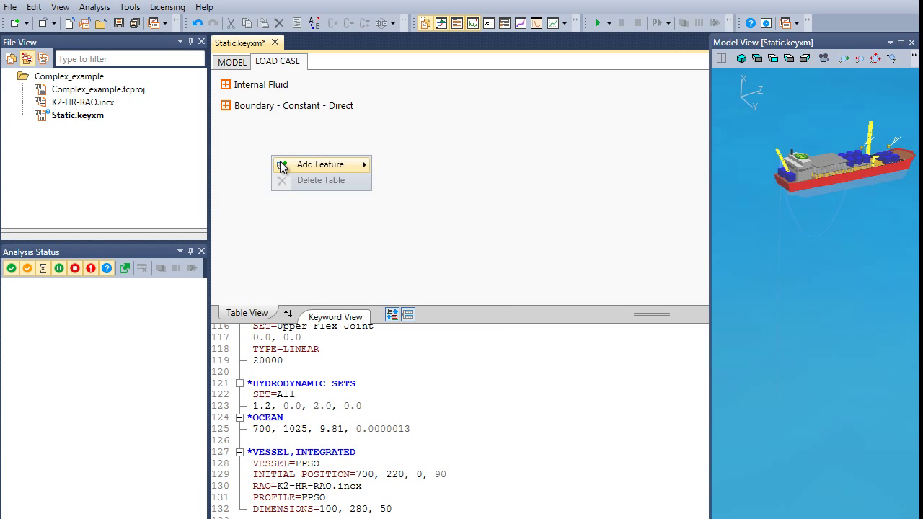
mouse_move(289, 167)
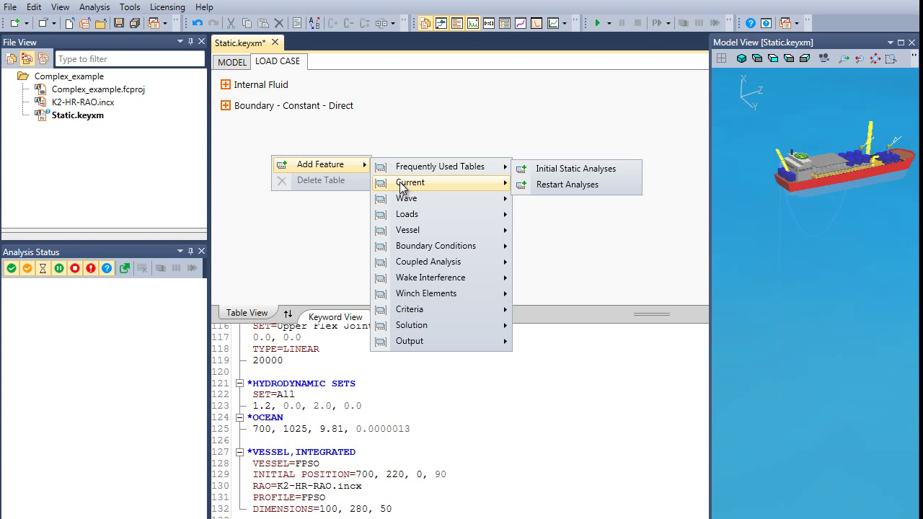
mouse_move(403, 250)
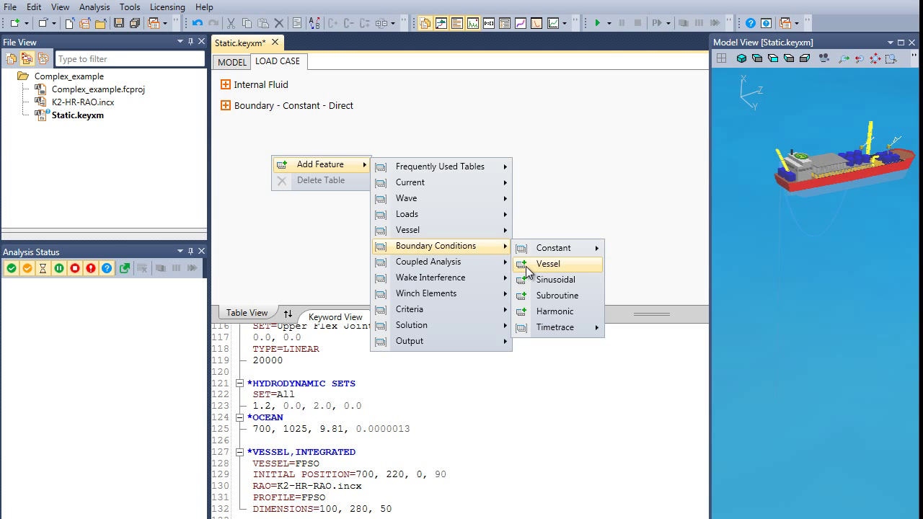
left_click(529, 266)
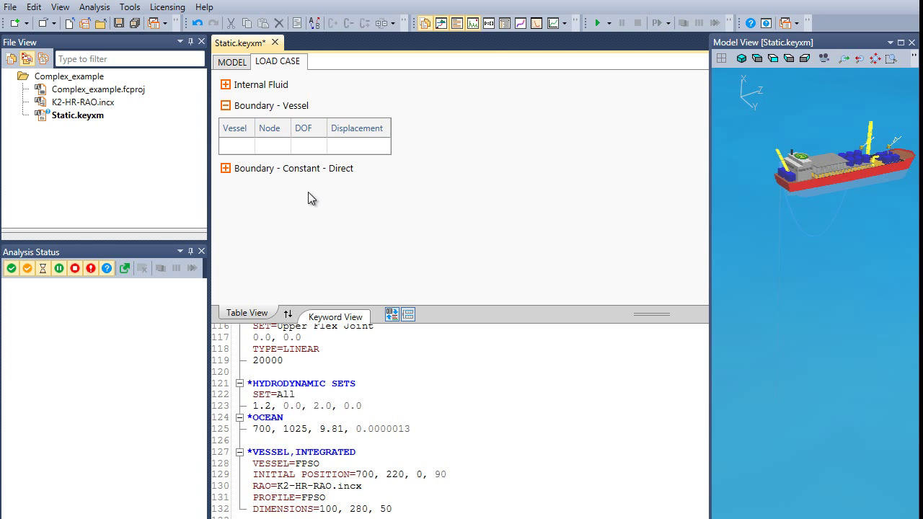
Define a vessel boundary condition attaching the node {Gas Jumper FPSO} to the vessel FPSO in degree of freedom 1.
left_click(244, 153)
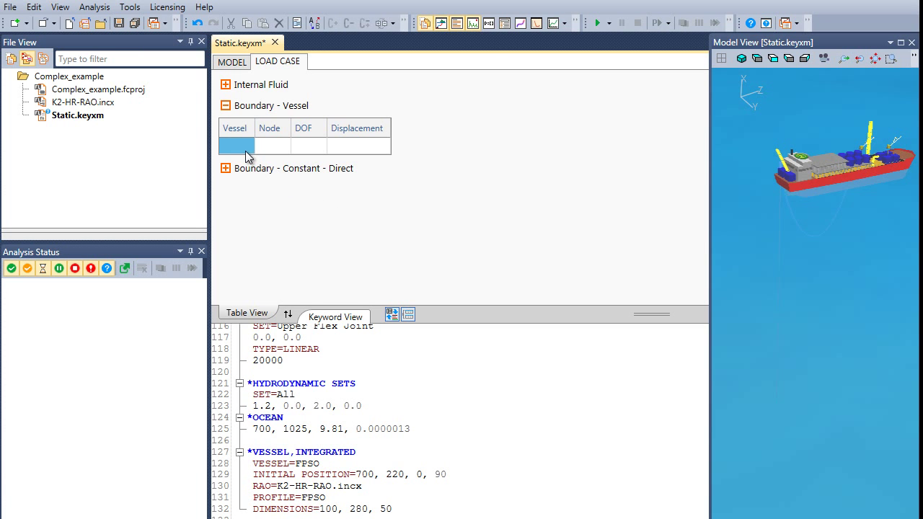
left_click(245, 150)
left_click(248, 145)
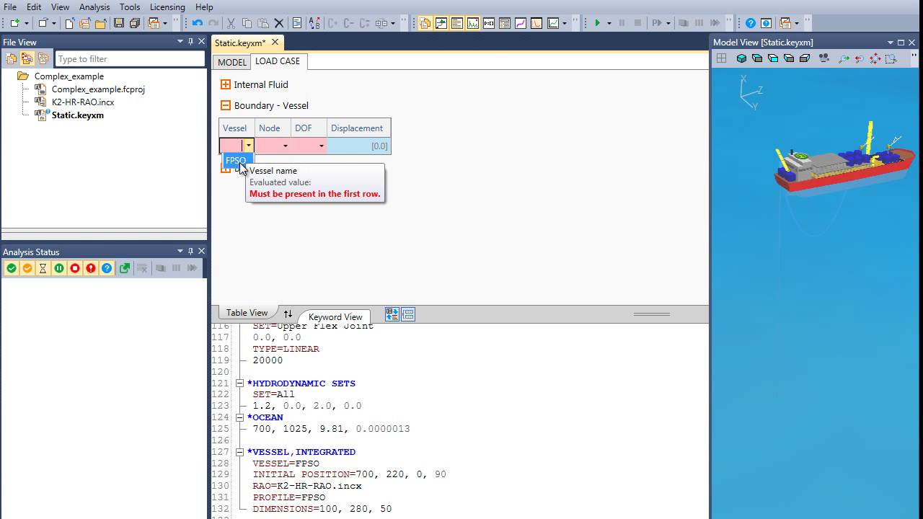
left_click(240, 163)
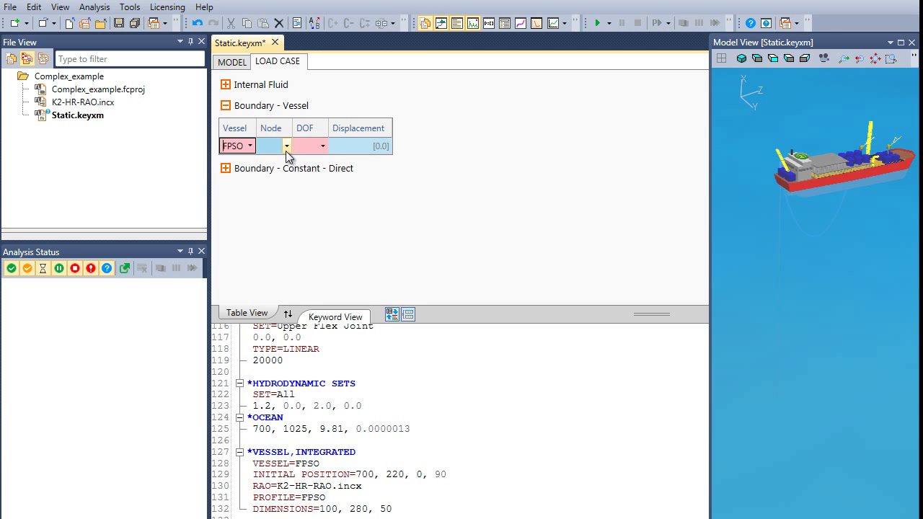
left_click(286, 153)
left_click(287, 153)
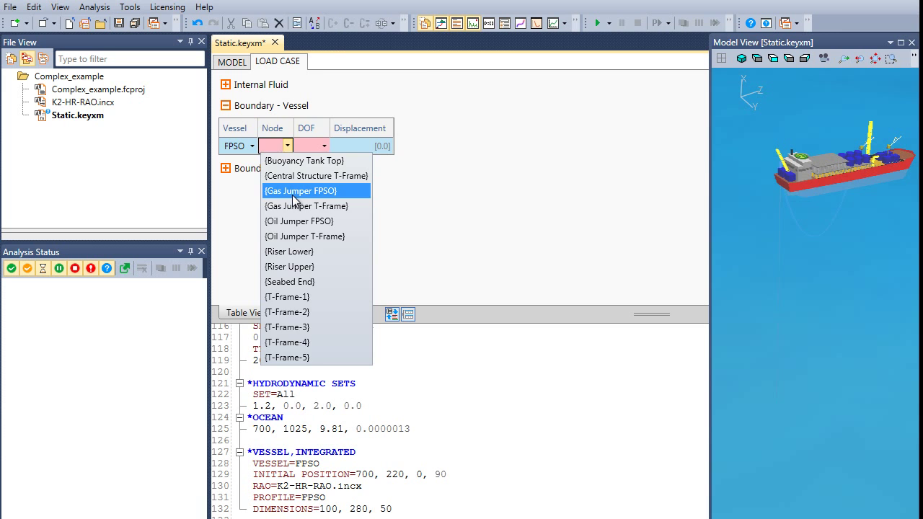
left_click(292, 193)
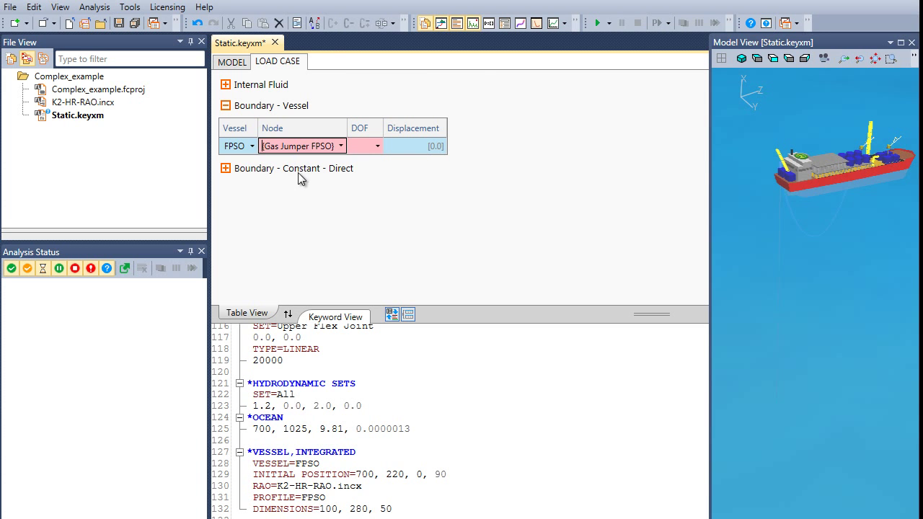
left_click(374, 149)
left_click(384, 163)
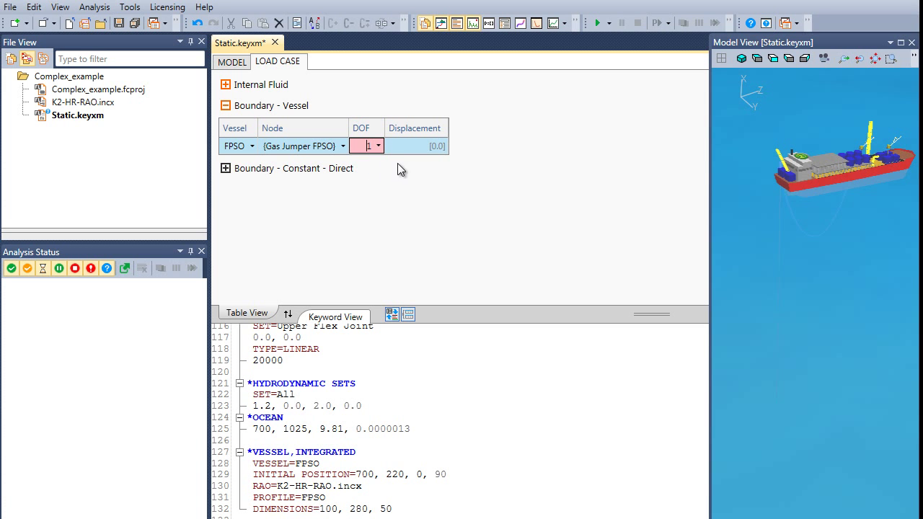
Add a second vessel boundary condition on the node {Gas Jumper FPSO} in degree of freedom 2.
left_click(324, 164)
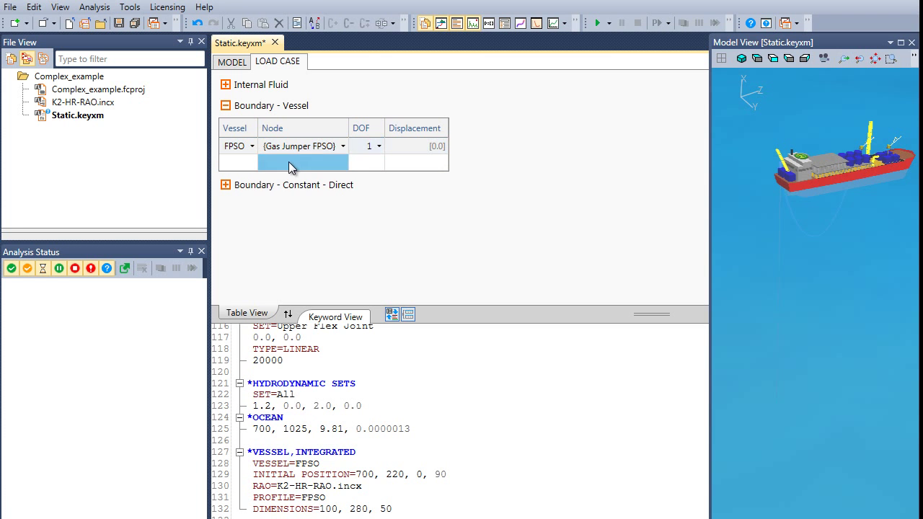
left_click(338, 163)
left_click(341, 163)
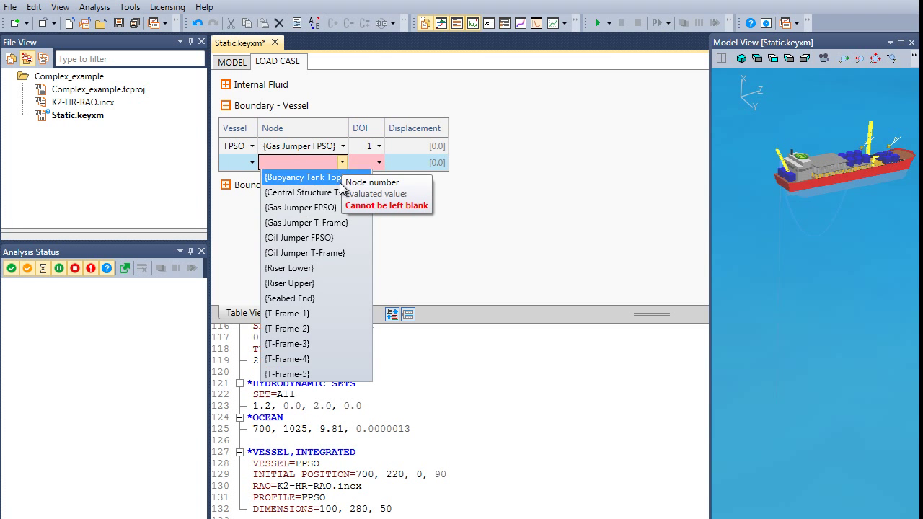
left_click(341, 208)
left_click(369, 162)
left_click(379, 163)
left_click(373, 192)
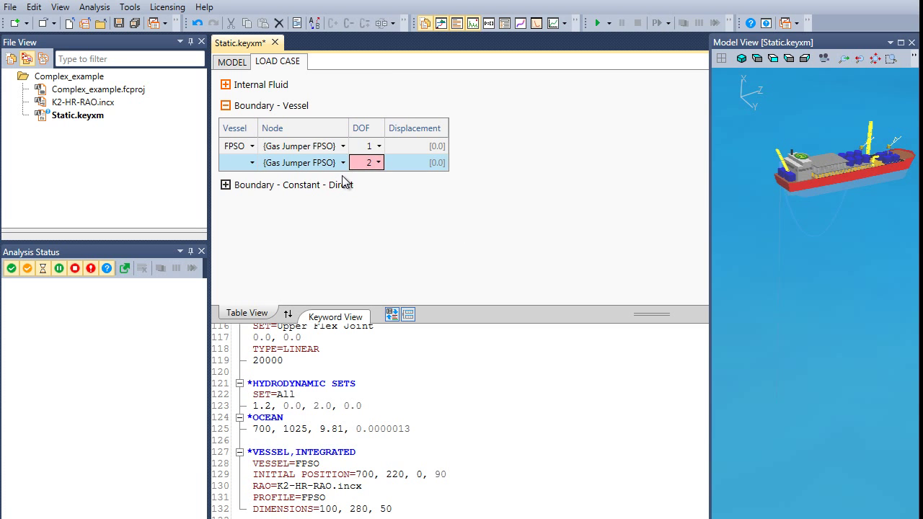
Add a third vessel boundary condition on the node {Gas Jumper FPSO} in degree of freedom 3.
left_click(343, 180)
left_click(335, 178)
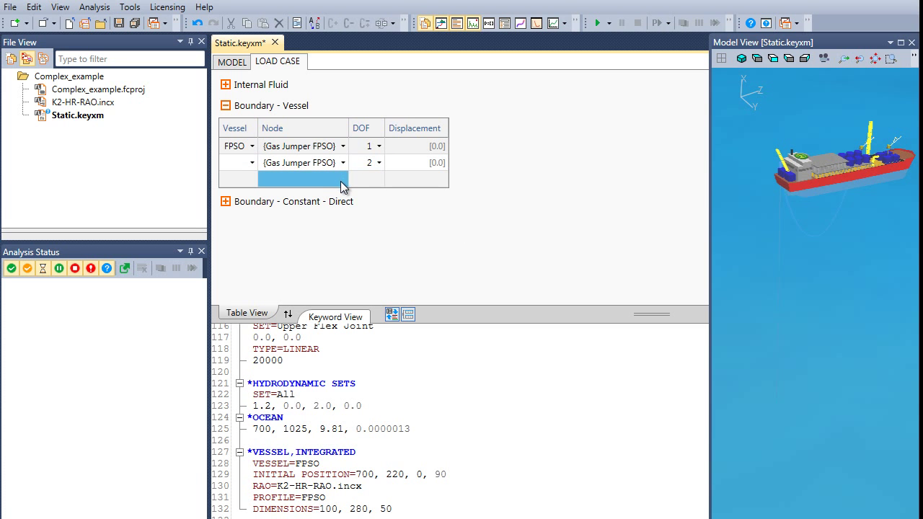
left_click(342, 181)
left_click(343, 179)
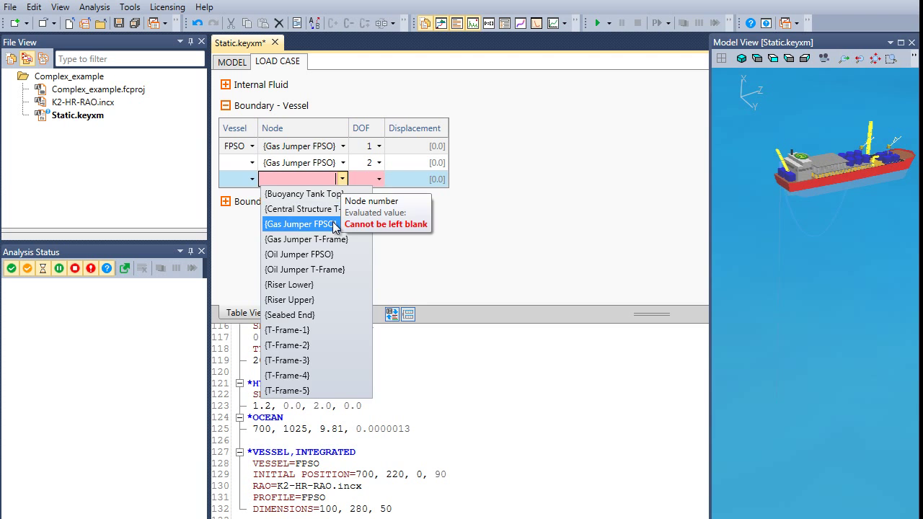
left_click(334, 224)
left_click(366, 179)
left_click(378, 179)
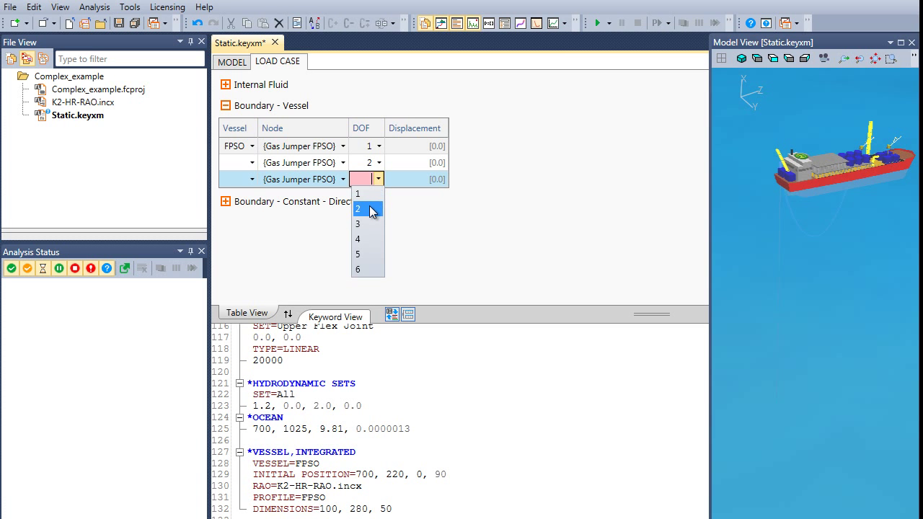
left_click(367, 224)
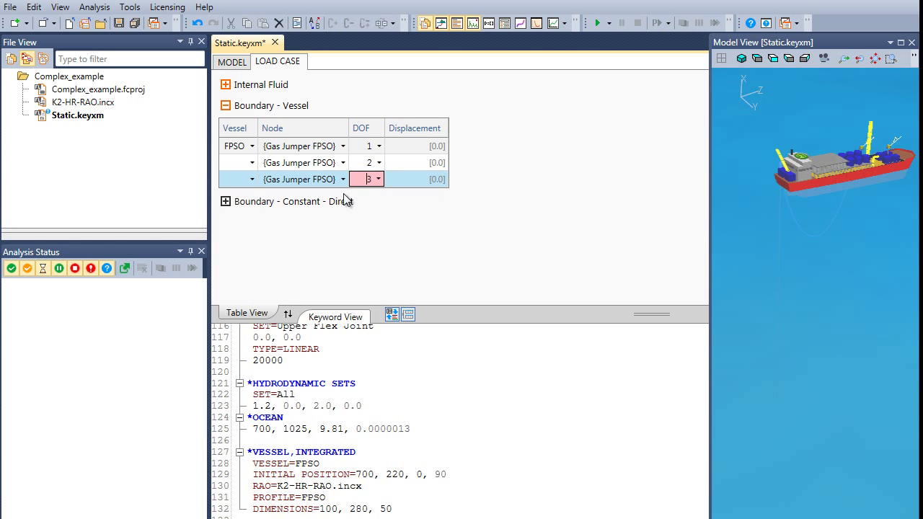
Add a vessel boundary condition on the node {Oil Jumper FPSO} in degree of freedom 1.
left_click(342, 195)
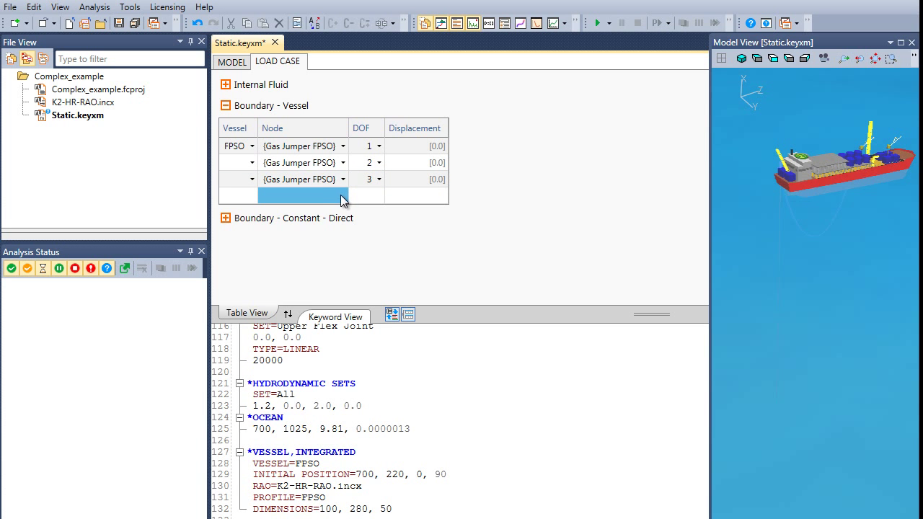
left_click(343, 195)
left_click(343, 196)
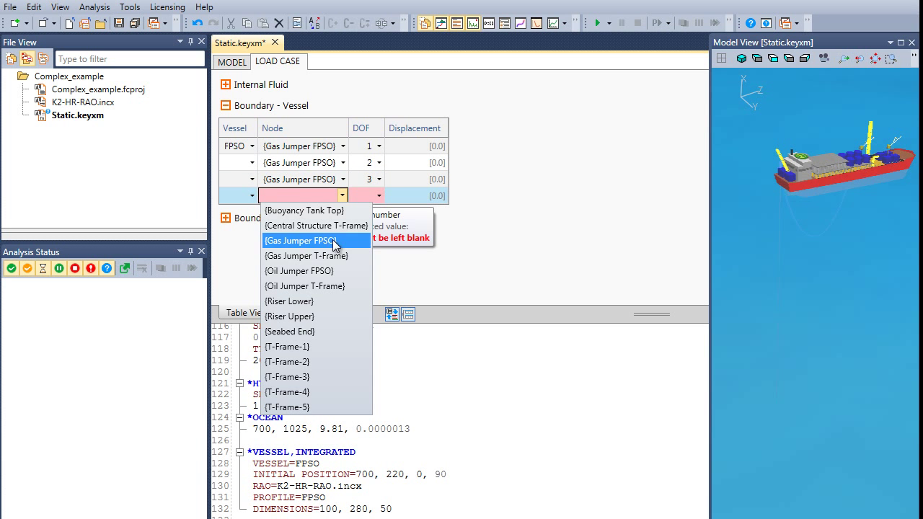
left_click(326, 272)
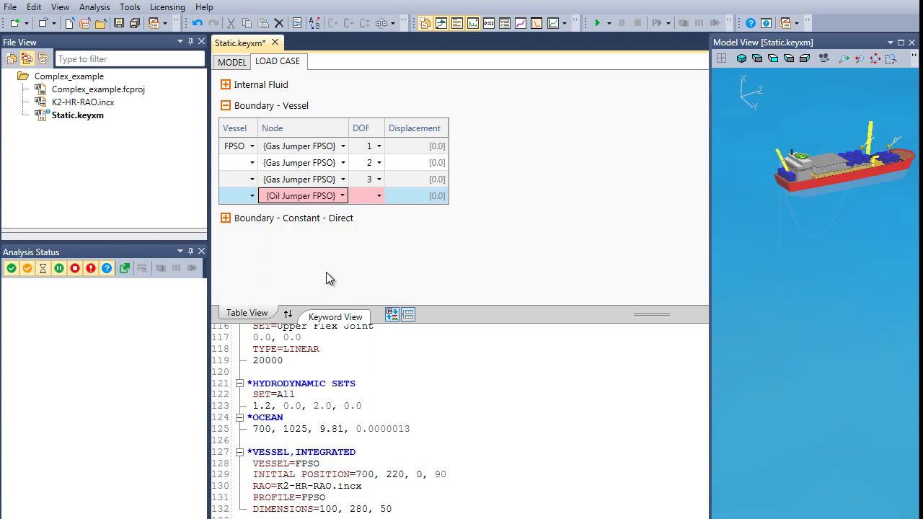
left_click(378, 197)
left_click(365, 215)
key("Return")
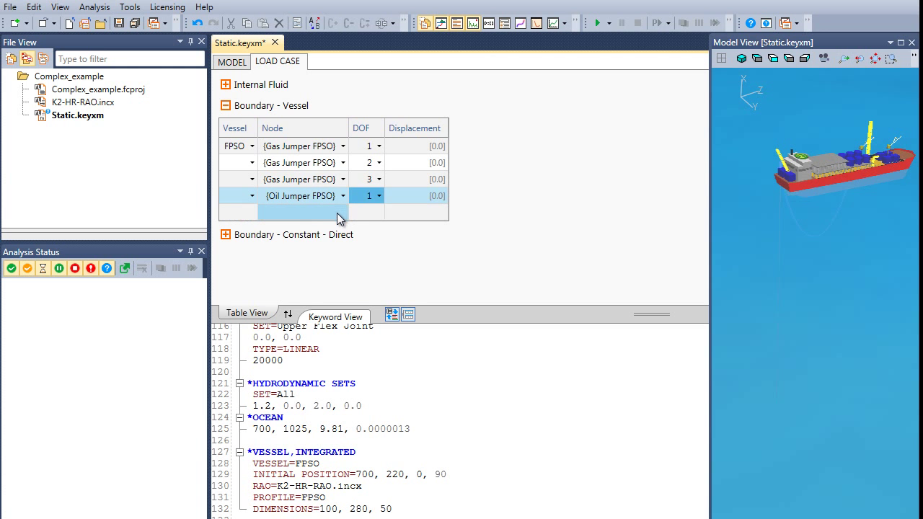
Add another vessel boundary condition on the node {Oil Jumper FPSO} in degree of freedom 2.
left_click(340, 216)
left_click(341, 219)
left_click(343, 212)
left_click(322, 290)
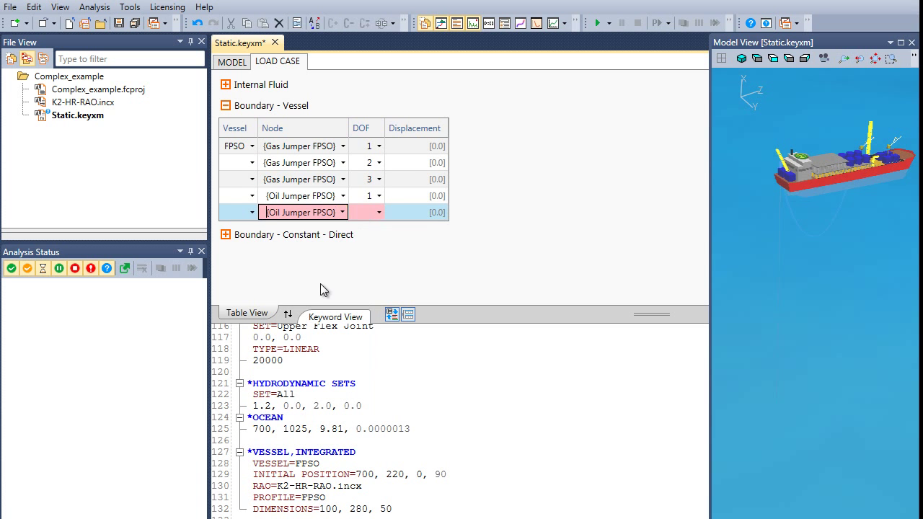
left_click(374, 212)
left_click(368, 247)
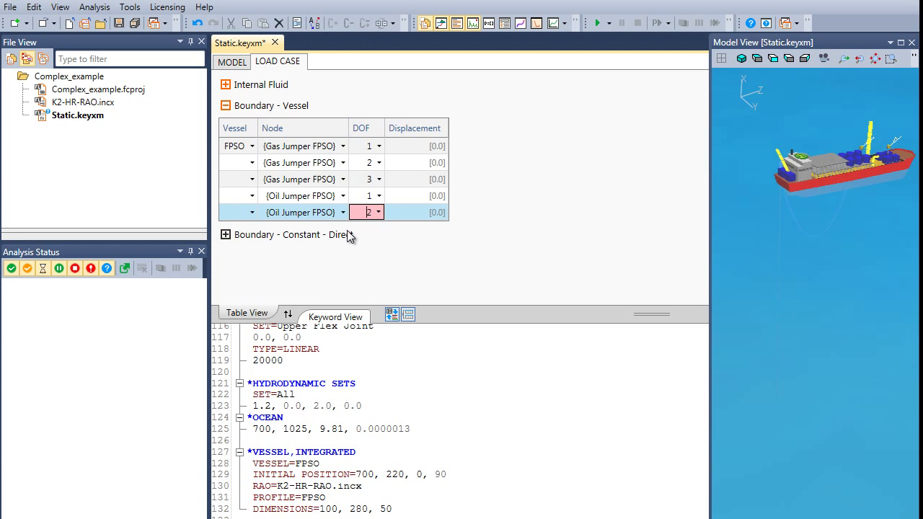
key("Return")
Add a vessel boundary condition on the node {Oil Jumper FPSO} in degree of freedom 3 and collapse the vessel boundary table.
left_click(343, 231)
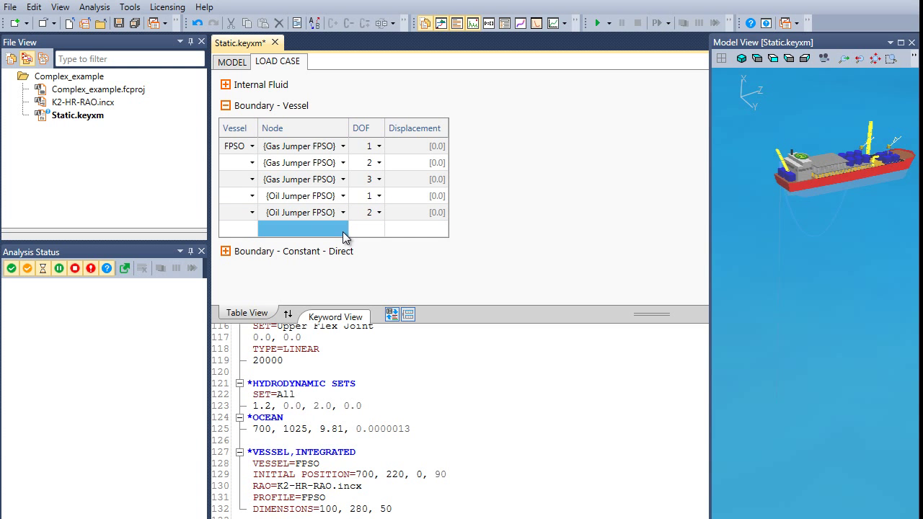
left_click(343, 229)
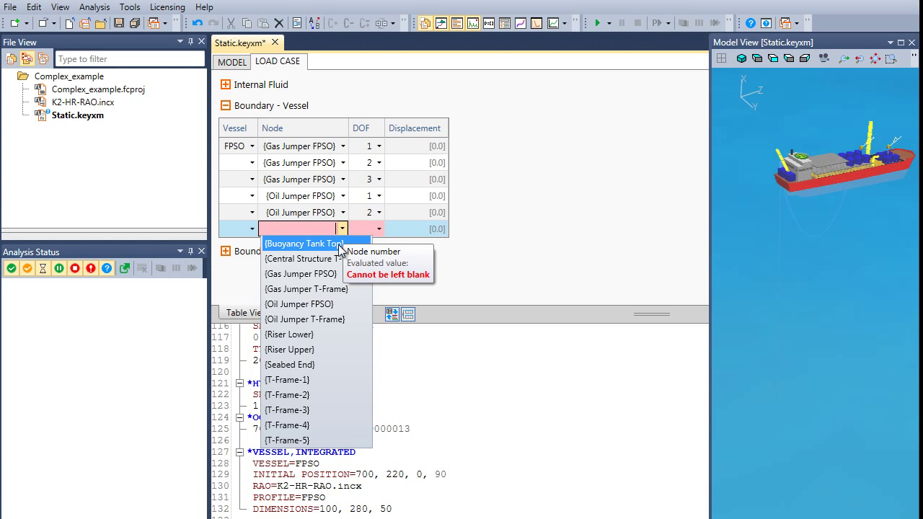
left_click(323, 306)
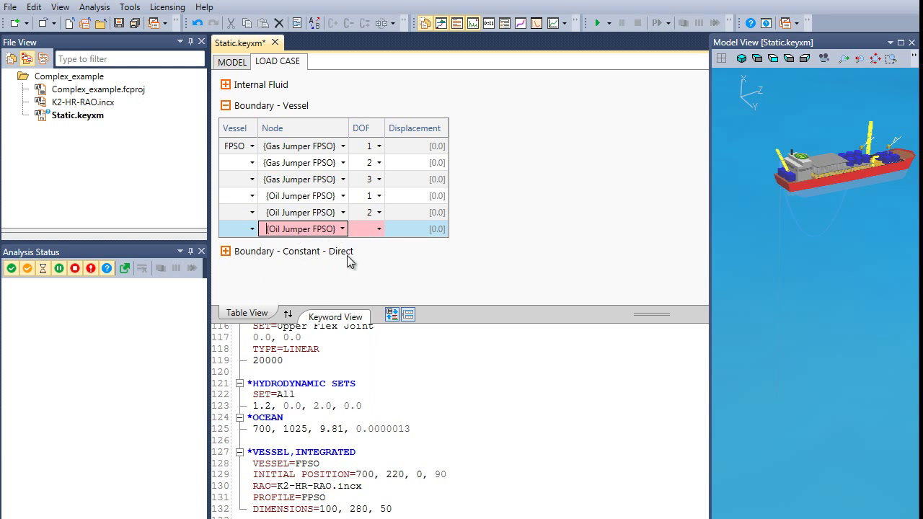
left_click(379, 229)
left_click(370, 272)
key("Return")
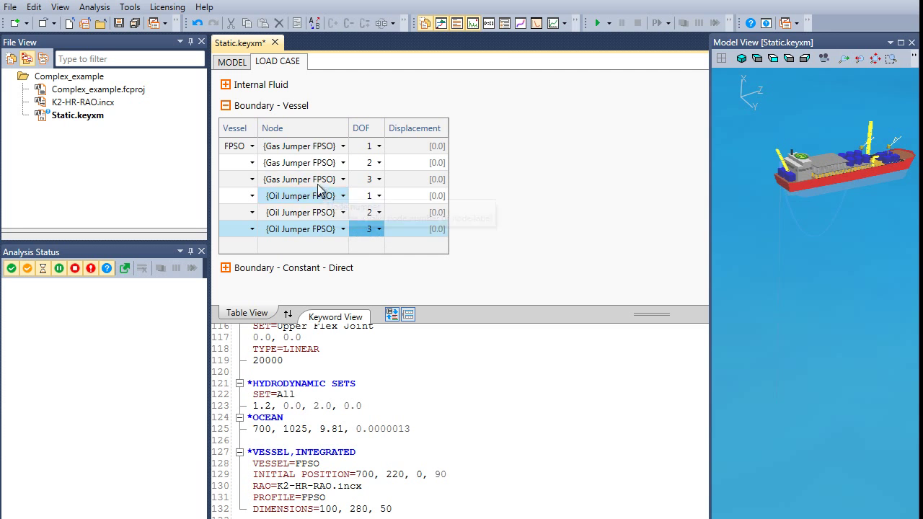
left_click(225, 105)
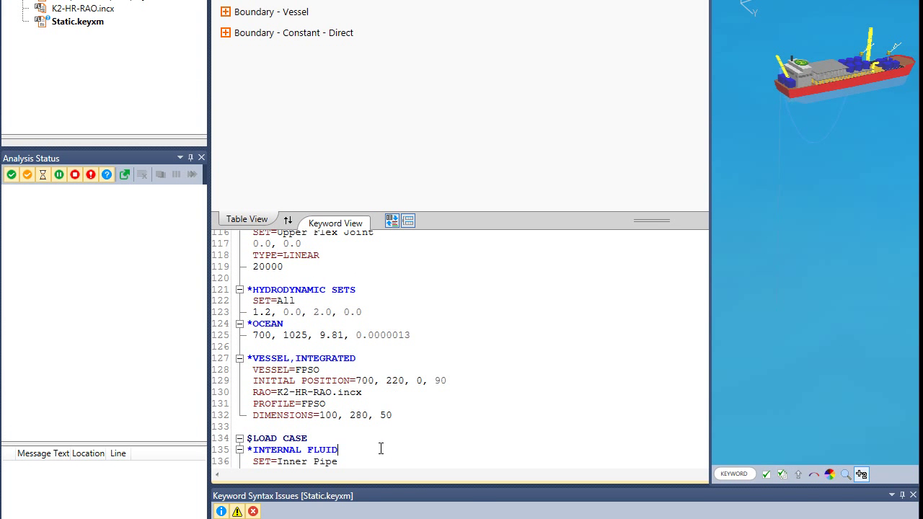
Add a *TIME keyword with STEP=FIXED after the boundary conditions at the end of the keyword text.
scroll(369, 455, "down", 10)
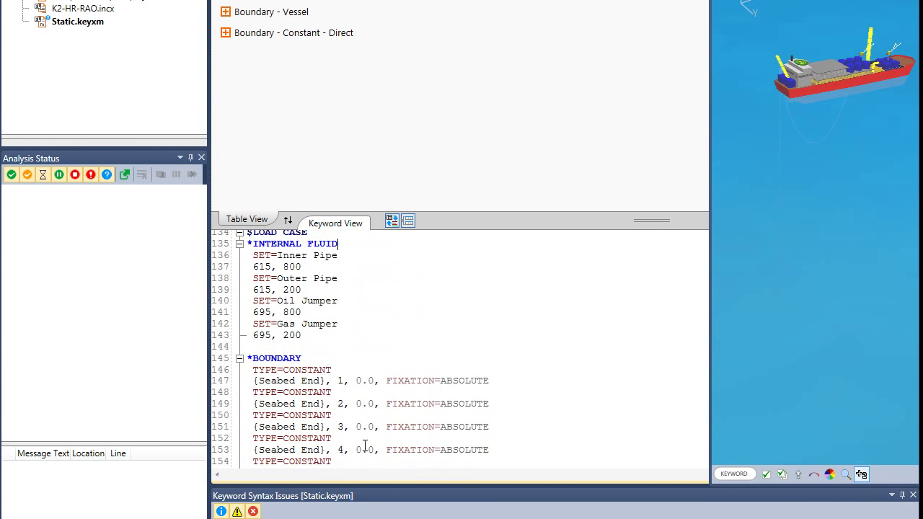
scroll(397, 425, "down", 2)
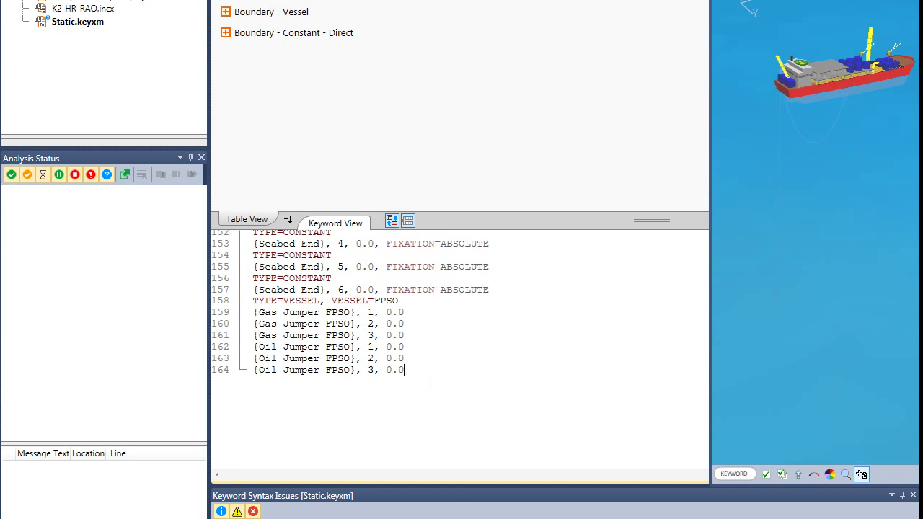
key("Return")
key("Return")
type("*ti")
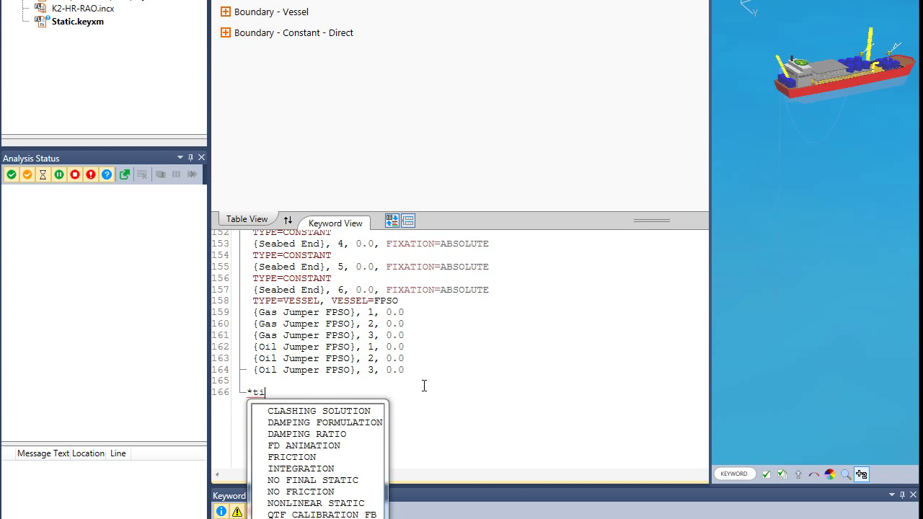
key("Return")
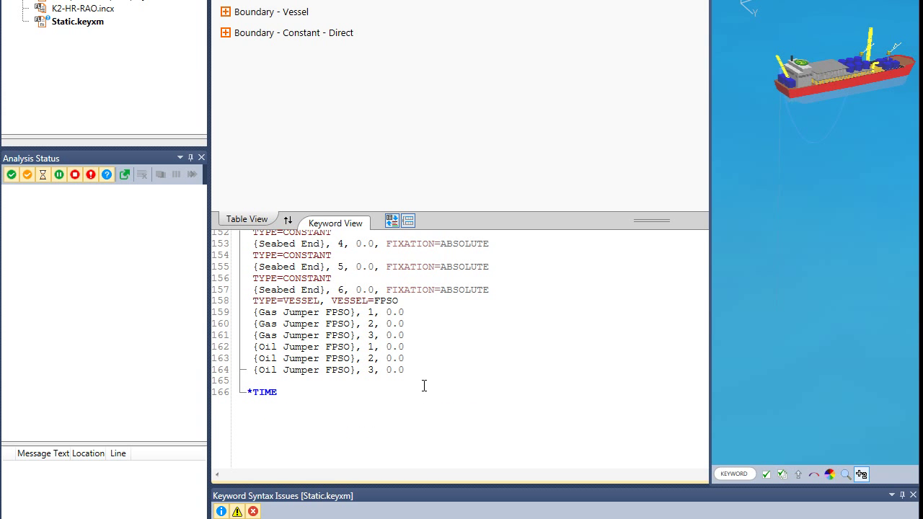
key("Return")
key("Down")
key("Return")
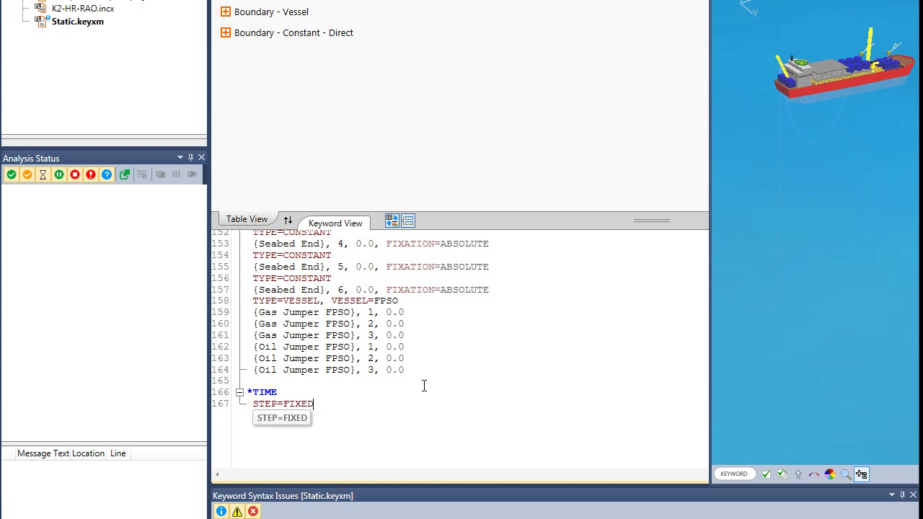
Enter a start time of 0.0 and an end time of 1.0 for the fixed time step.
key("Return")
type("0")
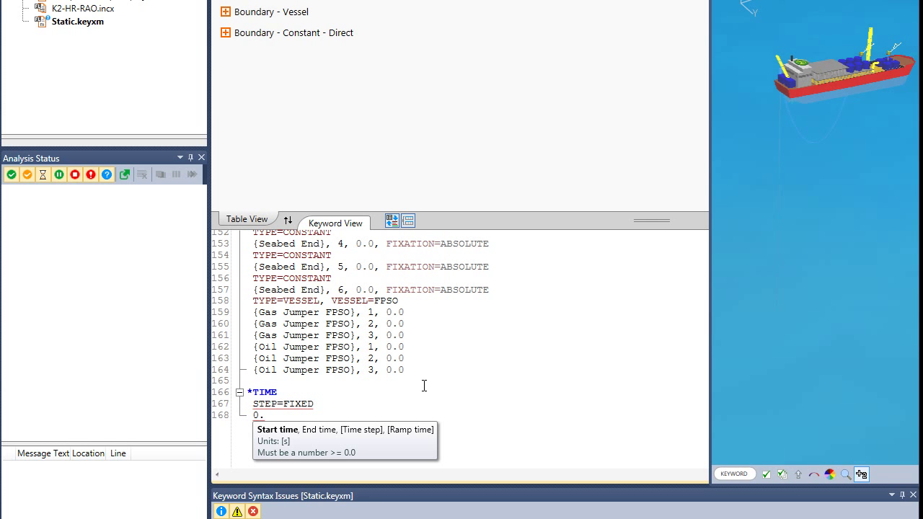
type(".0, 1.0")
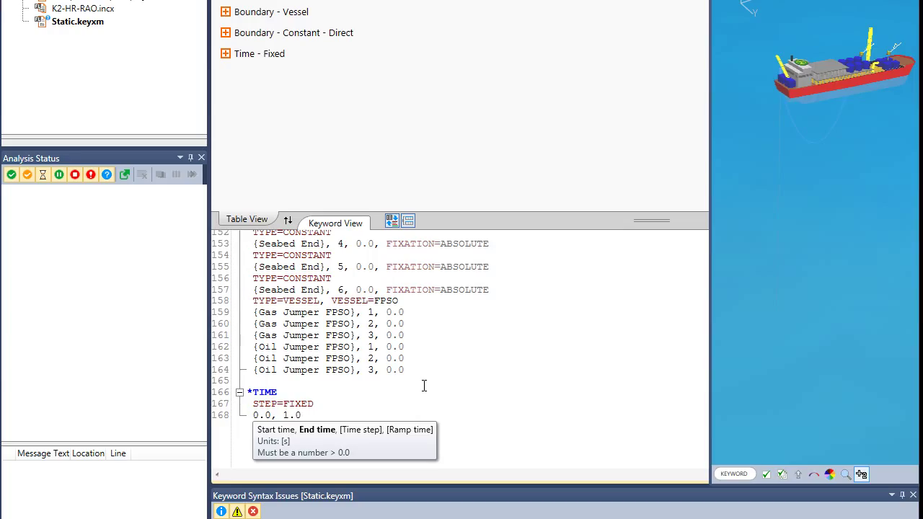
key("Return")
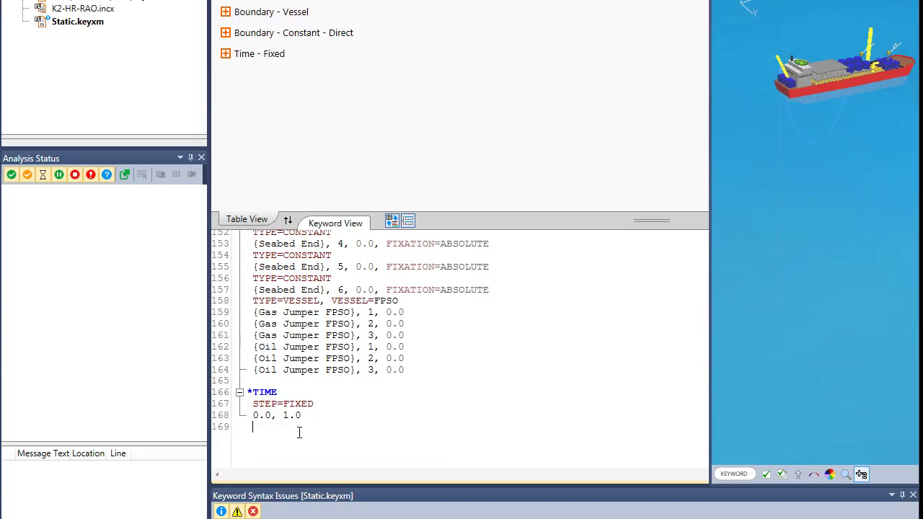
Add an *ANALYSIS TYPE keyword with TYPE=STATIC below the time definition.
type("*an")
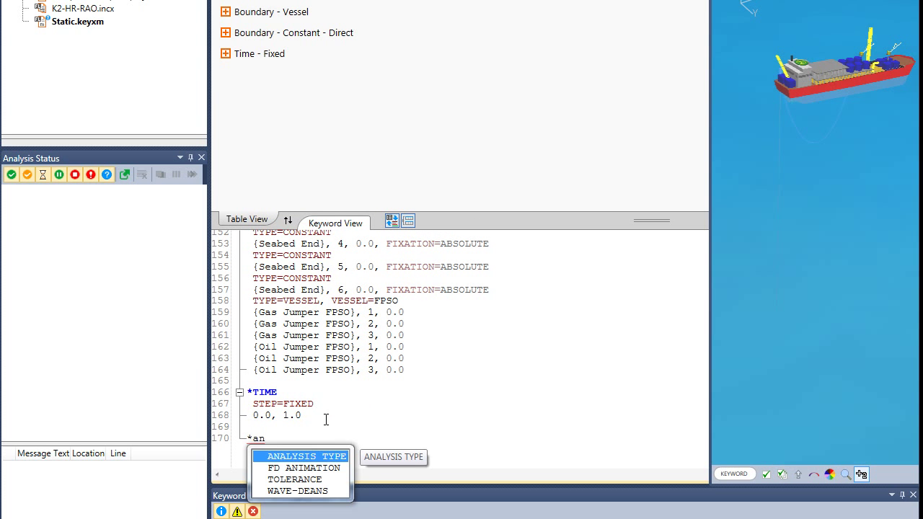
key("Return")
key("Return")
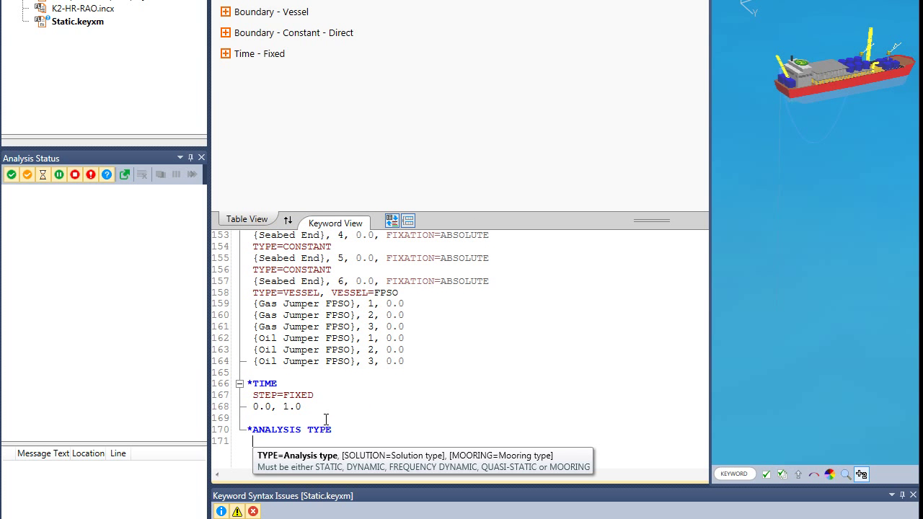
type("TYPE=")
key("Down")
key("Down")
key("Down")
key("Down")
key("Down")
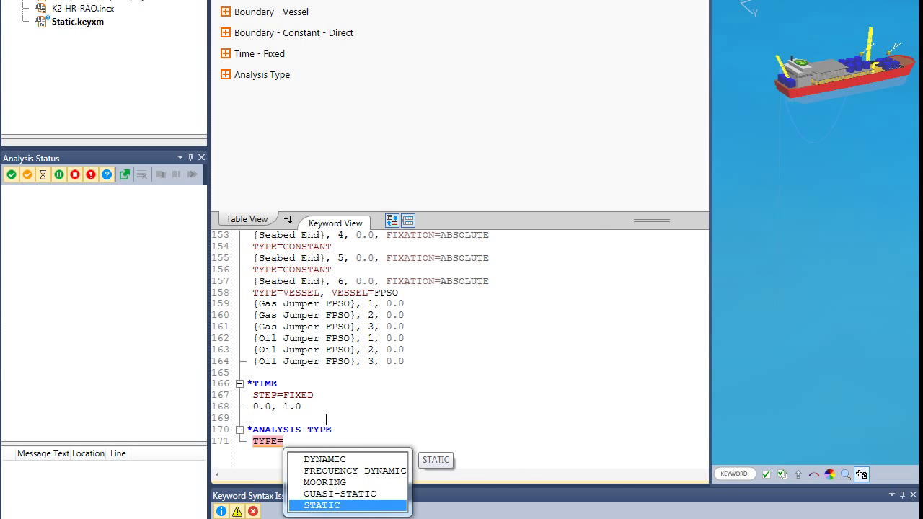
key("Return")
key("Return")
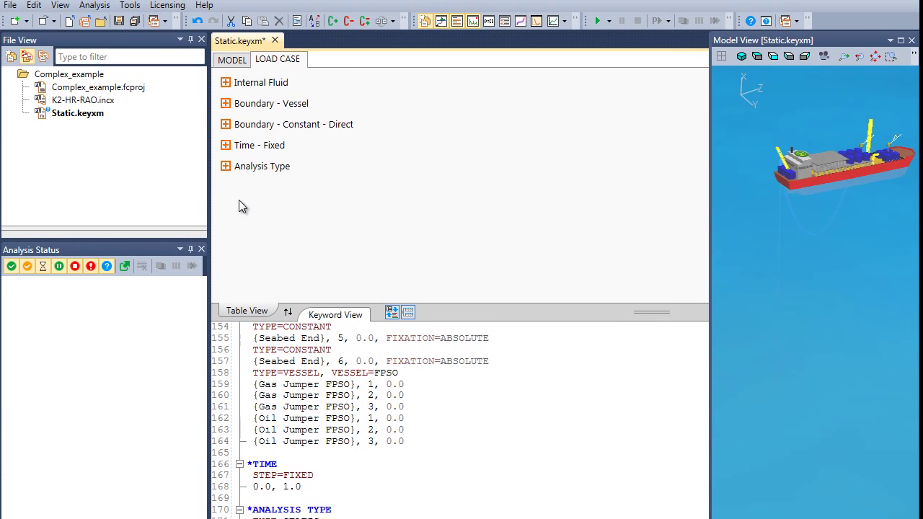
Add the General Storage Options database output feature to the load case.
right_click(238, 190)
mouse_move(245, 205)
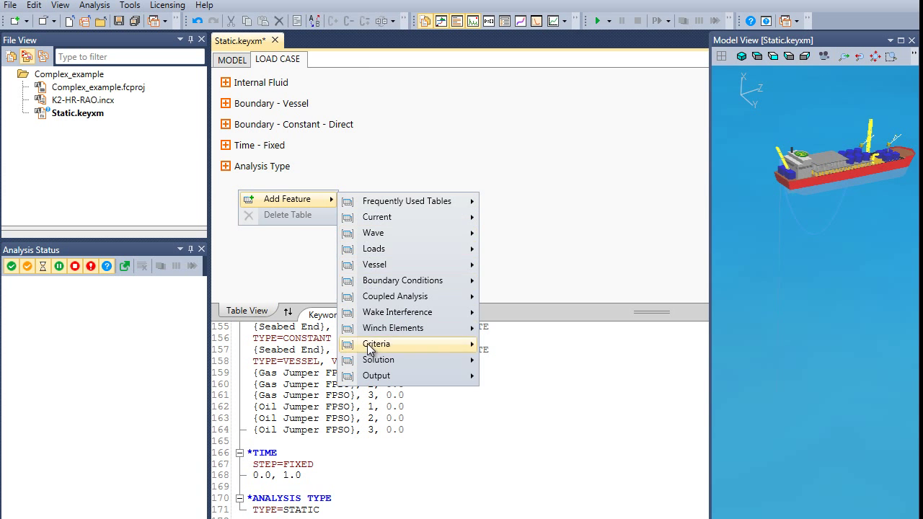
mouse_move(394, 385)
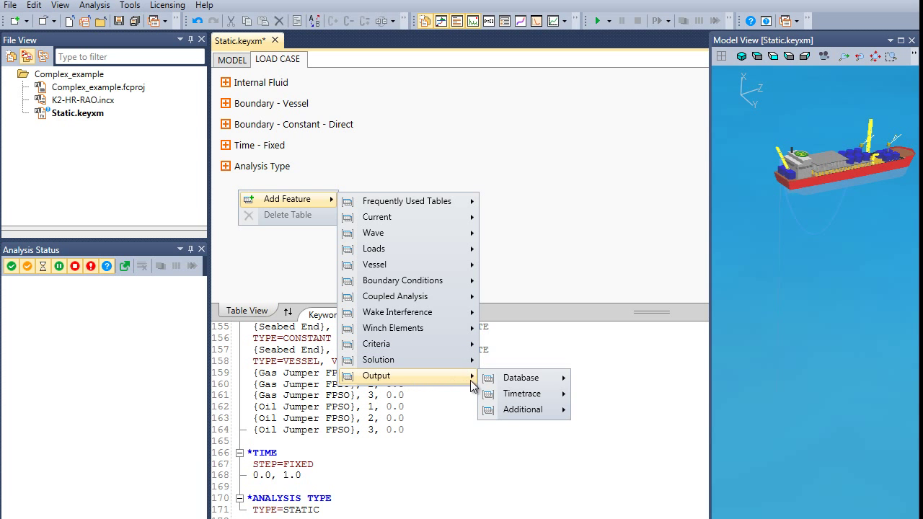
mouse_move(499, 387)
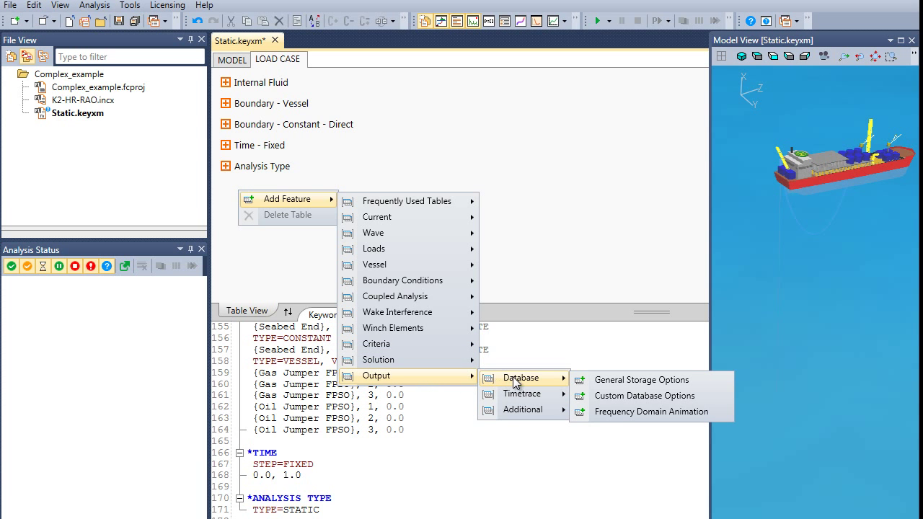
left_click(585, 380)
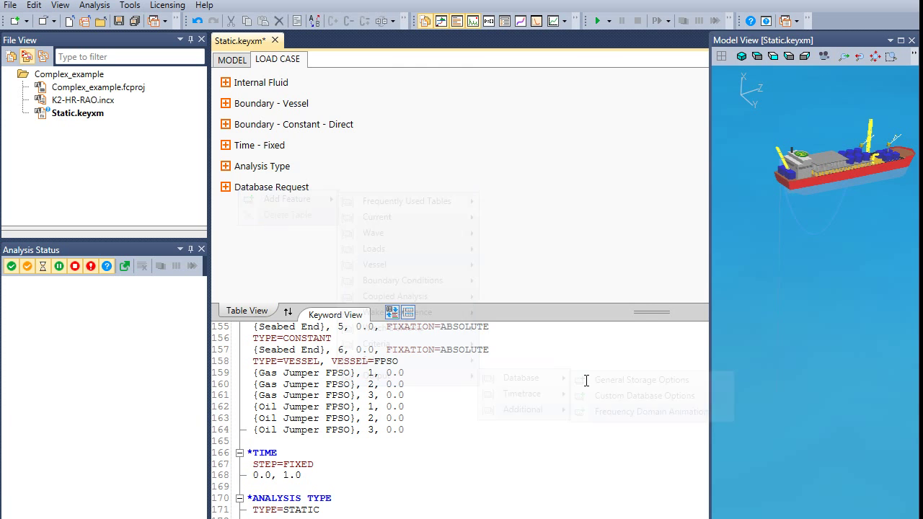
left_click(226, 187)
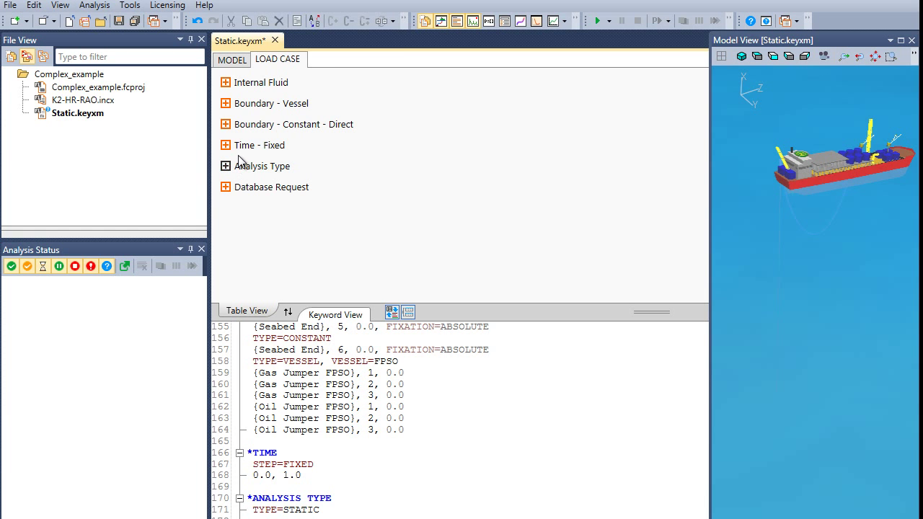
Add a DATABASE POSTPROCESSING section to the Static.keyxm file.
right_click(328, 61)
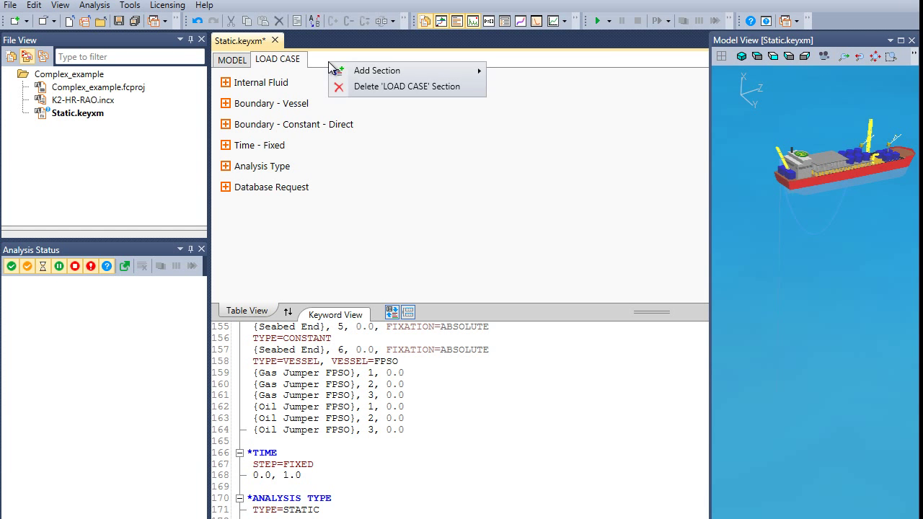
mouse_move(338, 73)
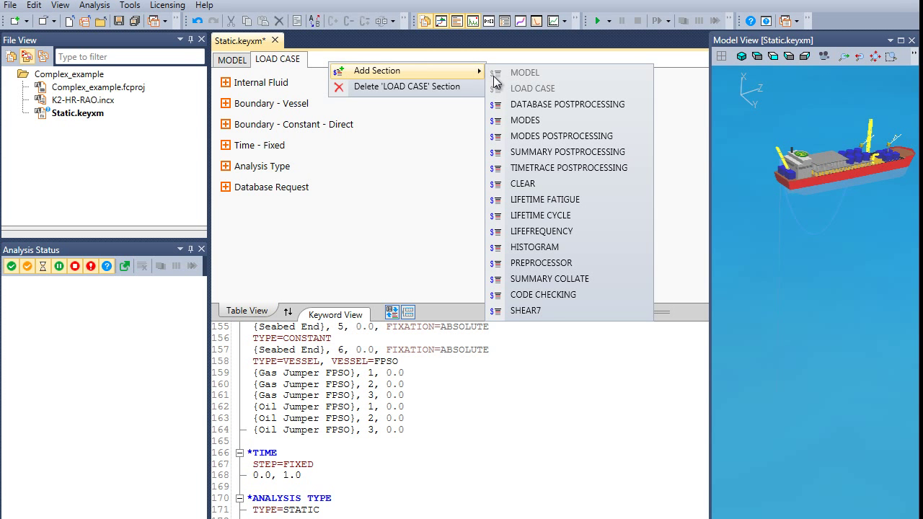
left_click(503, 107)
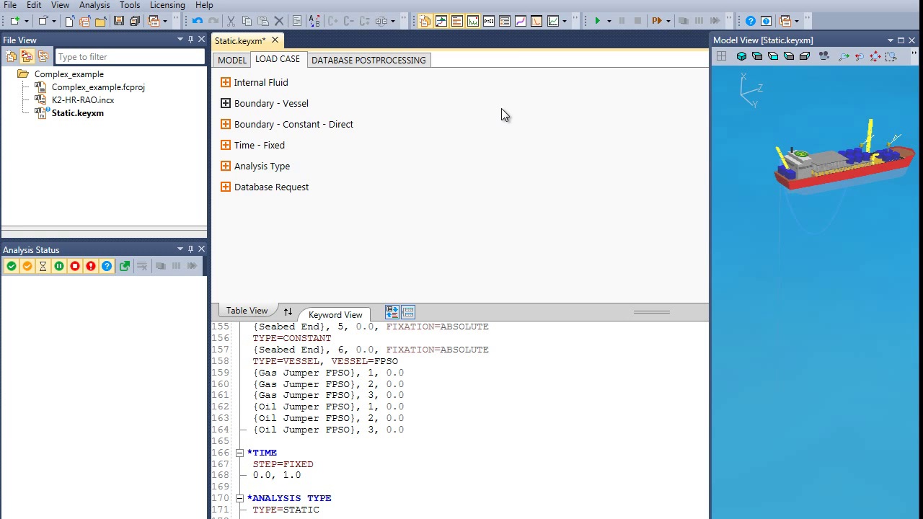
Add the Standard Output feature to the database postprocessing section of Static.keyxm.
left_click(393, 64)
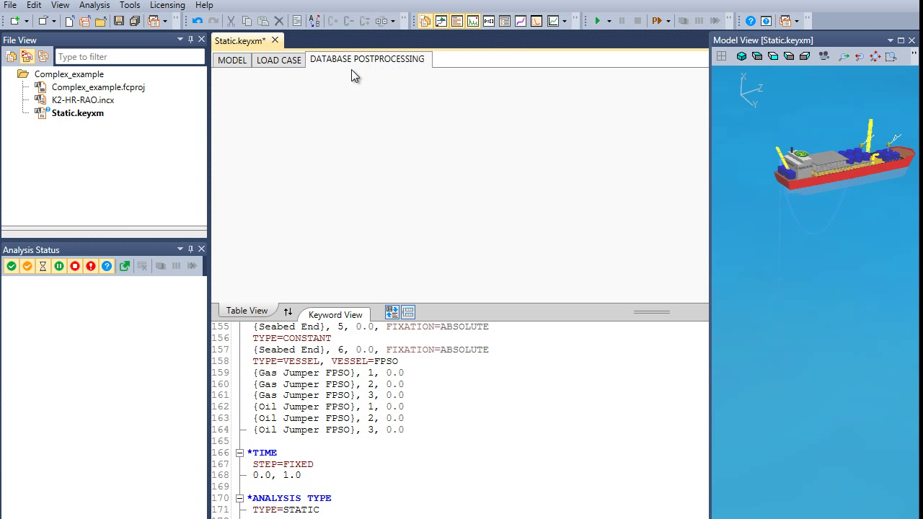
right_click(248, 94)
mouse_move(258, 109)
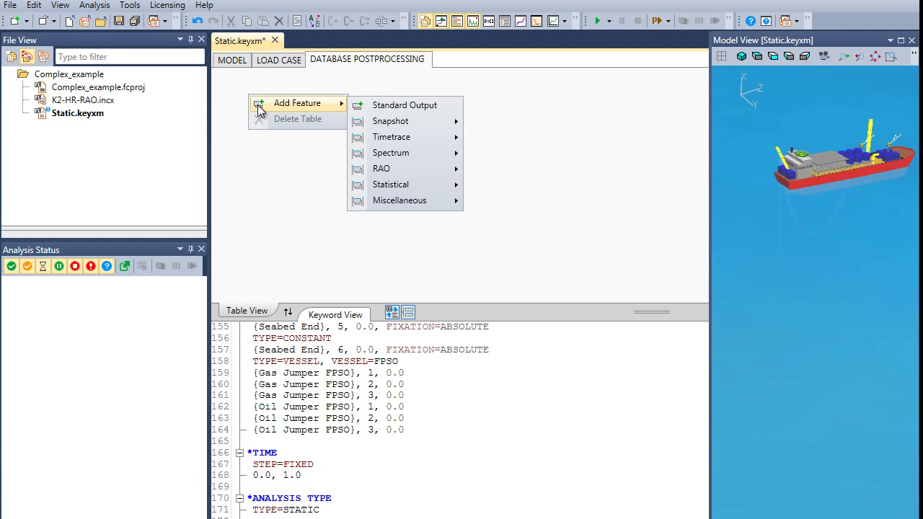
left_click(383, 109)
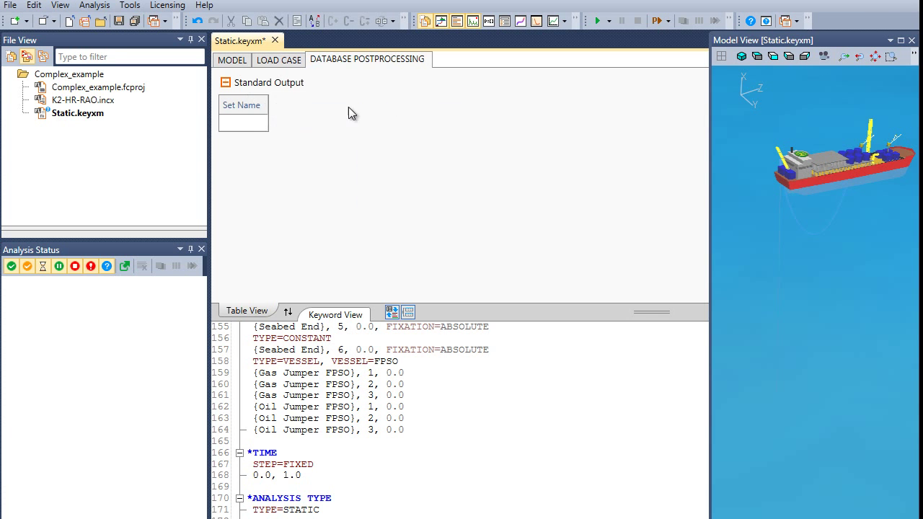
List the Outer Pipe, Inner Pipe, Oil Jumper and Gas Jumper element sets in the Standard Output table.
left_click(253, 126)
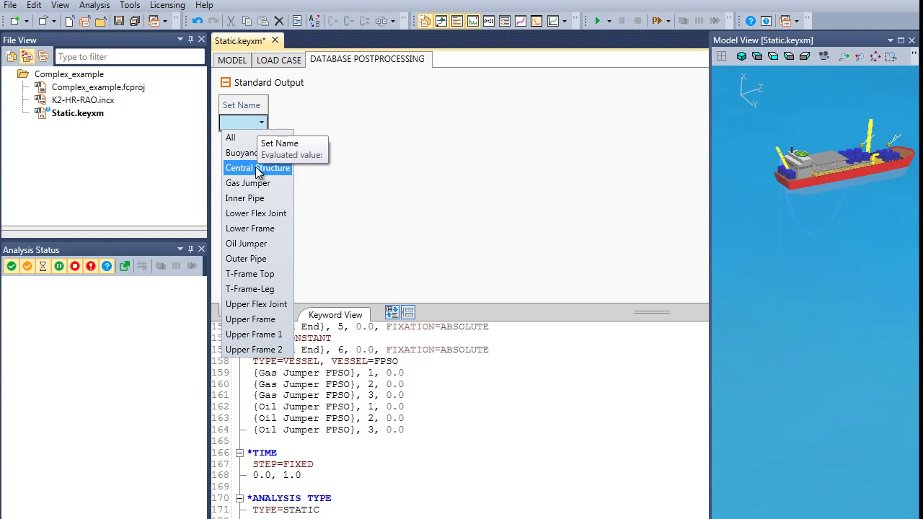
left_click(247, 261)
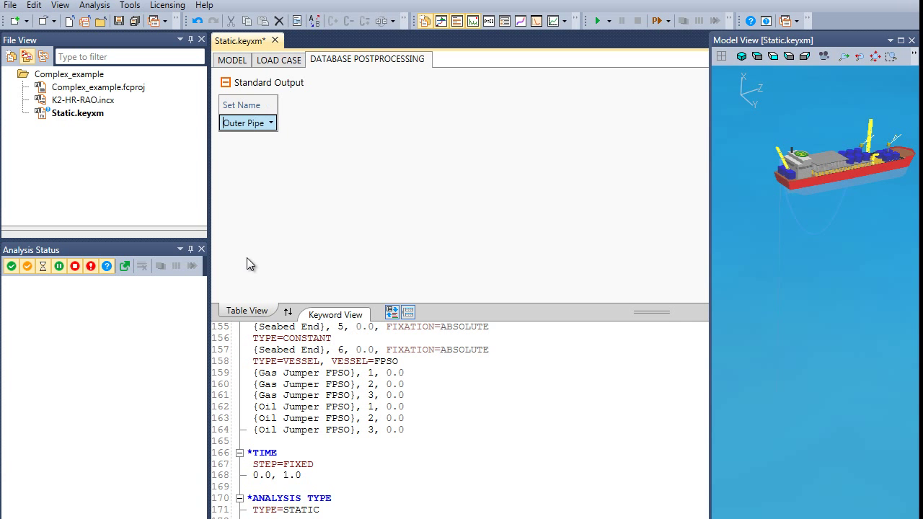
left_click(273, 144)
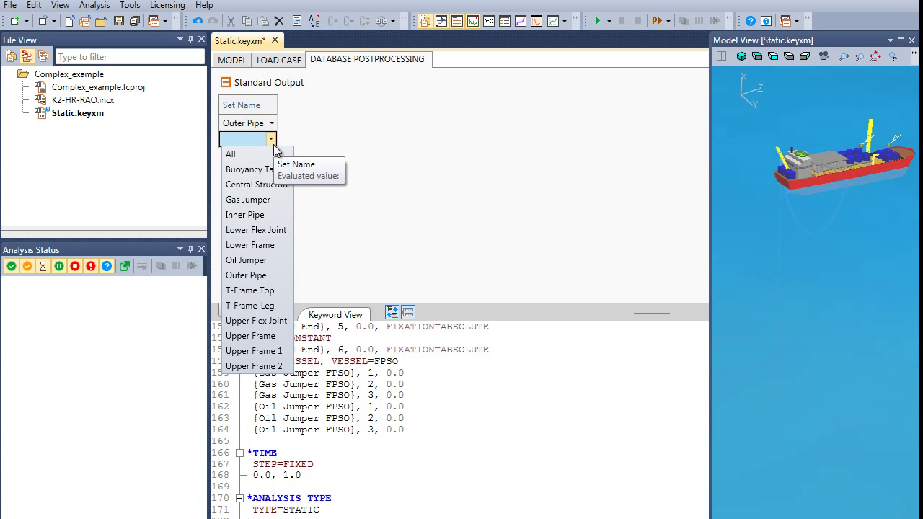
left_click(274, 215)
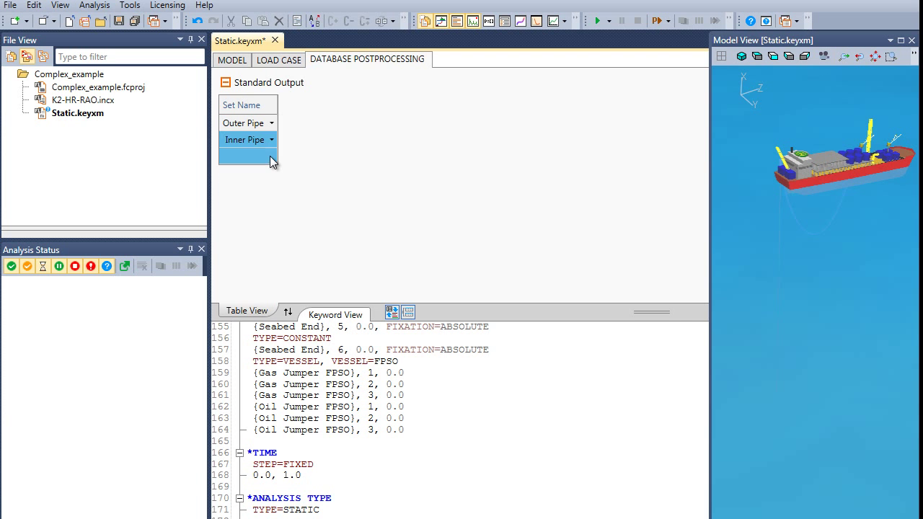
left_click(270, 158)
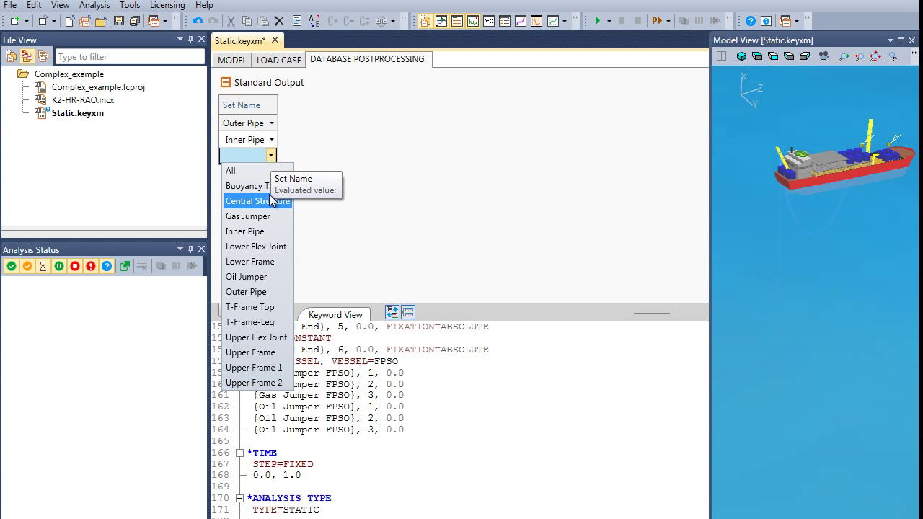
left_click(256, 277)
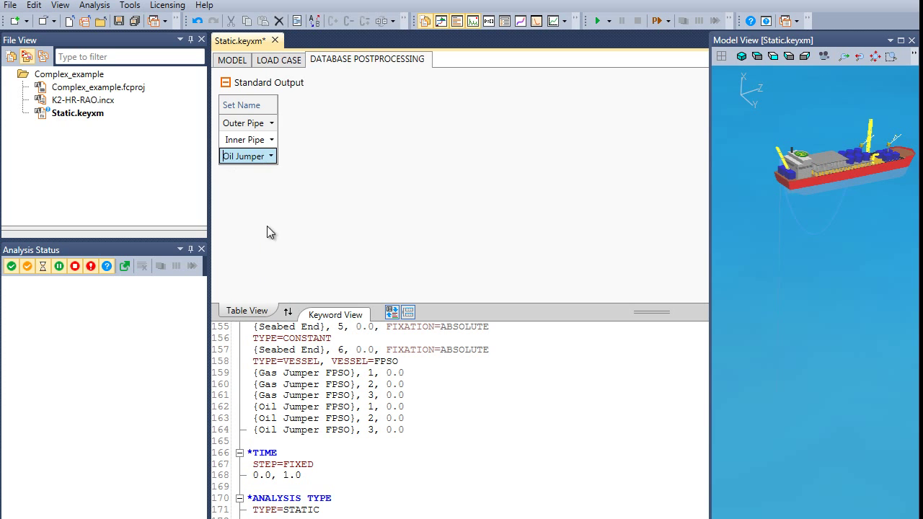
left_click(270, 172)
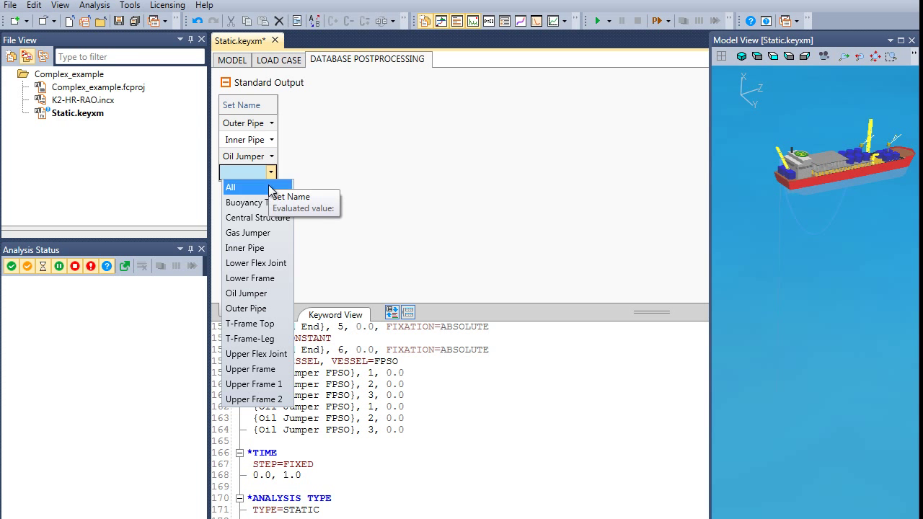
left_click(267, 234)
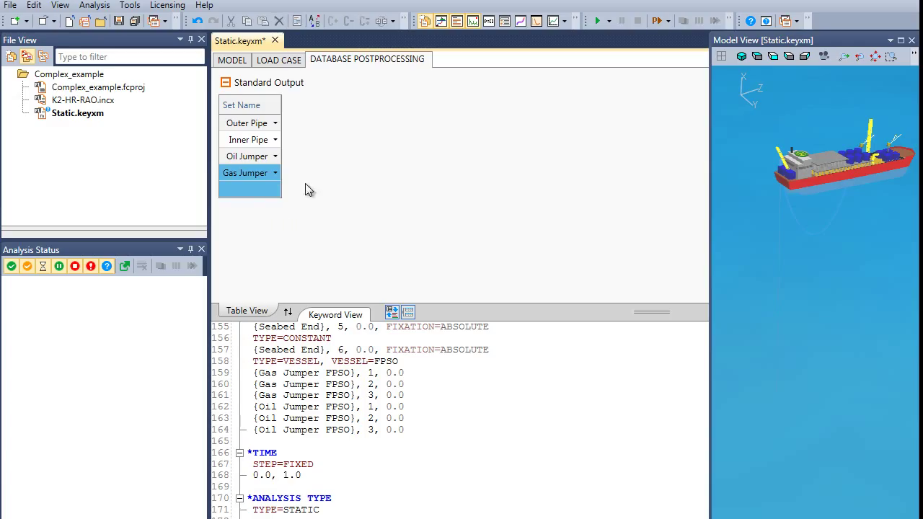
left_click(227, 84)
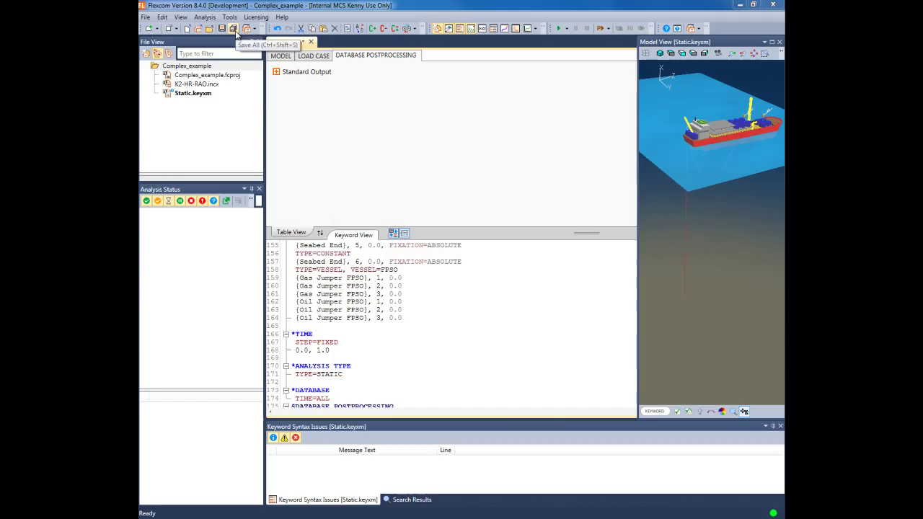
Save all files and run the analysis for Static.keyxm.
left_click(233, 29)
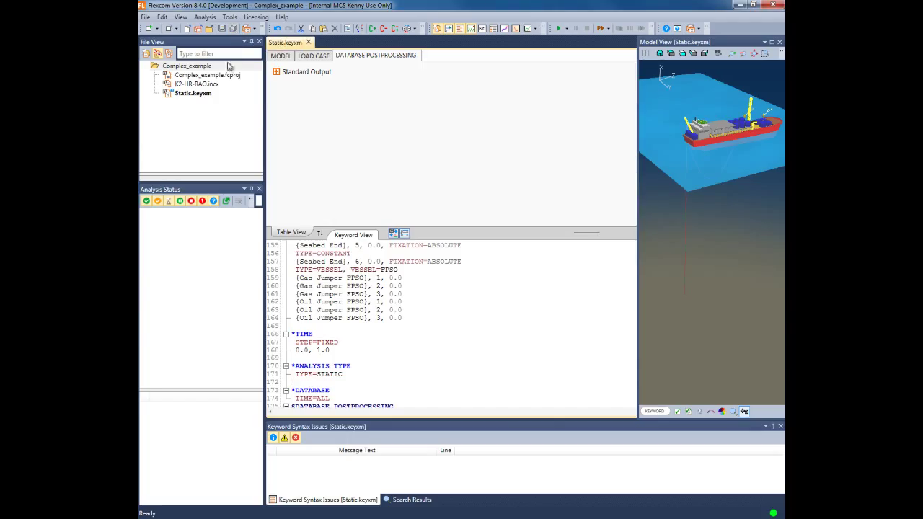
left_click(202, 96)
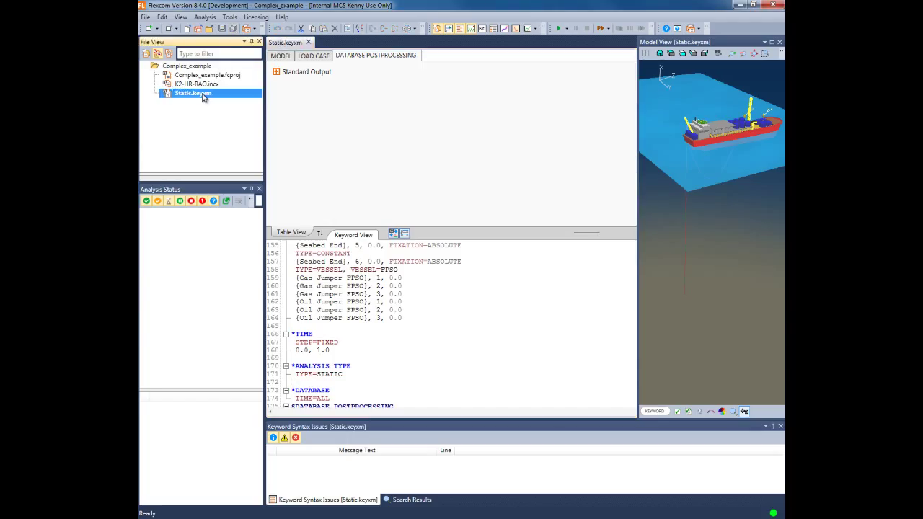
right_click(203, 96)
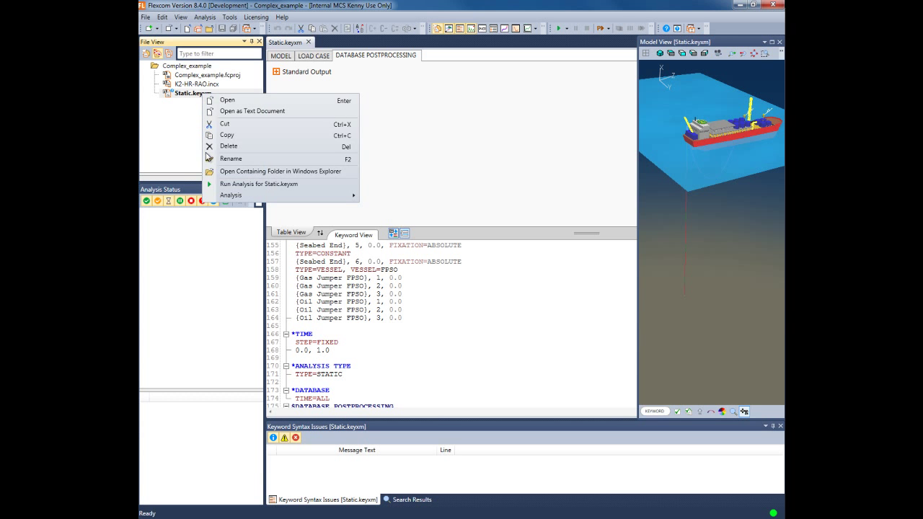
left_click(210, 185)
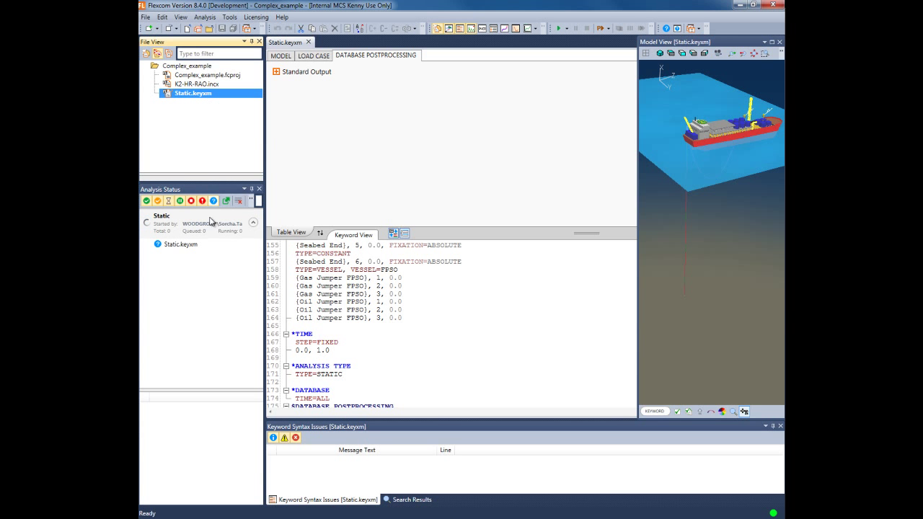
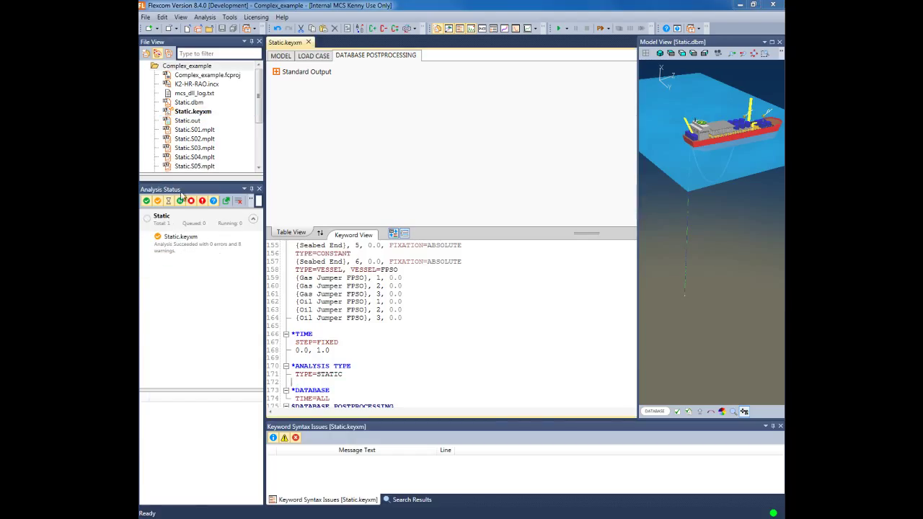
View the Outer Pipe result plots from Static.S01.mplt through Static.S03.mplt in an enlarged plot area, with the model view hidden.
left_click(187, 130)
double_click(187, 131)
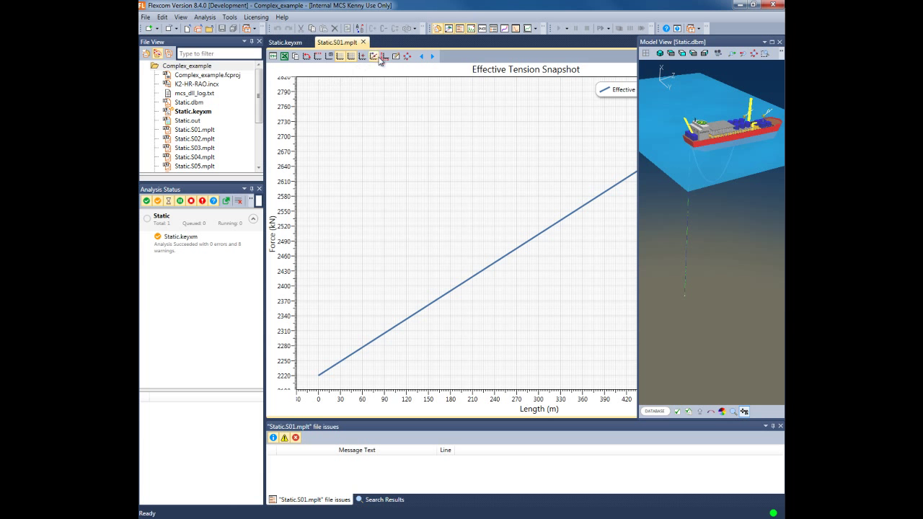
left_click(448, 29)
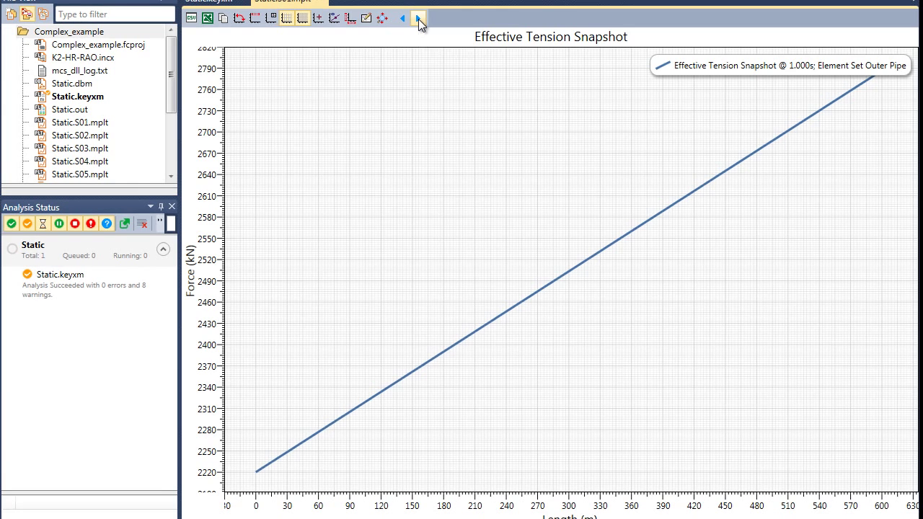
left_click(419, 19)
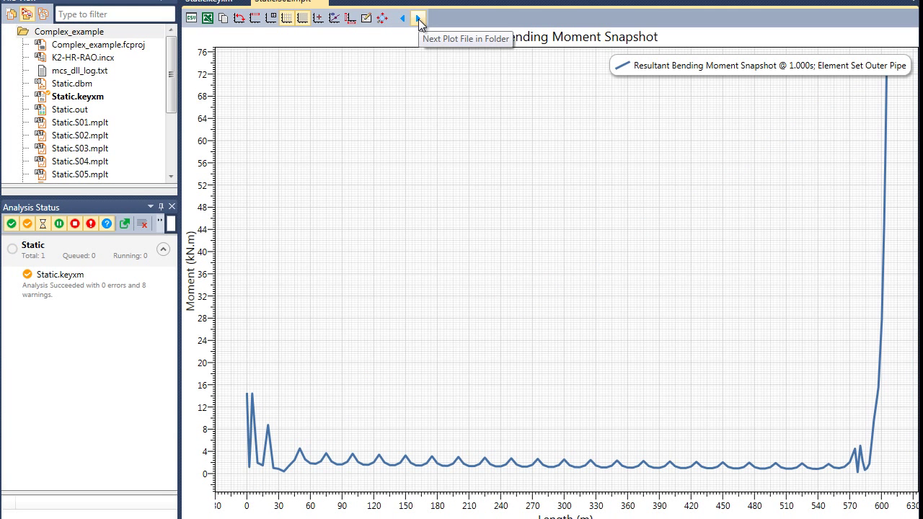
left_click(420, 20)
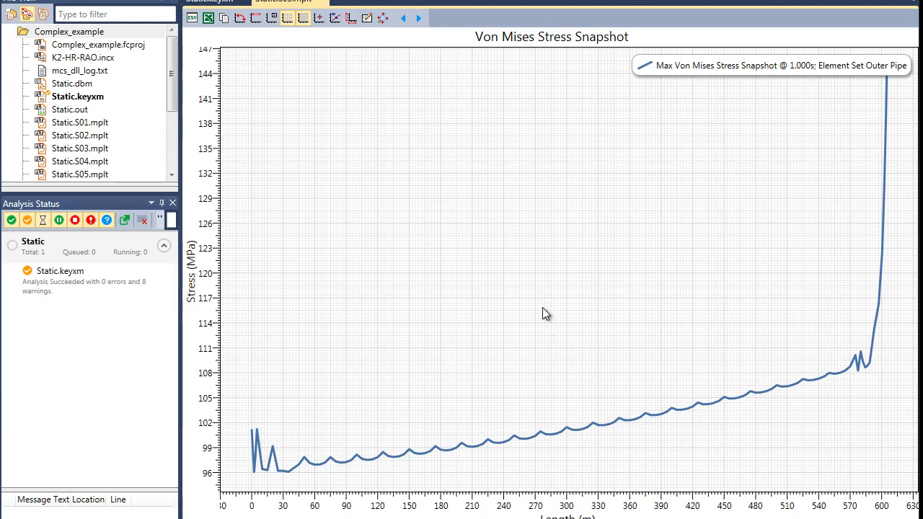
Examine the Outer Pipe's Von Mises stress curve closely along its middle, its far end and its first 100 m.
scroll(594, 425, "up", 5)
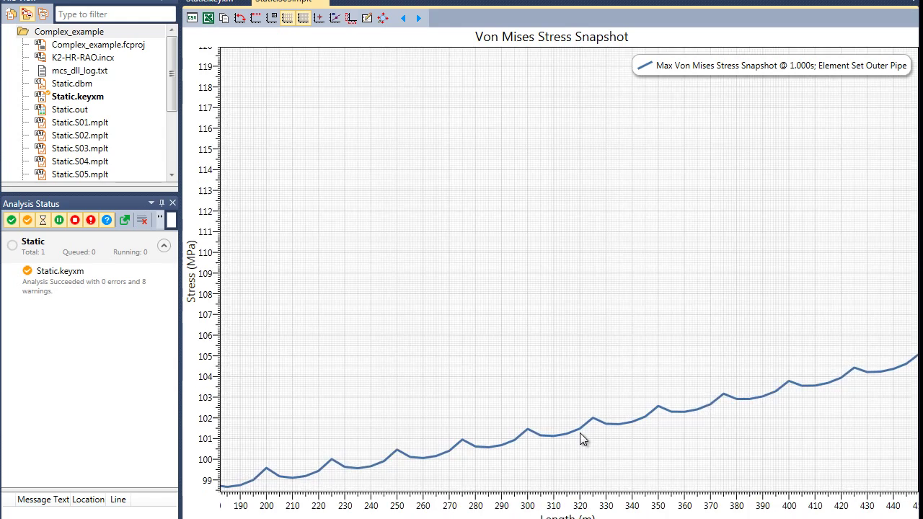
scroll(581, 433, "up", 3)
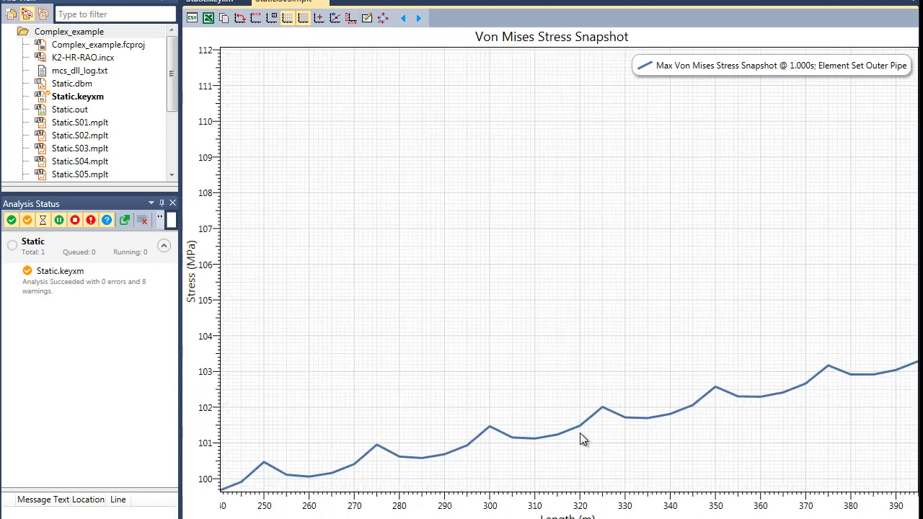
scroll(581, 434, "down", 3)
scroll(580, 435, "down", 5)
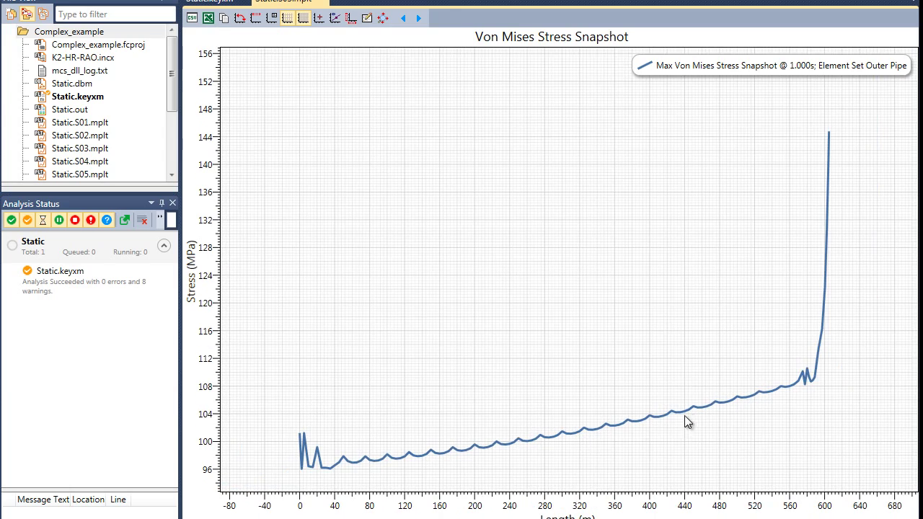
scroll(758, 399, "up", 6)
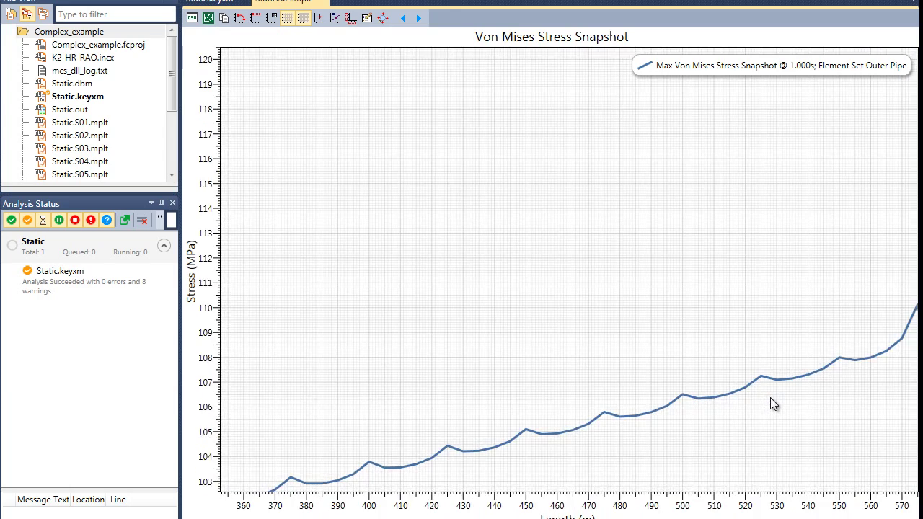
scroll(770, 398, "down", 6)
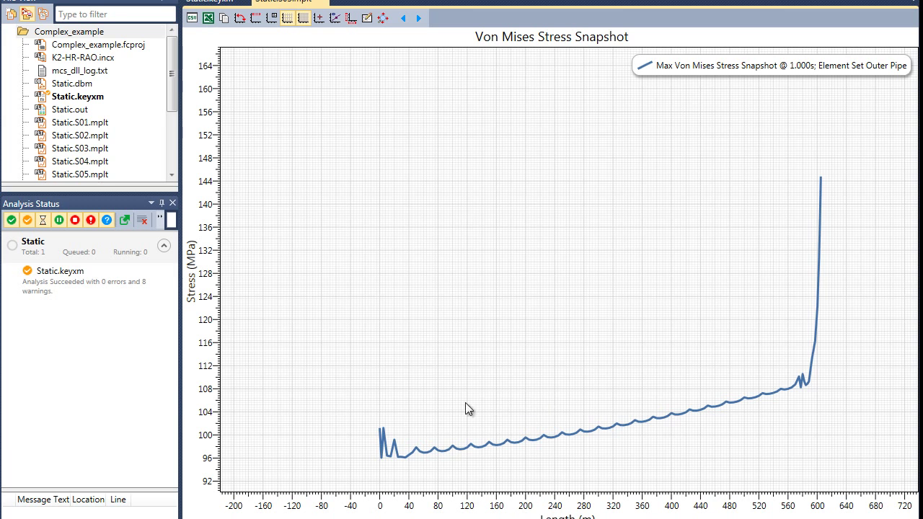
left_click_drag(335, 403, 464, 471)
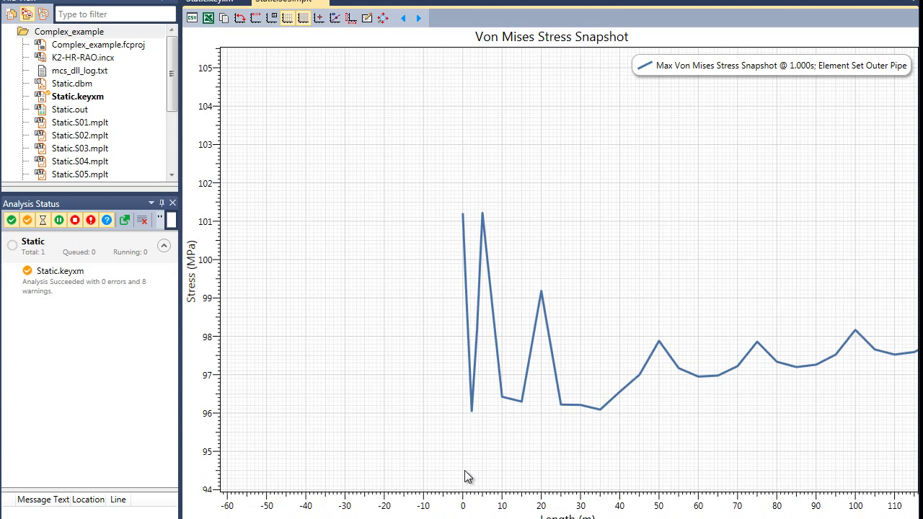
scroll(586, 453, "down", 5)
left_click_drag(653, 427, 343, 428)
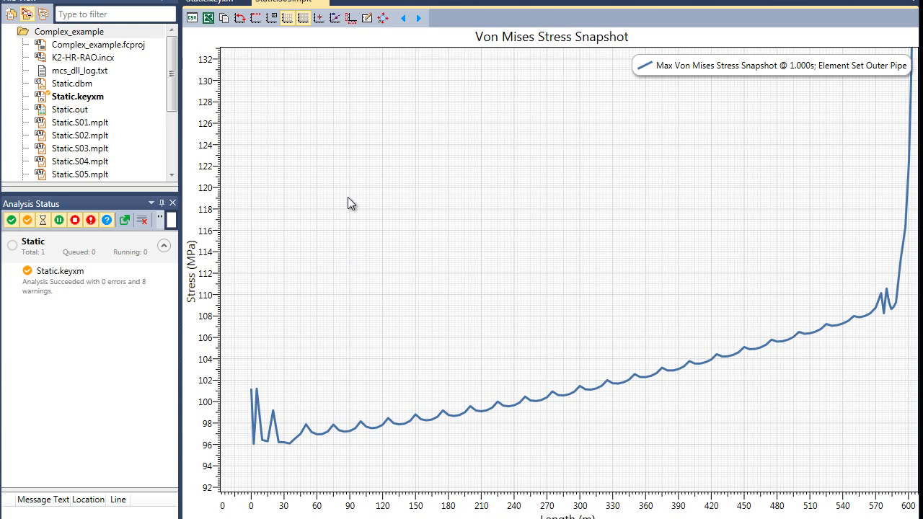
Try the cursor display options on the Von Mises stress plot, and close Static.S03.mplt.
left_click(334, 20)
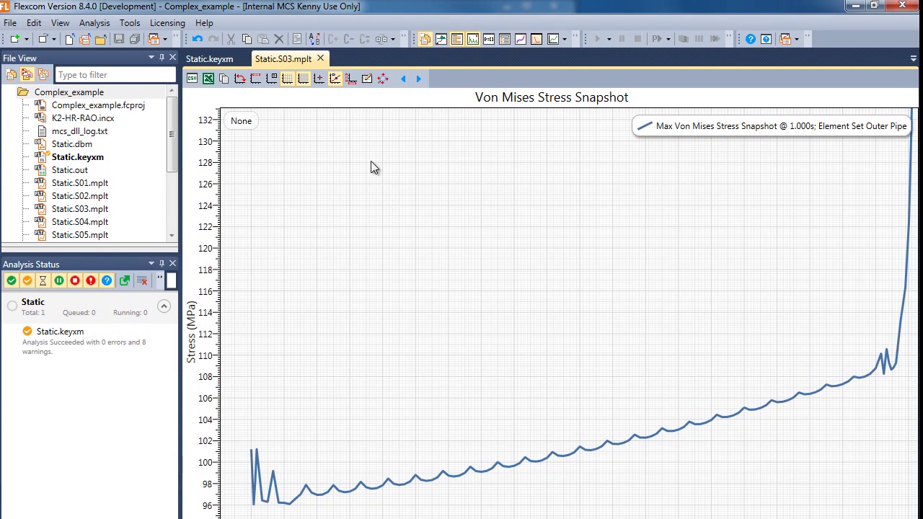
left_click(319, 79)
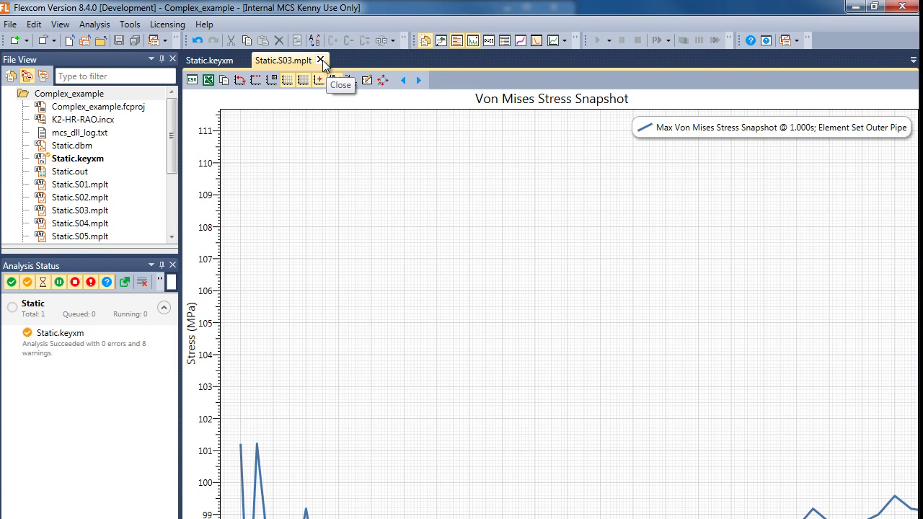
left_click(321, 61)
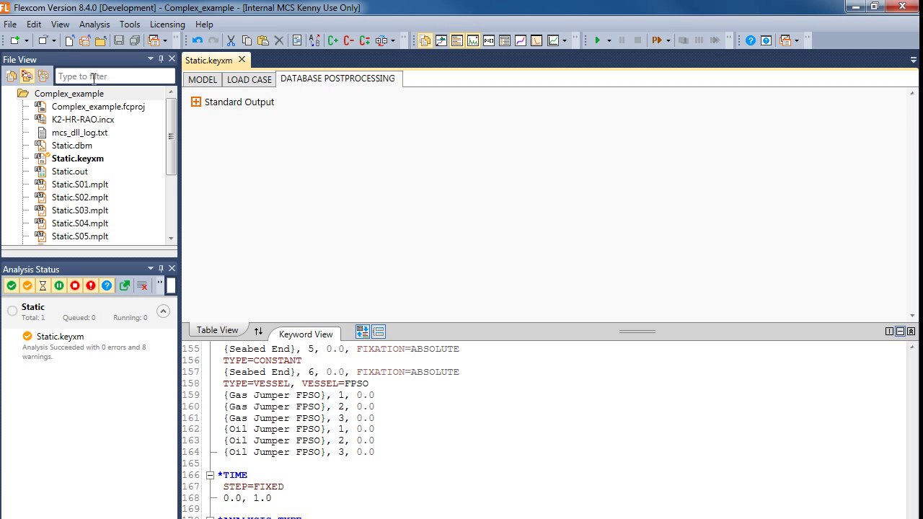
Create a new generic keyword file with metric units named Offset.keyxm in the Complex_example project folder.
left_click(9, 26)
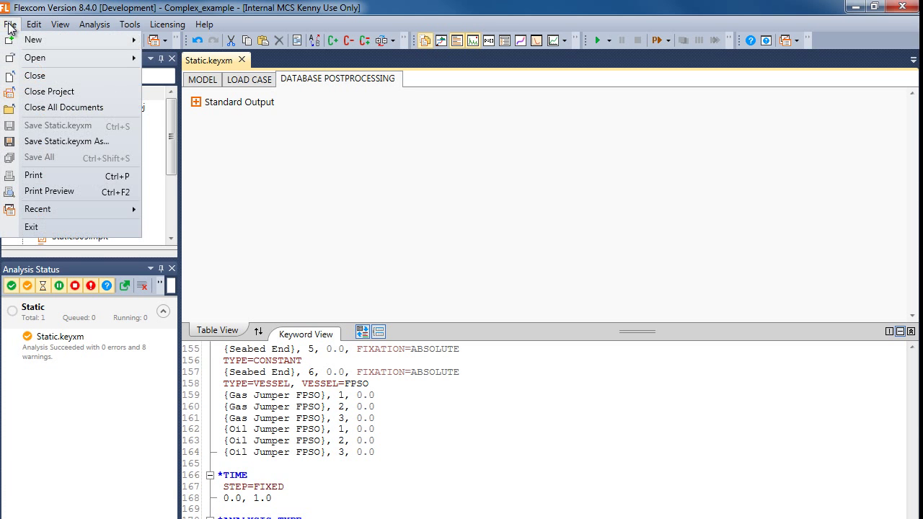
mouse_move(22, 46)
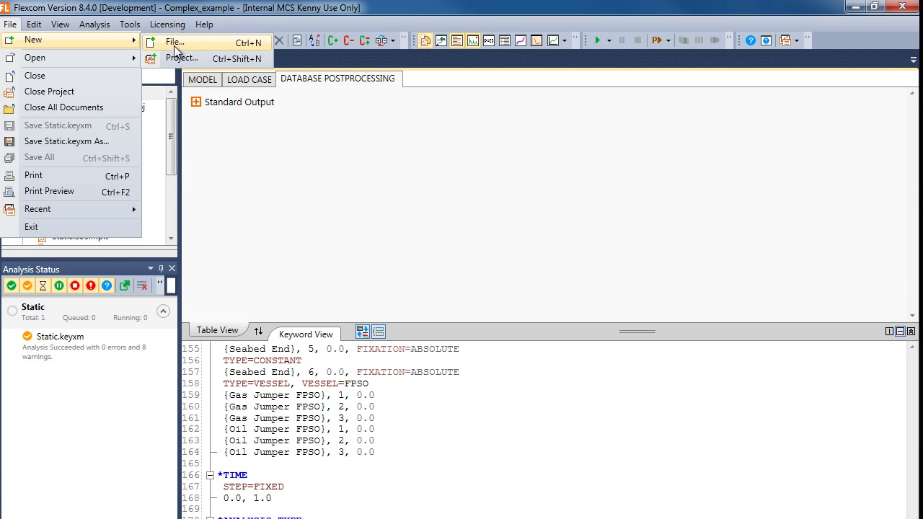
left_click(175, 45)
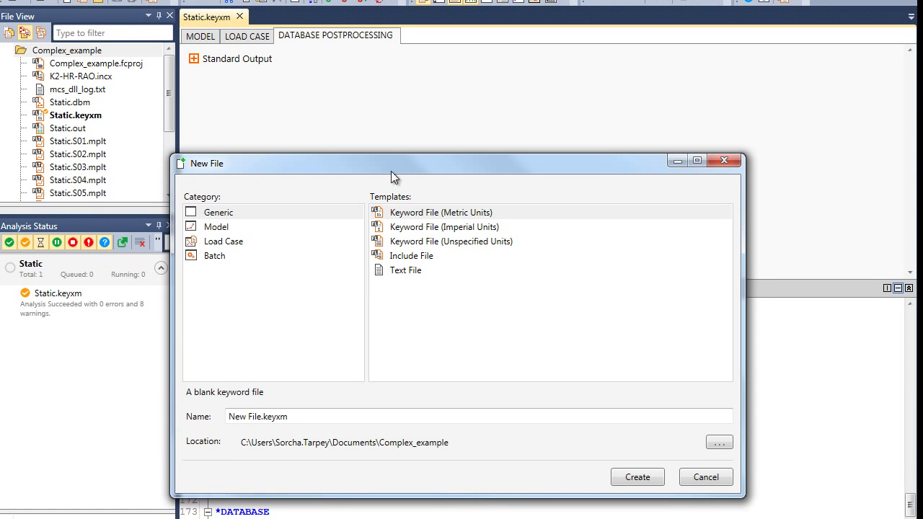
left_click(416, 214)
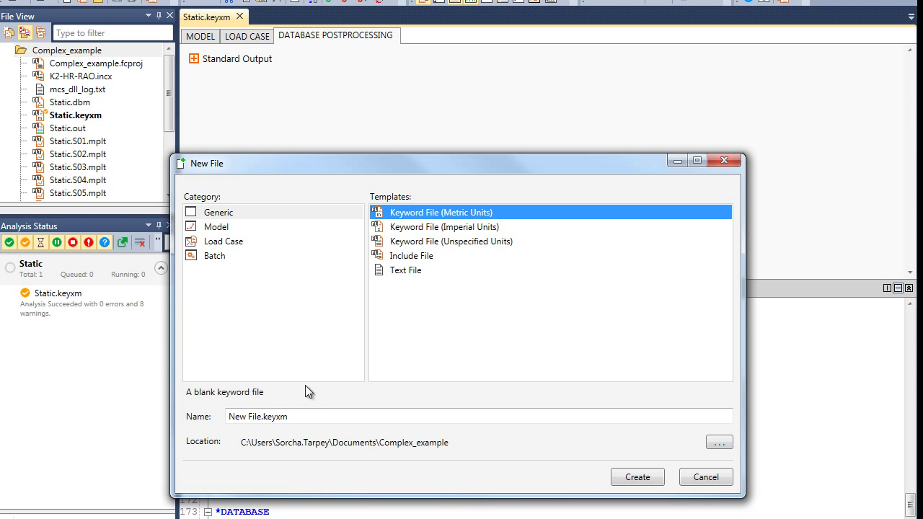
left_click(266, 417)
left_click_drag(260, 417, 228, 417)
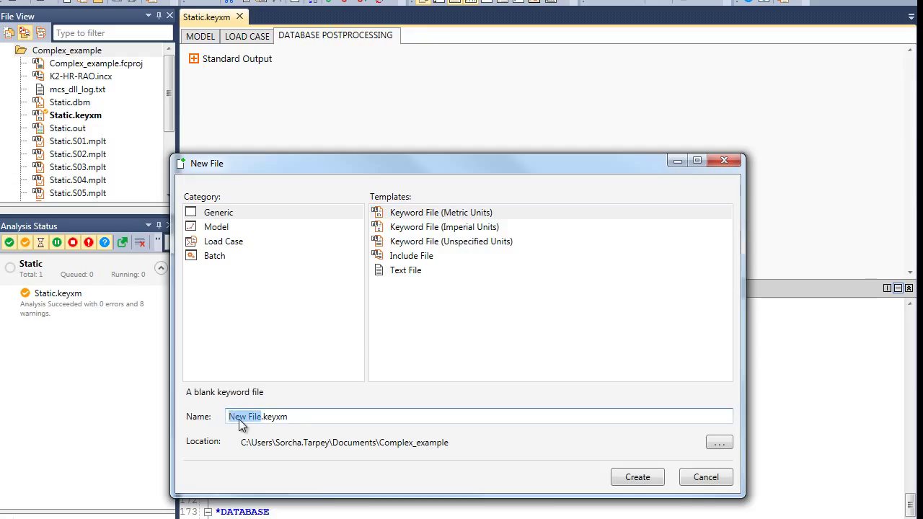
key("BackSpace")
type("Offset")
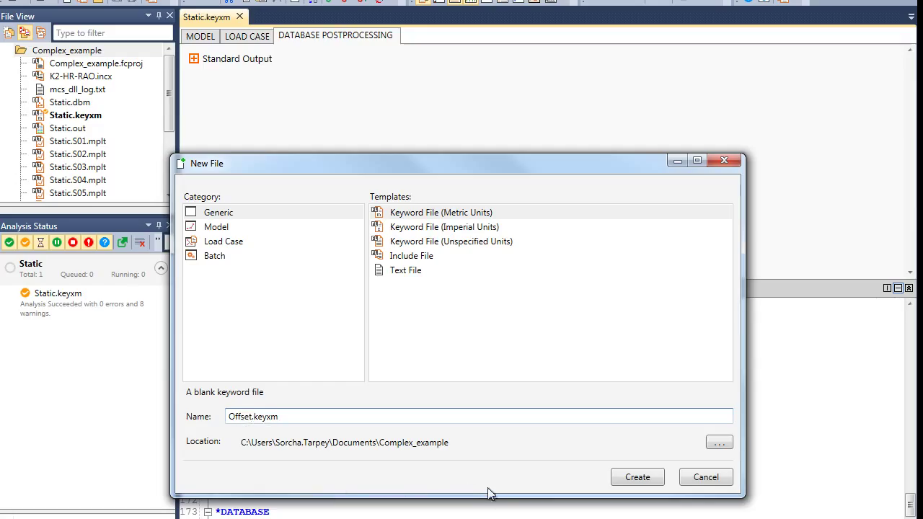
left_click(638, 477)
left_click(583, 479)
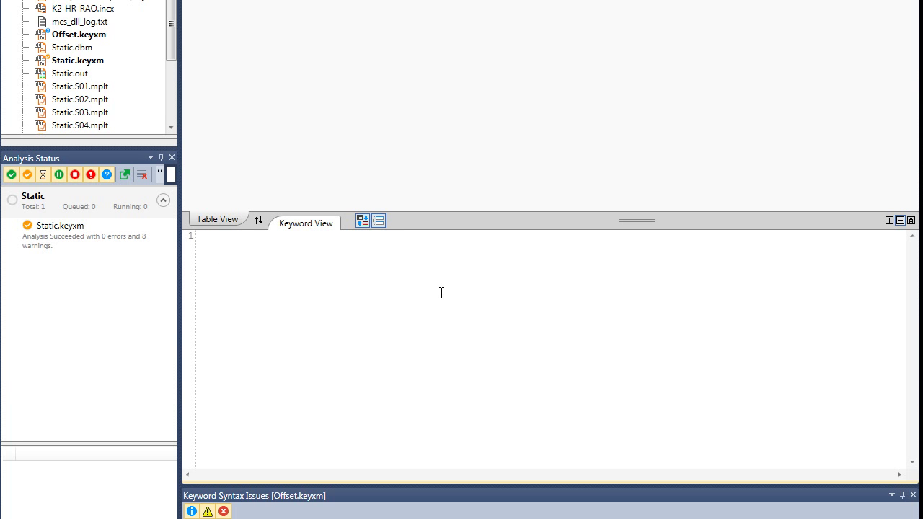
Start Offset.keyxm with a $PREPROCESSOR section containing a *PARAMETERS keyword.
type("S")
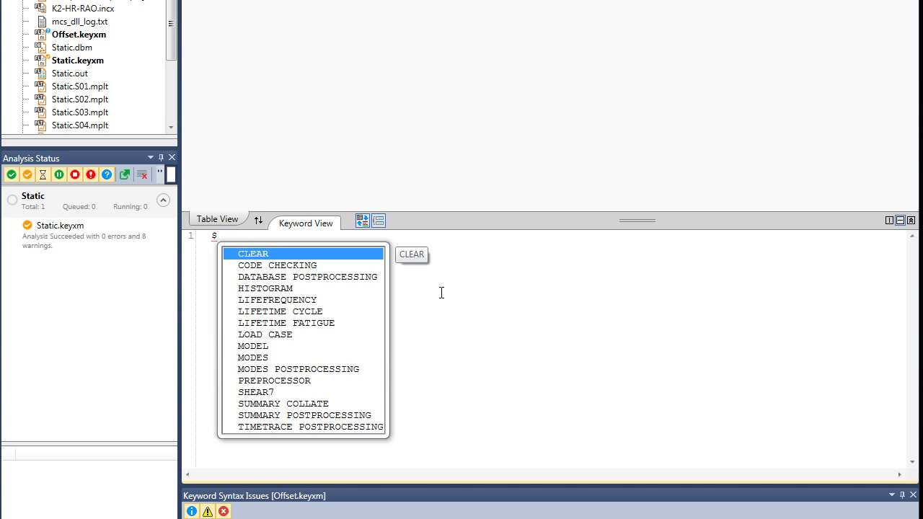
type("pr")
key("Return")
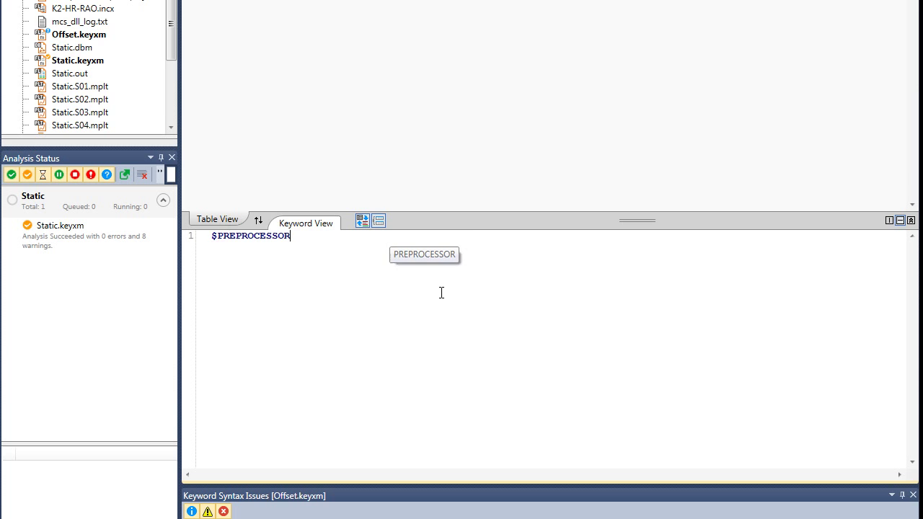
key("Return")
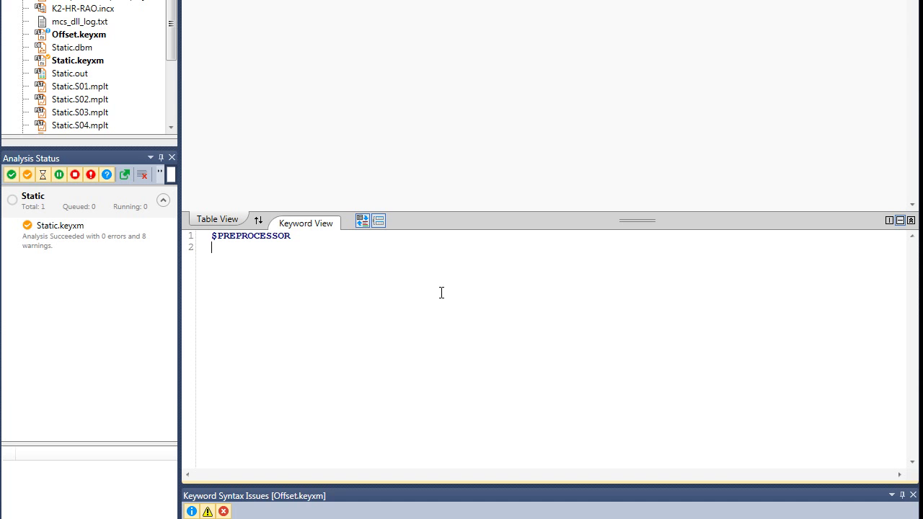
type("*P")
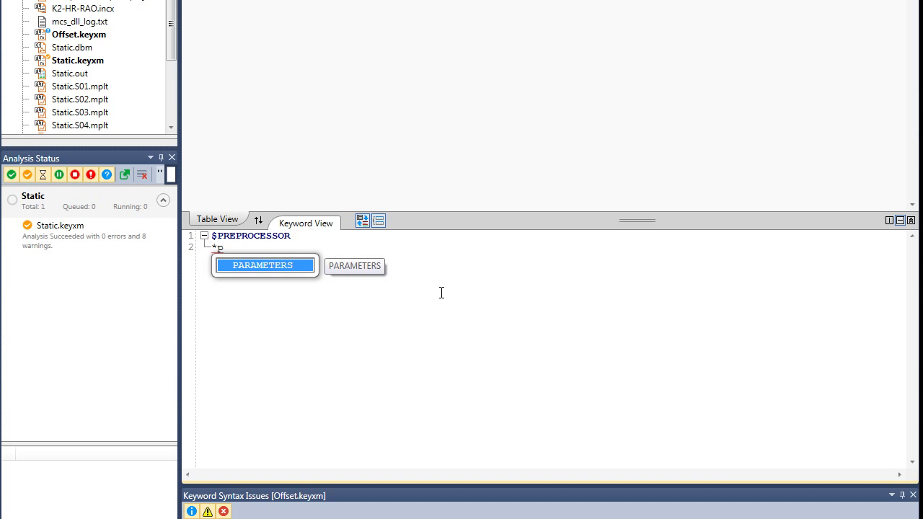
key("Return")
key("Return")
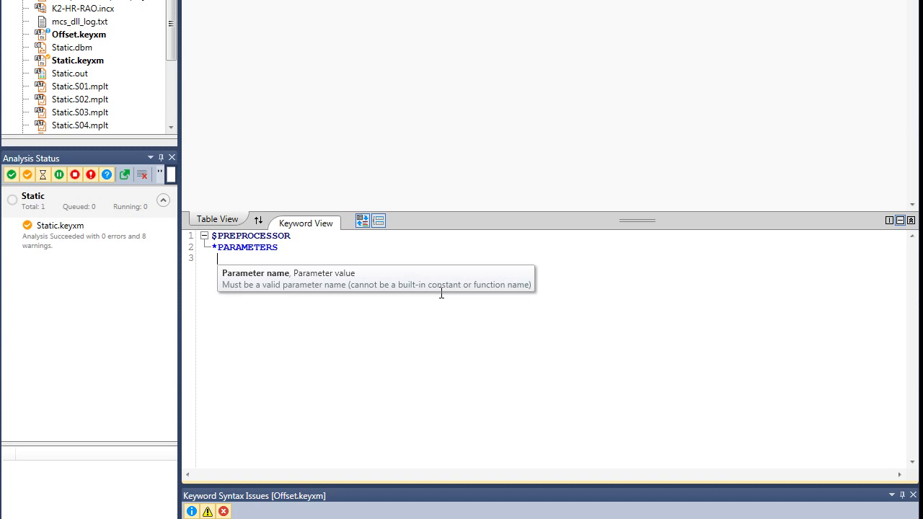
Define the parameters Offset as -50 and OffsetFolder as "Near" under *PARAMETERS.
type("Offse")
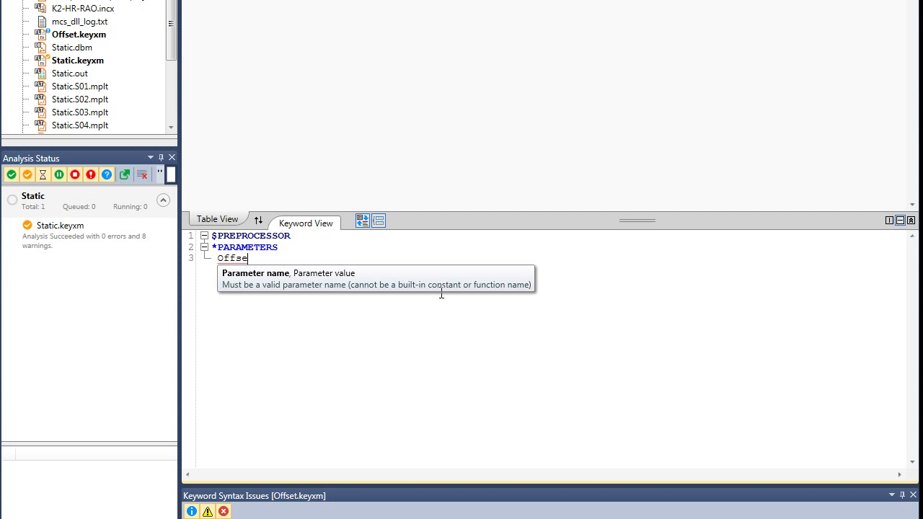
type("t, ")
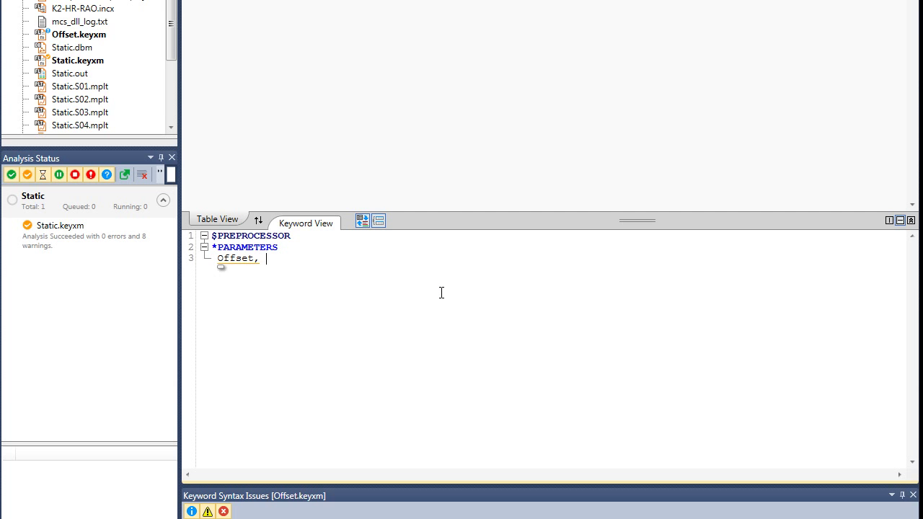
type("-50")
key("Return")
type("OffsetFolder,")
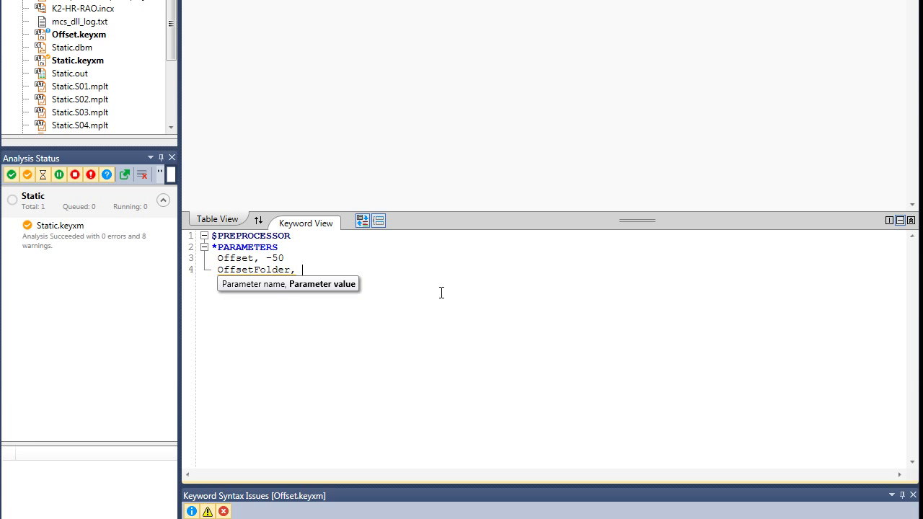
type(" \"Near\"")
key("Return")
key("Return")
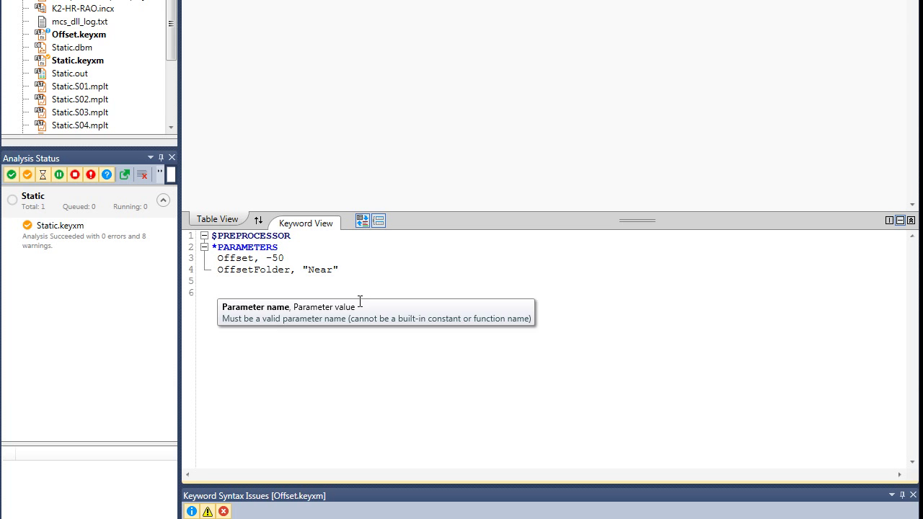
Add a *VARIATION keyword with a variation named Near, giving Offset the value -50 and OffsetFolder the value Near.
type("*v")
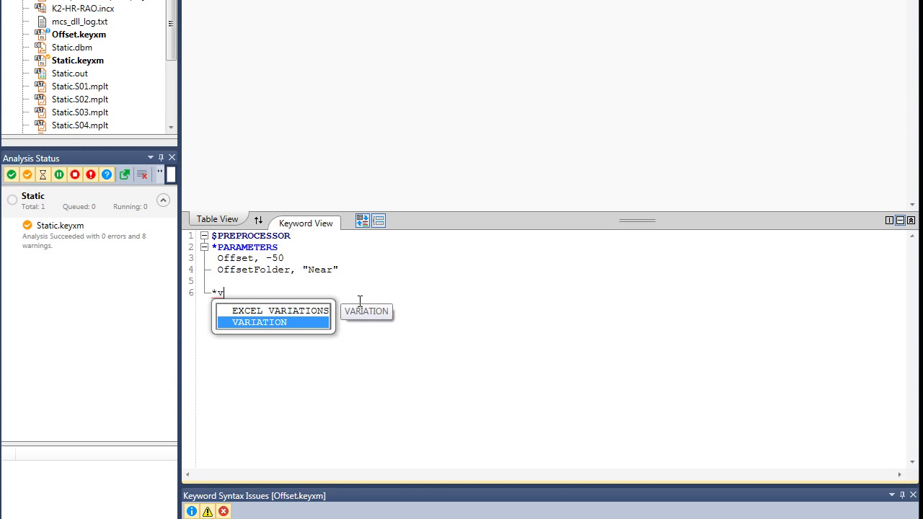
key("Return")
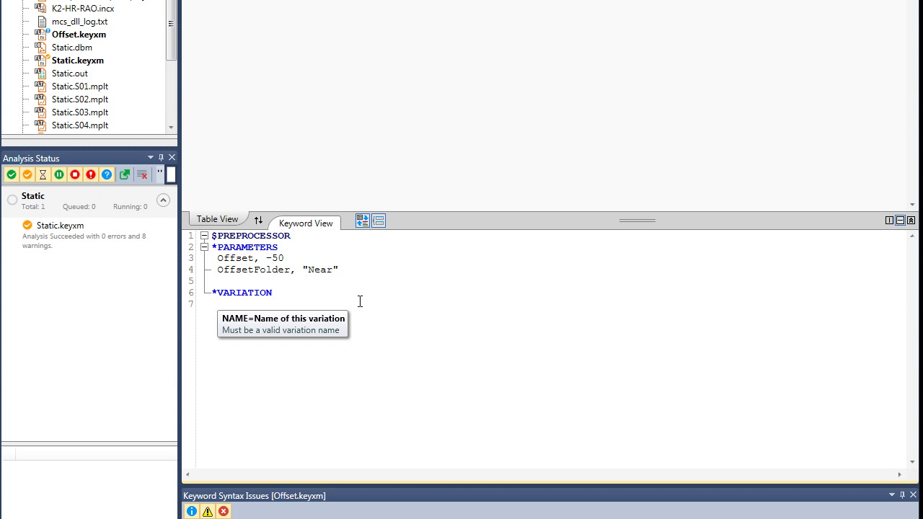
type("NAME=Near")
key("Return")
type("PARA=Of")
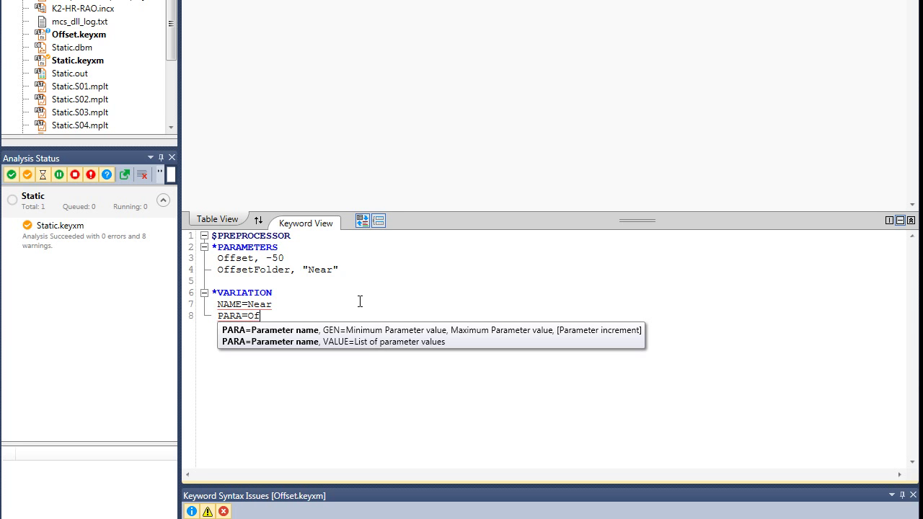
type("fset, value=")
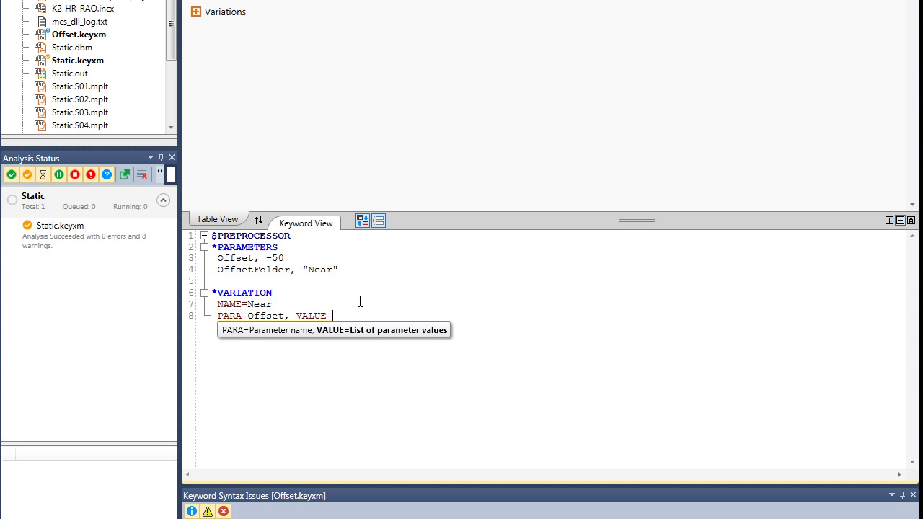
type("-50")
key("Return")
type("PARA=")
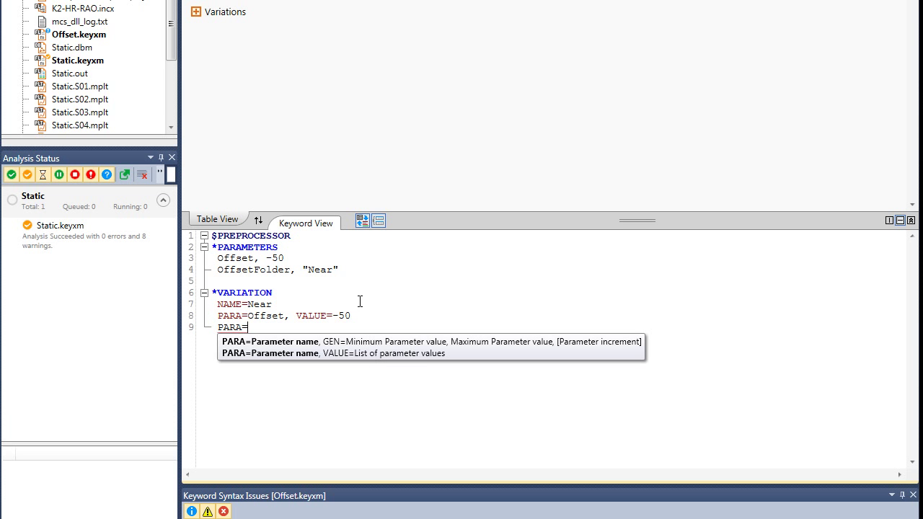
type("OffsetFolder, VALUE=")
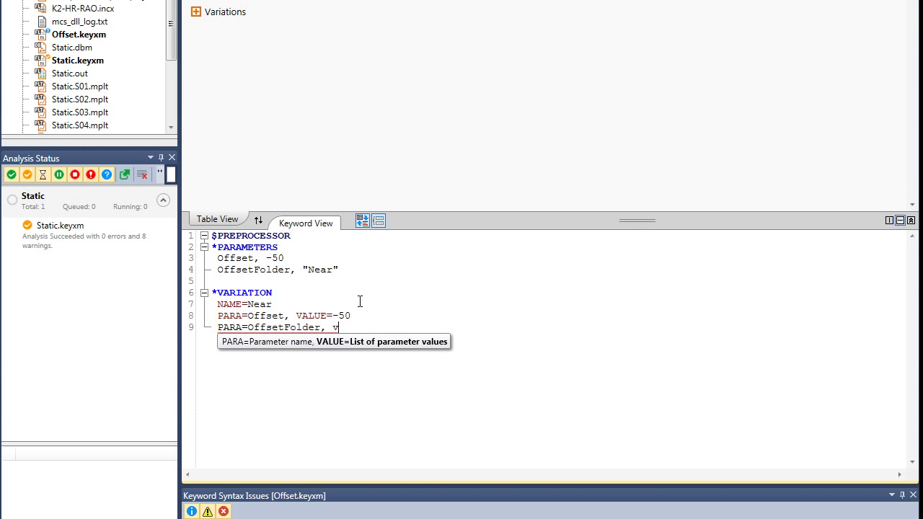
type("Near")
key("Return")
Add a second variation named Far, giving Offset the value 50 and OffsetFolder the value Far.
type("N")
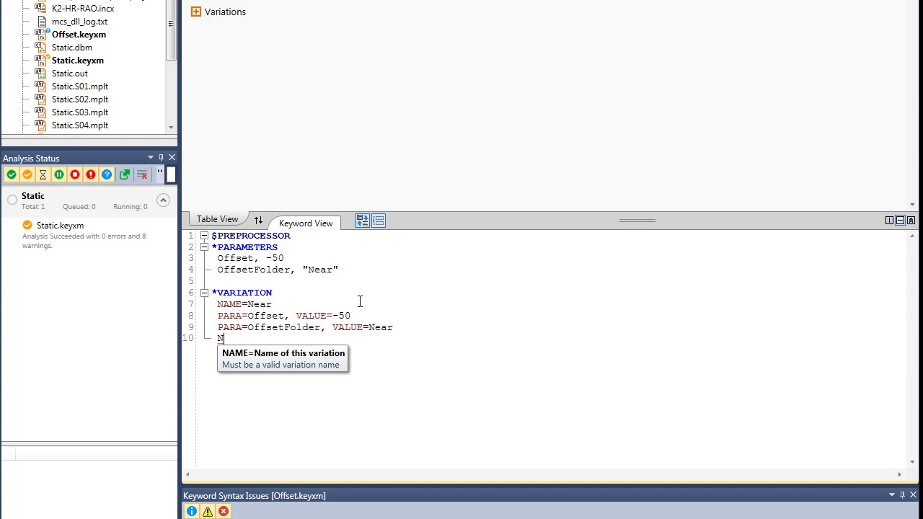
type("AME=Far")
key("Return")
type("PARA=")
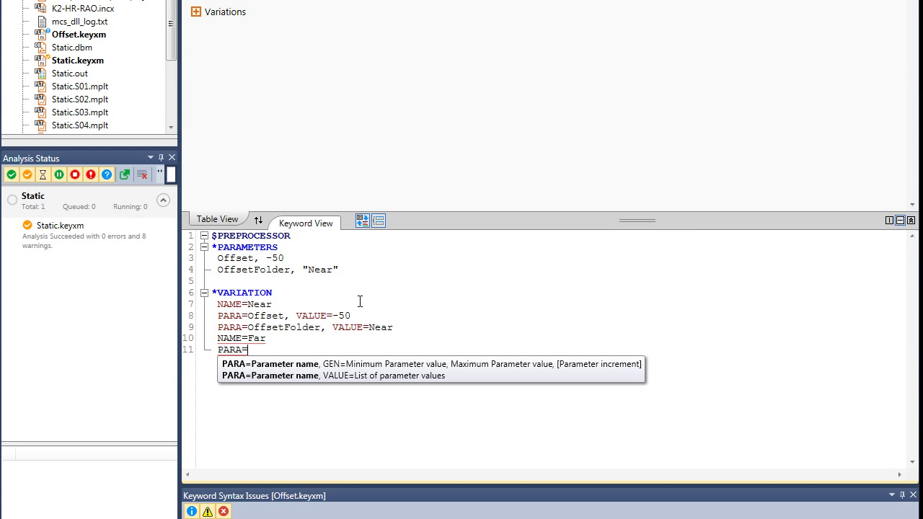
type("Offset, VALUE=50")
key("Return")
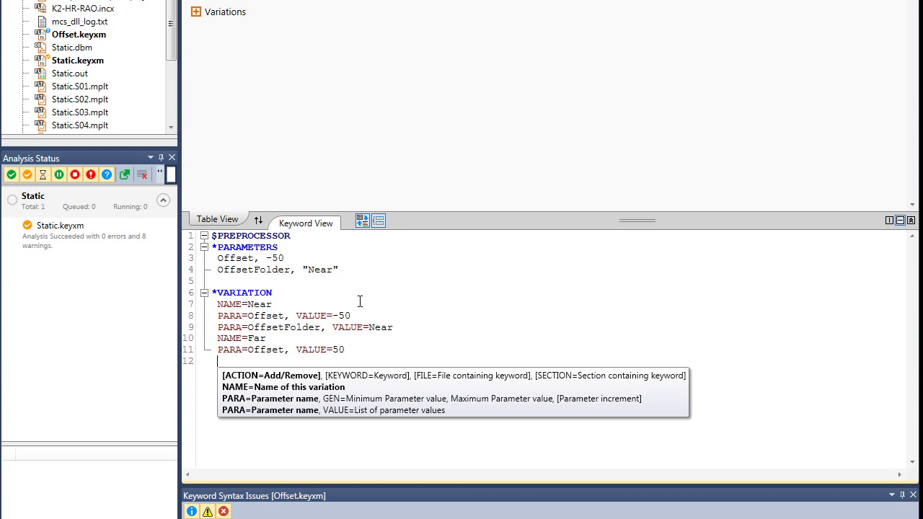
type("PARA=")
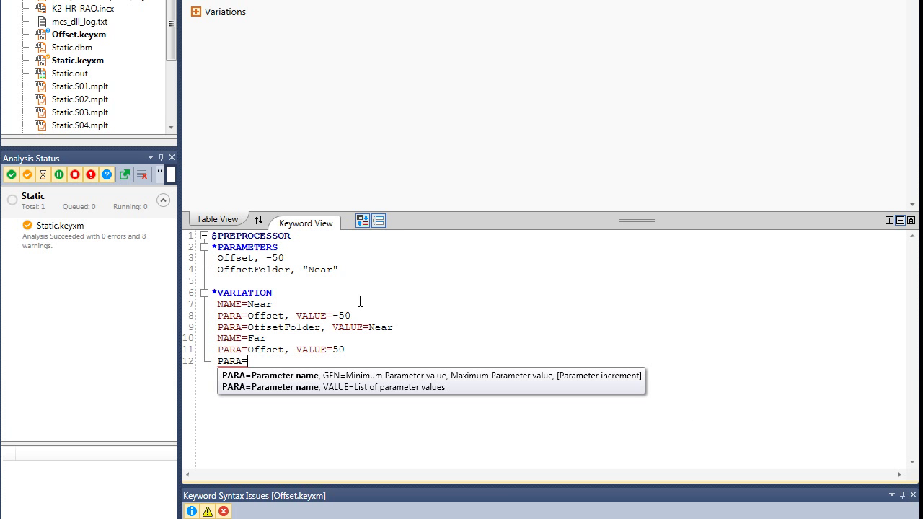
type("OffsetFolder, VALUE=")
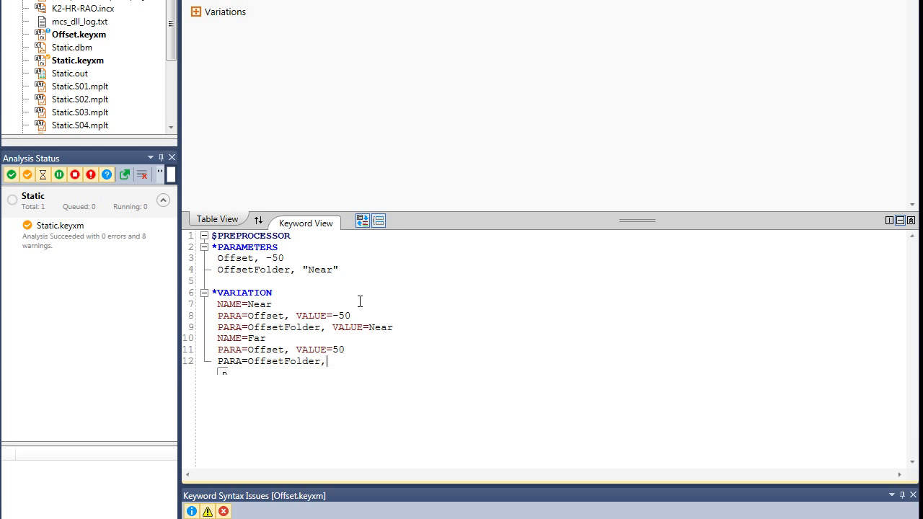
type("Far")
key("Return")
key("Return")
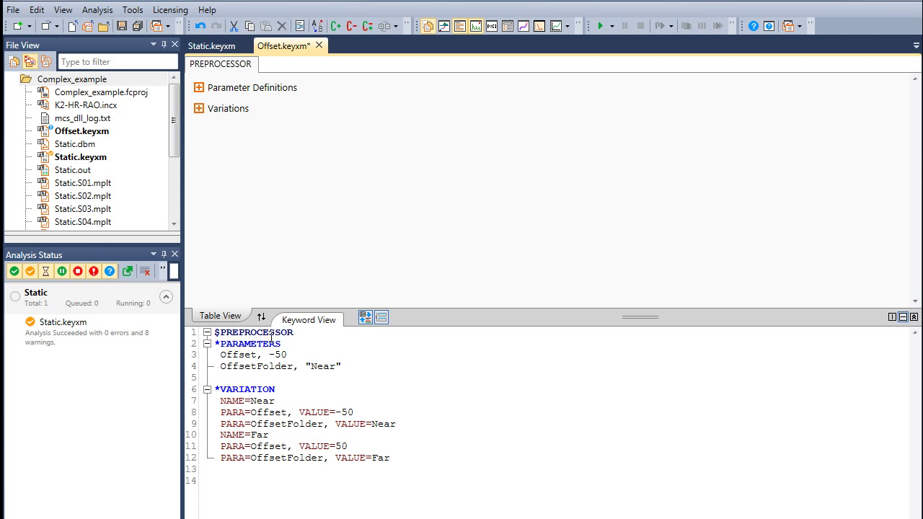
Add a Combinations table to the preprocessor section and enter the description Offset Analysis in its first row.
right_click(229, 175)
mouse_move(240, 186)
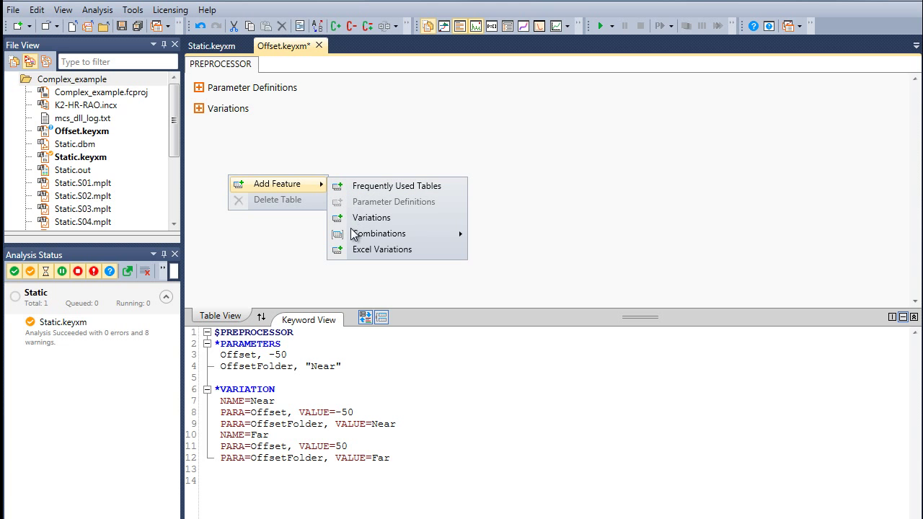
mouse_move(353, 238)
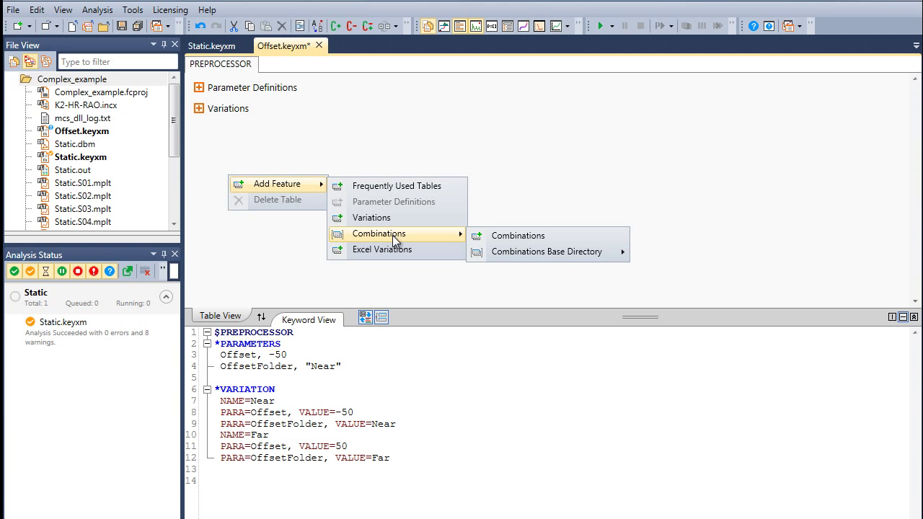
left_click(499, 239)
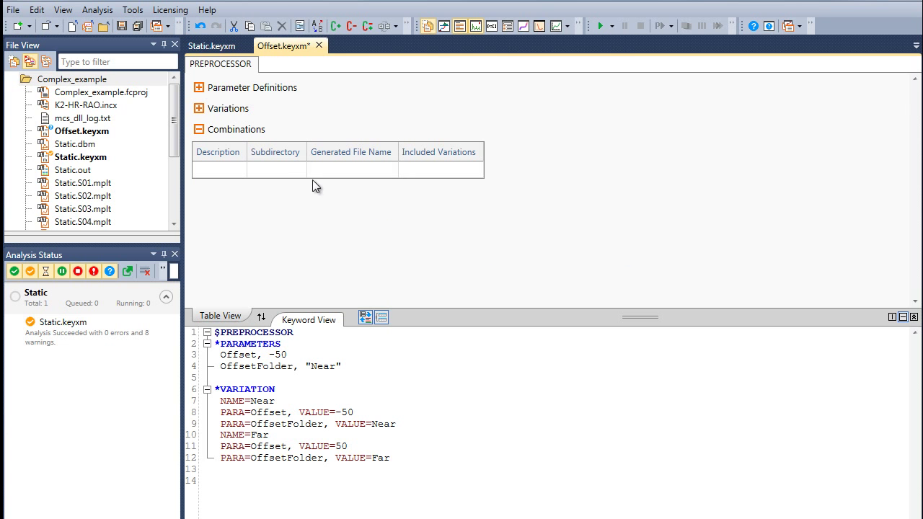
left_click(238, 170)
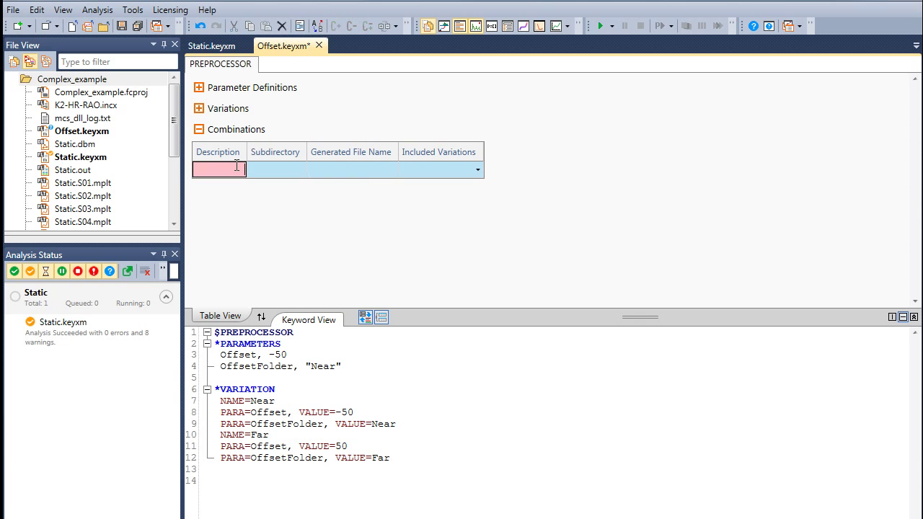
type("Offs")
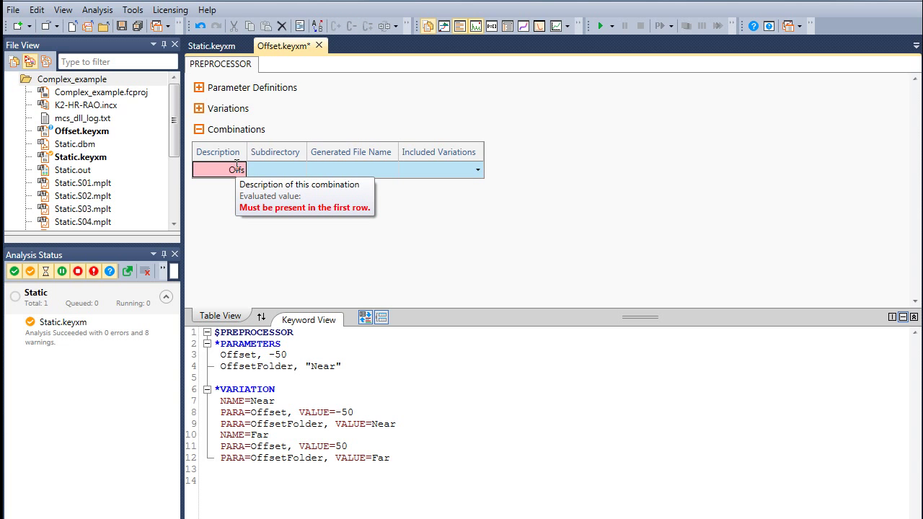
type("et Analysis")
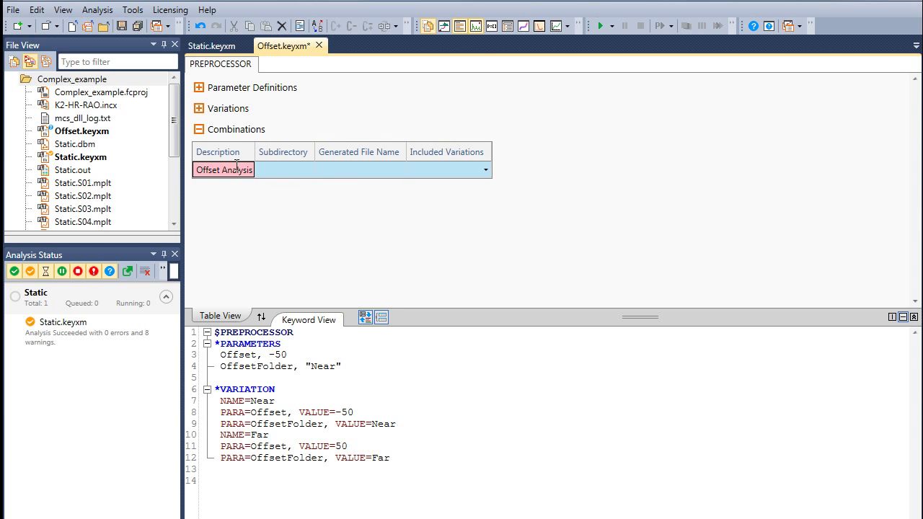
Set the combination's subdirectory to "%OffsetFolder%", its generated file name to "Offset" and its included variations to All.
key("Tab")
type("\"%OffsetFolder%\"")
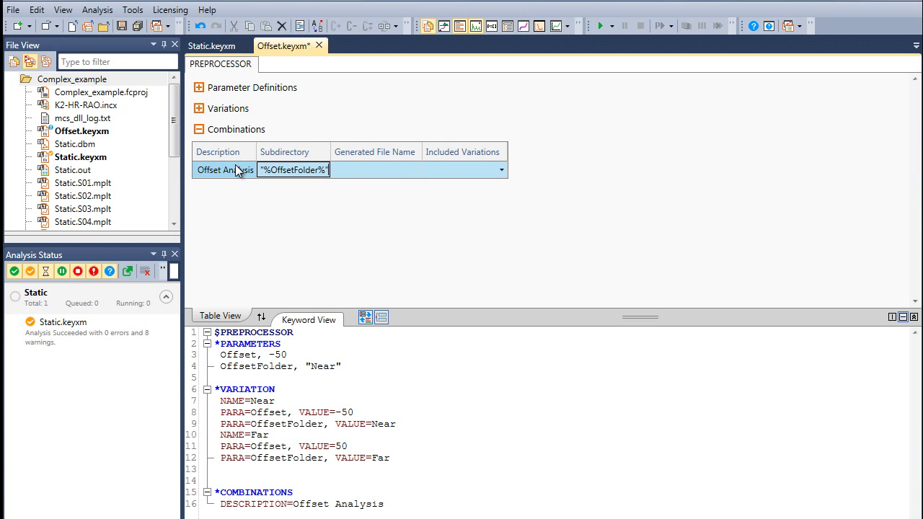
key("Tab")
type("\"Offset\"")
key("Tab")
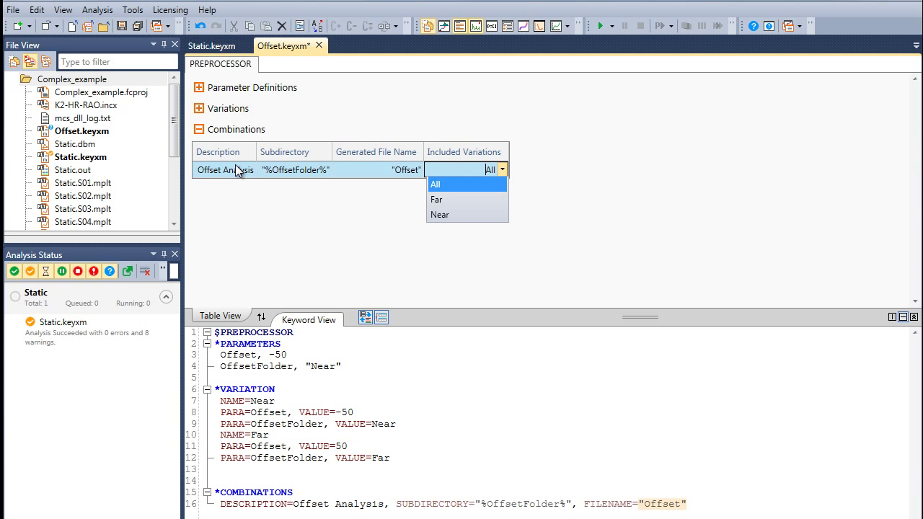
key("Return")
key("Return")
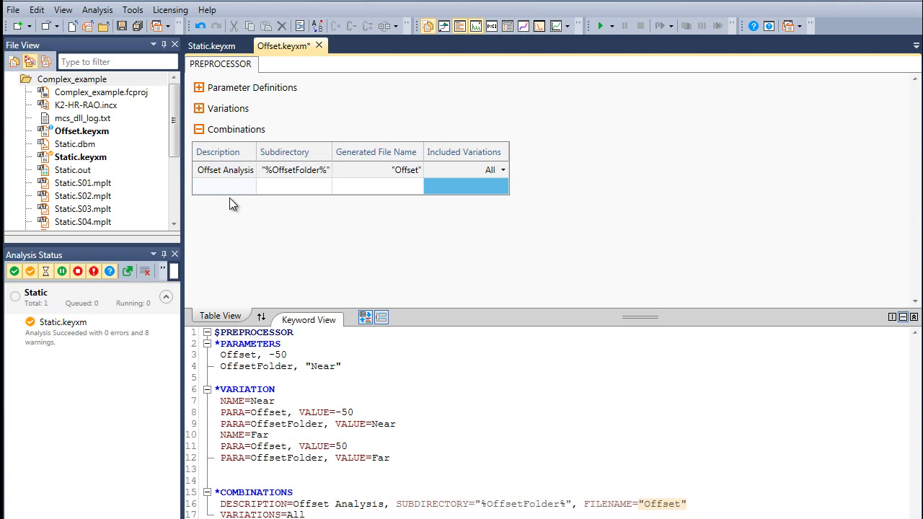
left_click(199, 132)
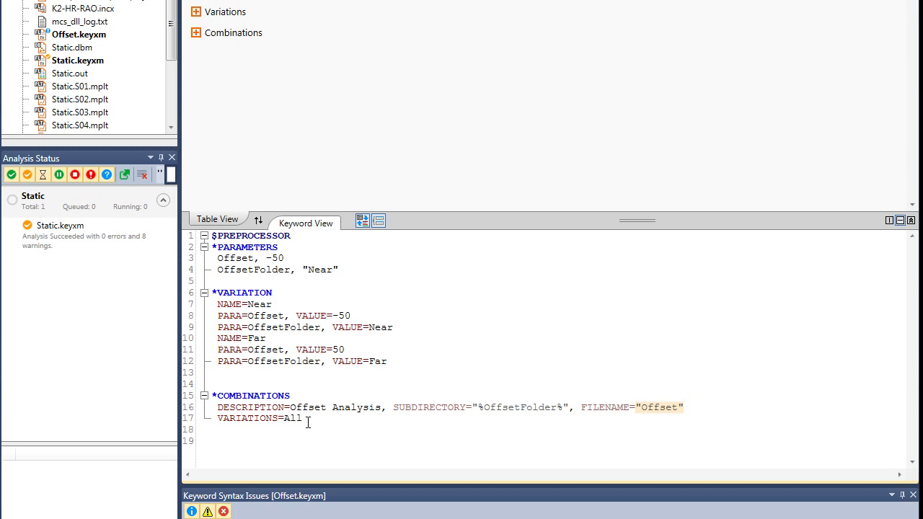
Add a $LOAD CASE section containing an *OFFSET keyword below the *COMBINATIONS block.
key("Return")
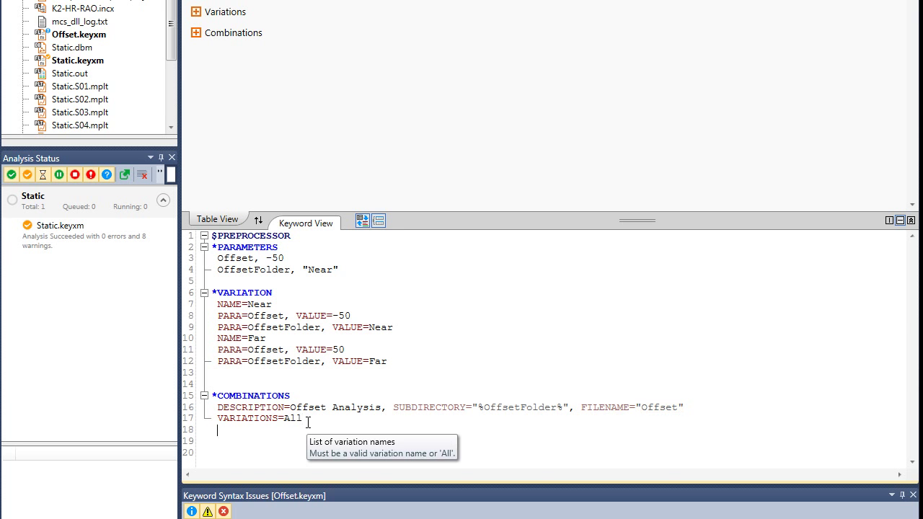
key("Return")
type("$")
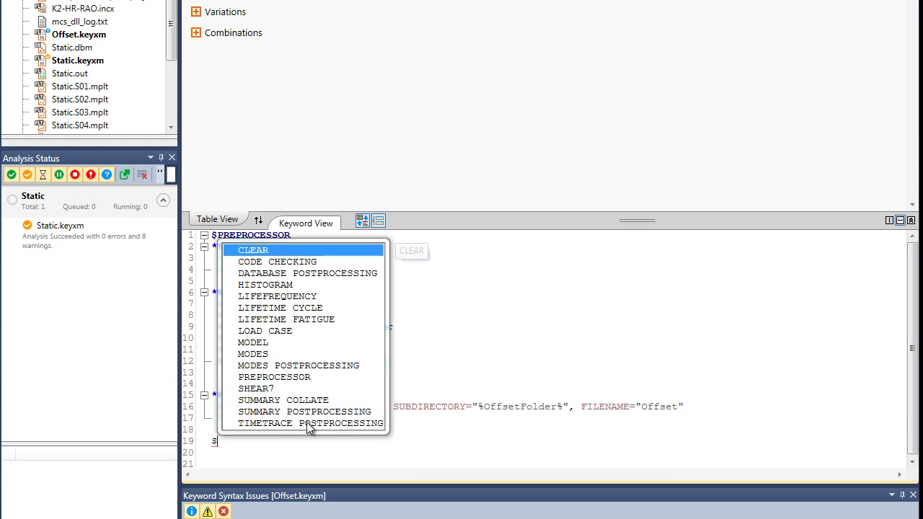
type("Lo")
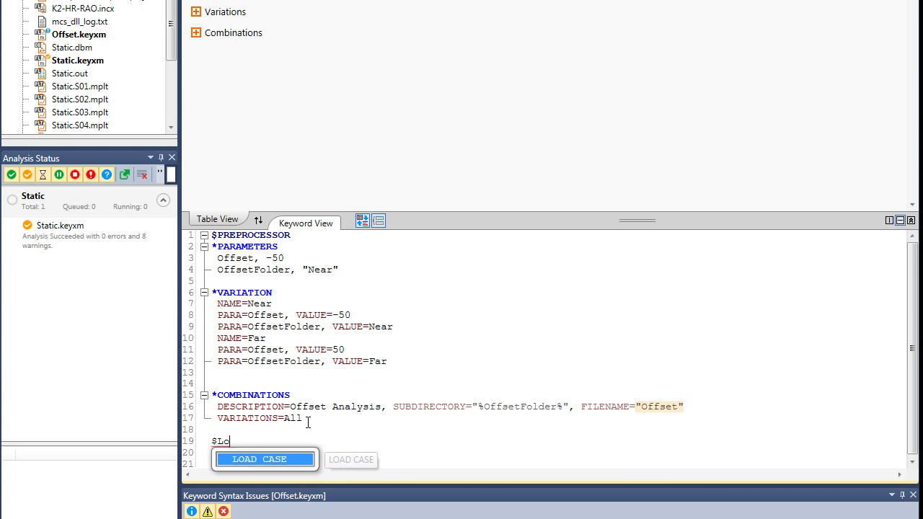
key("Return")
key("Return")
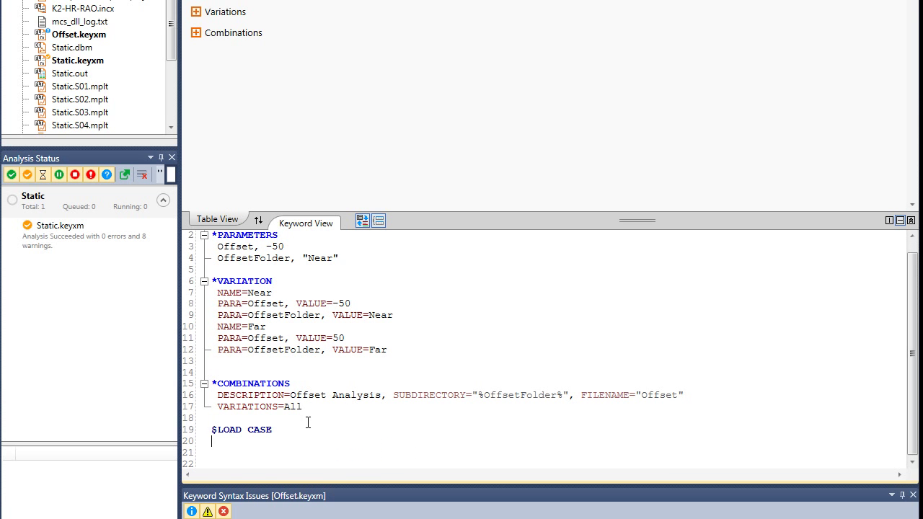
type("*")
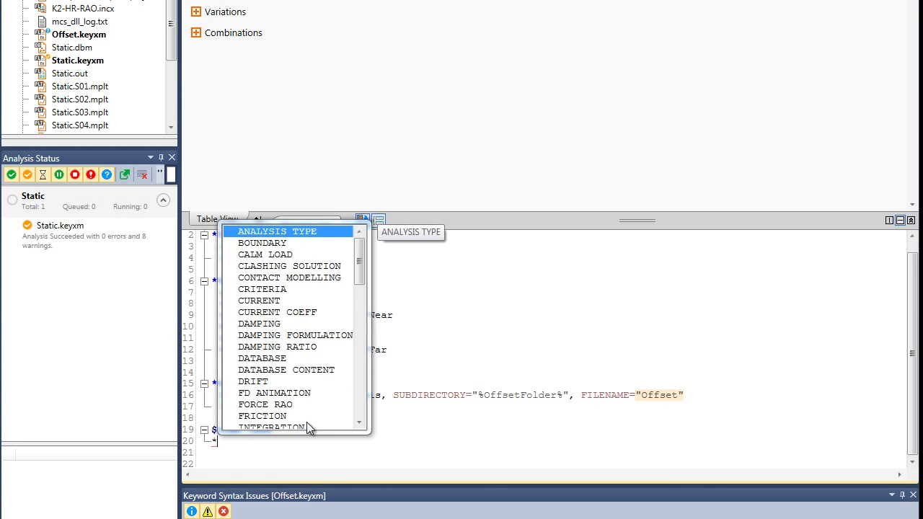
type("o")
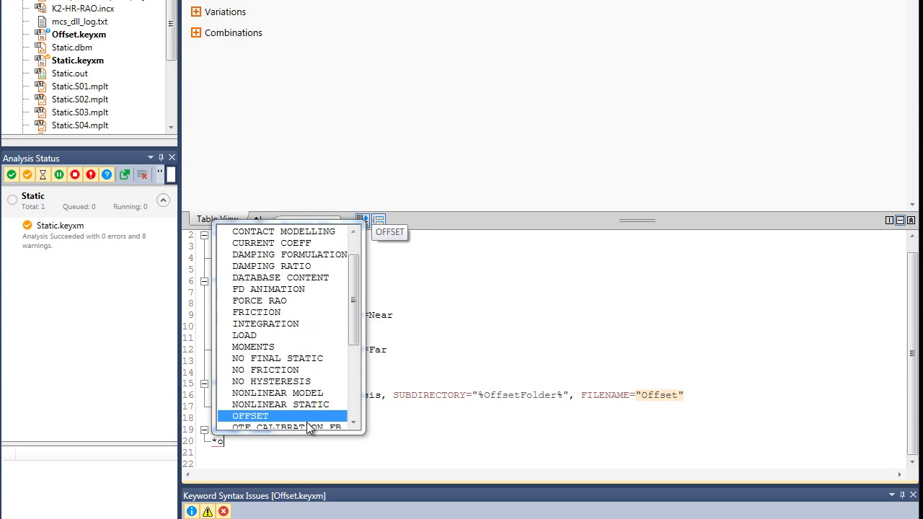
key("Return")
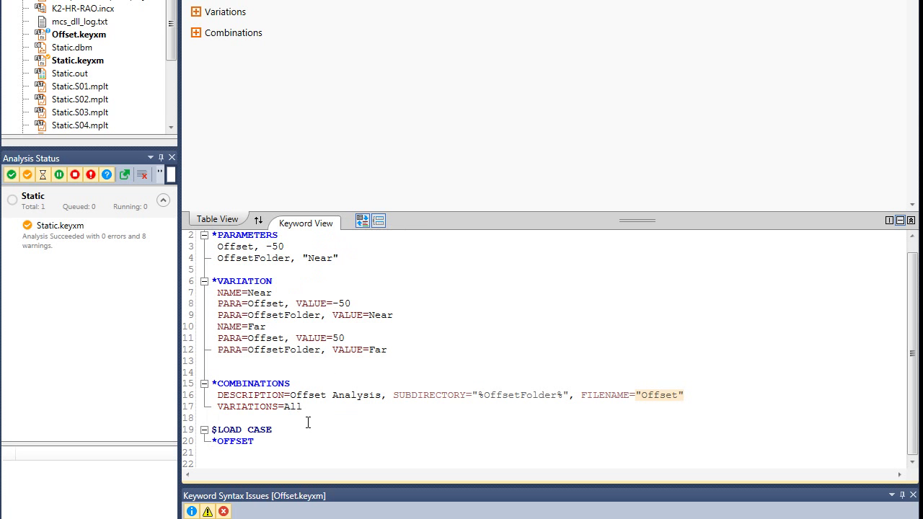
Specify FPSO as the vessel under the *OFFSET keyword.
key("Return")
type("V")
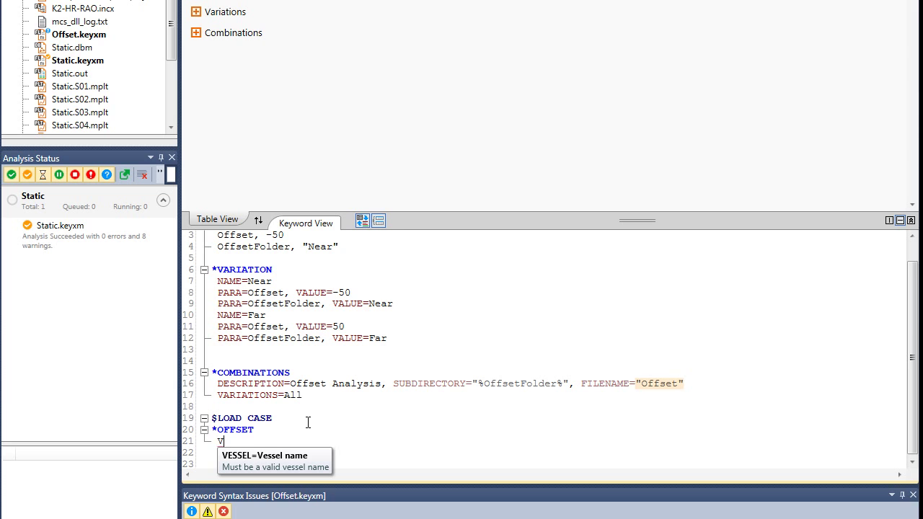
key("Tab")
type("F")
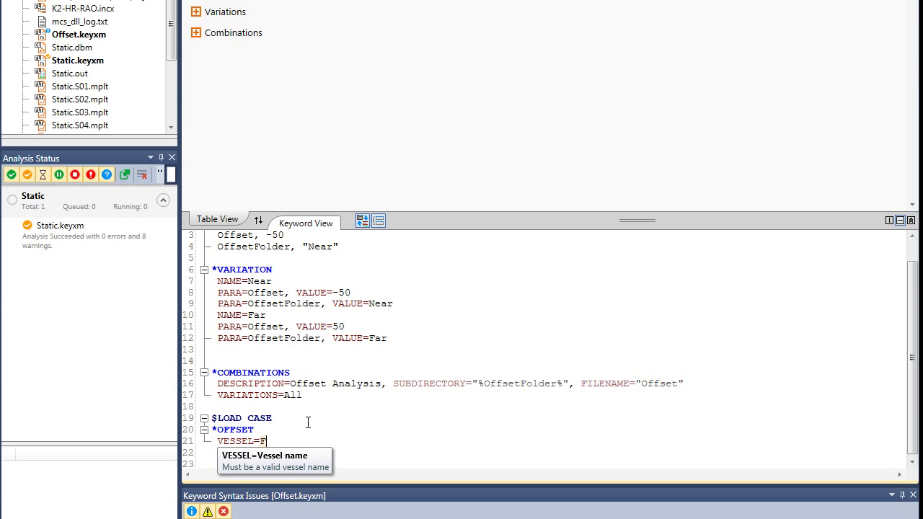
type("PSO")
Define the FPSO's offset with Y set to =[Offset], and the X, Z and all three rotation values set to 0.0.
key("Return")
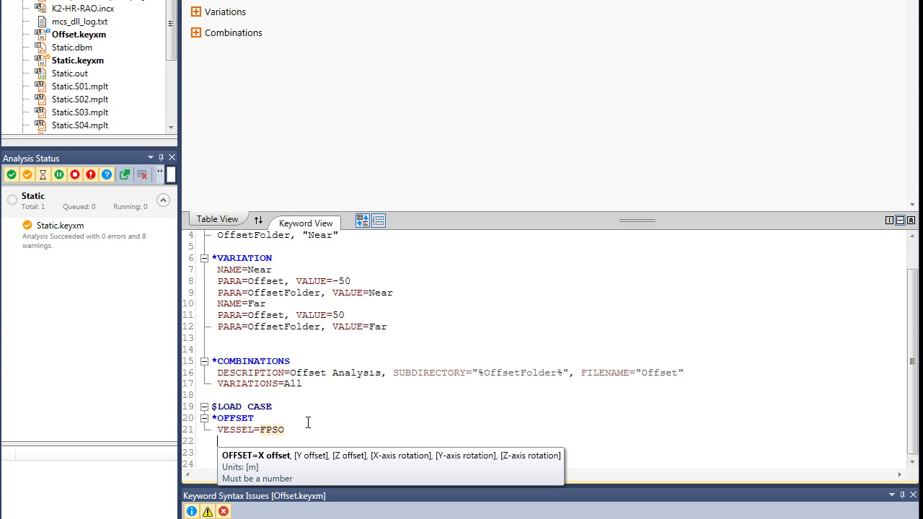
type("O")
key("Tab")
type("0.0,")
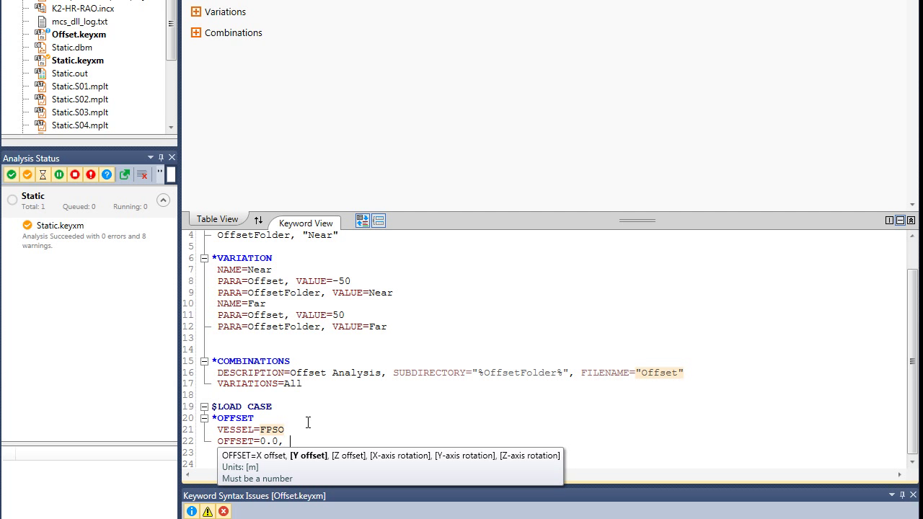
type(" =[Offset], 0")
type(".0, 0.0")
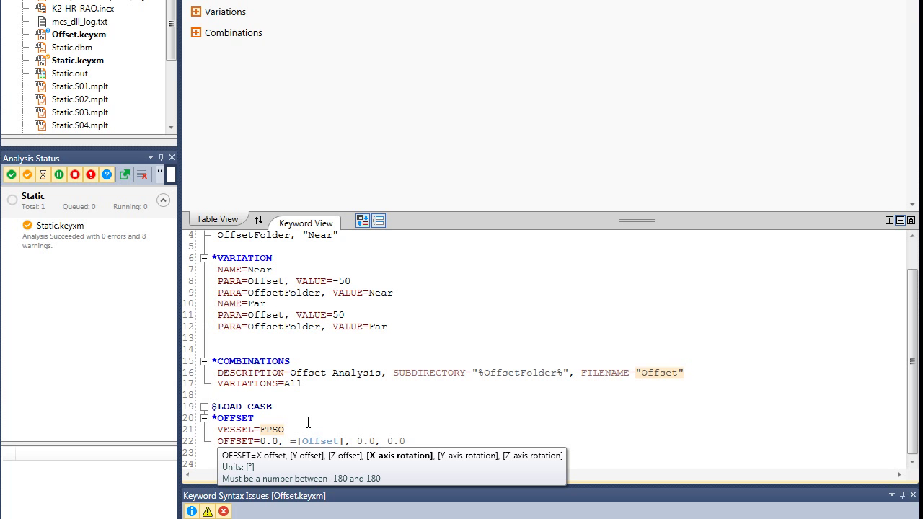
type(", 0.0, 0.0")
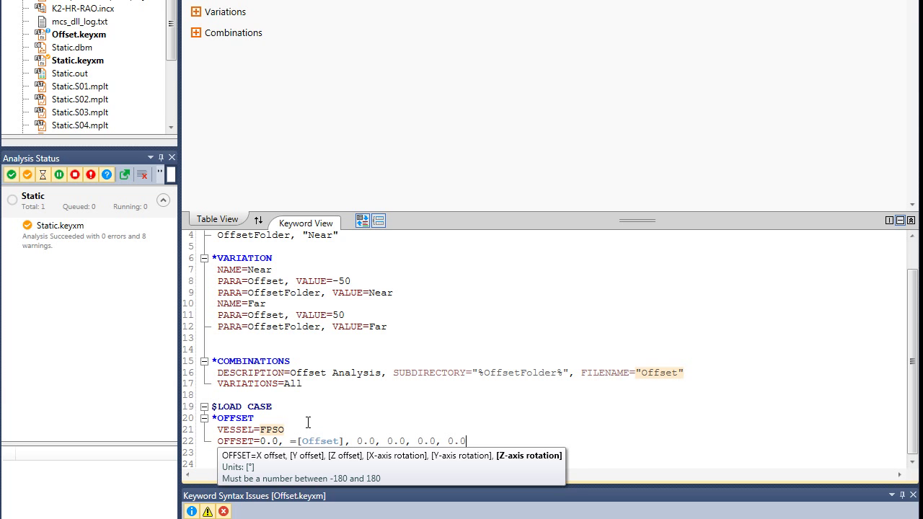
Add an *ANALYSIS TYPE keyword below the offset data with TYPE set to STATIC.
key("Return")
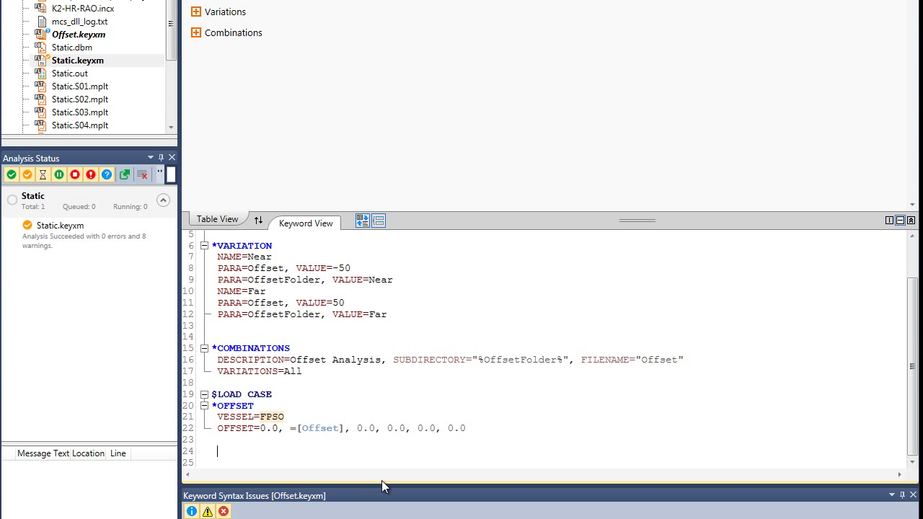
type("*")
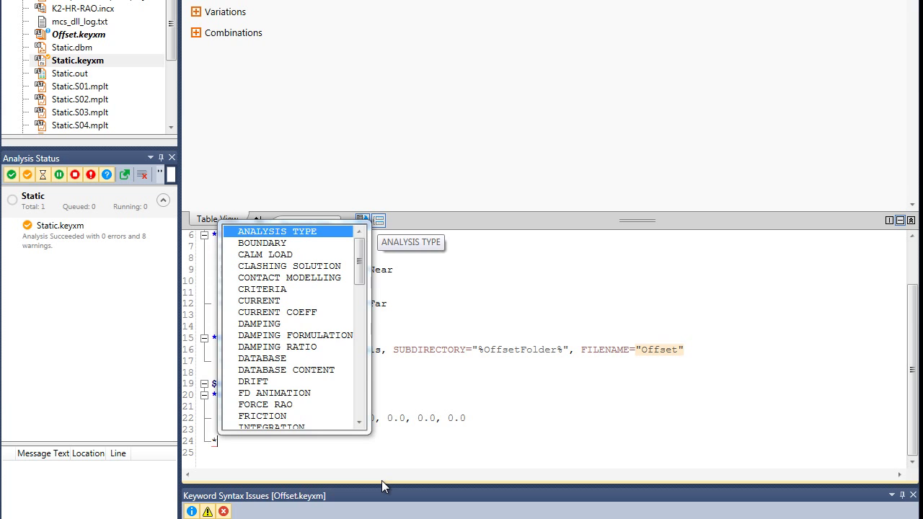
type("A")
key("Return")
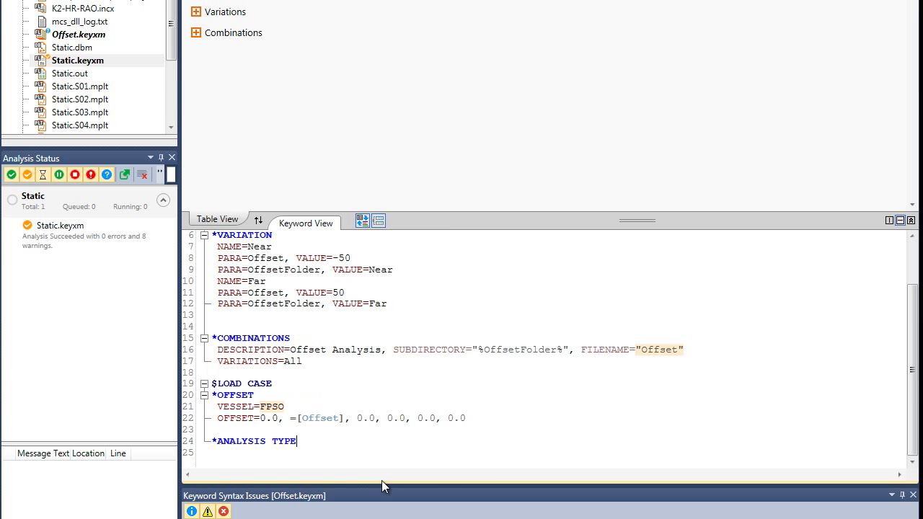
key("Return")
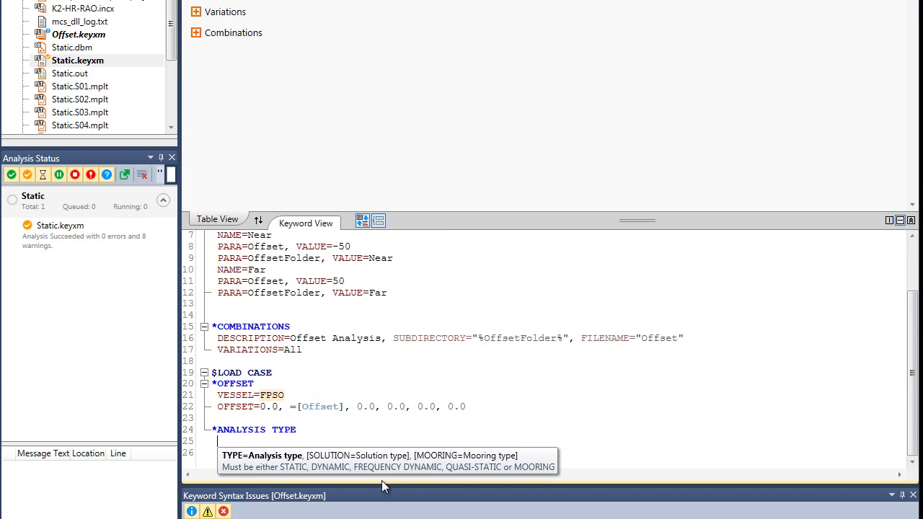
key("Down")
key("Down")
key("Down")
key("Down")
key("Down")
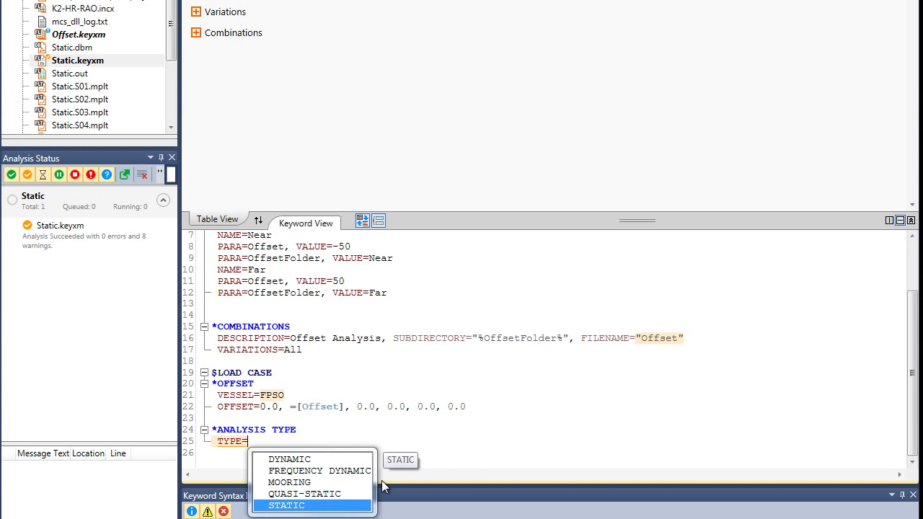
key("Return")
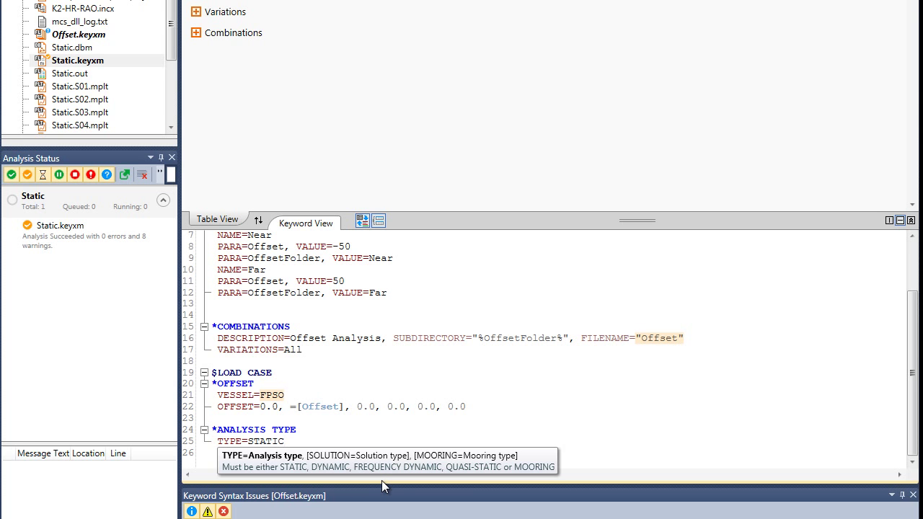
Add a *NAME keyword below the analysis type with the expression =[OffsetFolder + "Offset"].
key("Return")
key("Return")
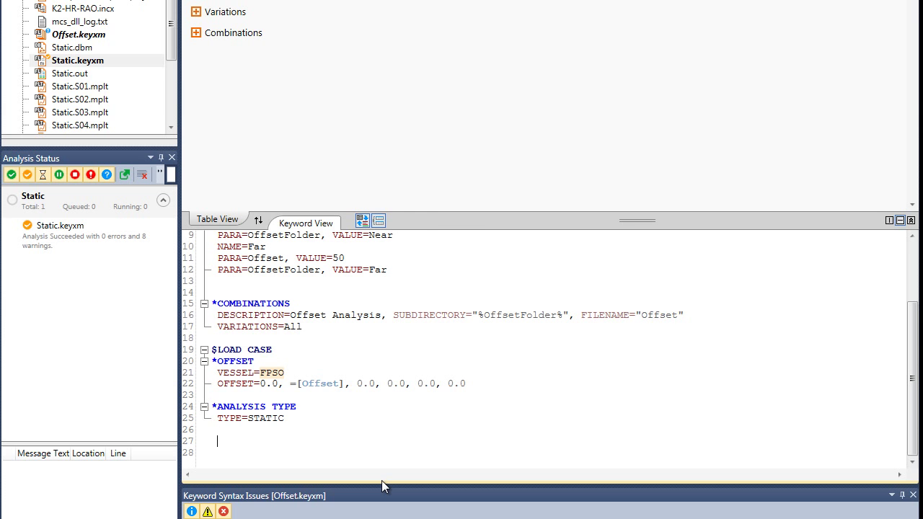
type("*n")
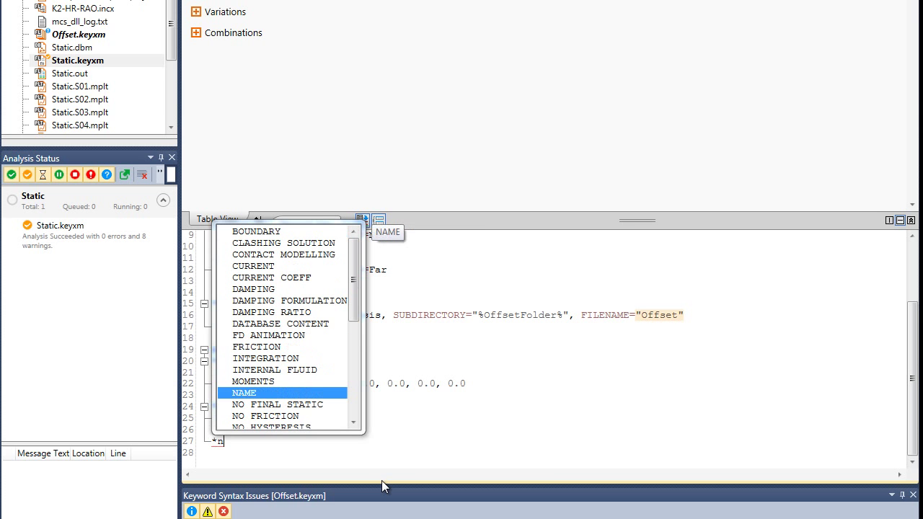
key("Return")
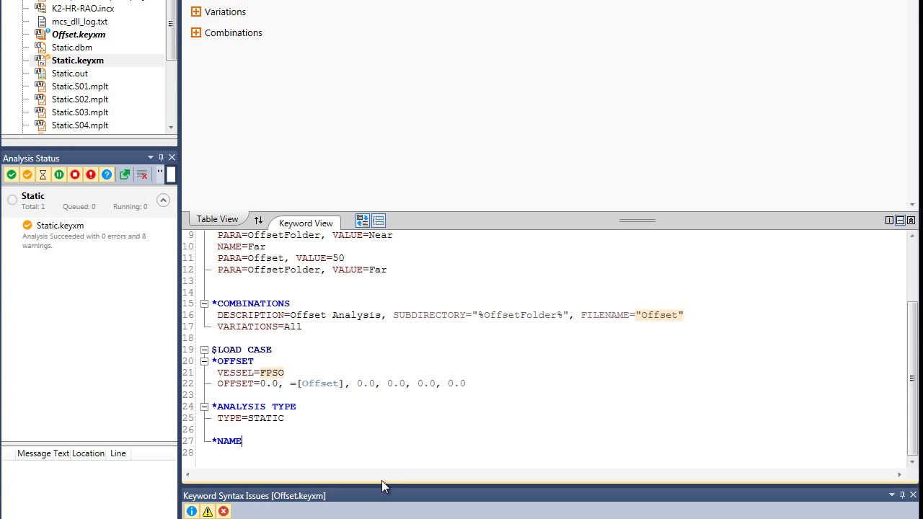
key("Return")
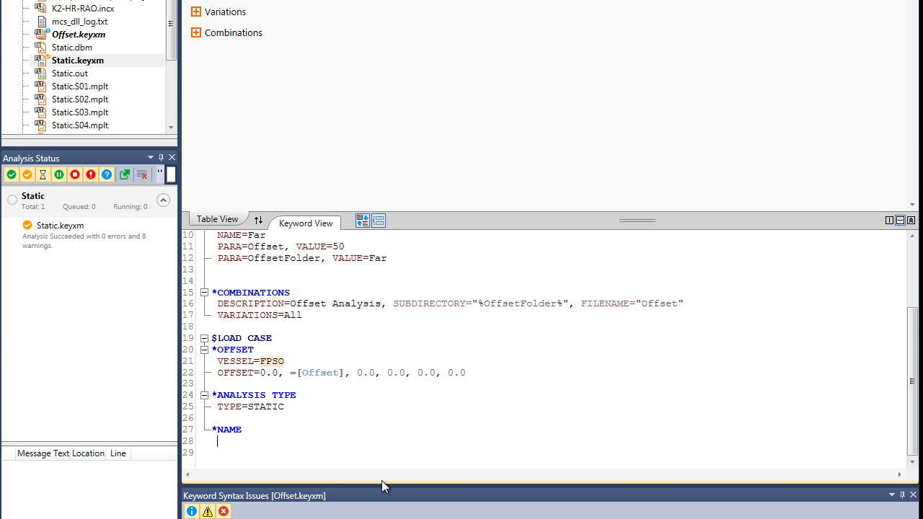
type("=[Of")
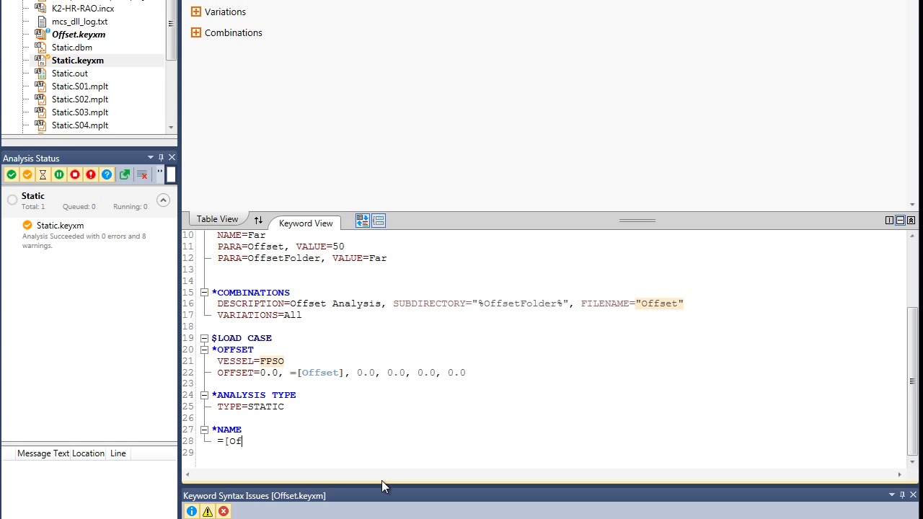
type("fsetFolder + \"Offset\"]")
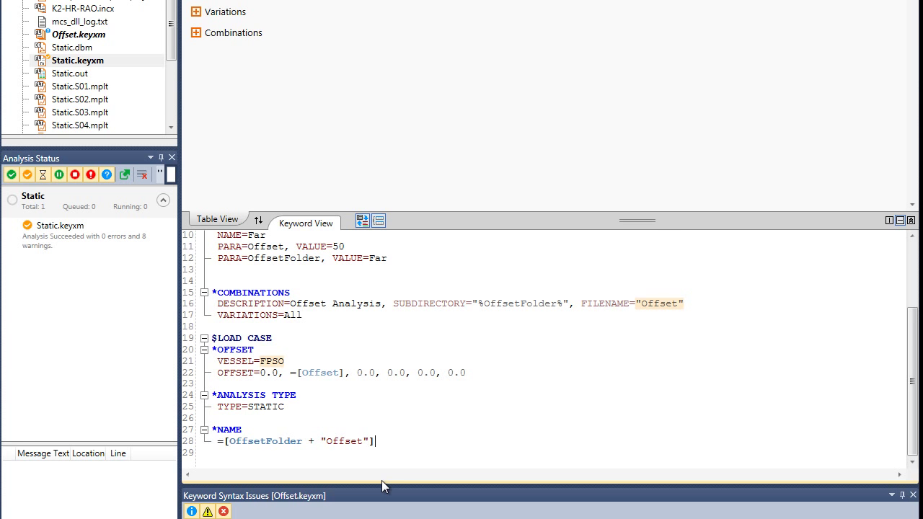
Add a *RESTART keyword below the *NAME entry with LAST set to "..\Static".
key("Return")
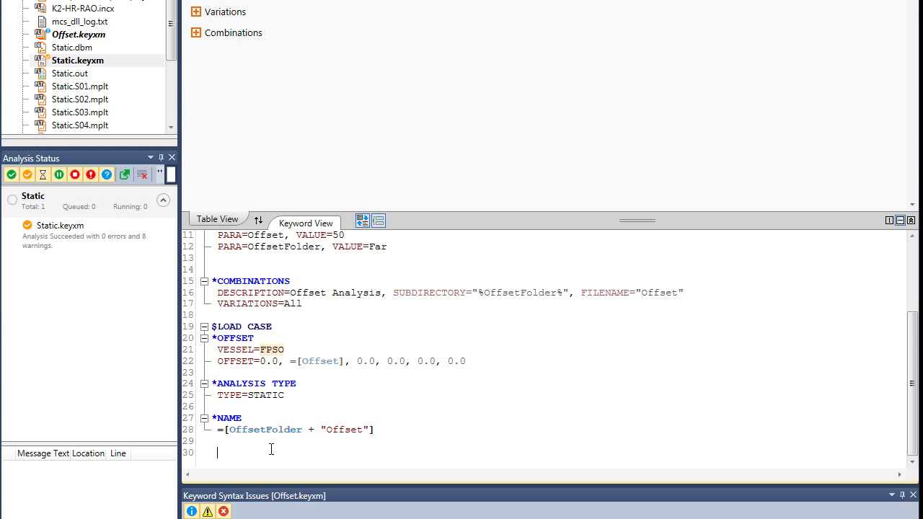
type("*")
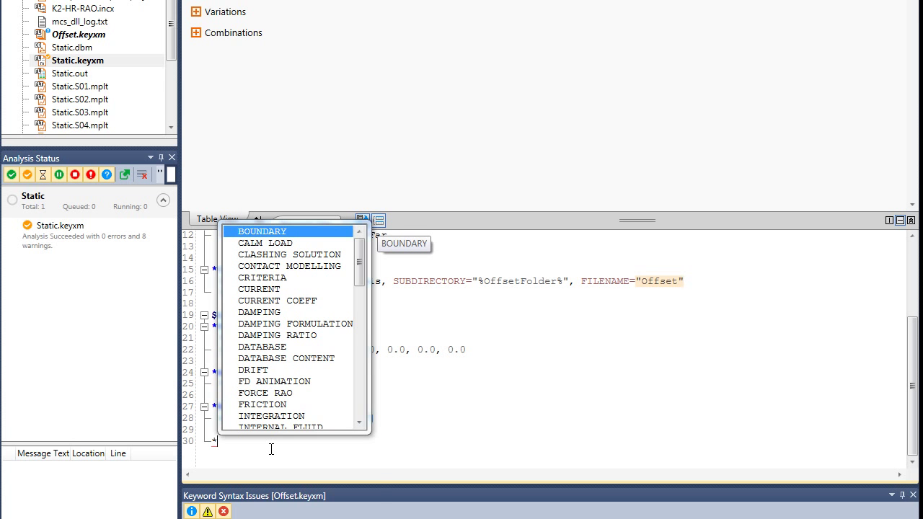
type("Re")
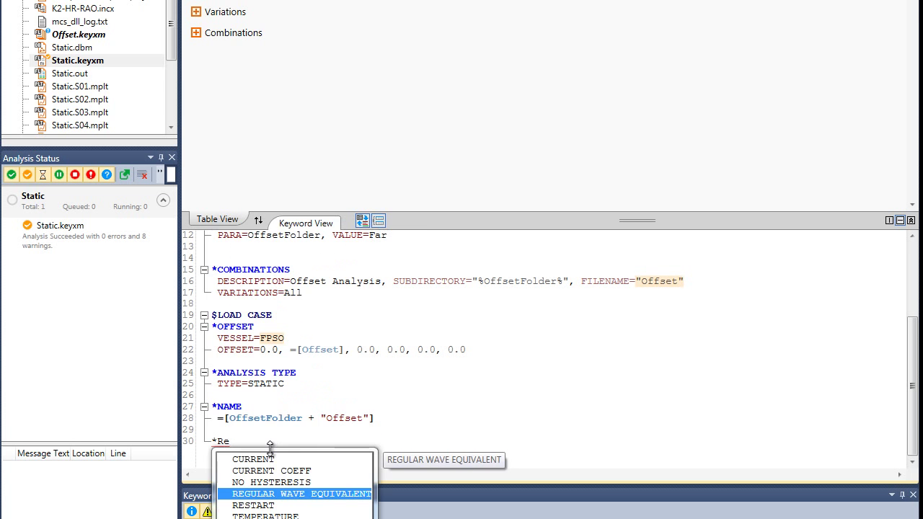
key("Down")
key("Return")
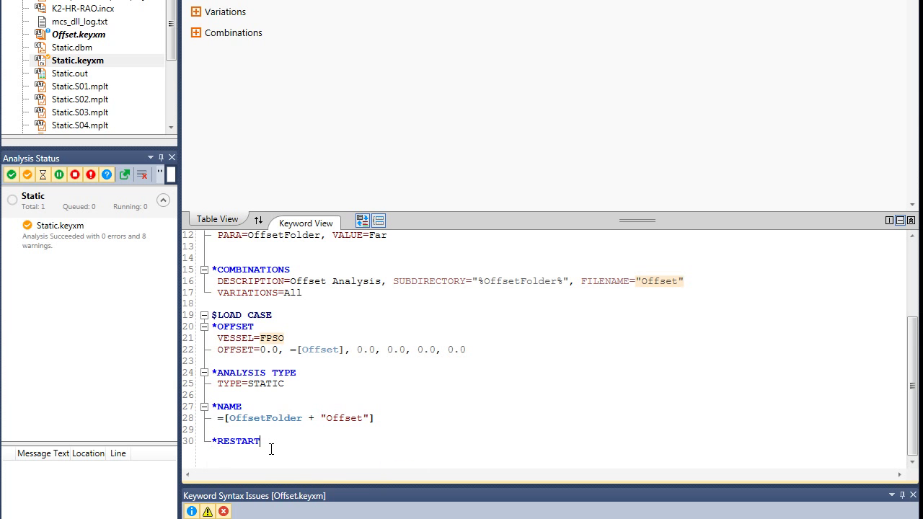
key("Return")
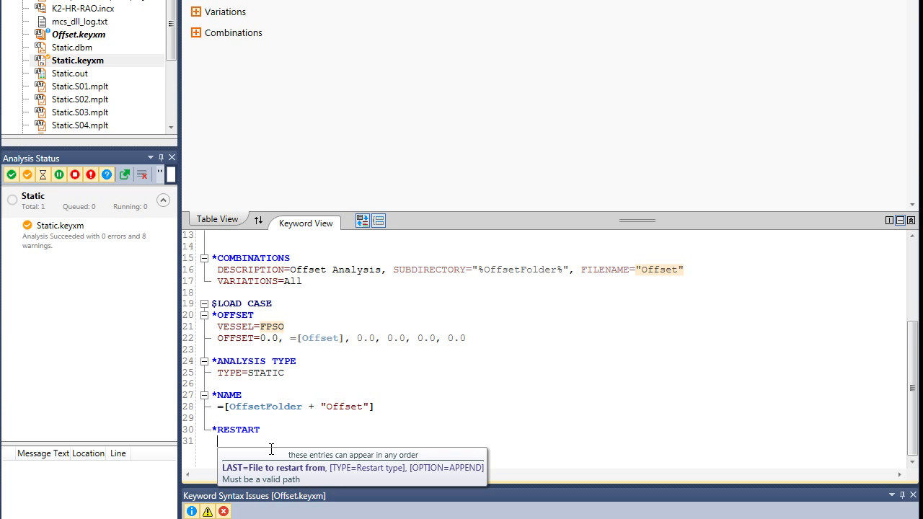
type("LAST=\"")
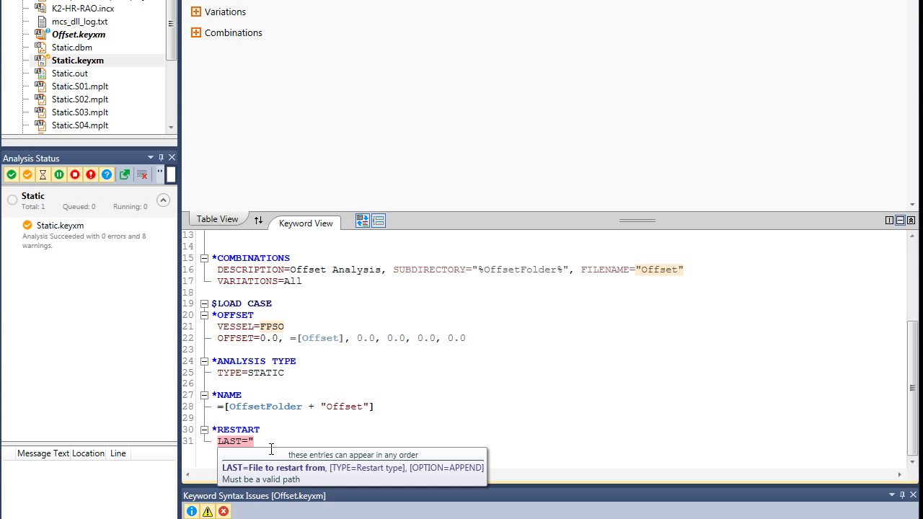
type("..\\Static\"")
key("Return")
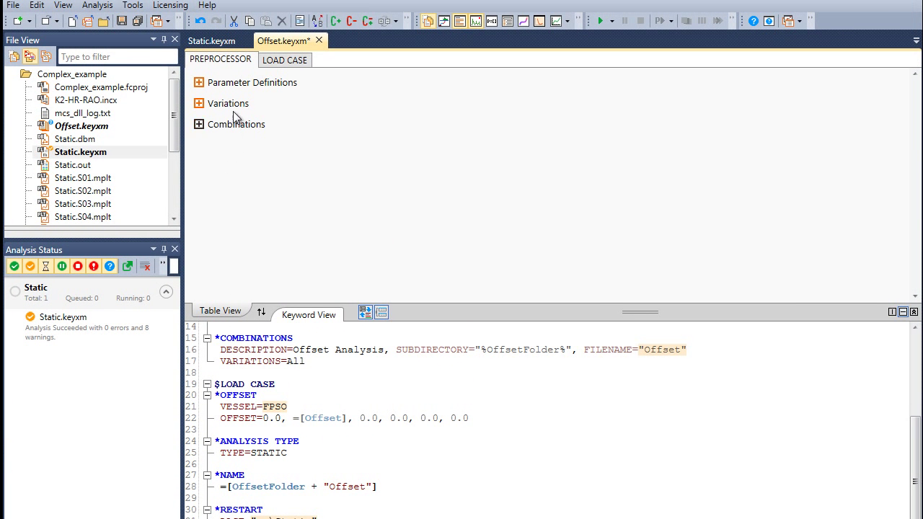
Add a Fixed Time Step feature from the Solution group to the load case and open its start time for editing.
left_click(287, 65)
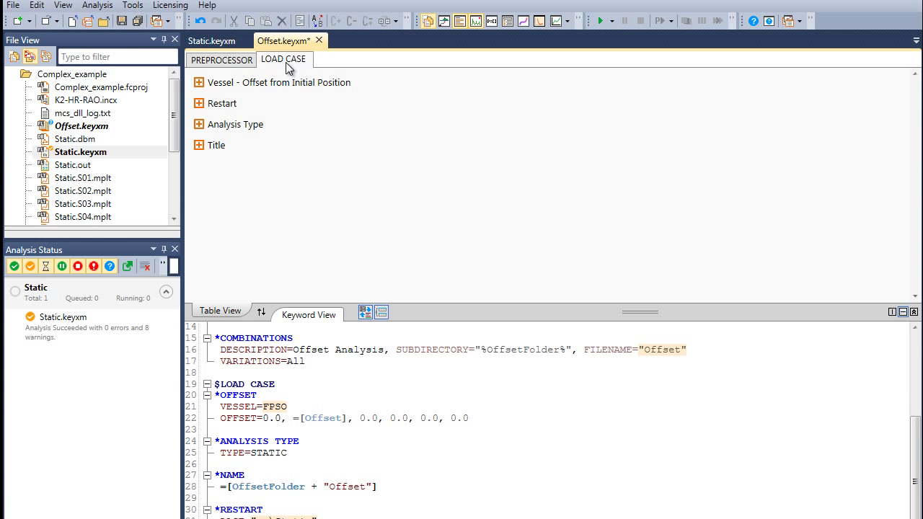
right_click(234, 169)
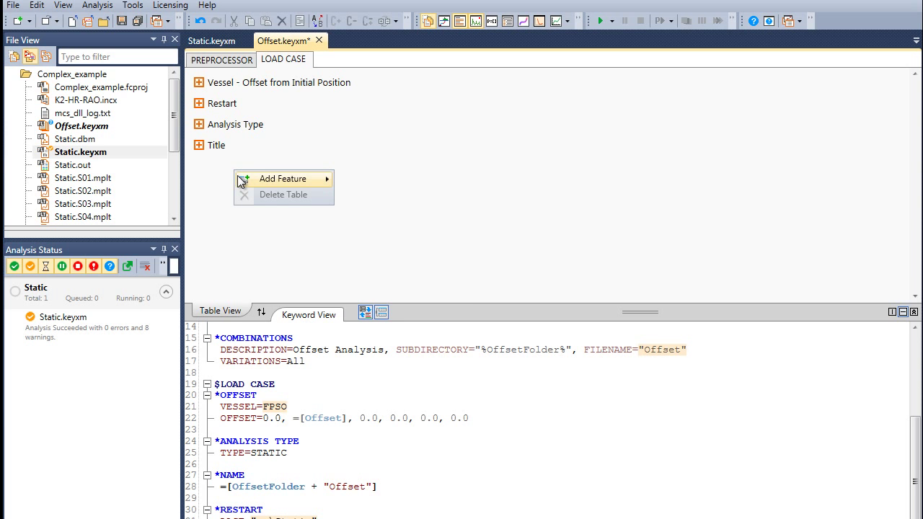
mouse_move(256, 182)
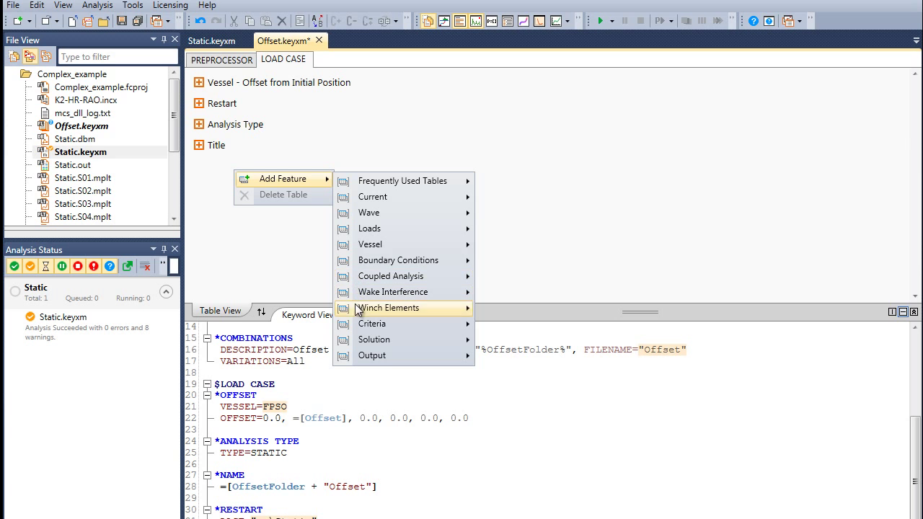
mouse_move(356, 344)
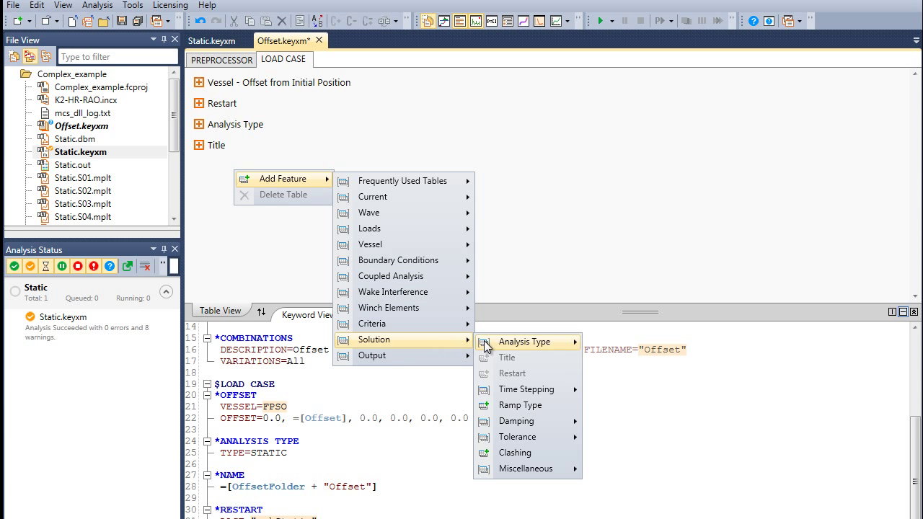
mouse_move(489, 398)
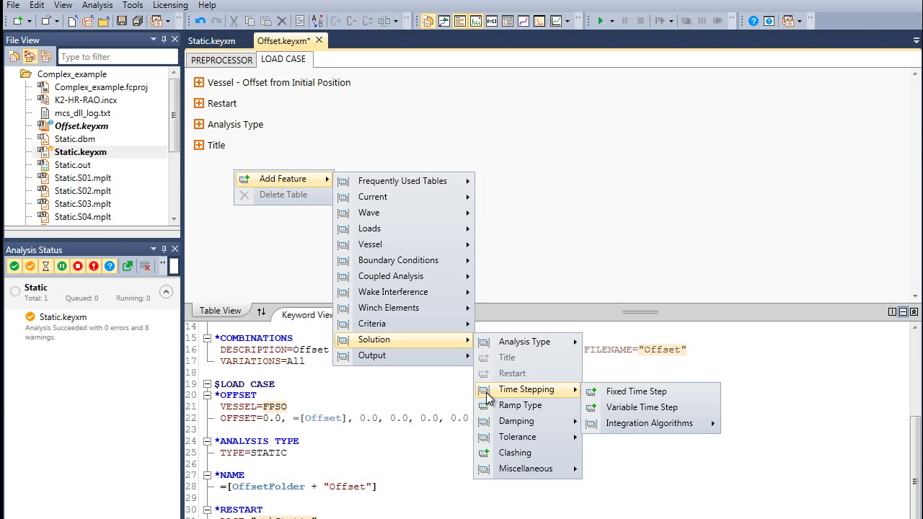
left_click(638, 399)
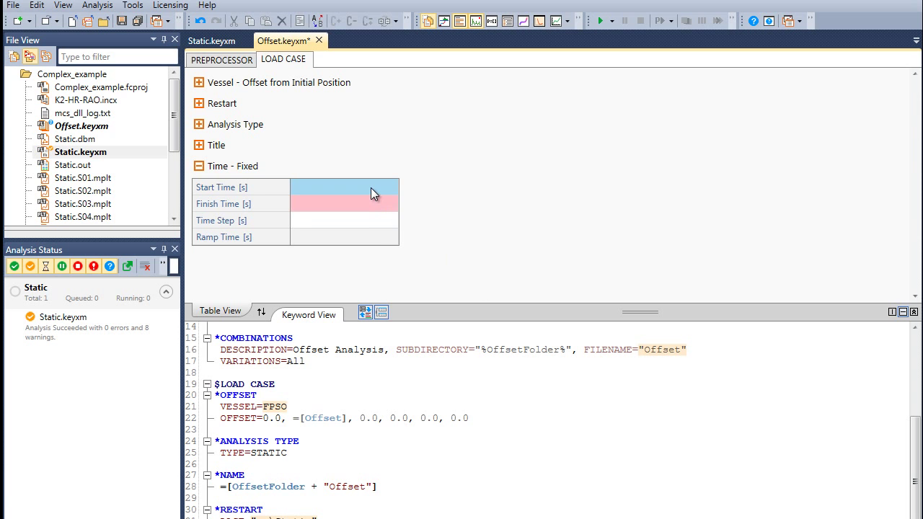
left_click(371, 187)
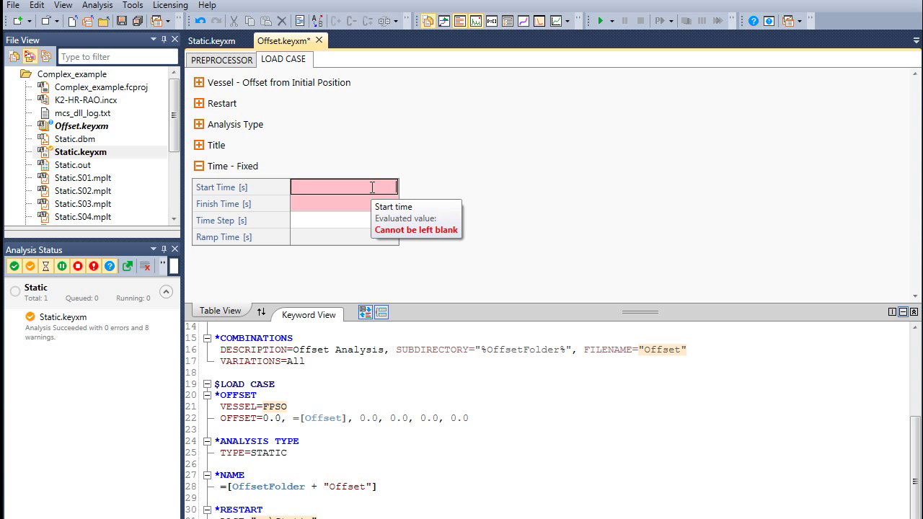
Set the offset load case's fixed time data to start time 1.0 s, finish time 2.0 s and time step 0.1 s.
type("1.0")
left_click(371, 204)
type("2.0")
left_click(379, 222)
type("0.1")
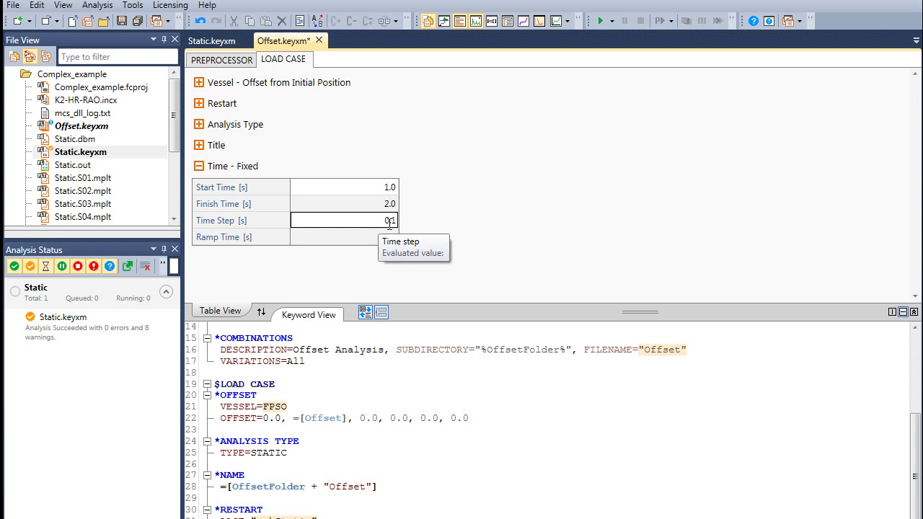
key("Return")
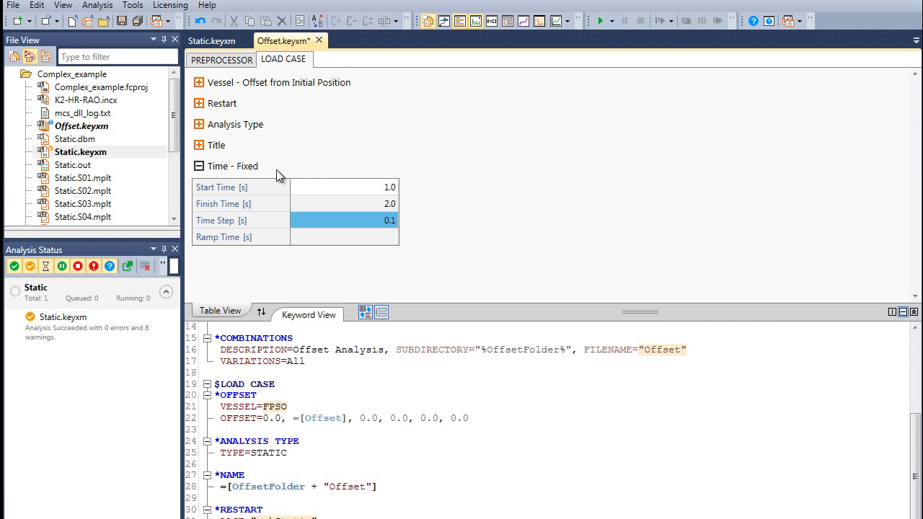
left_click(199, 166)
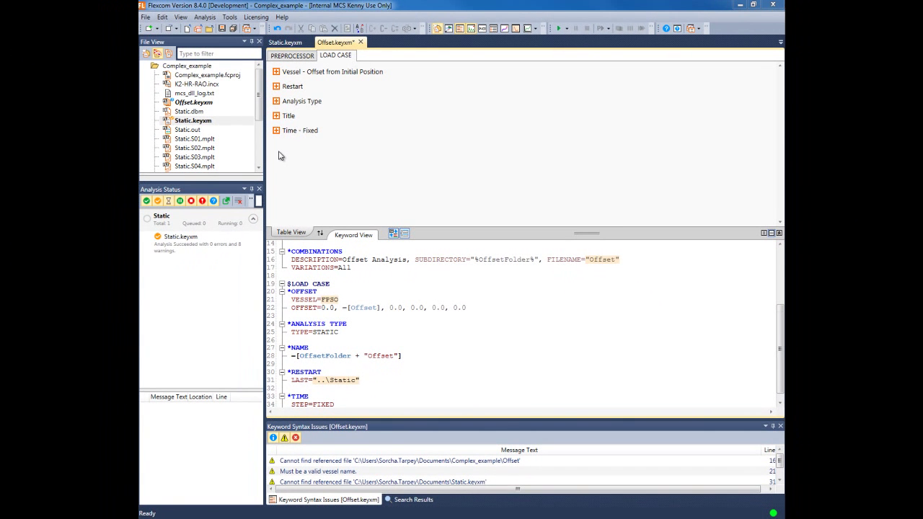
Save Offset.keyxm and generate its variations.
left_click(234, 29)
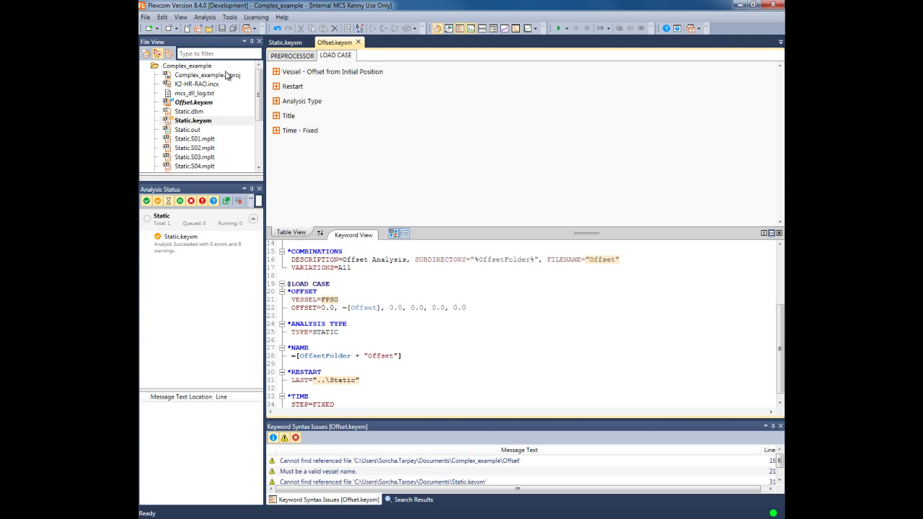
left_click(206, 105)
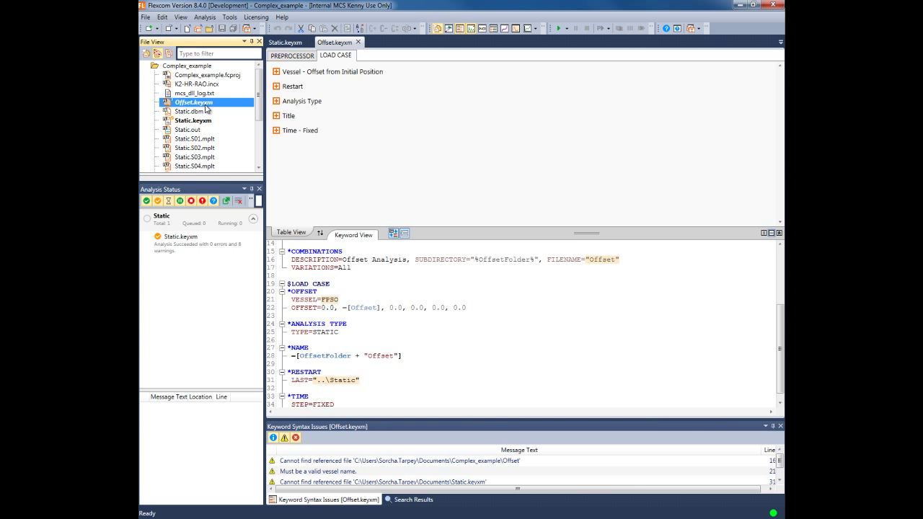
right_click(205, 107)
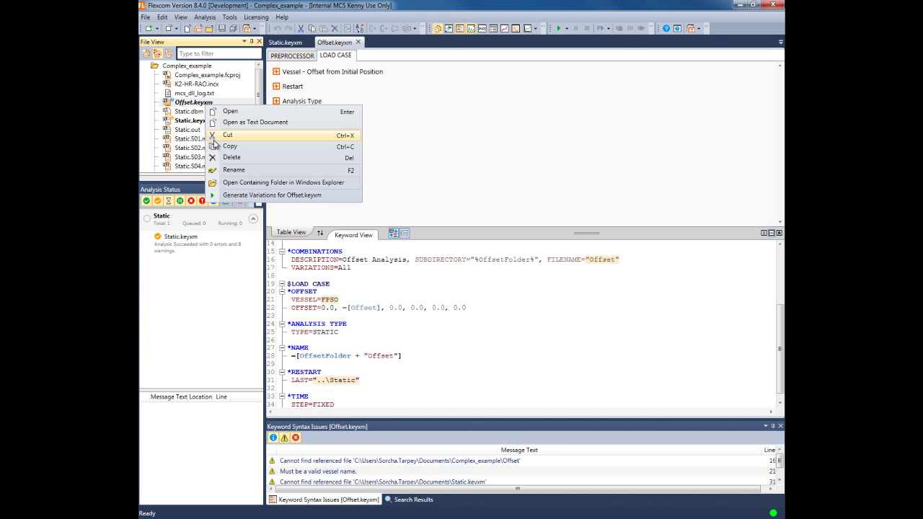
left_click(233, 196)
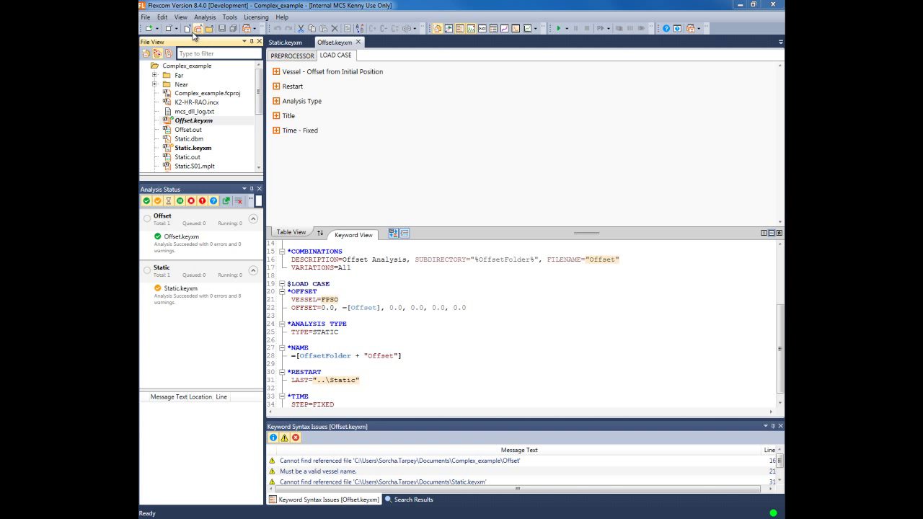
Create a generic metric-units keyword file named Regular Wave.keyxm in the Complex_example project.
left_click(146, 19)
mouse_move(150, 31)
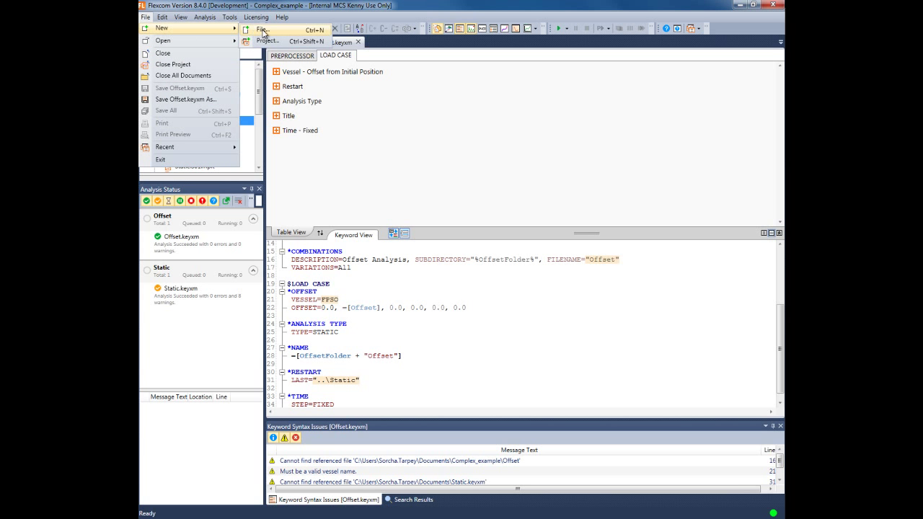
left_click(262, 30)
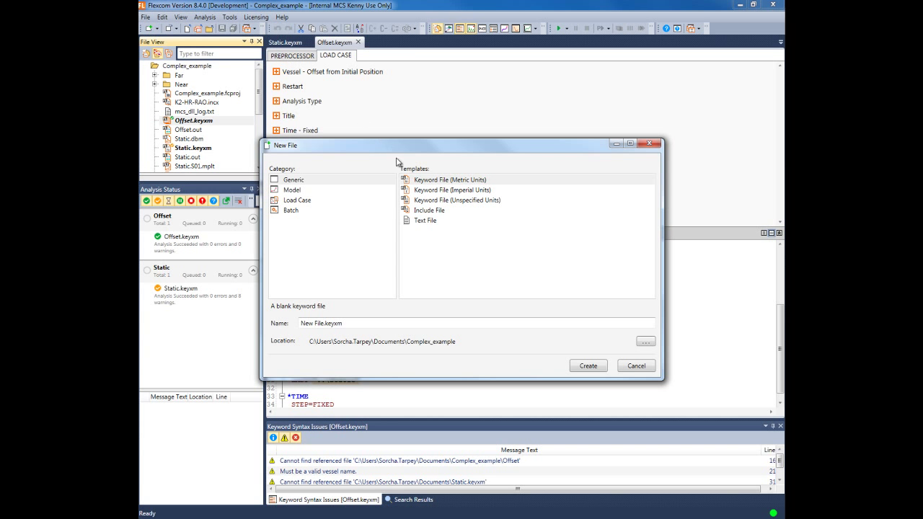
left_click(416, 183)
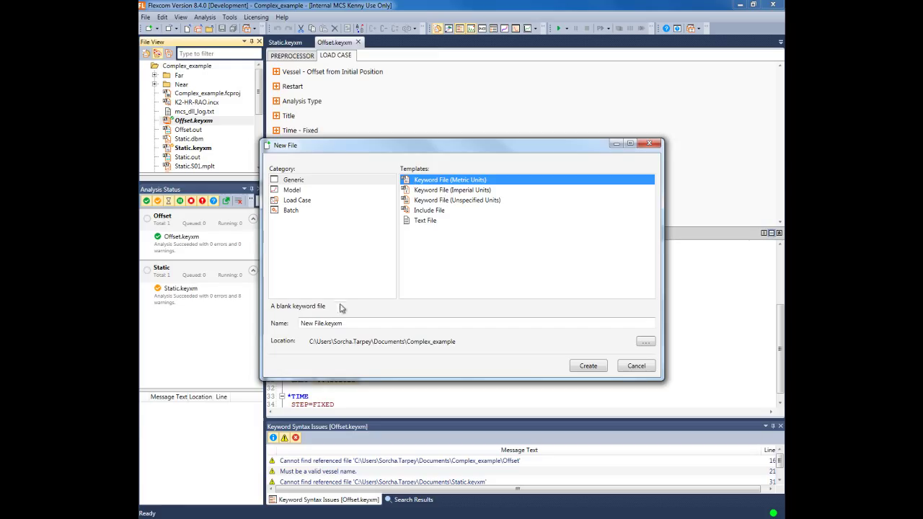
left_click(323, 325)
left_click_drag(323, 326, 280, 326)
key("BackSpace")
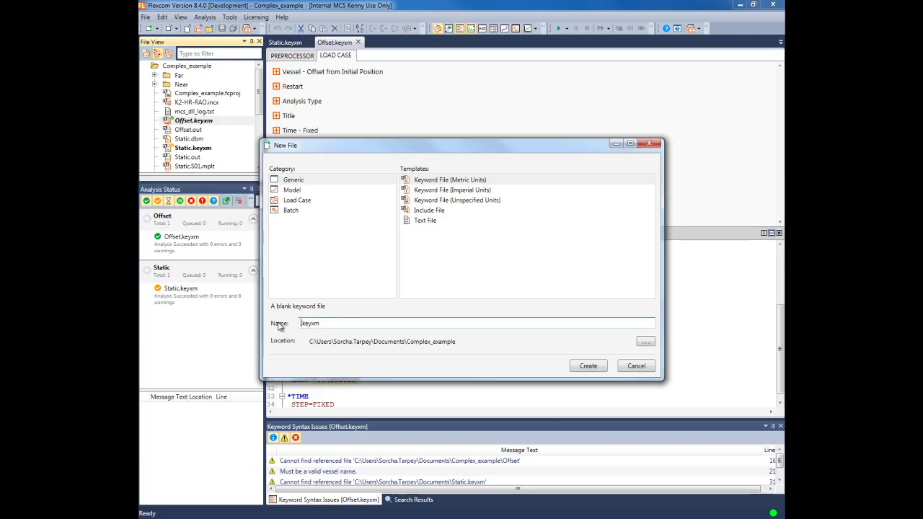
type("Regular Wave")
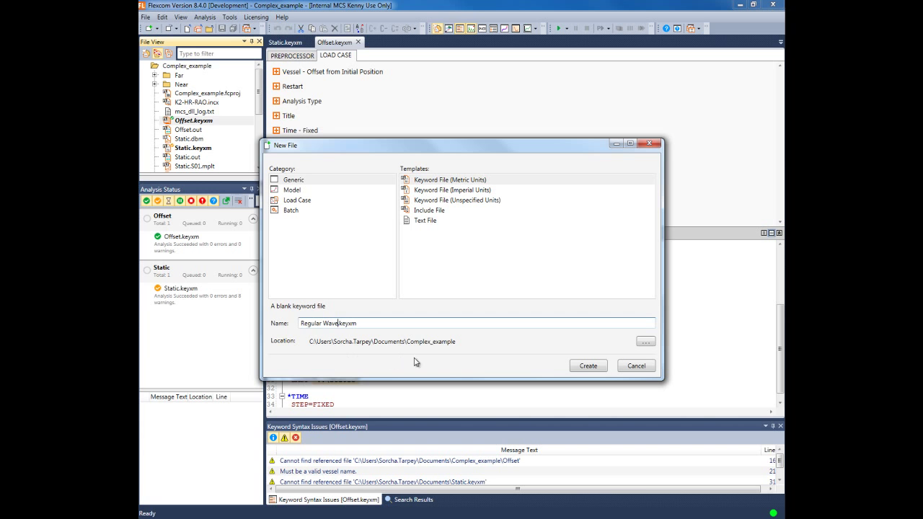
left_click(588, 366)
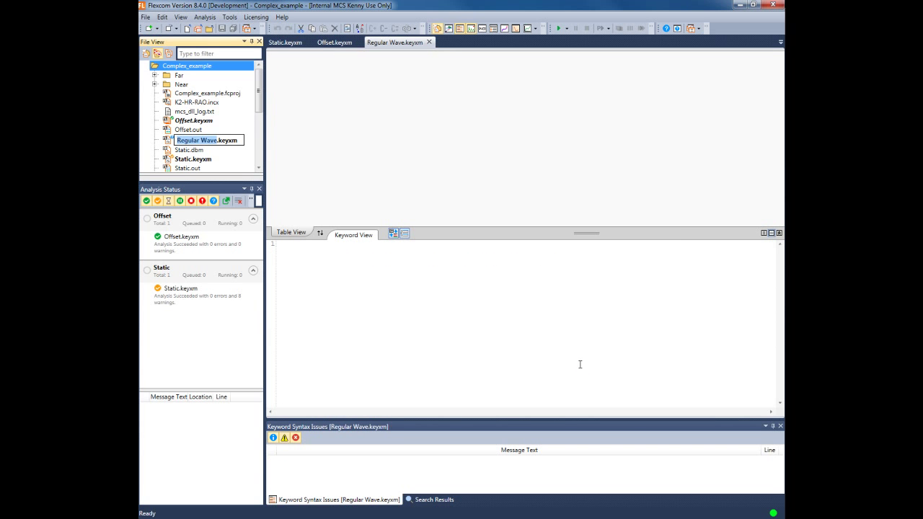
left_click(545, 306)
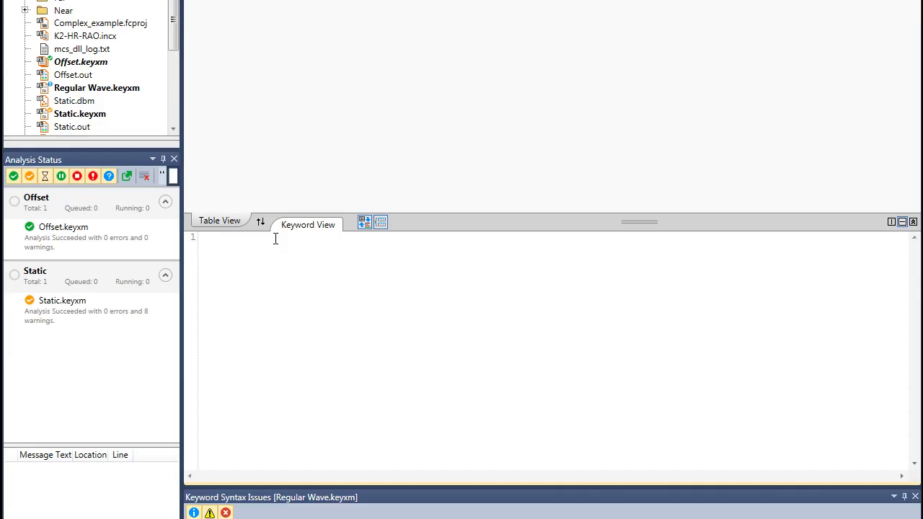
Start the keyword file with a $PREPROCESSOR section containing a *PARAMETERS keyword.
left_click(299, 237)
type("$p")
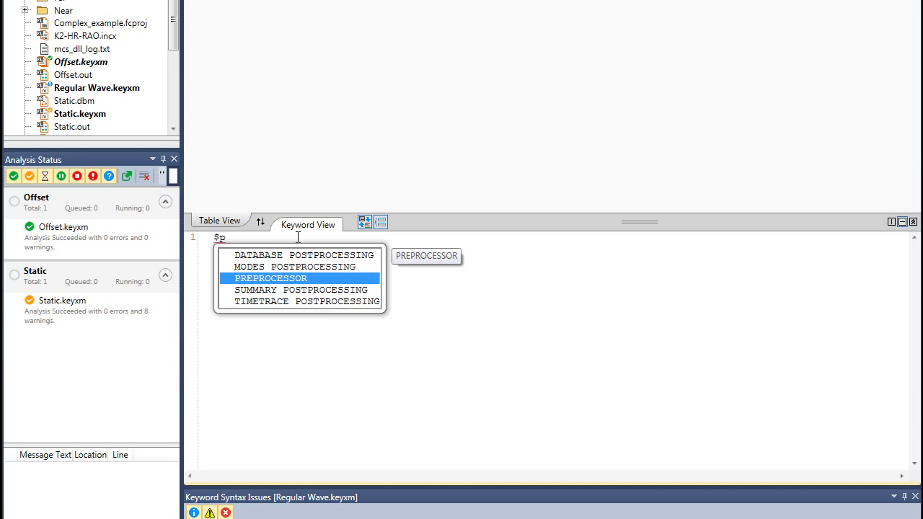
key("Return")
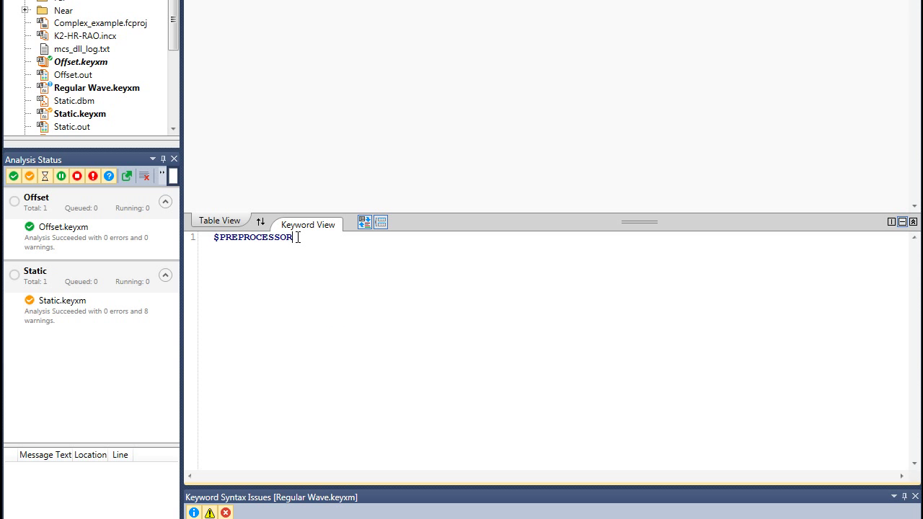
key("Return")
type("*")
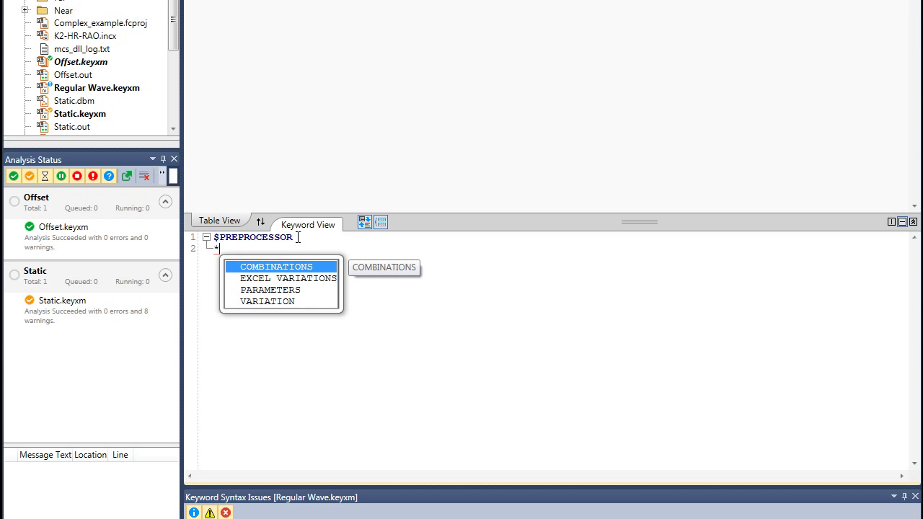
key("Down")
key("Down")
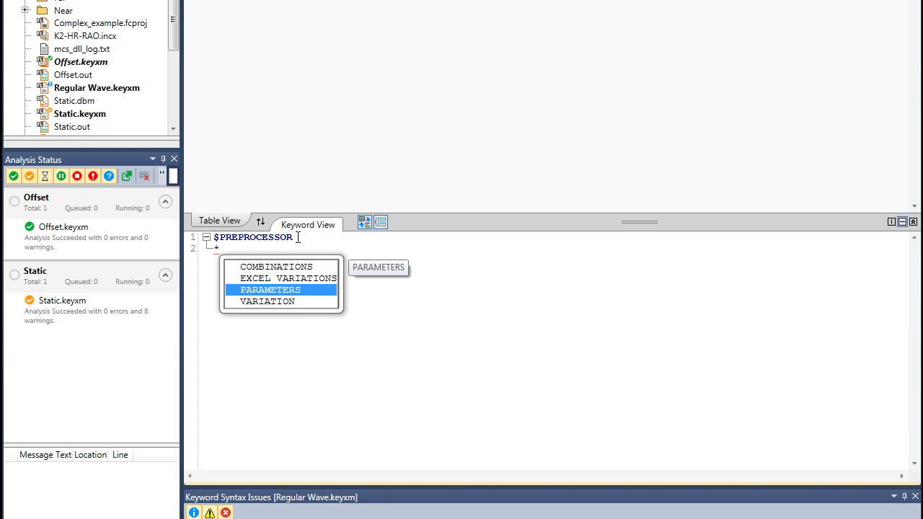
key("Return")
key("Return")
Define the parameters Period with value 8 and OffsetFolder with value "Near".
type("Period")
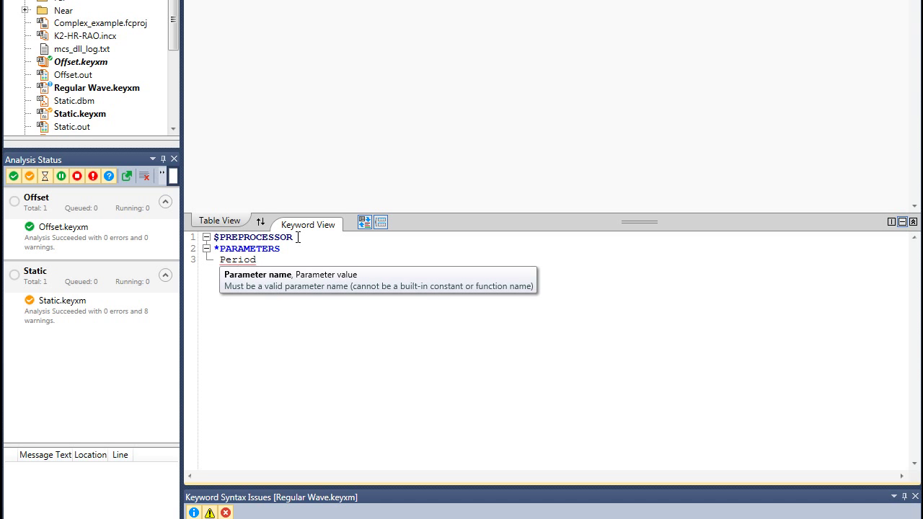
type(", 8")
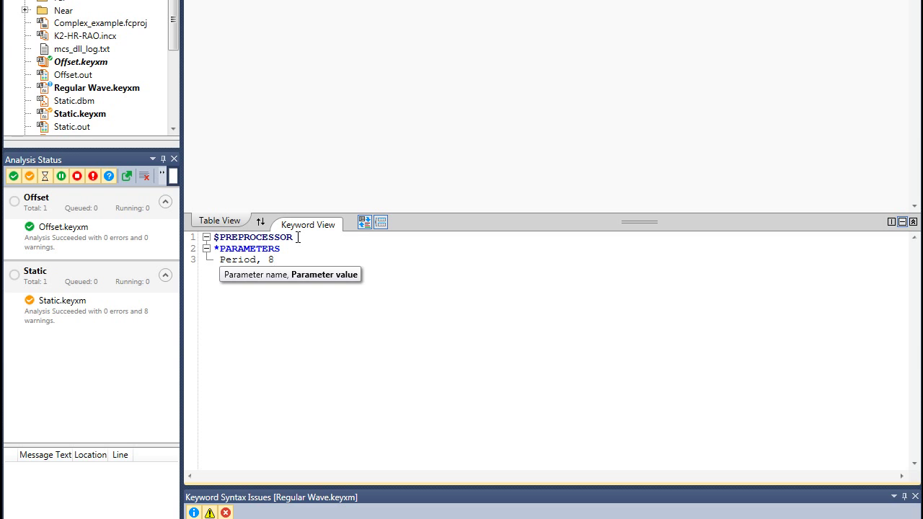
key("Return")
type("OffsetFolder, \"")
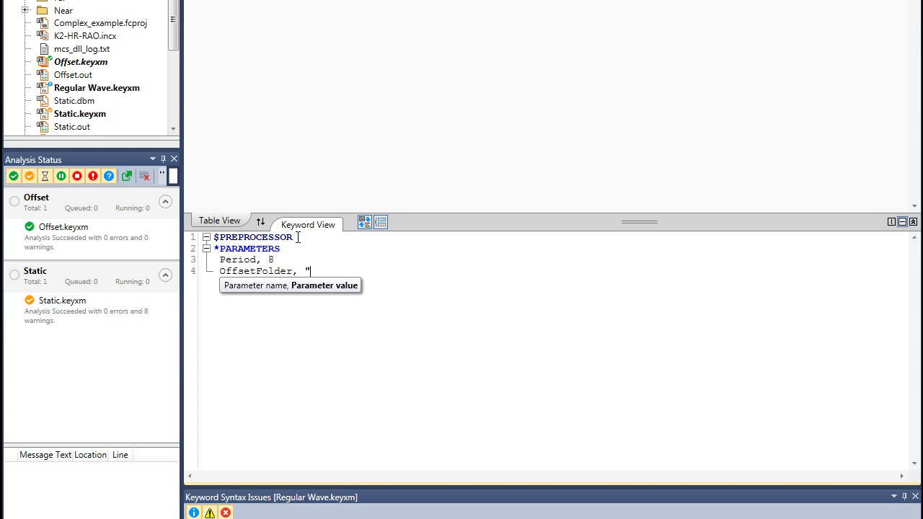
type("Near\"")
key("Return")
Define the parameter PeriodStringFormat as =[format(Period,"00")].
type("Pe")
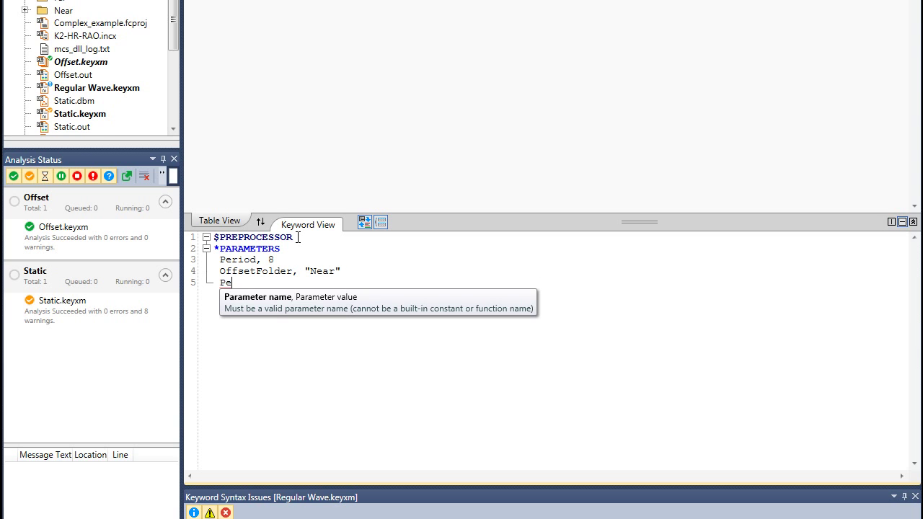
type("riodStringFormat")
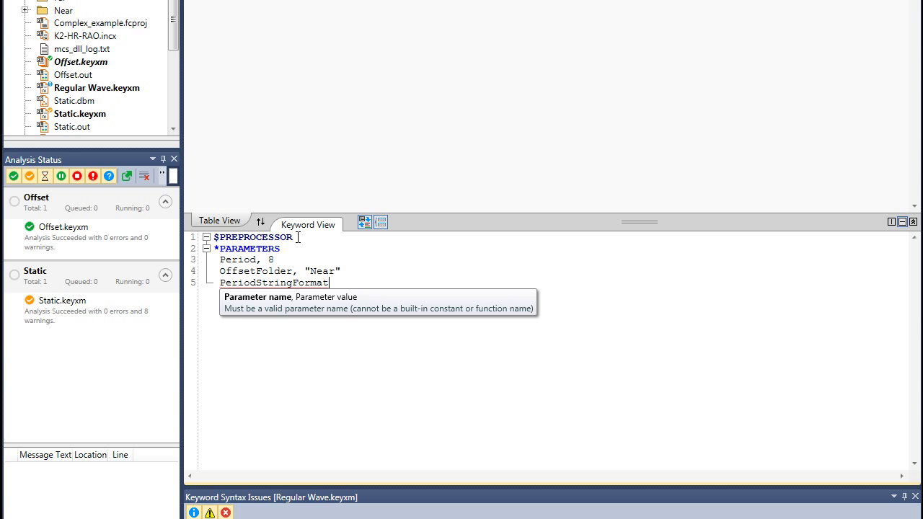
type(", =")
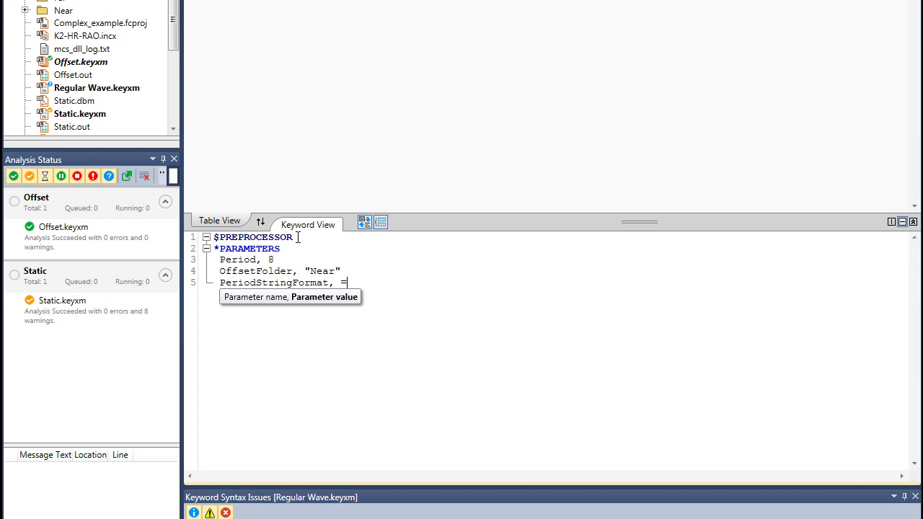
type("[format(Period")
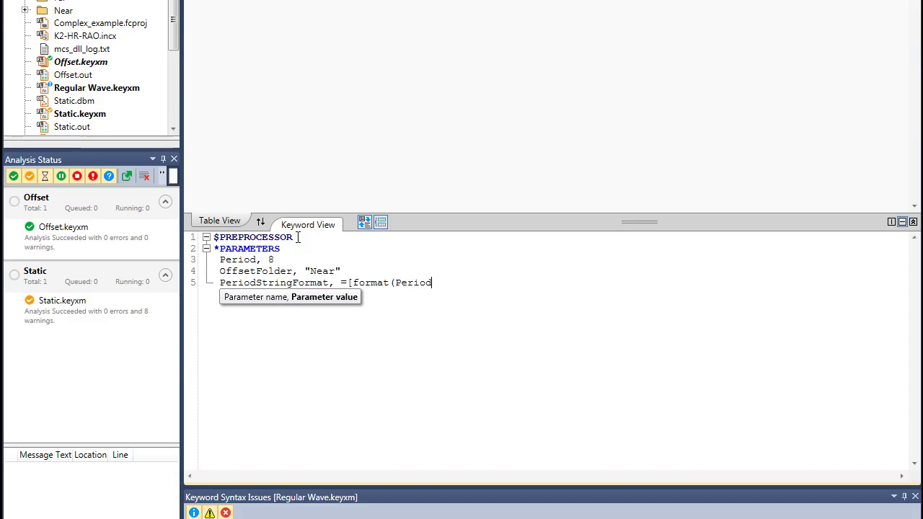
type(",\"00\")]")
key("Return")
Define the parameter PeriodText as =["Wave " + PeriodStringFormat + "s"].
type("Pe")
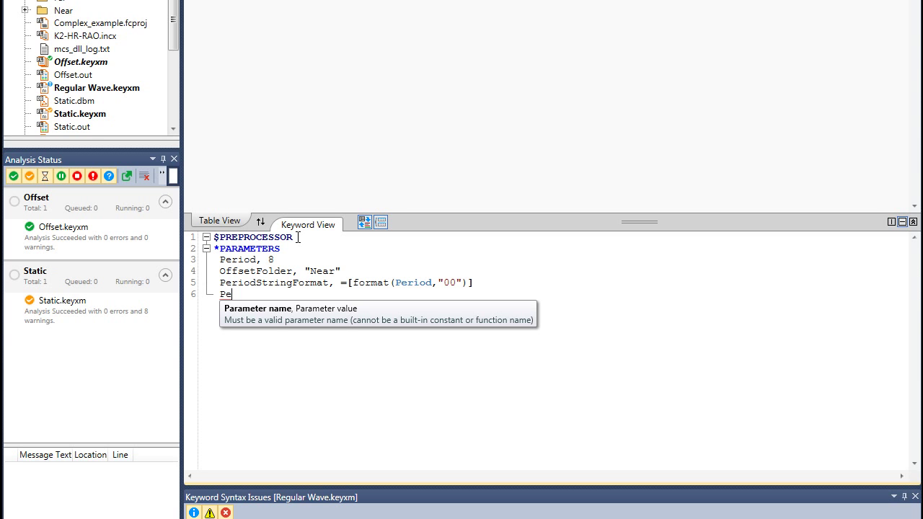
type("riodText,")
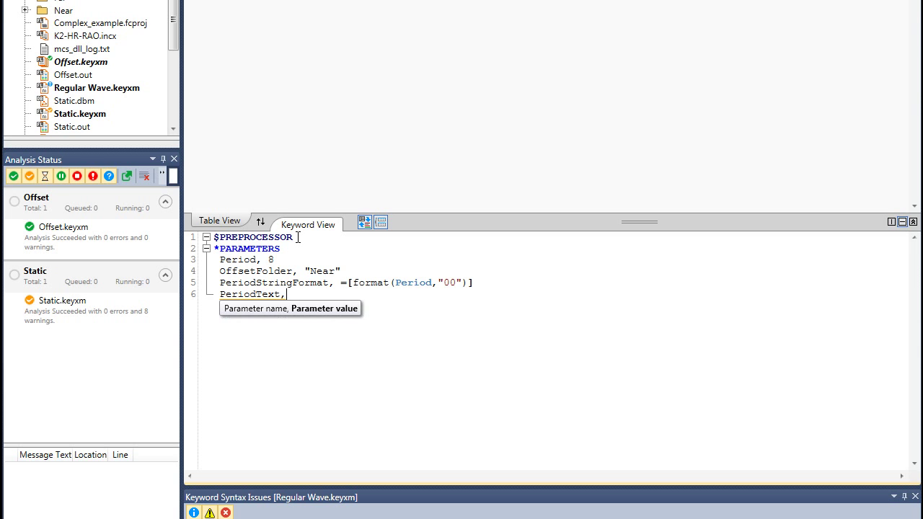
type(" =[\"Wave \" + ")
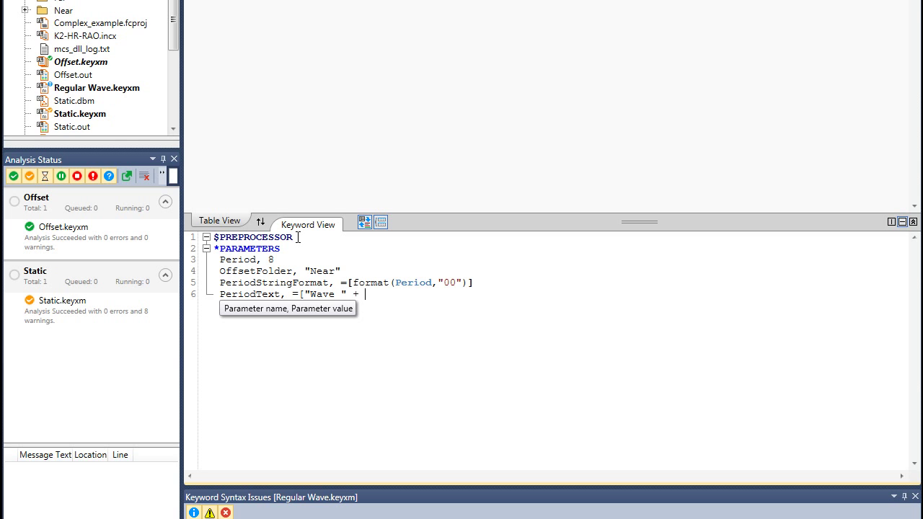
type("Perio")
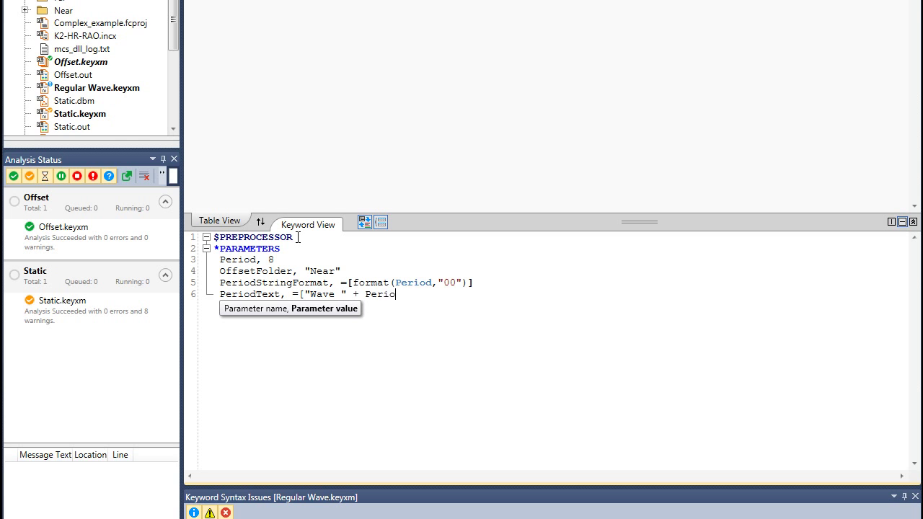
type("dStringFormat + \"s\"]")
key("Return")
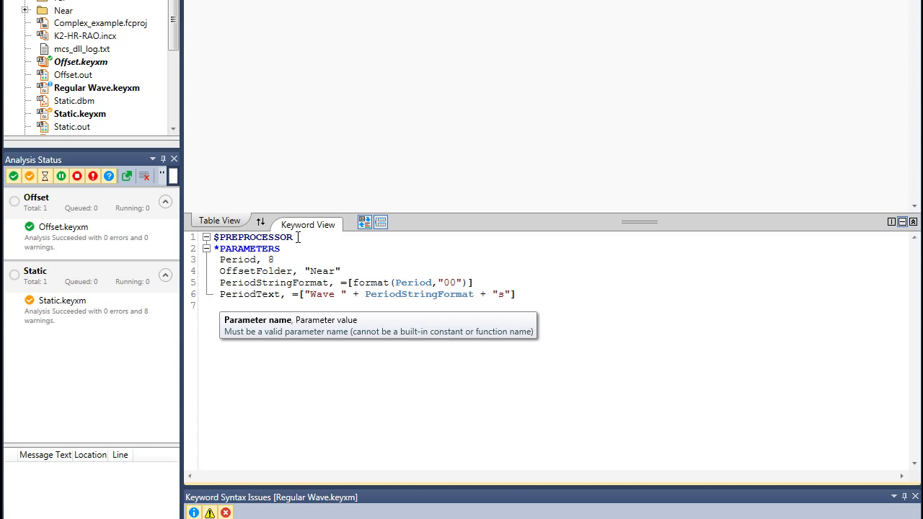
left_click(301, 236)
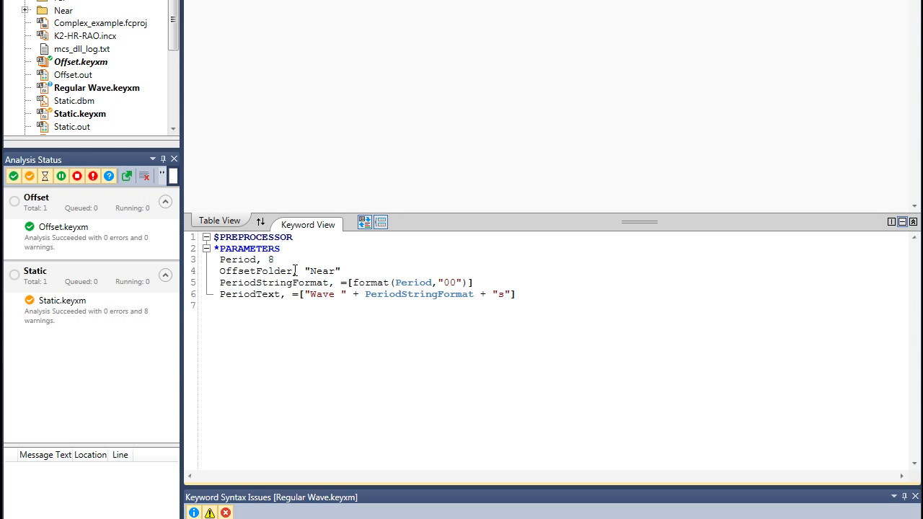
Add a *VARIATION keyword below the parameter definitions and name the variation Waves.
left_click(231, 312)
key("Return")
type("*")
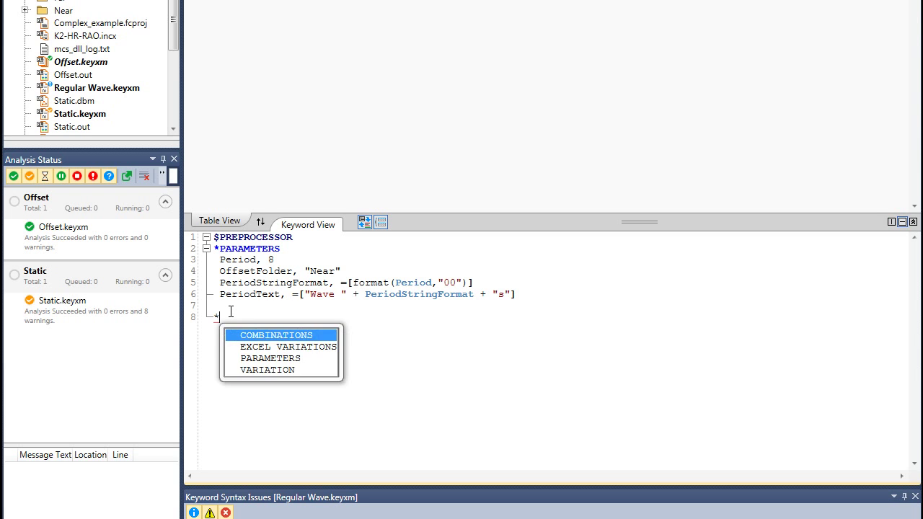
key("Down")
key("Down")
key("Down")
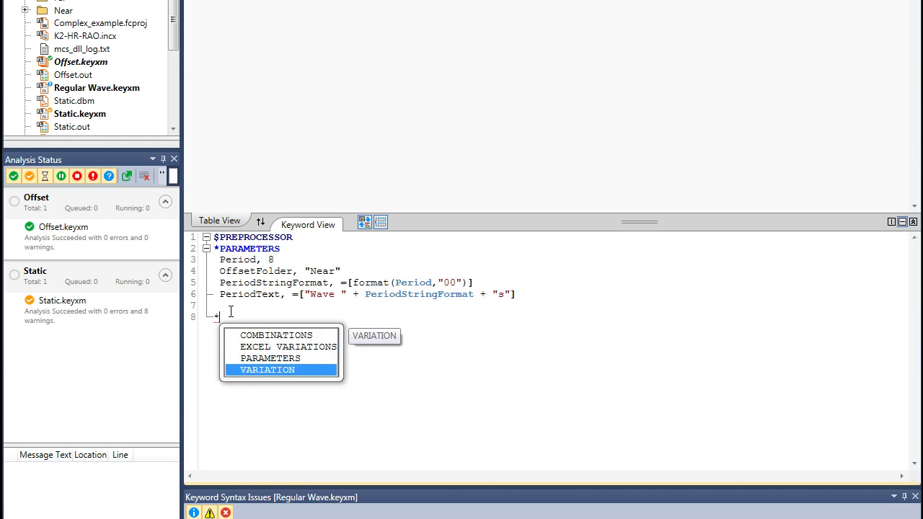
key("Return")
key("Return")
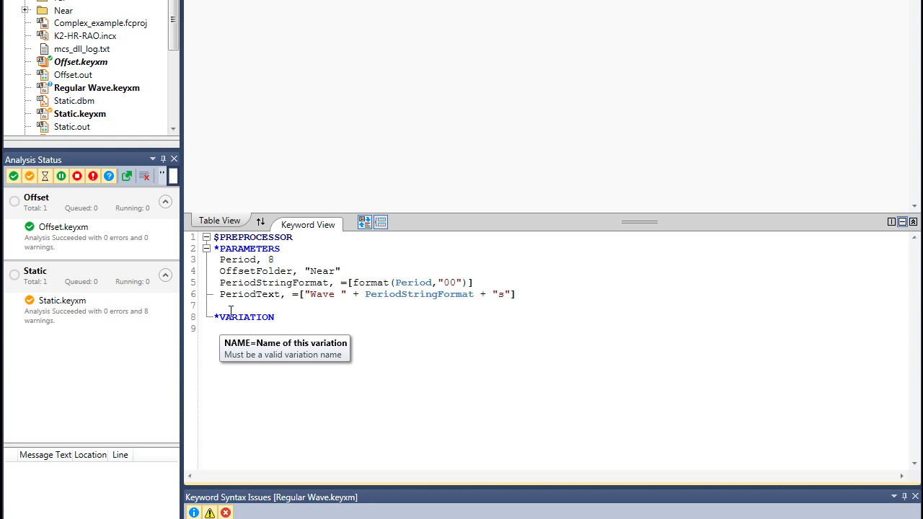
type("NAME=Waves")
key("Return")
Vary the OffsetFolder parameter in the Waves variation with separate value lines for "Near" and "Far".
type("PARA=")
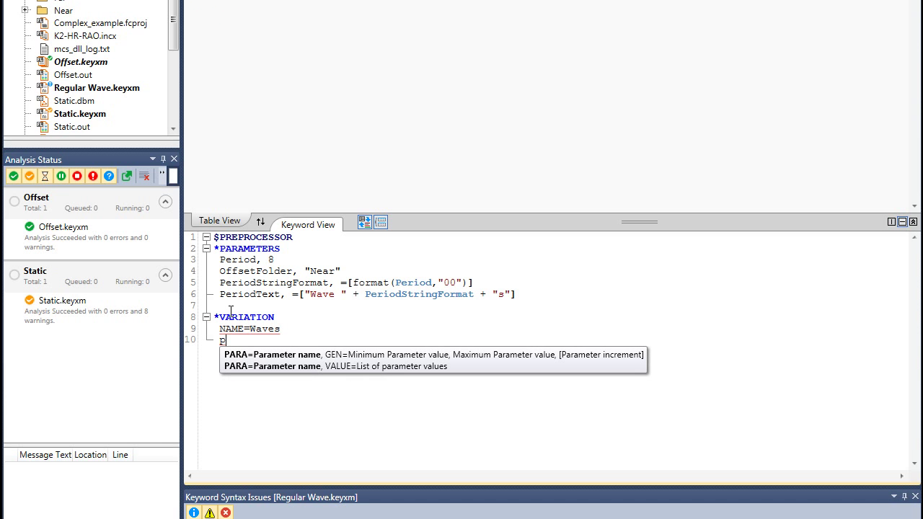
type("OffsetFolder, VALUE=")
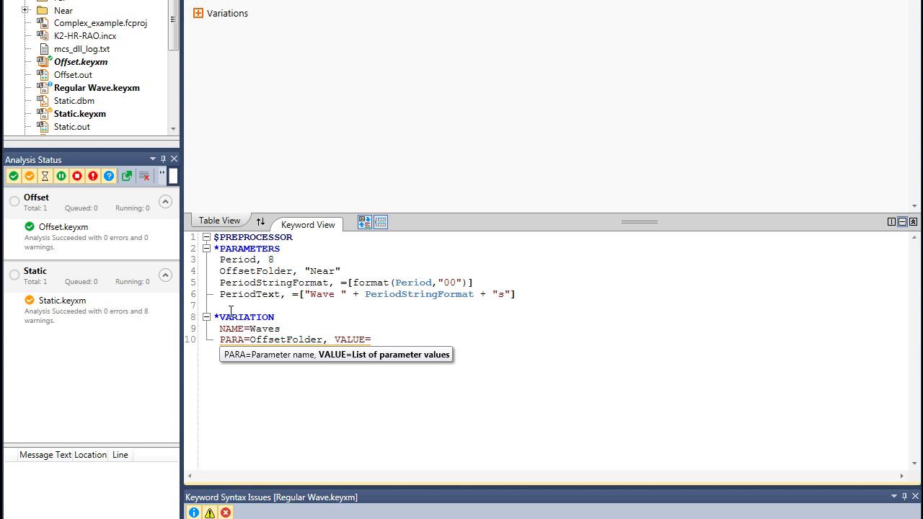
type("\"Near\"")
key("Return")
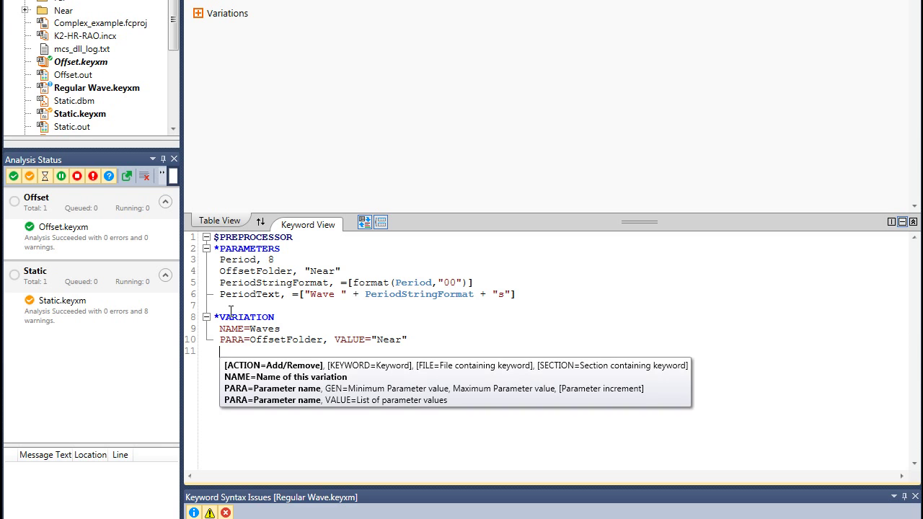
type("para=Offset")
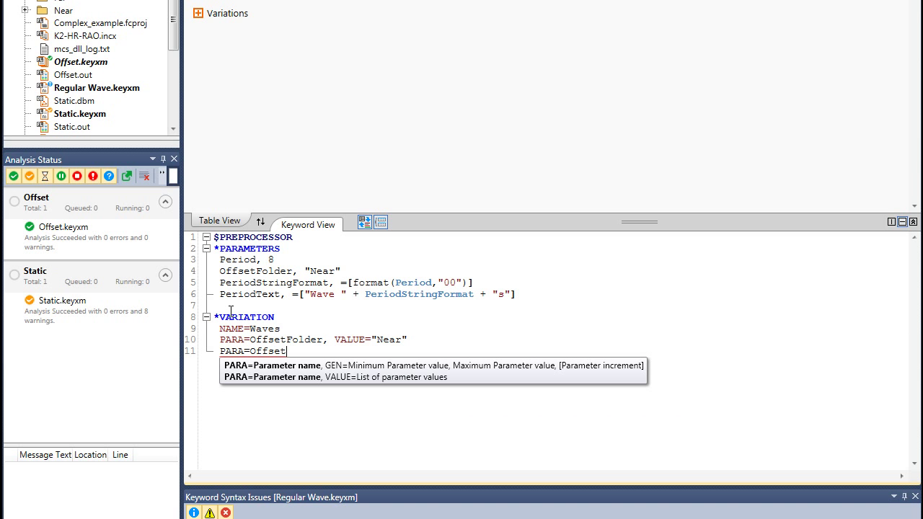
type("Folder, VALUE=\"Far")
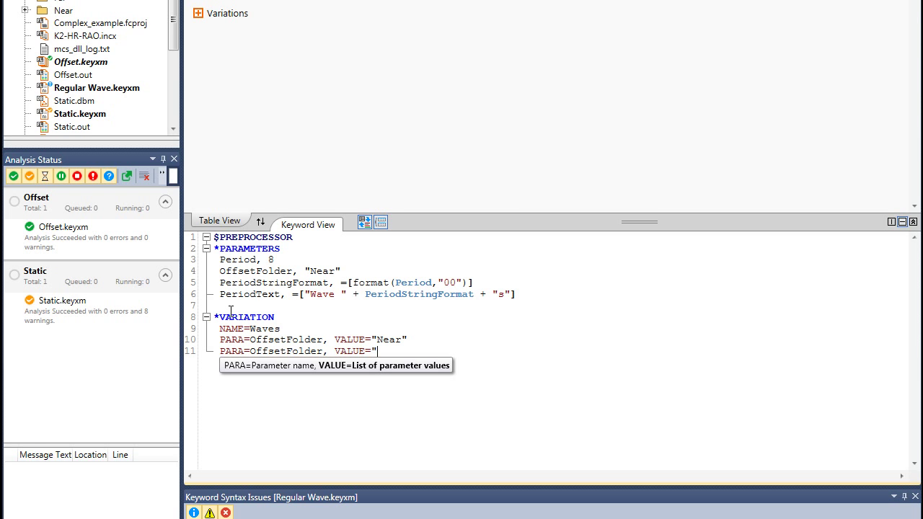
type("\"")
key("Return")
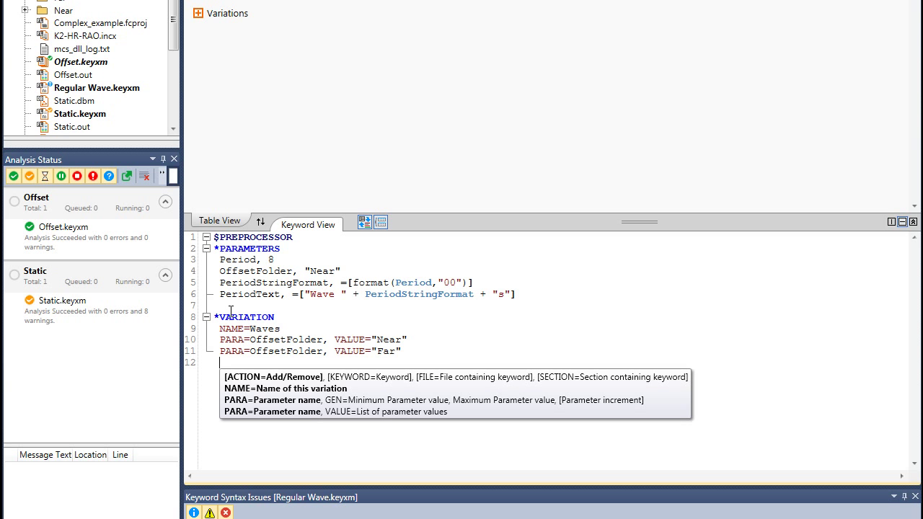
Vary the Period parameter in the Waves variation using GEN with minimum 8 and maximum 10.
type("PARA=Period")
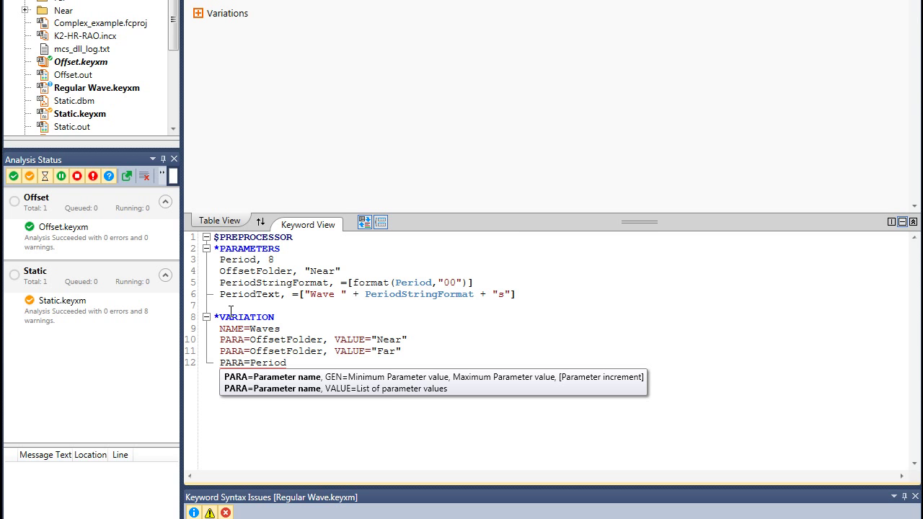
type(", GEN=")
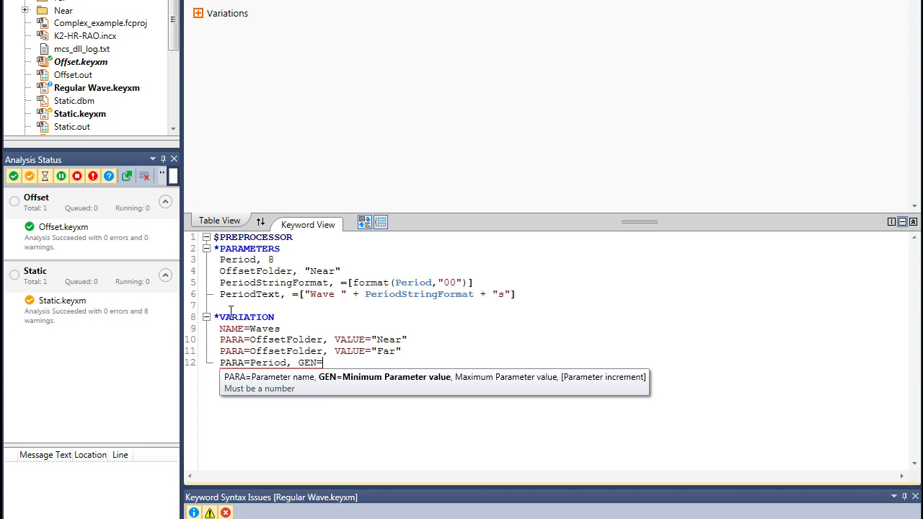
type("8, 10")
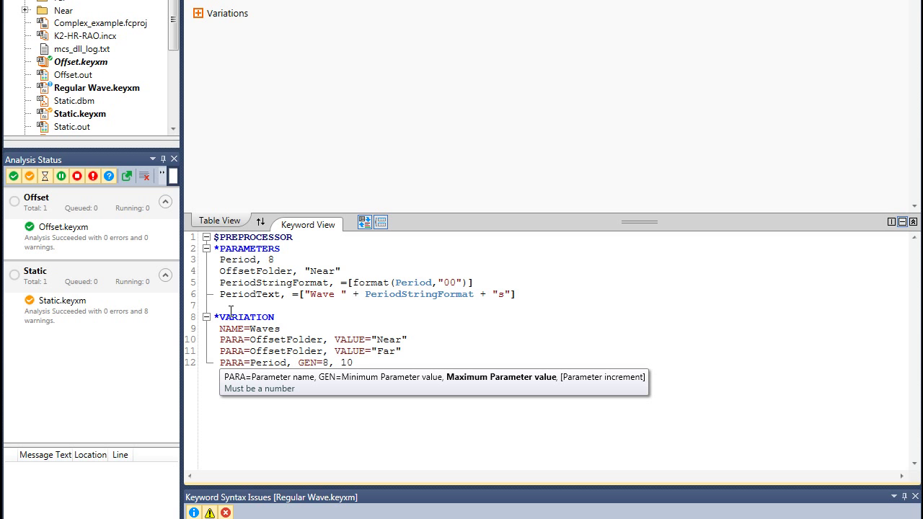
key("Return")
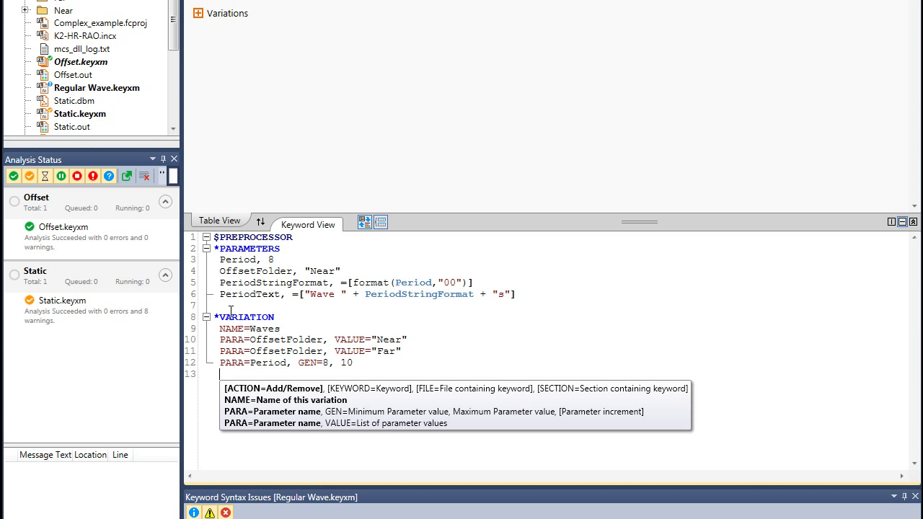
key("Escape")
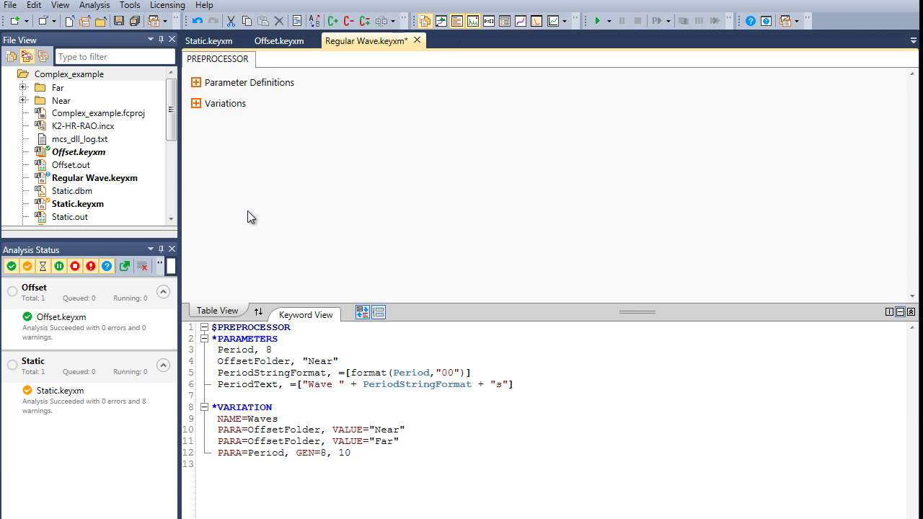
Add a Combinations table to the PREPROCESSOR section and describe its first combination as Wave Analysis for Offset.
right_click(246, 145)
mouse_move(253, 158)
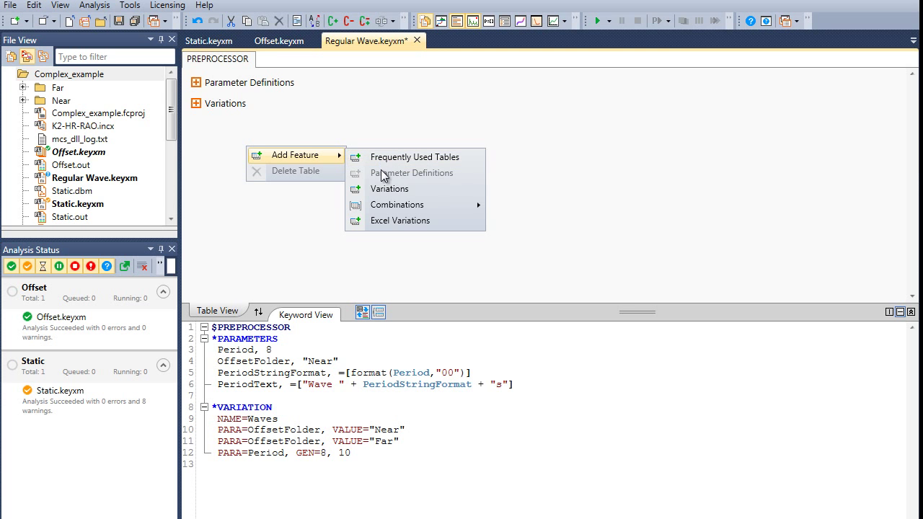
mouse_move(385, 210)
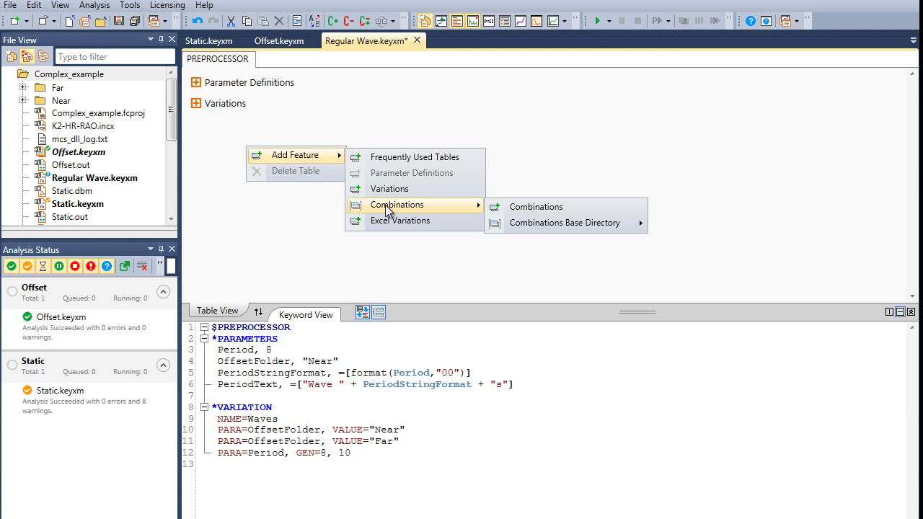
left_click(500, 208)
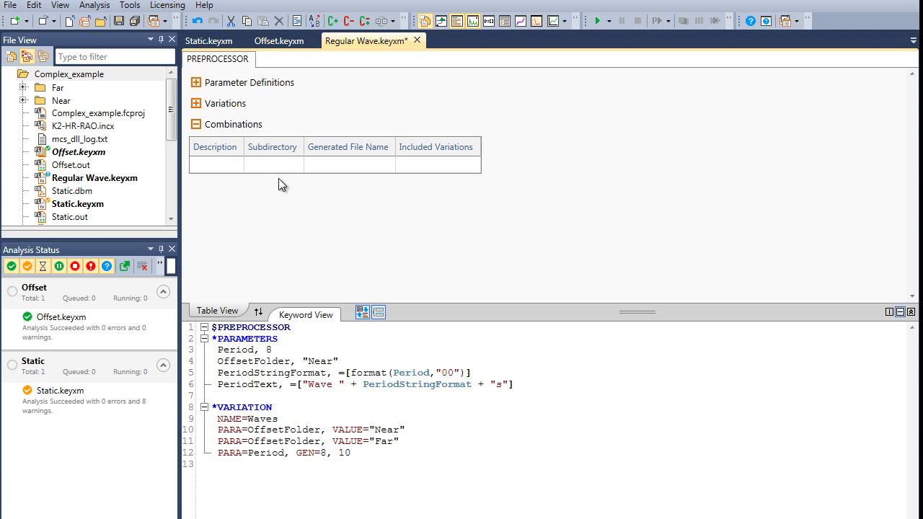
left_click(238, 171)
double_click(226, 166)
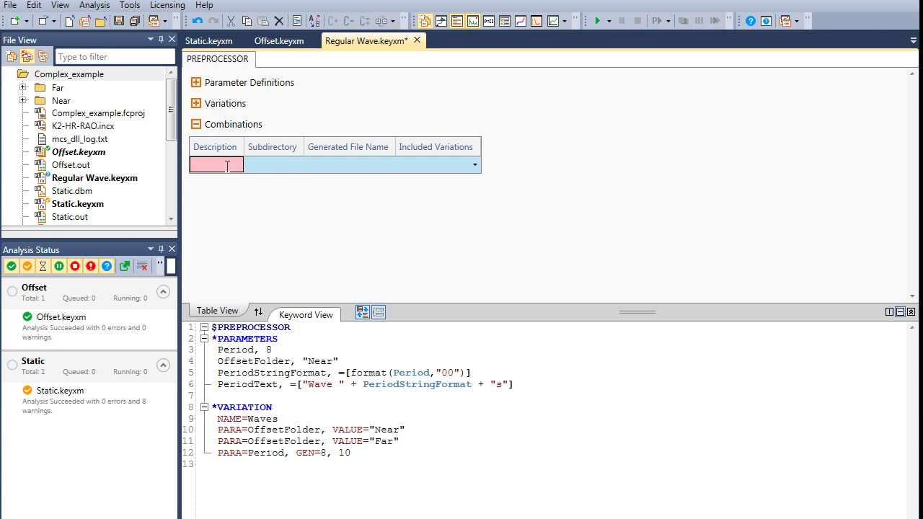
type("Wave")
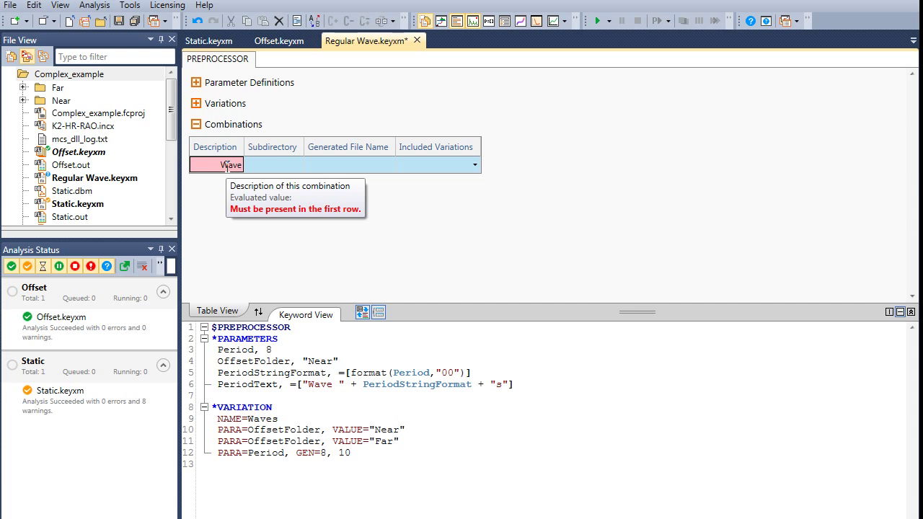
type(" Analysis fo")
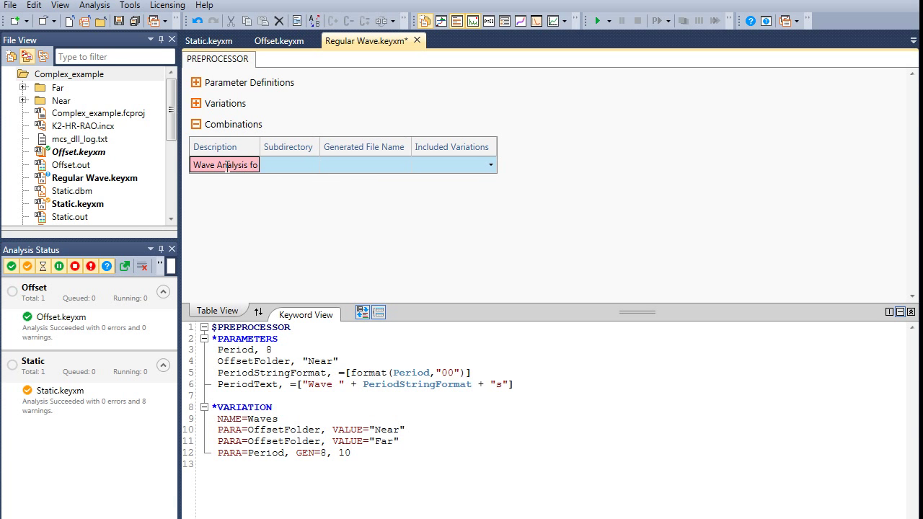
type("r Offset")
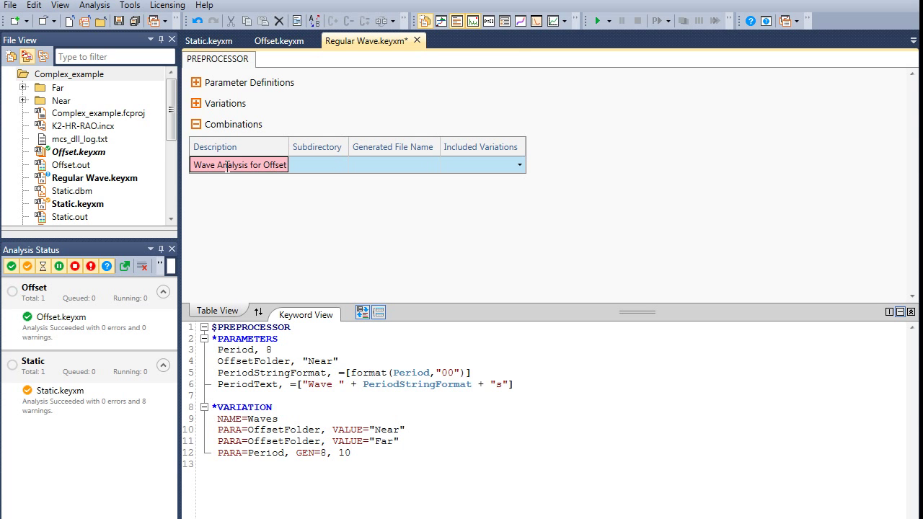
key("Tab")
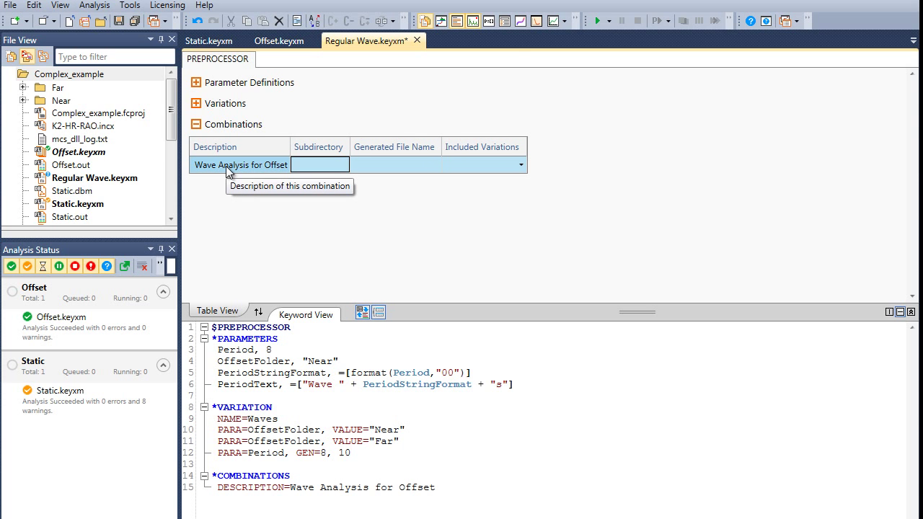
Set the combination's subdirectory to "%OffsetFolder%", generated file name to "%PeriodText%" and included variations to All.
type("\"%OffsetFolder%\"")
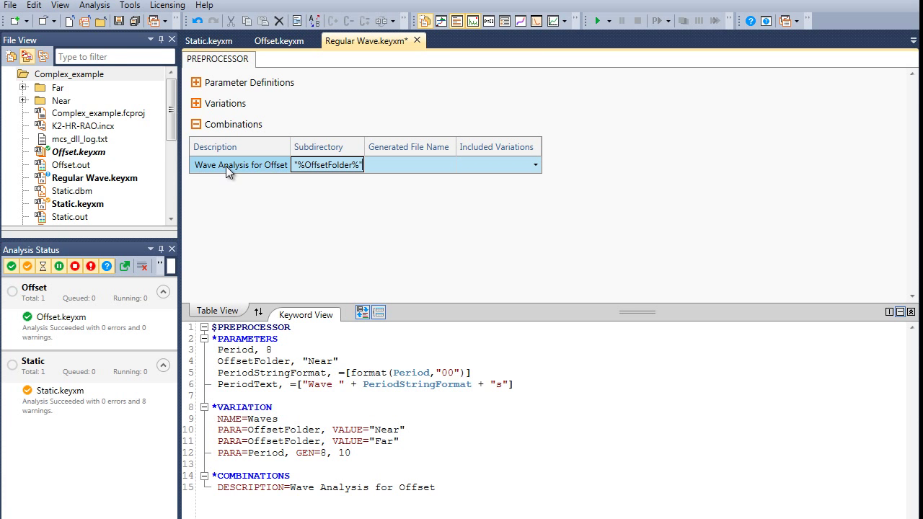
key("Tab")
type("\"%")
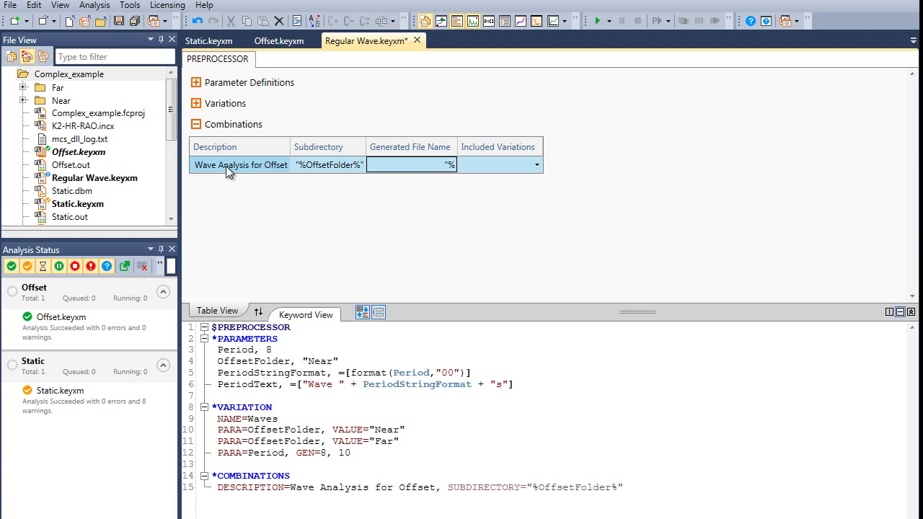
type("PeriodText%\"")
key("Tab")
key("Down")
key("Return")
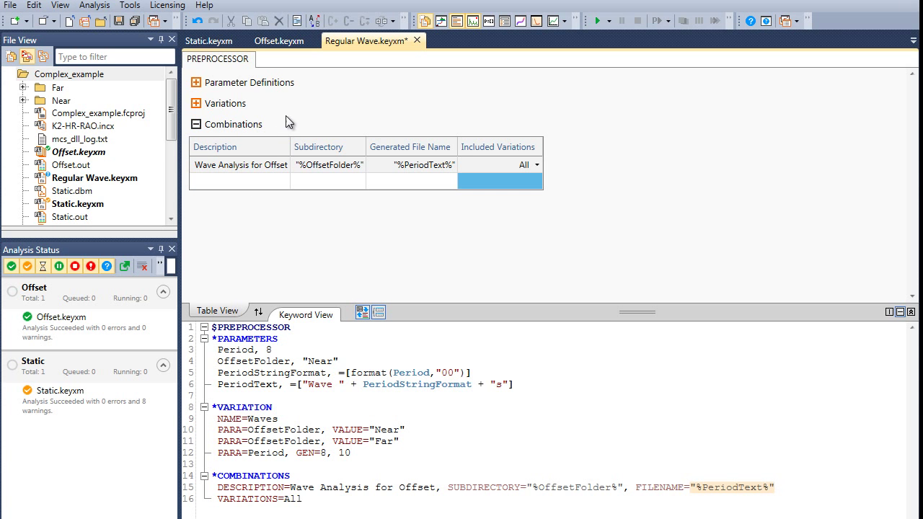
left_click(197, 124)
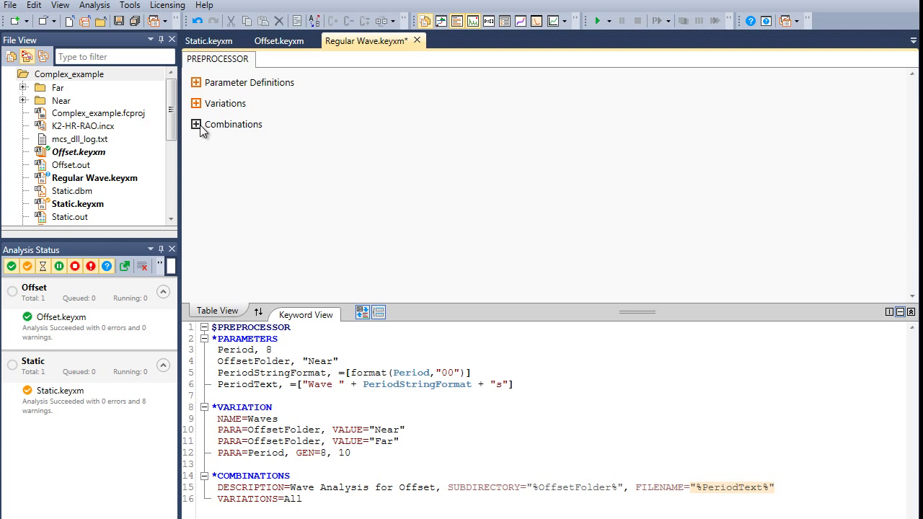
Add a LOAD CASE section to the Regular Wave keyword file.
right_click(266, 61)
mouse_move(281, 70)
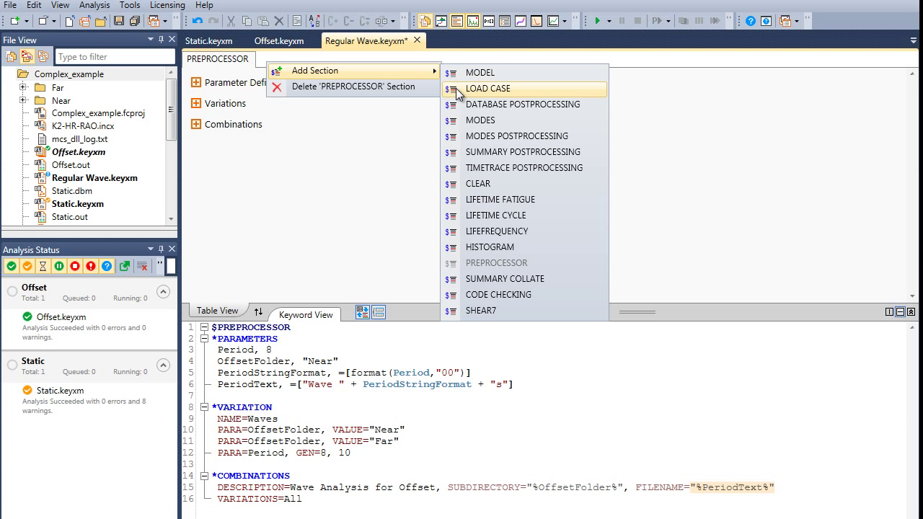
left_click(488, 89)
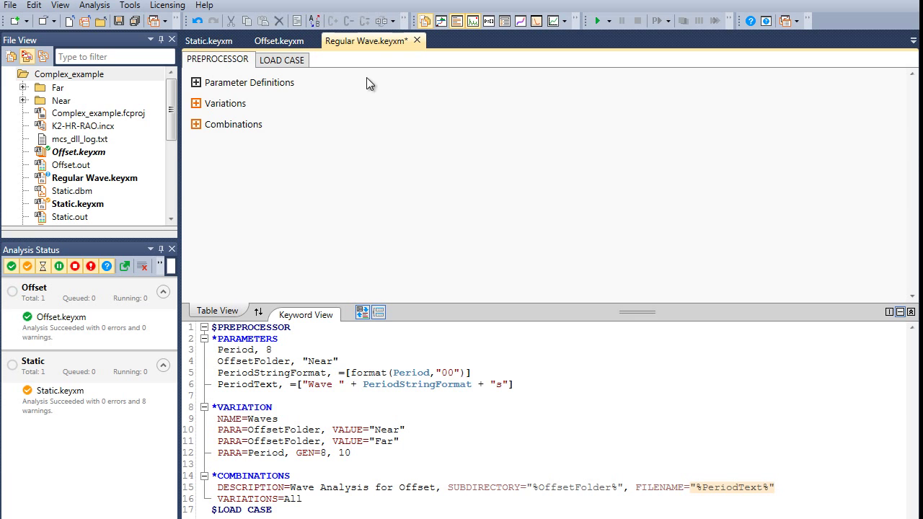
Add an Analysis Type table to the empty LOAD CASE section of the Regular Wave file.
left_click(295, 63)
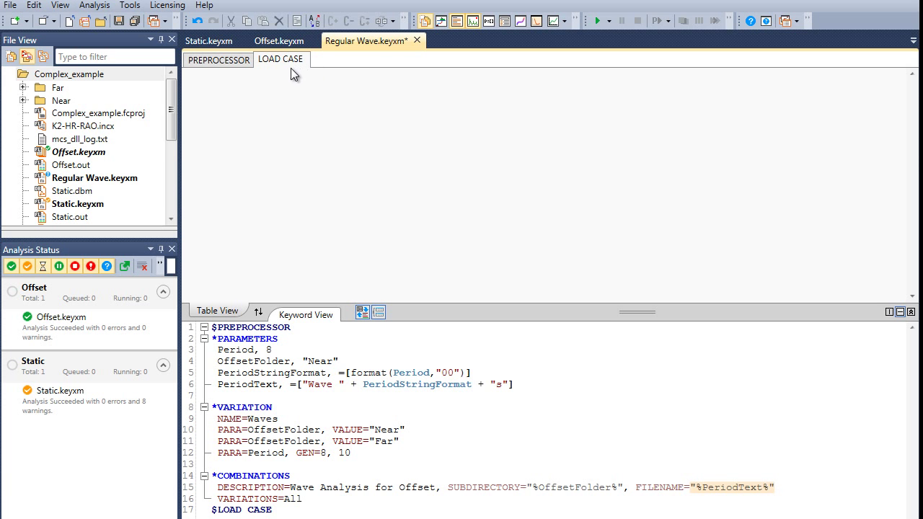
right_click(224, 99)
mouse_move(235, 105)
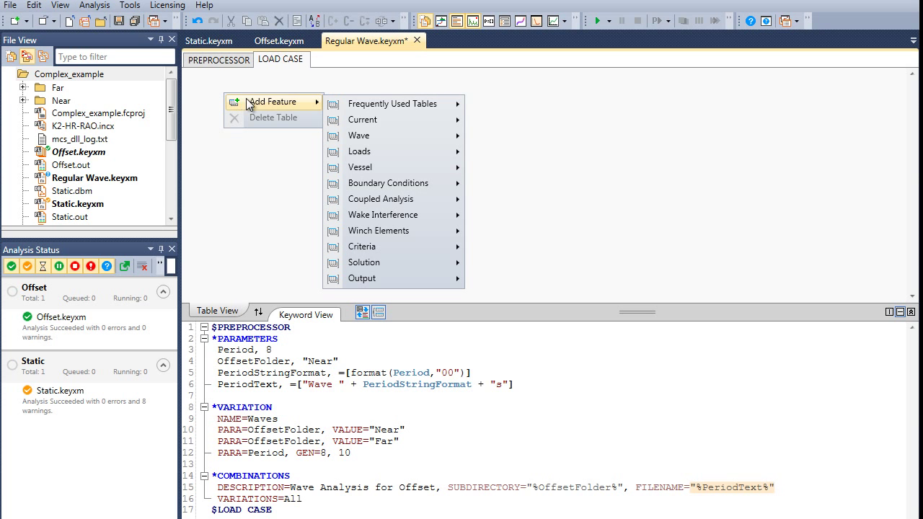
mouse_move(333, 121)
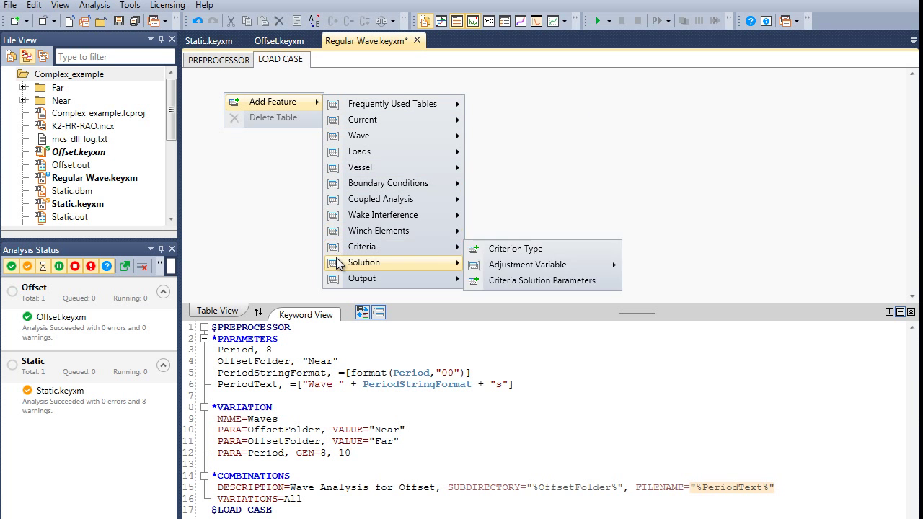
mouse_move(336, 261)
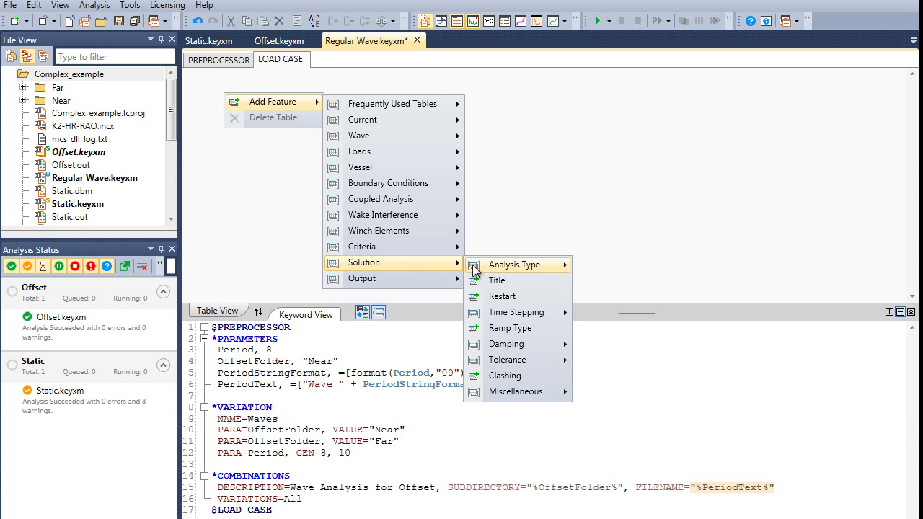
mouse_move(496, 266)
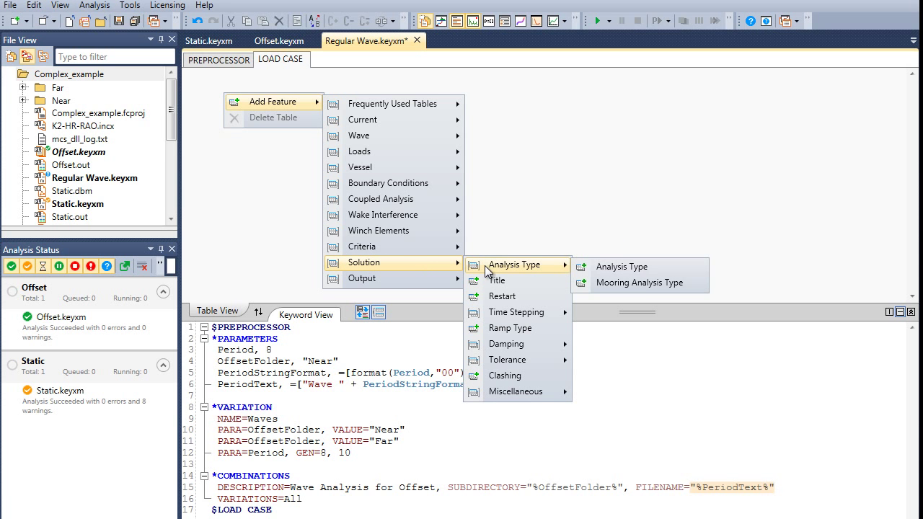
left_click(587, 266)
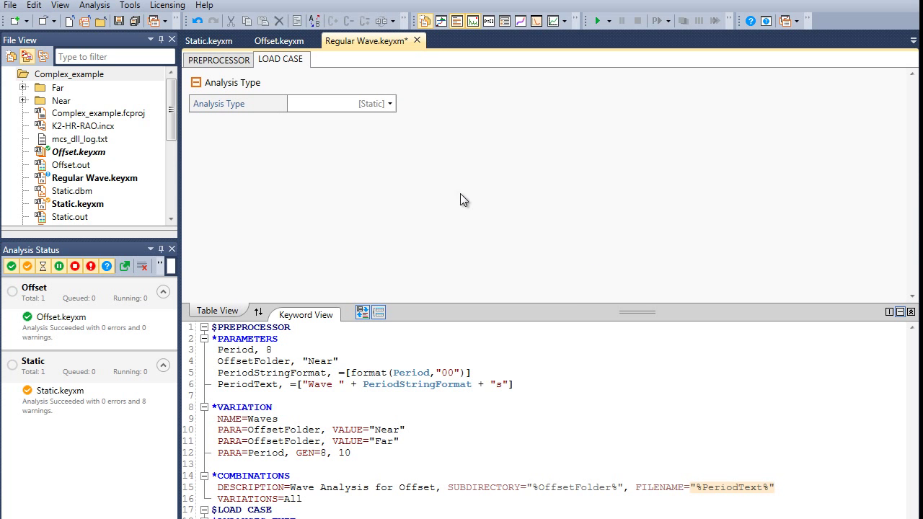
Set the load case's analysis type to Dynamic and collapse its table.
left_click(391, 106)
left_click(392, 106)
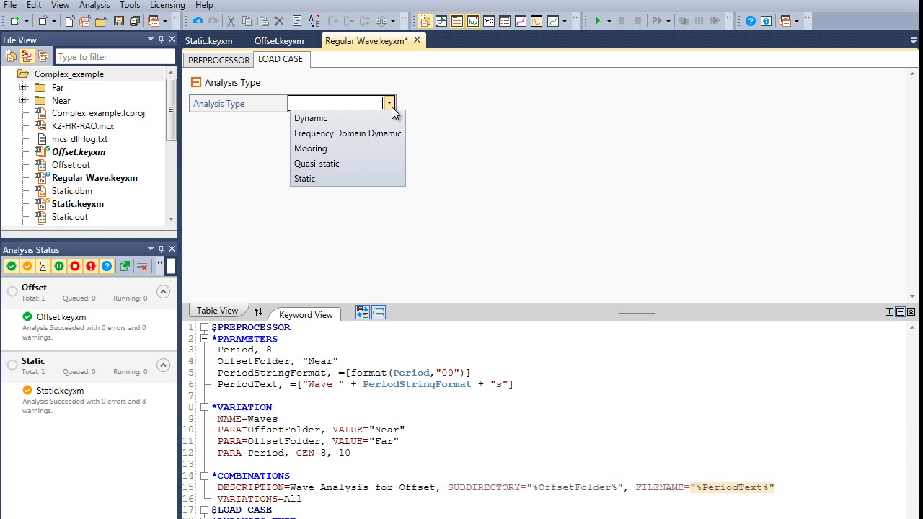
left_click(384, 117)
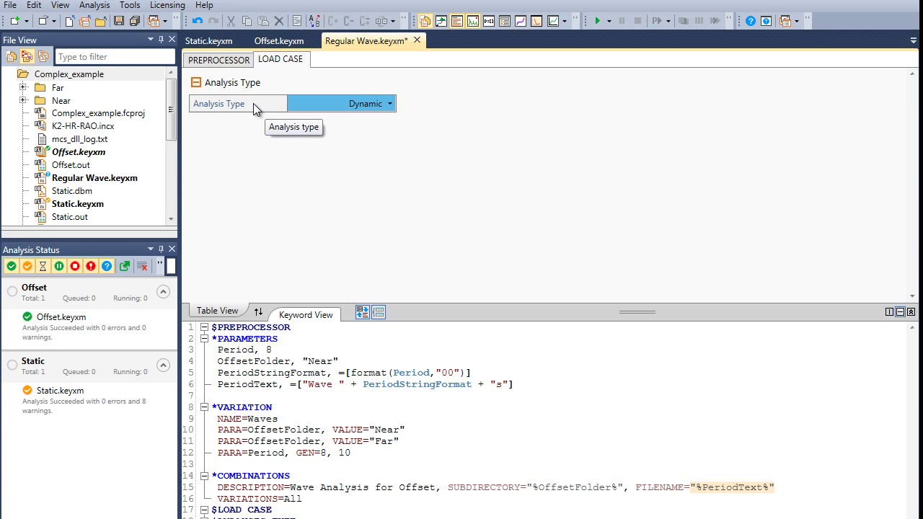
left_click(195, 84)
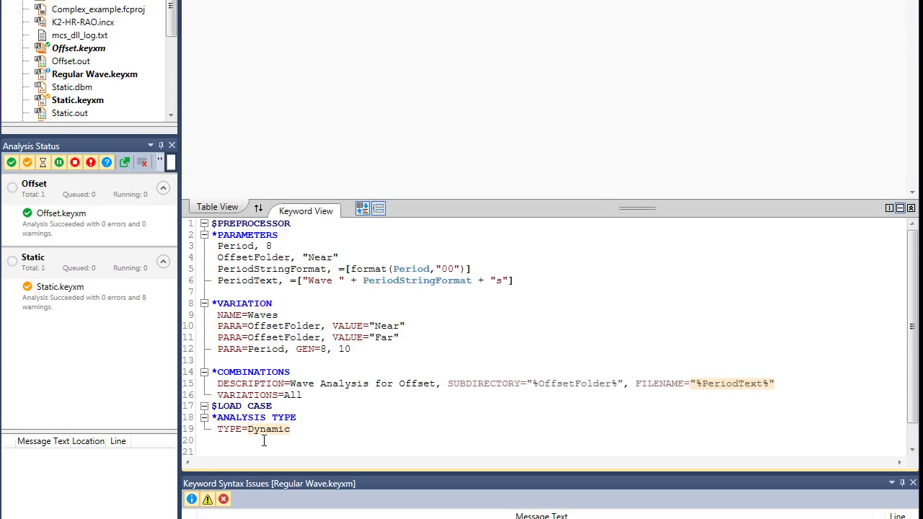
Insert a *WAVE-REGULAR keyword below the *ANALYSIS TYPE block in the keyword text.
key("Return")
type("*")
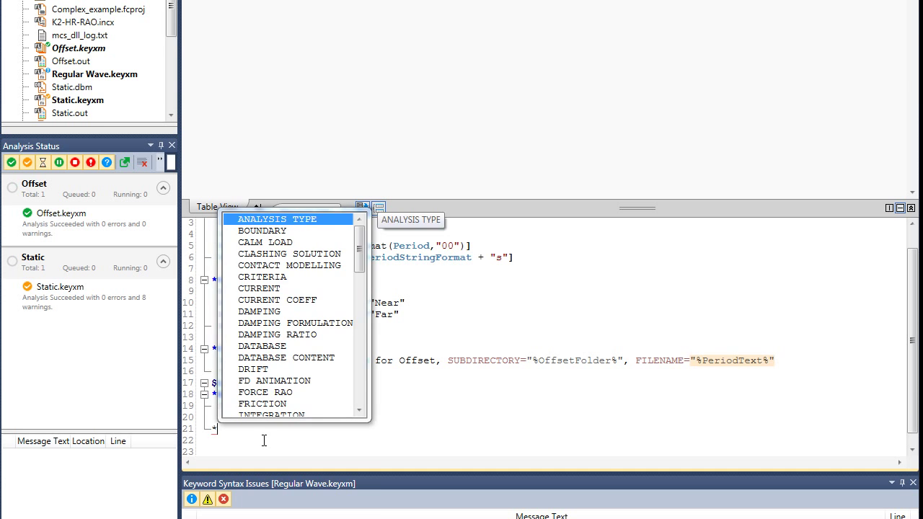
type("wav")
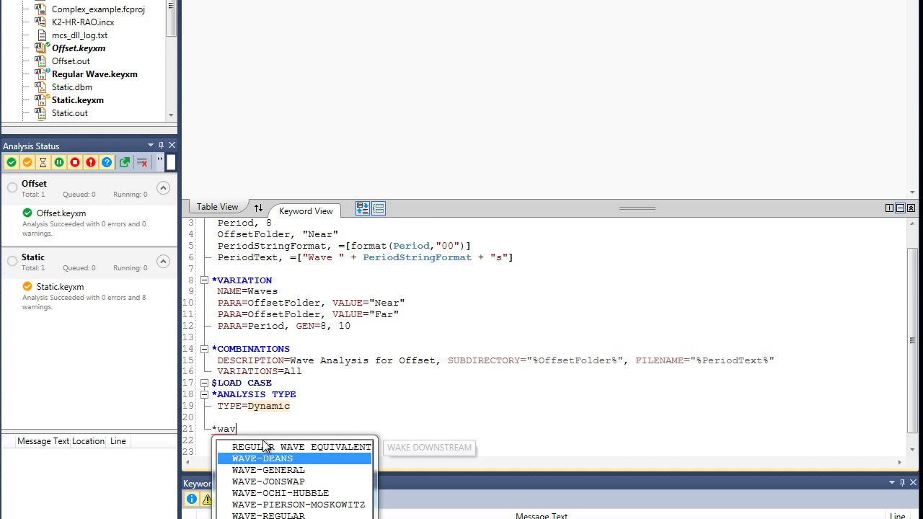
key("Down")
key("Down")
key("Down")
key("Down")
key("Down")
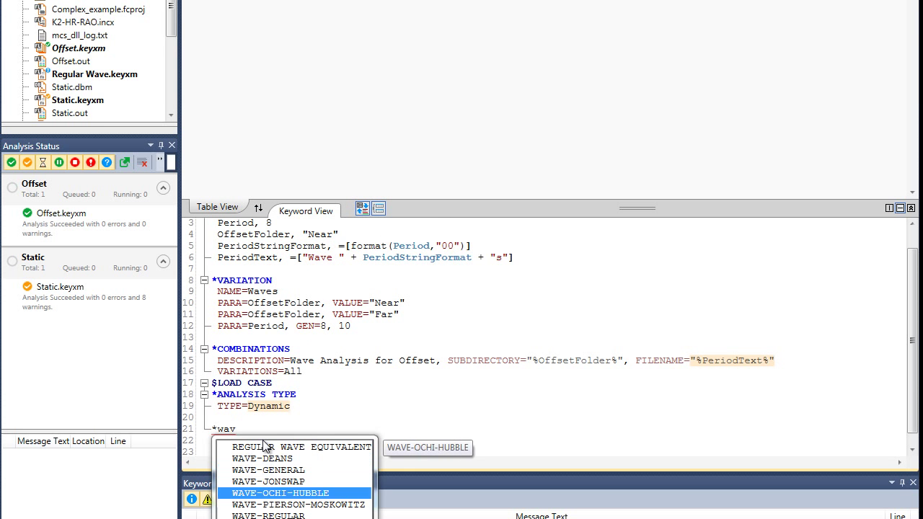
key("Return")
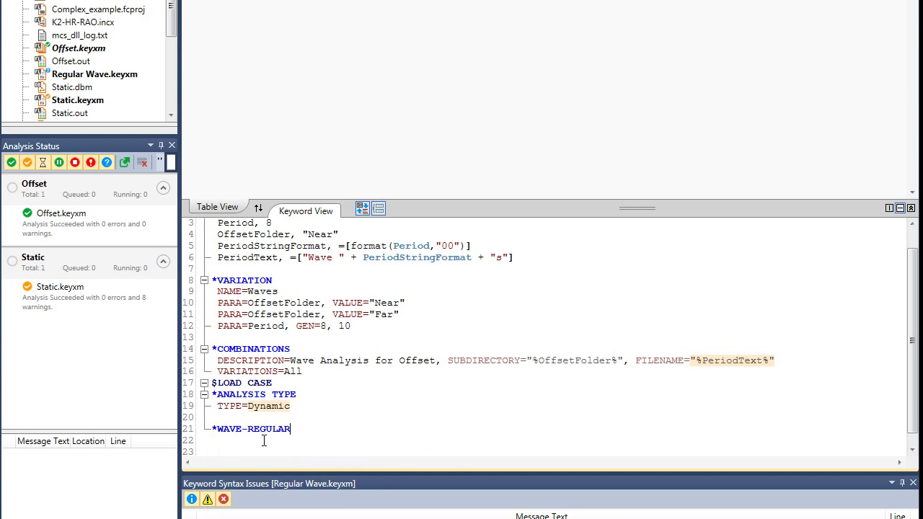
Define the regular wave with amplitude 2.0, wave period =[Period], direction 0.0 and phase 0.0.
key("Return")
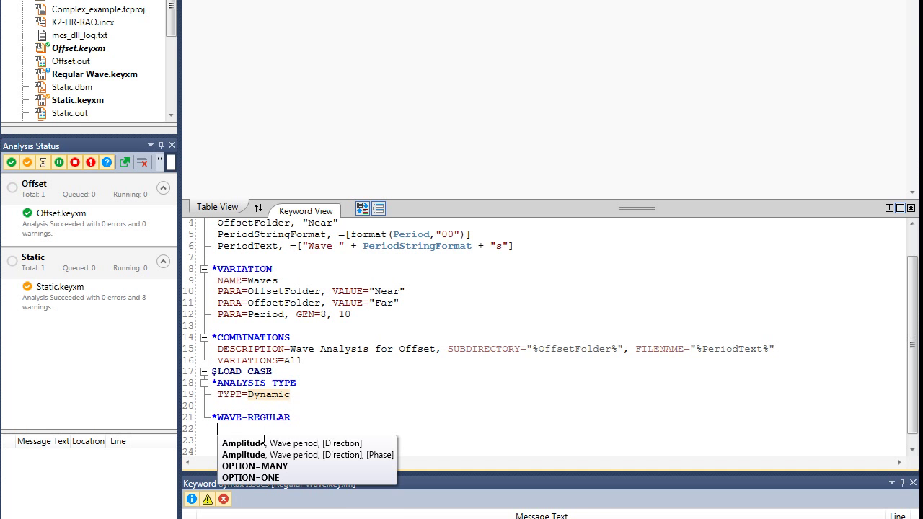
type("2")
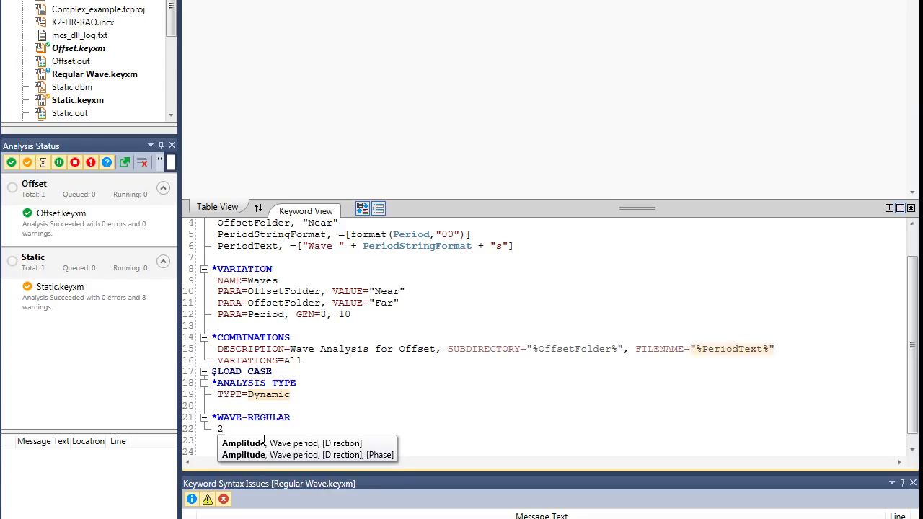
type(".0, =[Period], ")
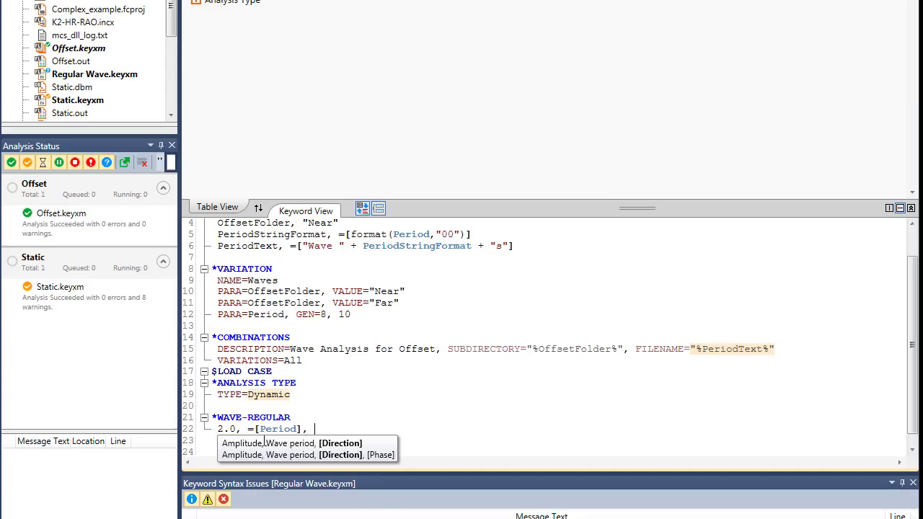
type("0.0,")
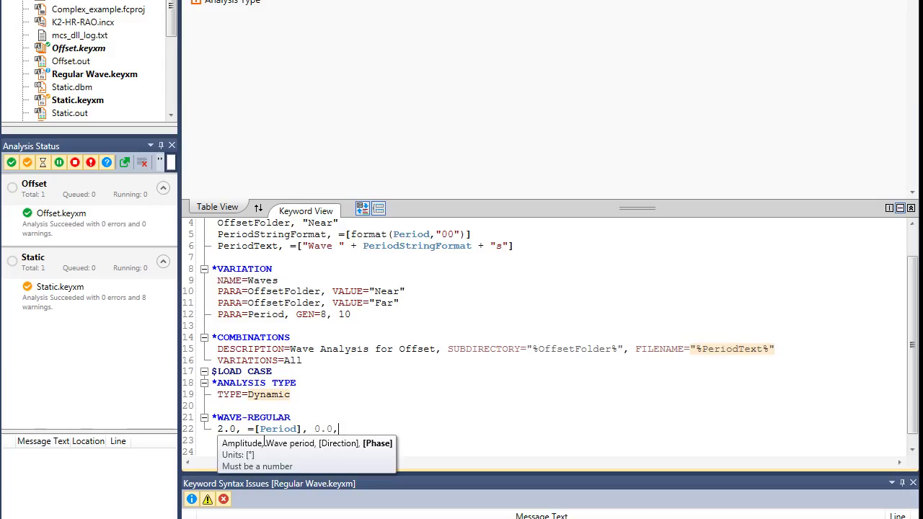
type(" 0.0")
key("Return")
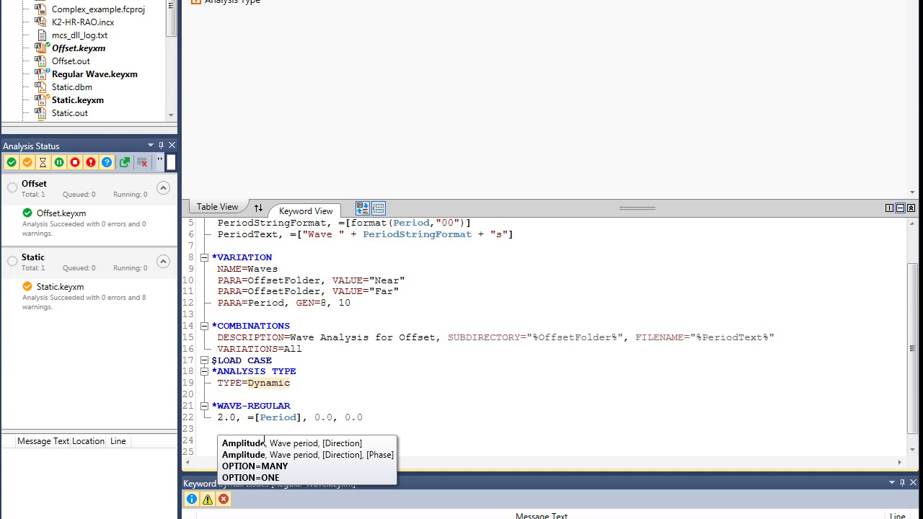
Insert a *TIME keyword below the regular wave data with the option STEP=FIXED.
key("Return")
type("*")
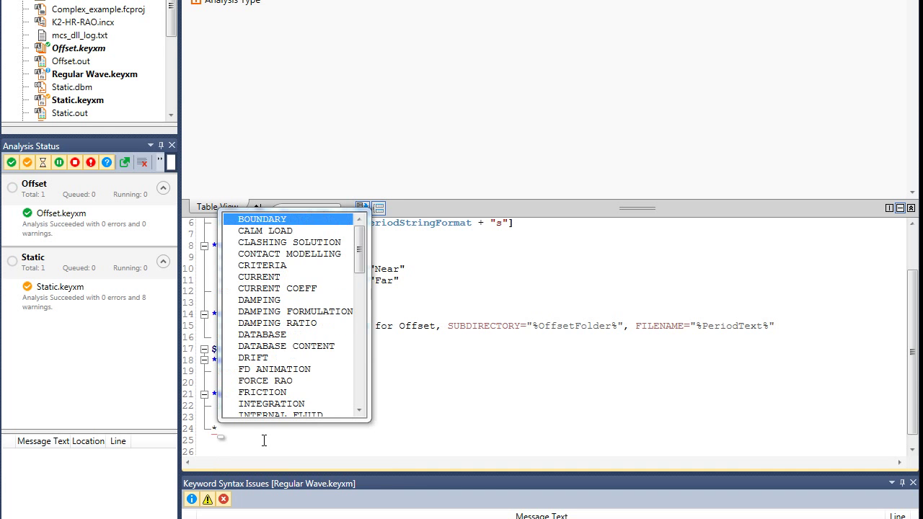
type("ti")
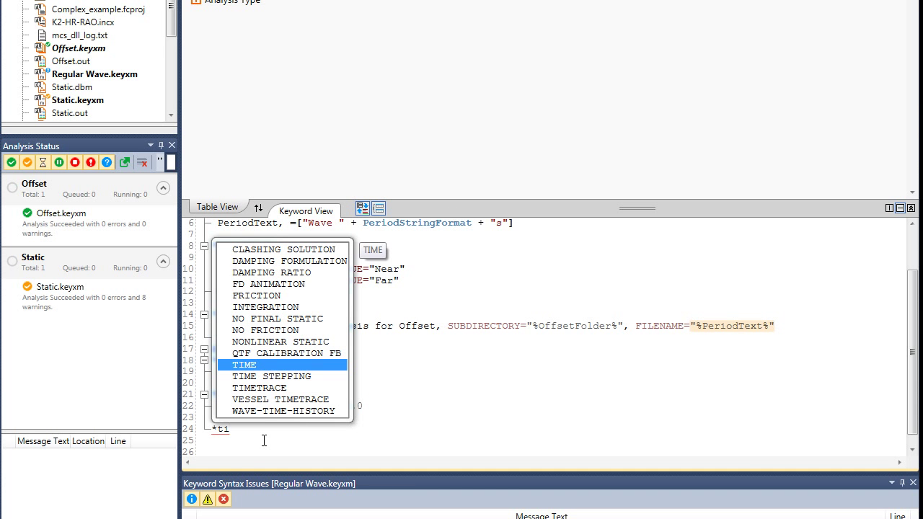
key("Return")
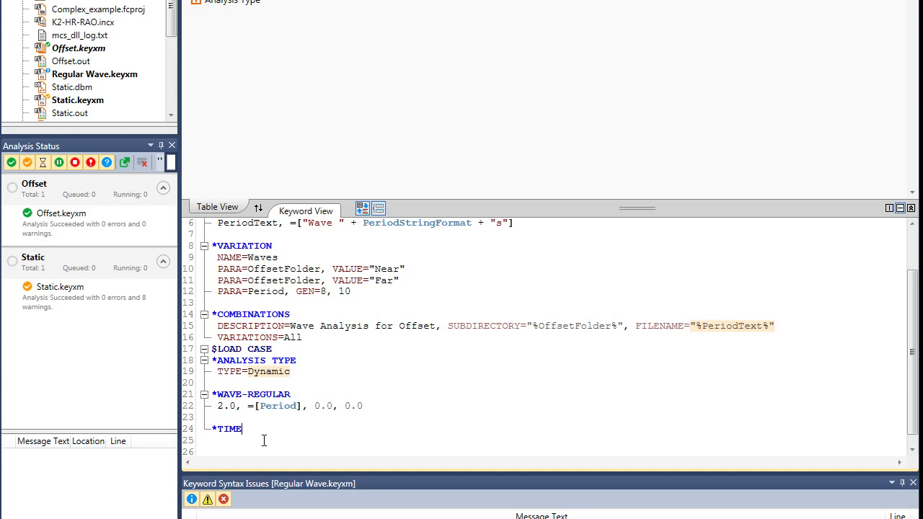
key("Return")
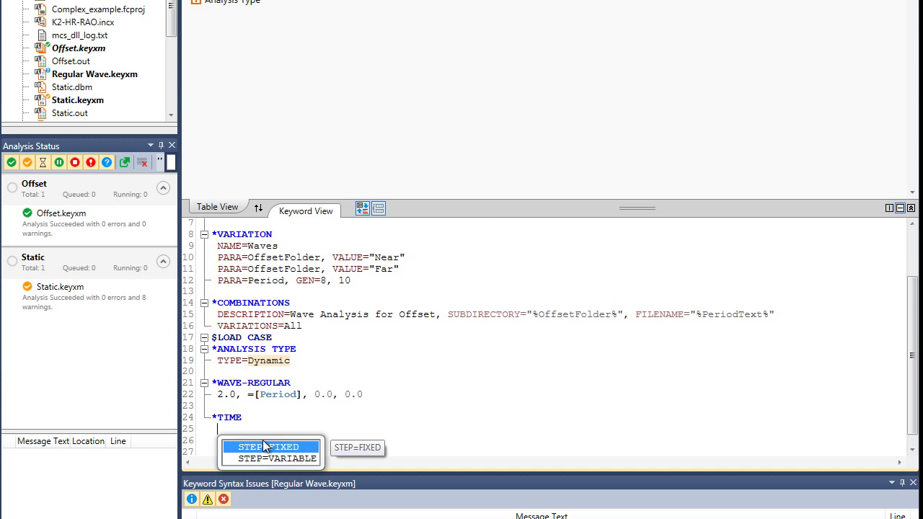
left_click(264, 446)
key("Return")
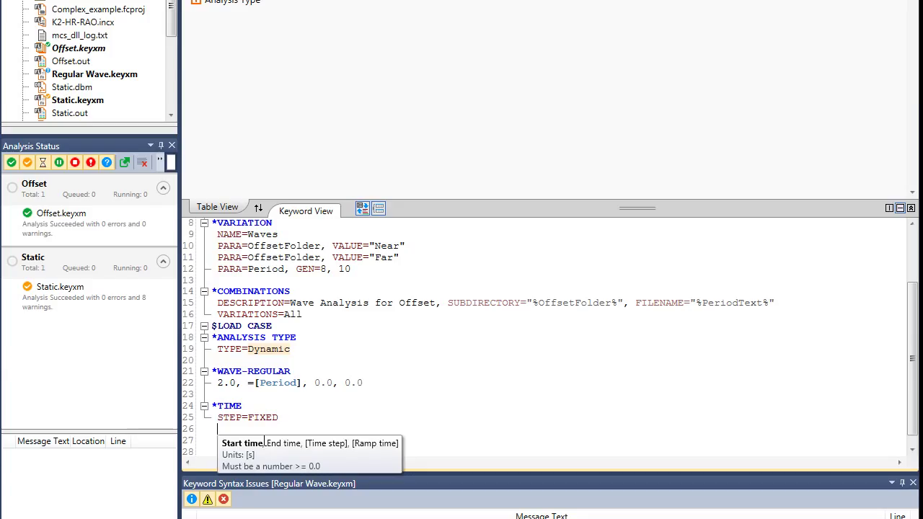
Enter start time 2, end time =[(Period*5)+2], time step =[Period/20] and ramp time =[Period] for the fixed time stepping.
type("2")
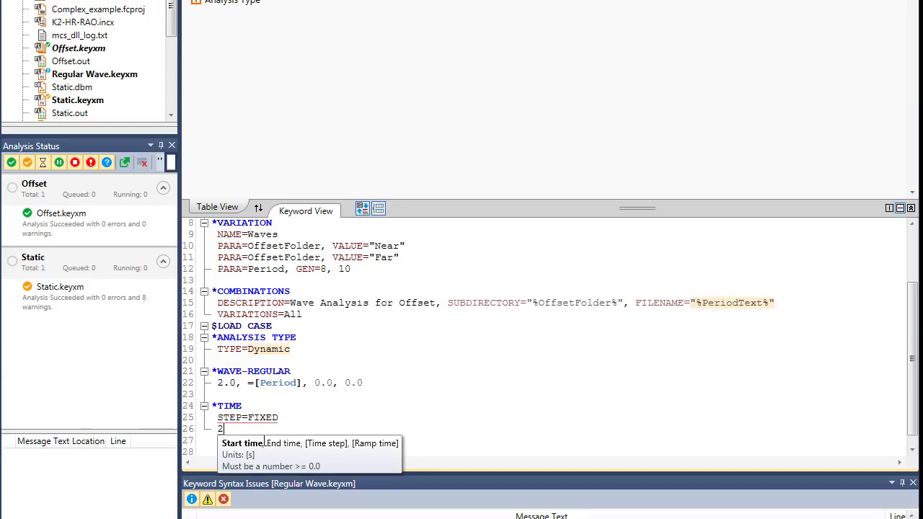
type(", =[(Period*5)+2")
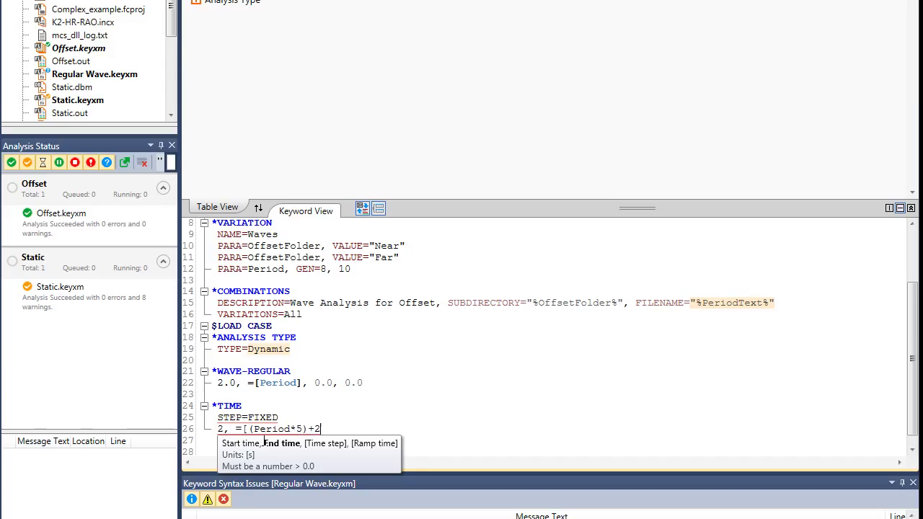
type("],")
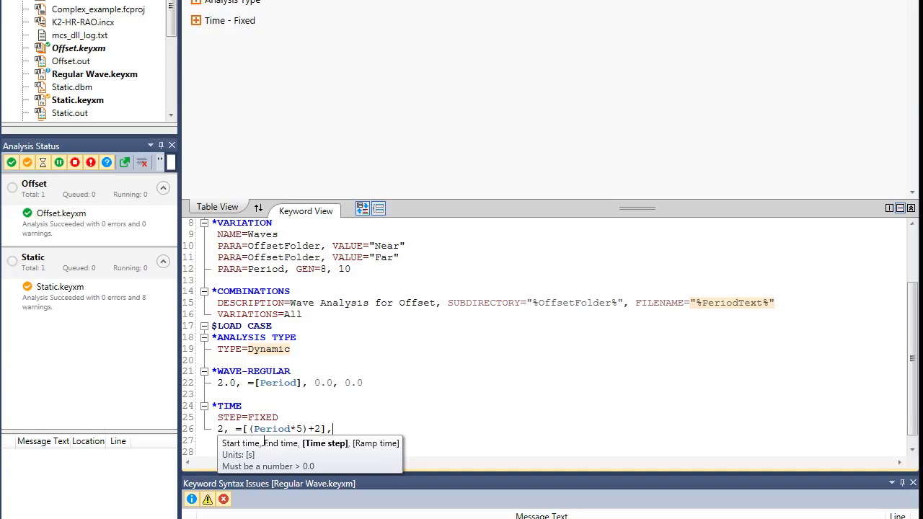
type(" =")
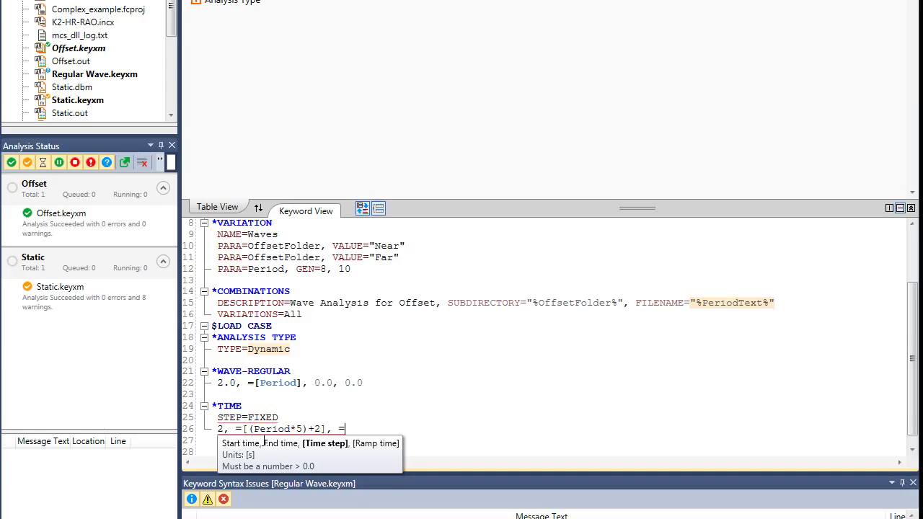
type("[Period/20], ")
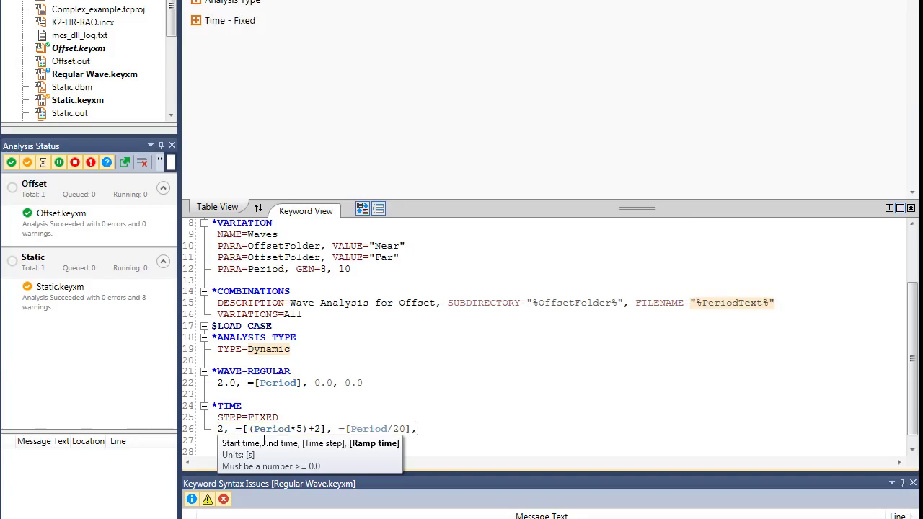
type("=[Period")
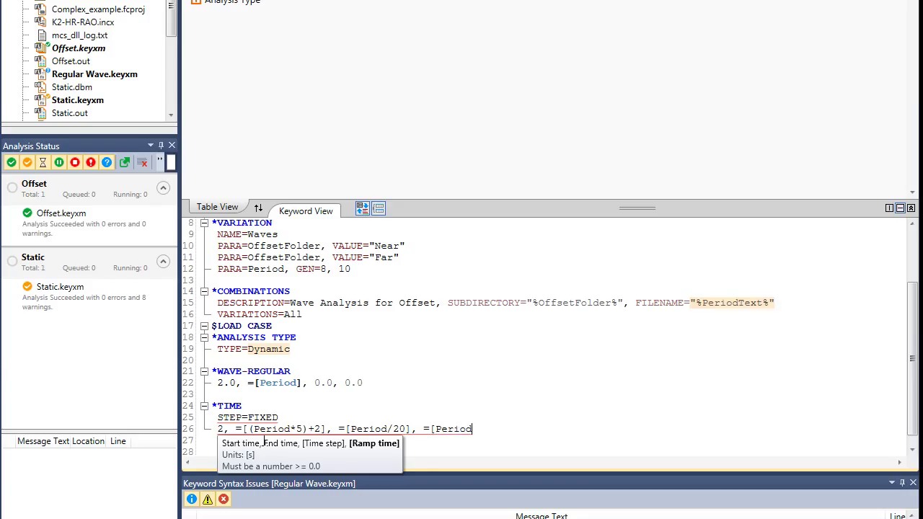
type("]")
key("Return")
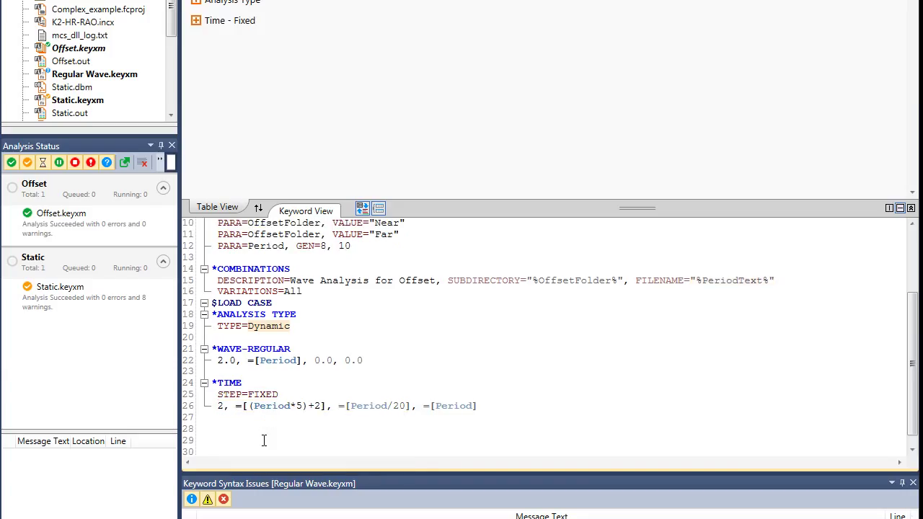
Insert a *RESTART keyword below the *TIME data and set its restart file with LAST=Offset.
type("*")
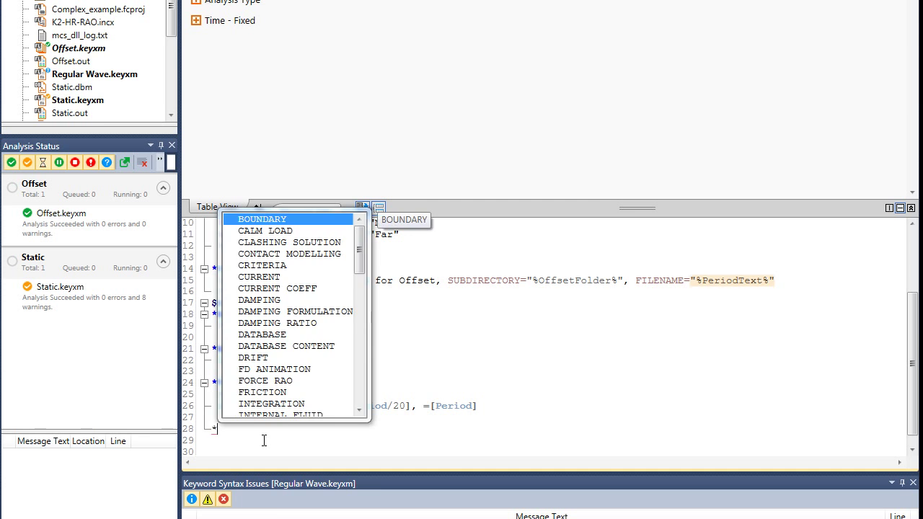
type("re")
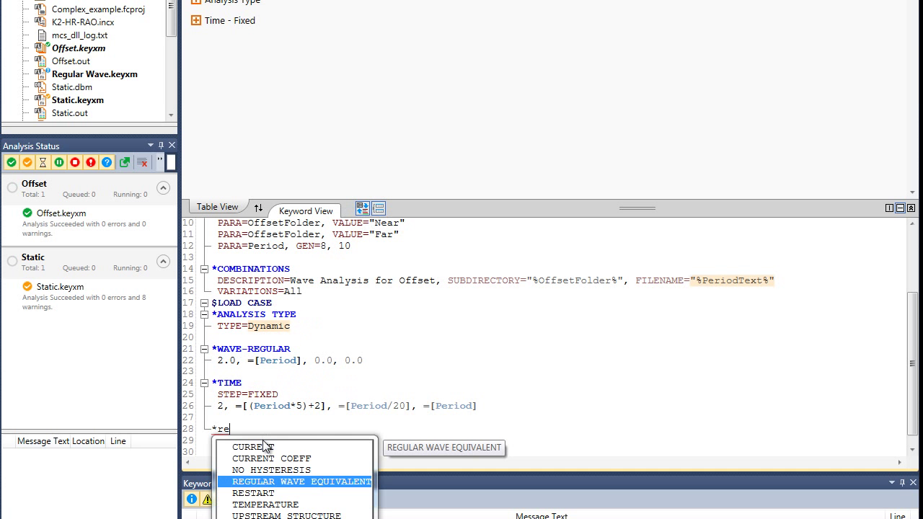
key("Down")
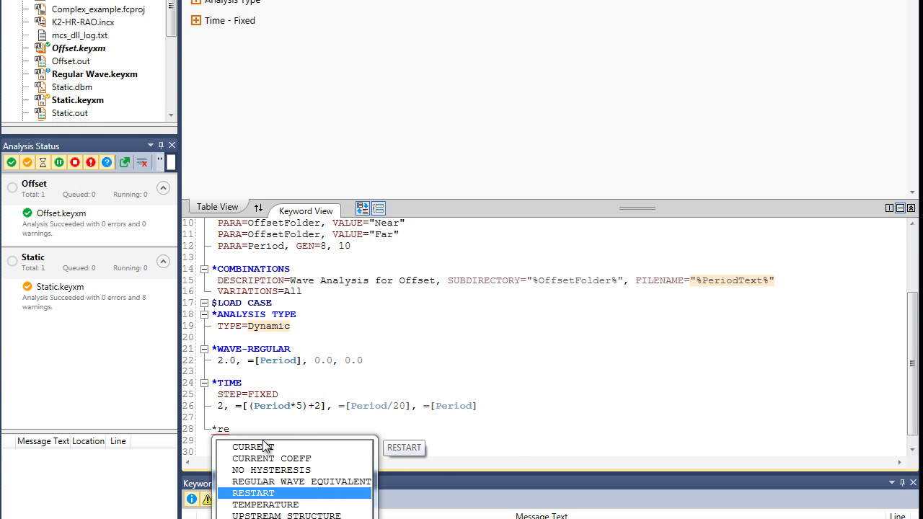
key("Return")
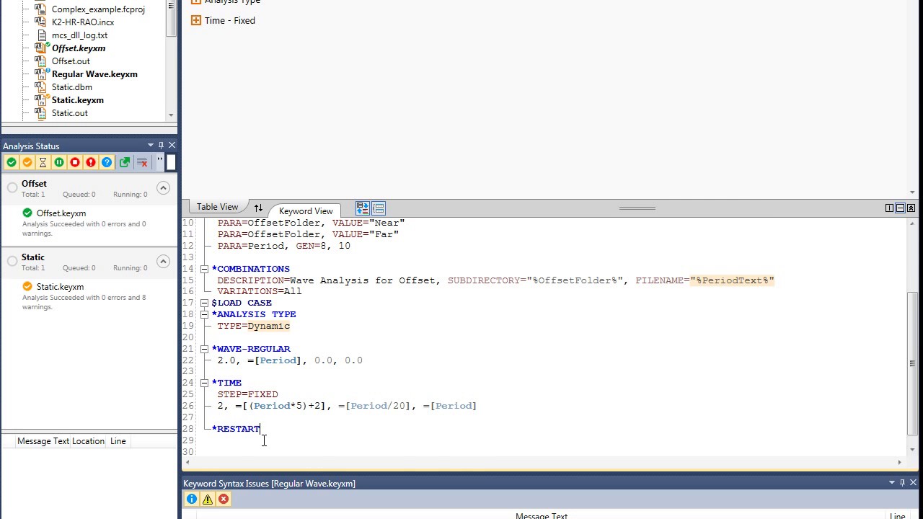
key("Return")
type("LAST=")
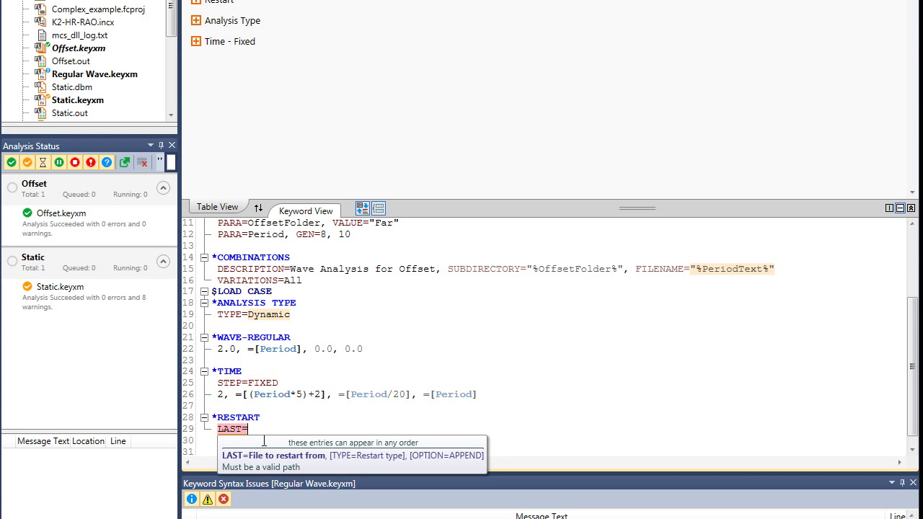
type("O")
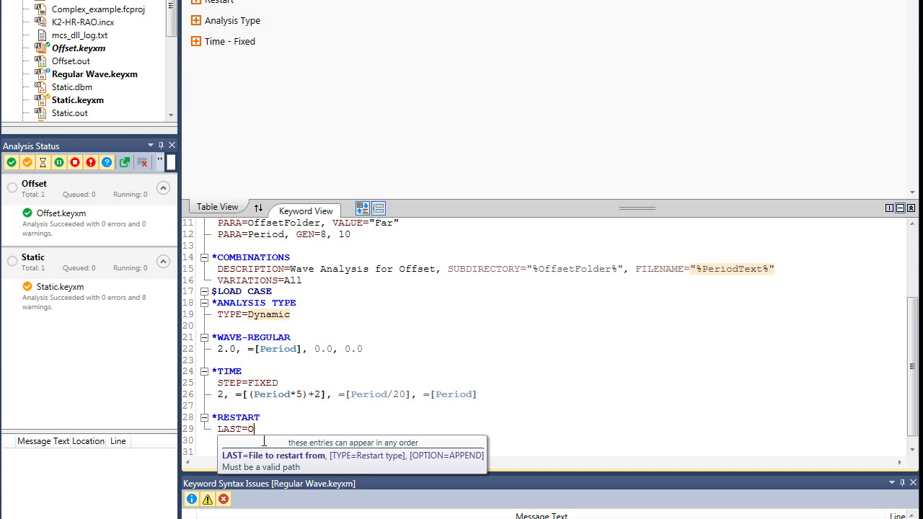
type("ffset")
key("Return")
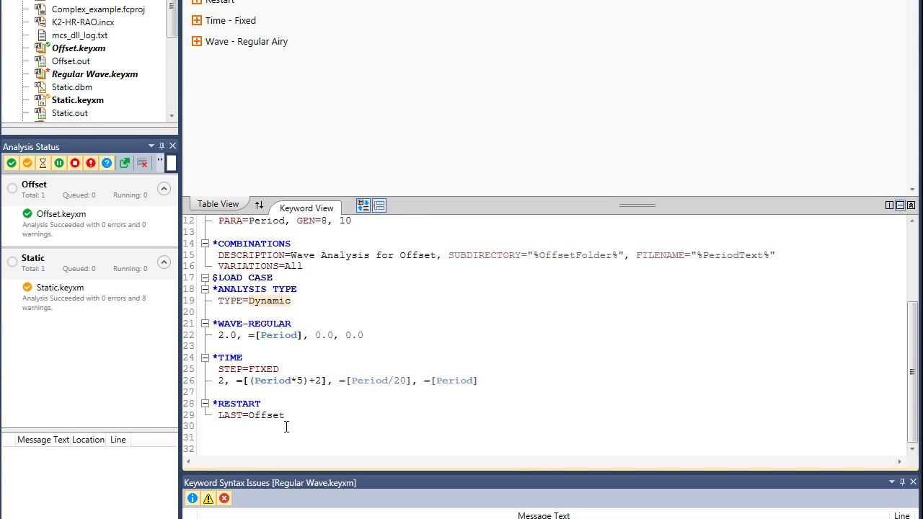
Insert a *NAME keyword below the restart data with the expression =[OffsetFolder + "-" + PeriodText].
type("*na")
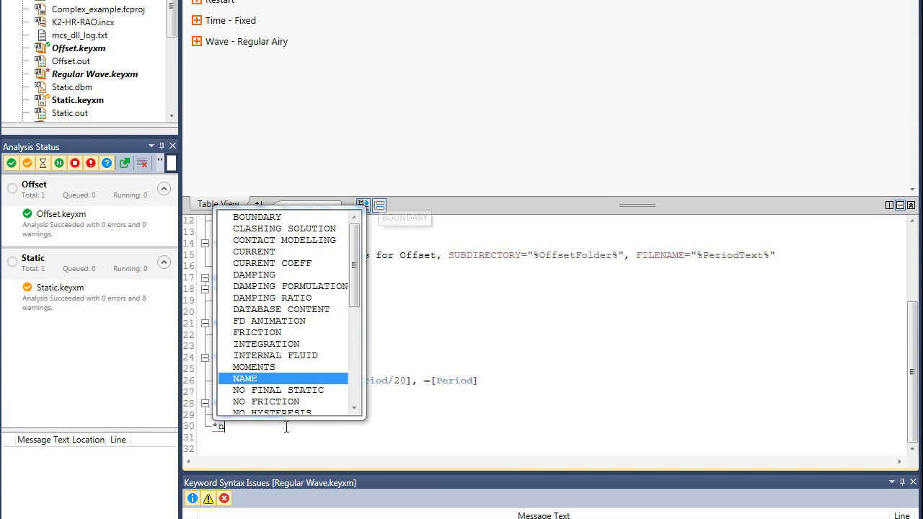
key("Return")
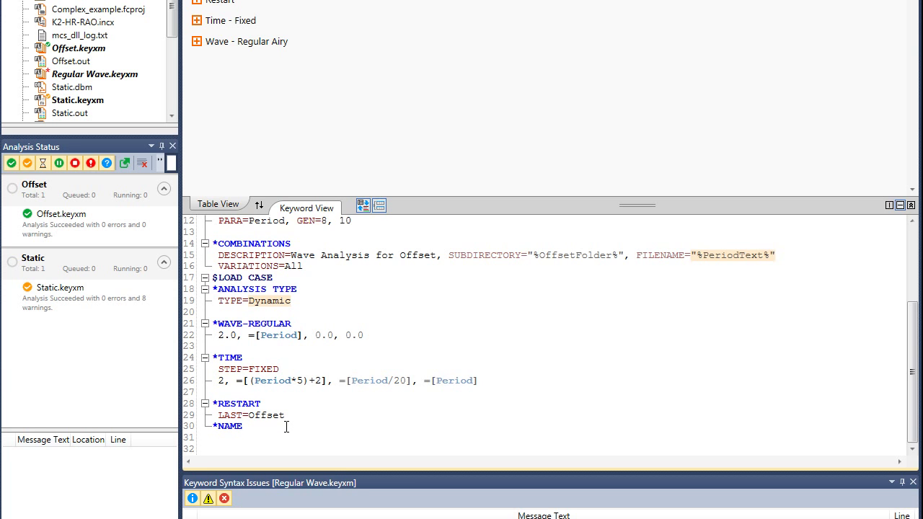
key("Return")
type("=[")
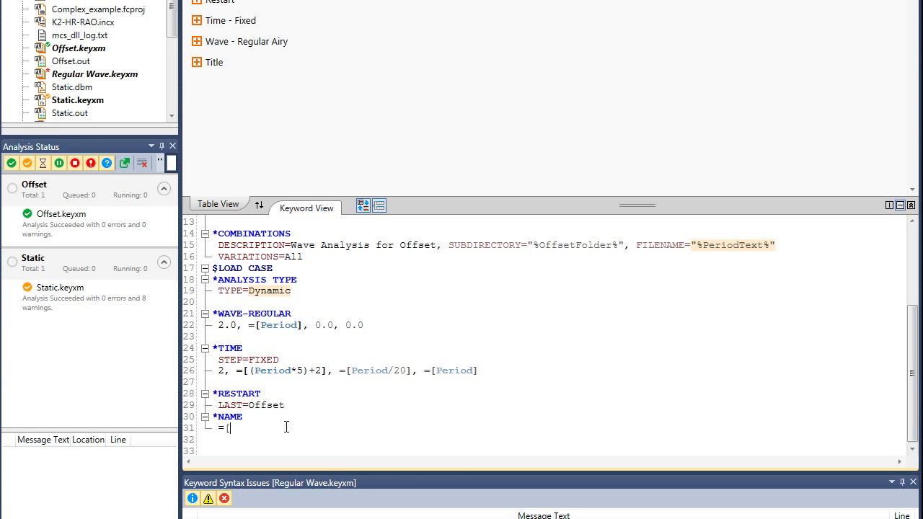
type("OffsetFolder + \"-\" + PeriodText]")
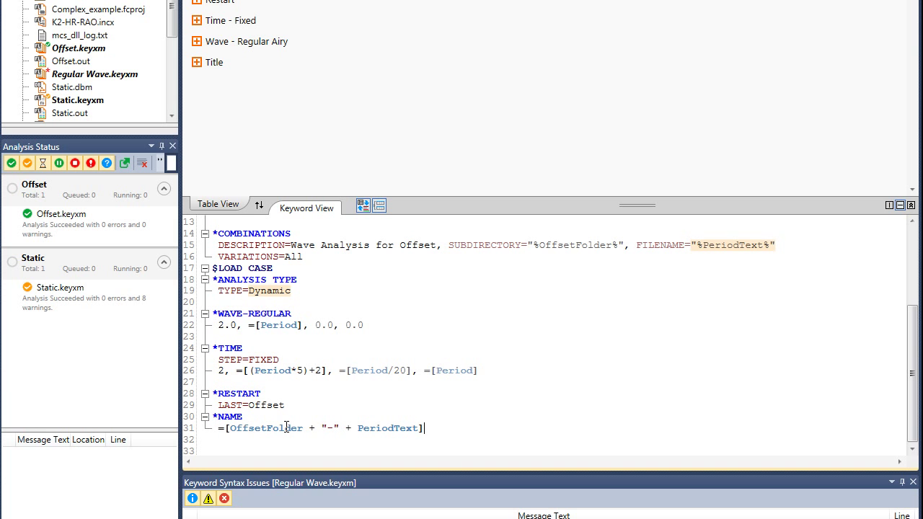
Add the General Storage Options database output feature to the load case section and collapse its table.
scroll(402, 414, "up", 1)
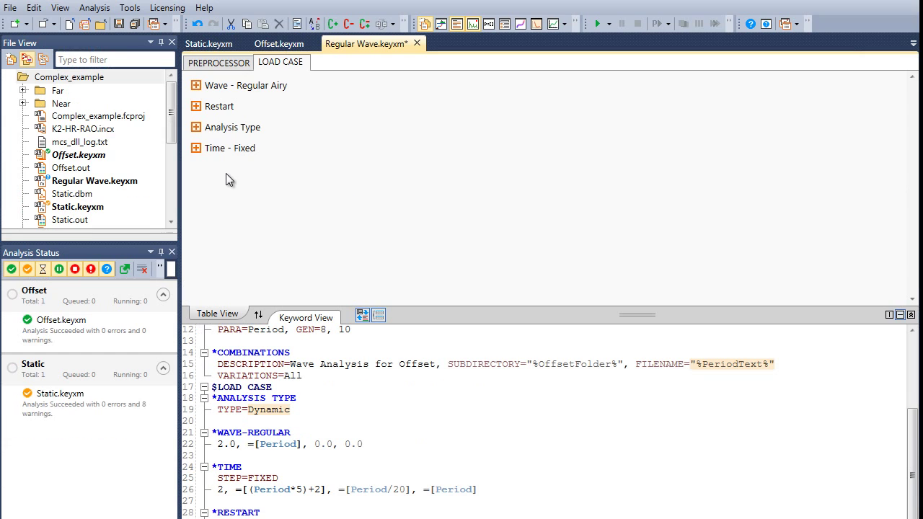
right_click(226, 173)
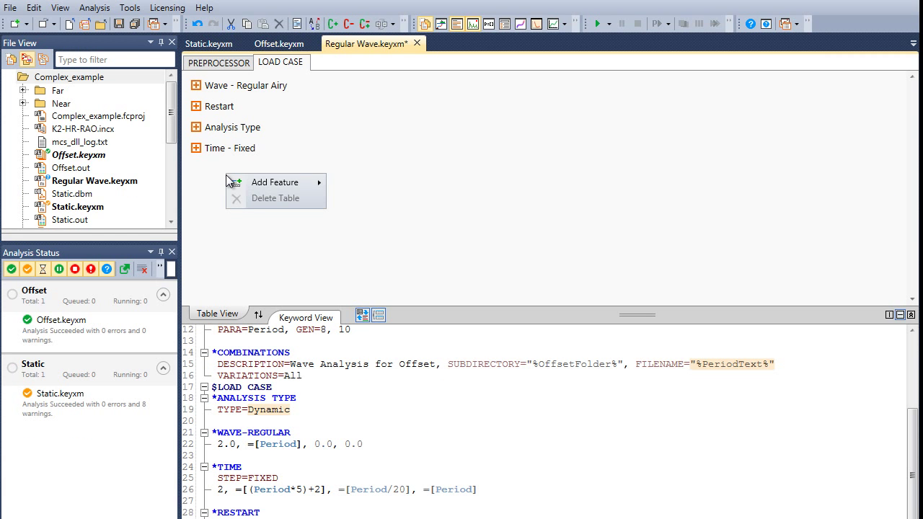
mouse_move(310, 186)
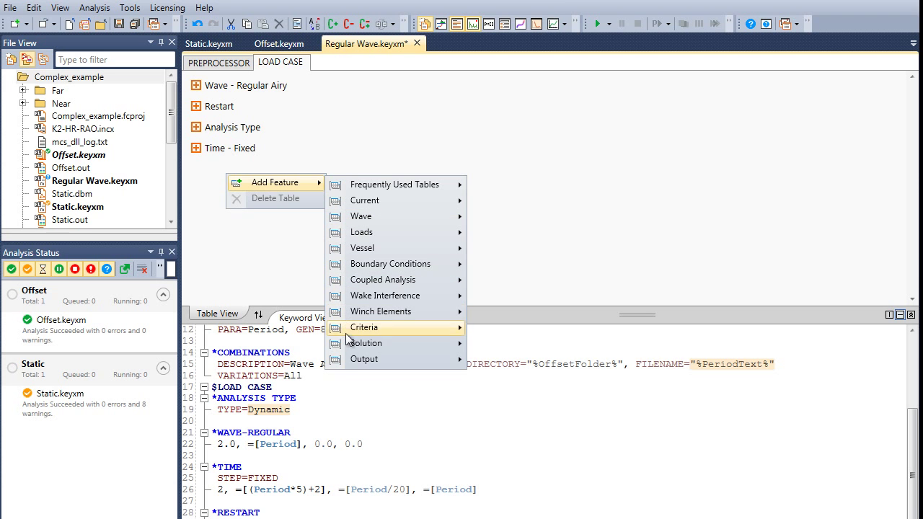
mouse_move(364, 359)
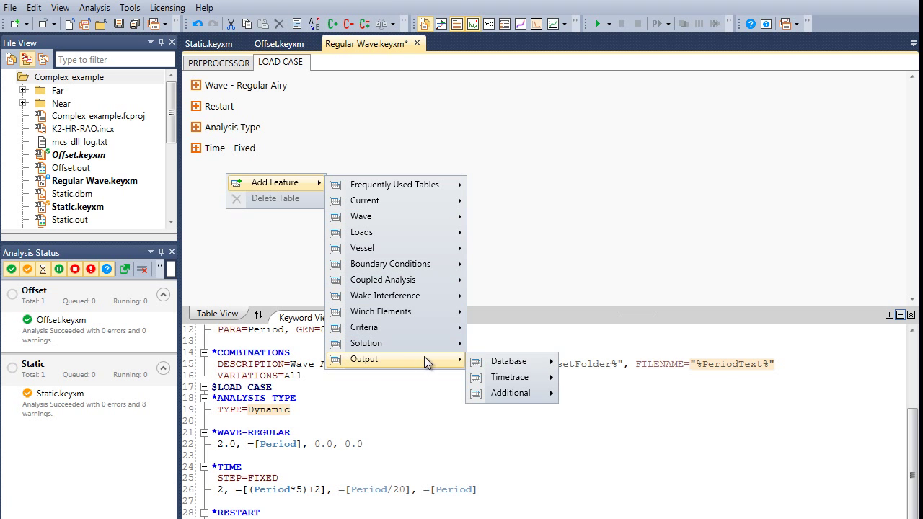
mouse_move(513, 362)
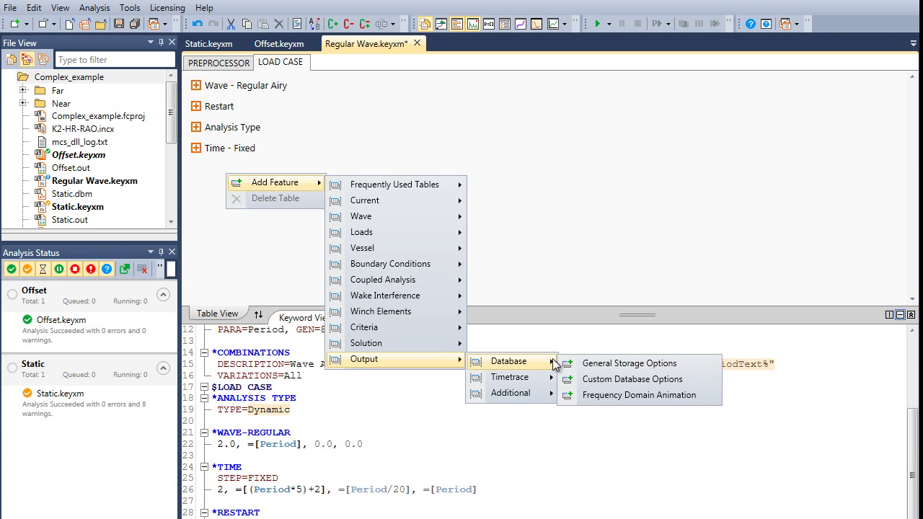
left_click(586, 364)
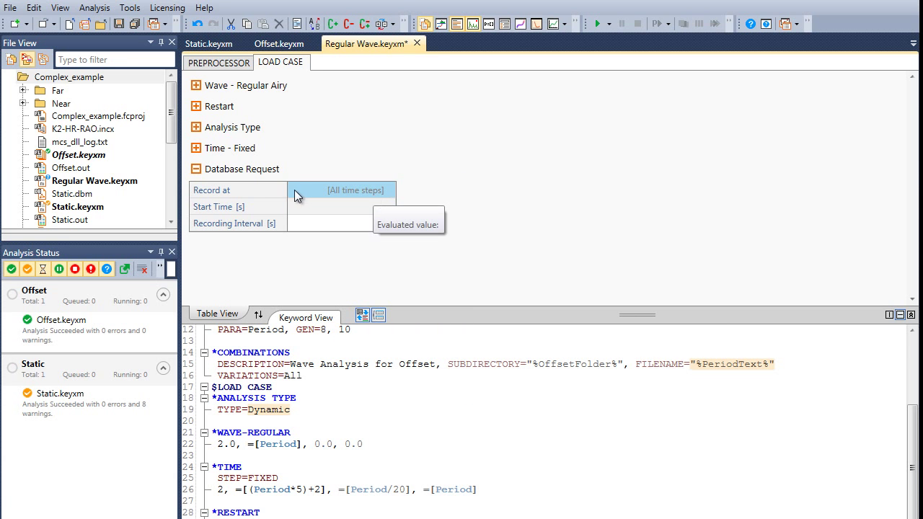
left_click(196, 170)
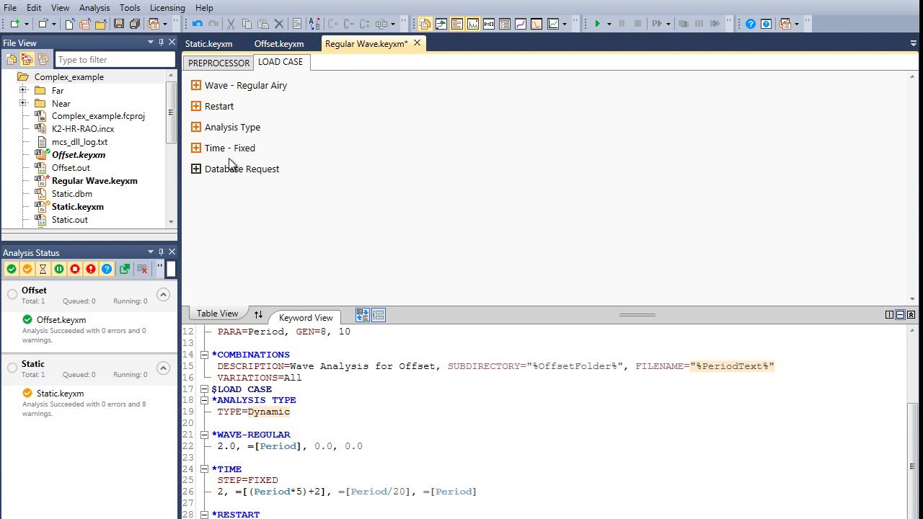
Add a SUMMARY POSTPROCESSING section to the Regular Wave file and open it.
right_click(328, 63)
mouse_move(338, 70)
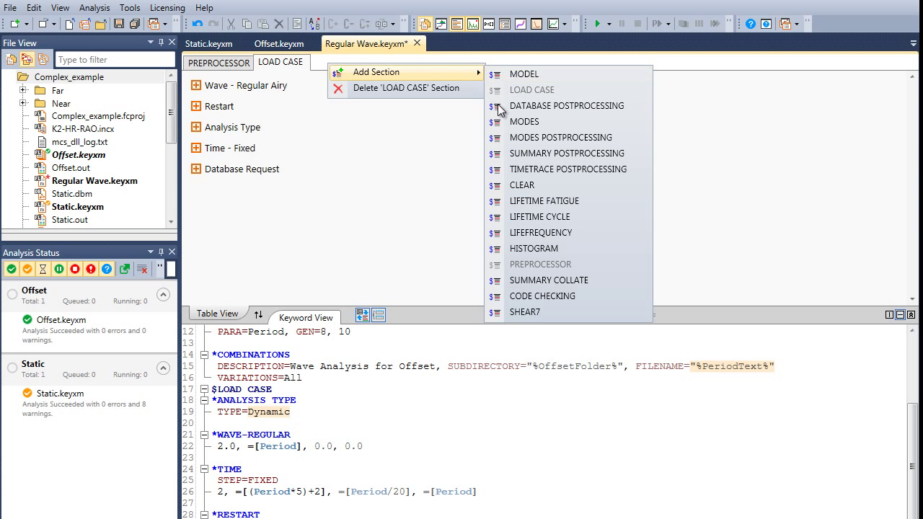
left_click(498, 157)
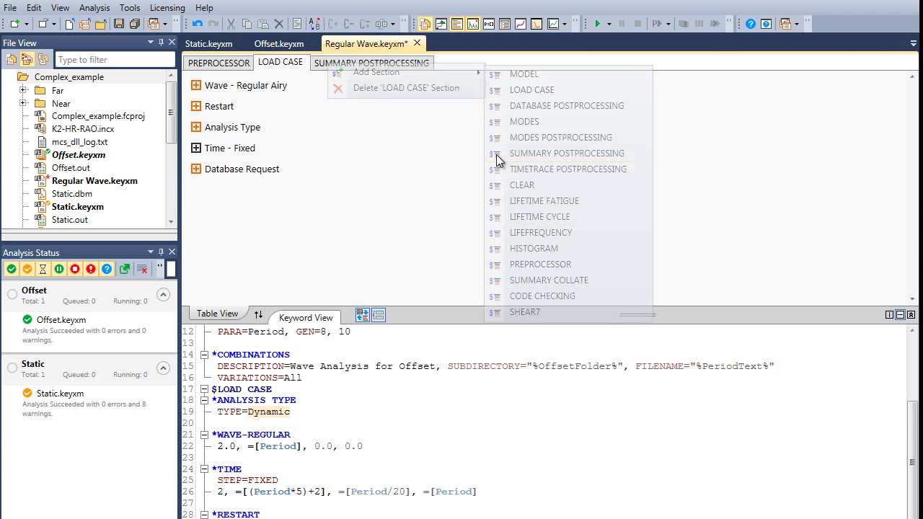
left_click(398, 66)
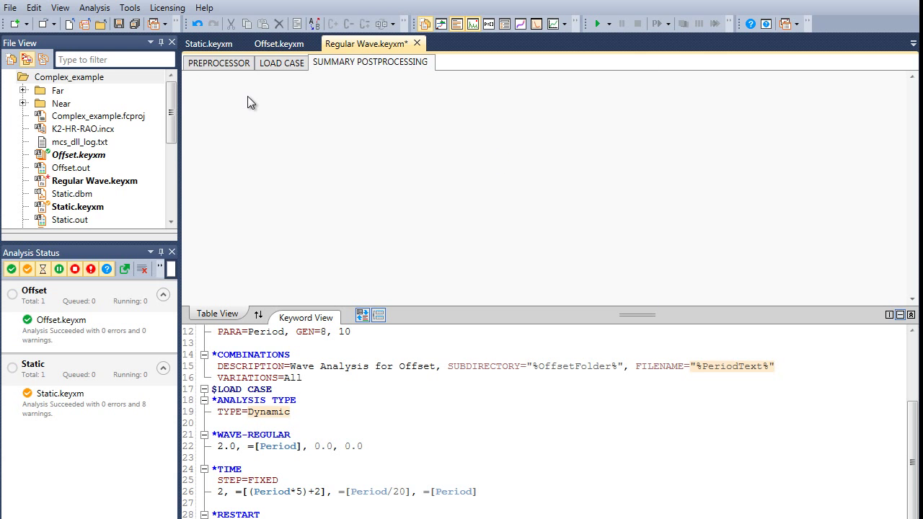
Add a Standard Output feature to the summary postprocessing and enter the set names Outer Pipe and Inner Pipe.
right_click(225, 96)
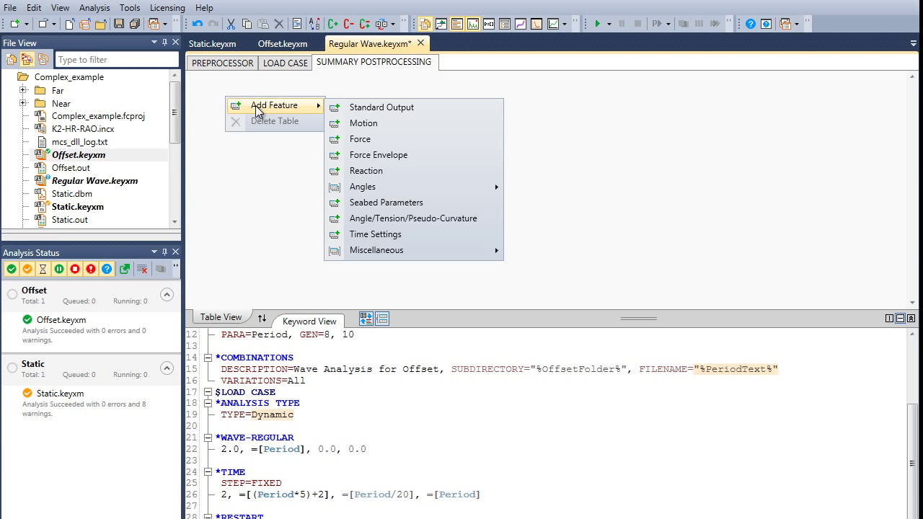
left_click(363, 110)
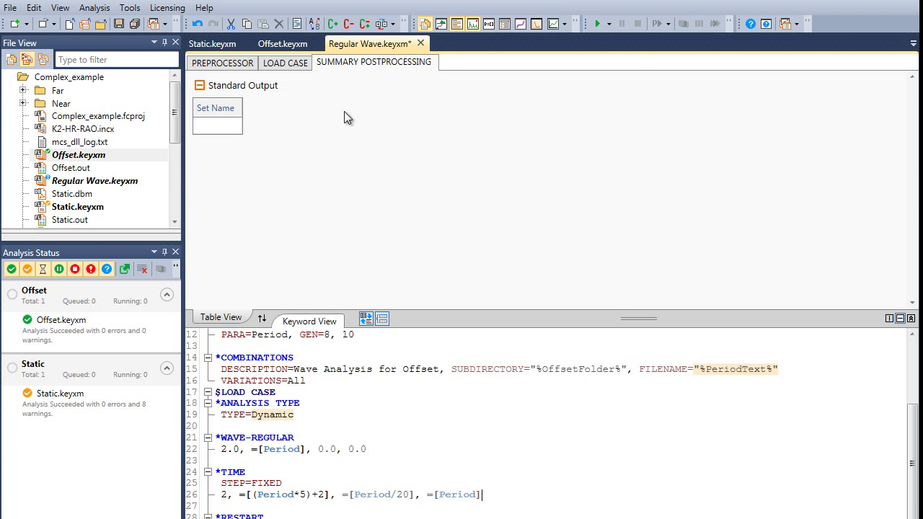
left_click(220, 127)
type("Outer Pipe")
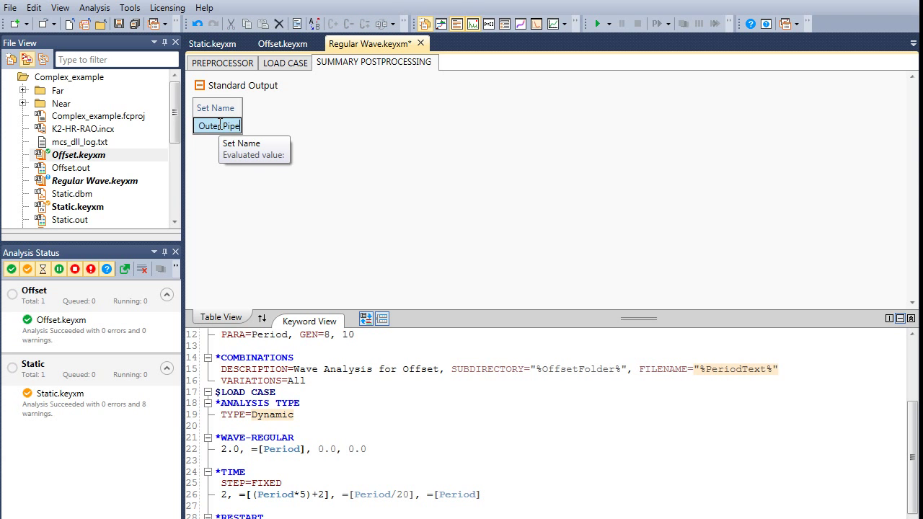
key("Return")
left_click(217, 142)
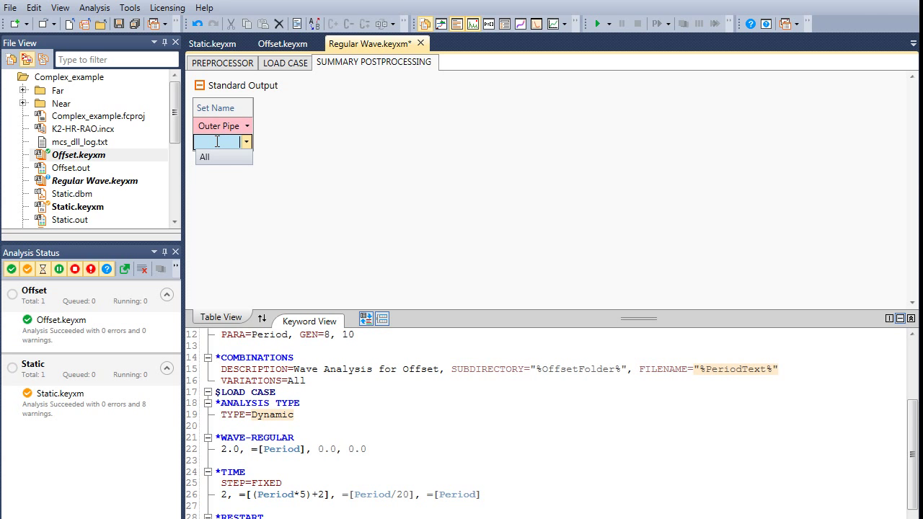
left_click(217, 142)
type("Inner Pipe")
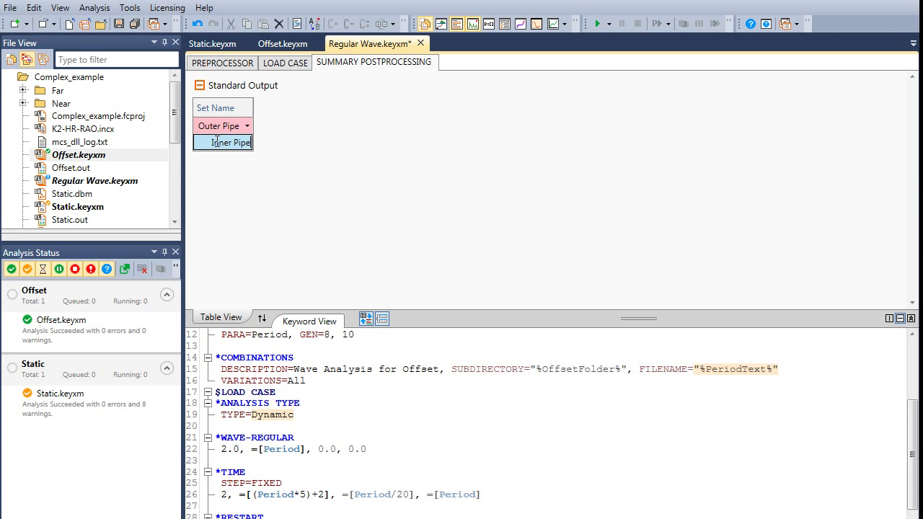
key("Return")
Add the set names Oil Jumper and Gas Jumper to the Standard Output table and collapse it.
left_click(211, 160)
left_click(210, 159)
type("Oil Ju")
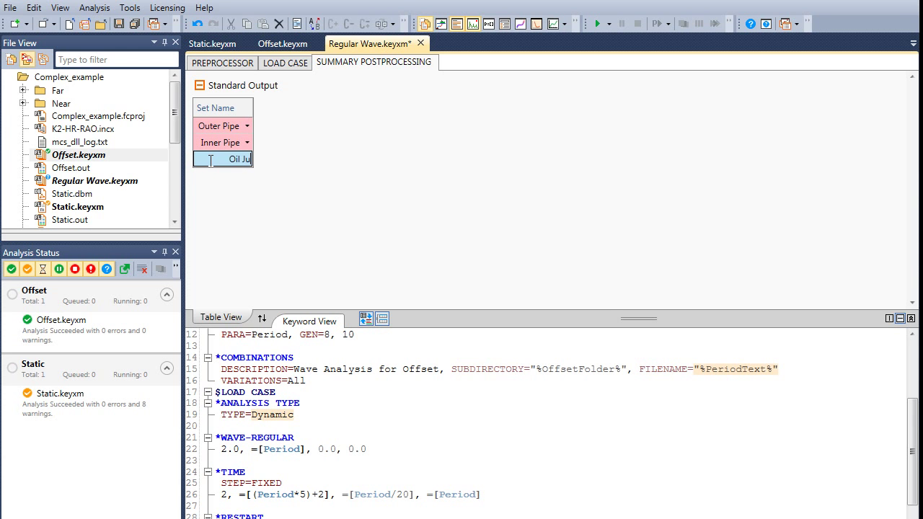
type("mper")
key("Return")
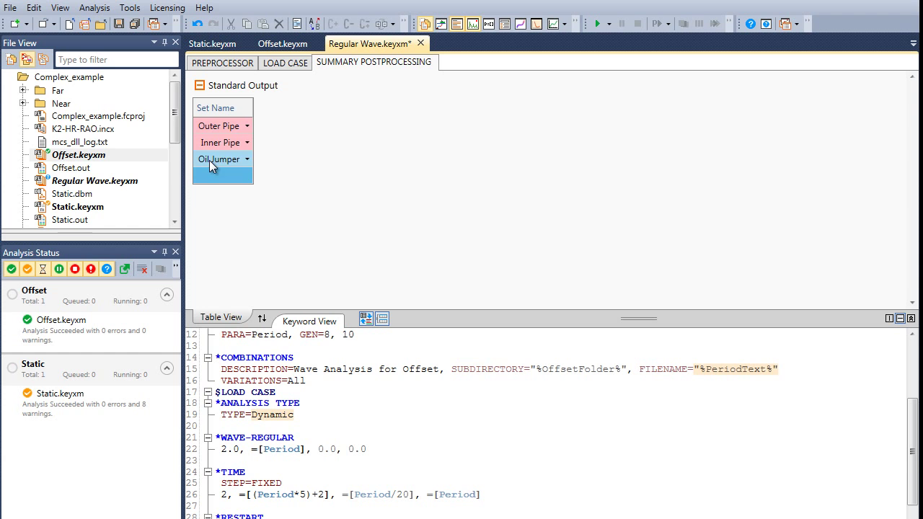
left_click(211, 173)
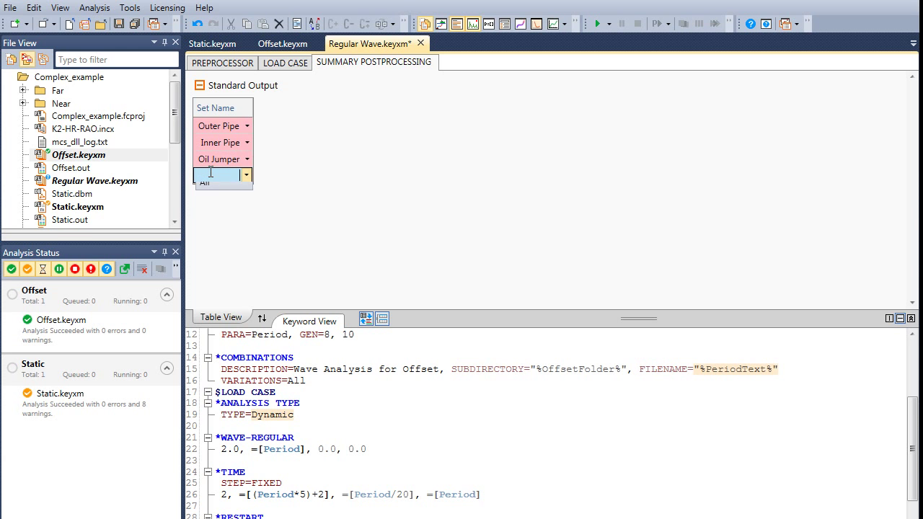
type("Gas Jumper")
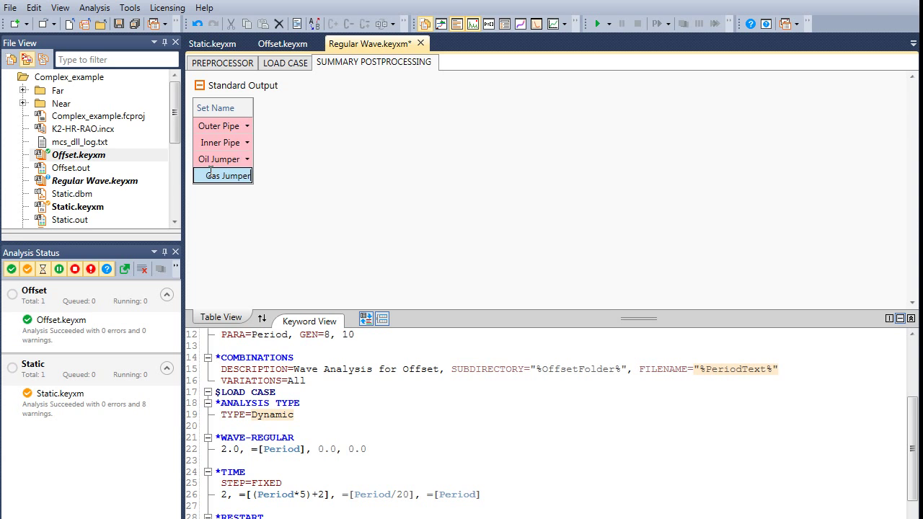
key("Return")
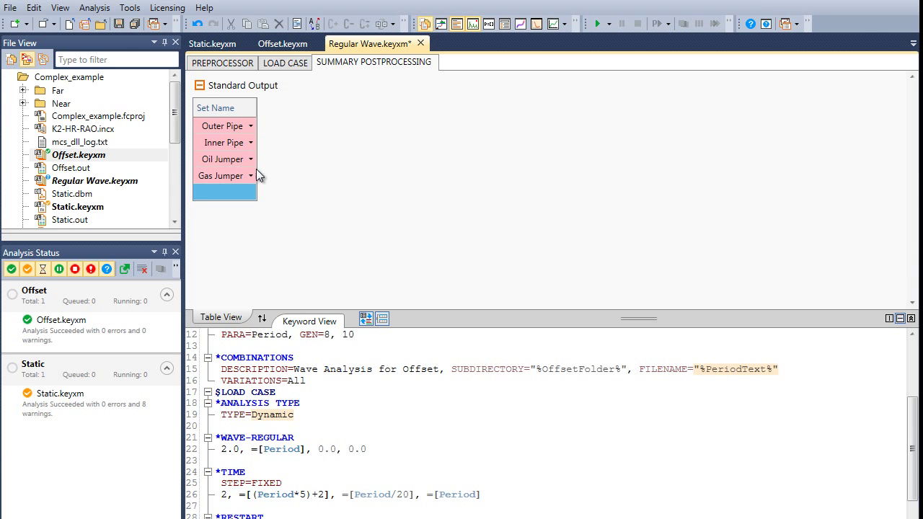
left_click(199, 86)
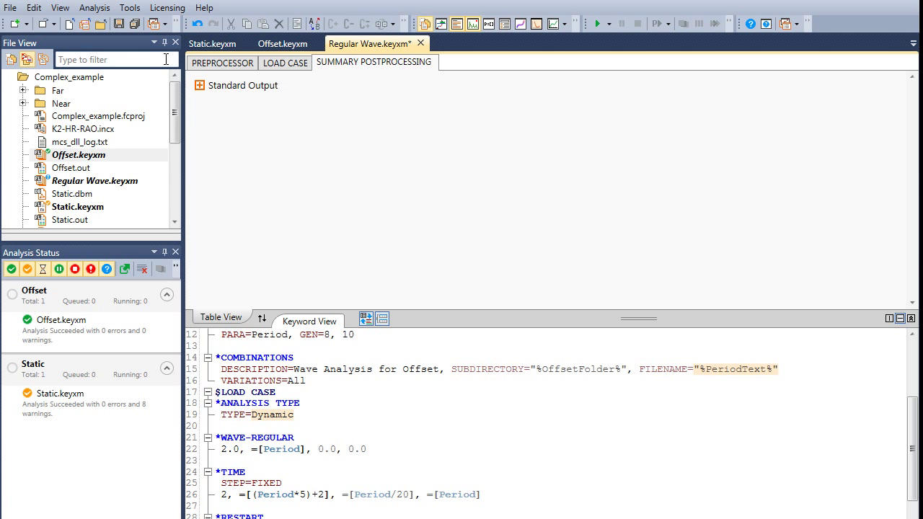
Save the Regular Wave keyword file and generate its variations.
left_click(135, 25)
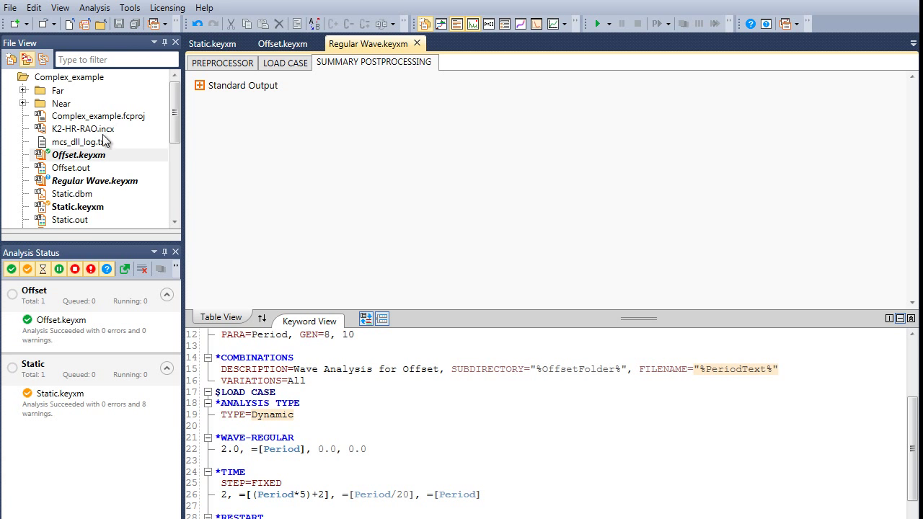
left_click(91, 186)
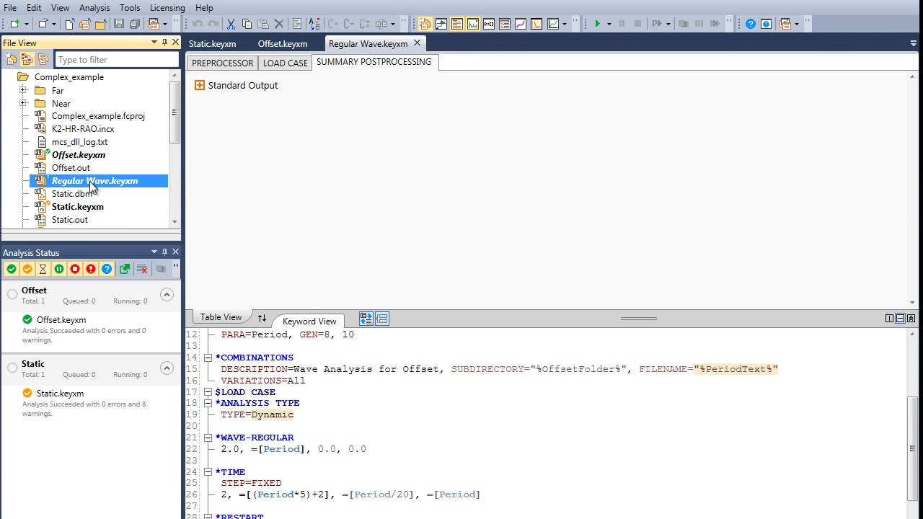
right_click(91, 186)
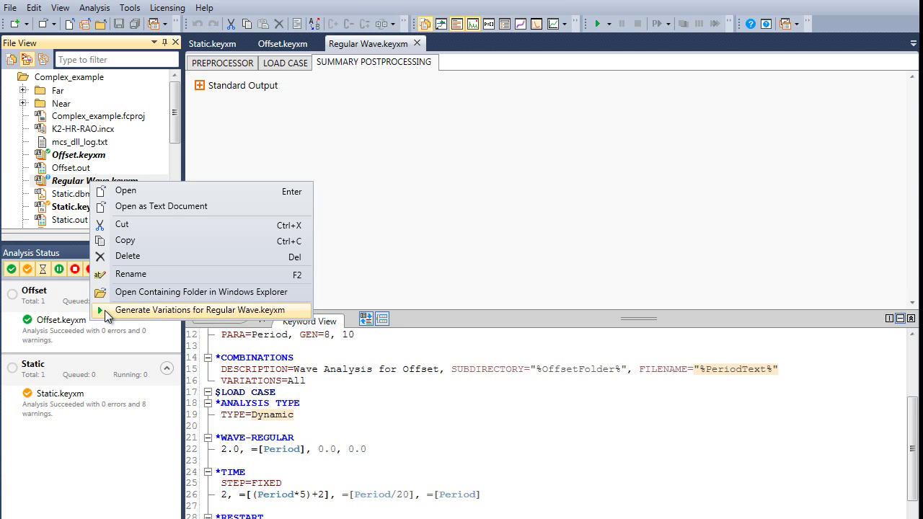
left_click(105, 310)
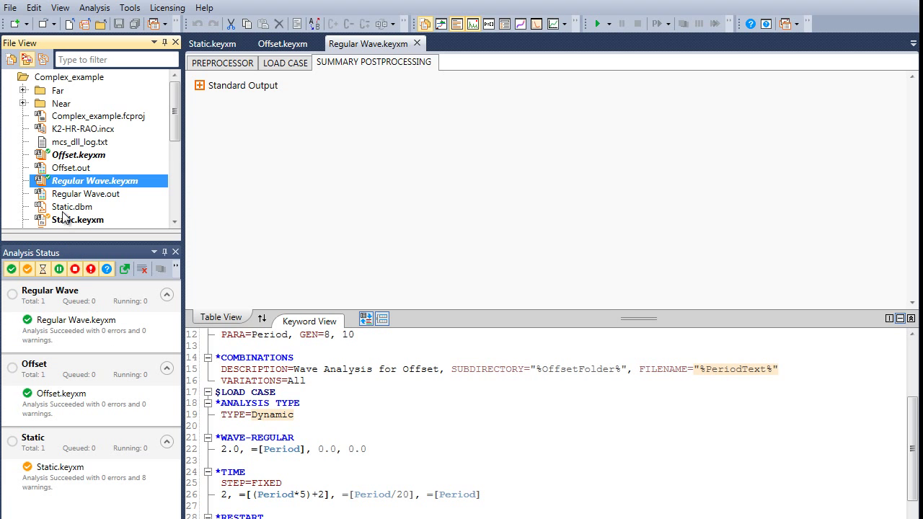
Run the analysis for all files in the Near folder and its subfolders.
right_click(48, 108)
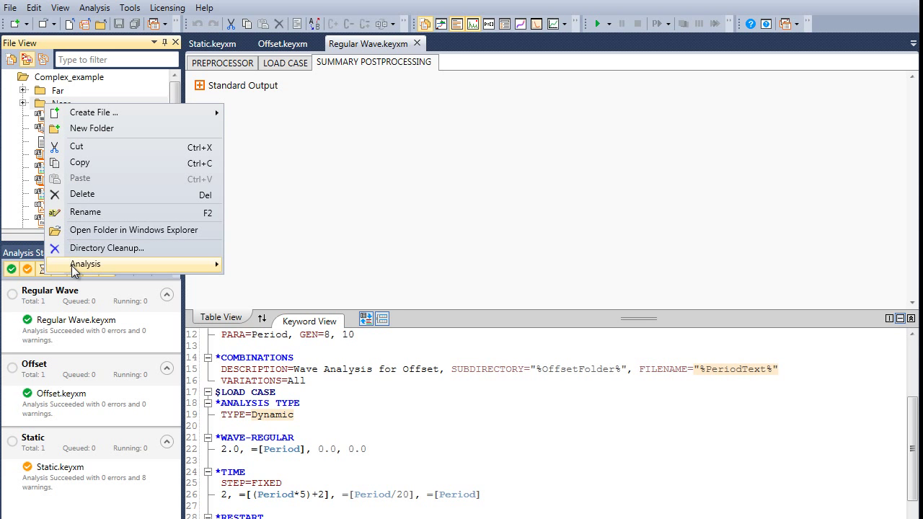
mouse_move(74, 271)
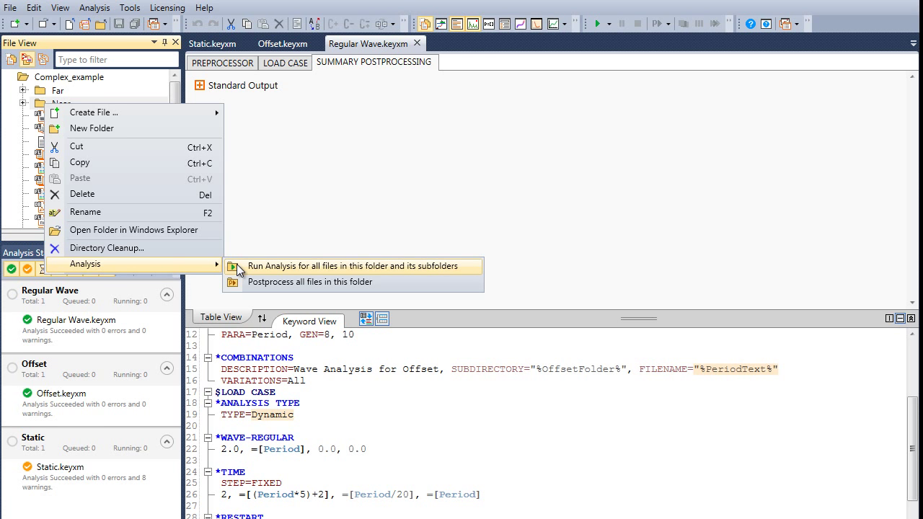
left_click(237, 264)
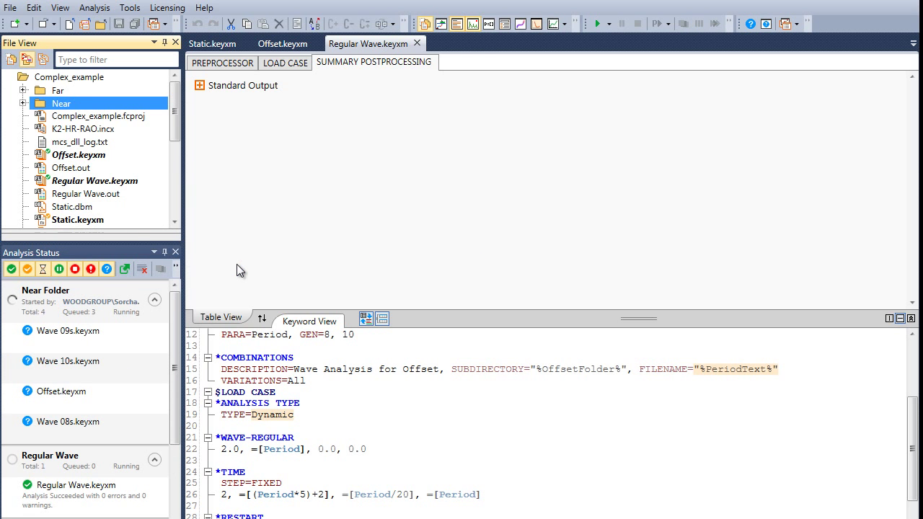
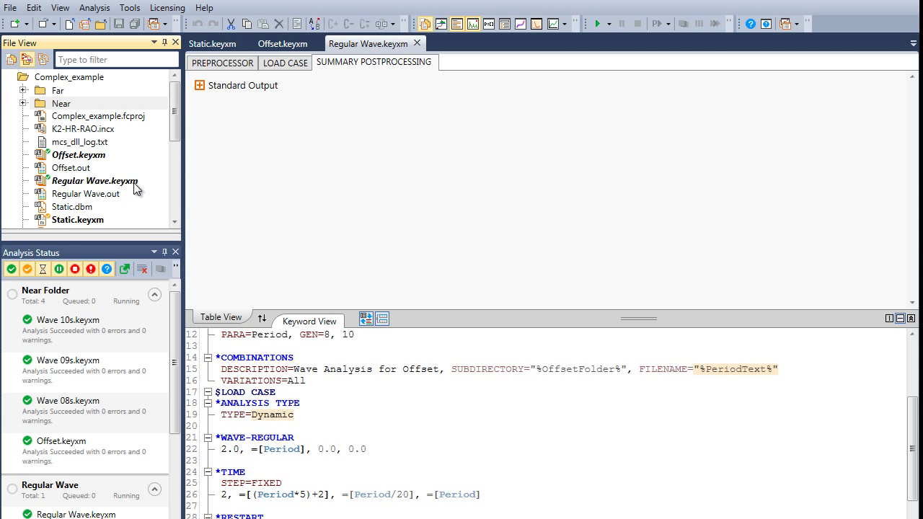
Run the analysis for all files in the Far folder and its subfolders.
right_click(58, 90)
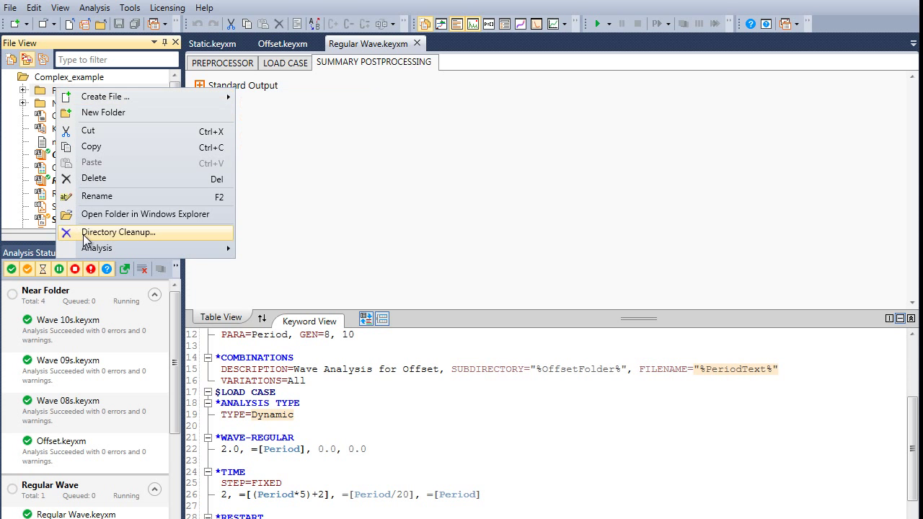
mouse_move(89, 249)
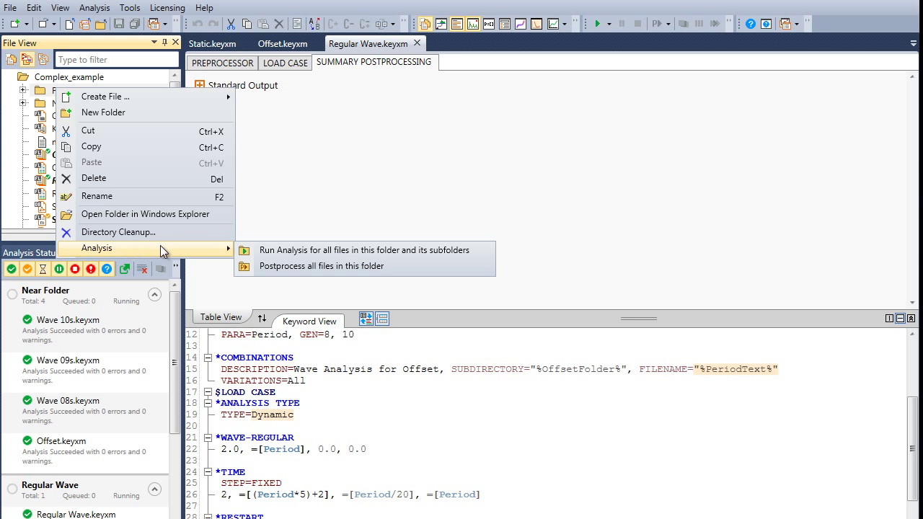
left_click(259, 251)
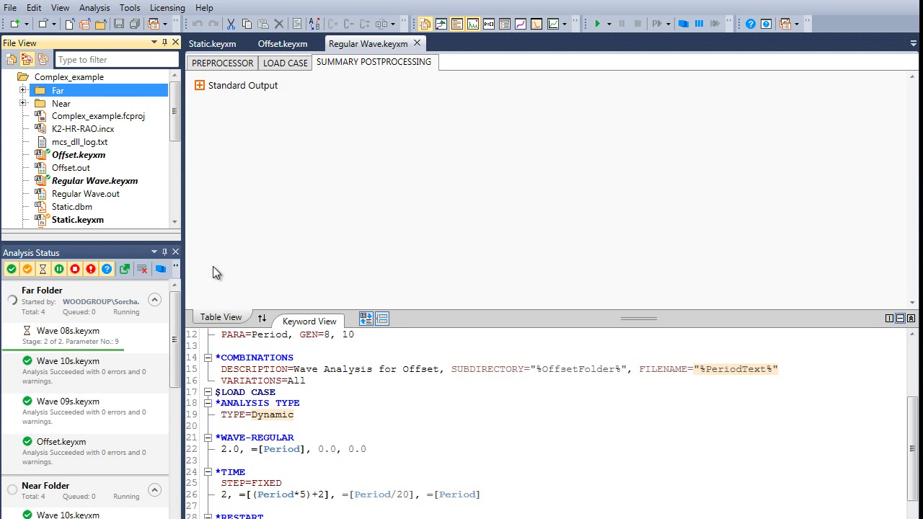
left_click(238, 277)
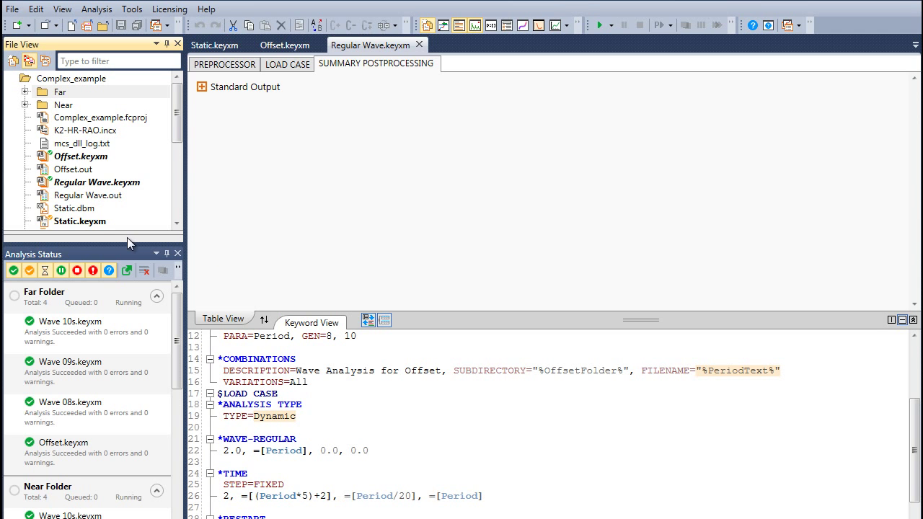
Enlarge the dependent files area below the project files and list the files dependent on Static.keyxm.
left_click_drag(90, 242, 77, 380)
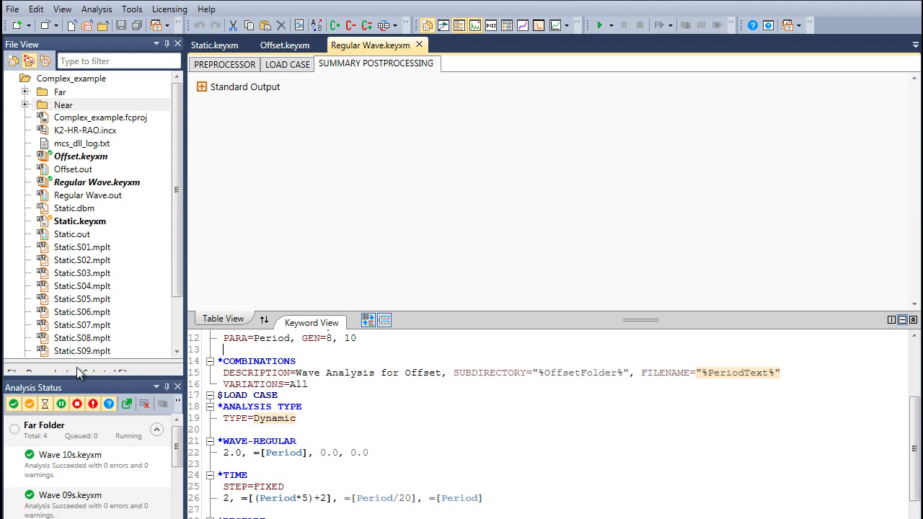
left_click_drag(79, 362, 87, 233)
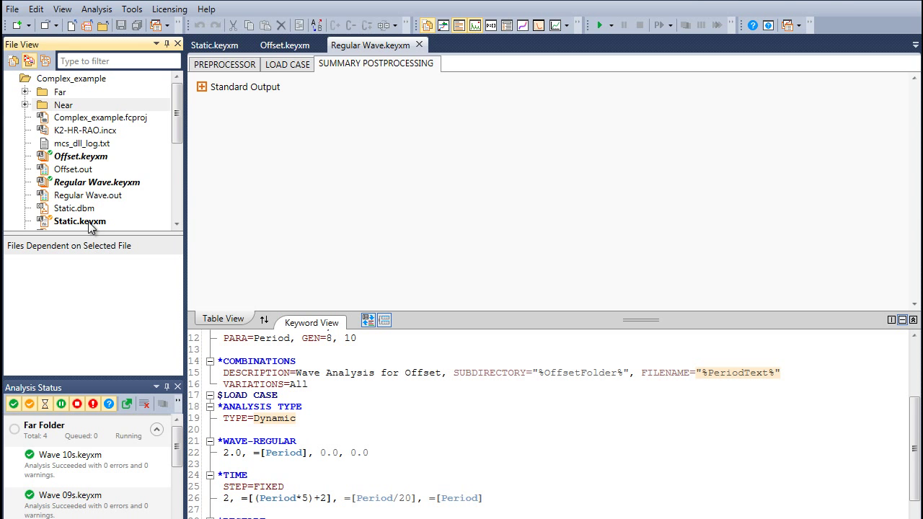
left_click(88, 222)
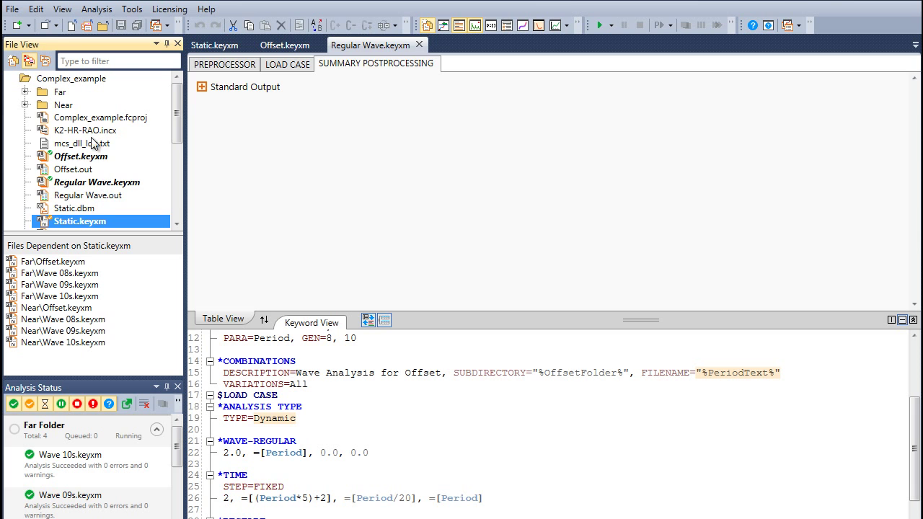
Expand the Near folder and open the Wave 08s.sum summary results file.
left_click(25, 105)
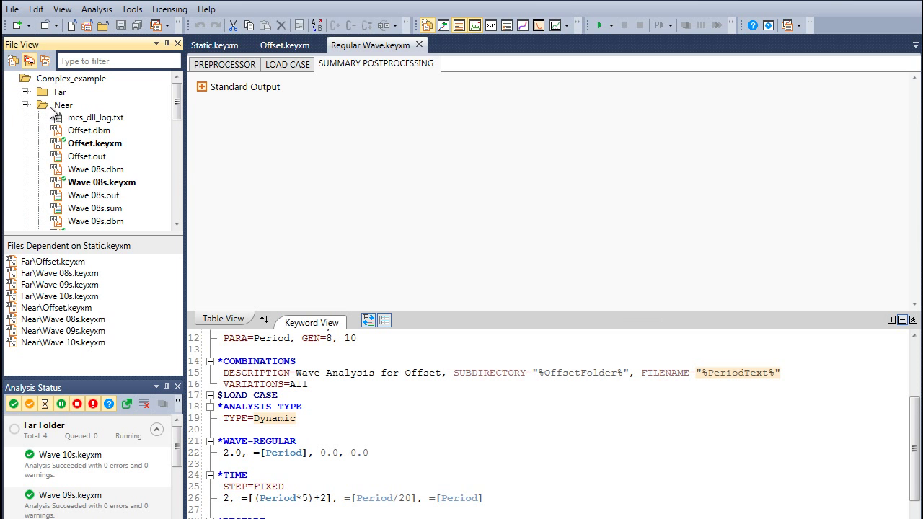
left_click(84, 150)
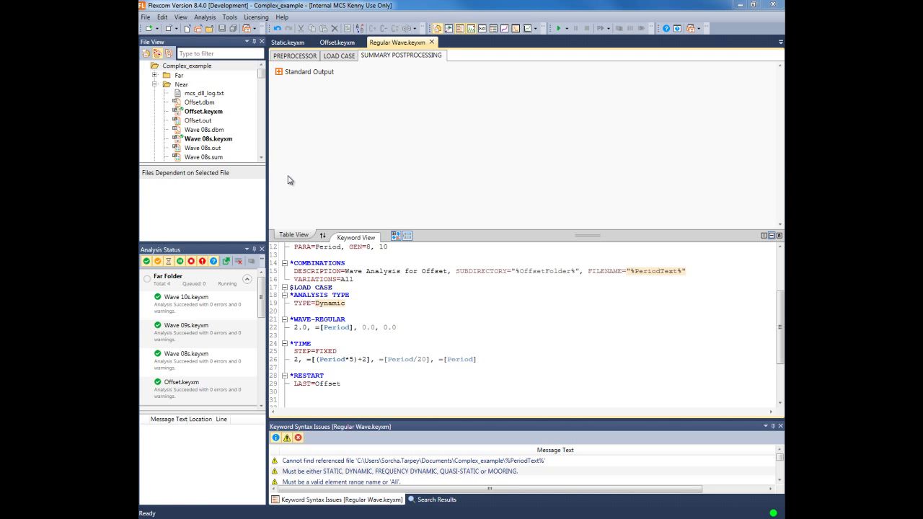
double_click(214, 160)
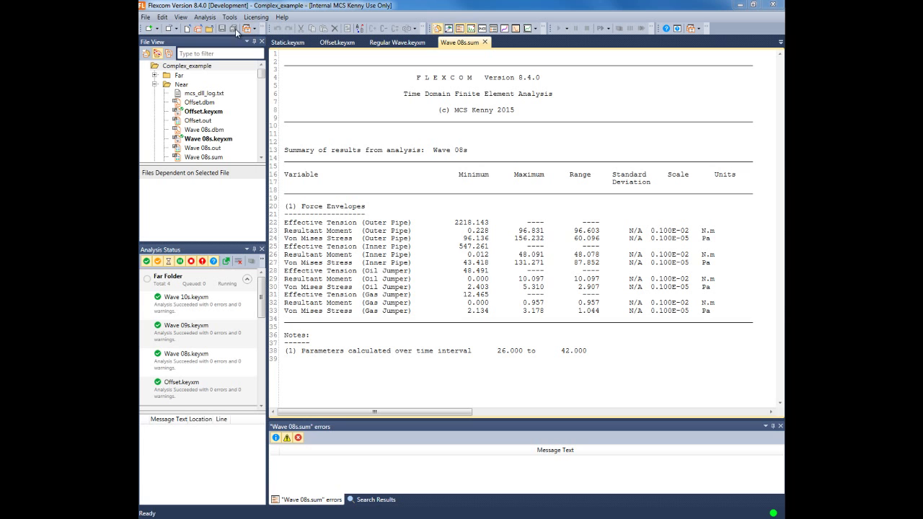
Create a new metric-units keyword file named Collate.keyxm in the Complex_example project folder.
left_click(150, 20)
mouse_move(147, 30)
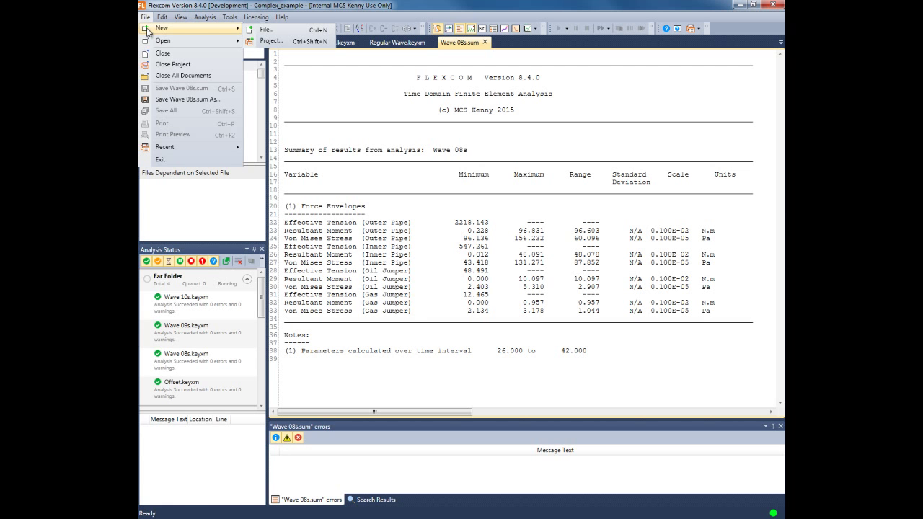
left_click(263, 30)
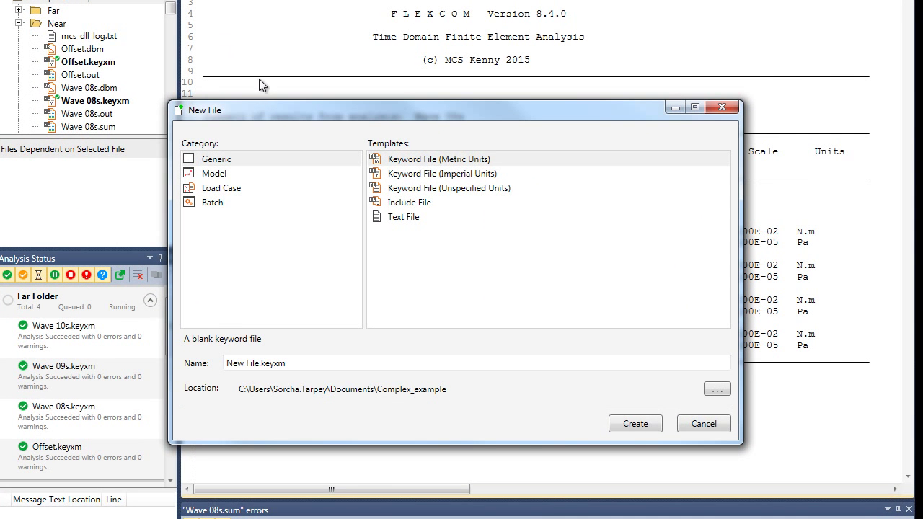
left_click(390, 158)
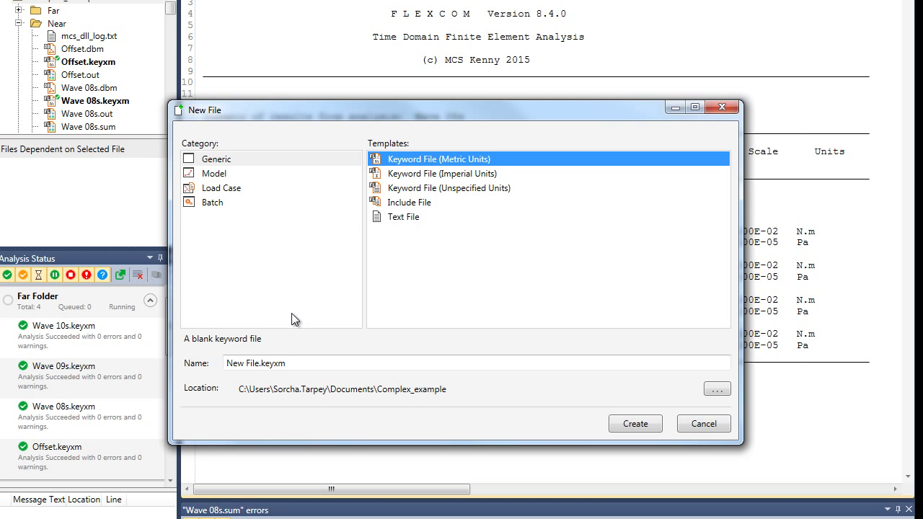
left_click(257, 363)
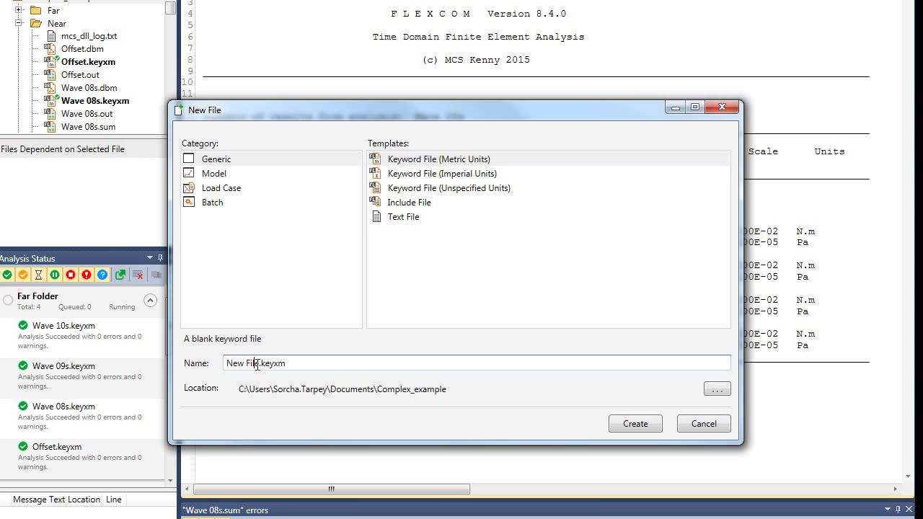
key("BackSpace")
key("BackSpace")
key("BackSpace")
key("BackSpace")
key("BackSpace")
key("BackSpace")
key("BackSpace")
key("BackSpace")
type("Collate")
left_click(598, 427)
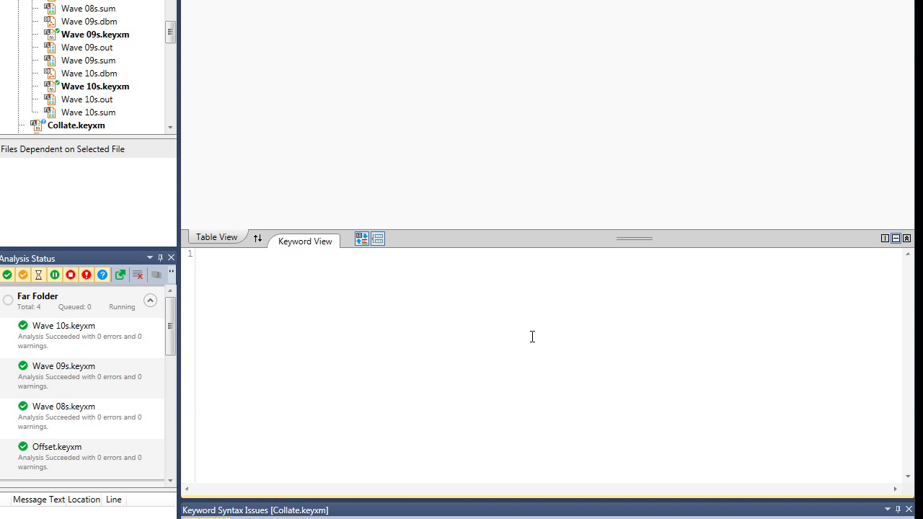
Add a $SUMMARY COLLATE section to the Collate file with an *IDENTIFY keyword set to OPTION=SUBFOLDERS.
type("s")
type("su")
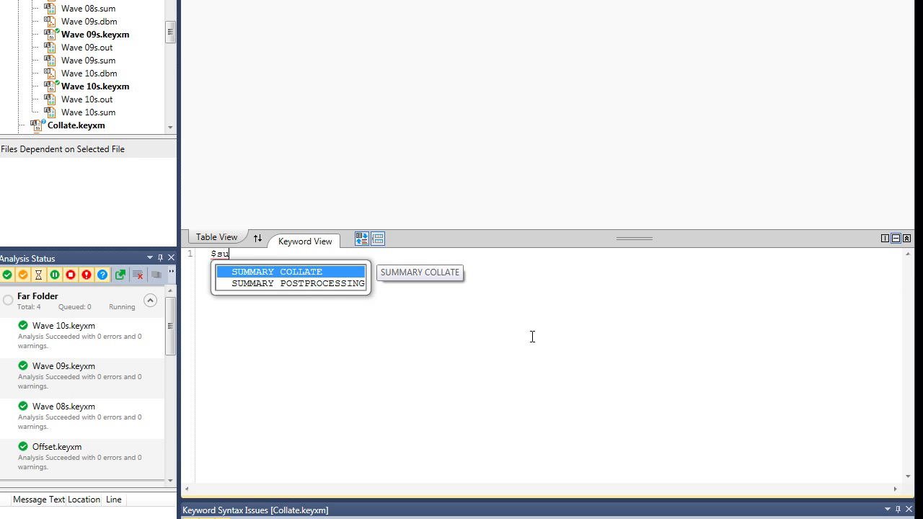
key("Return")
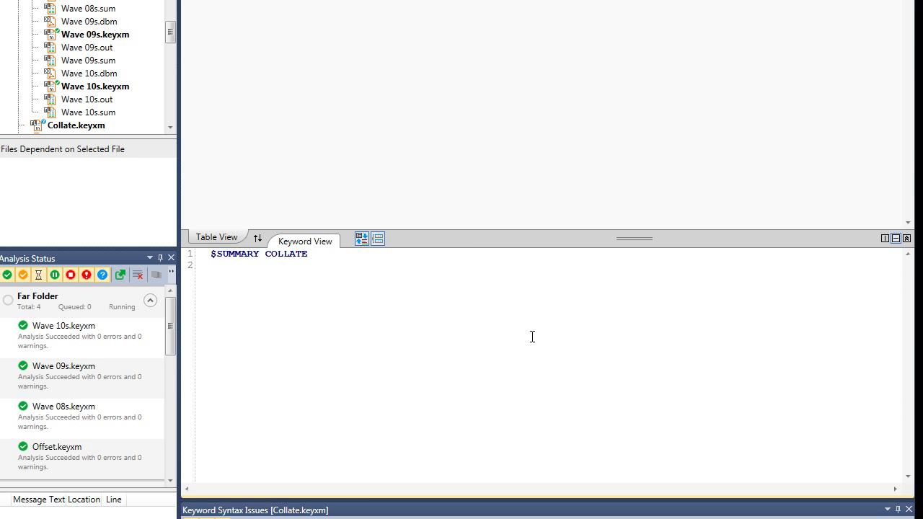
type("*")
key("Down")
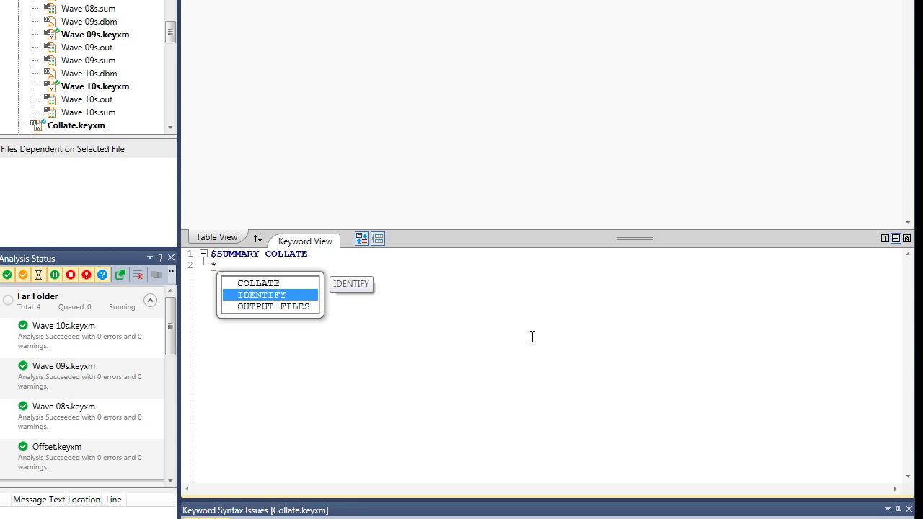
key("Return")
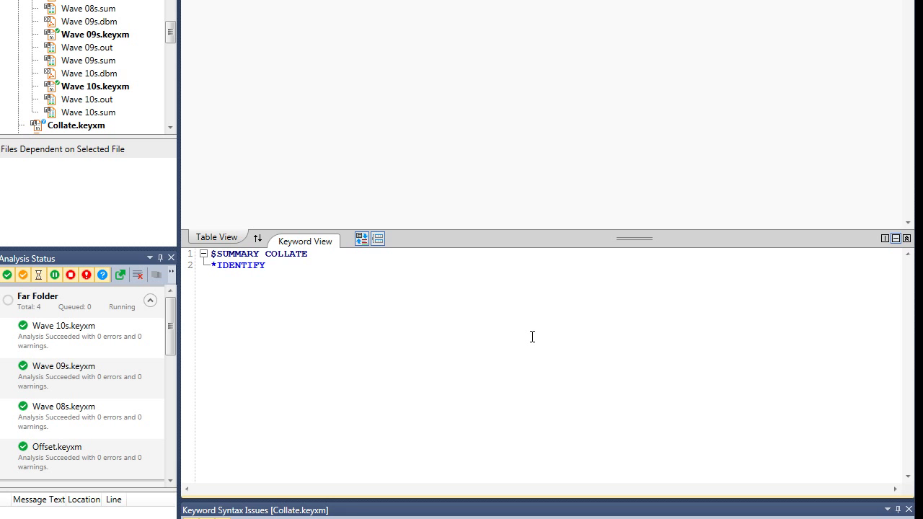
key("Down")
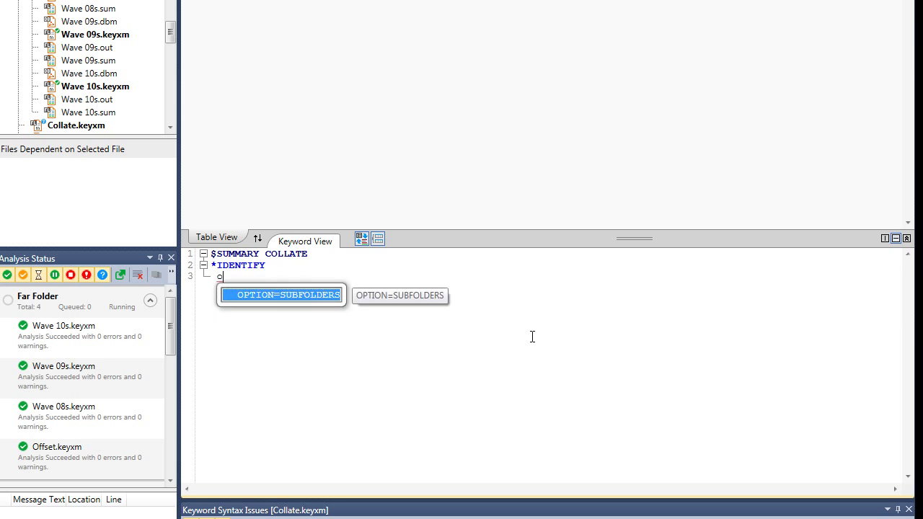
key("Return")
key("Return")
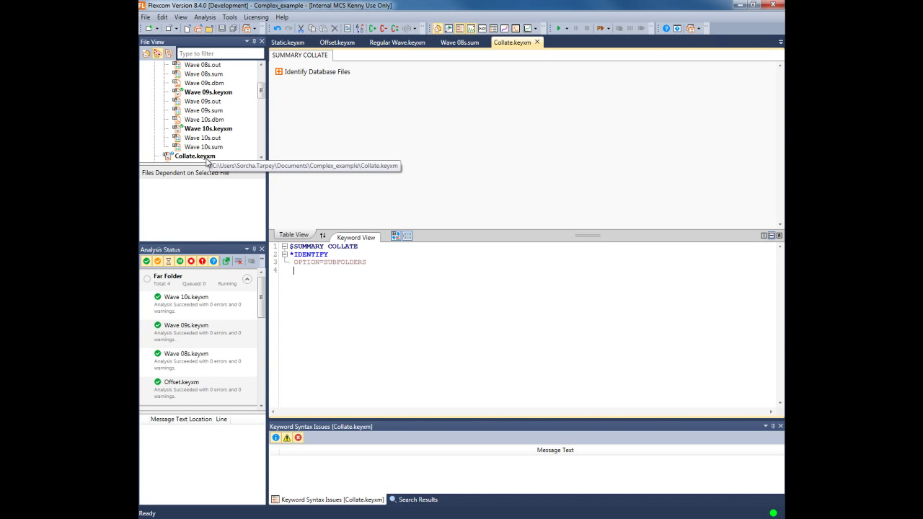
Run the analysis for Collate.keyxm.
left_click(205, 156)
right_click(208, 162)
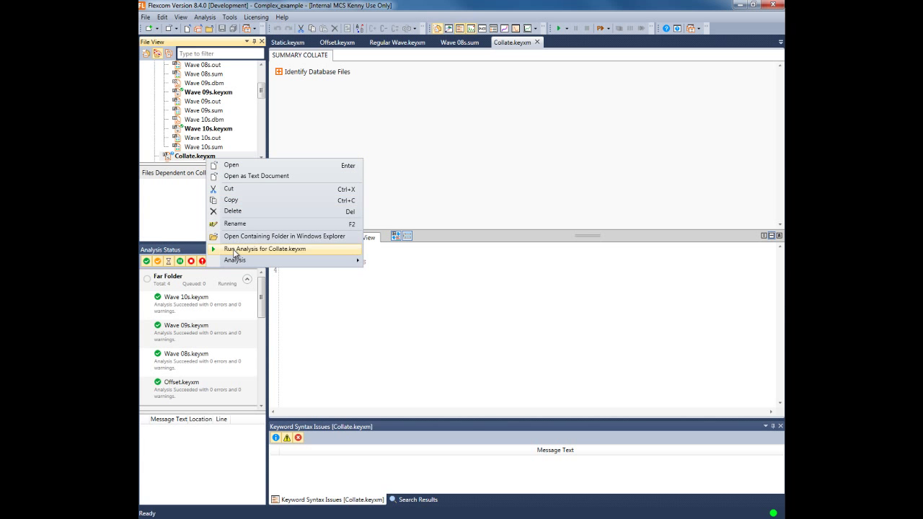
left_click(234, 249)
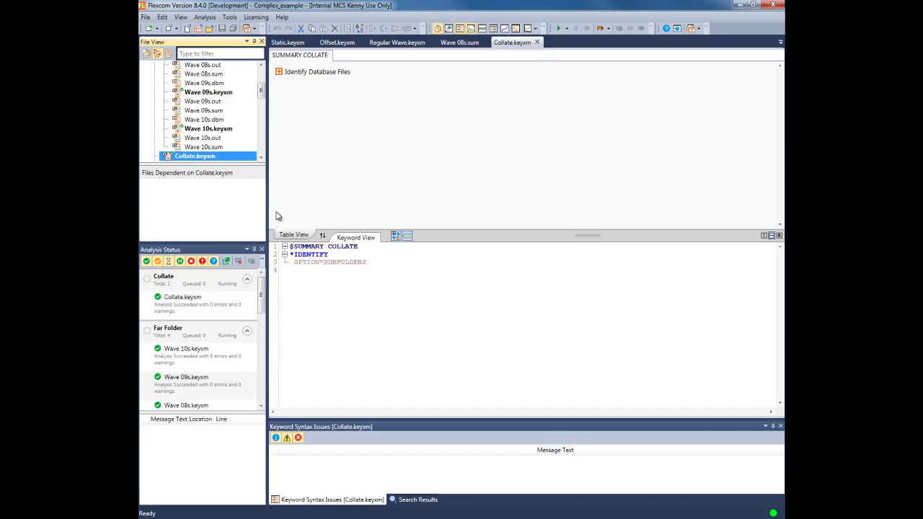
Open the Collate.out output file and review its collation properties and the collated force envelope results.
left_click(262, 158)
left_click(262, 158)
left_click(262, 158)
left_click(262, 158)
left_click(262, 158)
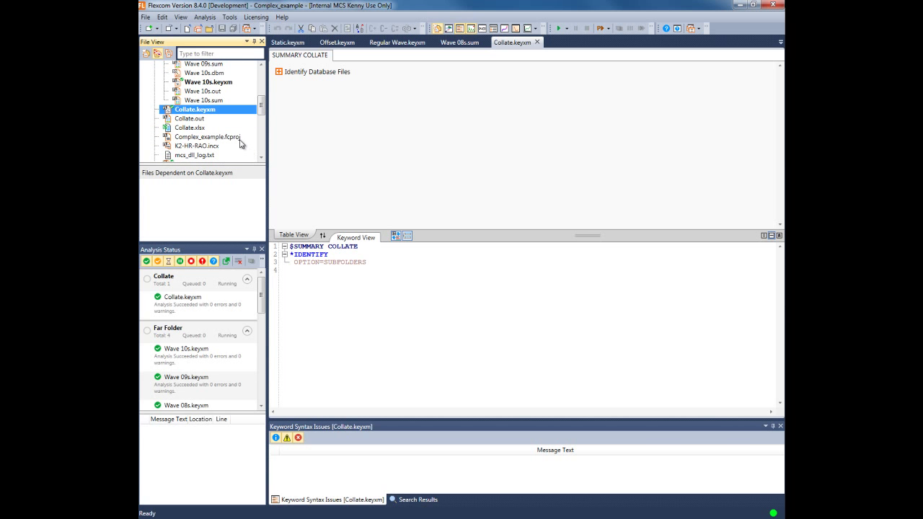
double_click(198, 120)
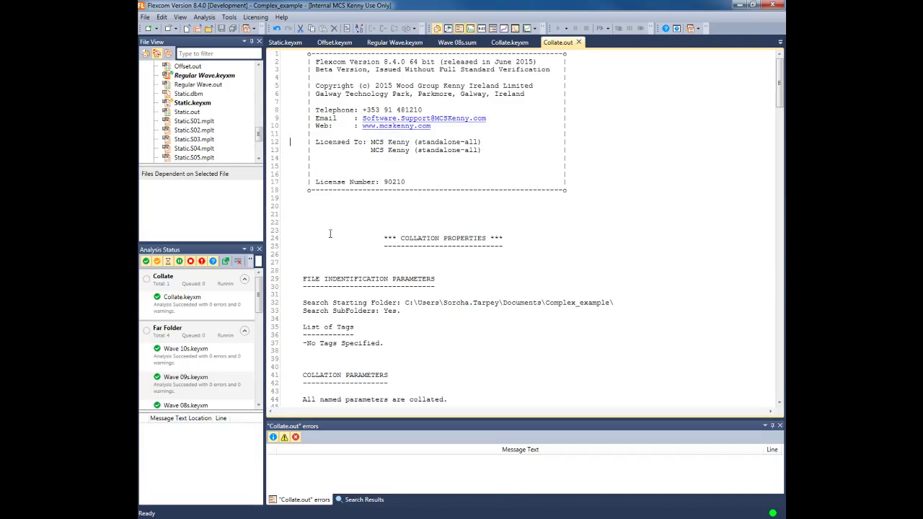
scroll(334, 242, "down", 4)
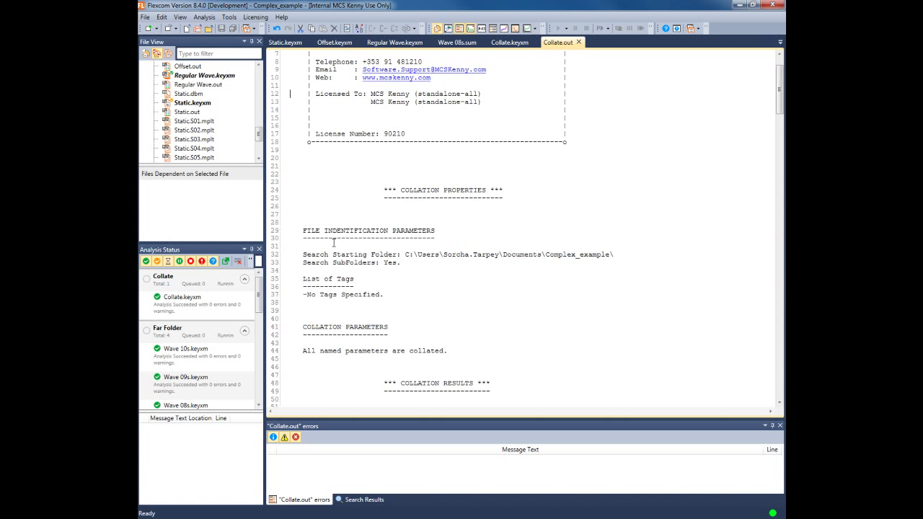
scroll(334, 242, "down", 8)
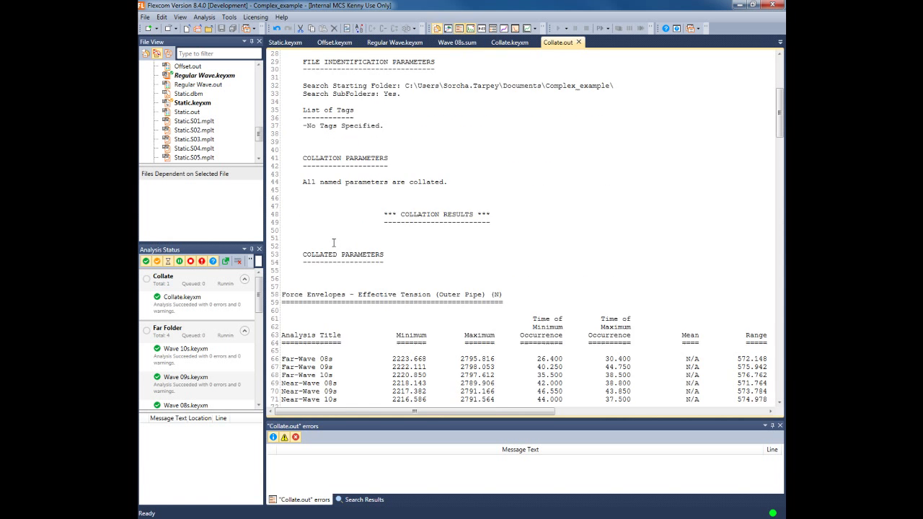
Review the remaining collated force envelope tables and their result paths in Collate.out and close the file.
scroll(334, 242, "down", 6)
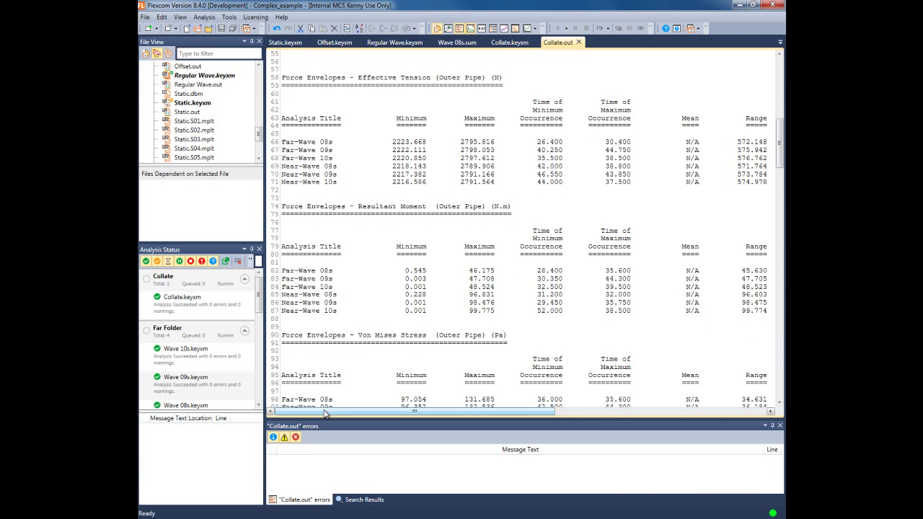
left_click_drag(325, 412, 543, 402)
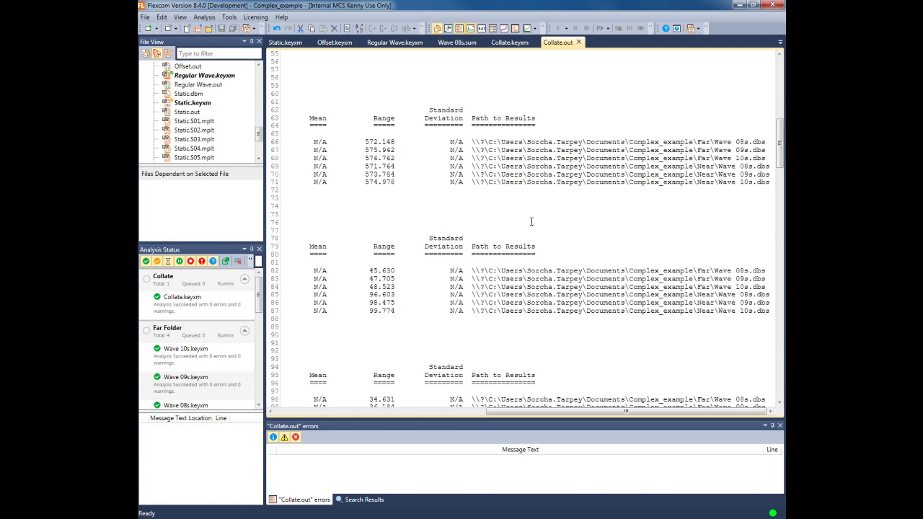
left_click(579, 42)
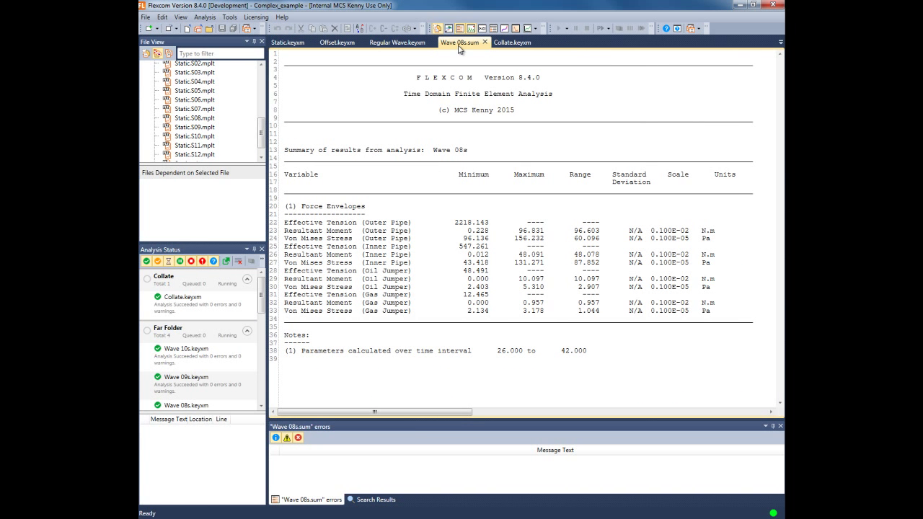
Open the Model View for the Near Wave 08s analysis, frame the vessel and riser closely, and play the animation.
left_click(438, 28)
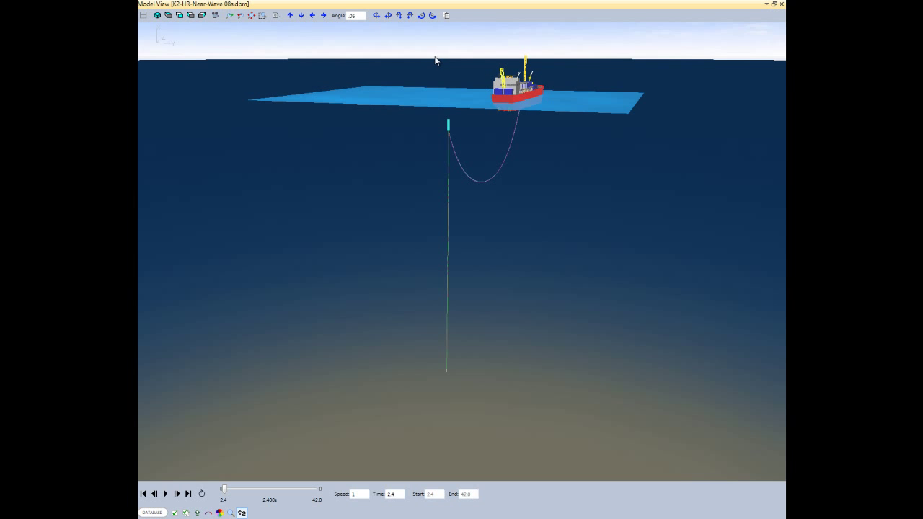
left_click_drag(442, 88, 431, 185)
scroll(431, 185, "up", 5)
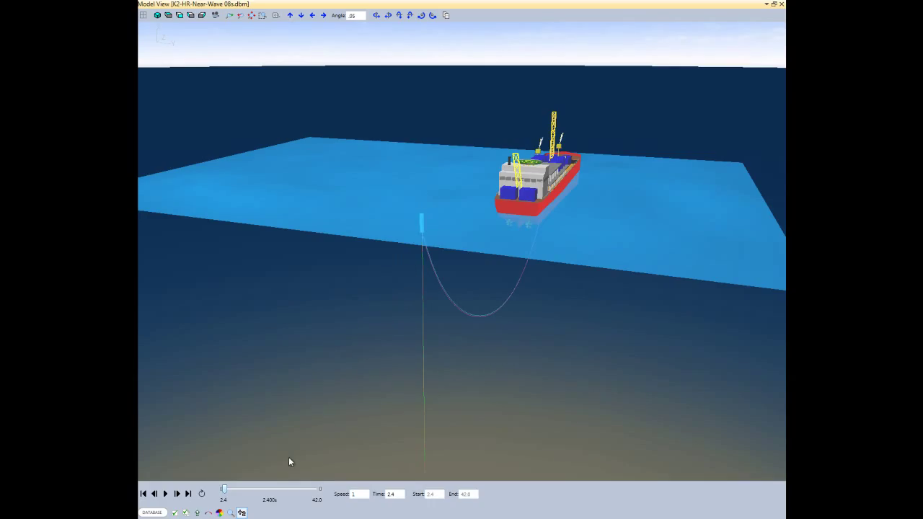
left_click(166, 495)
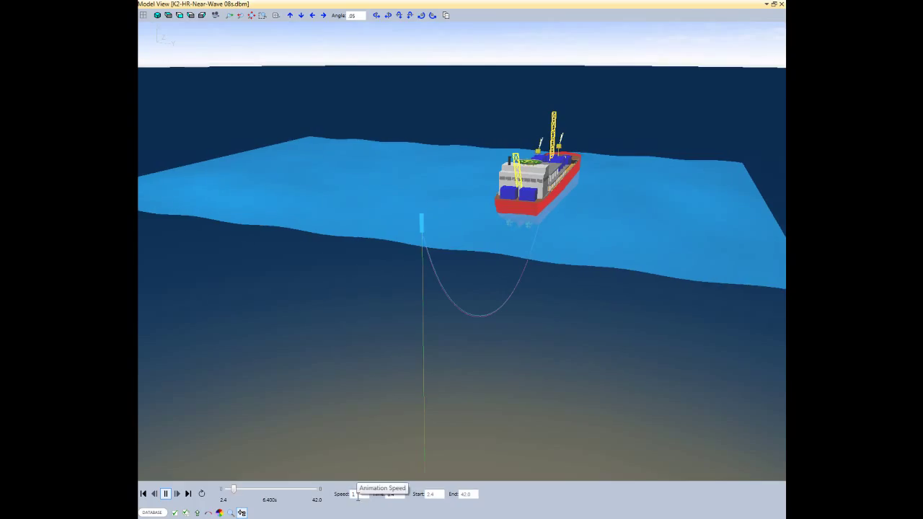
Try an animation speed of 2 and restore the speed to 1.
left_click(358, 495)
key("BackSpace")
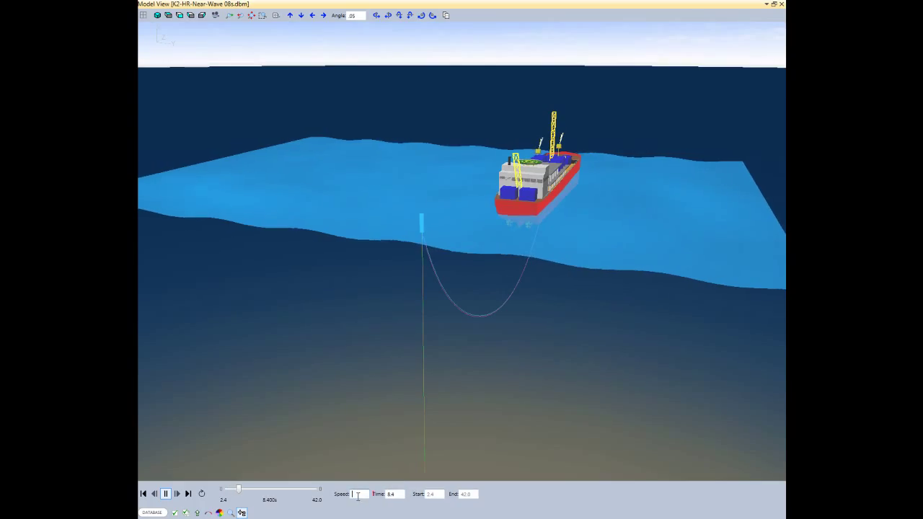
type("2")
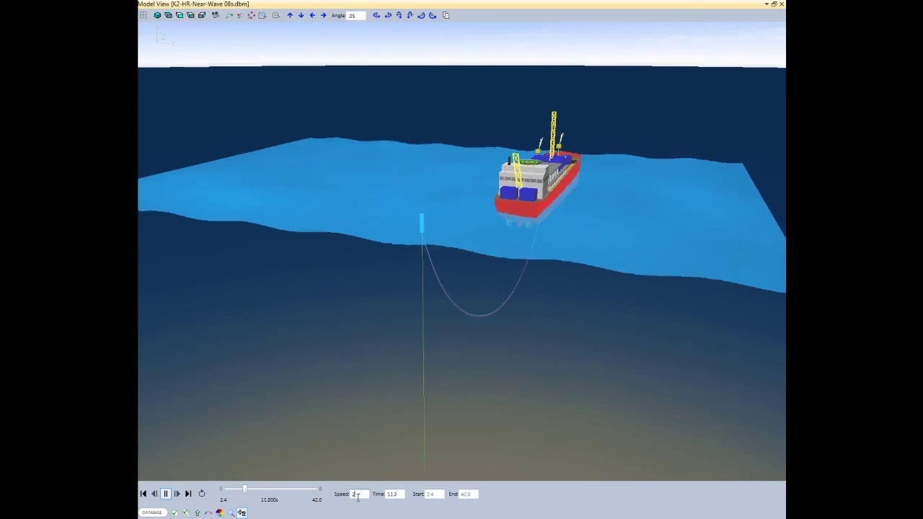
key("BackSpace")
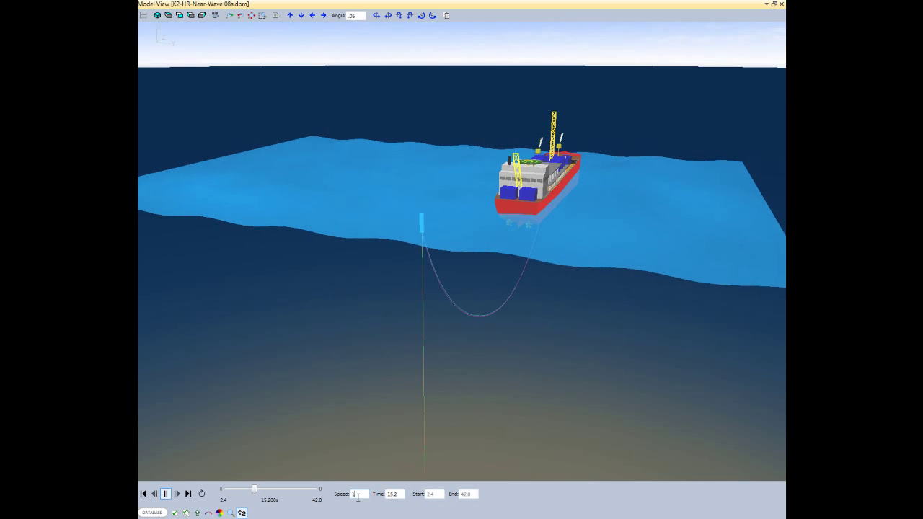
type("1")
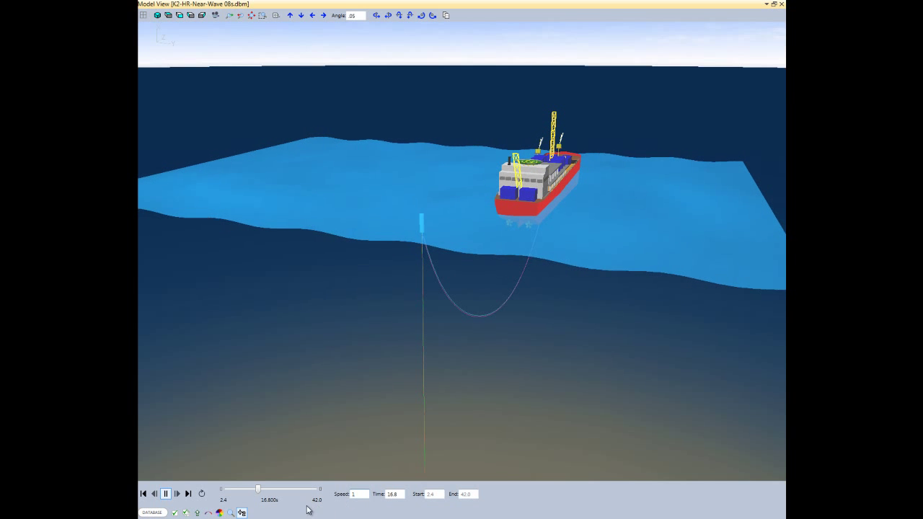
Pause the animation and step through individual frames forwards and backwards.
left_click(167, 496)
left_click(176, 497)
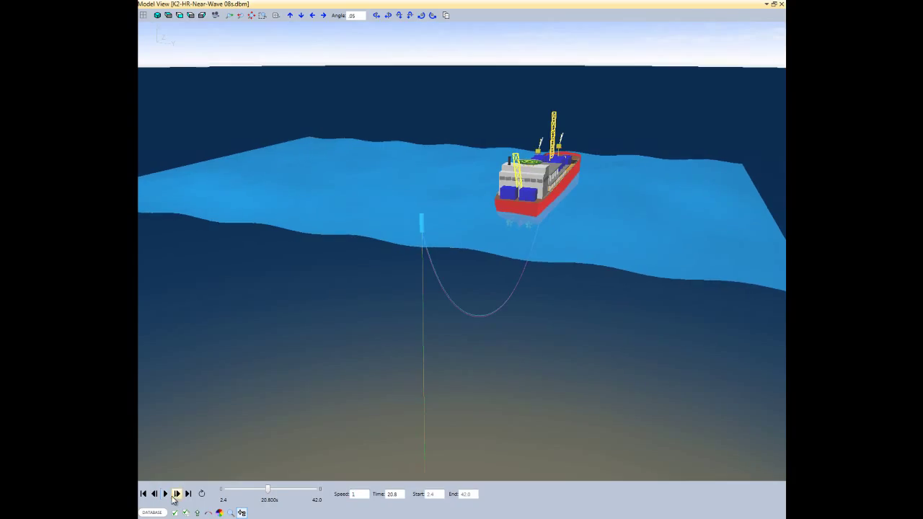
left_click(156, 497)
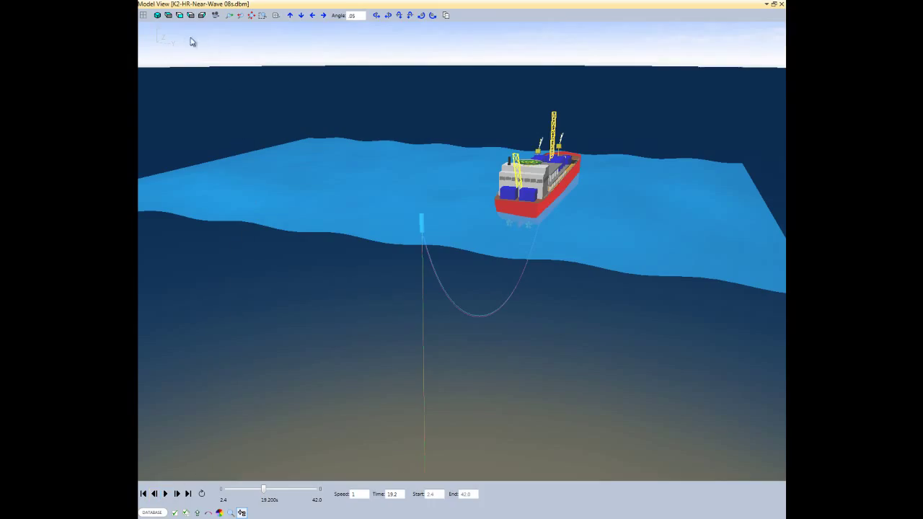
Switch the model to a two-dimensional side elevation and examine the buoyancy tank at the riser's upper end up close.
left_click(180, 16)
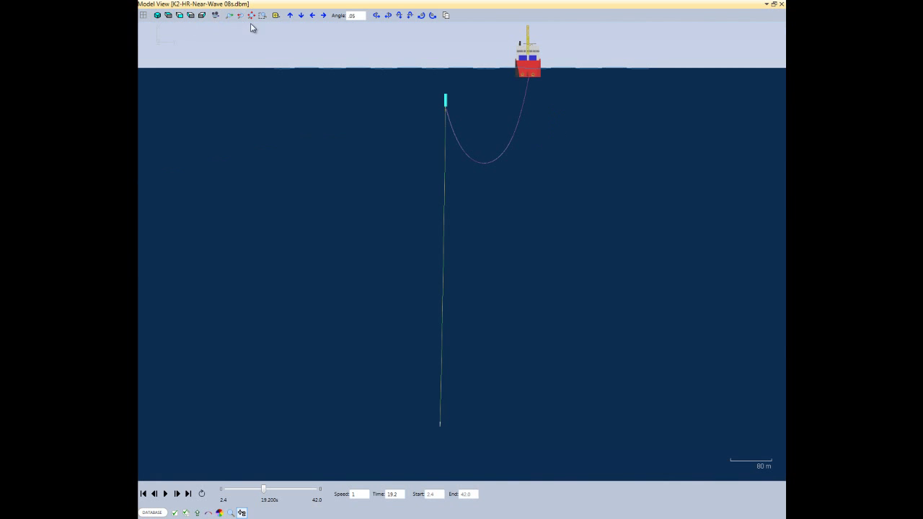
left_click_drag(415, 110, 426, 255)
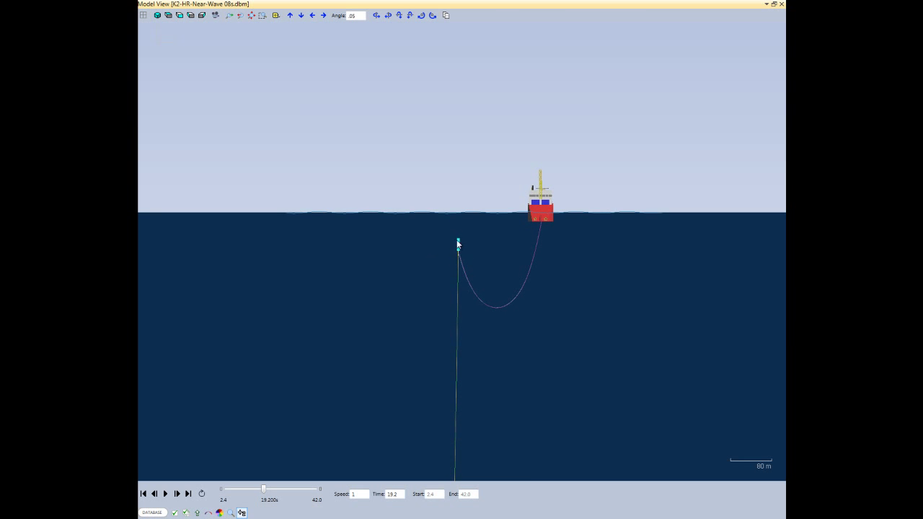
scroll(446, 245, "up", 5)
scroll(418, 247, "up", 3)
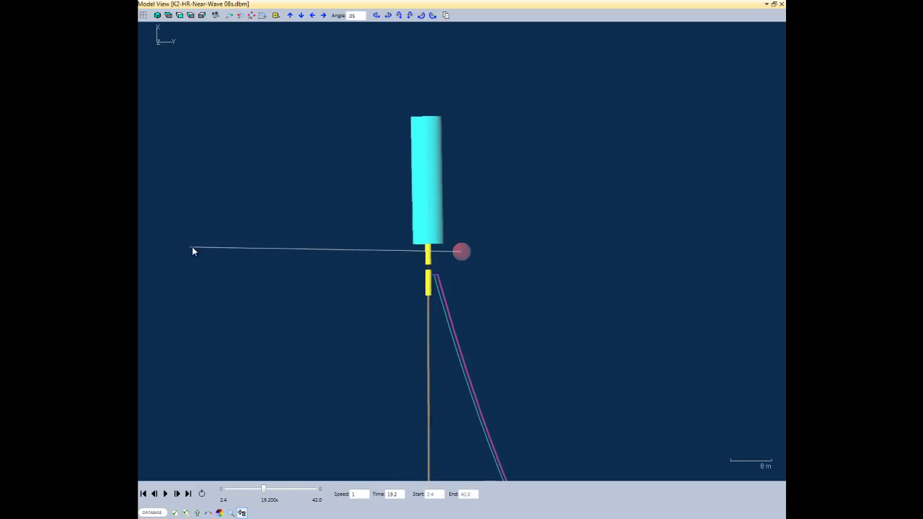
left_click_drag(242, 249, 782, 262)
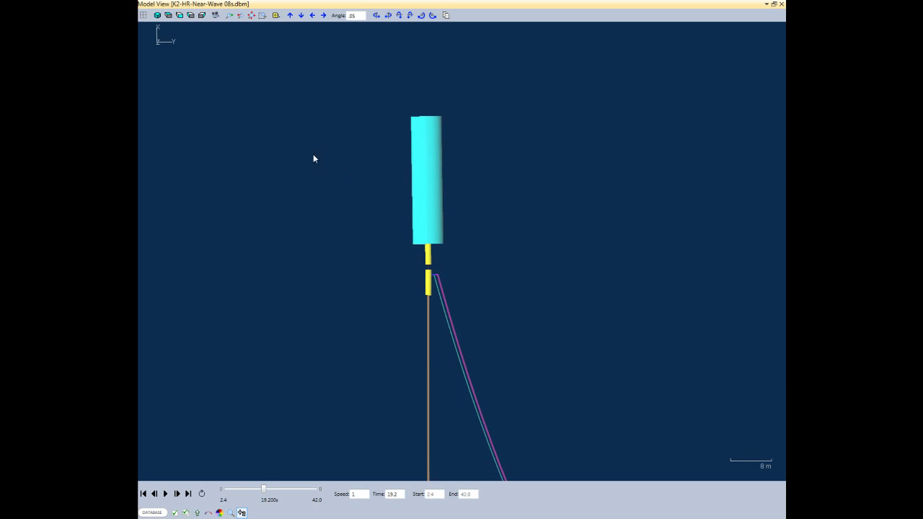
Return to the default 3D view and examine the vessel, jumper and riser from different angles.
left_click(158, 15)
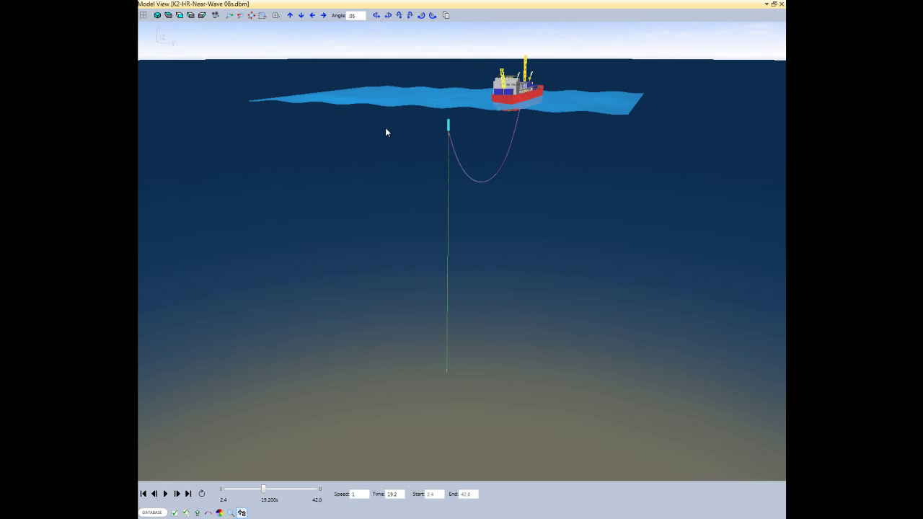
mouse_move(450, 108)
left_mouse_down()
mouse_move(437, 324)
mouse_move(445, 240)
mouse_move(281, 233)
mouse_move(462, 249)
mouse_move(462, 241)
mouse_move(596, 245)
mouse_move(426, 232)
left_mouse_up()
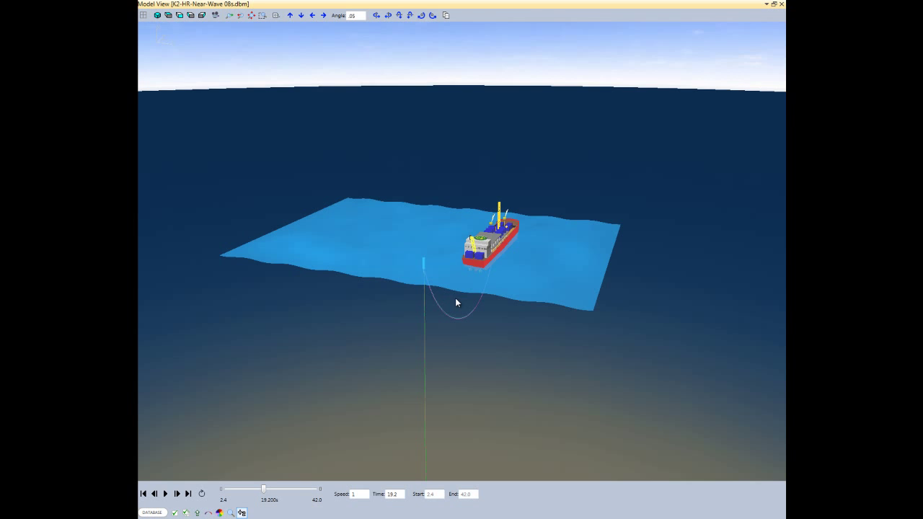
key("Up")
key("Up")
key("Down")
key("Down")
key("Down")
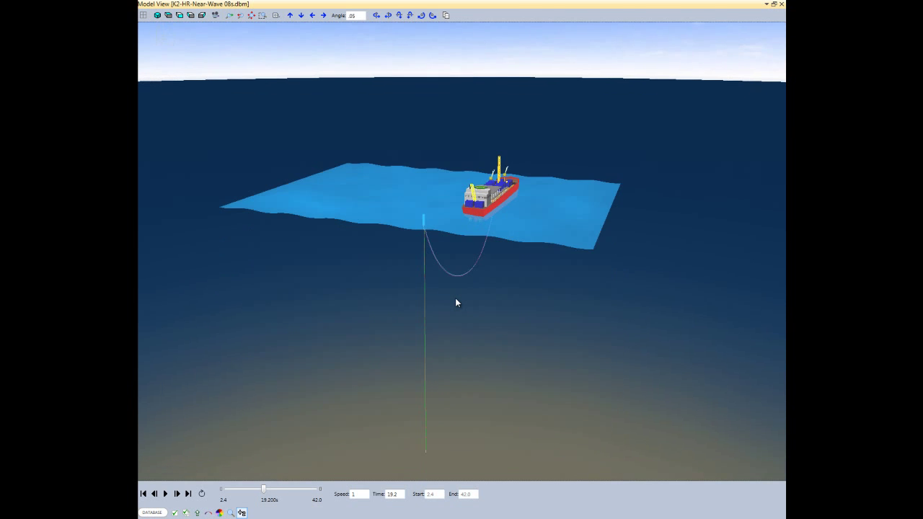
key("Left")
key("Left")
key("Right")
key("Right")
key("Right")
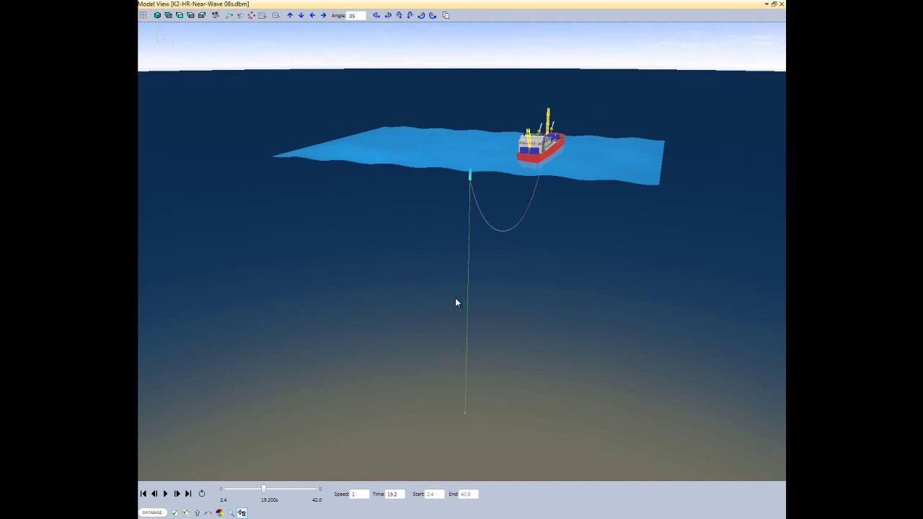
left_click_drag(458, 292, 457, 330)
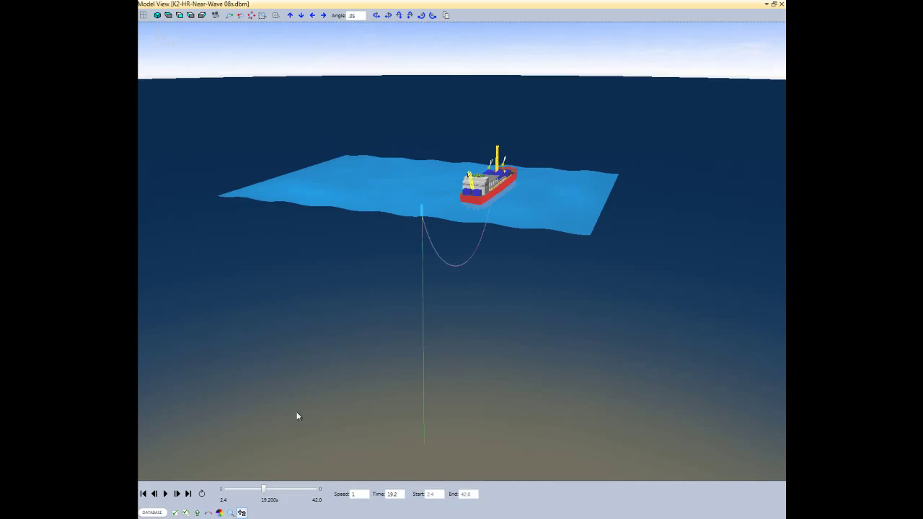
Colour the model by effective tension, inspect the riser and jumper closely, and advance the animation to about 40.7 s.
left_click(220, 513)
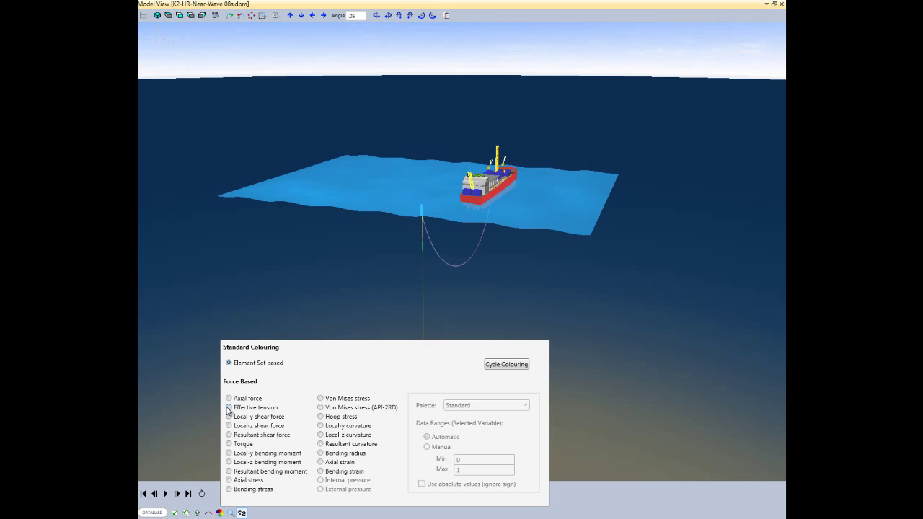
left_click(229, 409)
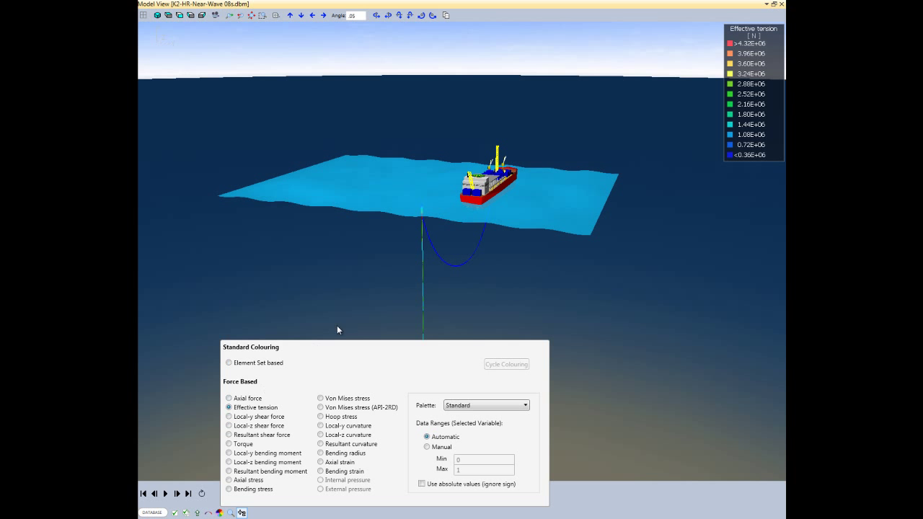
left_click_drag(356, 309, 539, 365)
scroll(412, 240, "up", 5)
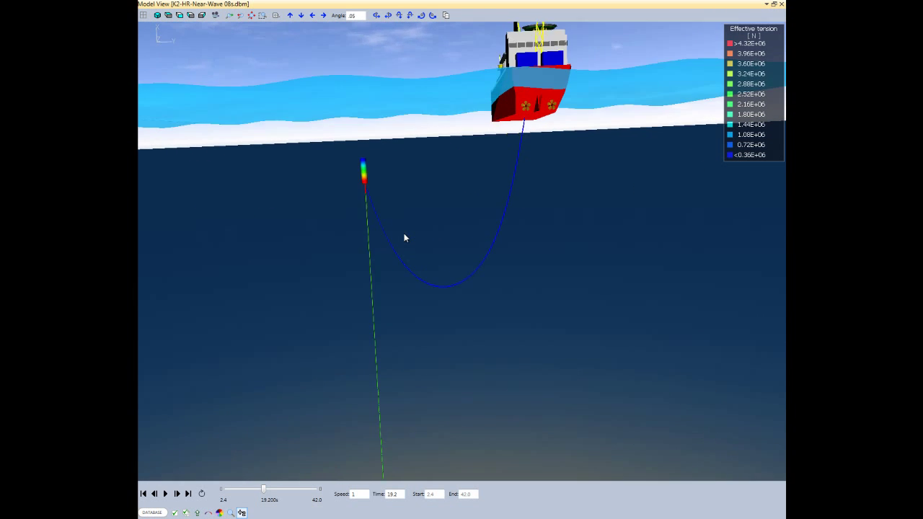
left_click_drag(549, 240, 532, 268)
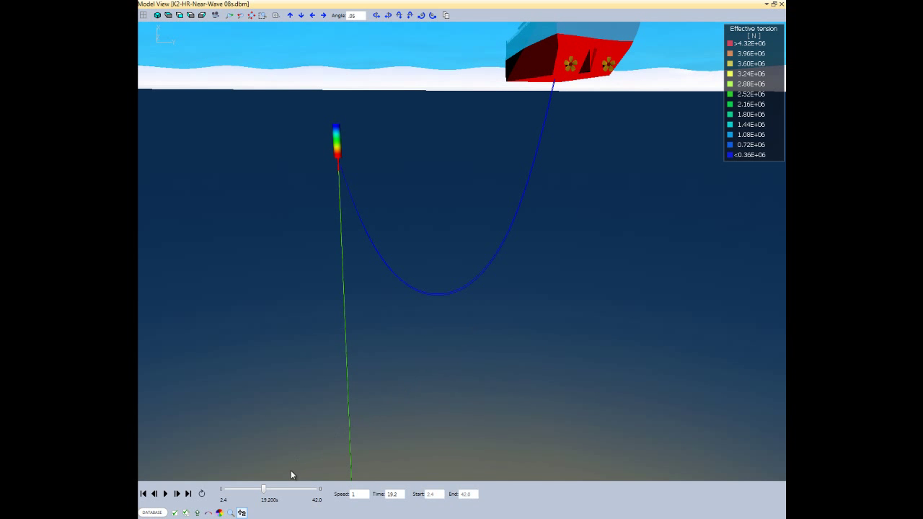
left_click_drag(264, 490, 313, 491)
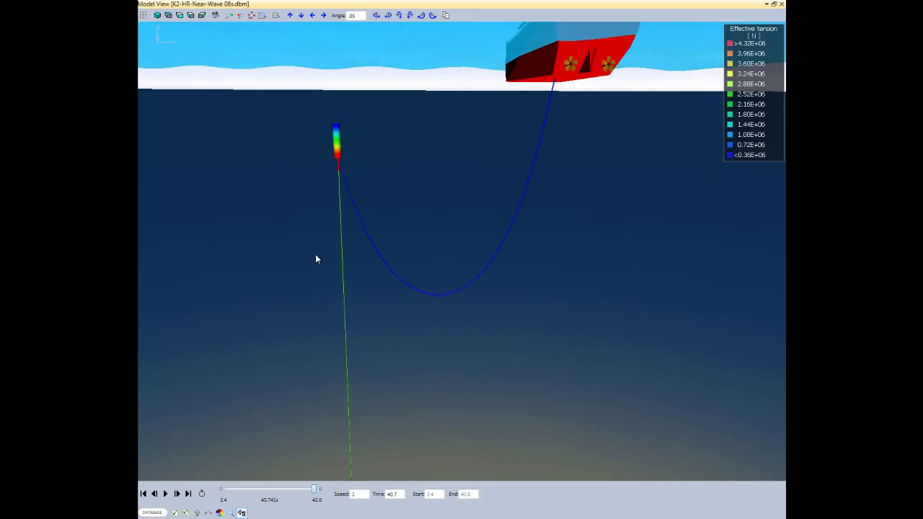
Split the Model View into three panes, show a plan view and an angled 3D view in the smaller panes, and close it.
left_click(143, 15)
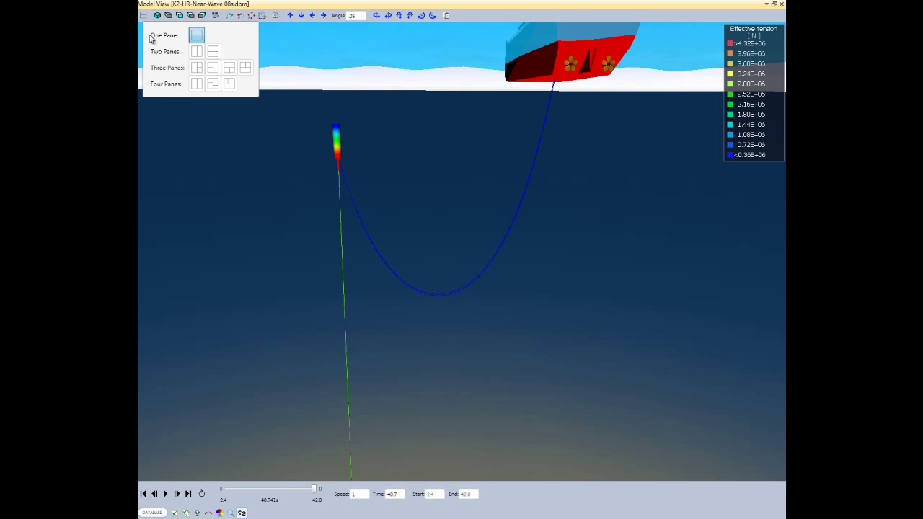
left_click(197, 68)
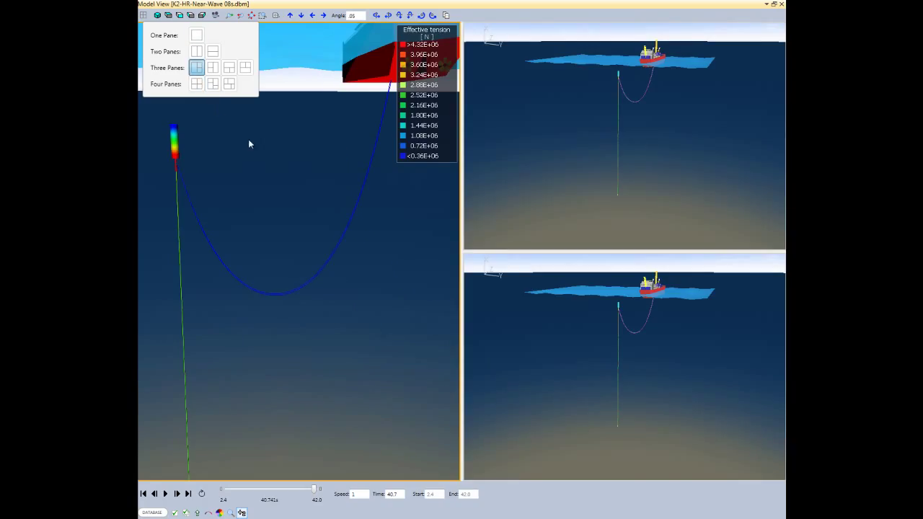
left_click(579, 155)
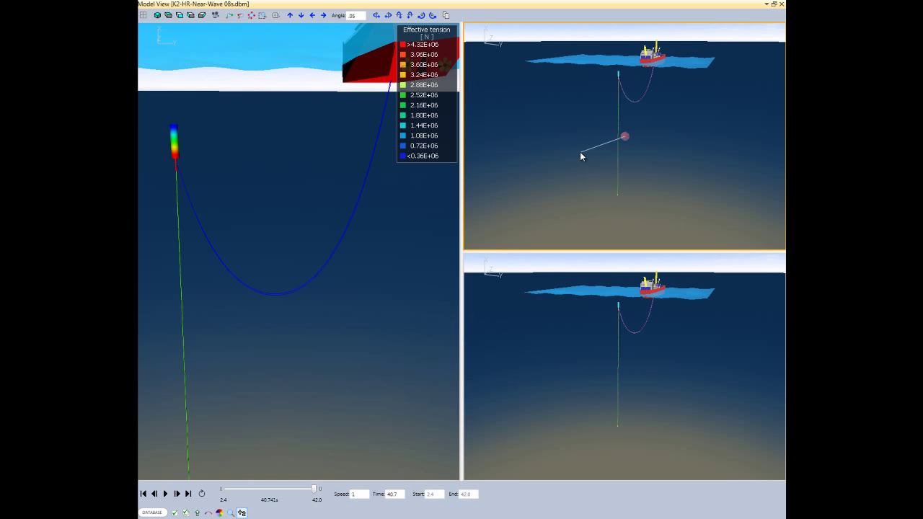
left_click_drag(629, 140, 660, 180)
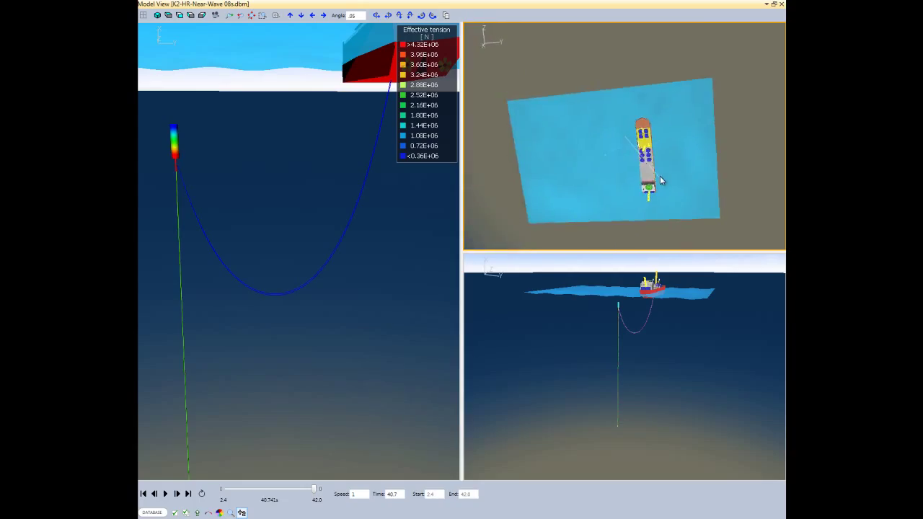
left_click_drag(564, 153, 567, 149)
left_click_drag(645, 354, 650, 404)
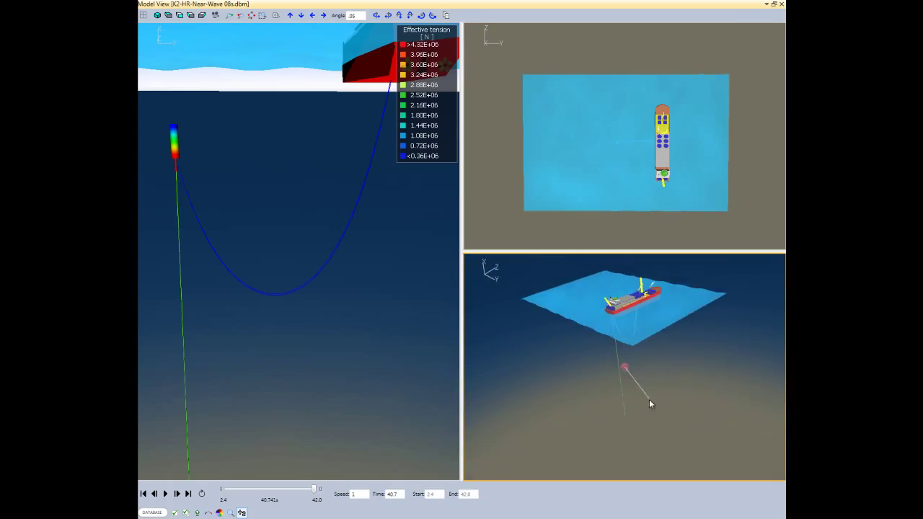
left_click_drag(715, 392, 653, 372)
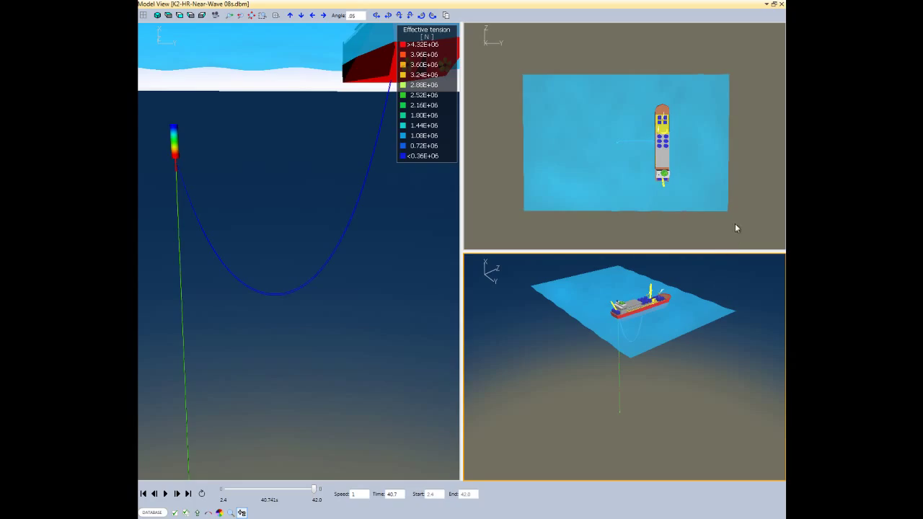
left_click(781, 4)
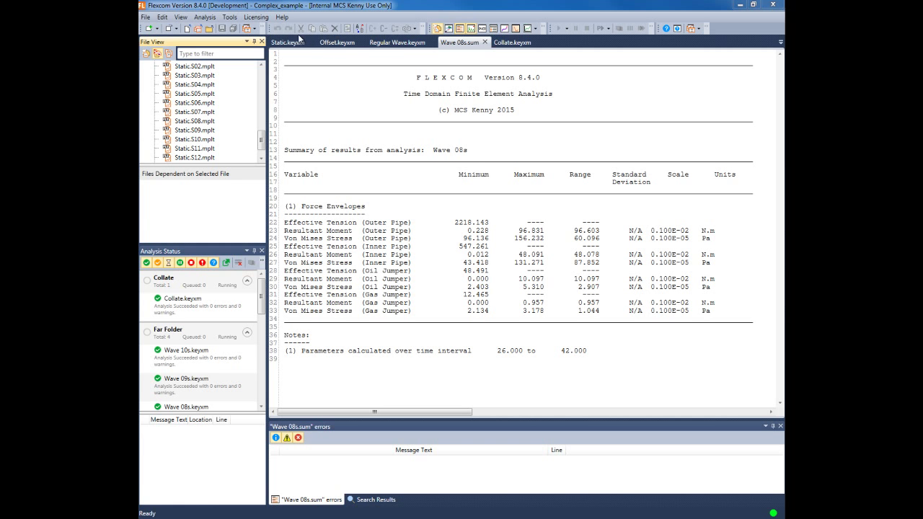
Create a blank generic keyword file in metric units named Code Checking.
left_click(147, 18)
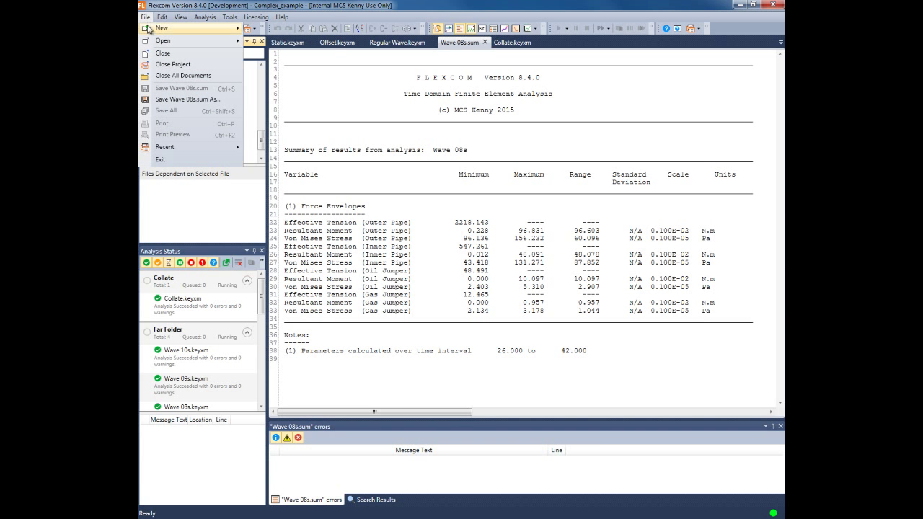
mouse_move(148, 32)
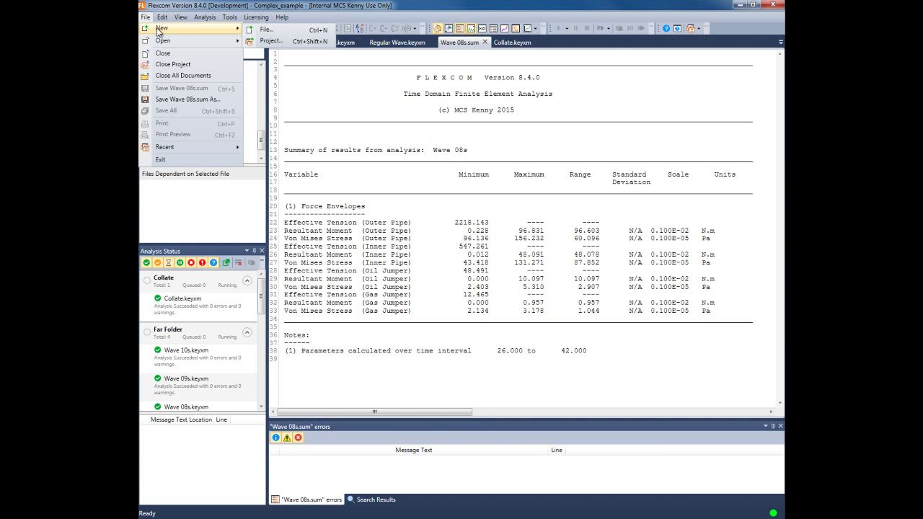
left_click(265, 30)
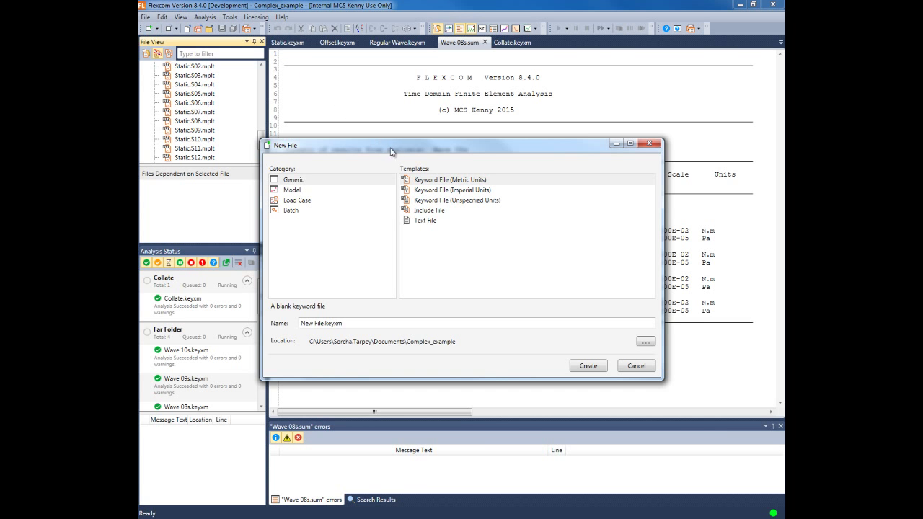
left_click(418, 181)
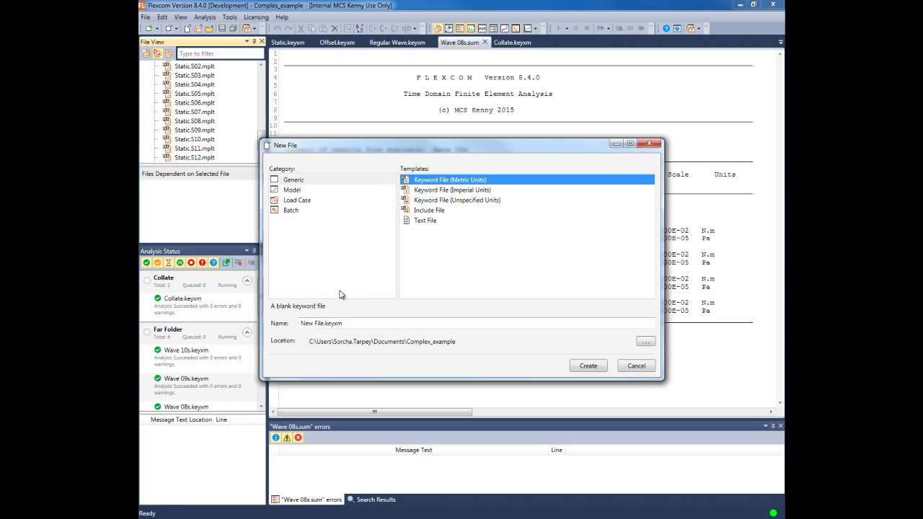
left_click(321, 323)
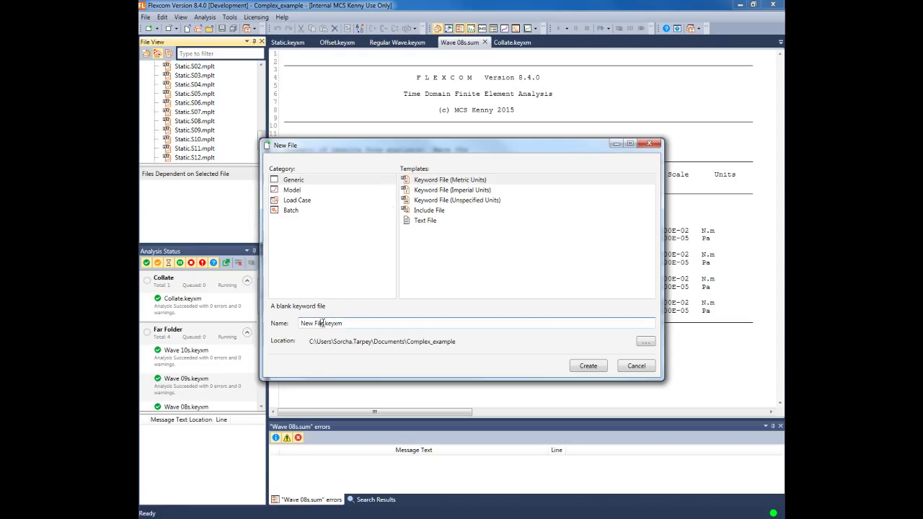
key("shift+Home")
type("Code Checking")
left_click(584, 366)
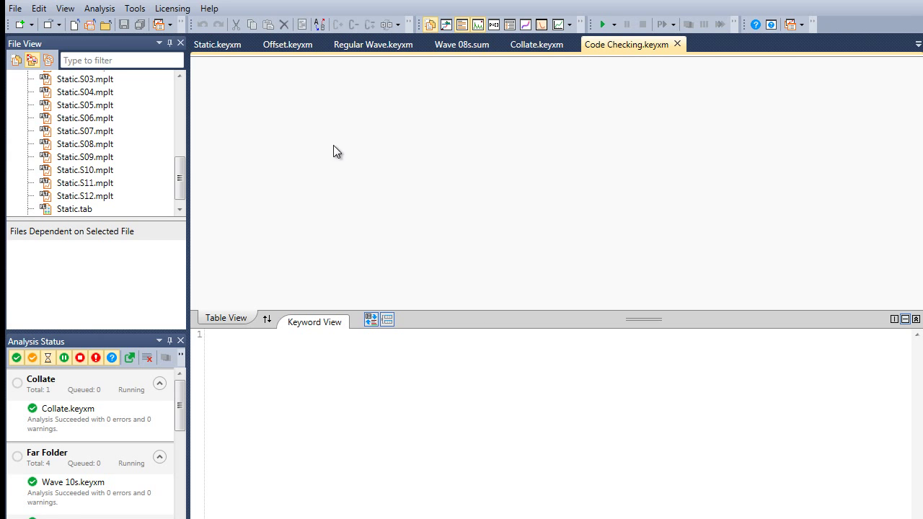
Add a CODE CHECKING section to the new file and give it a Code feature set to DNV-OS-F201.
right_click(291, 83)
mouse_move(297, 92)
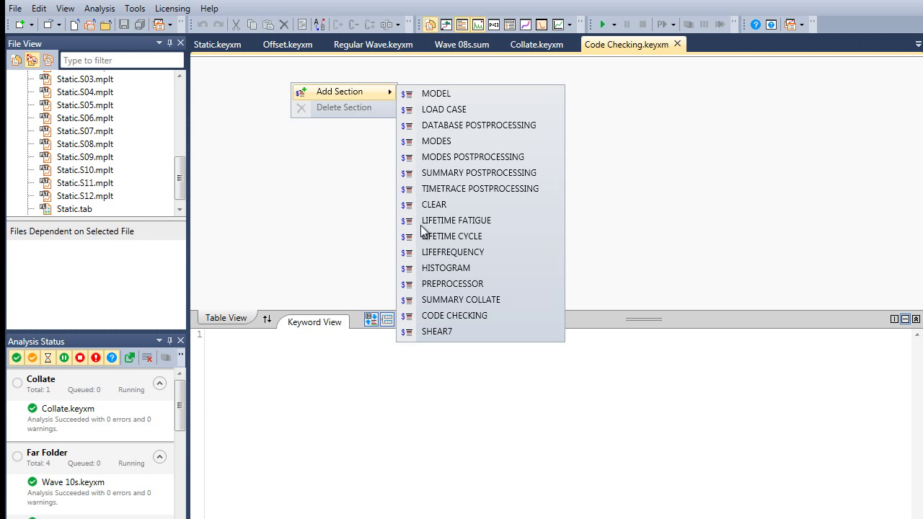
left_click(433, 322)
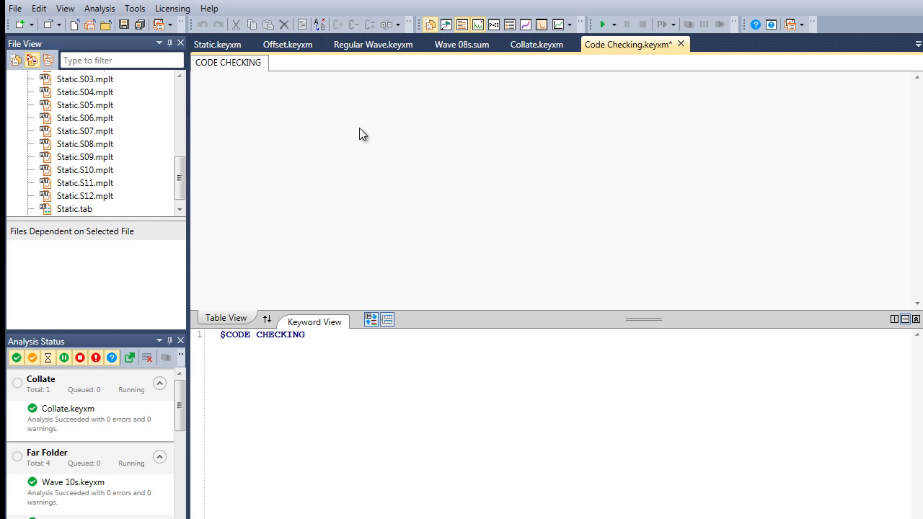
right_click(306, 98)
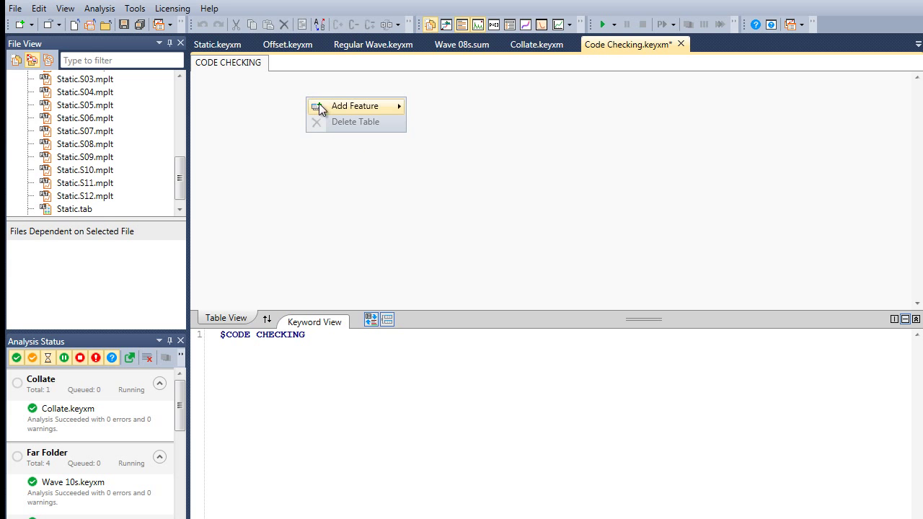
mouse_move(323, 106)
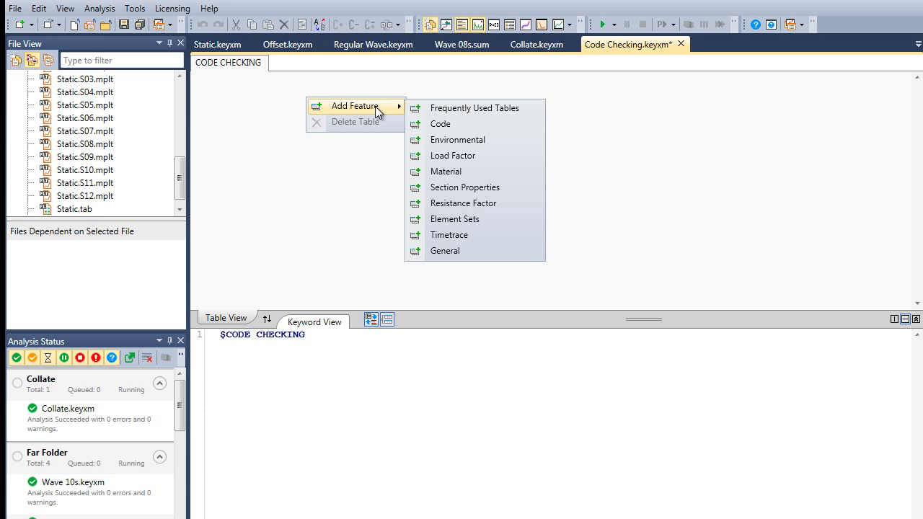
left_click(433, 125)
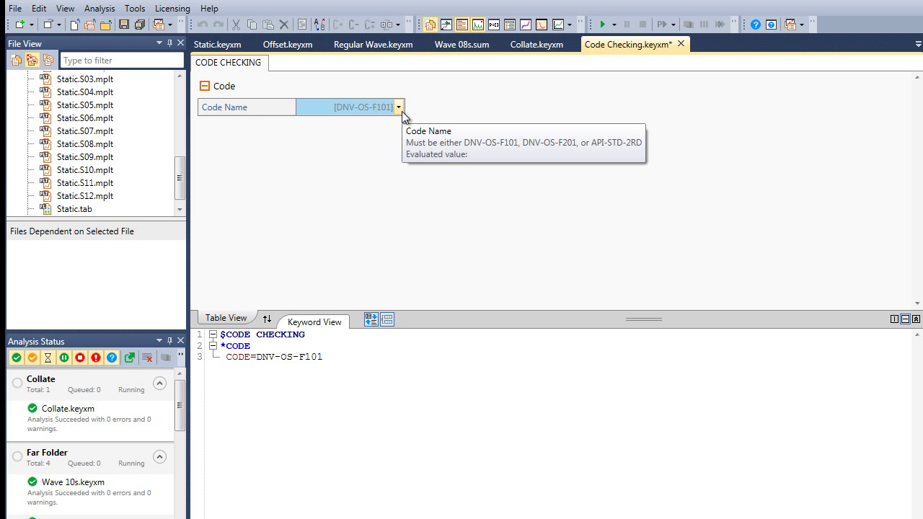
left_click(398, 108)
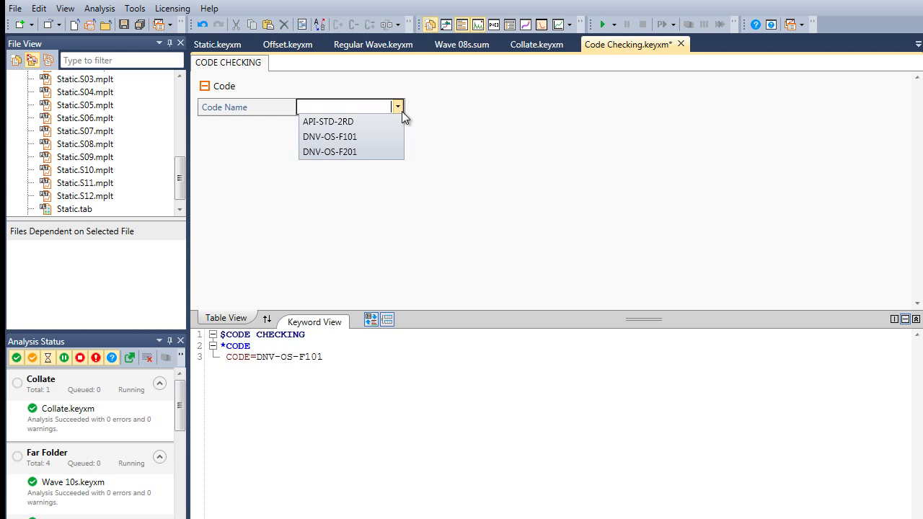
left_click(386, 151)
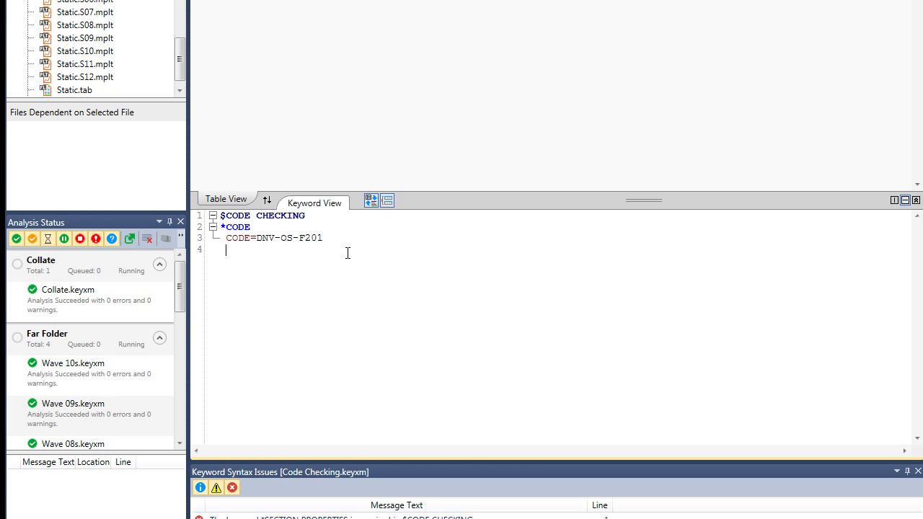
Add an *ENVIRONMENTAL keyword below the code definition in the keyword text.
type("*")
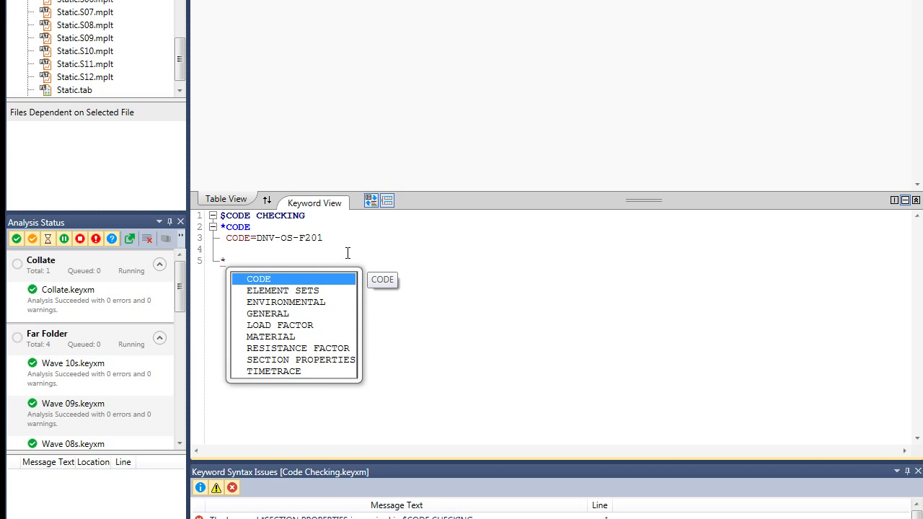
key("Down")
key("Down")
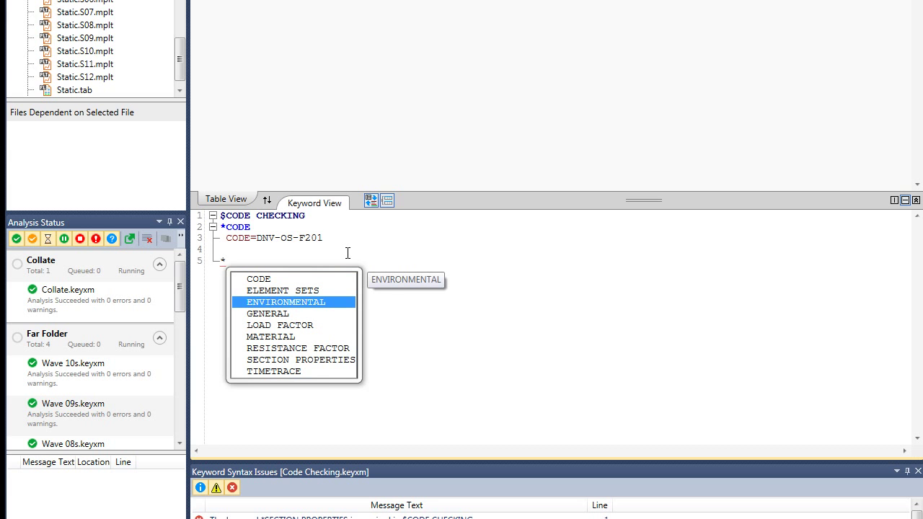
key("Return")
key("Return")
Enter "Near\Wave 08s" as the first environmental file and assign it the Outer Pipe element set.
type("E")
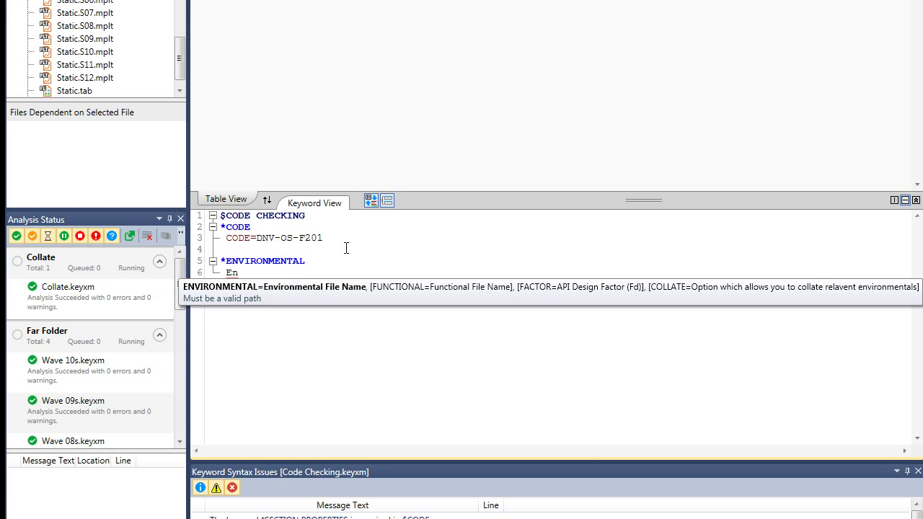
type("n")
key("Return")
type("\"")
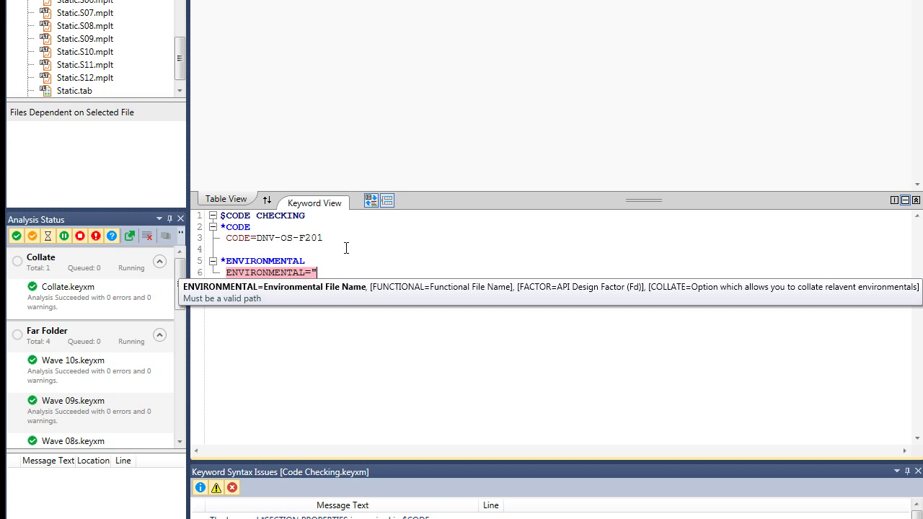
type("Near\\Wave 08s")
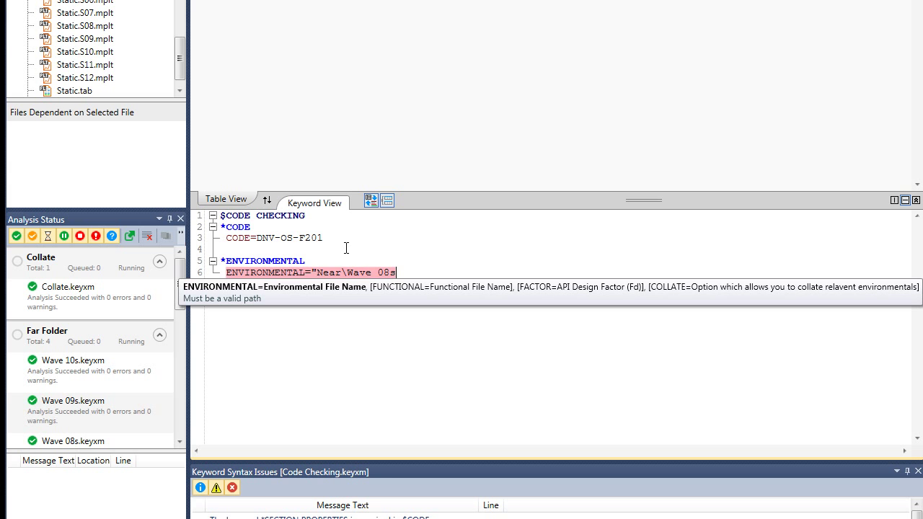
type("\"")
key("Return")
type("SET=")
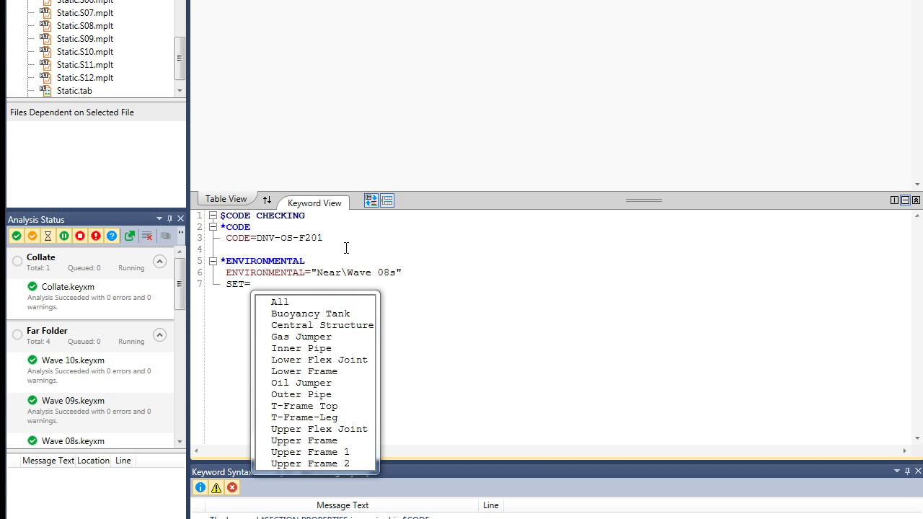
type("ou")
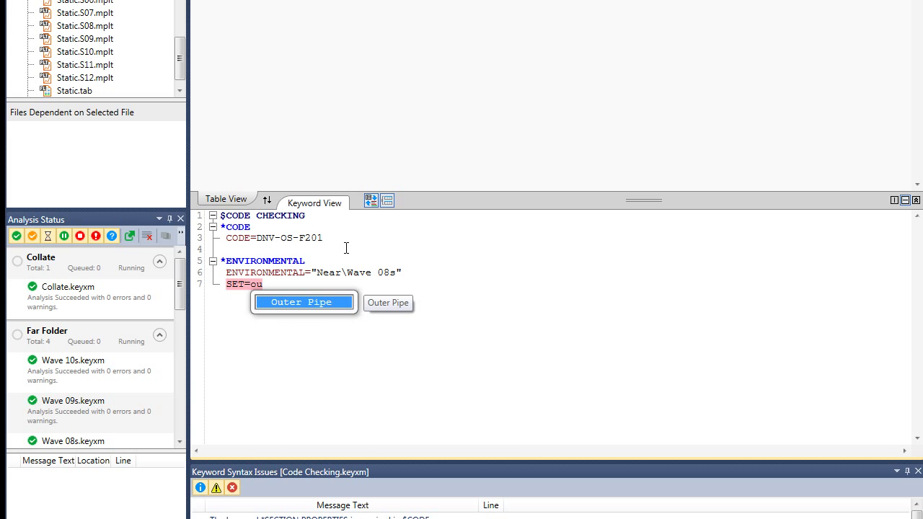
key("Return")
key("Return")
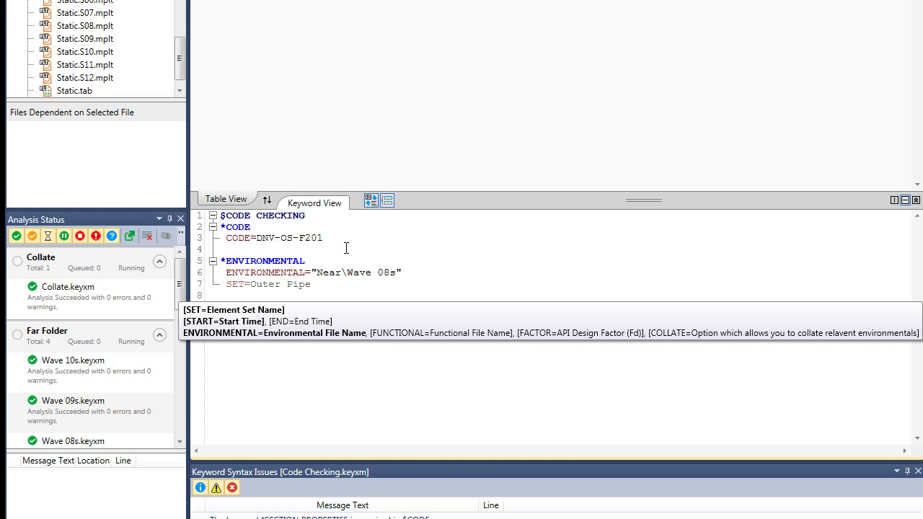
Add "Near\Wave 09s" as the second environmental file, with Outer Pipe as its element set.
type("Env")
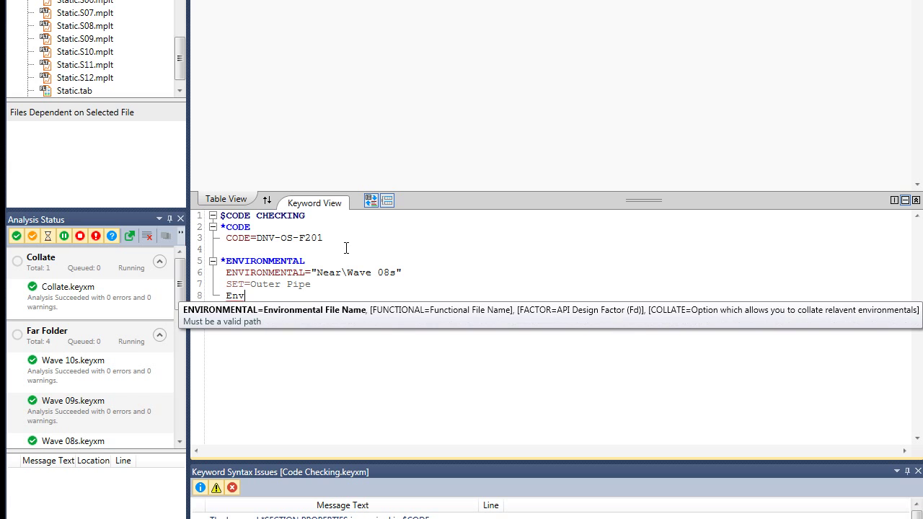
key("Return")
type("\"")
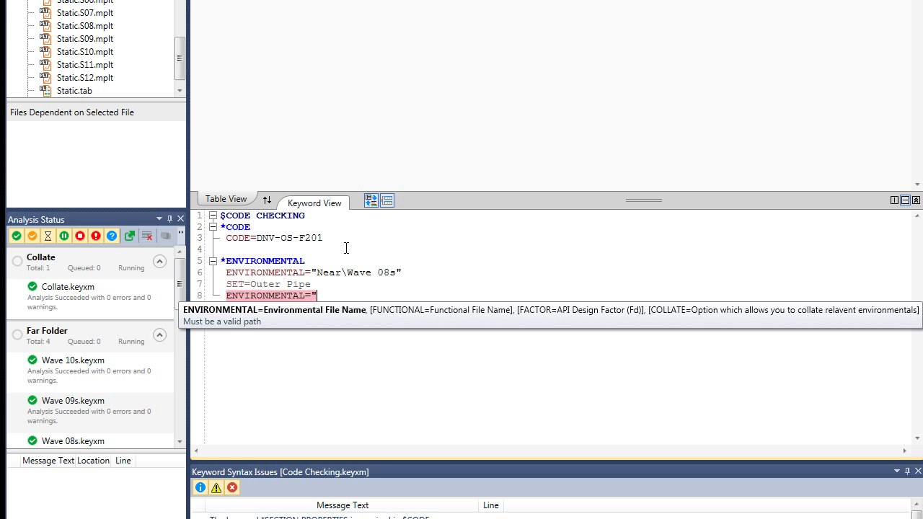
type("Near\\Wave 09s\"")
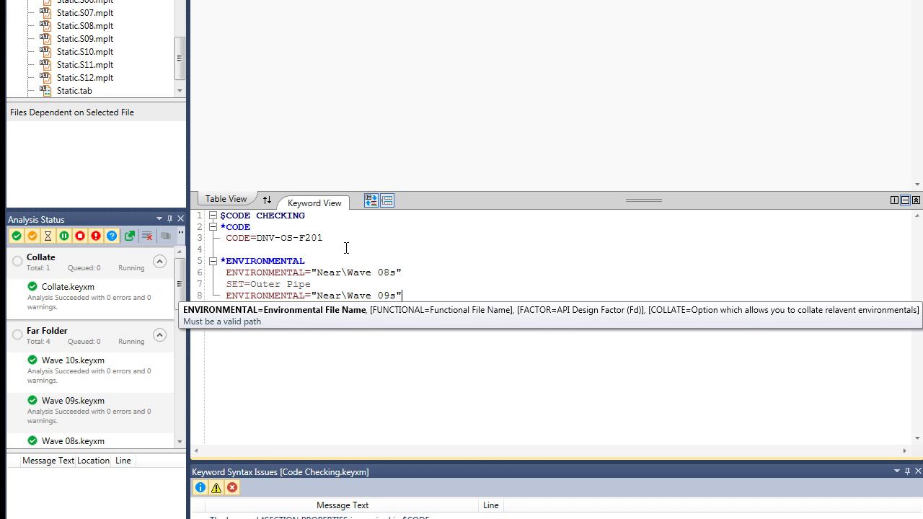
key("Return")
type("S")
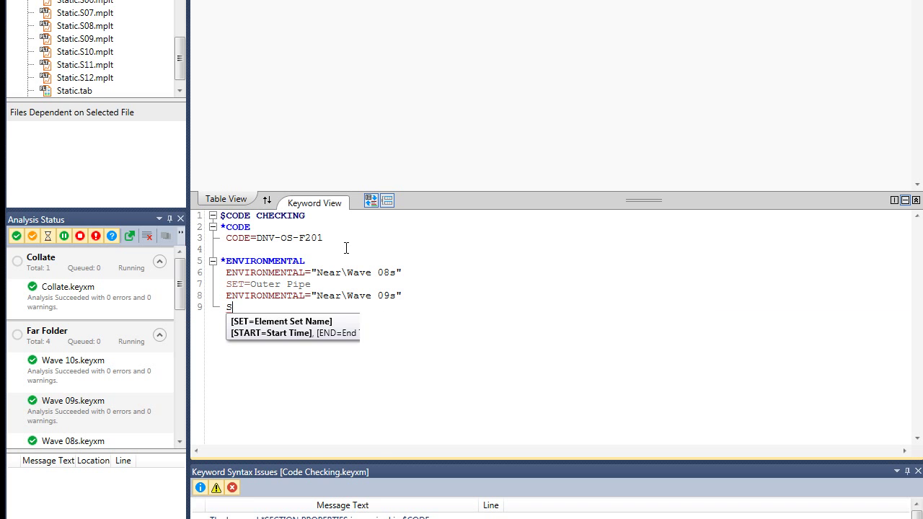
type("ET=Ou")
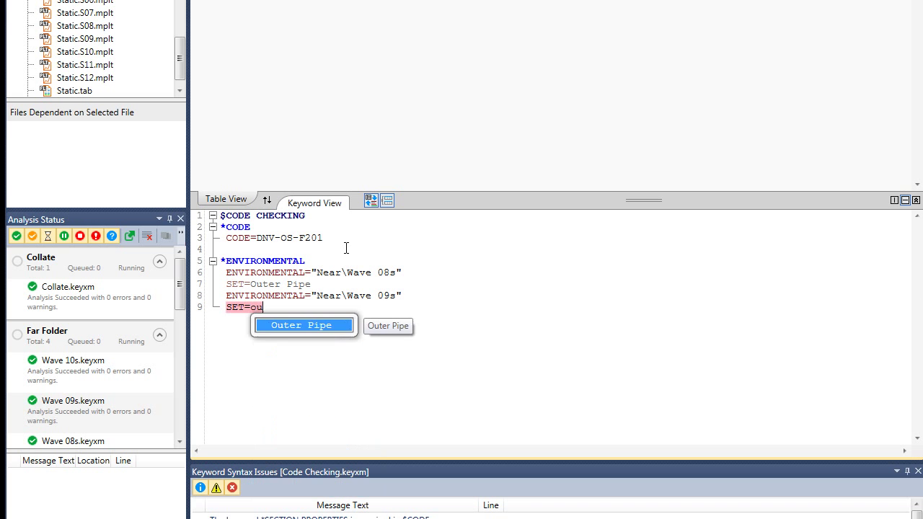
key("Return")
key("Return")
Add "Near\Wave 10s" as the third environmental file, with Outer Pipe as its element set.
type("ENVIRONMENTAL=\"Nea")
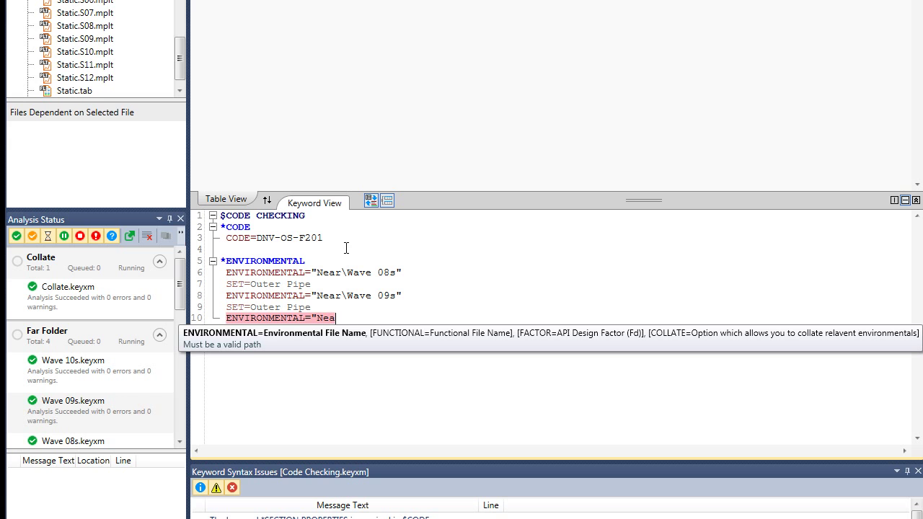
type("r\\Wave 10s")
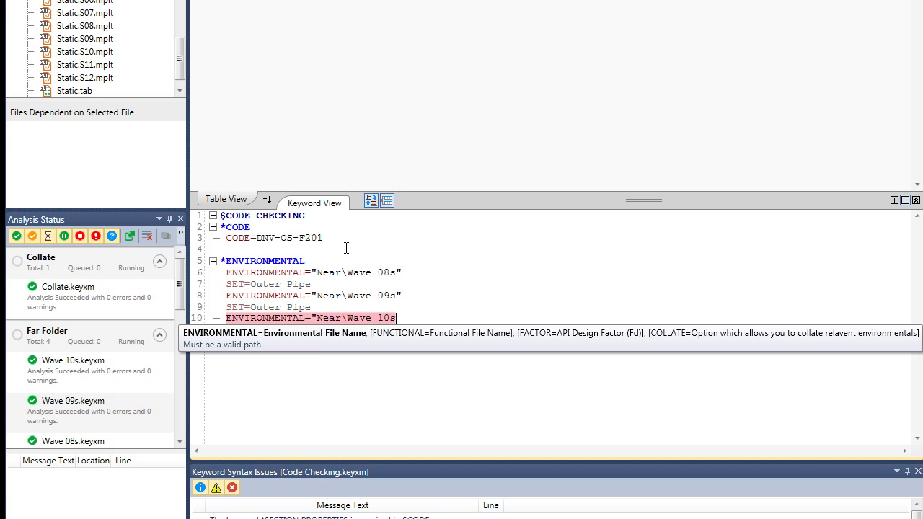
type("\"")
key("Return")
type("SE")
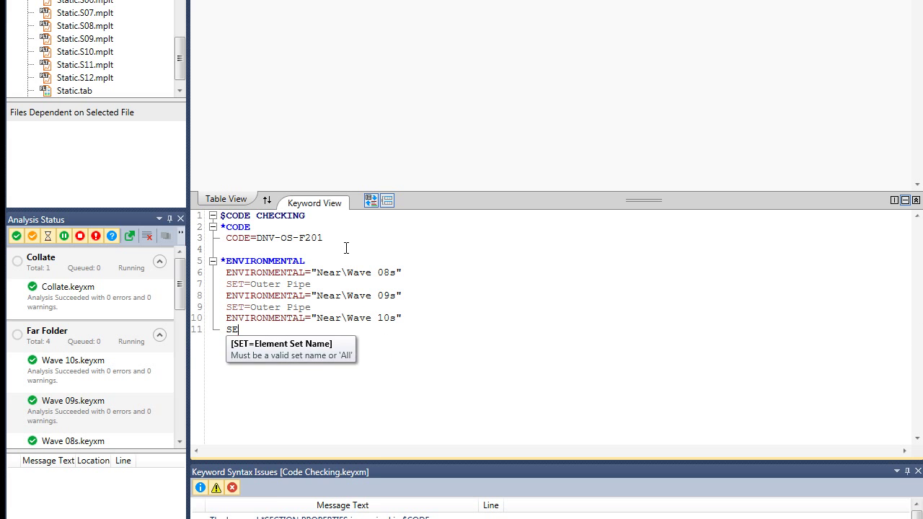
type("T=ou")
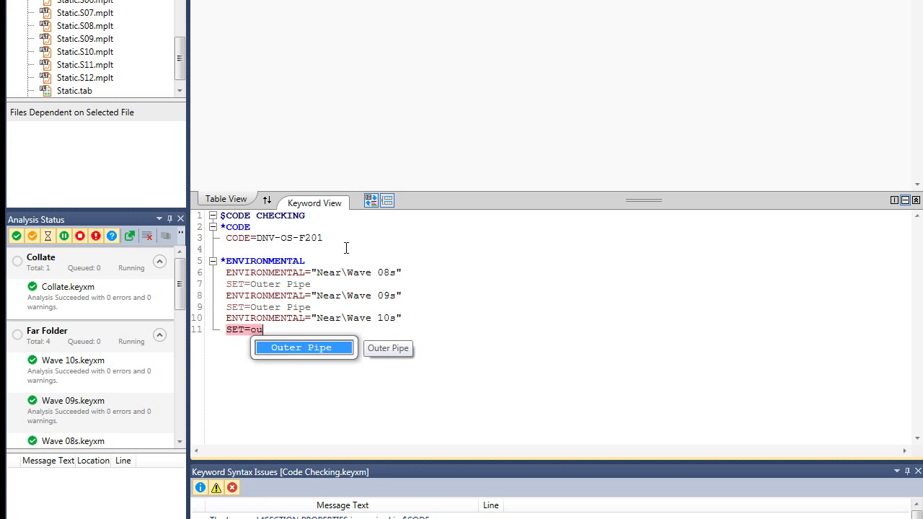
key("Return")
key("Return")
Add "Far\Wave 08s" as the fourth environmental file, with Outer Pipe as its element set.
type("En")
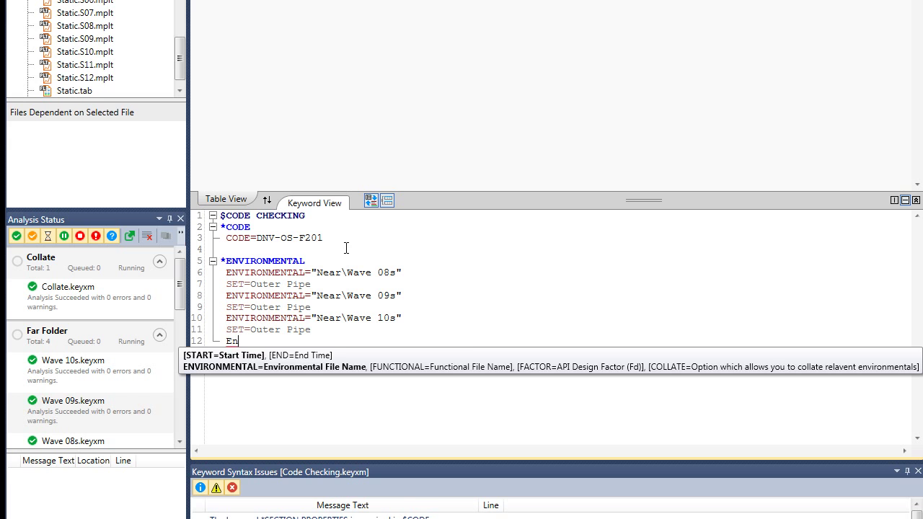
key("Return")
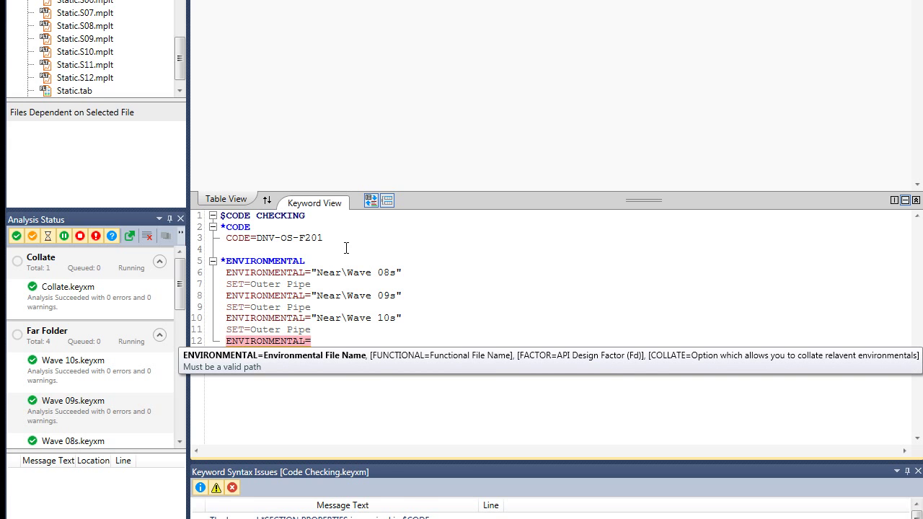
type("\"Far\\Wave 08s\"")
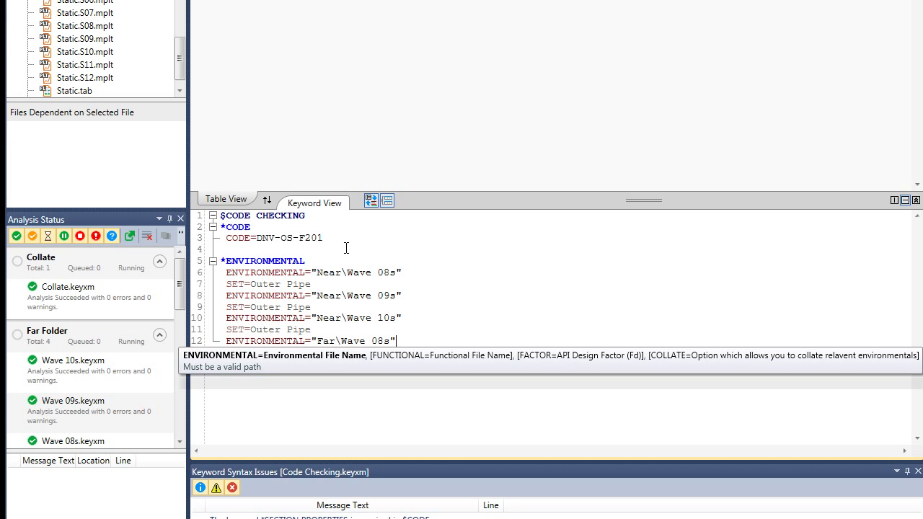
key("Return")
type("SET=o")
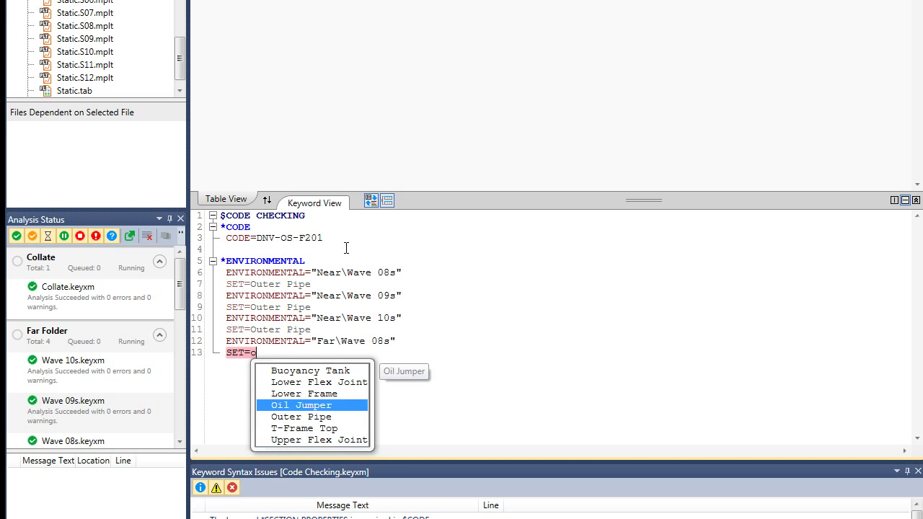
type("u")
key("Return")
key("Return")
Add "Far\Wave 09s" as the fifth environmental file, with Outer Pipe as its element set.
type("Env")
key("Return")
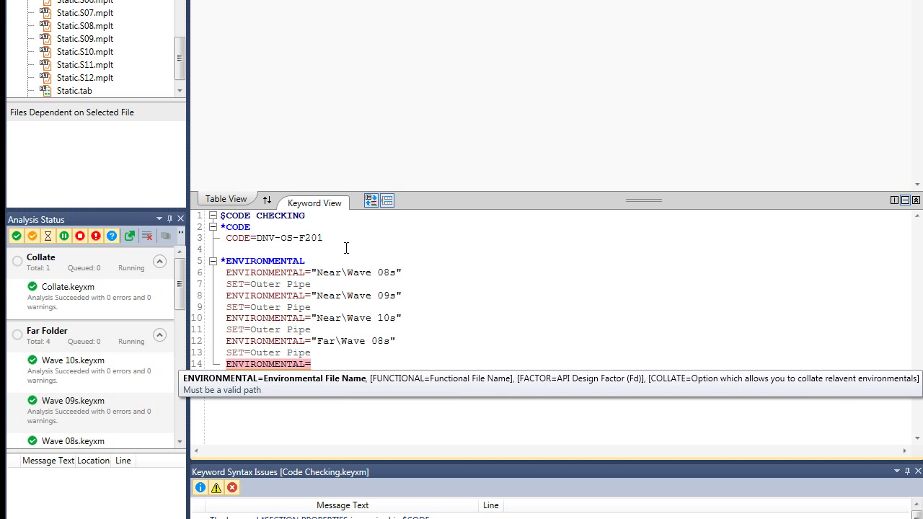
type("\"Far\\Wave ")
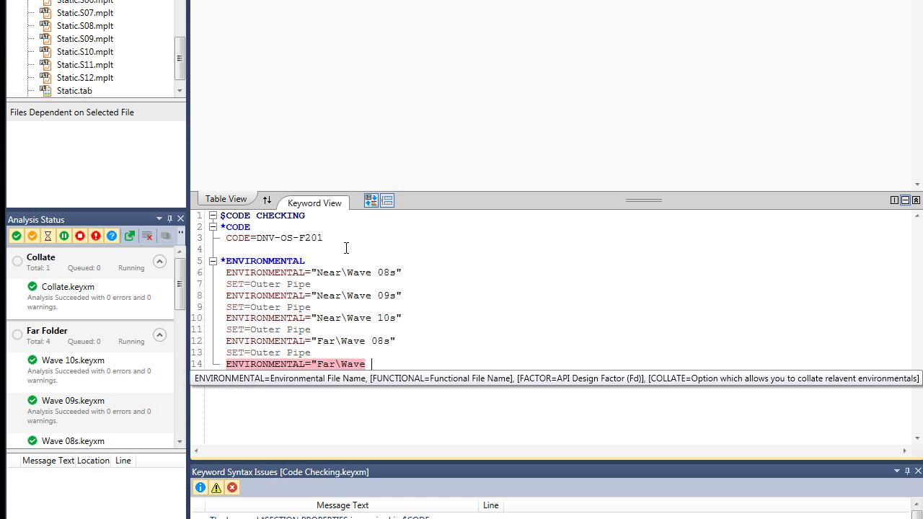
type("09s\"")
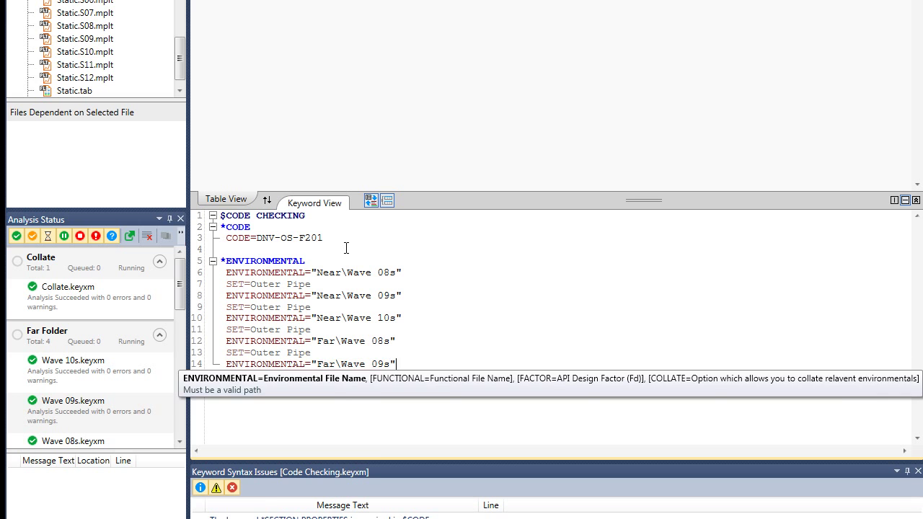
key("Return")
type("SET=O")
key("Return")
key("Return")
Add "Far\Wave 10s" as the sixth environmental file, with Outer Pipe as its element set.
type("ENVIRONMENTAL=")
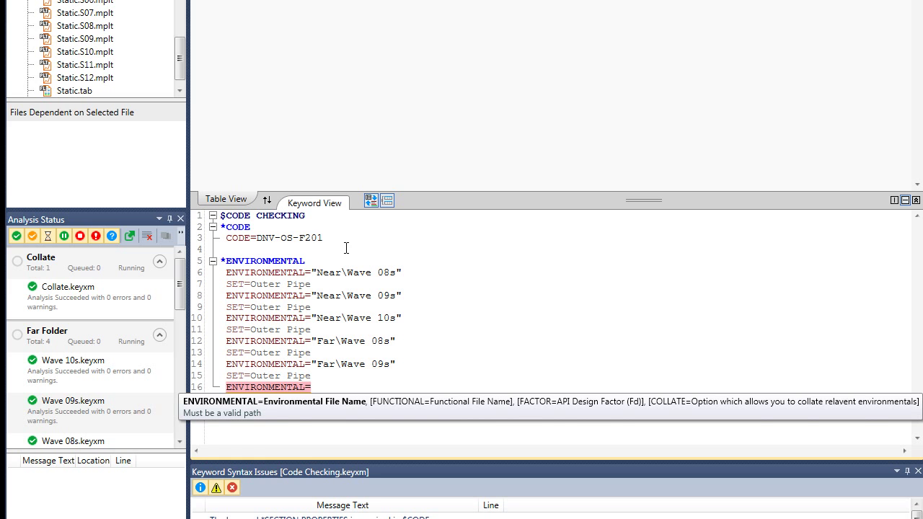
type("\"Far\\Wave")
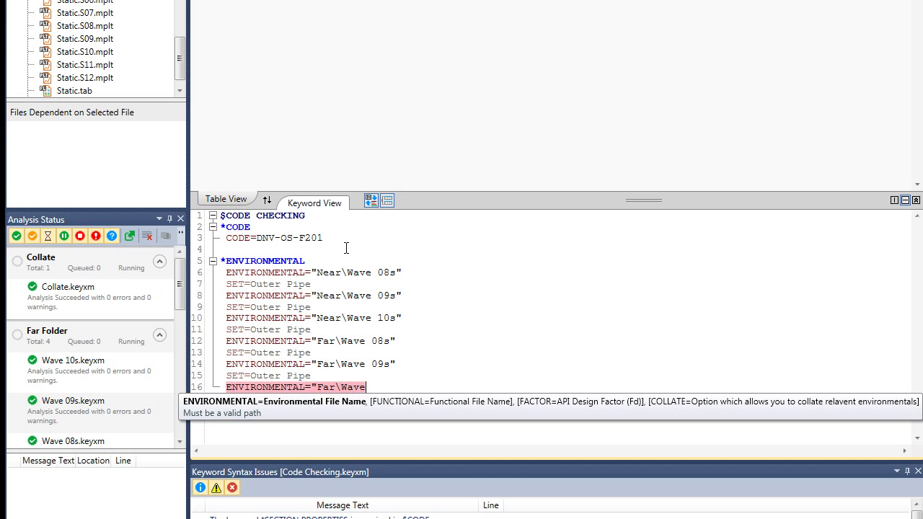
type(" 10s\"")
key("Return")
type("SET")
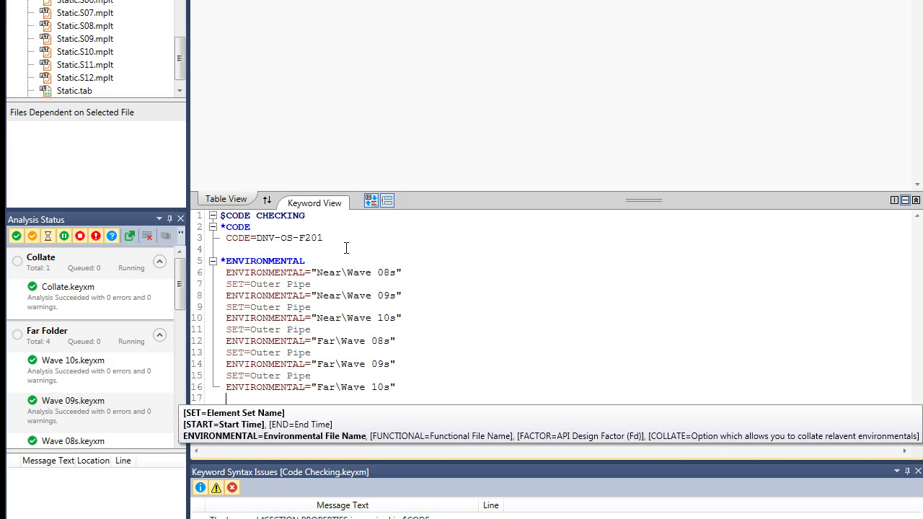
type("=")
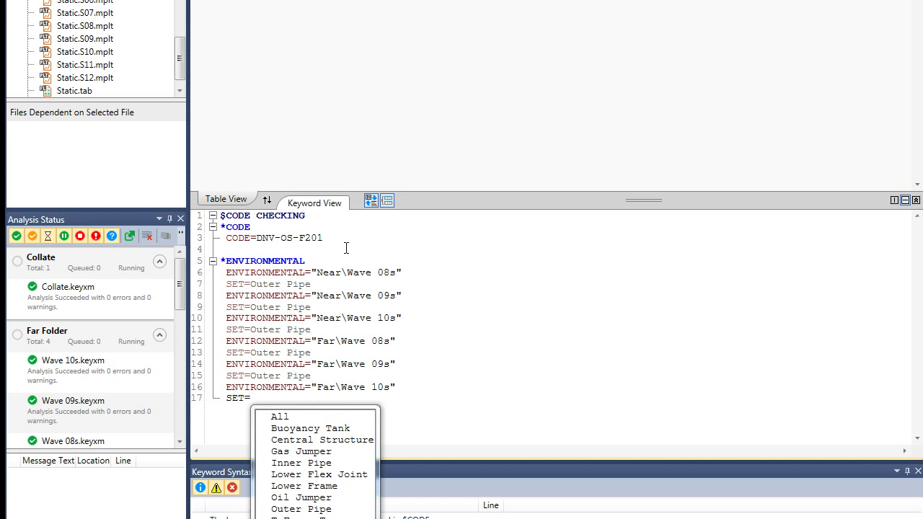
type("Ou")
key("Return")
key("Return")
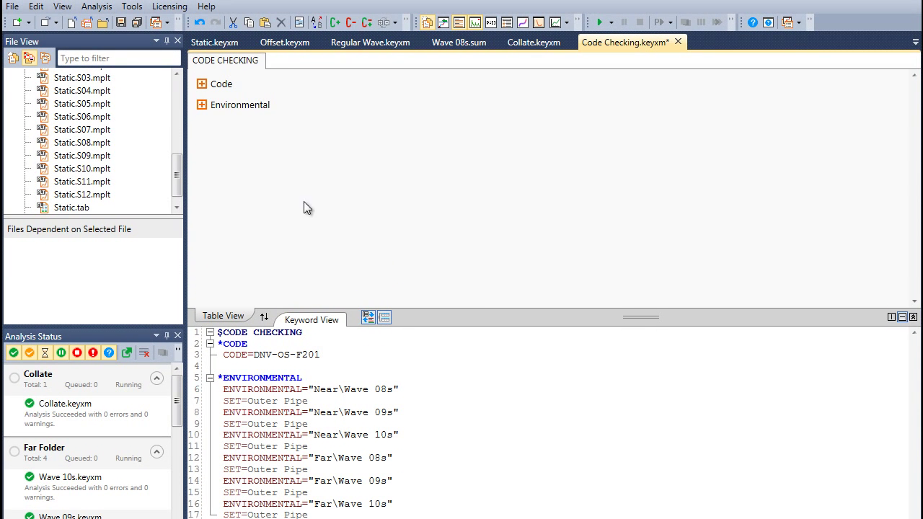
Add a Material table to the code checking file and name its first material Carbon Steel.
right_click(281, 194)
mouse_move(293, 207)
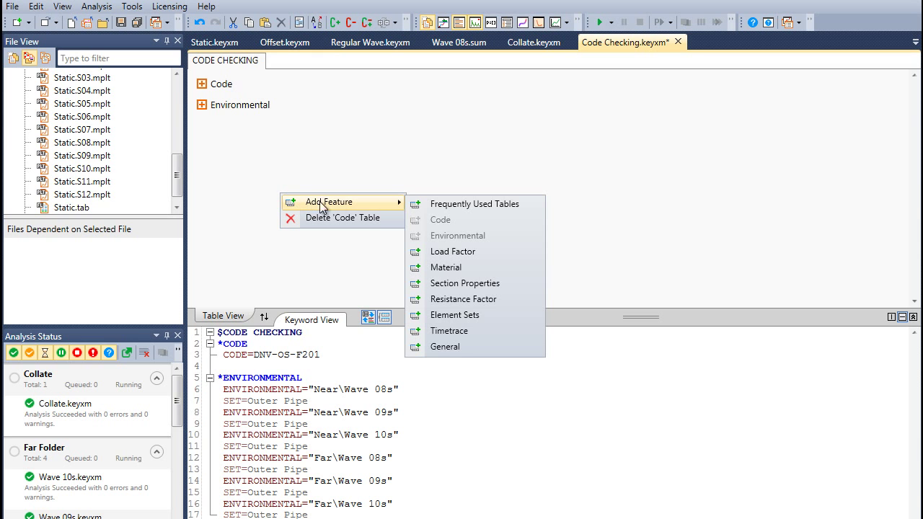
left_click(439, 270)
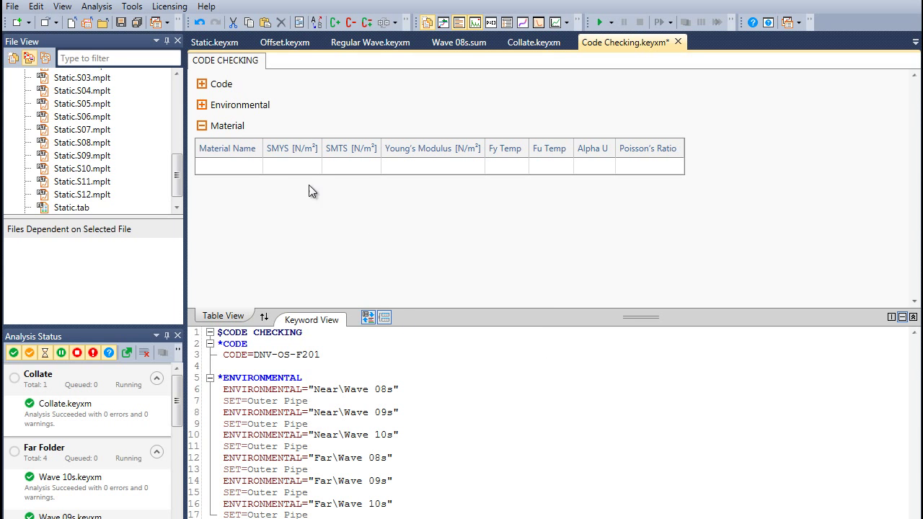
left_click(248, 166)
left_click(244, 167)
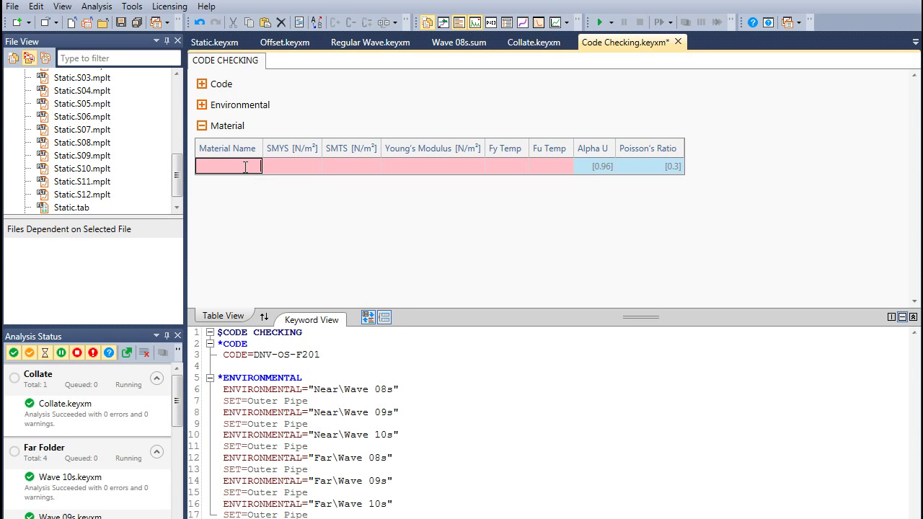
type("Carb")
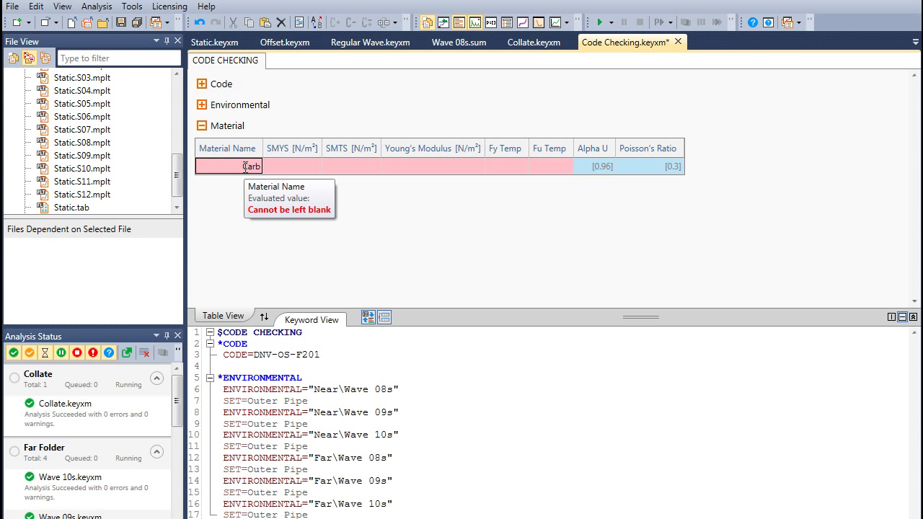
type("on Steel")
key("Tab")
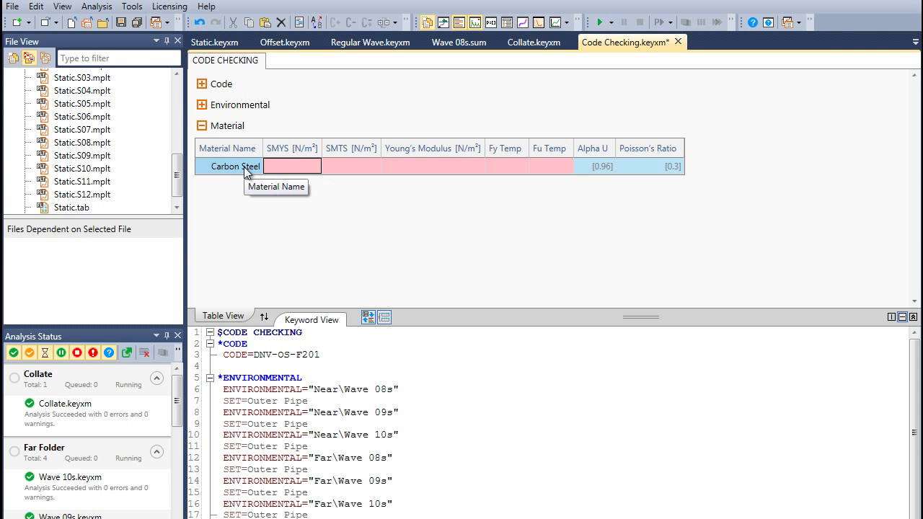
Set Carbon Steel's SMYS to 450E+06, SMTS to 535E+06 and Young's modulus to 2.07E+11 N/m².
type("450E")
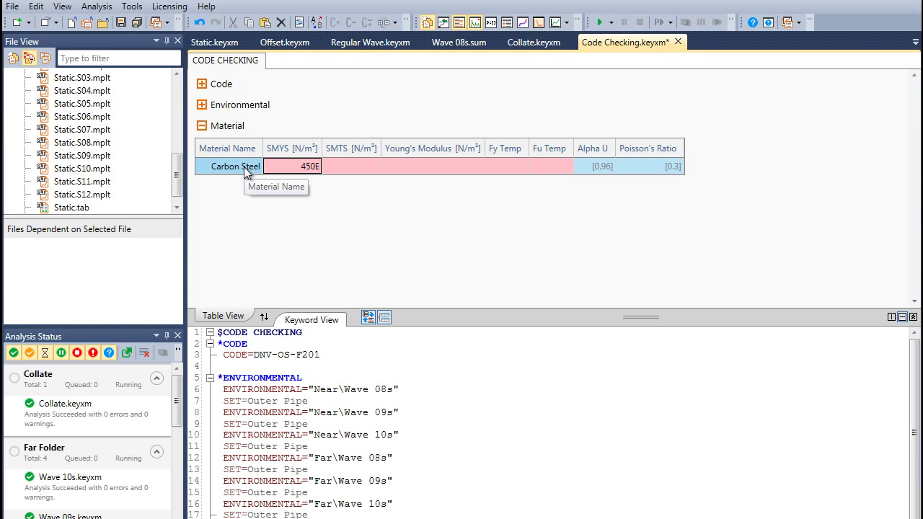
type("+06")
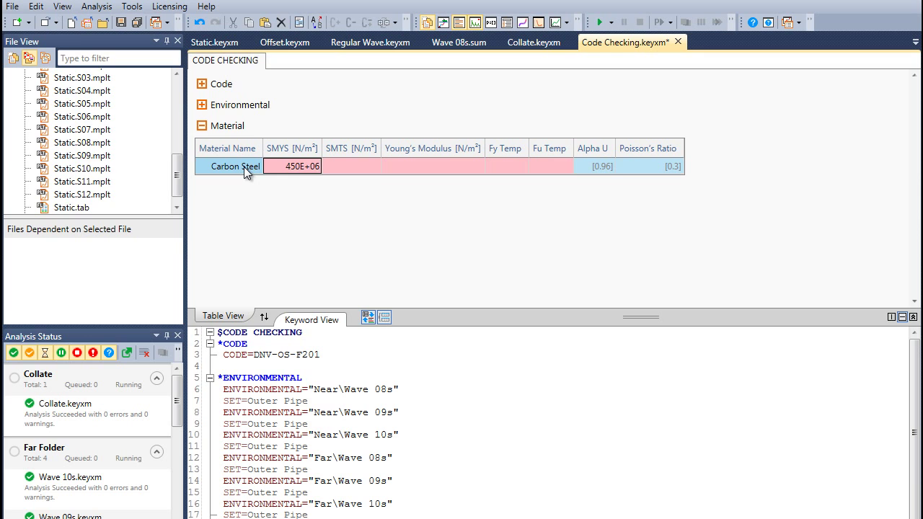
key("Tab")
type("535E+06")
key("Tab")
type("2.0")
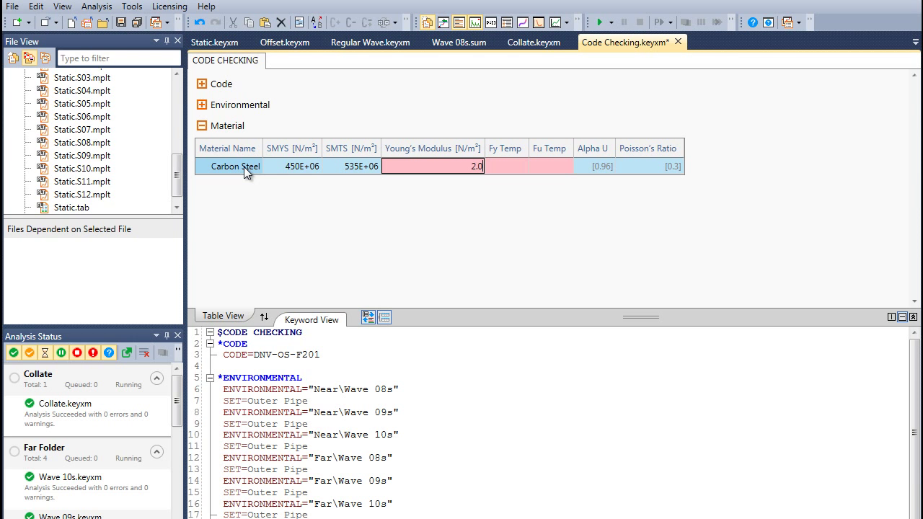
type("7E+11")
key("Tab")
Set both Fy Temp and Fu Temp of Carbon Steel to 3E+06 and collapse the Material table.
type("3E+")
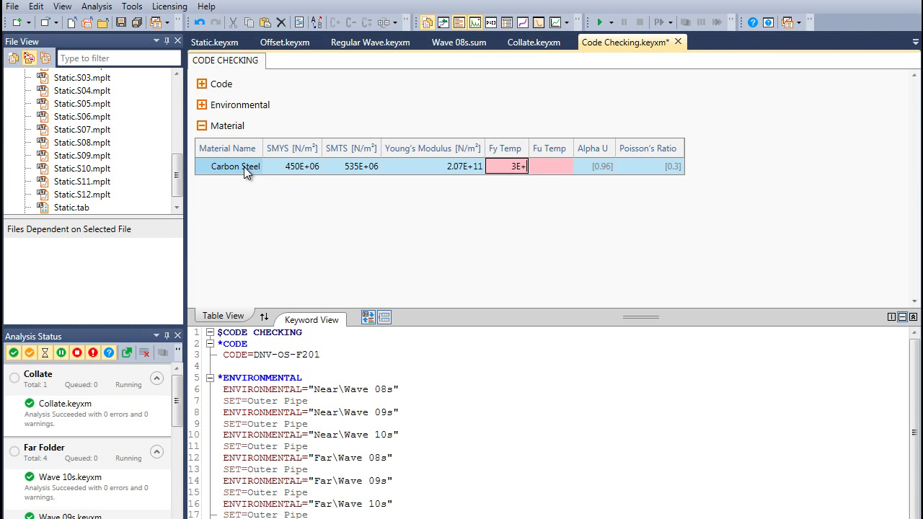
type("06")
key("Tab")
type("3E+06")
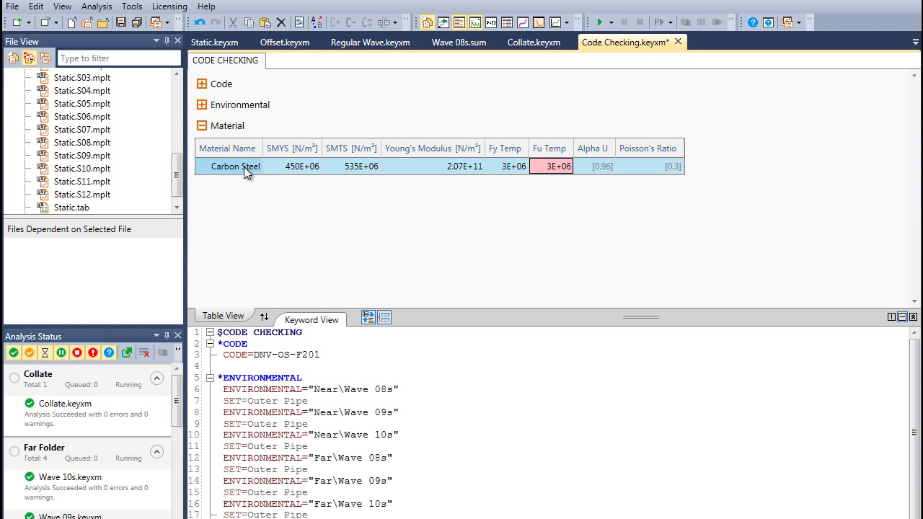
key("Return")
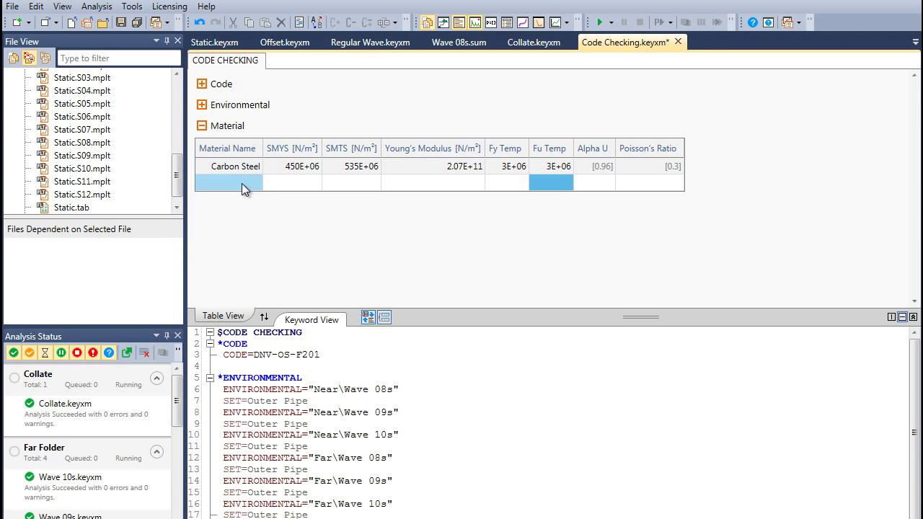
left_click(202, 126)
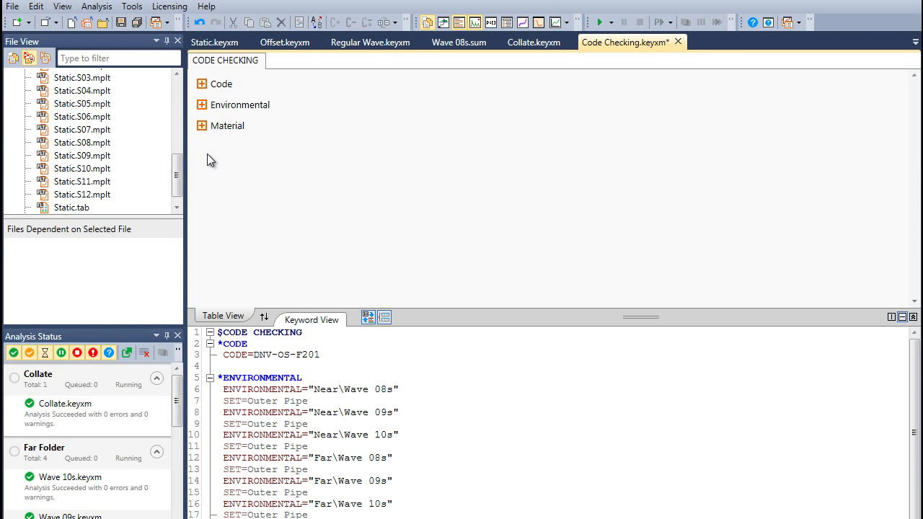
Add a Section Properties table and assign the Carbon Steel material to the Outer Pipe set.
right_click(207, 154)
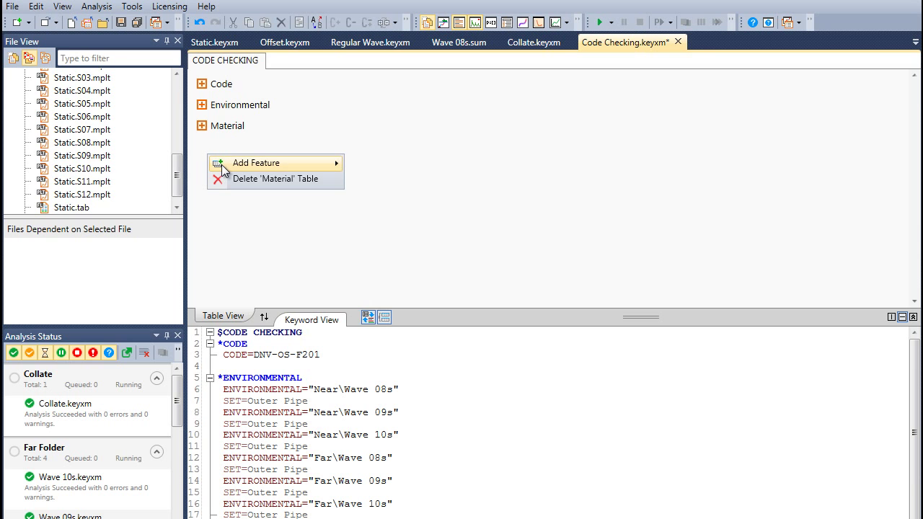
mouse_move(221, 164)
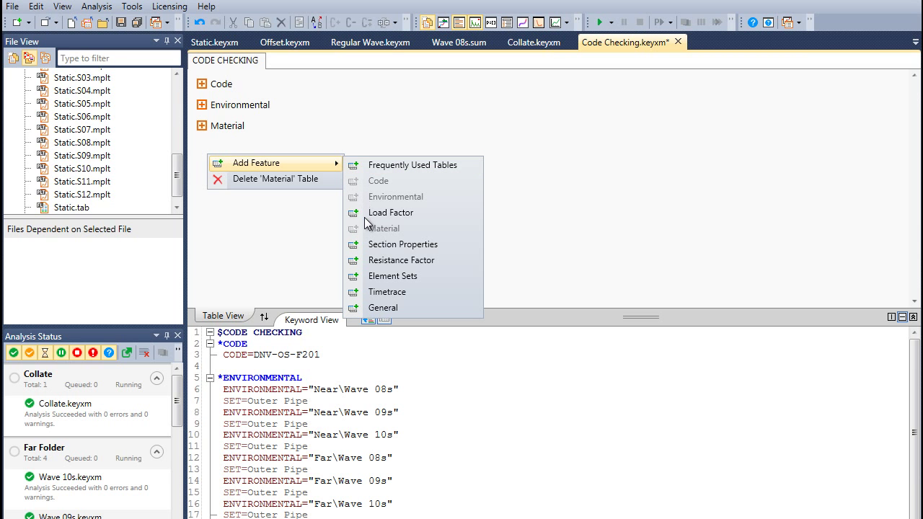
left_click(371, 247)
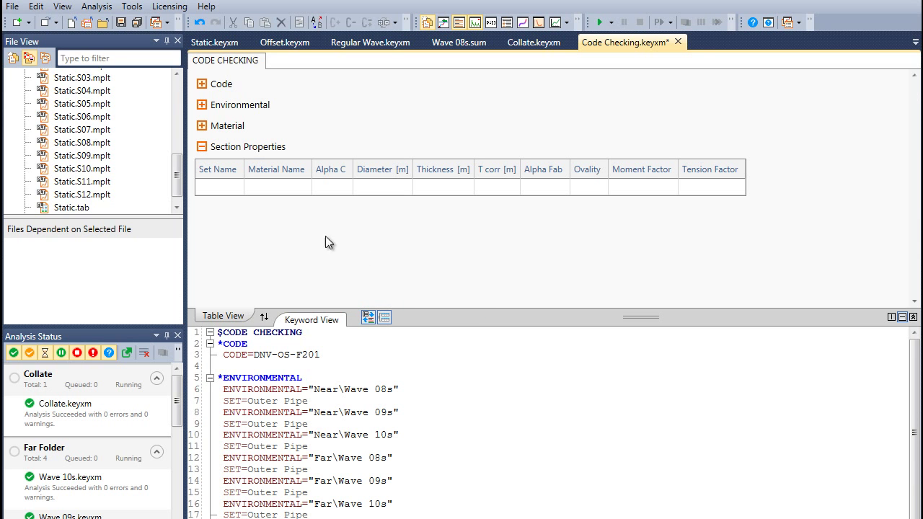
left_click(227, 187)
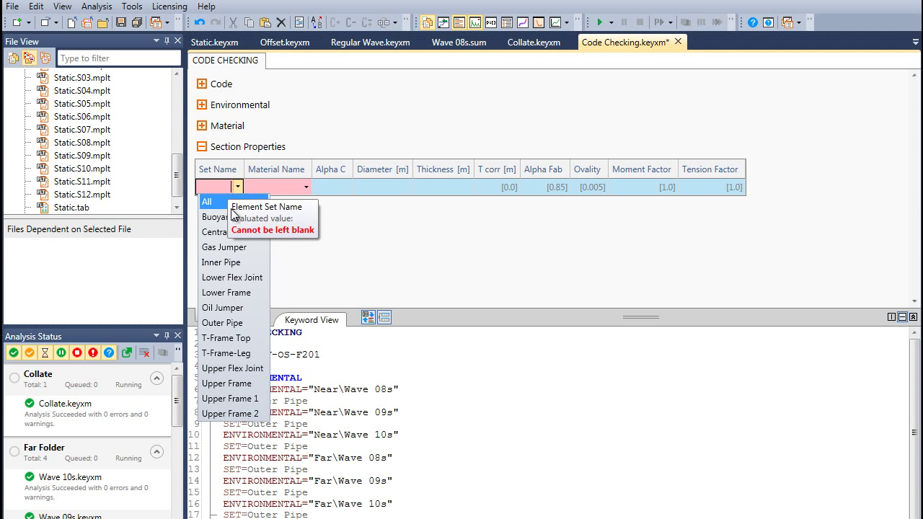
left_click(236, 329)
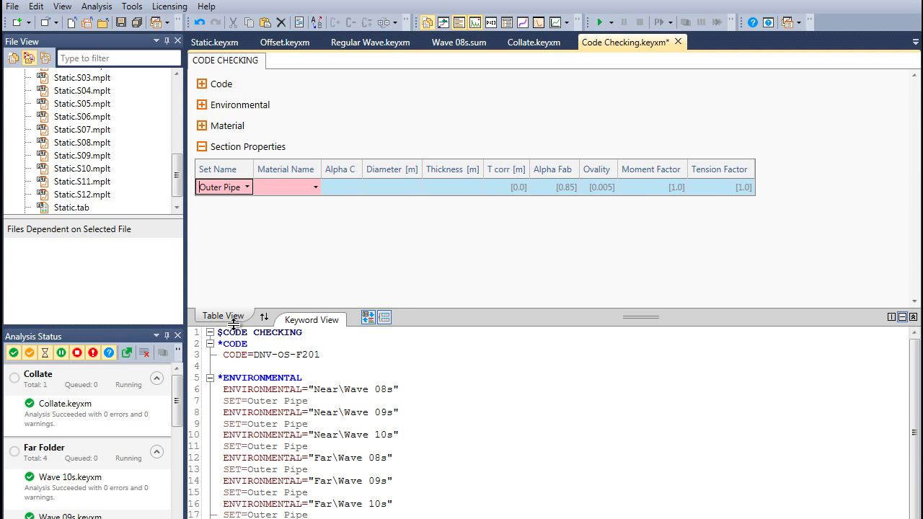
left_click(315, 189)
left_click(316, 189)
left_click(311, 208)
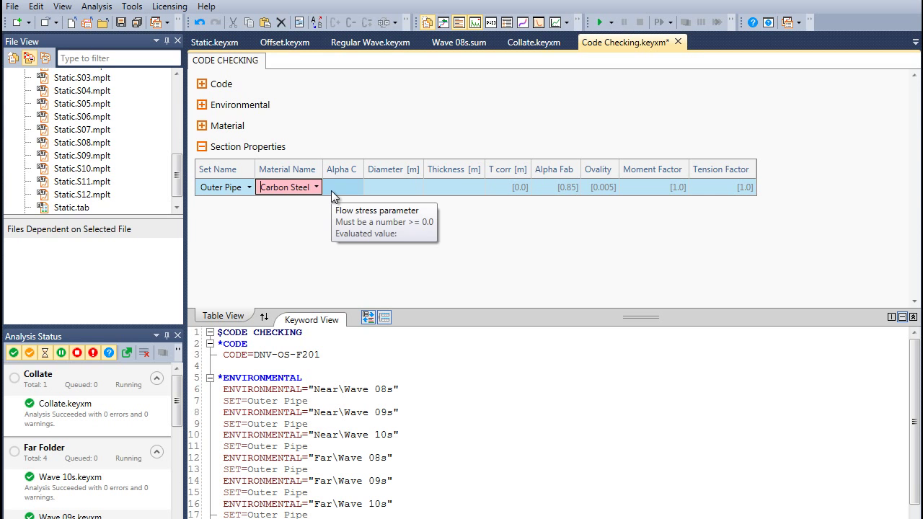
Set the Outer Pipe section's Alpha C to 1.075 and collapse the Section Properties table.
left_click(332, 189)
type("1.0")
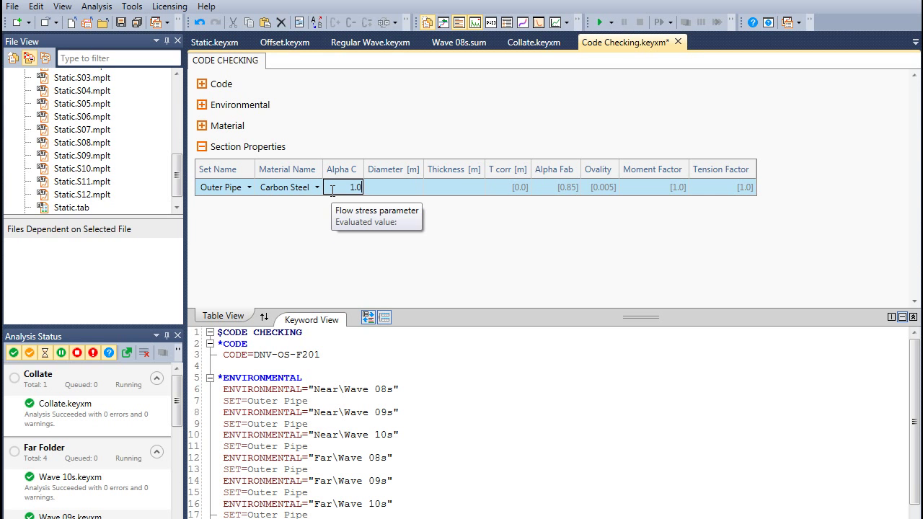
type("75")
key("Return")
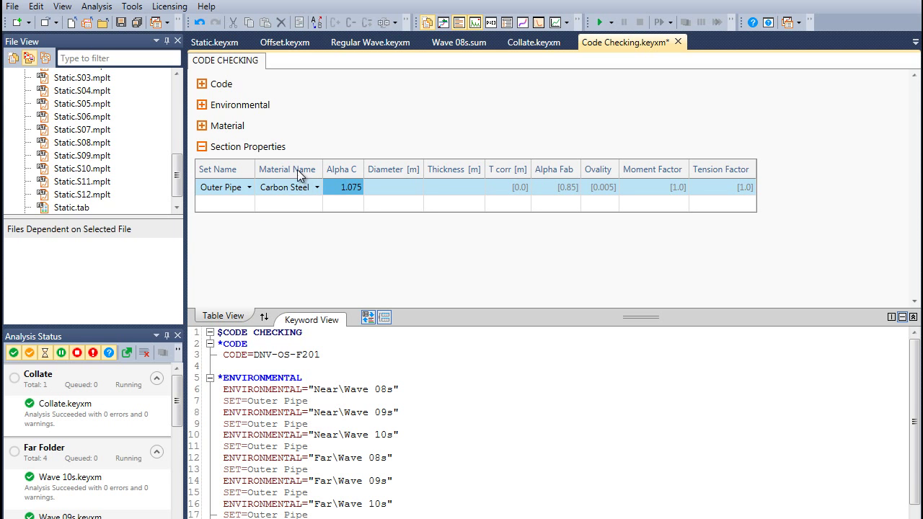
left_click(203, 148)
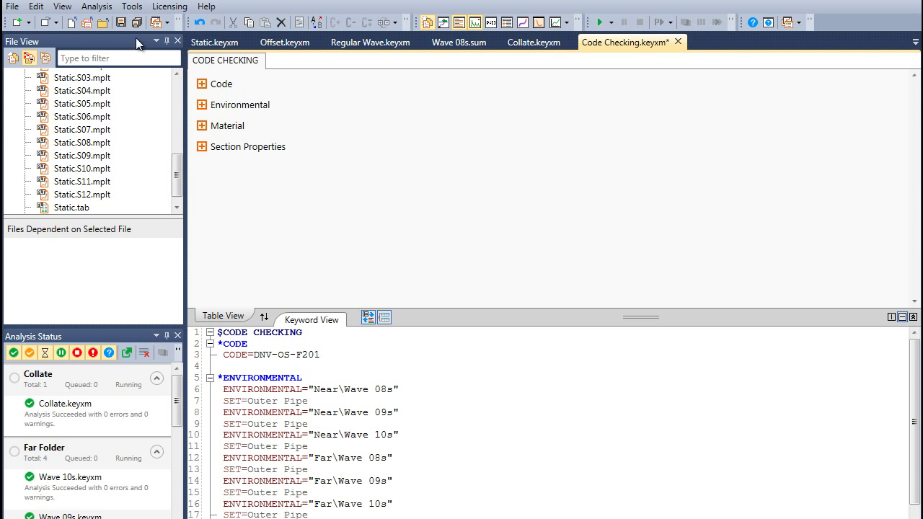
Save Code Checking.keyxm and run its analysis.
left_click(121, 22)
left_click_drag(171, 168, 174, 98)
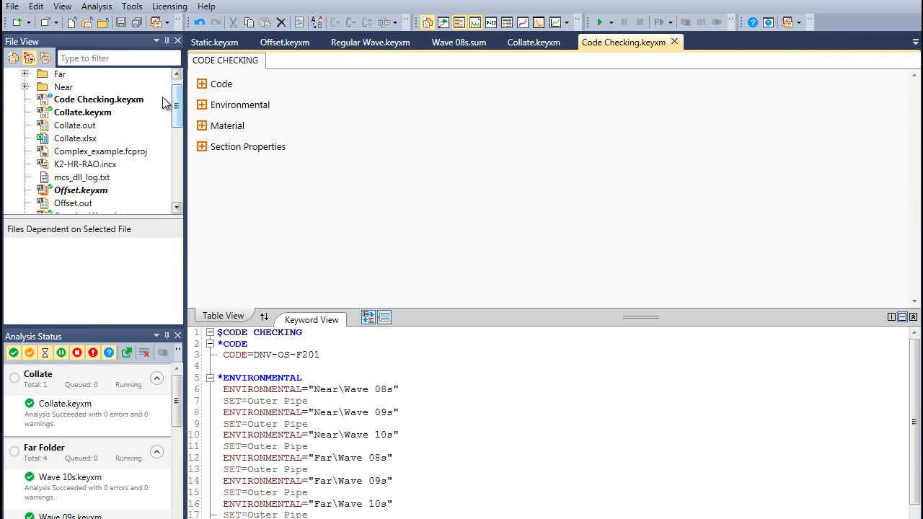
left_click(129, 101)
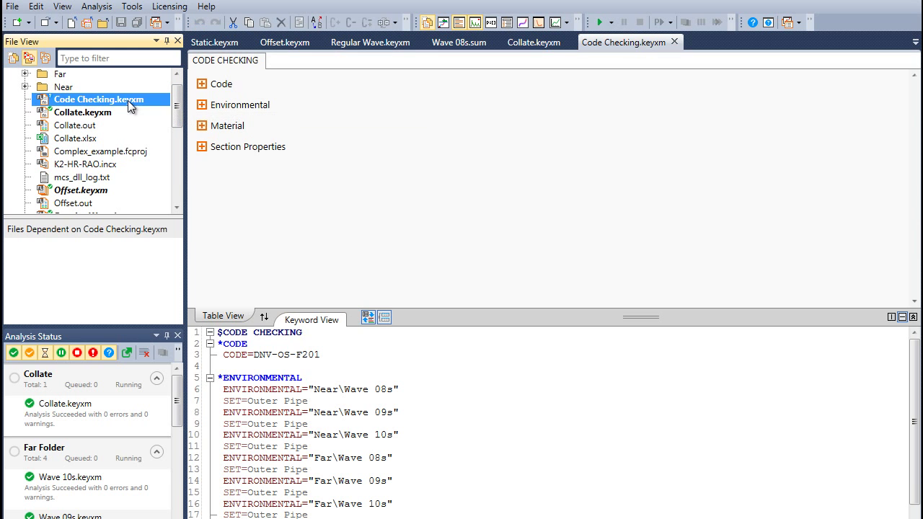
right_click(127, 101)
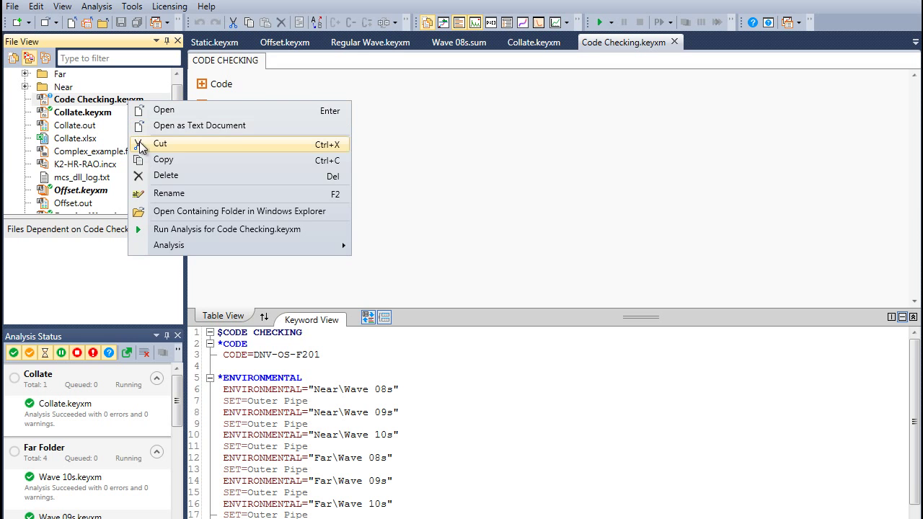
left_click(155, 230)
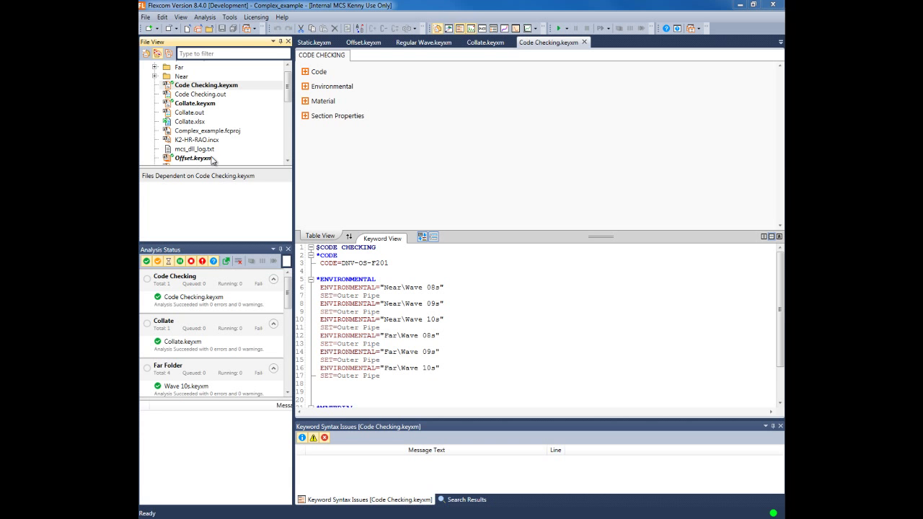
Open the wave 08s.C1.mplt code checking plot from the Near folder to view maximum LRFD along the Outer Pipe.
left_click(154, 77)
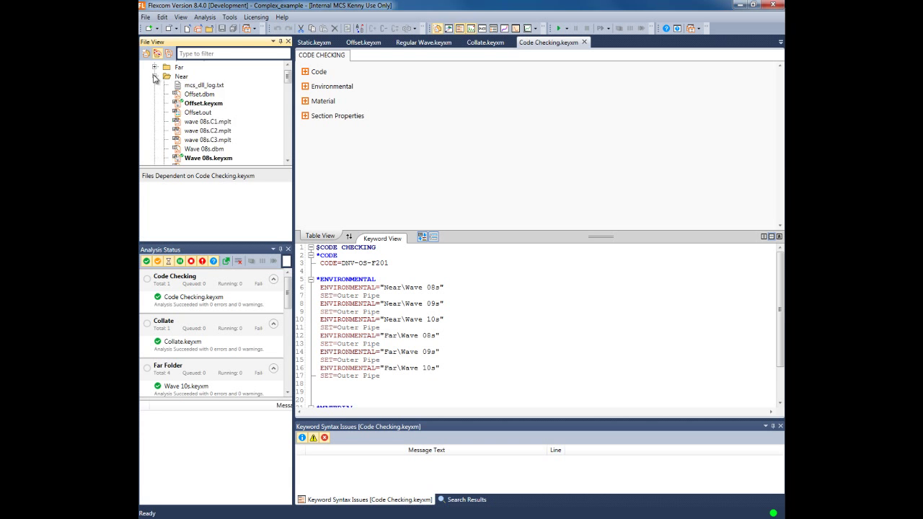
left_click(194, 123)
double_click(194, 124)
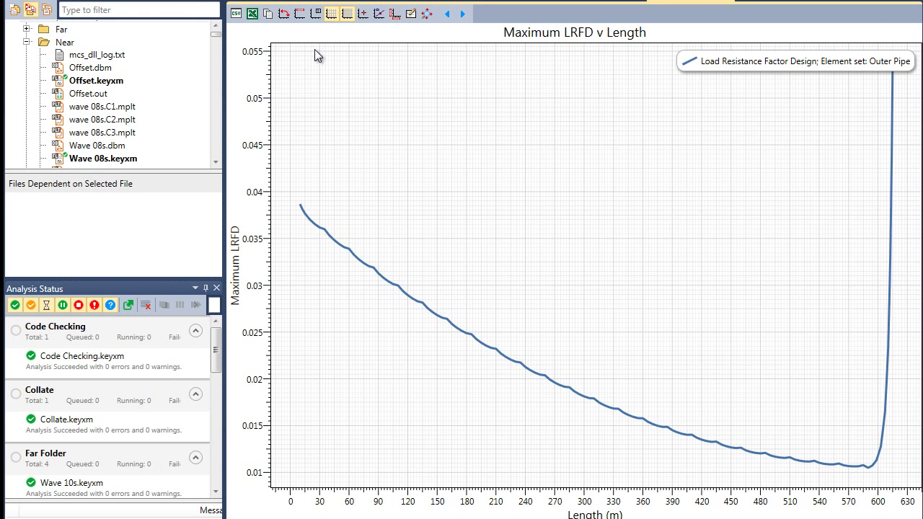
View the maximum WSD plot and the maximum von Mises stress plot along the Outer Pipe.
left_click(463, 14)
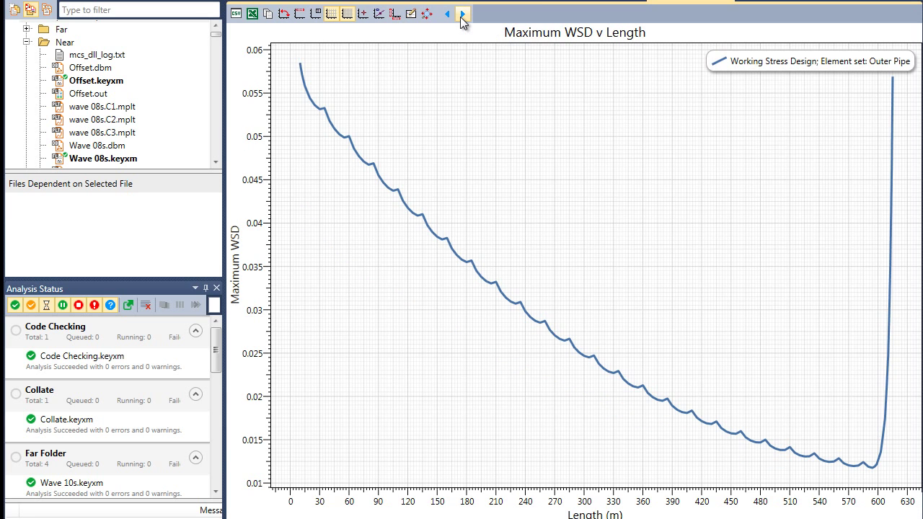
left_click(462, 15)
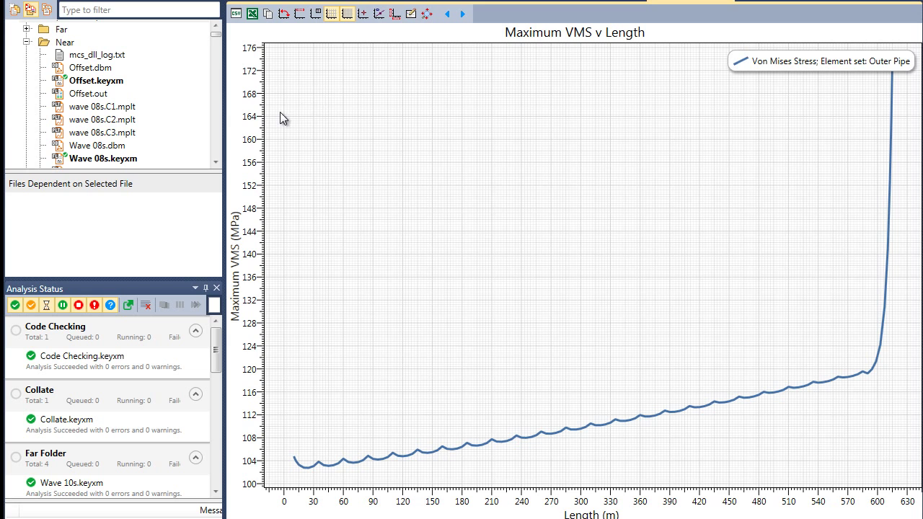
Overlay the wave 09s.C3.mplt results from the Near folder on the Maximum VMS v Length plot.
left_click(217, 163)
left_click(217, 163)
left_click(217, 163)
left_click(218, 163)
left_click(217, 163)
left_click(217, 163)
left_click(217, 163)
left_click(217, 163)
left_click(217, 163)
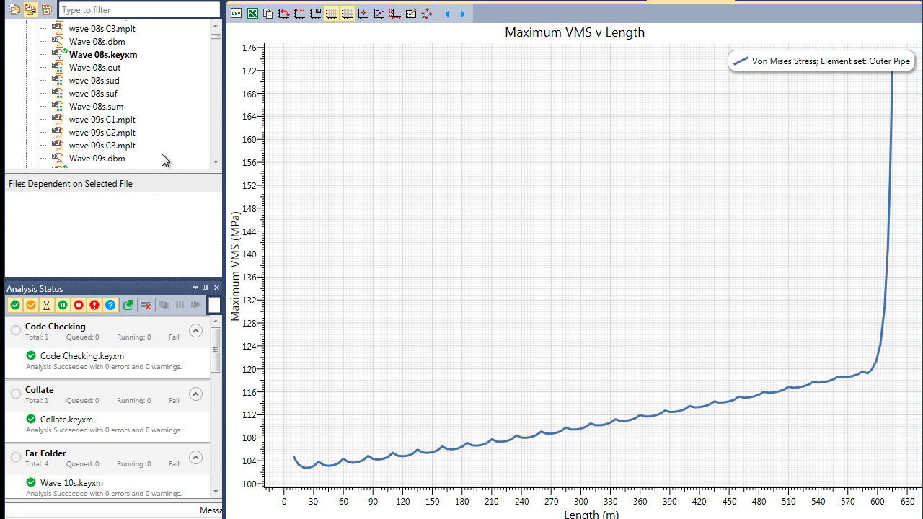
left_click(141, 146)
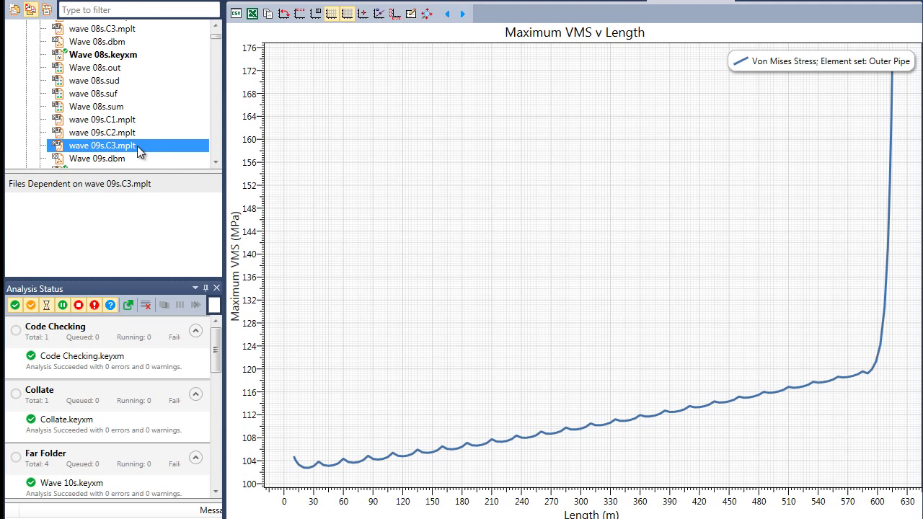
left_click_drag(134, 145, 431, 170)
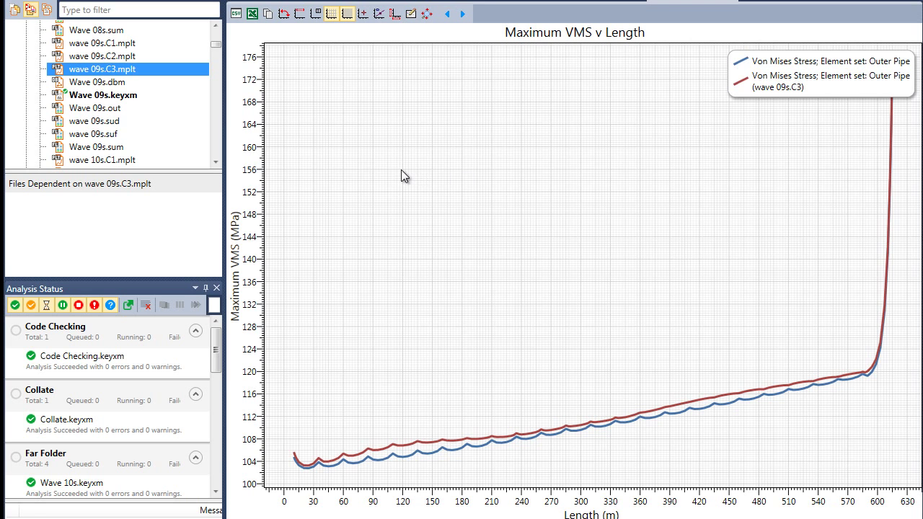
Add the wave 10s.C3.mplt curve to the same Maximum VMS v Length plot for comparison.
left_click(216, 163)
left_click(216, 163)
left_click(216, 163)
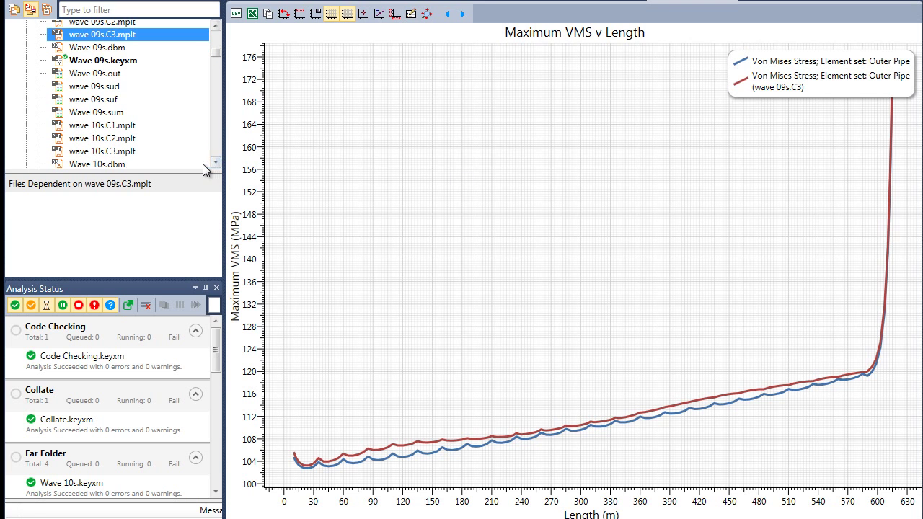
left_click(168, 151)
left_click_drag(166, 151, 382, 171)
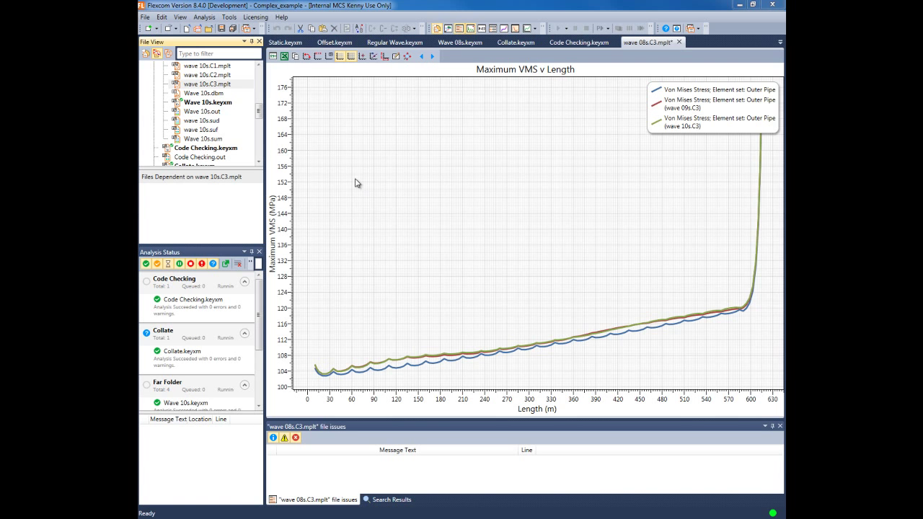
Open wave 10s.sud and review its code checking data, Outer Pipe section properties and per-element maximum LRFD, WSD and VMS table.
left_click(214, 124)
double_click(213, 124)
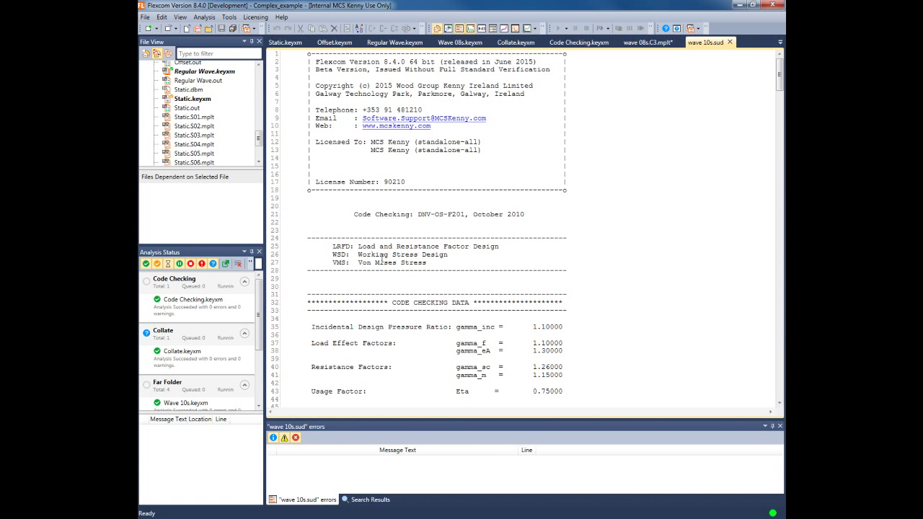
left_click(587, 301)
scroll(588, 301, "down", 6)
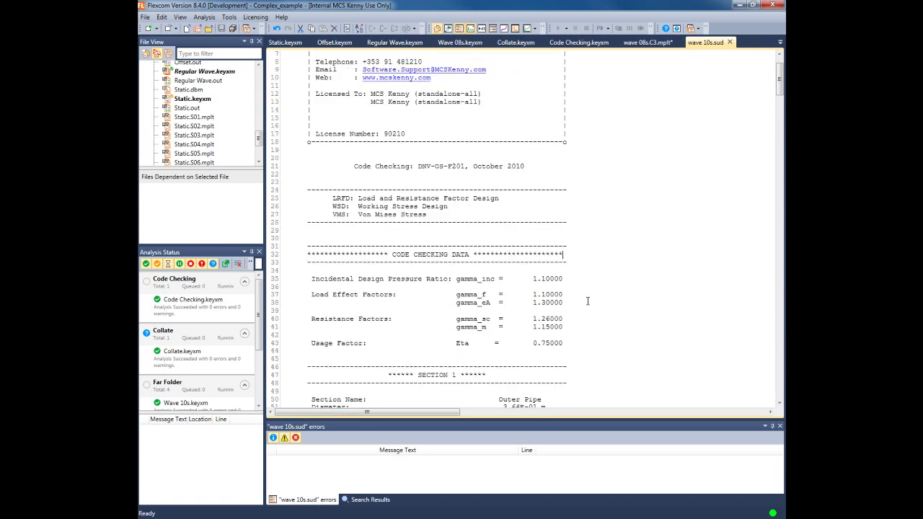
scroll(588, 301, "down", 8)
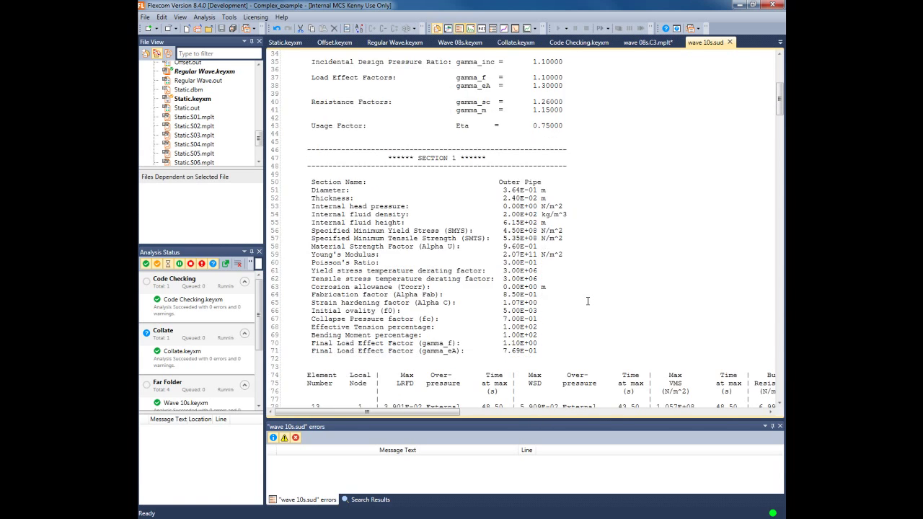
scroll(587, 301, "down", 4)
scroll(588, 302, "down", 11)
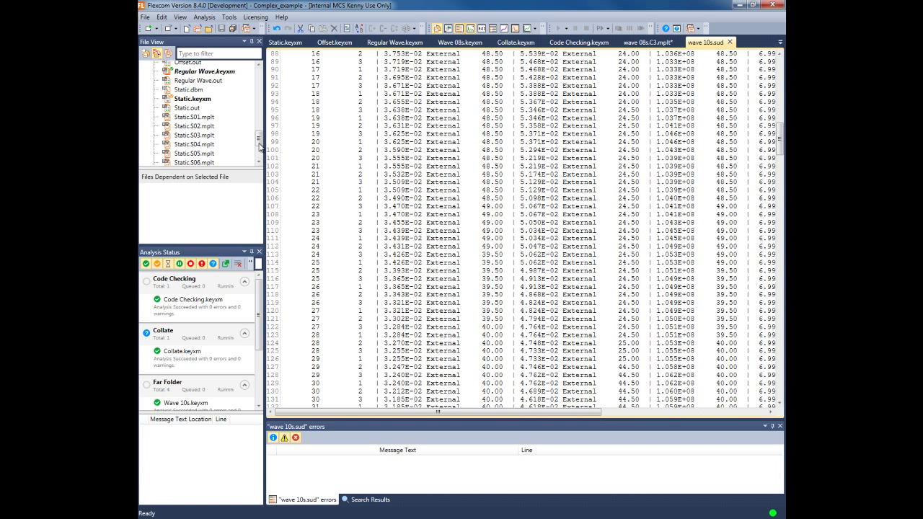
Open wave 08s.suf from the Near folder and examine its summary data and the LRFD table of moments and tensions.
left_click_drag(260, 124, 261, 87)
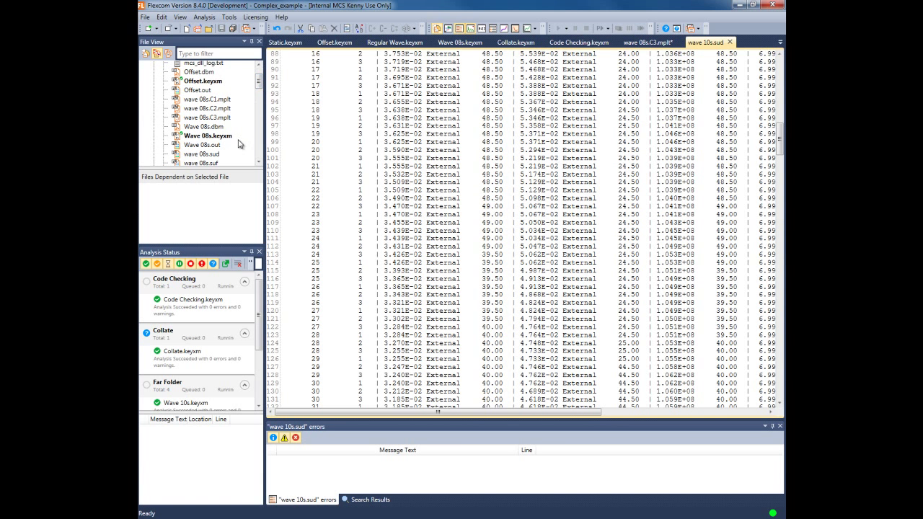
double_click(216, 164)
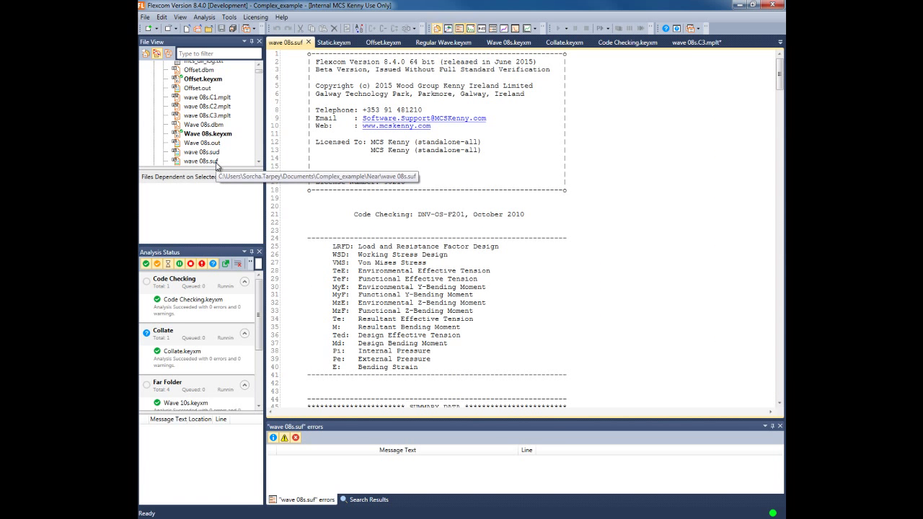
left_click(508, 335)
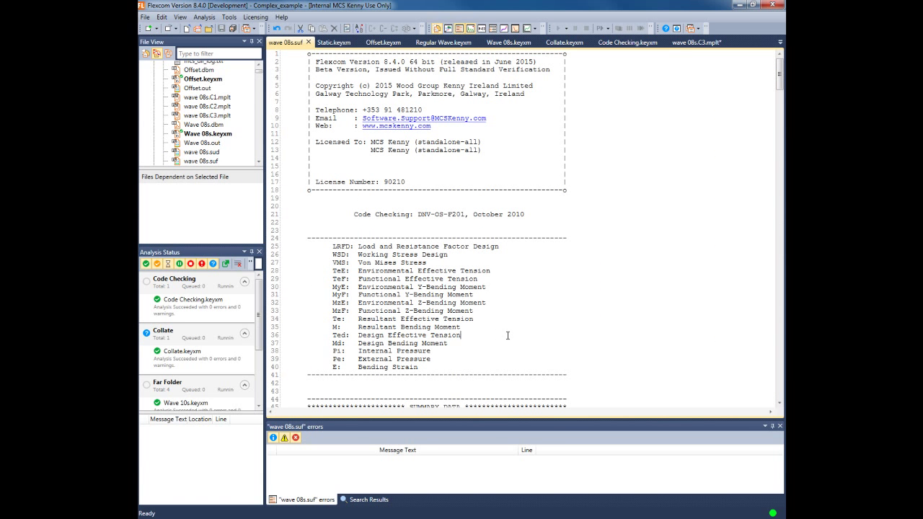
scroll(509, 338, "down", 12)
scroll(508, 341, "down", 13)
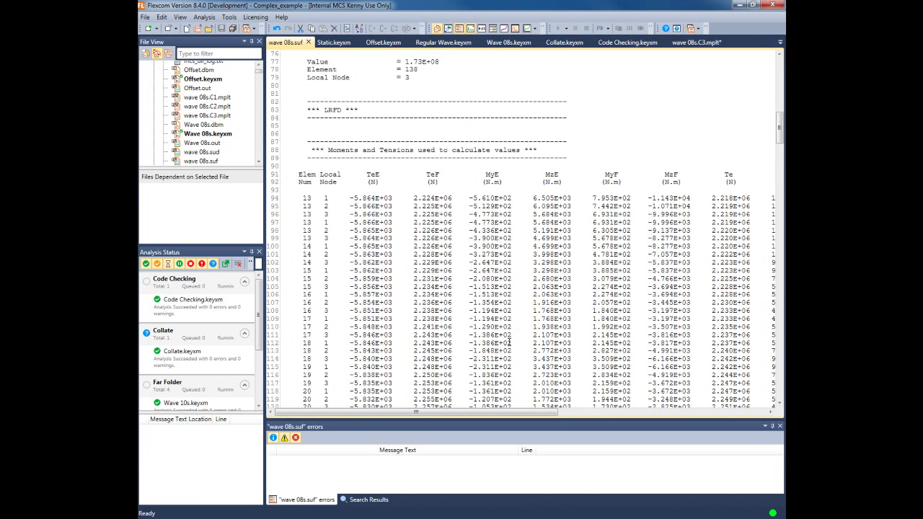
scroll(509, 342, "down", 3)
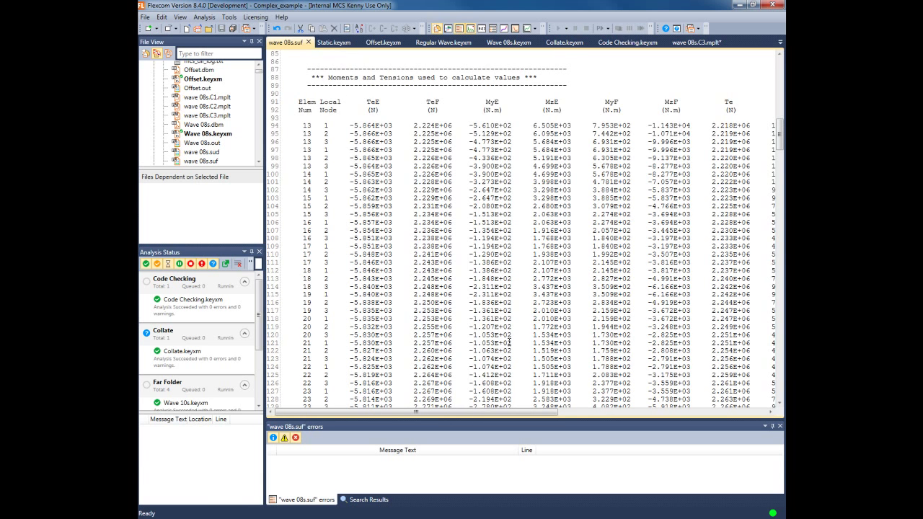
scroll(509, 342, "up", 4)
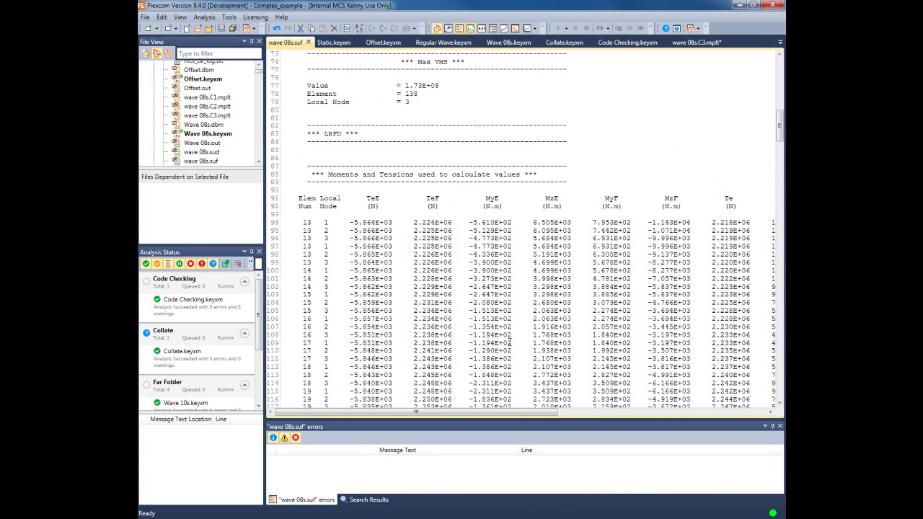